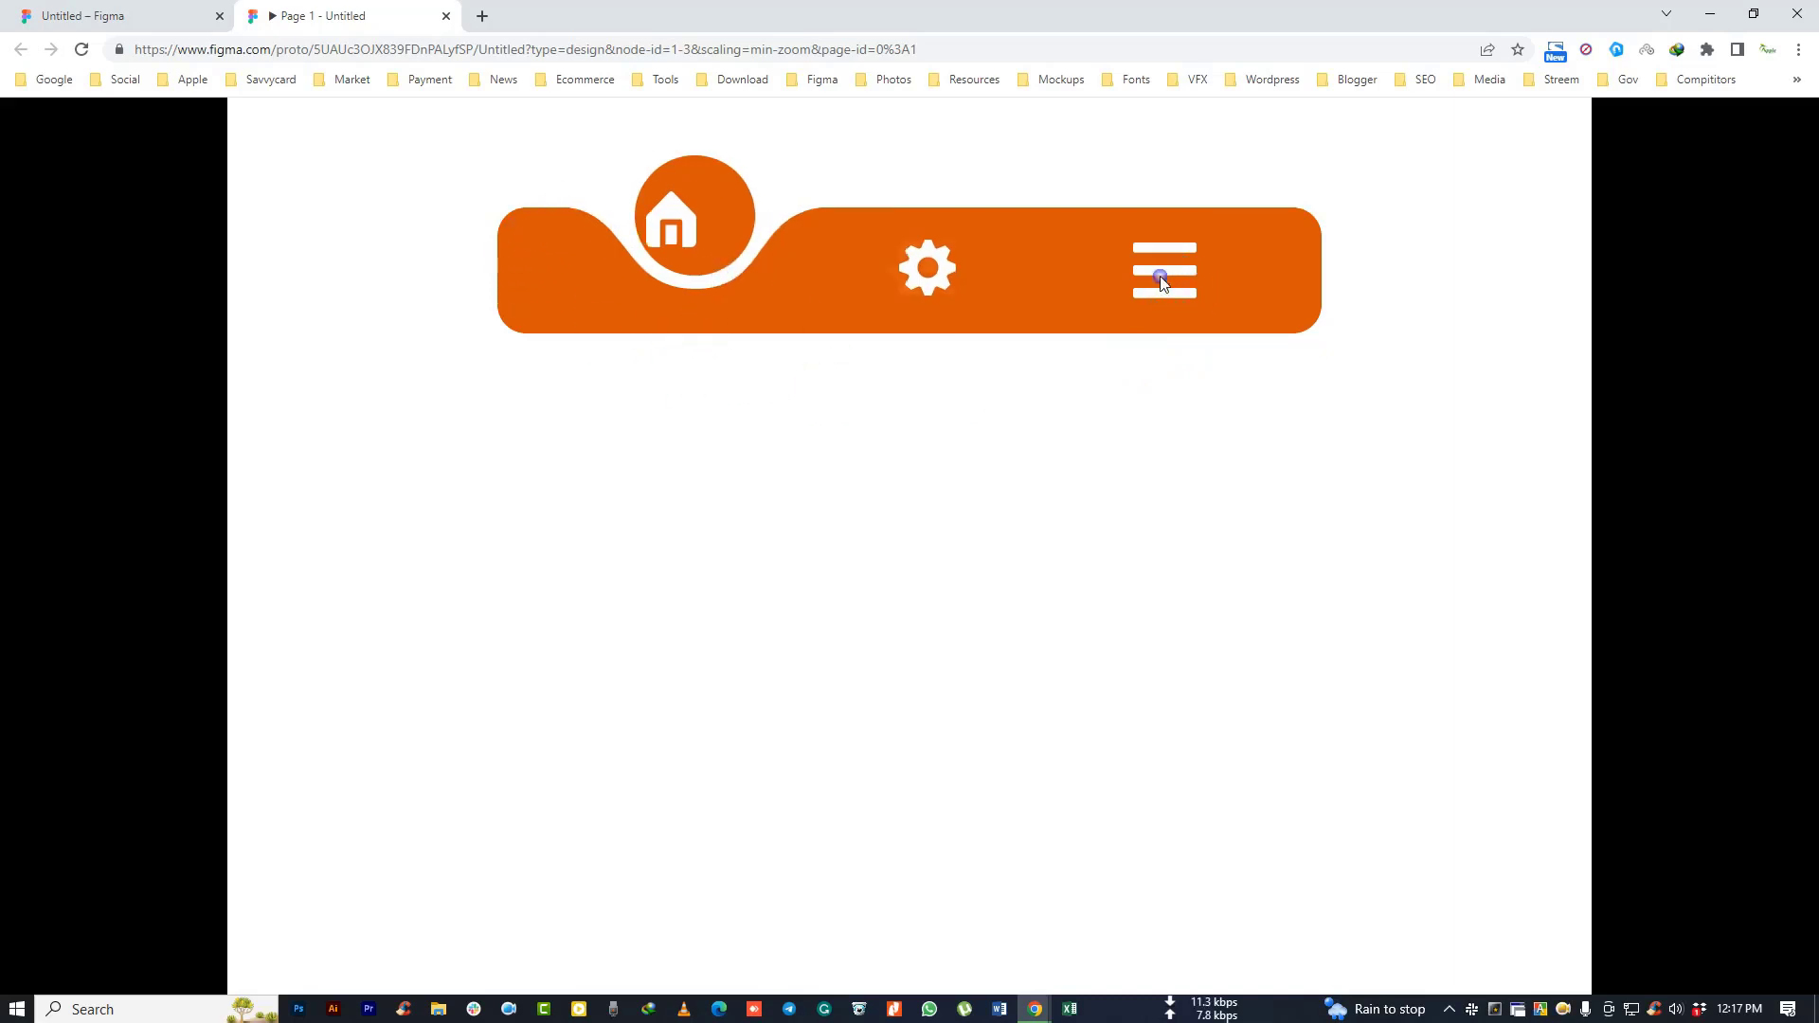
Step: In the prototype preview, click the home, gear and menu icons to watch the bump slide between them
left_click(665, 281)
left_click(922, 309)
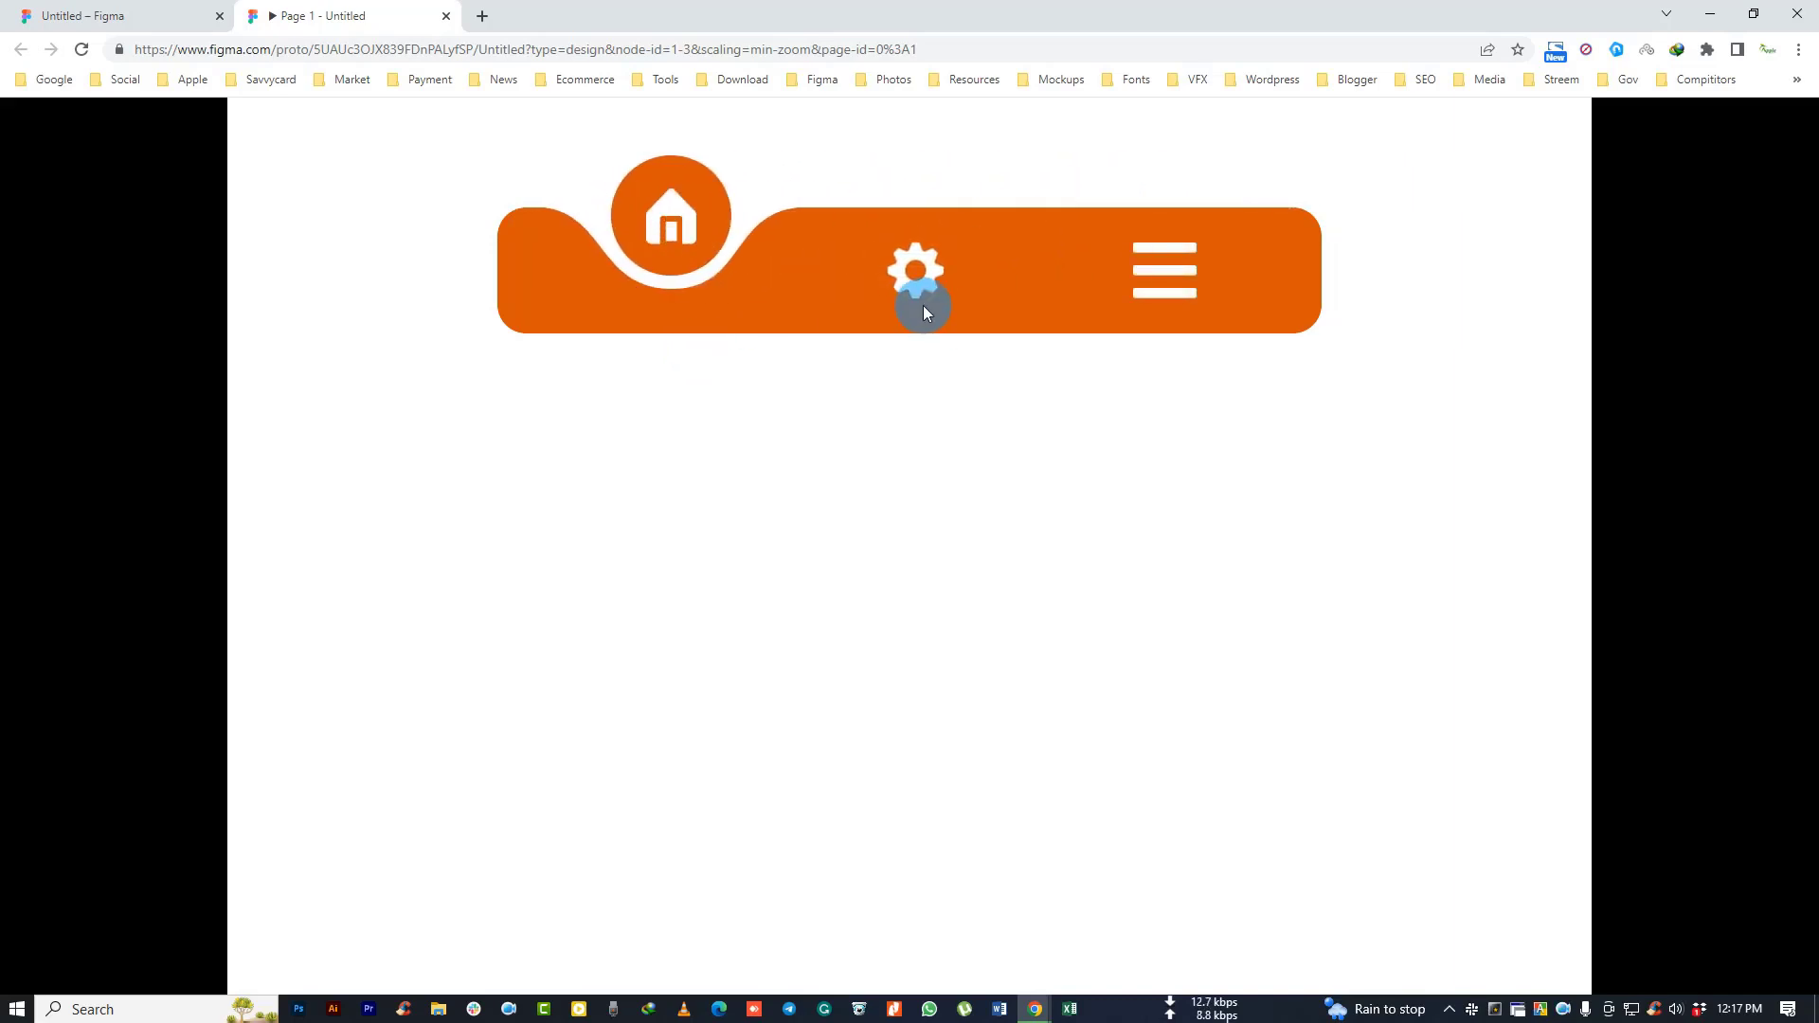
left_click(1135, 275)
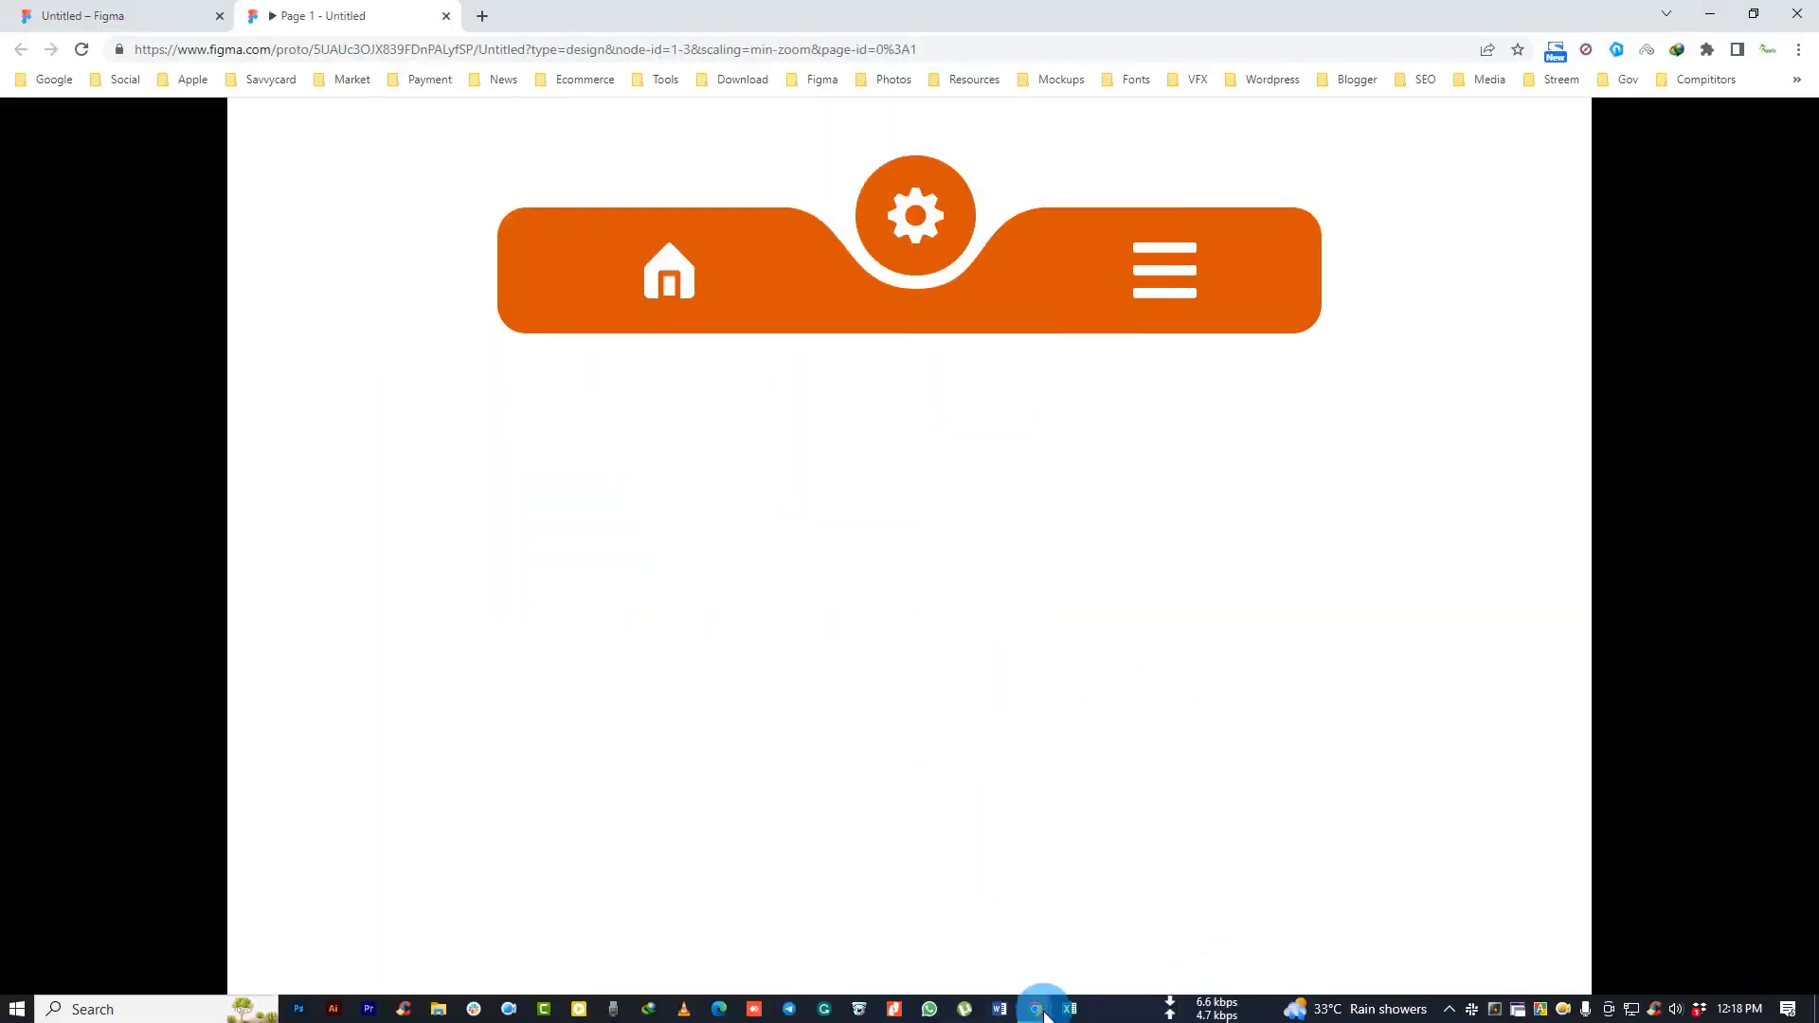
left_click(1078, 933)
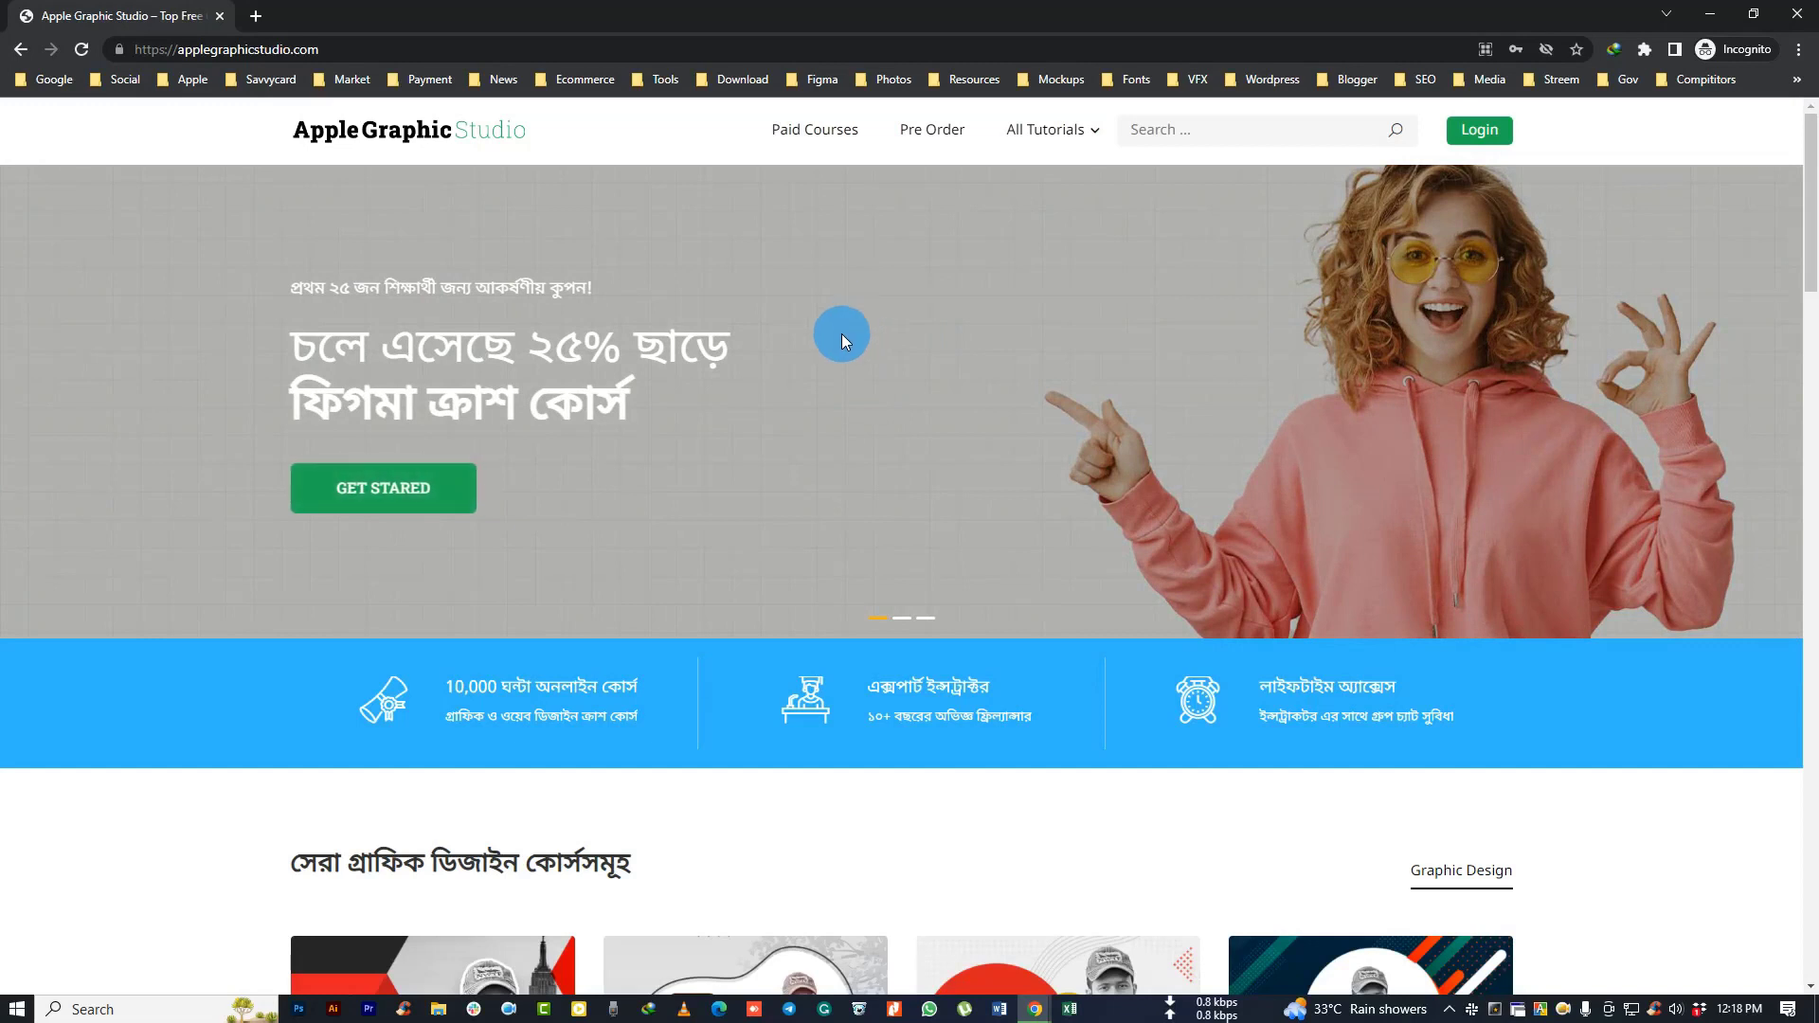
Step: Switch to the Apple Graphic Studio tab and open the Figma UI UX course pre-order form
left_click(309, 48)
left_click(362, 49)
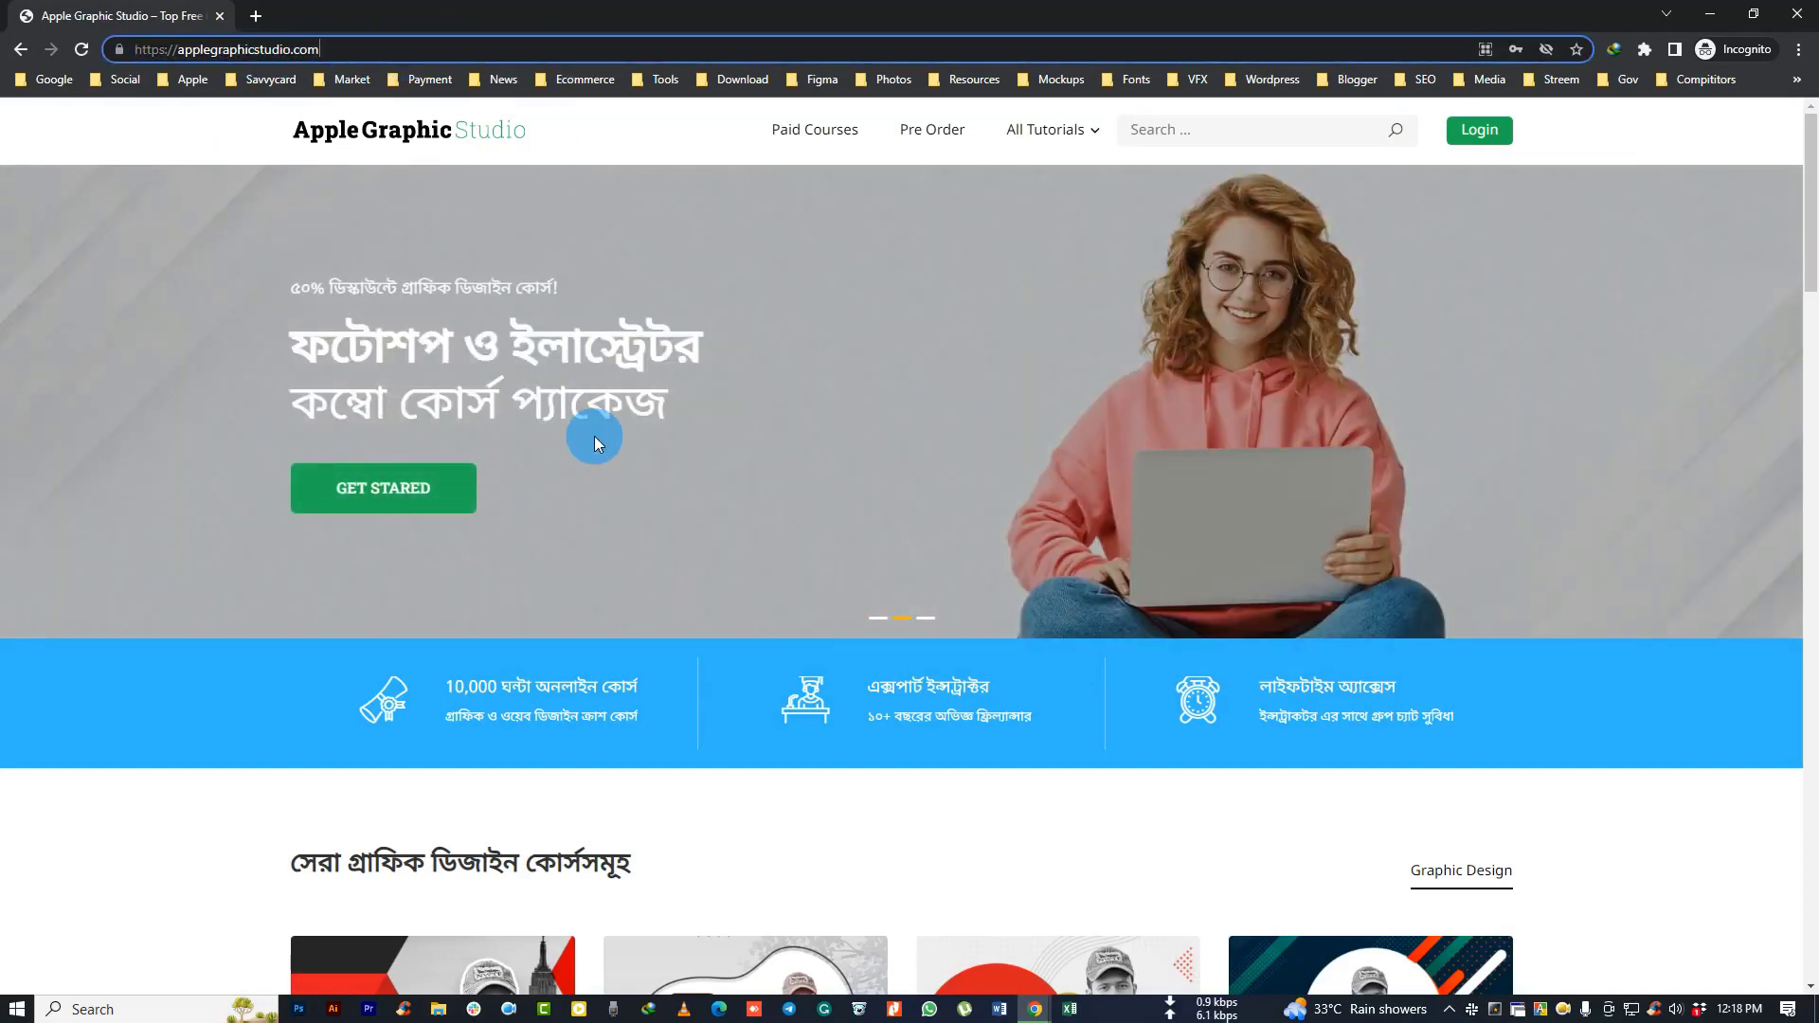
left_click(932, 130)
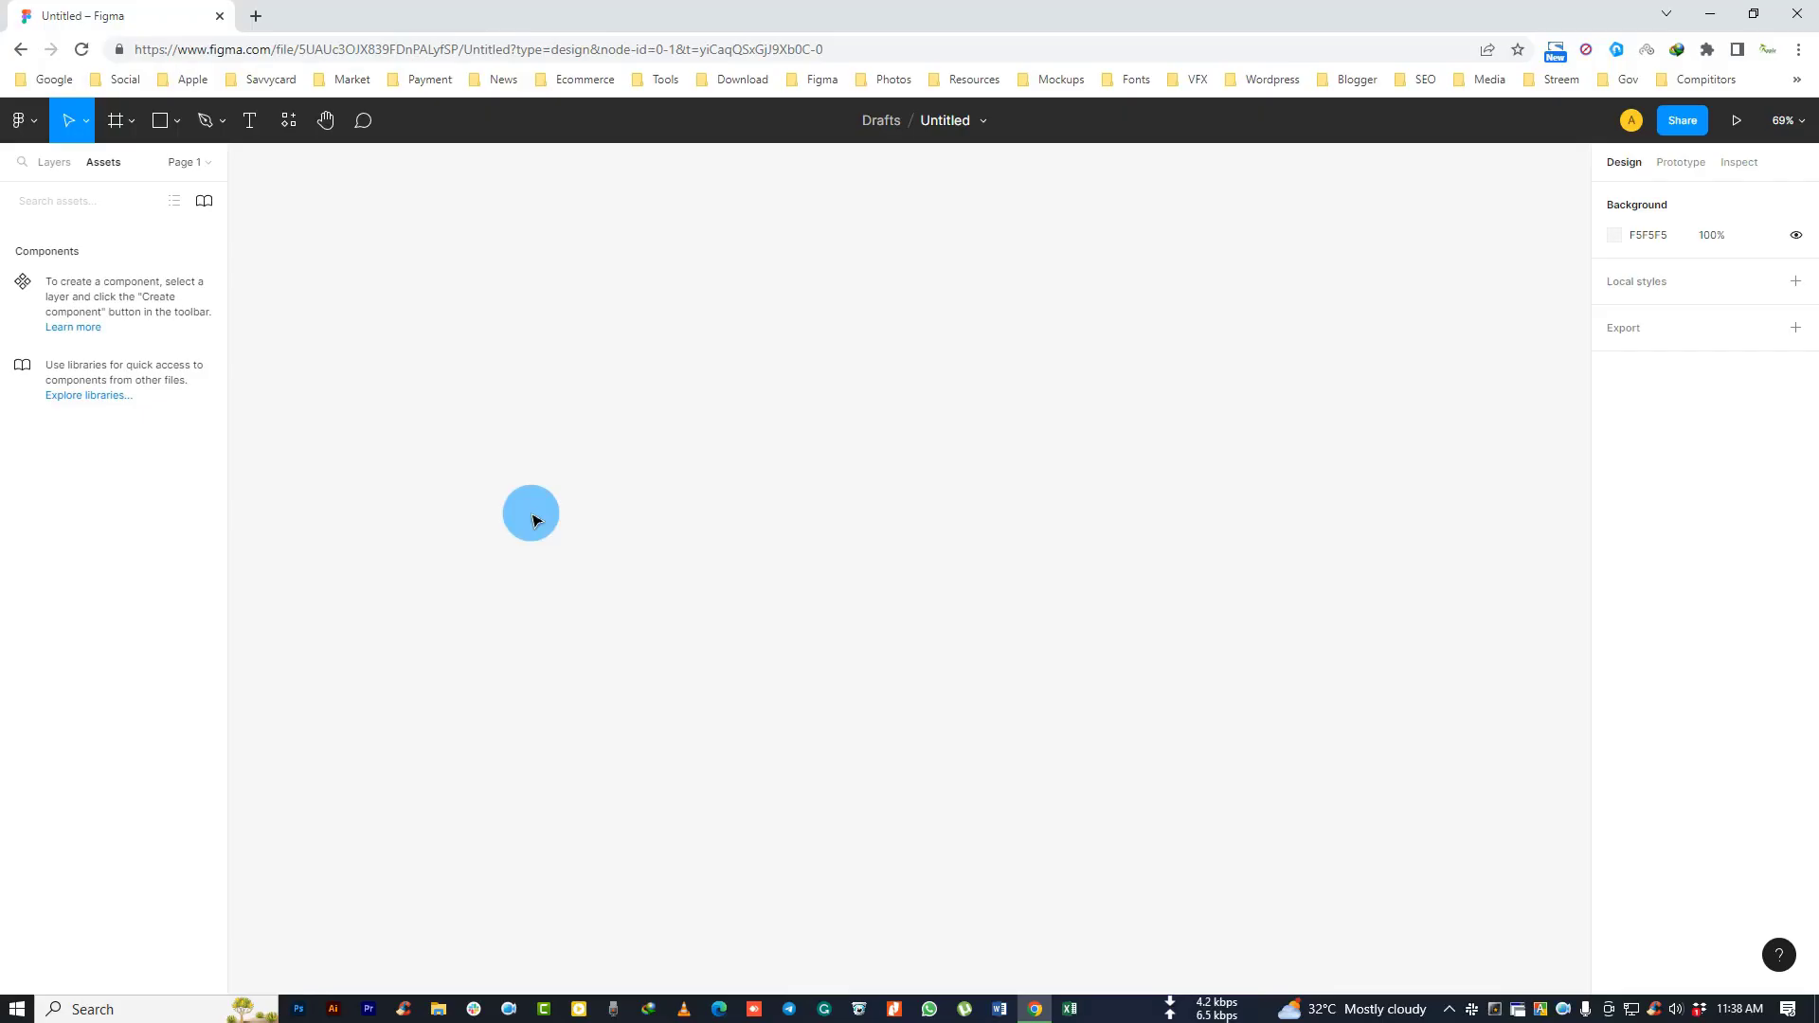
Step: Add a 1440×1024 Desktop preset frame with the Frame tool
left_click(131, 122)
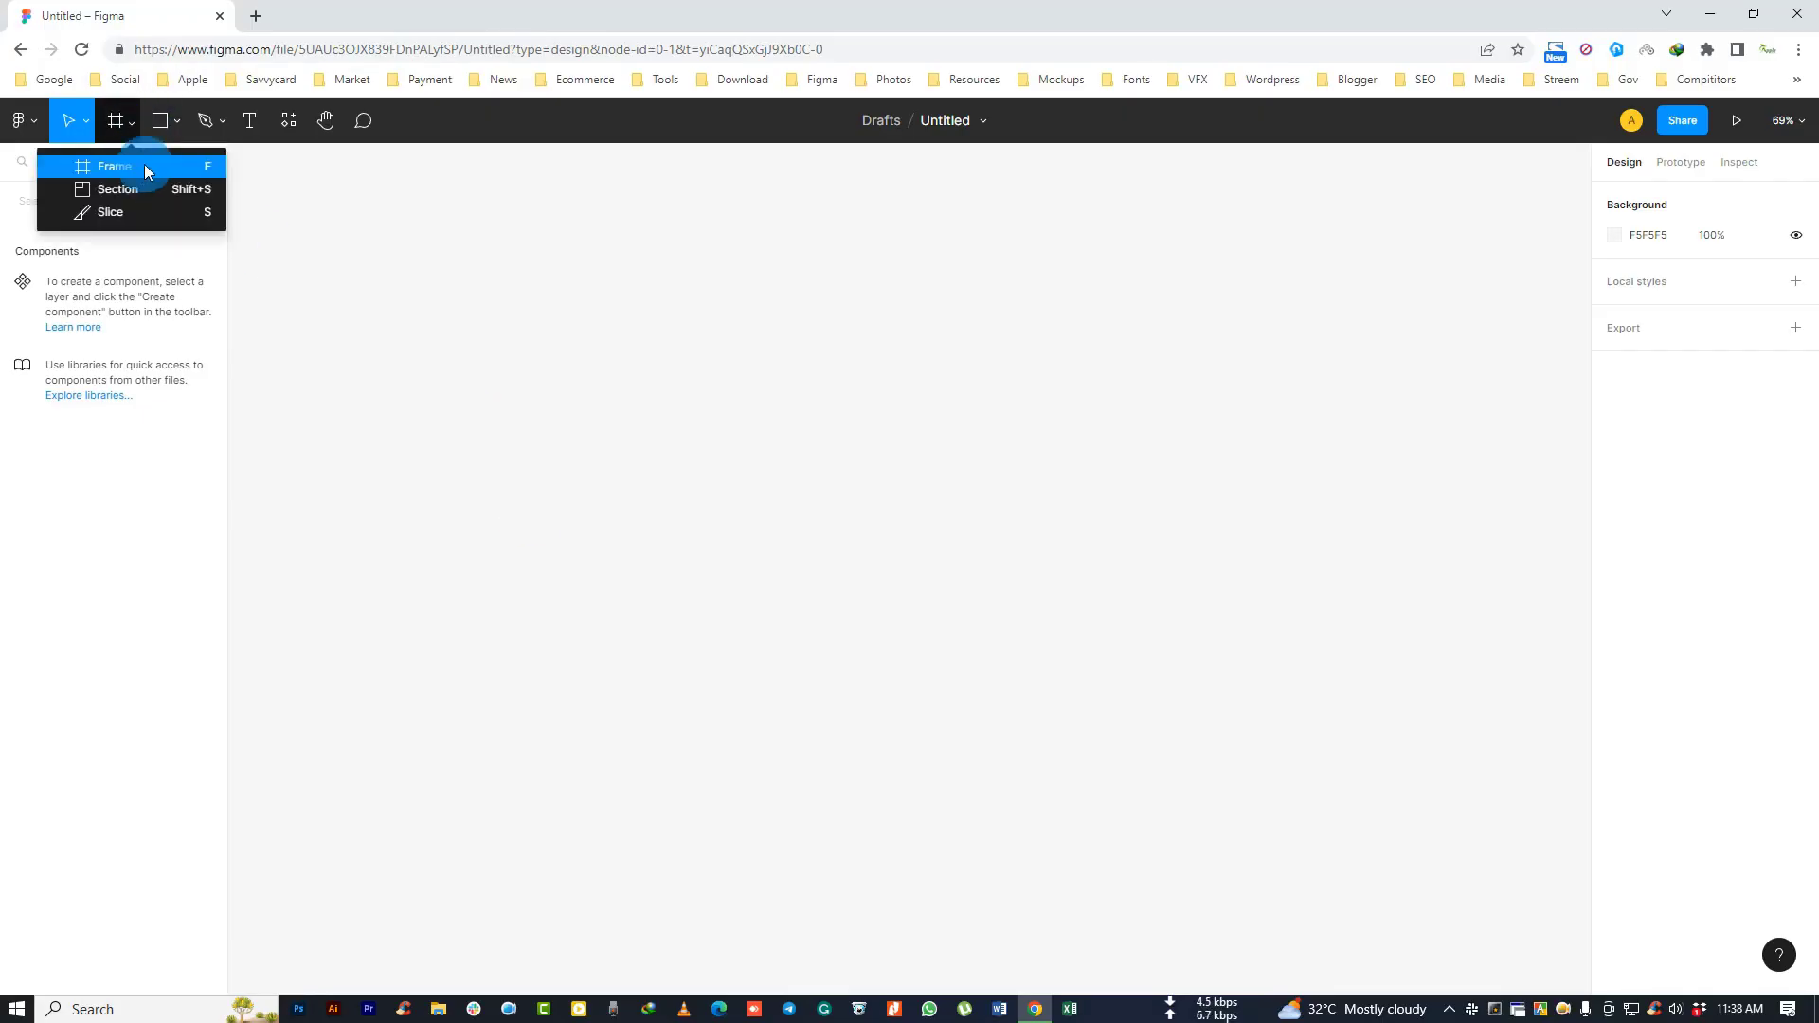
left_click(183, 171)
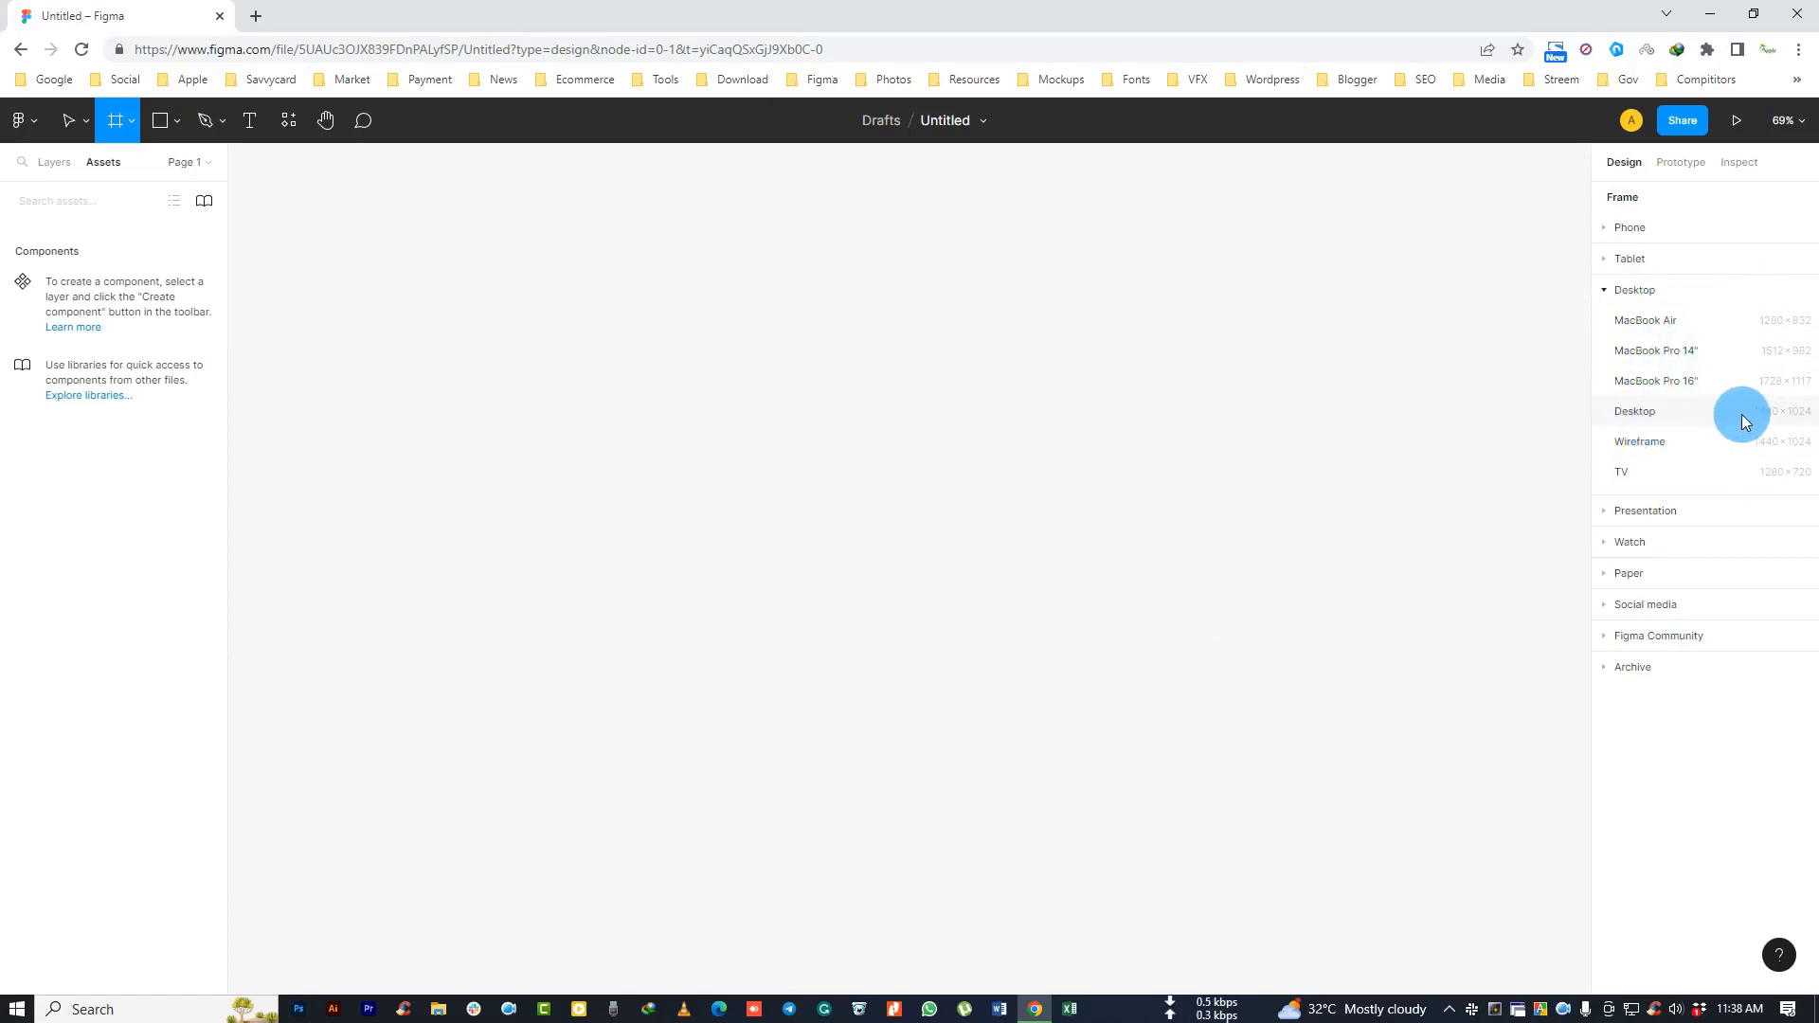
left_click(1688, 423)
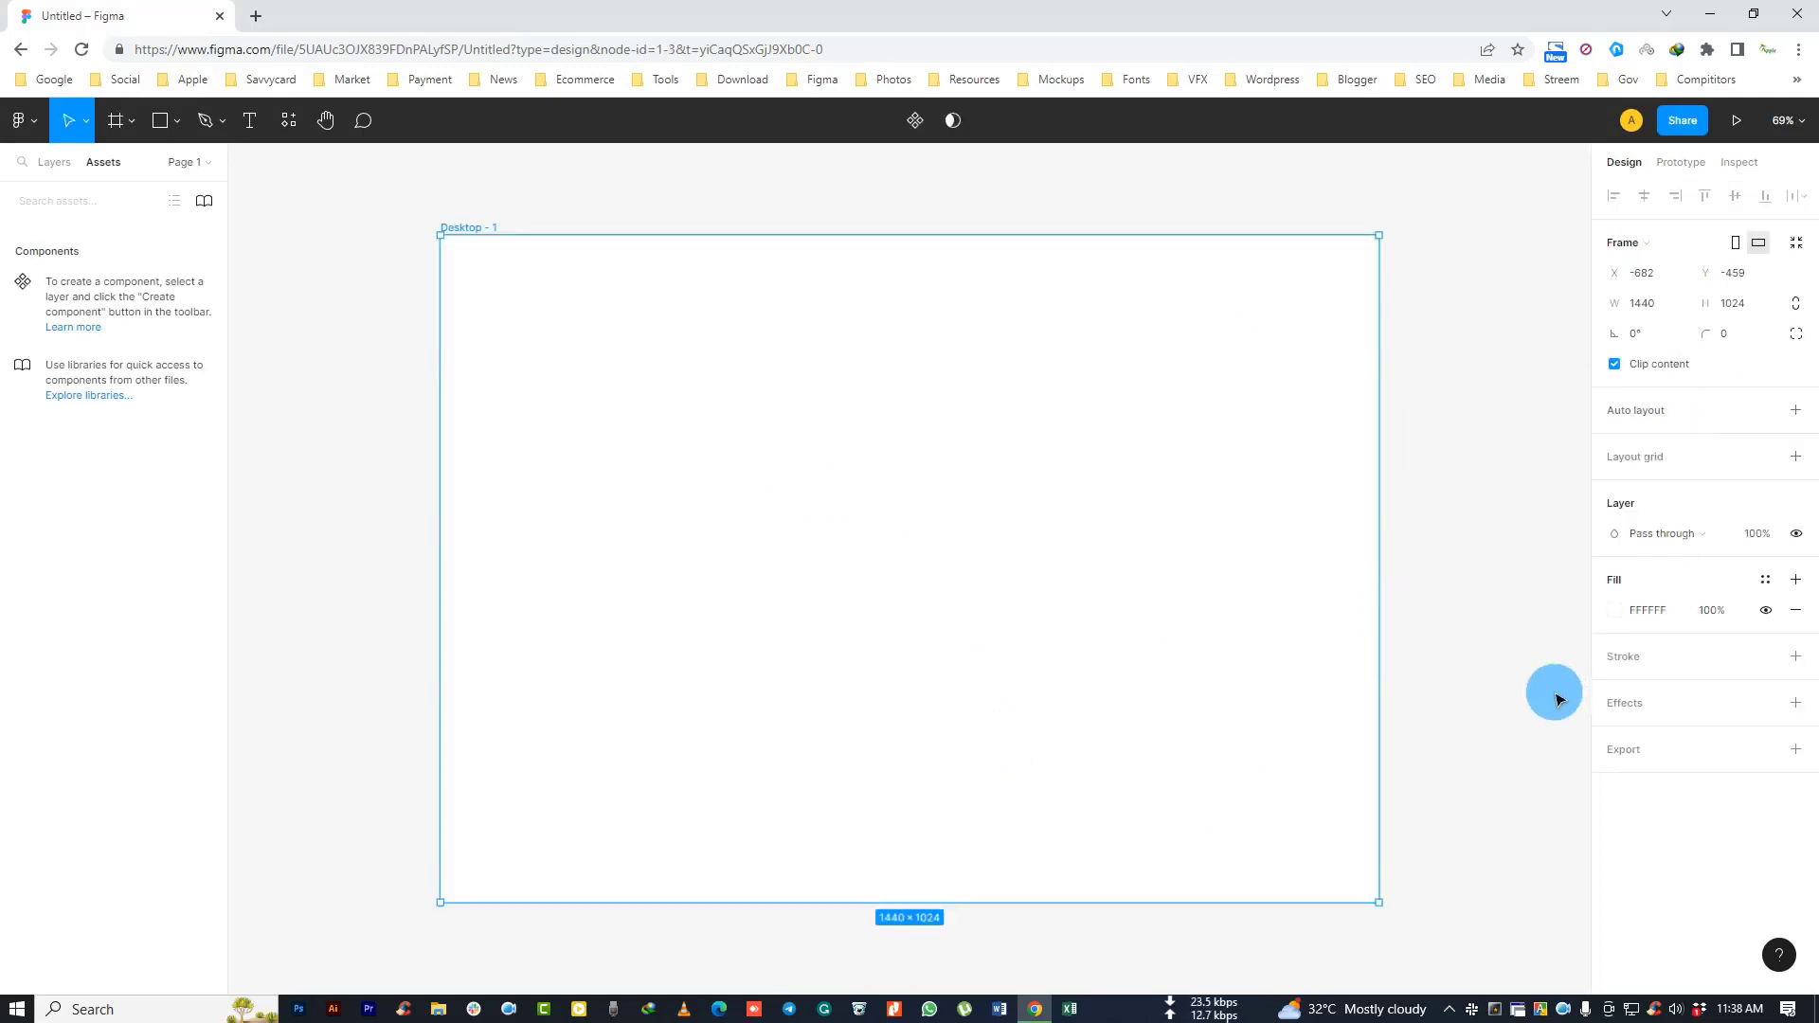
Step: Draw a frame inside Desktop - 1 and resize it to 870×133
left_click(123, 129)
left_click(109, 163)
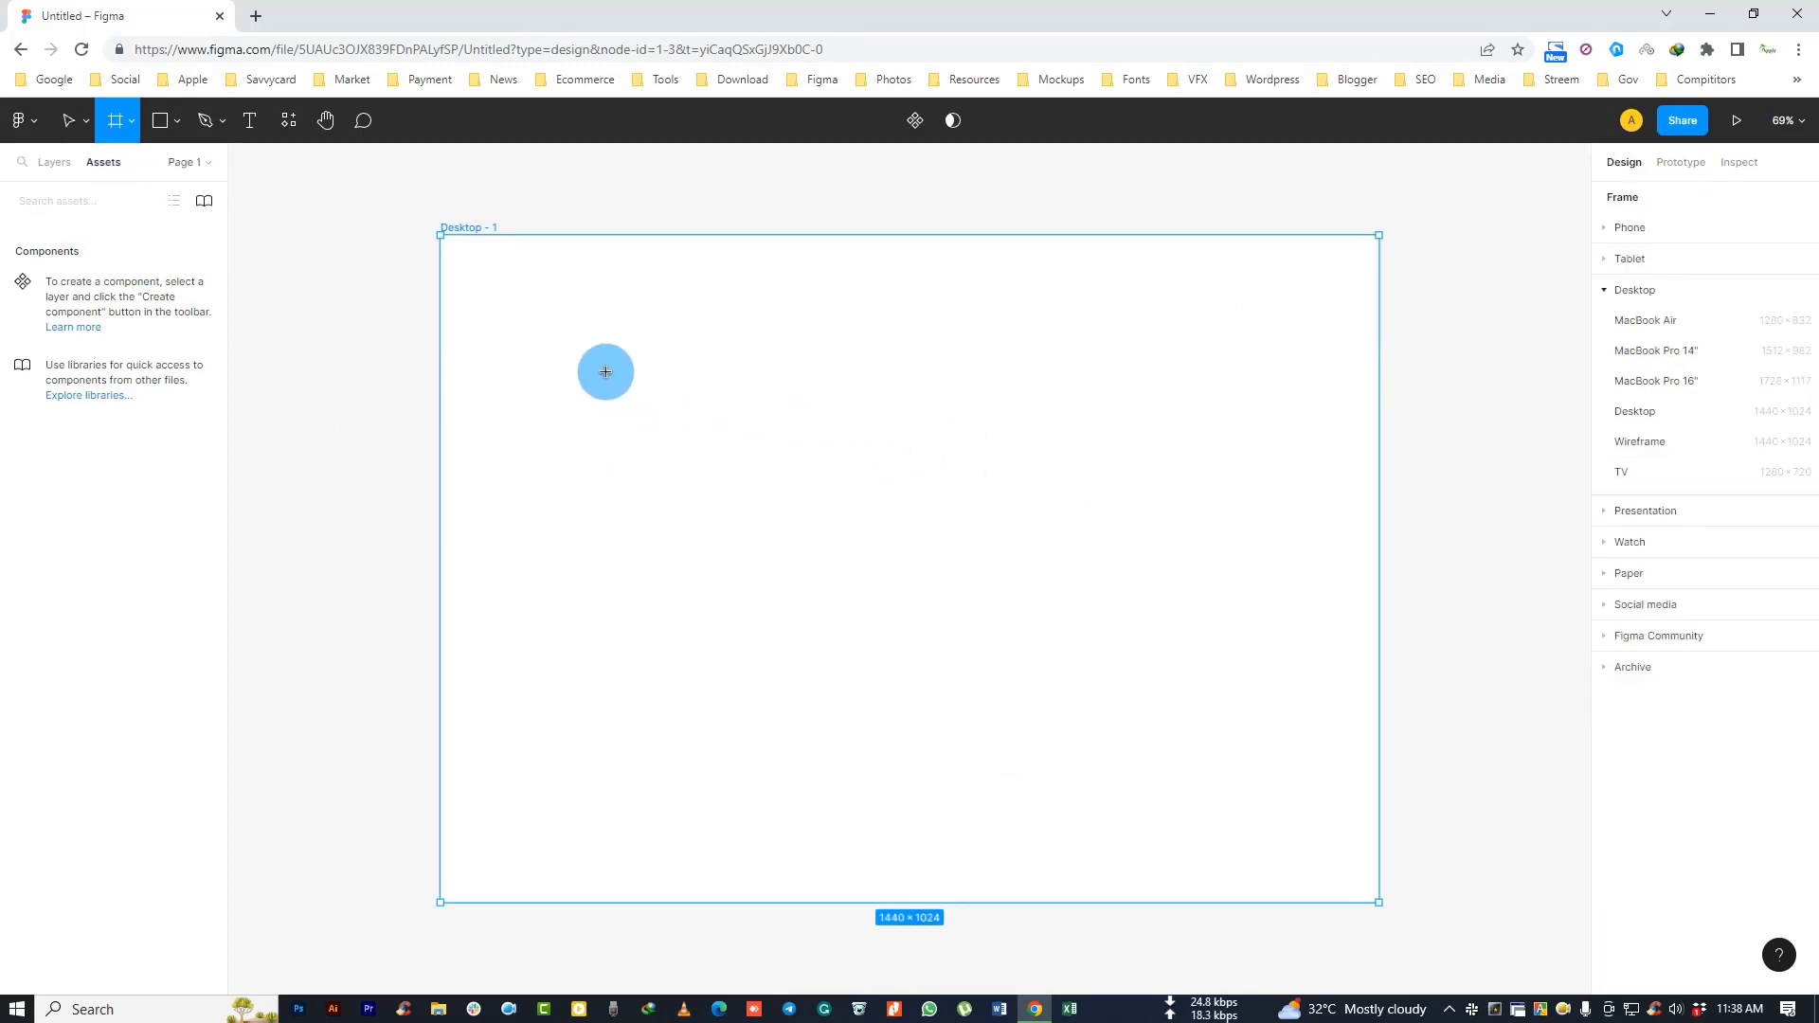
mouse_move(594, 365)
left_mouse_down()
mouse_move(1237, 478)
mouse_move(1105, 451)
mouse_move(1164, 473)
left_mouse_up()
mouse_move(935, 467)
left_mouse_down()
mouse_move(953, 429)
mouse_move(933, 477)
left_mouse_up()
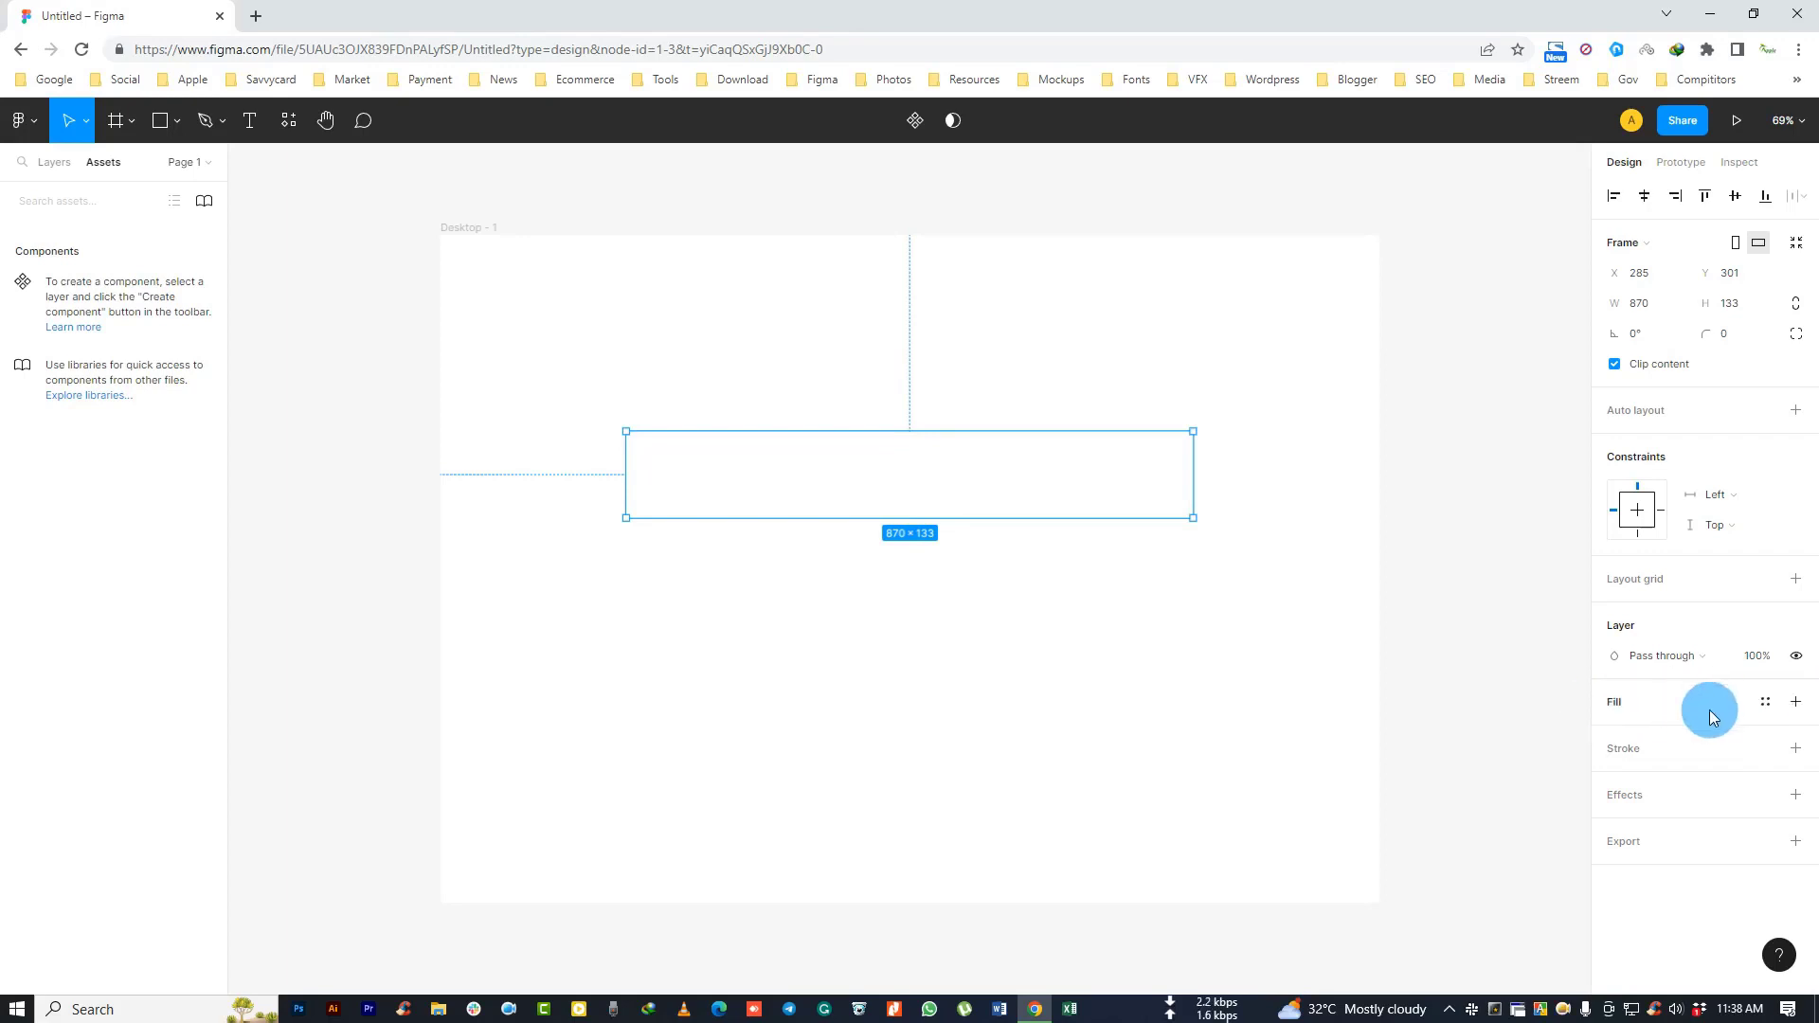
Step: Add a fill to the 870×133 bar frame and tune the colour to orange DA5408
left_click(1796, 703)
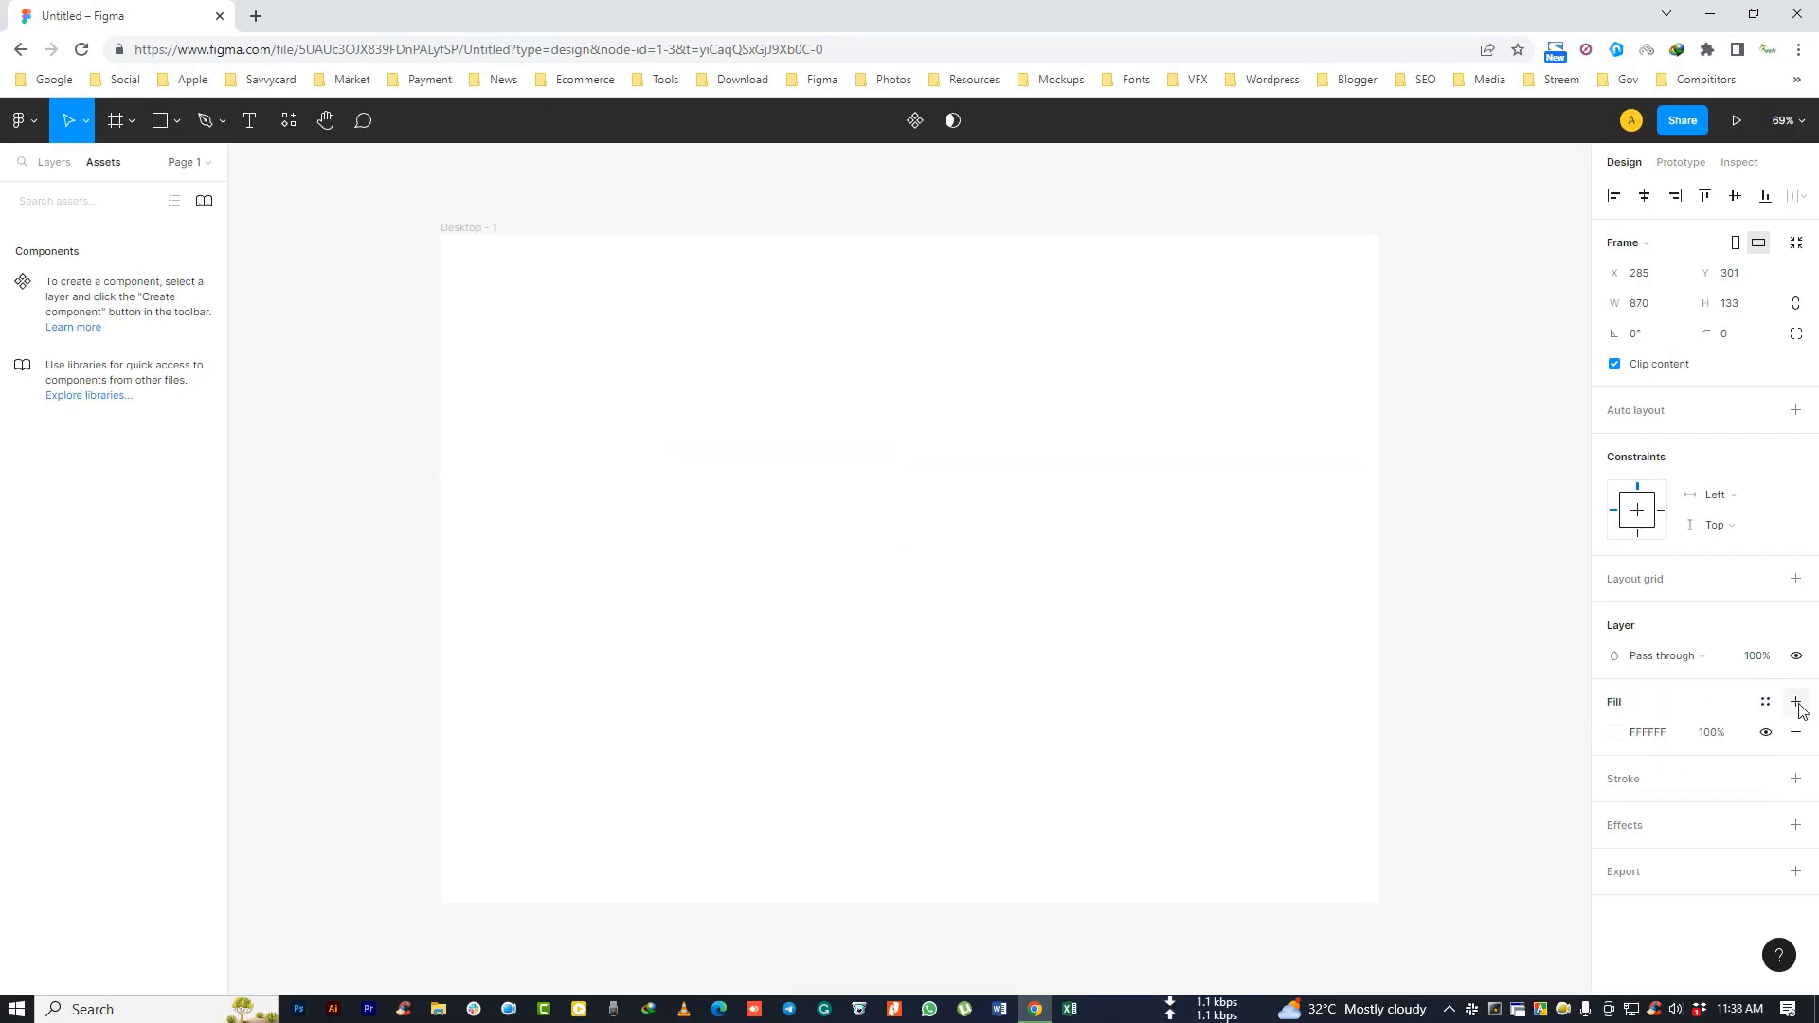
left_click(1624, 736)
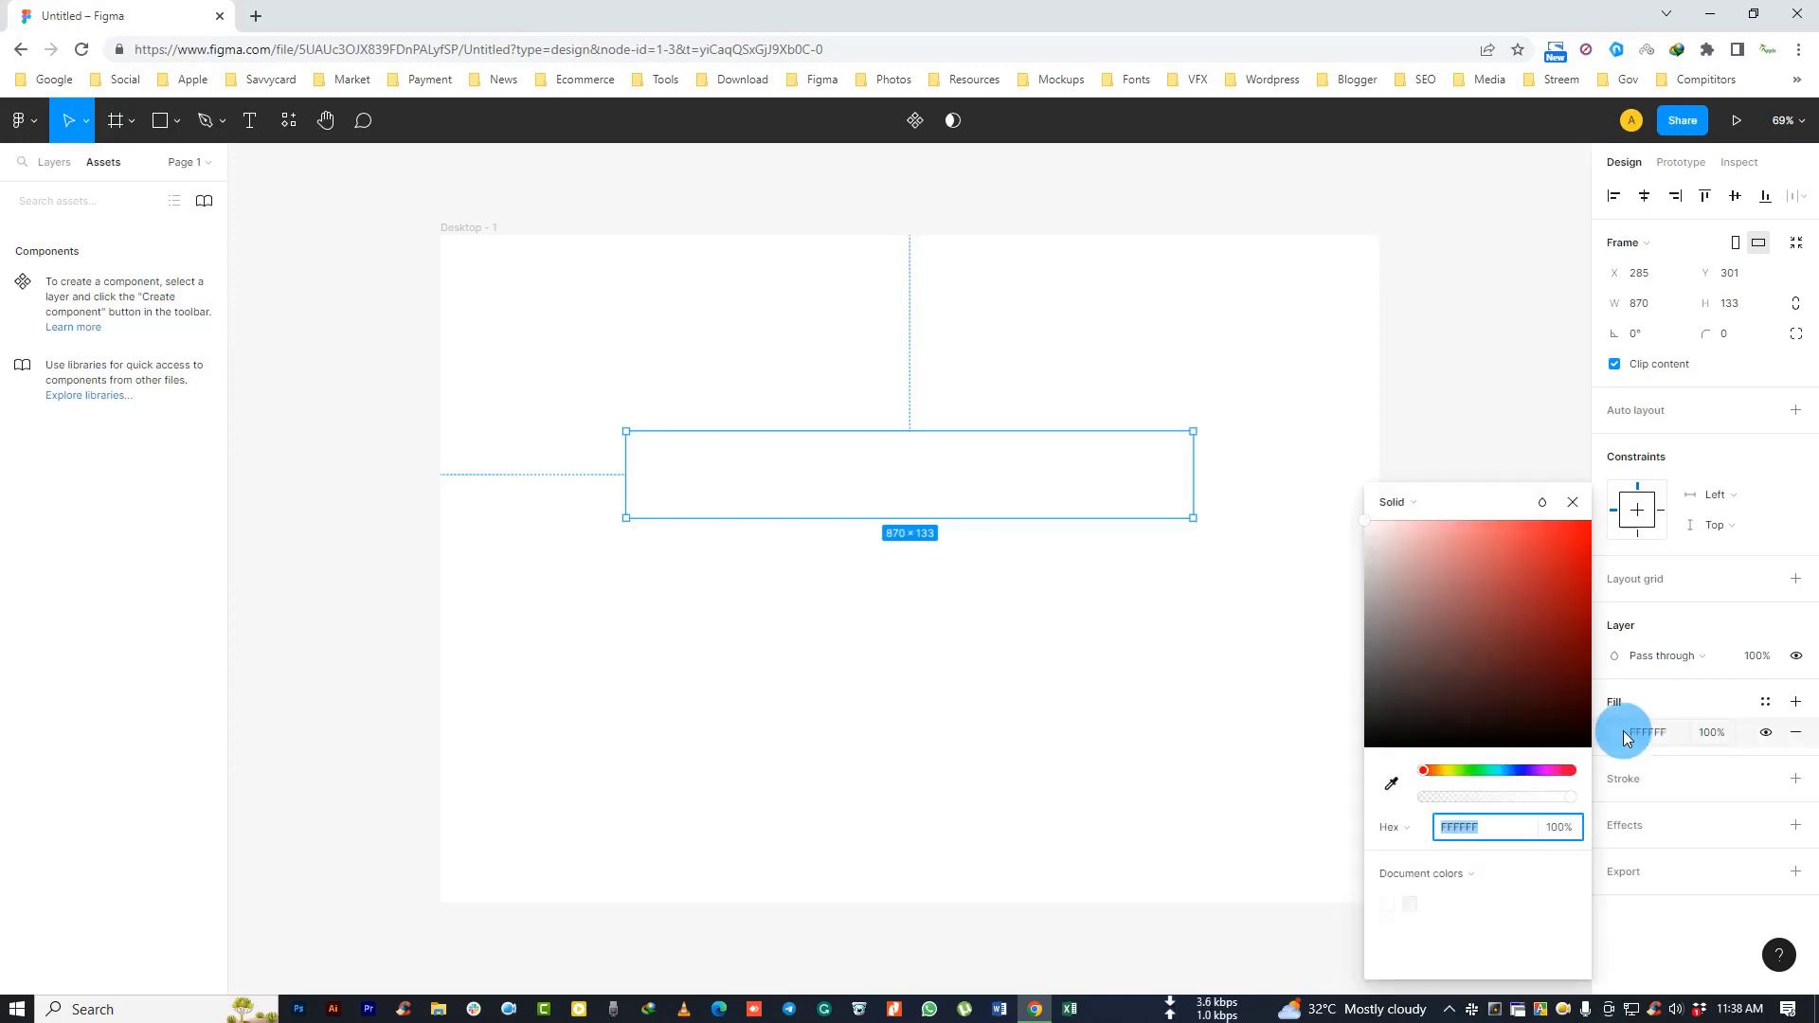
left_click(1370, 592)
mouse_move(1373, 604)
left_mouse_down()
mouse_move(1345, 743)
mouse_move(1504, 666)
mouse_move(1578, 566)
left_mouse_up()
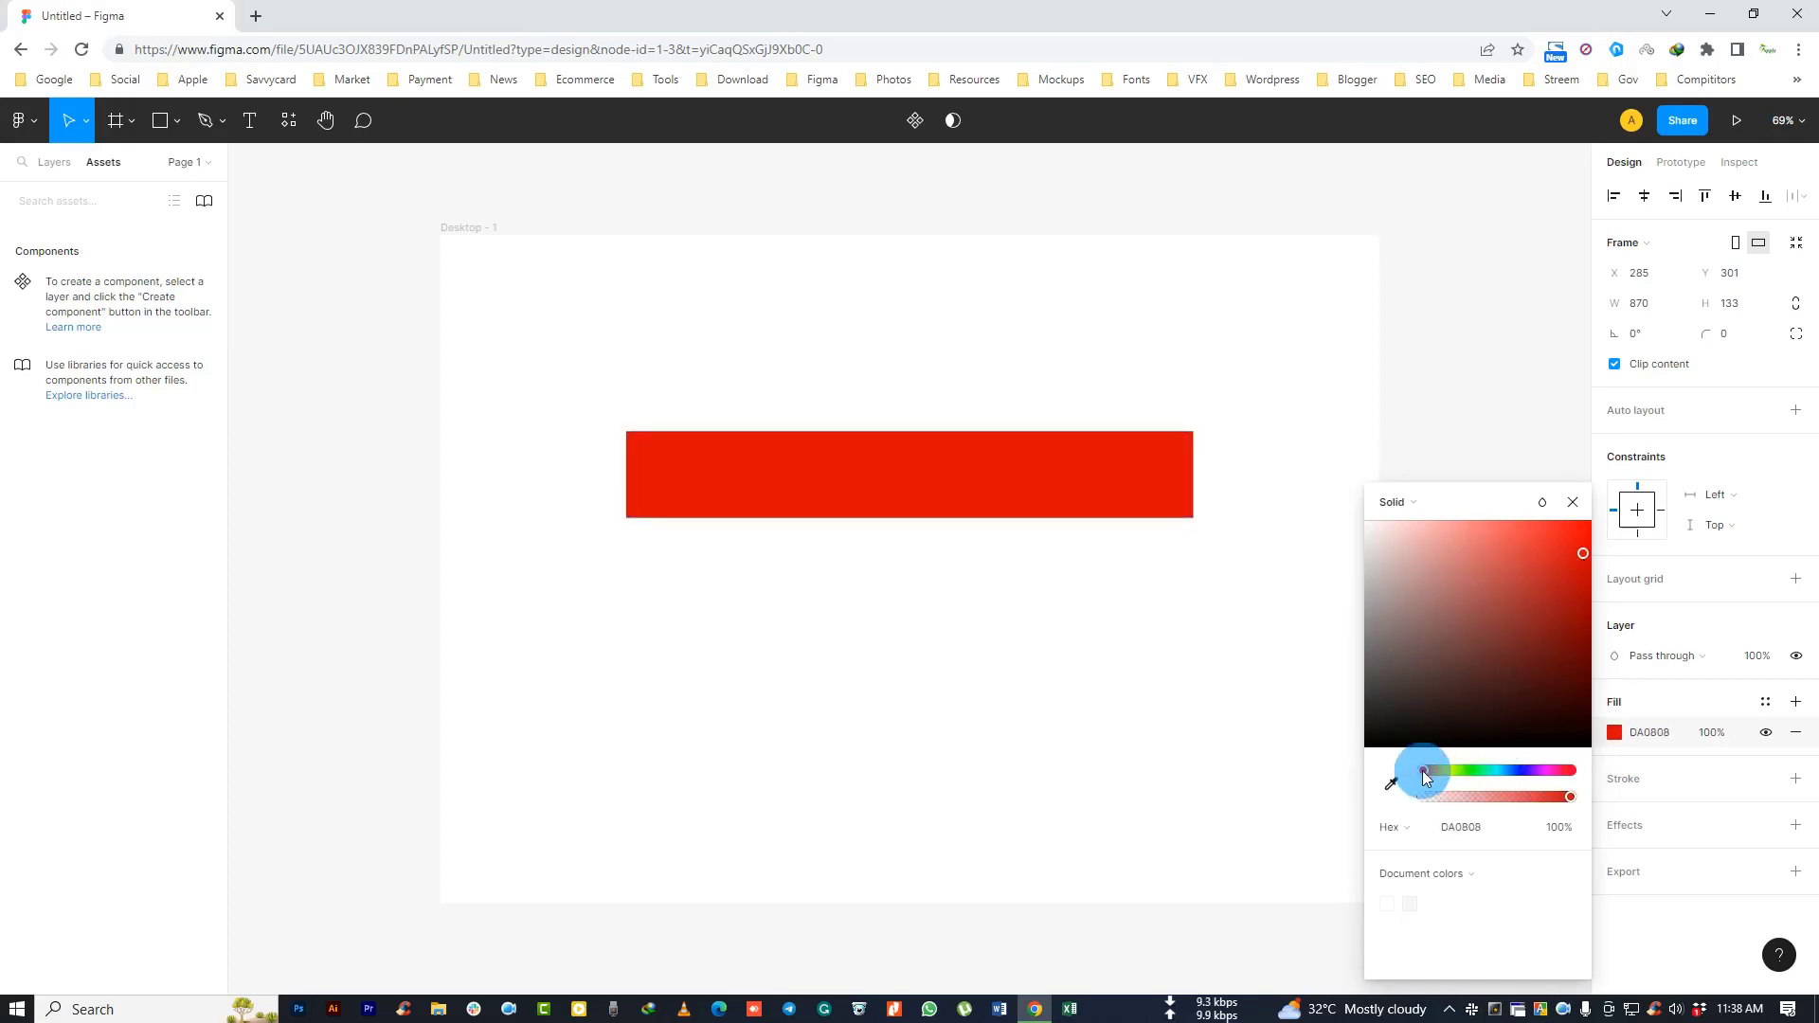
mouse_move(1432, 769)
left_mouse_down()
mouse_move(1575, 779)
mouse_move(1434, 783)
left_mouse_up()
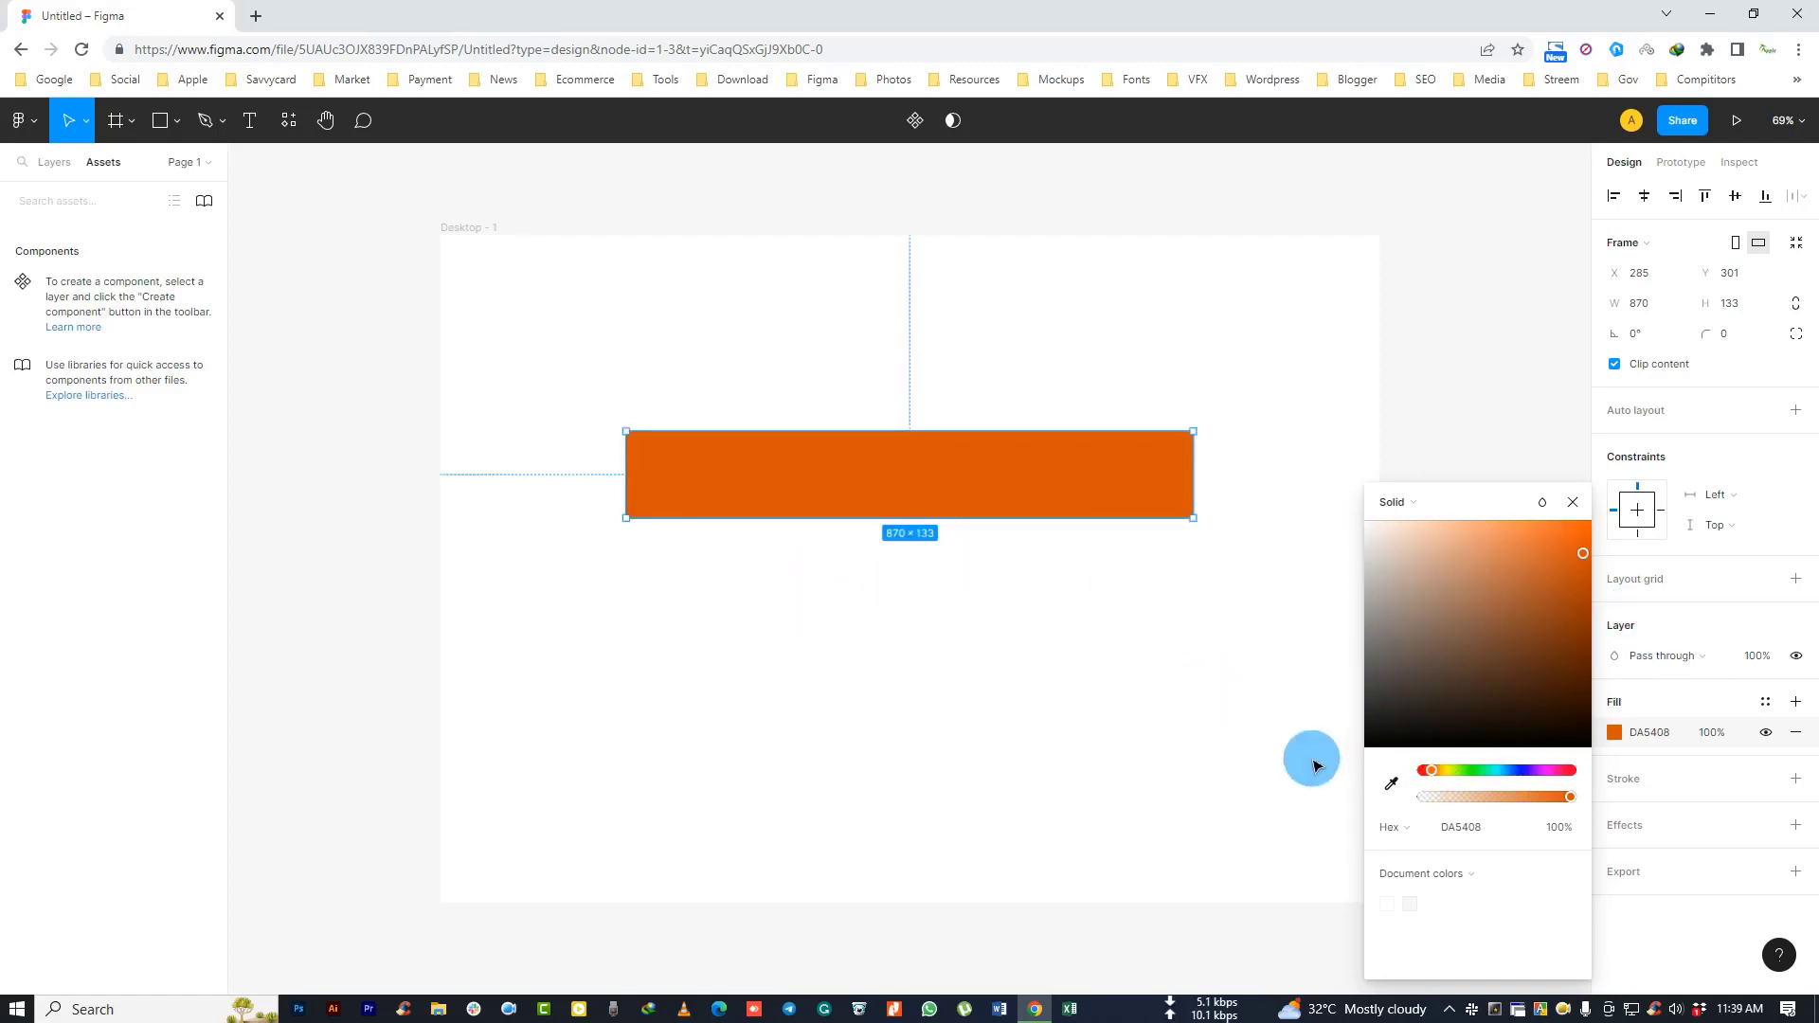
left_click(1009, 656)
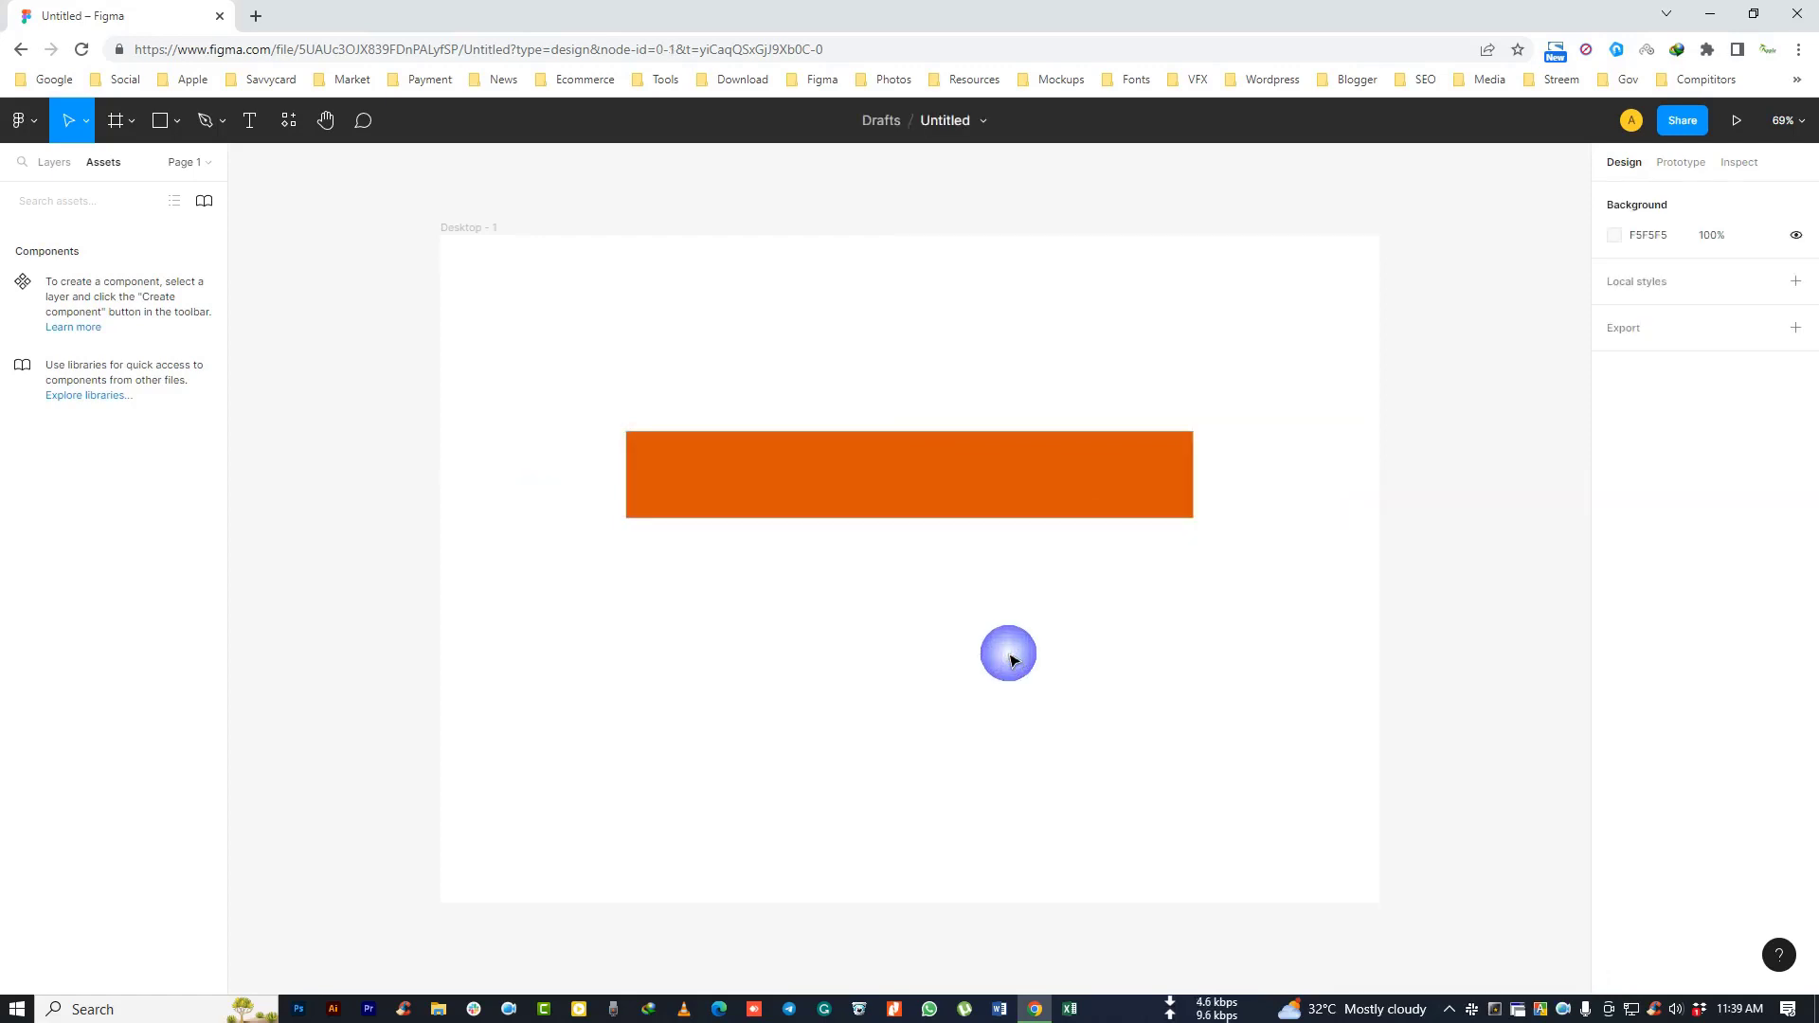
Step: Give the selected orange bar frame a corner radius of 30
left_click(929, 487)
scroll(873, 463, "up", 3)
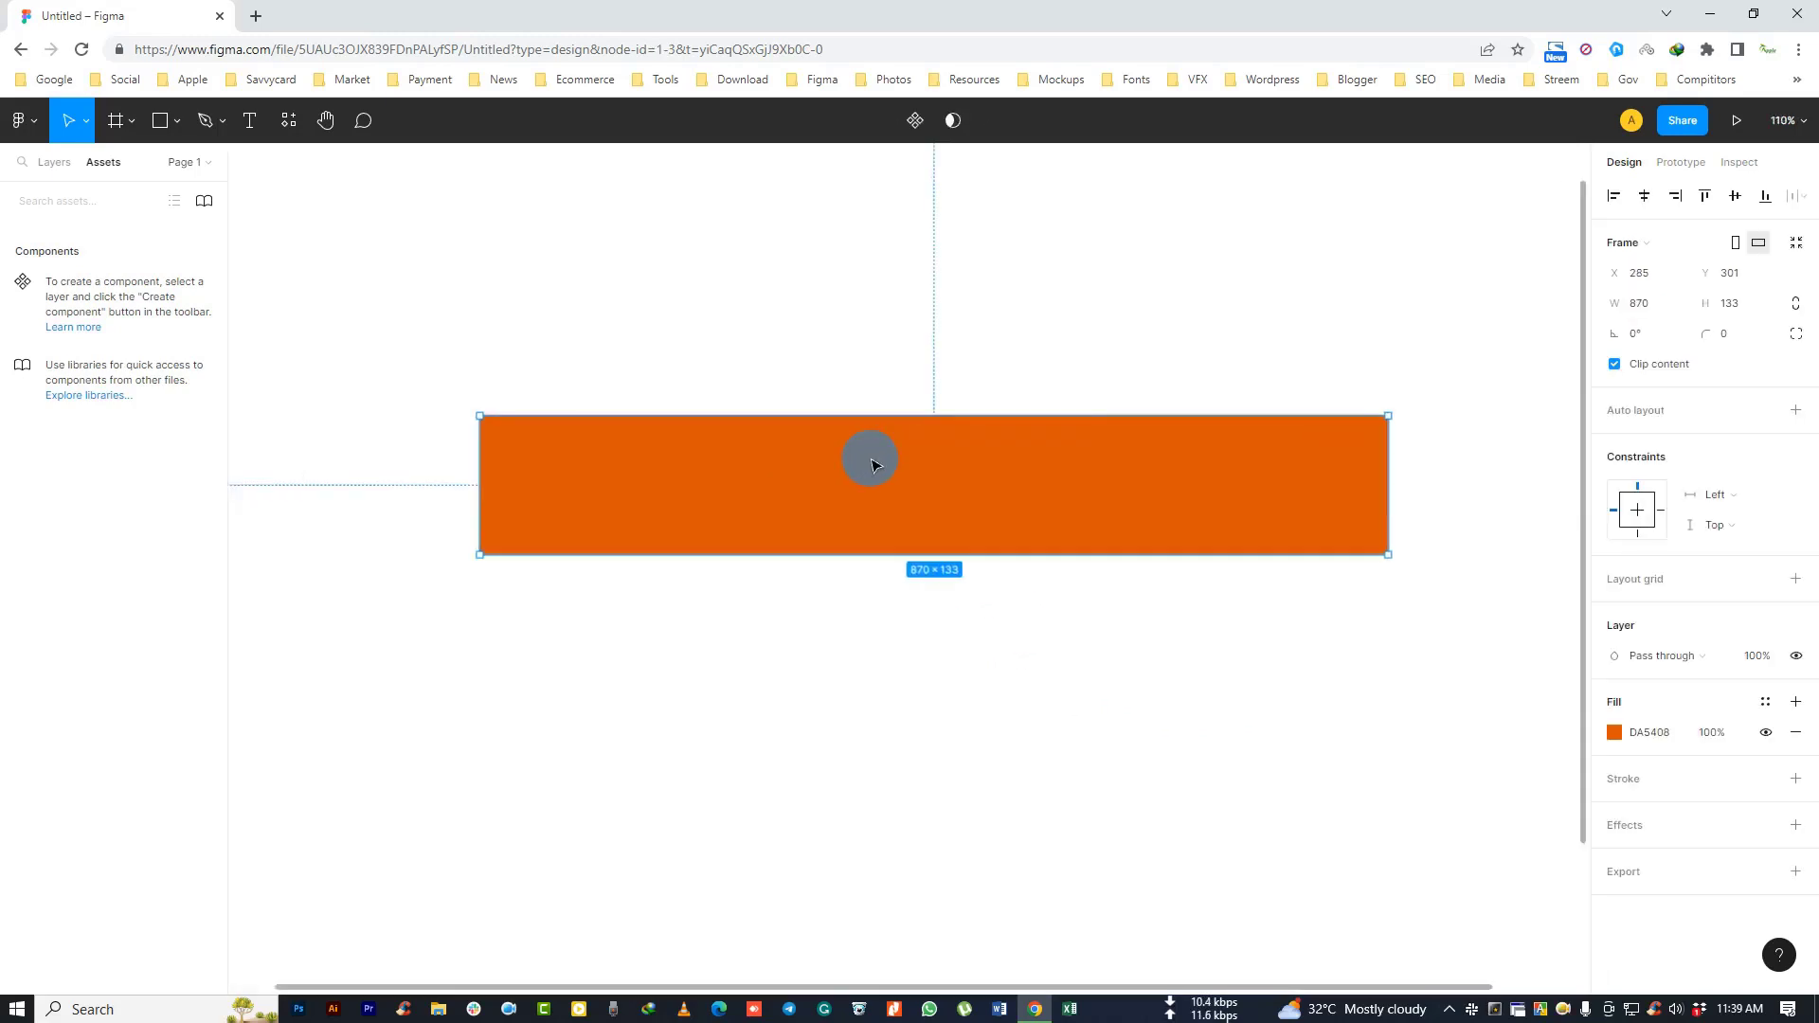
scroll(957, 441, "up", 1)
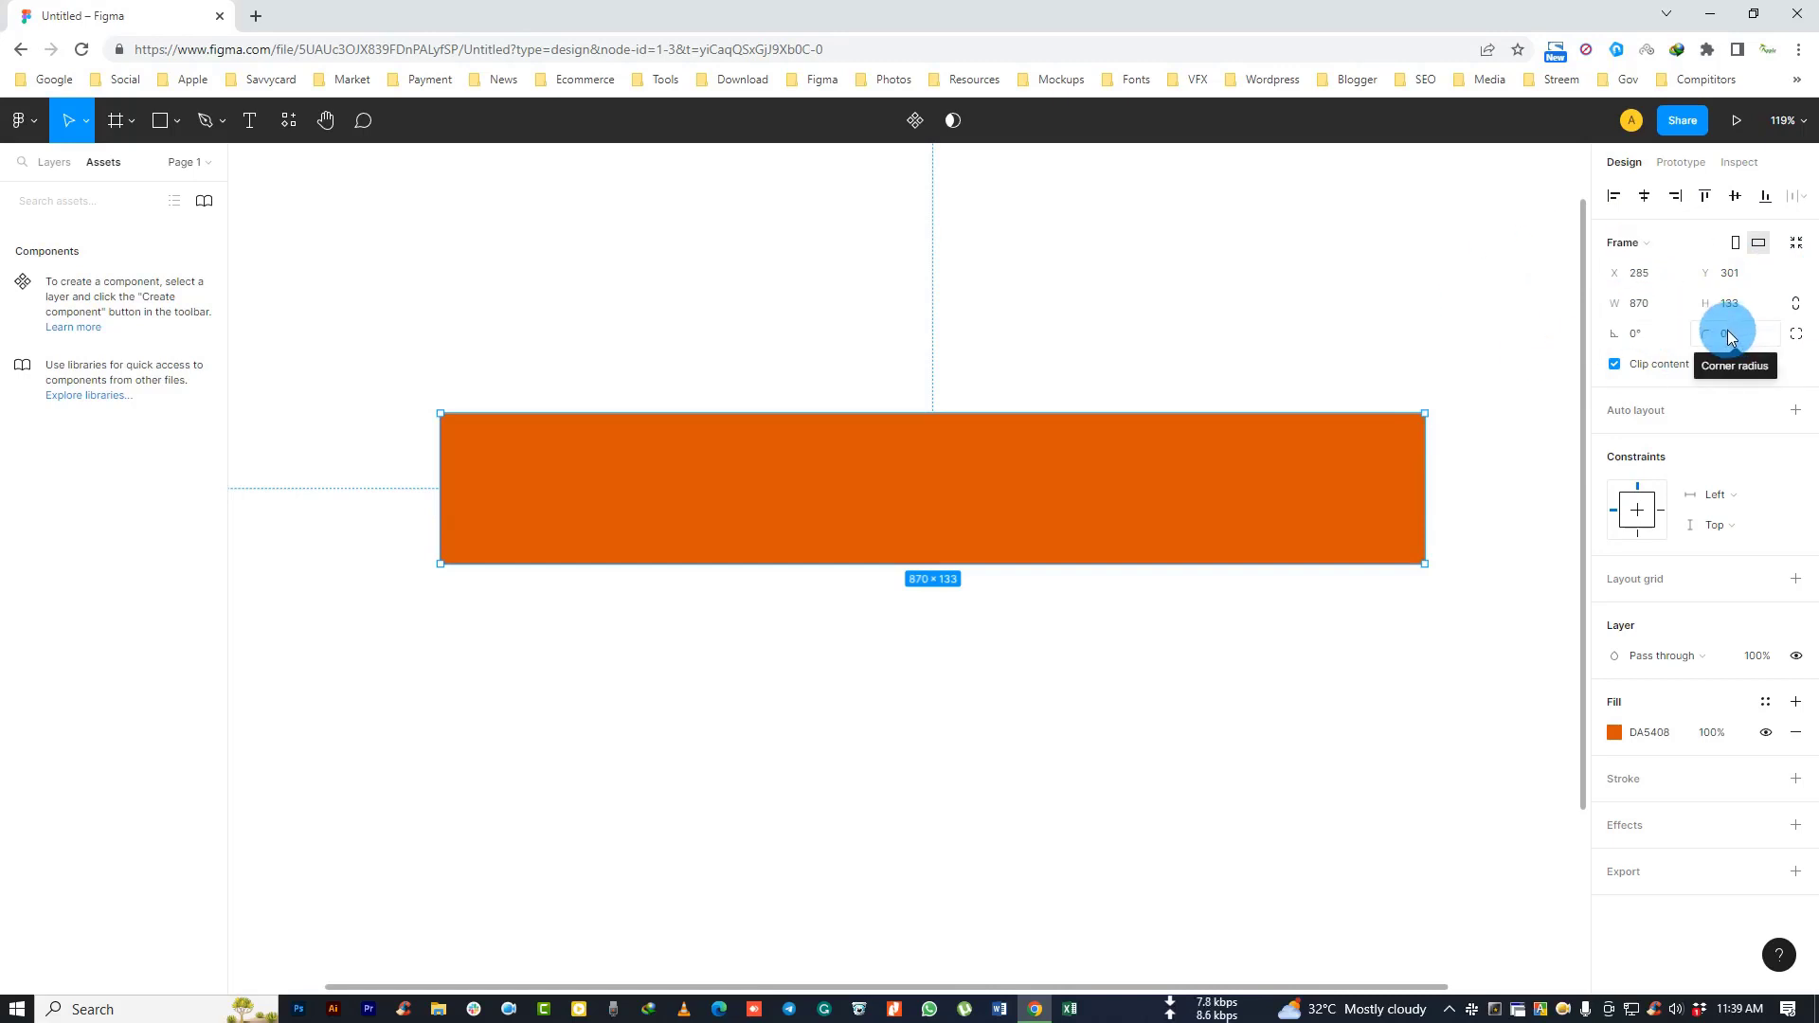
left_click(1727, 334)
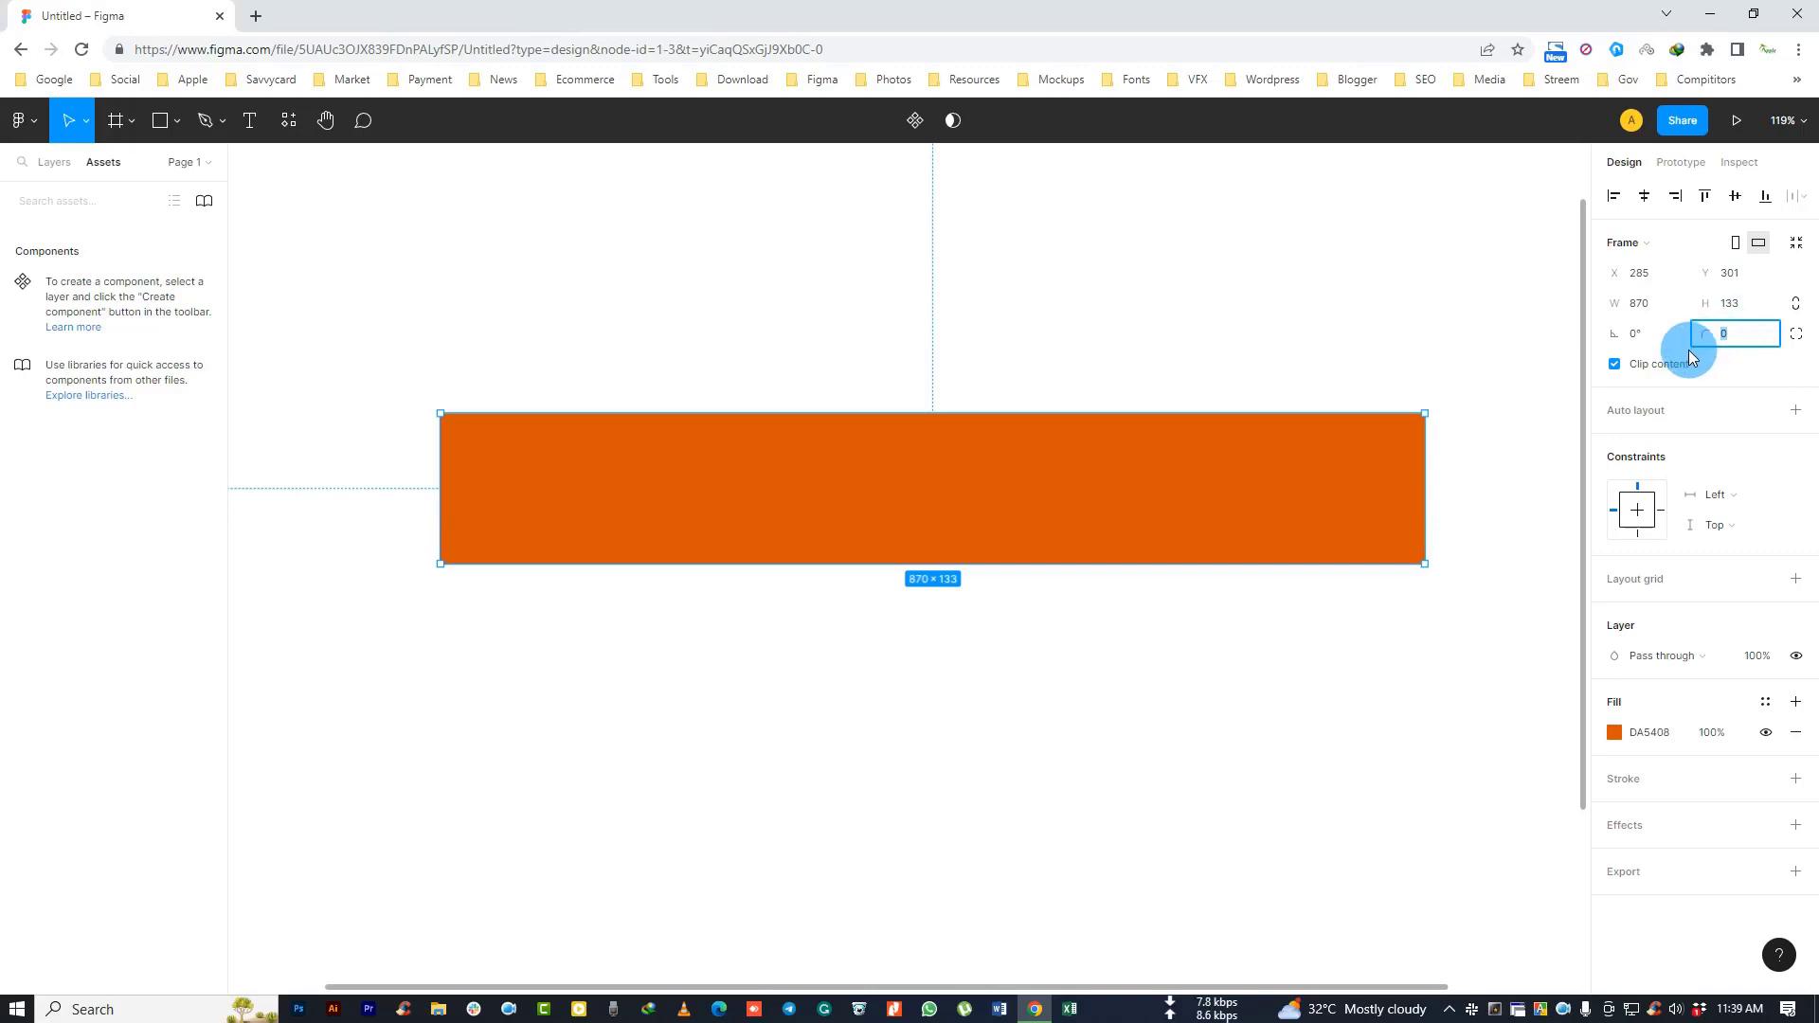
type("30")
key("Return")
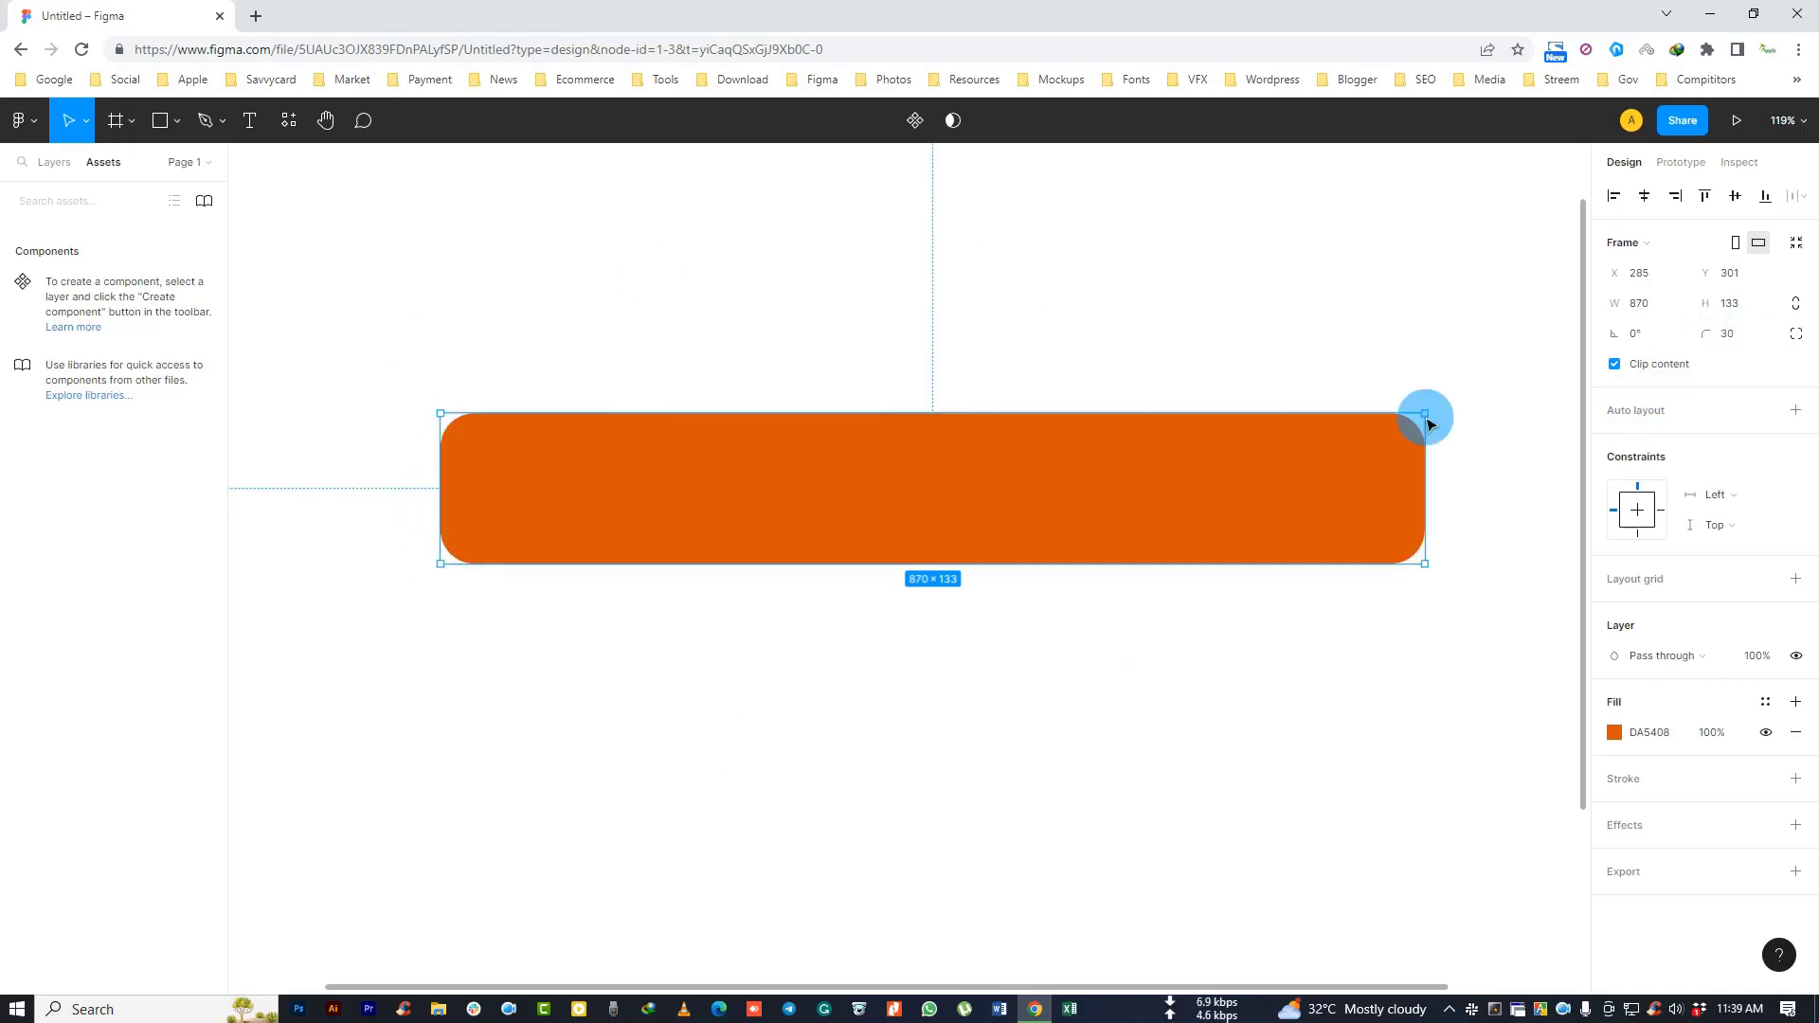
left_click(912, 669)
left_click(176, 122)
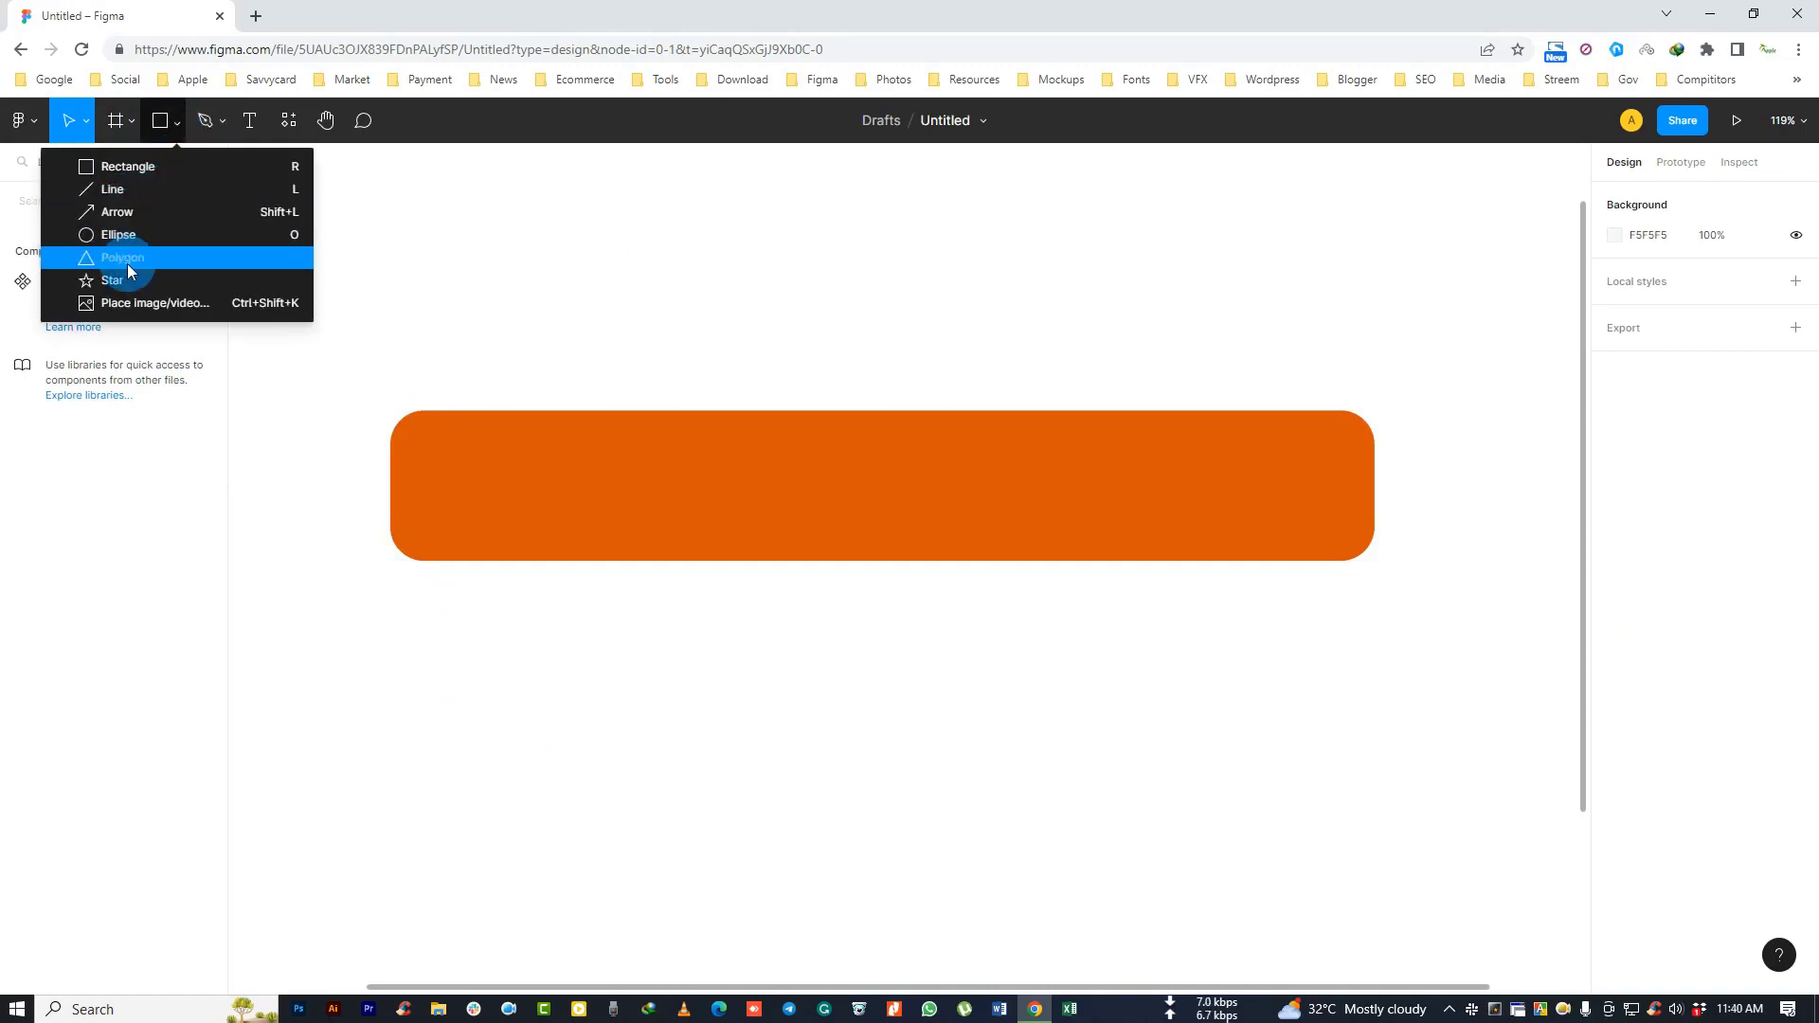
Step: Draw a 173×173 grey circle with the Ellipse tool and place it across the bar's top-left edge
left_click(108, 237)
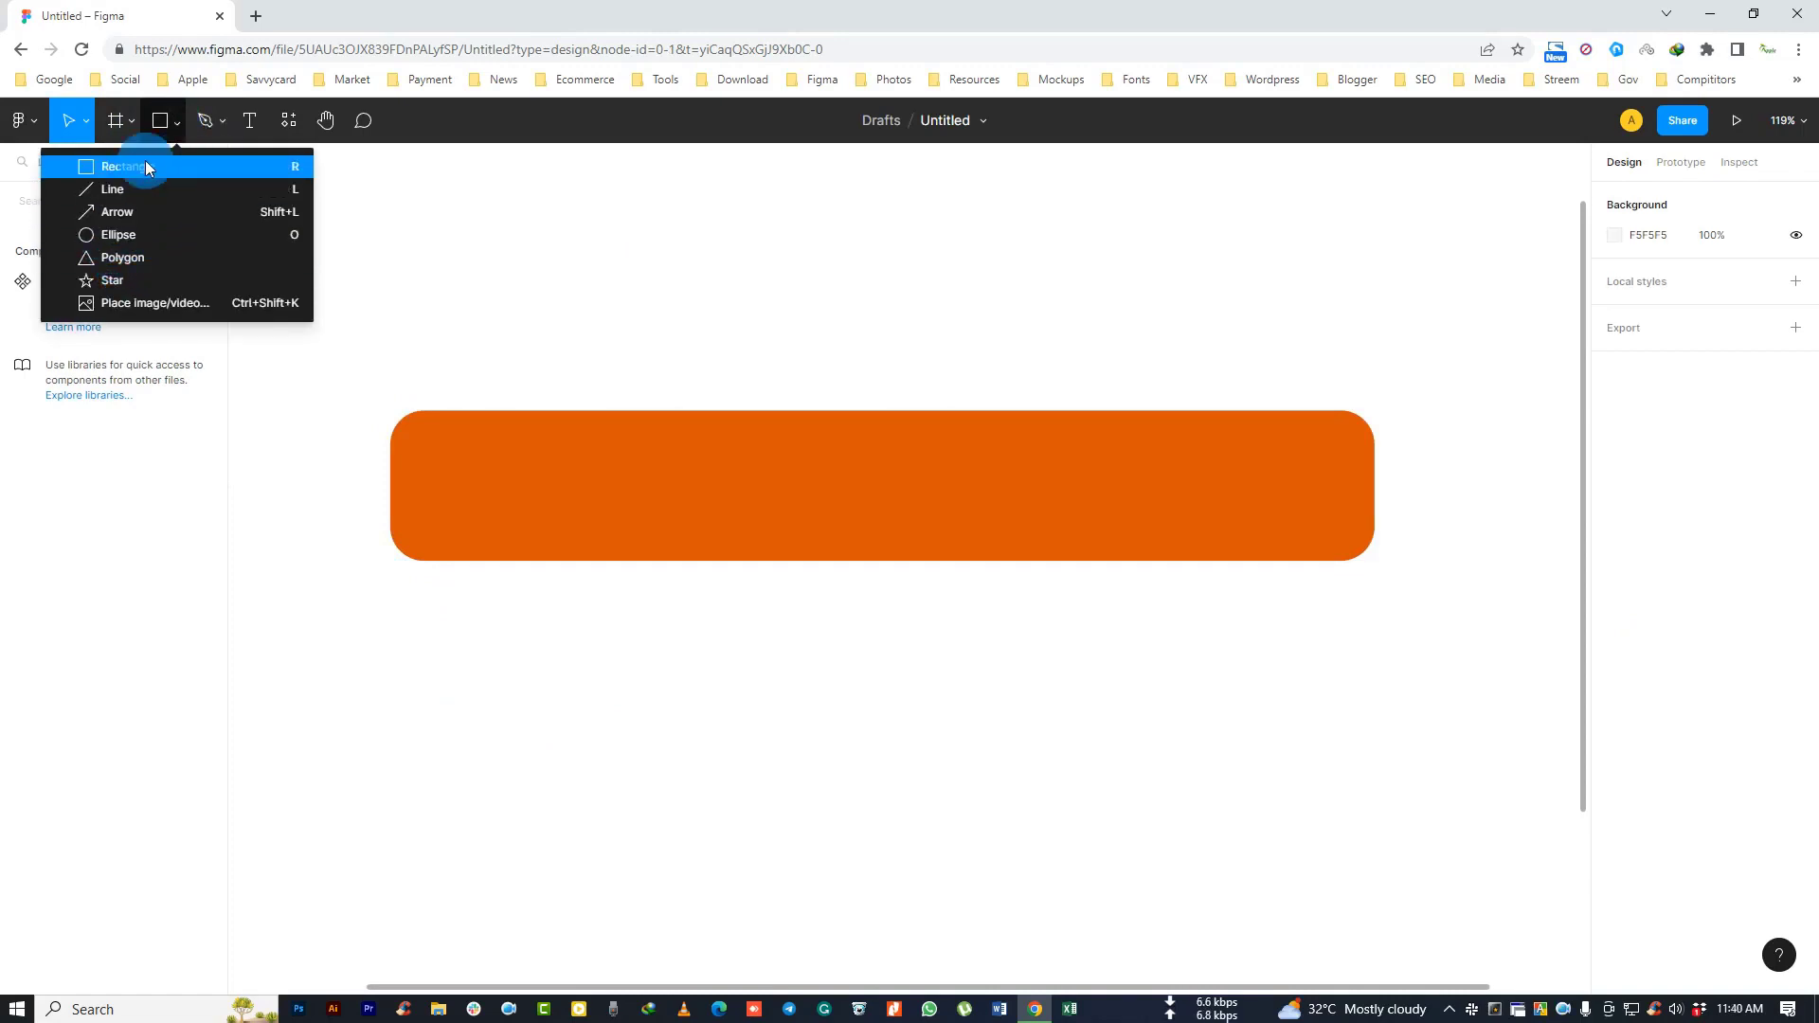
left_click(176, 120)
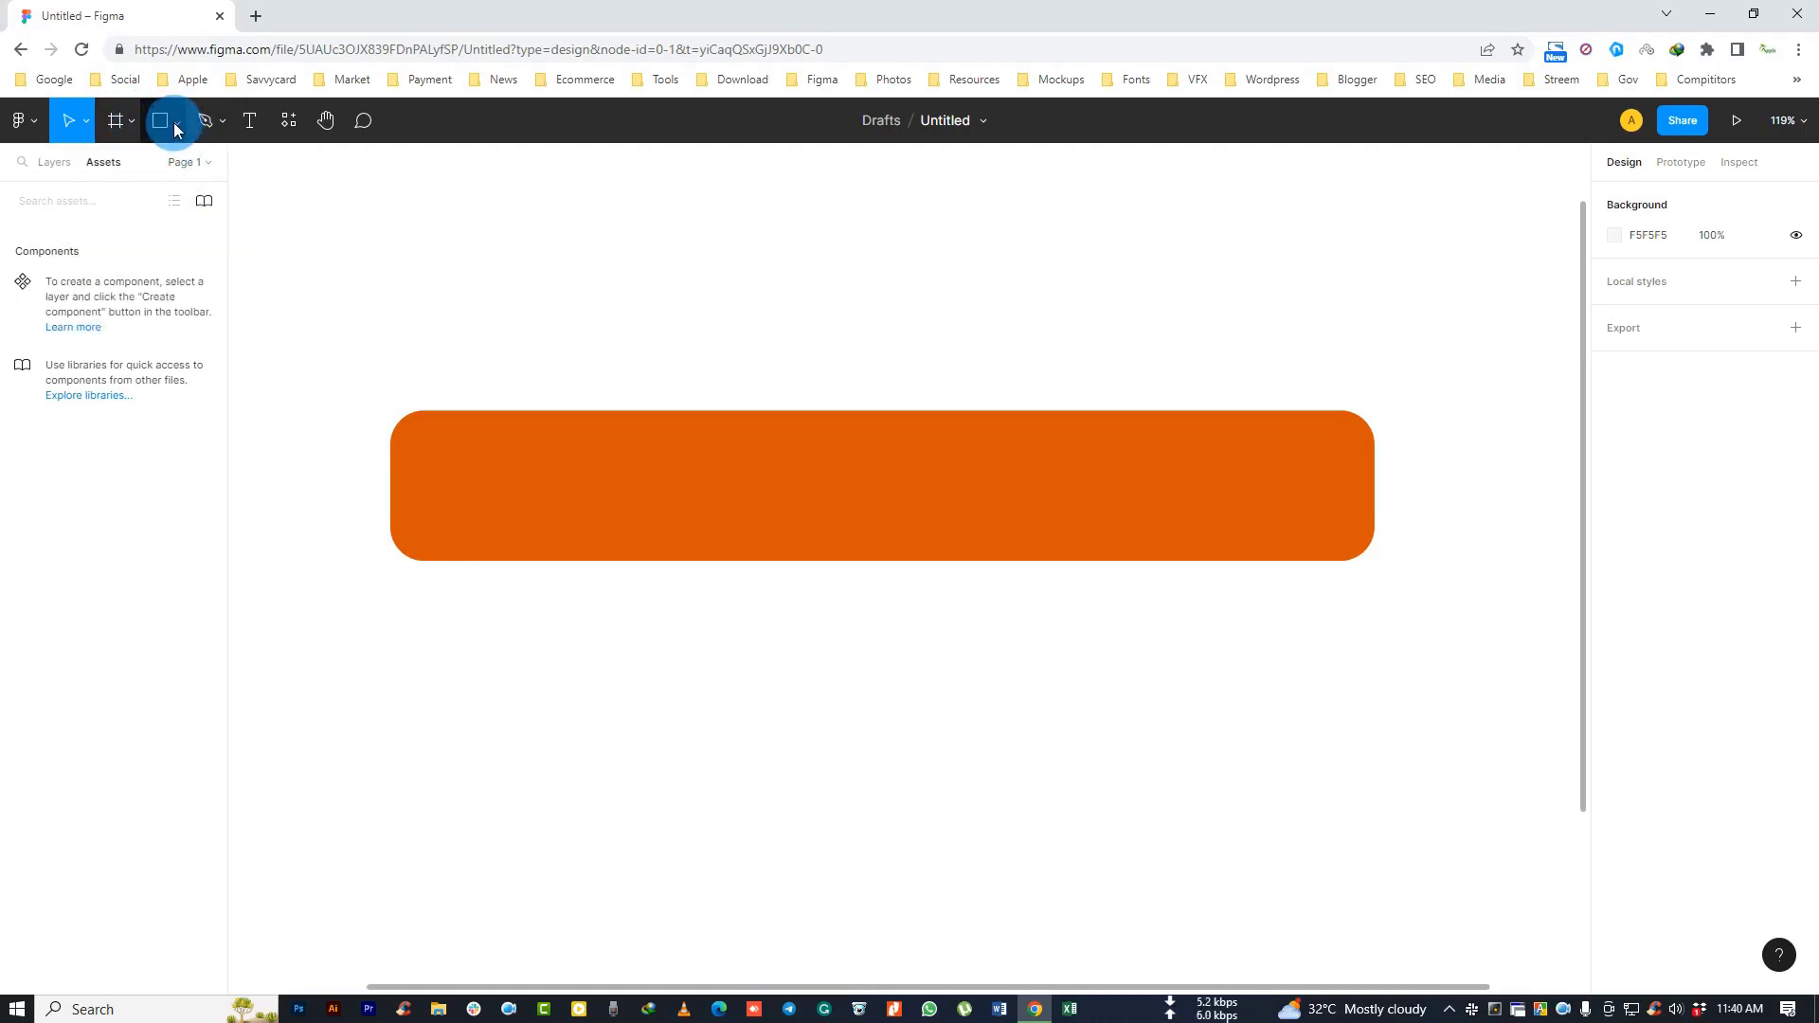
left_click(174, 122)
left_click(146, 235)
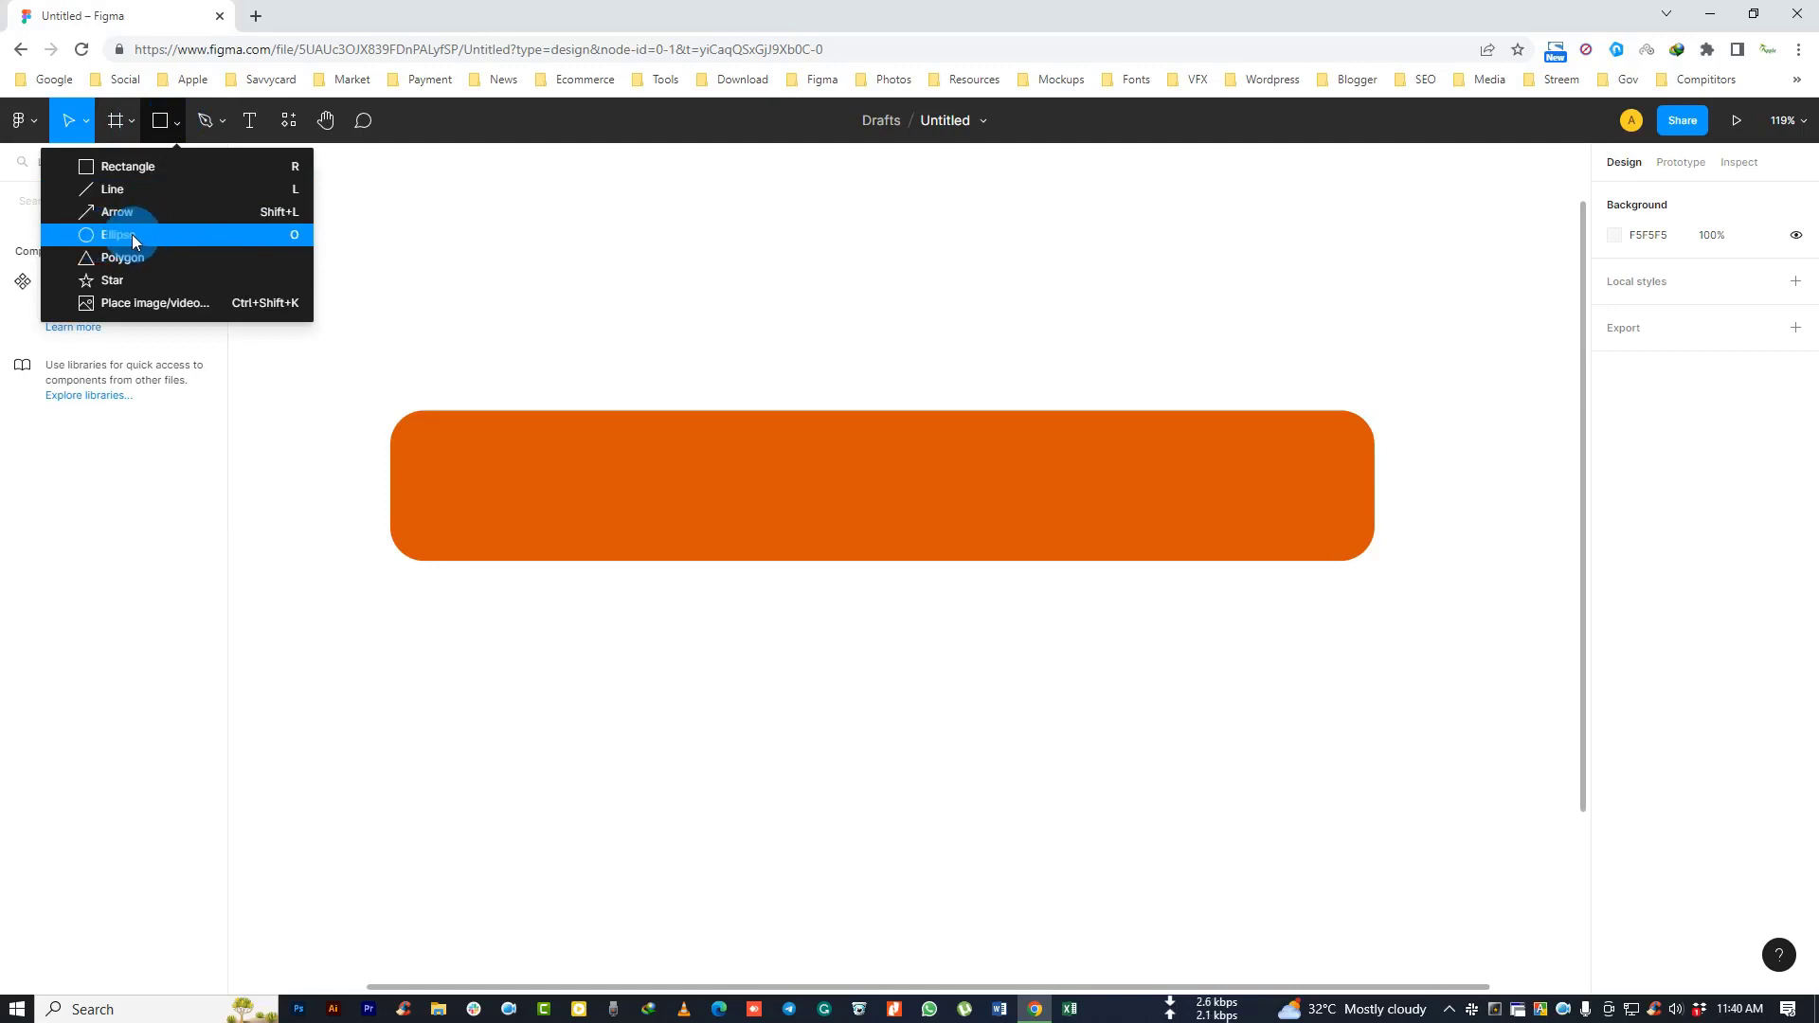
left_click(157, 233)
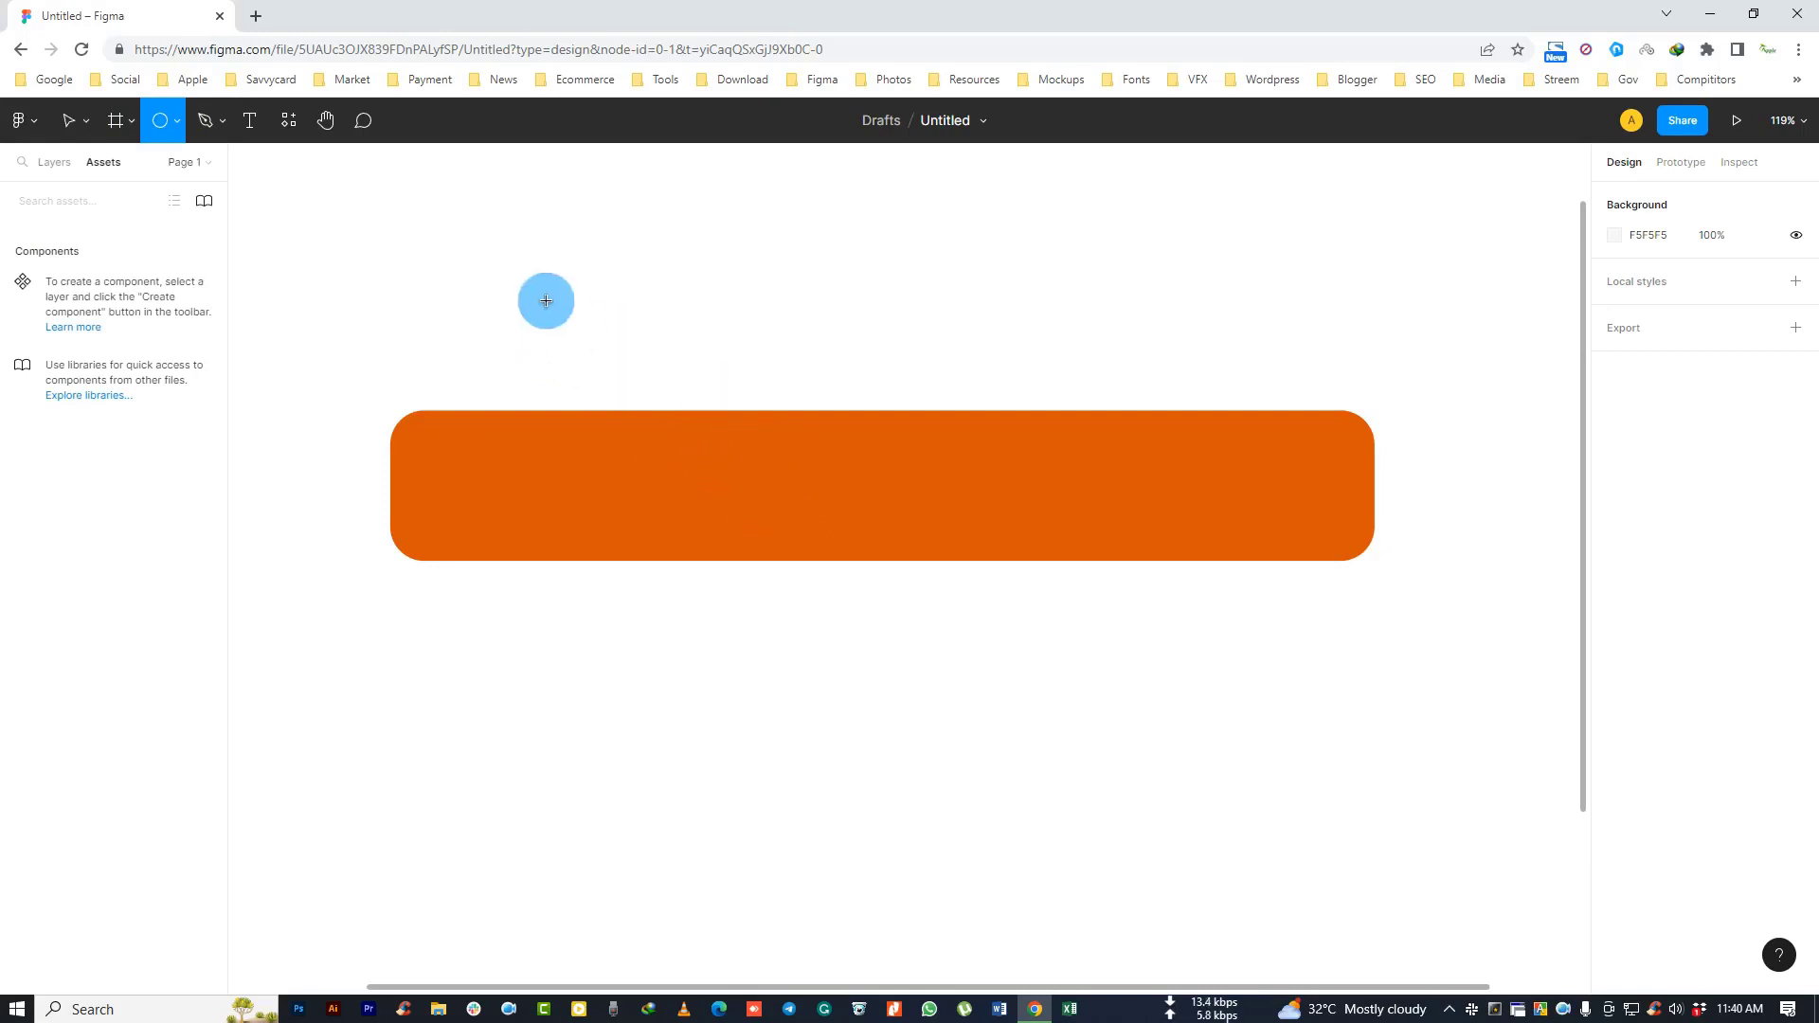
mouse_move(534, 298)
left_mouse_down()
mouse_move(698, 464)
mouse_move(761, 486)
mouse_move(662, 386)
mouse_move(666, 410)
mouse_move(758, 424)
mouse_move(687, 453)
mouse_move(758, 452)
mouse_move(711, 451)
mouse_move(747, 479)
mouse_move(729, 466)
left_mouse_up()
mouse_move(643, 423)
left_mouse_down()
mouse_move(560, 423)
mouse_move(581, 410)
left_mouse_up()
left_click(593, 430)
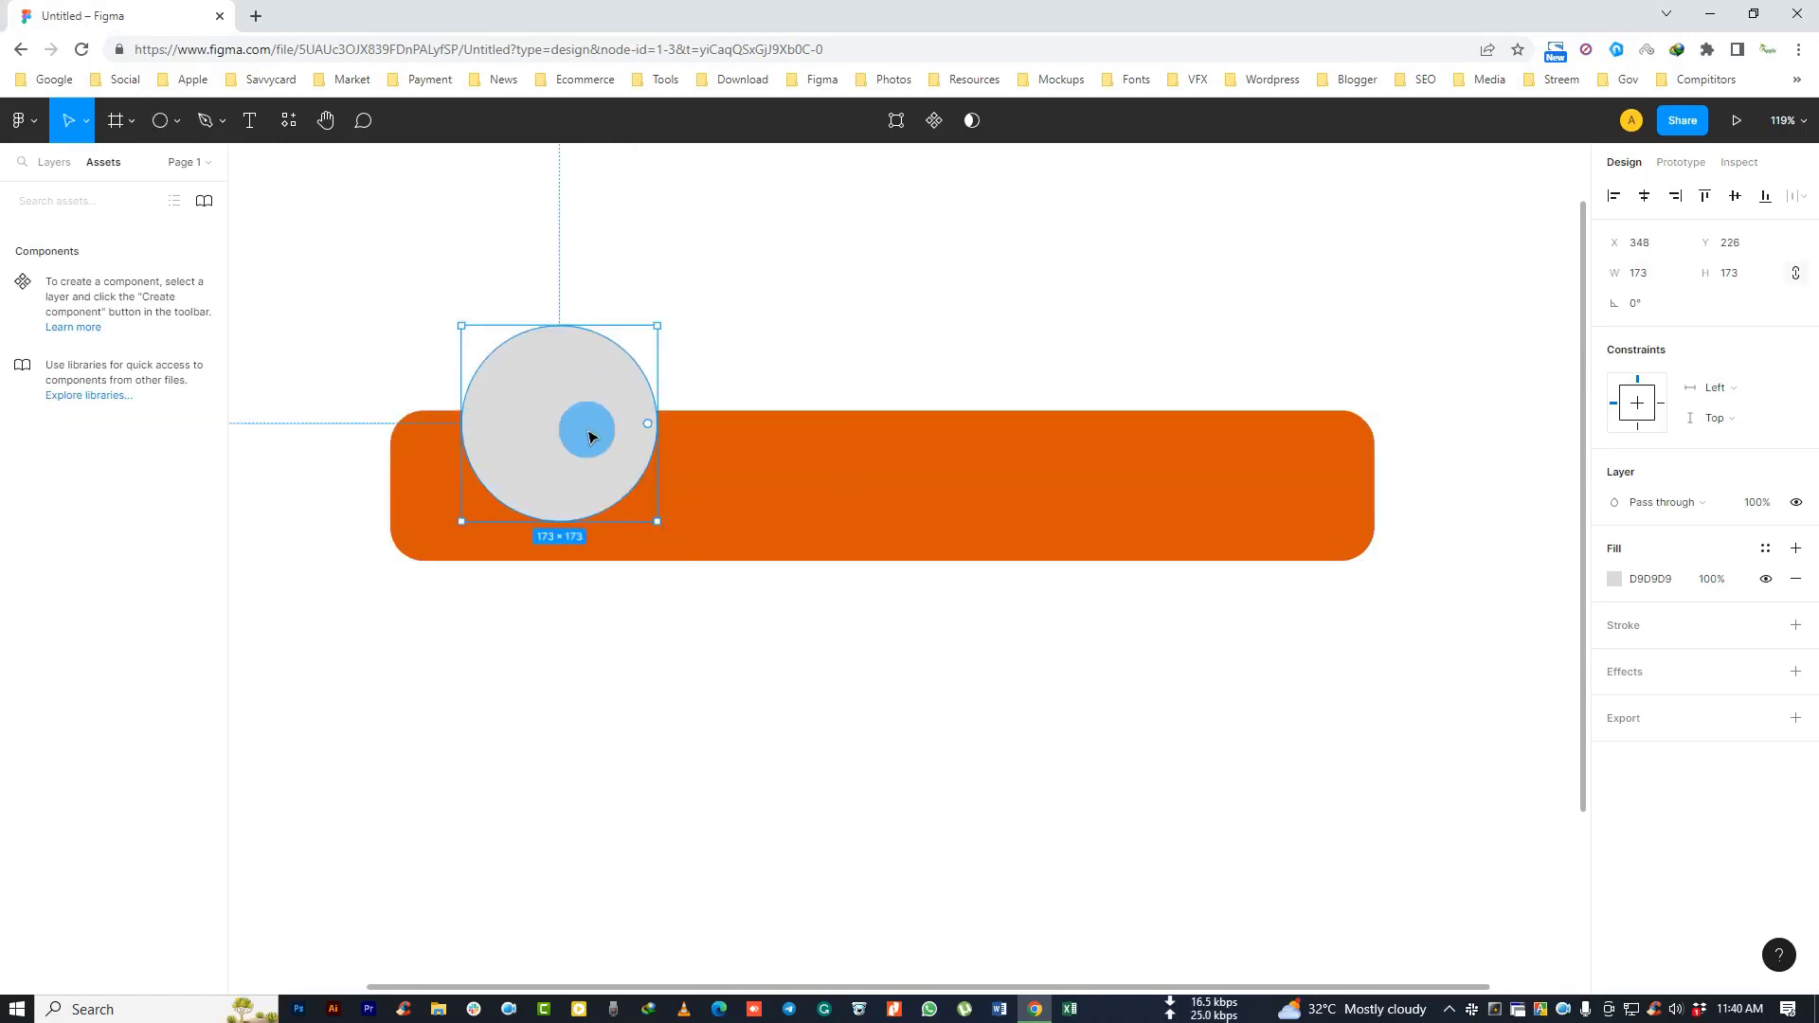
Step: Sample white from the canvas to give the 173×173 circle a FFFFFF fill
left_click(1610, 580)
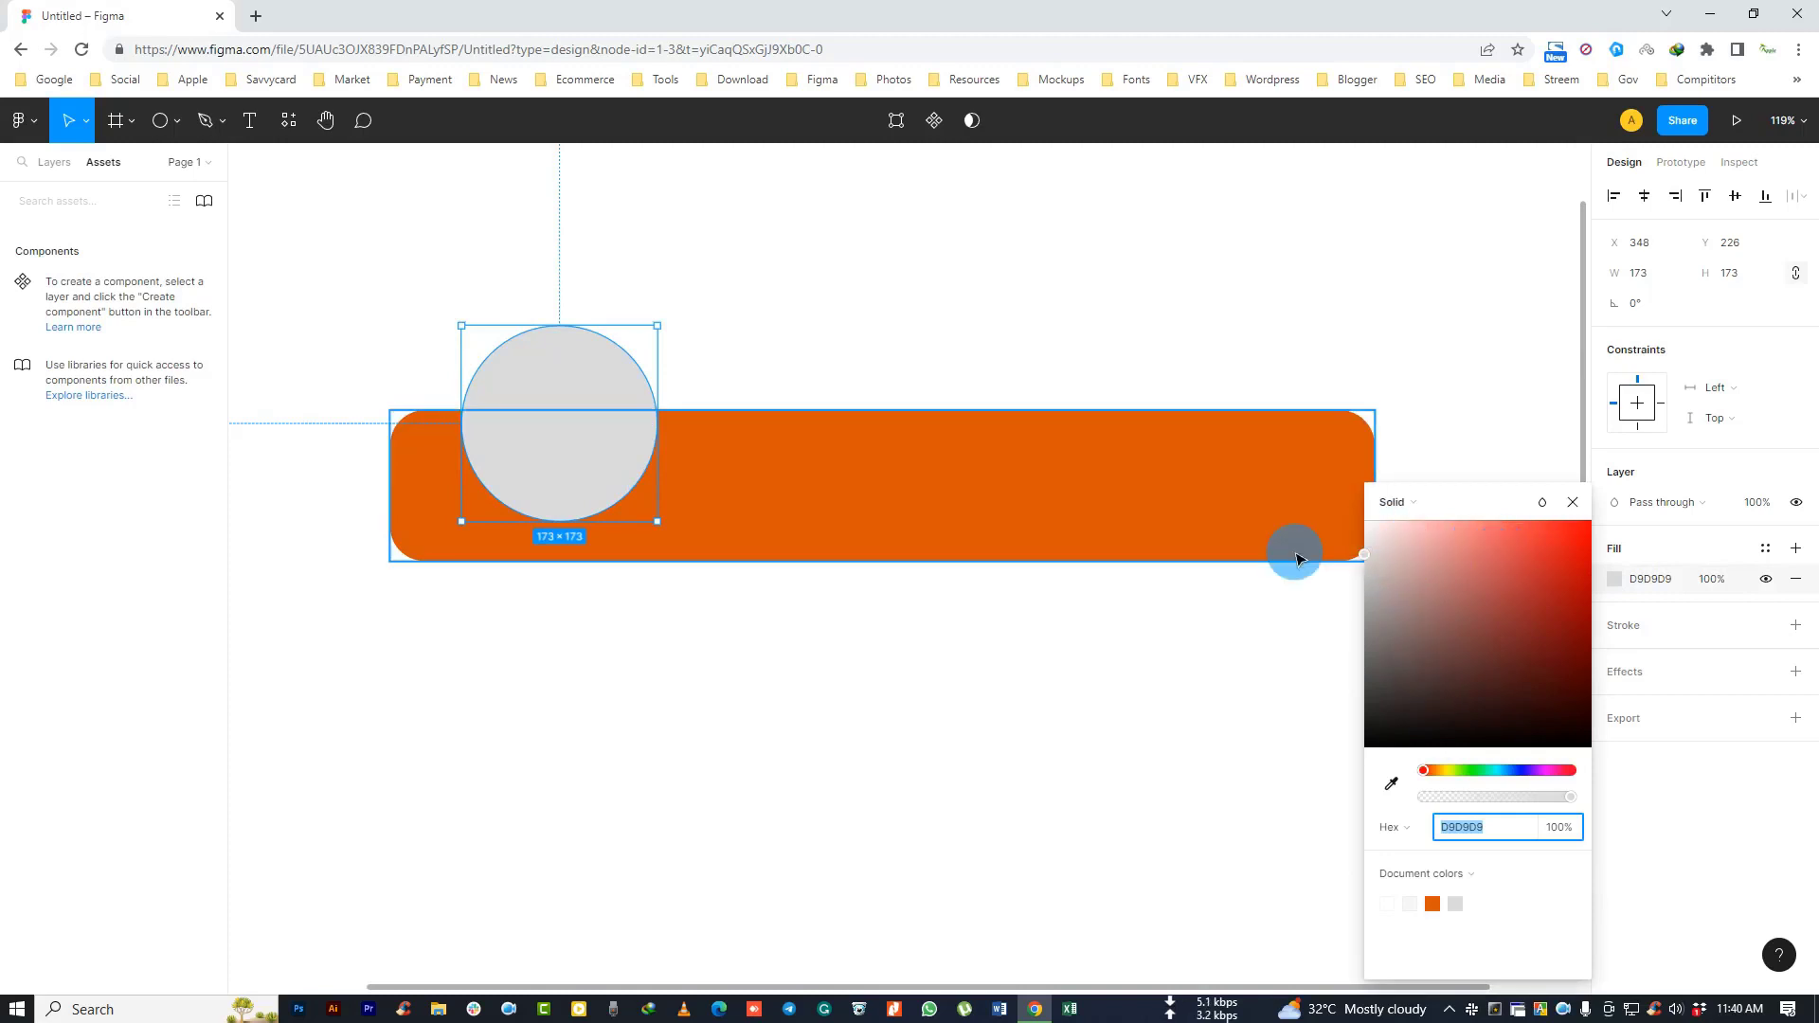
scroll(804, 382, "down", 5, "ctrl")
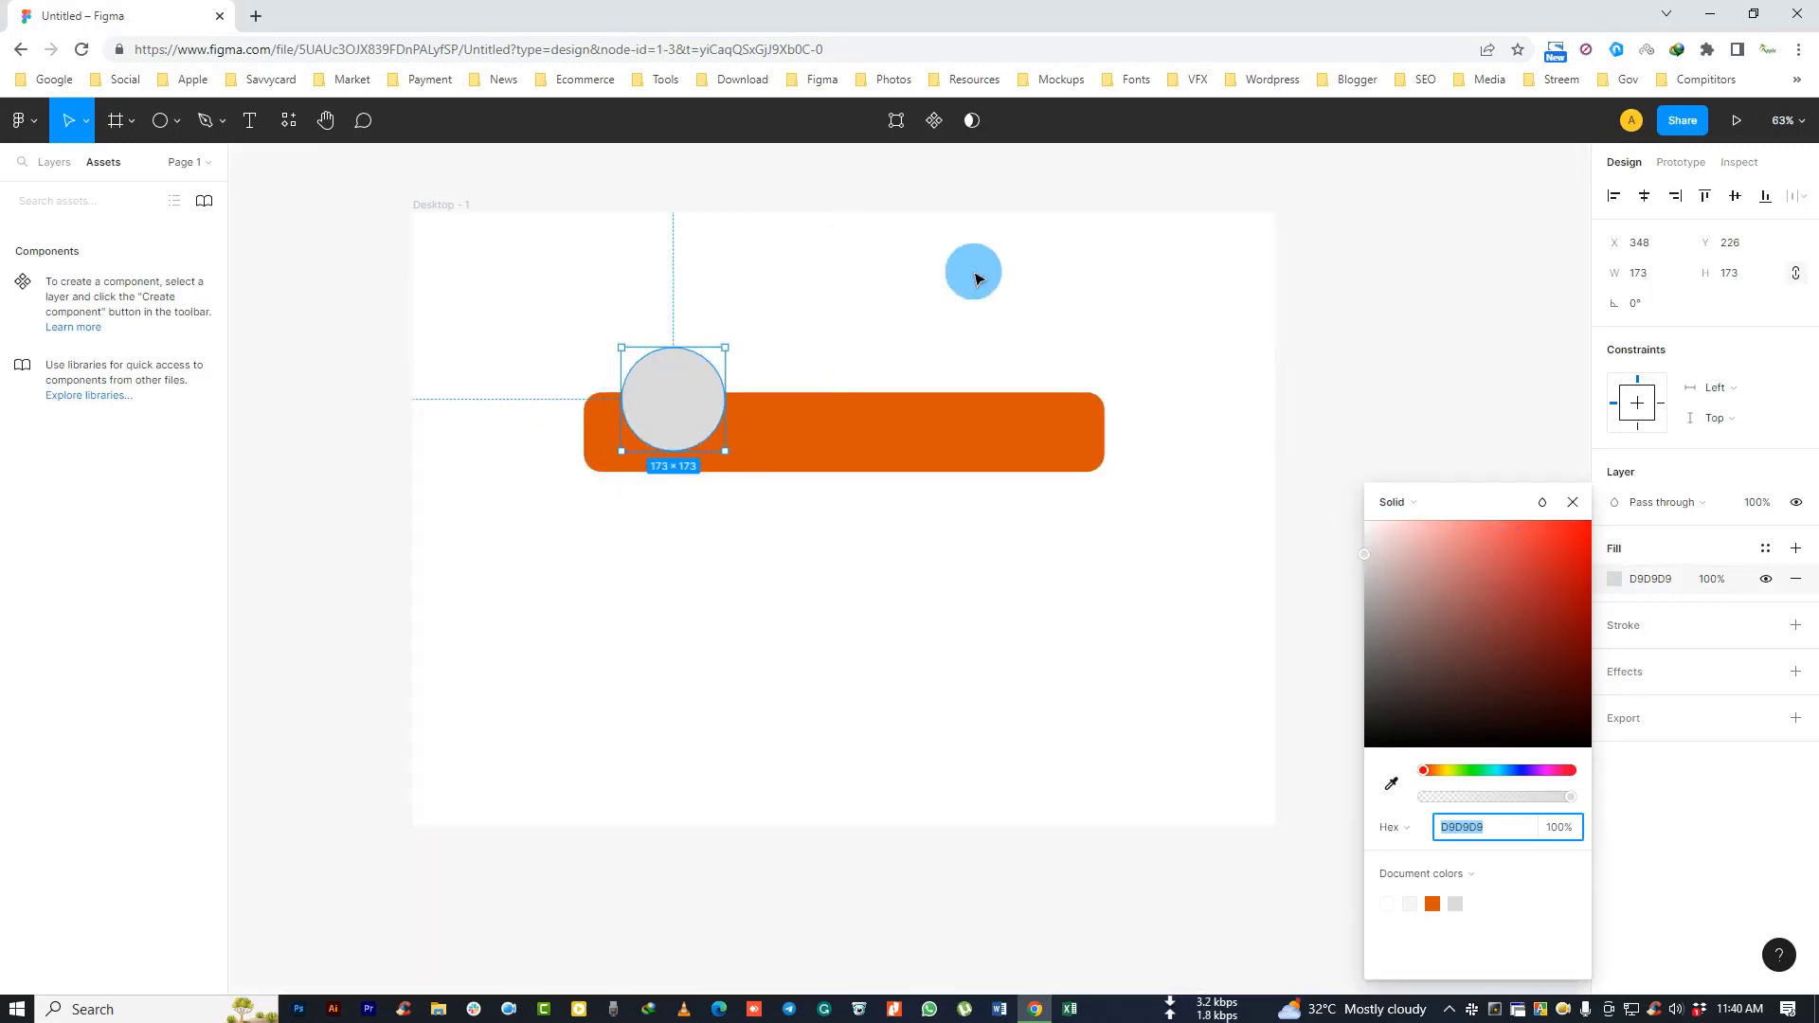
scroll(770, 374, "up", 1, "ctrl")
scroll(766, 371, "up", 1, "ctrl")
scroll(765, 371, "up", 1, "ctrl")
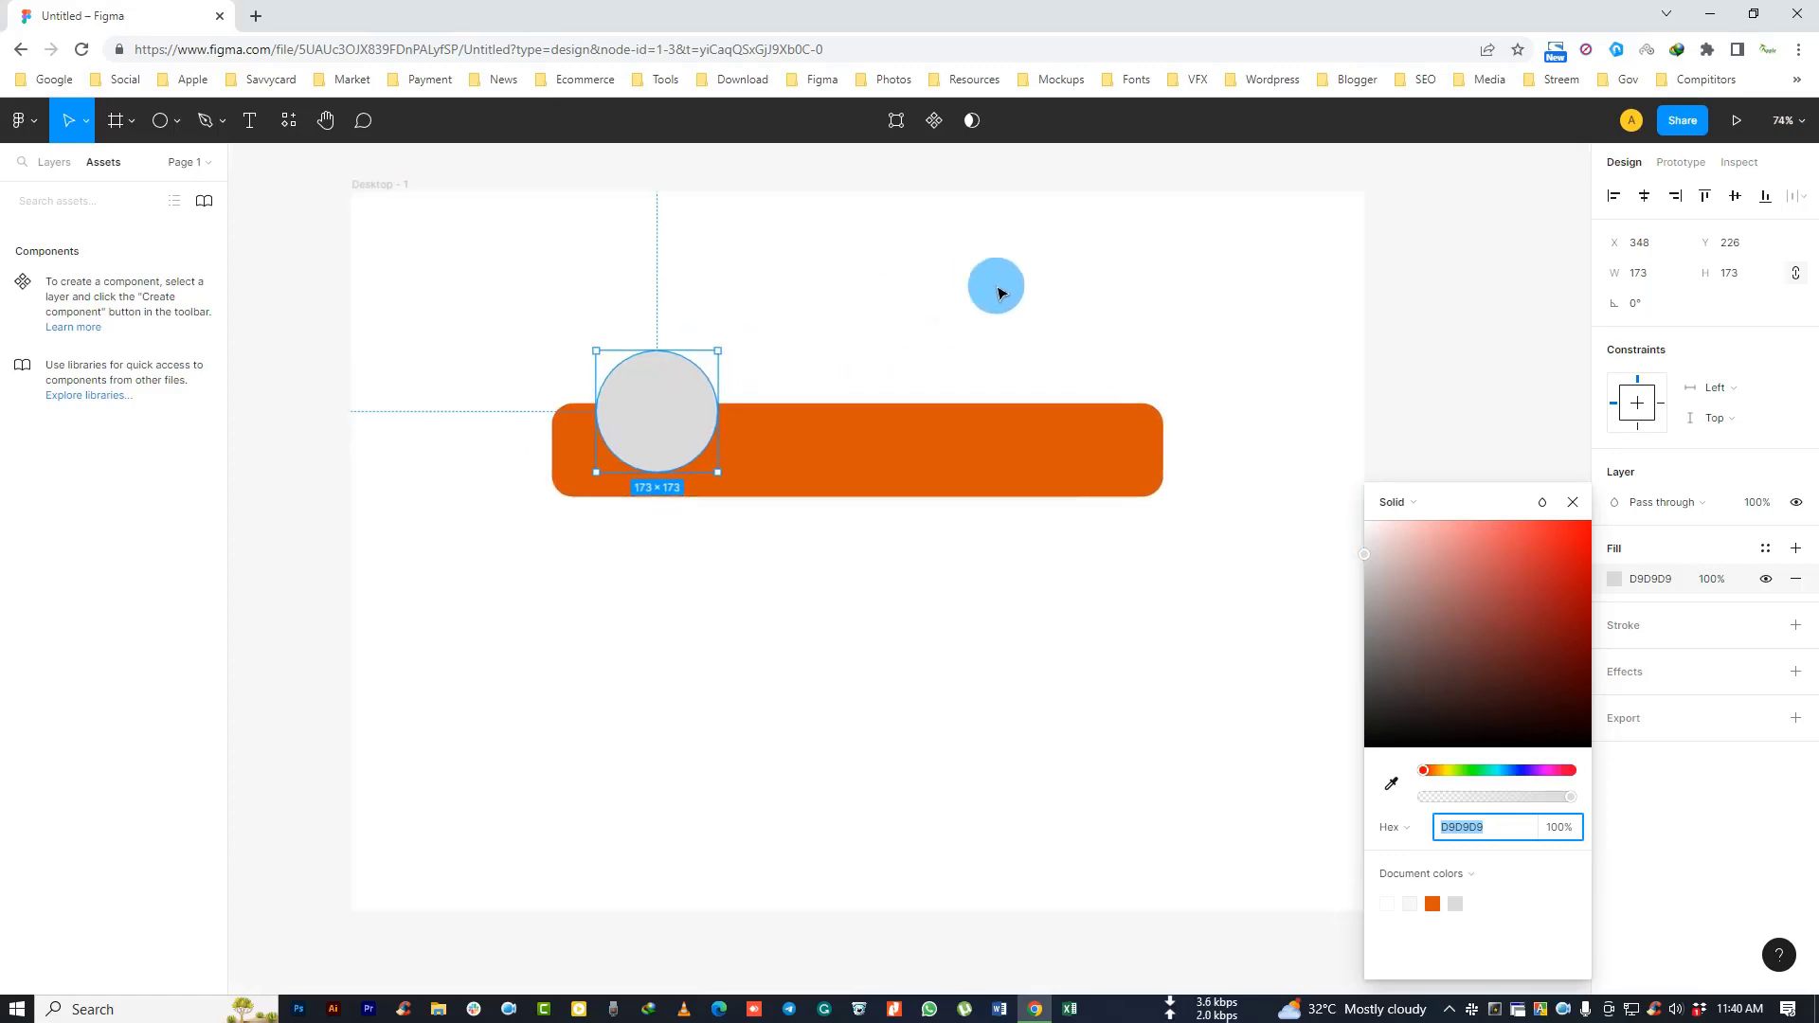
left_click(1393, 784)
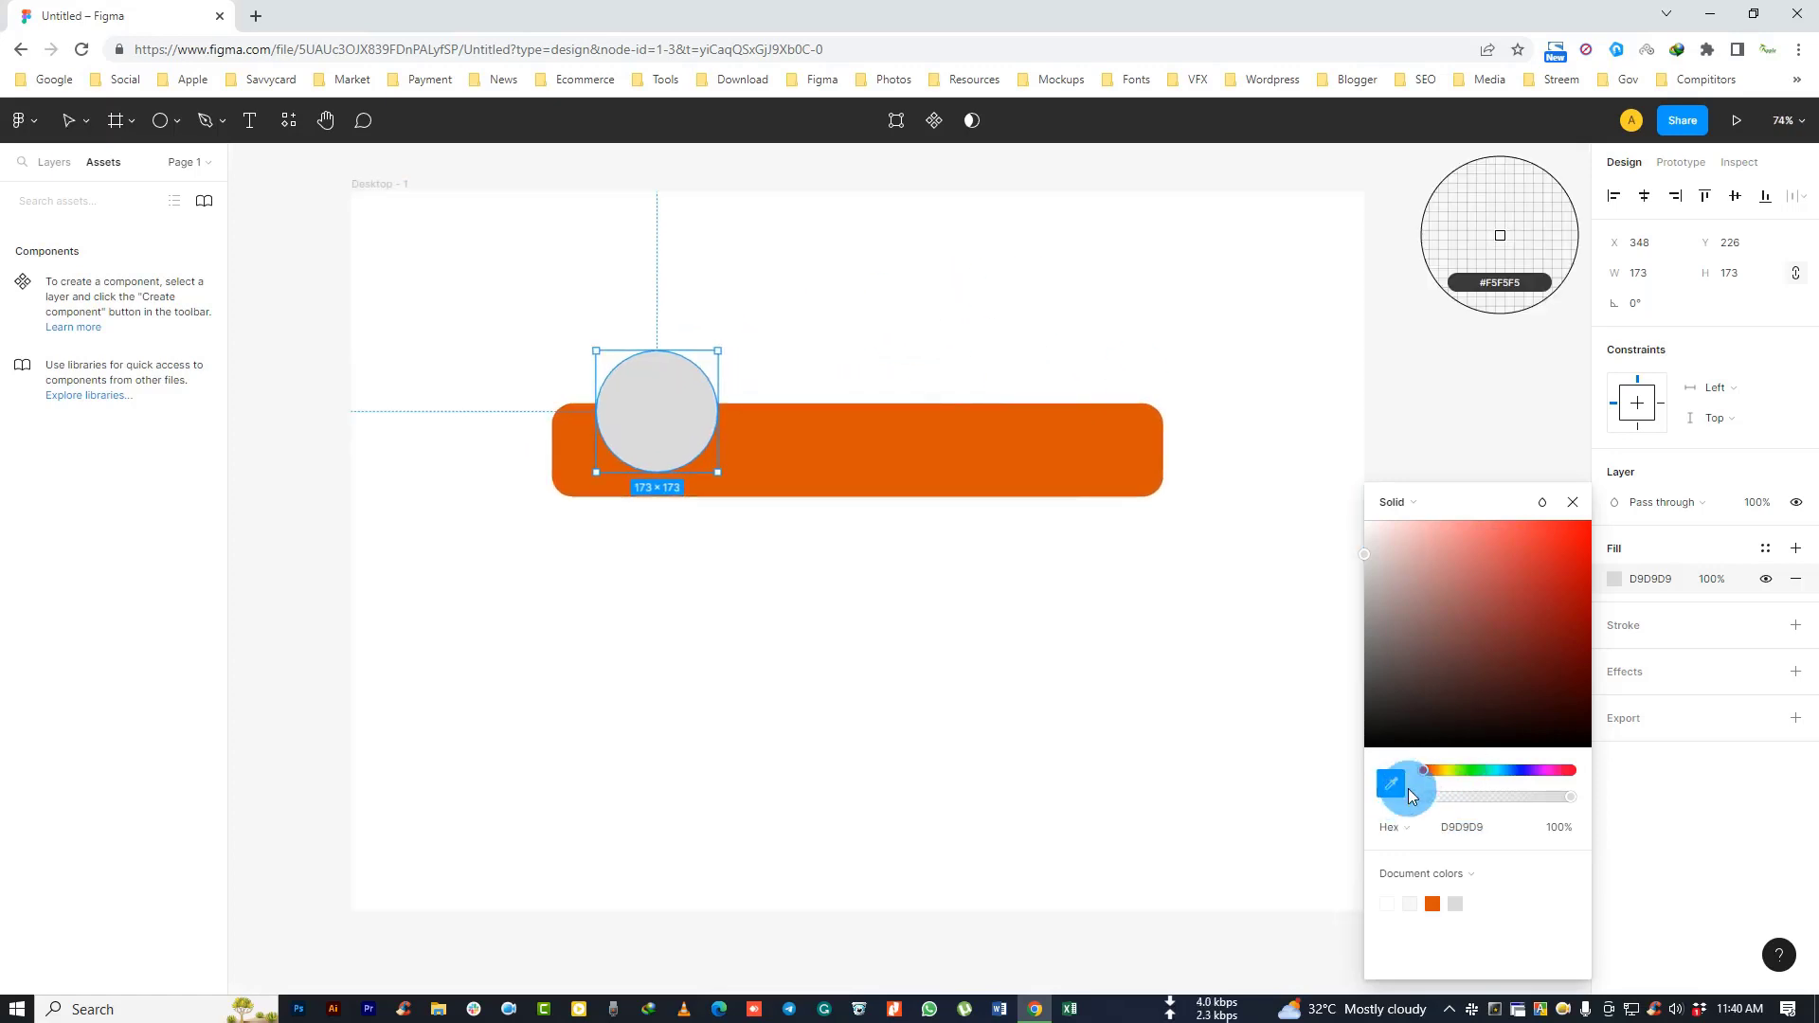
left_click(1427, 796)
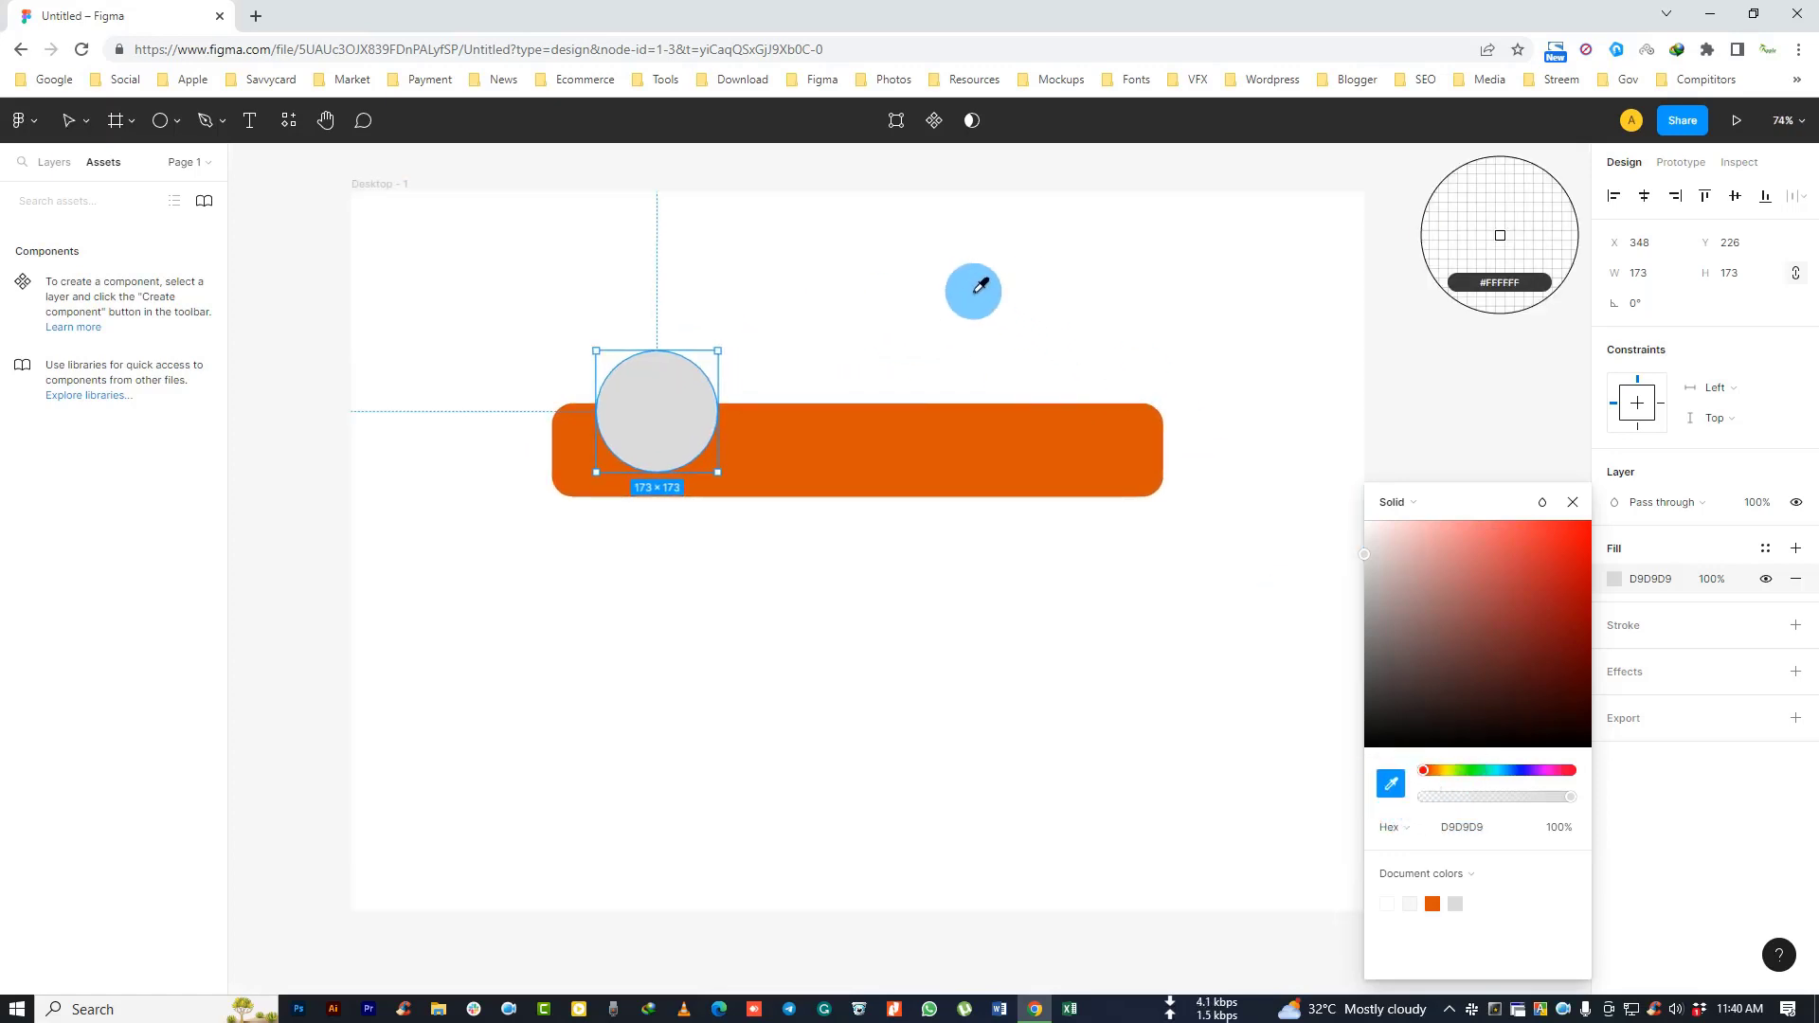
left_click(971, 284)
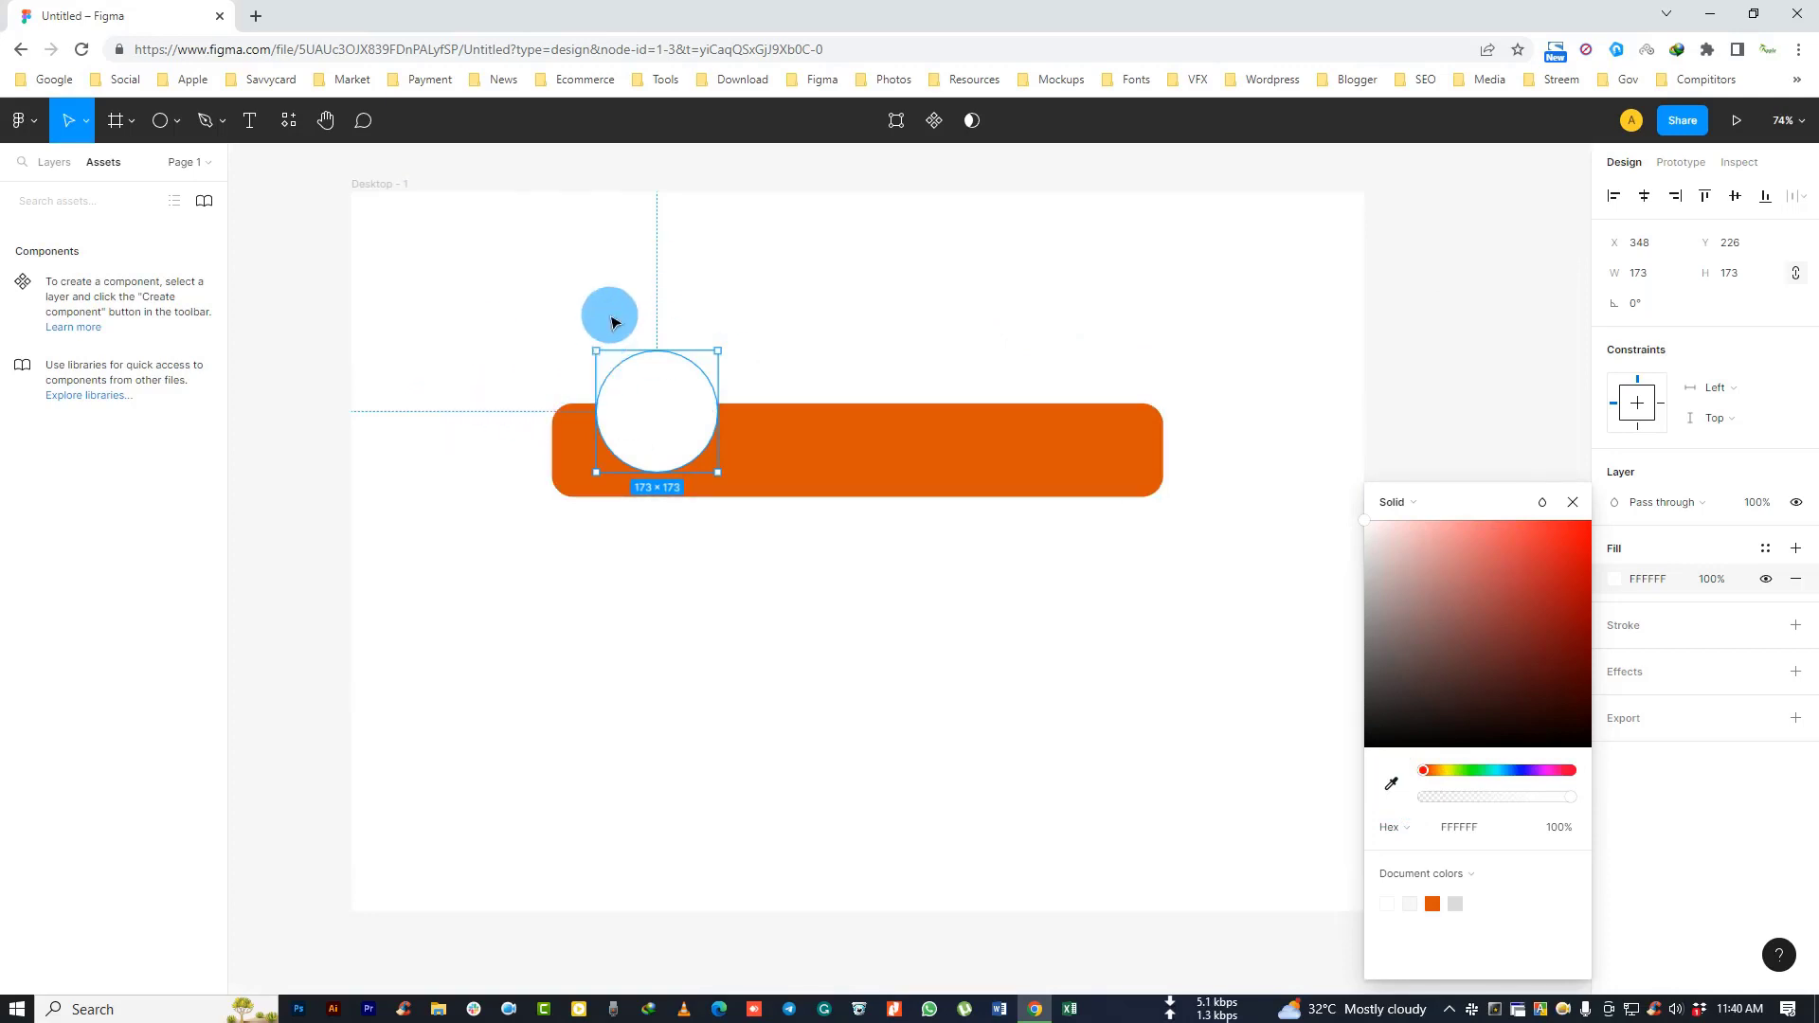
left_click(530, 289)
scroll(607, 450, "up", 5)
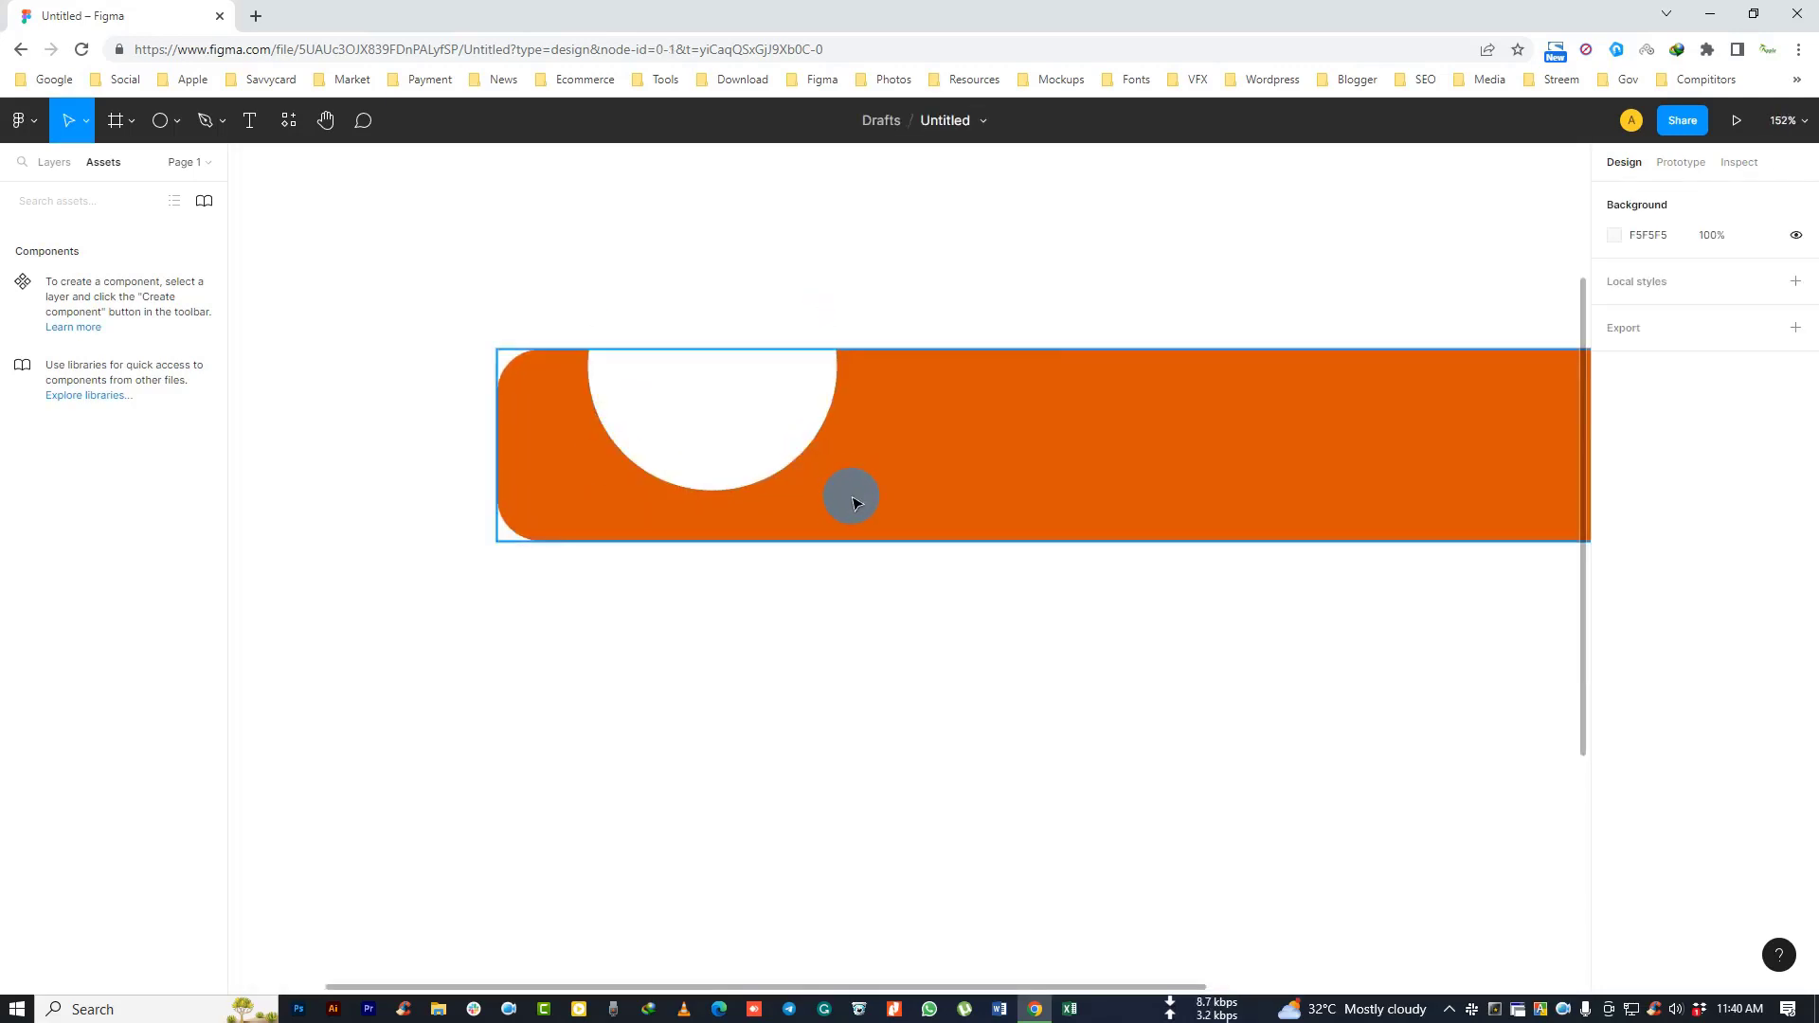
scroll(834, 502, "up", 3)
scroll(668, 555, "down", 1)
scroll(667, 554, "down", 1)
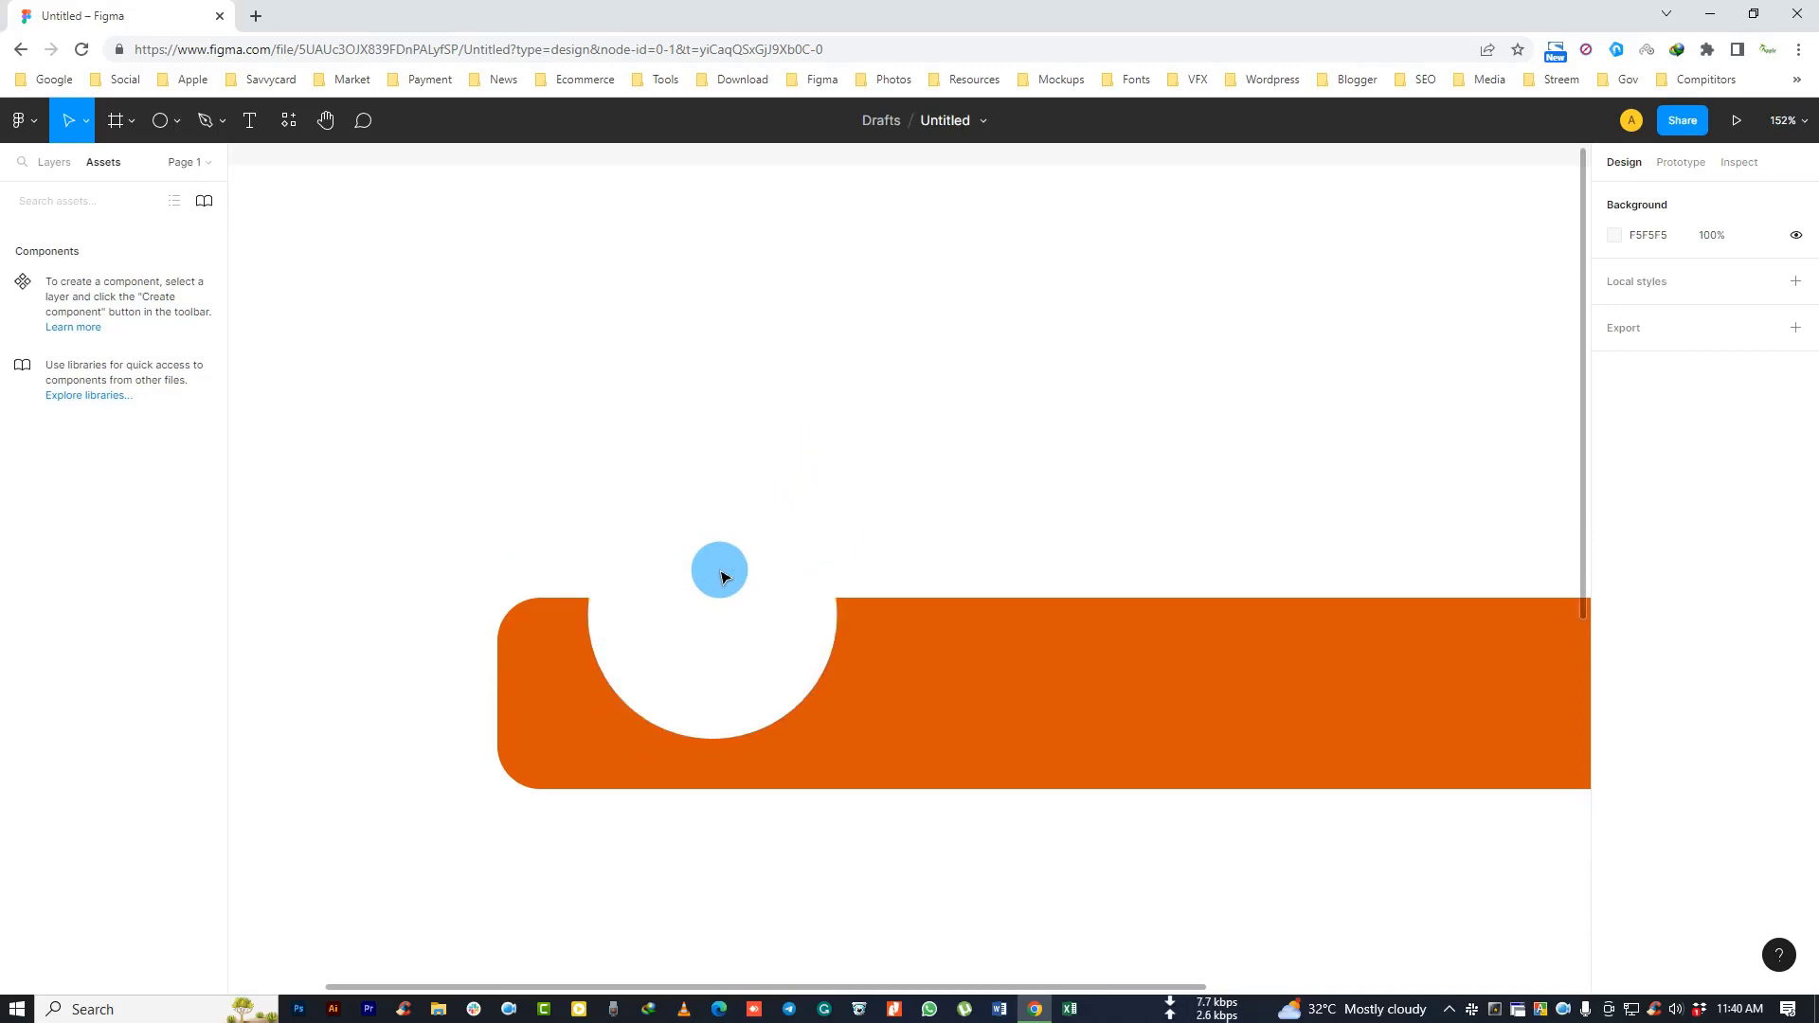
Step: Edit the white circle's anchor points, bending its sides into S-curves for a flared dip
left_click(687, 559)
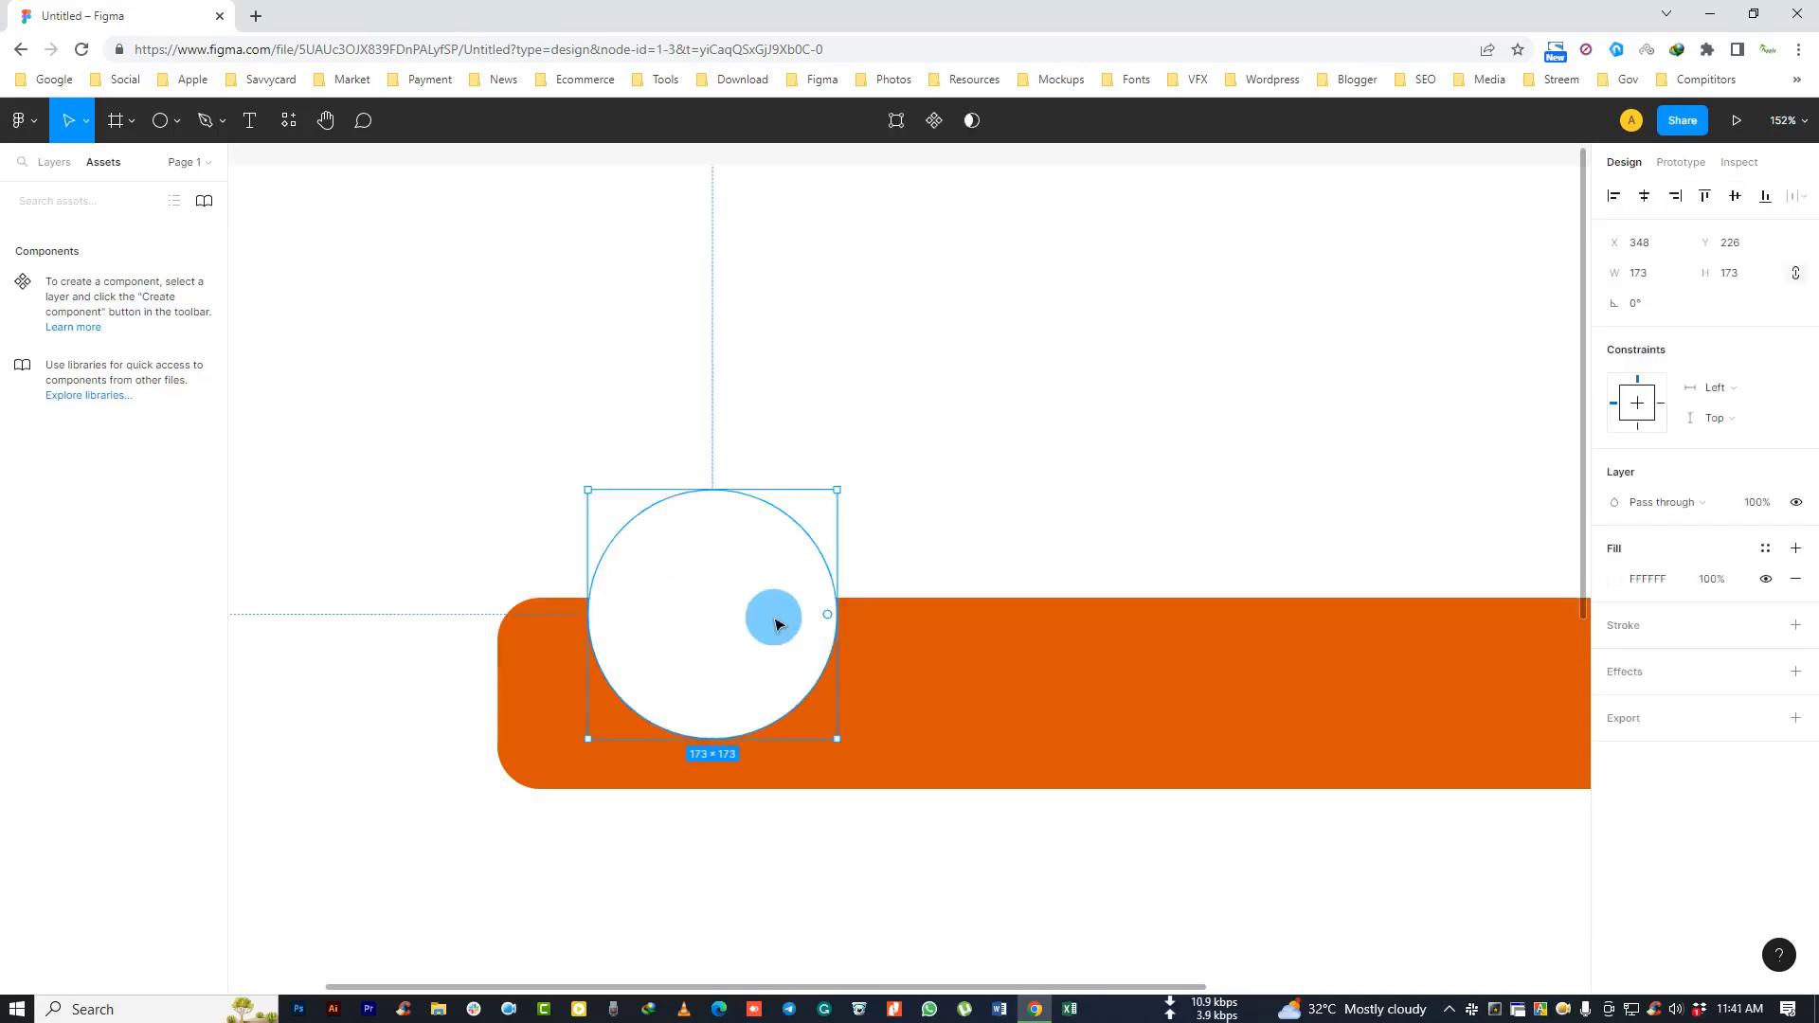
mouse_move(833, 613)
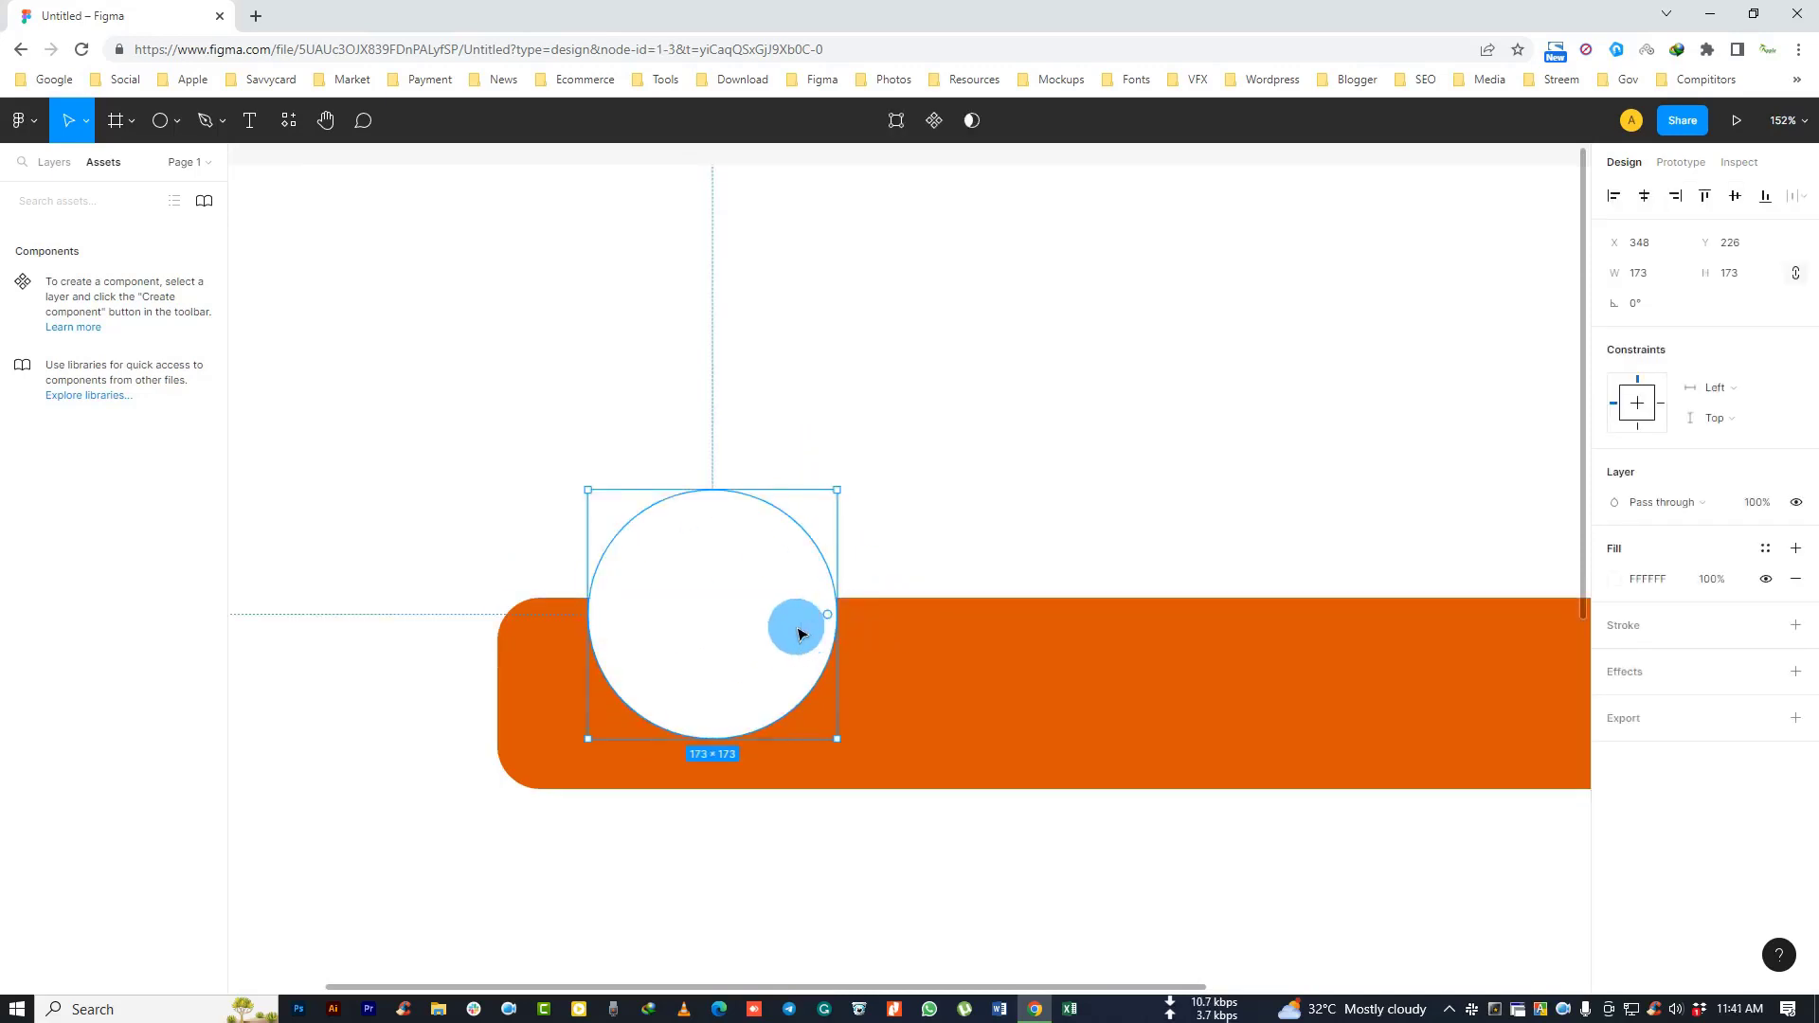
double_click(709, 586)
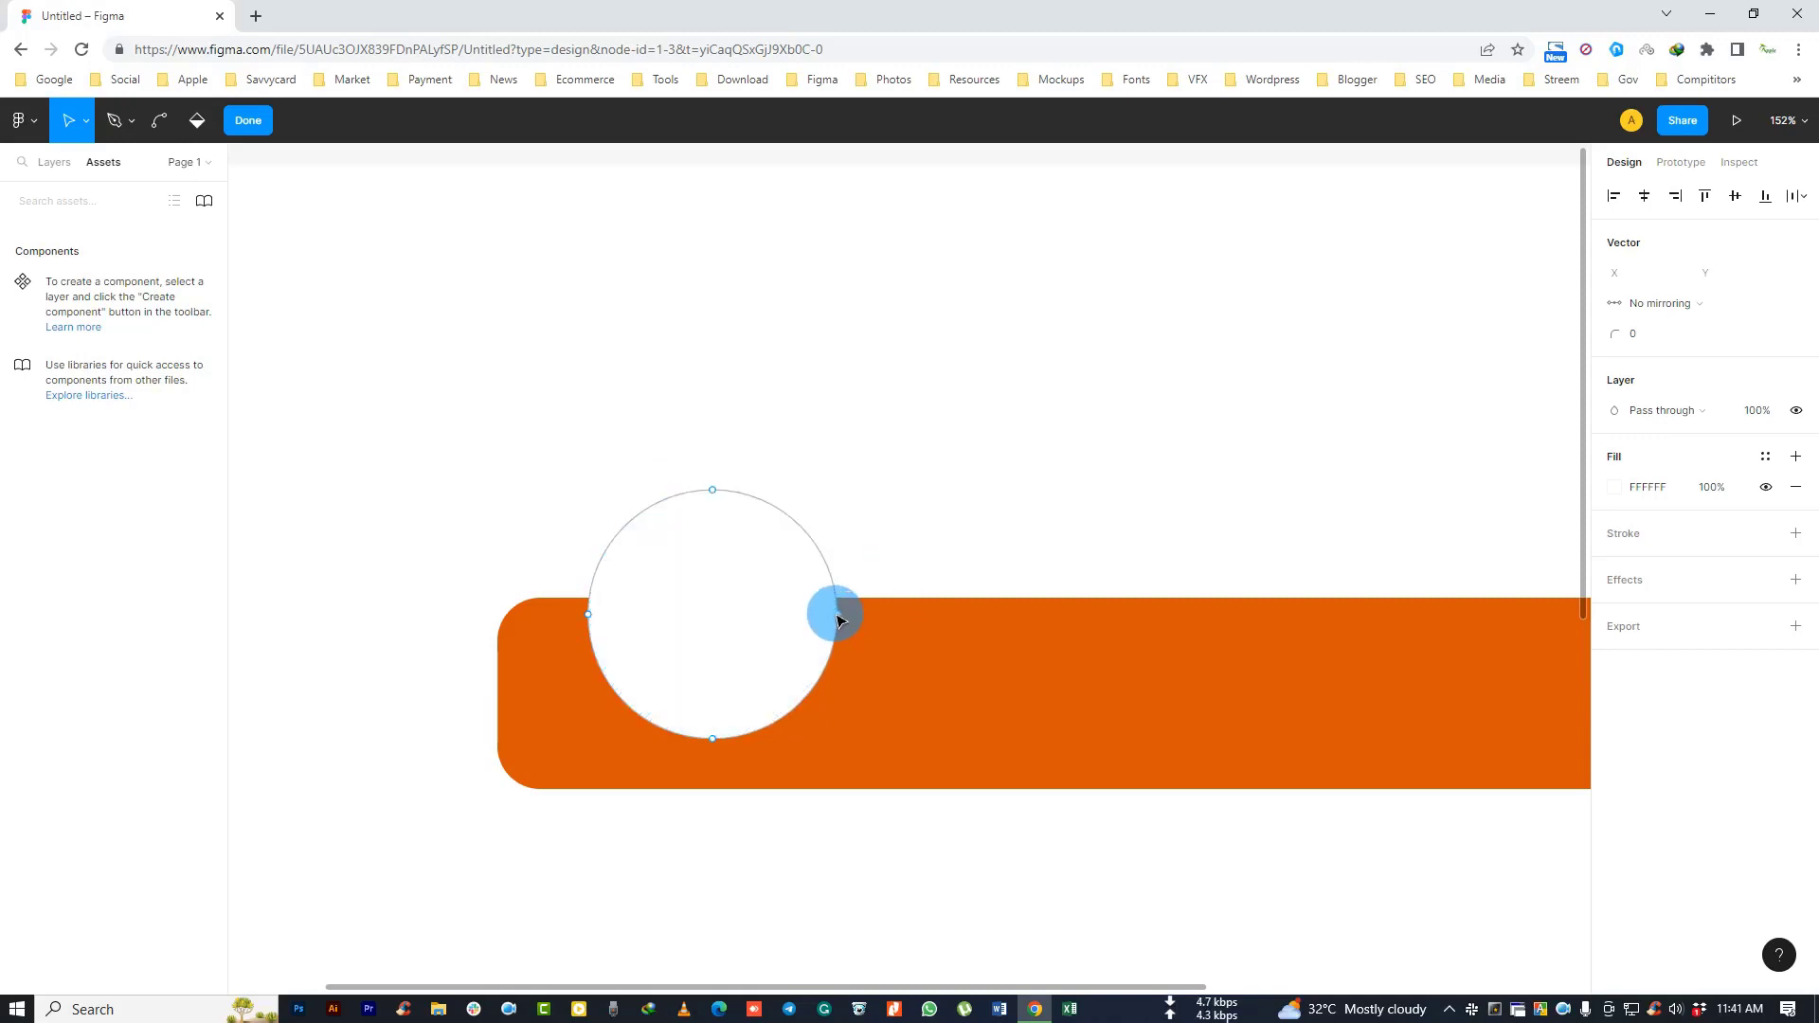
left_click(838, 682)
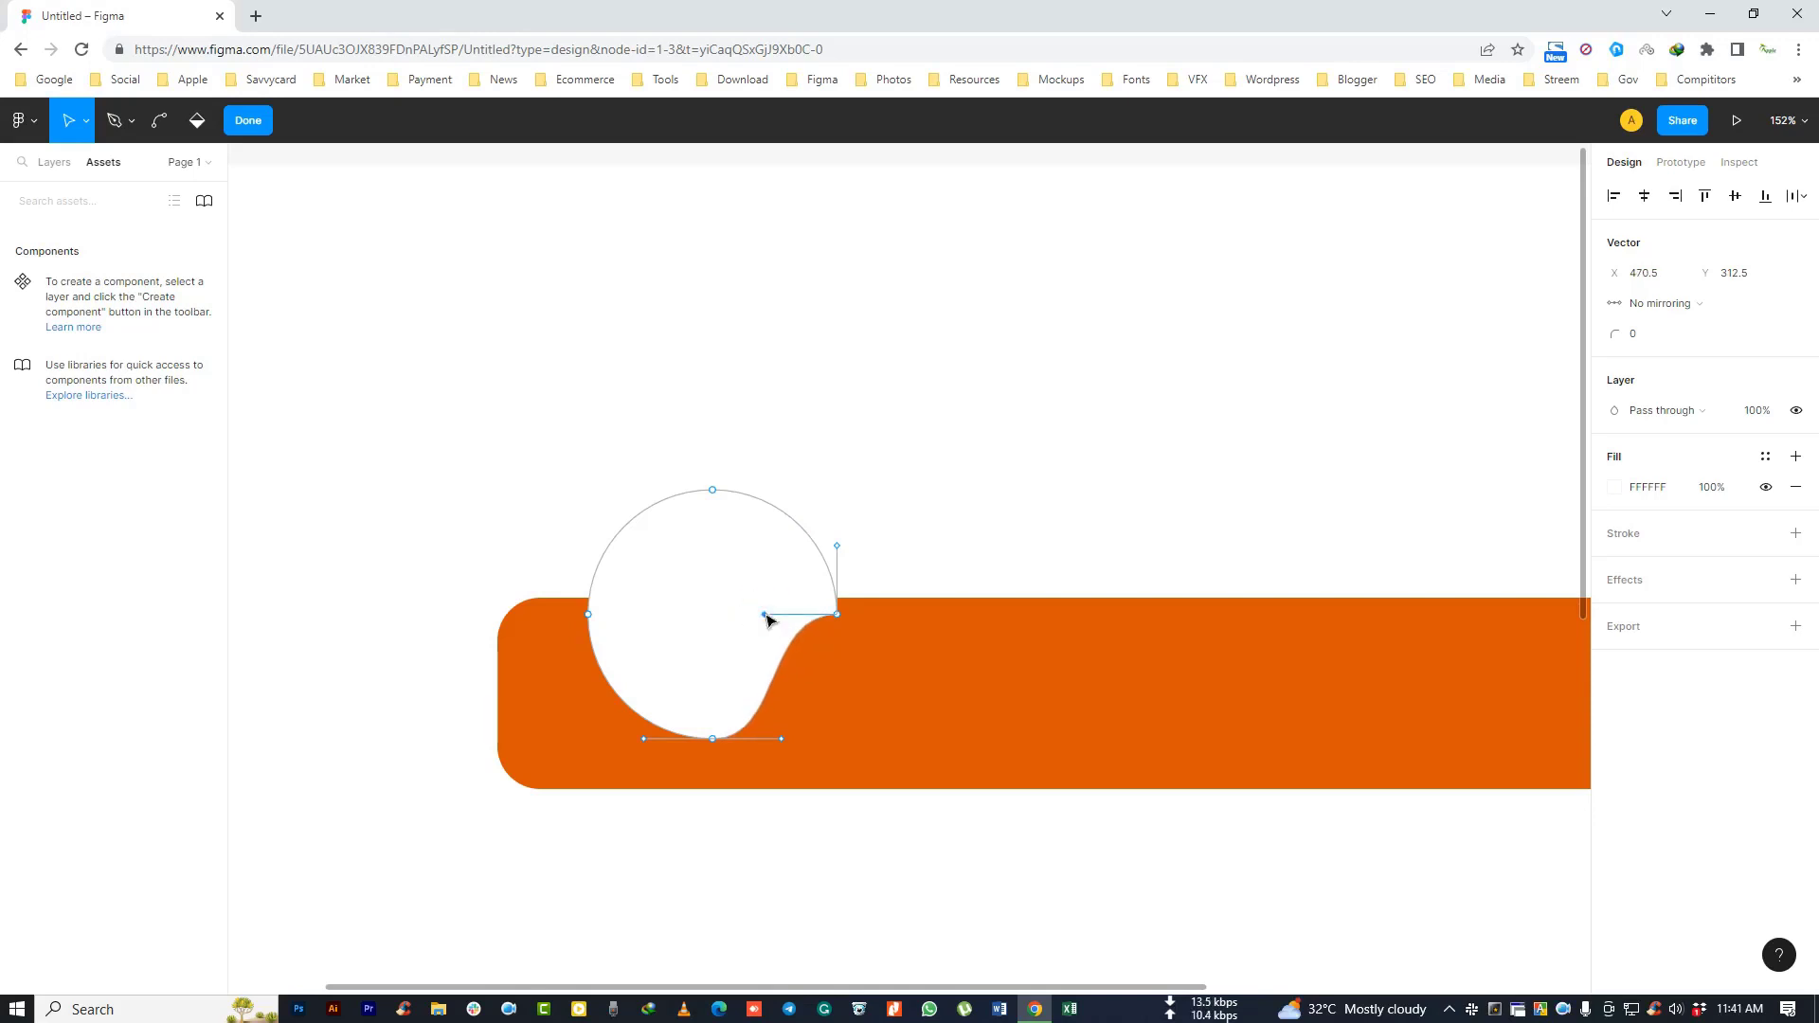
left_click(587, 616)
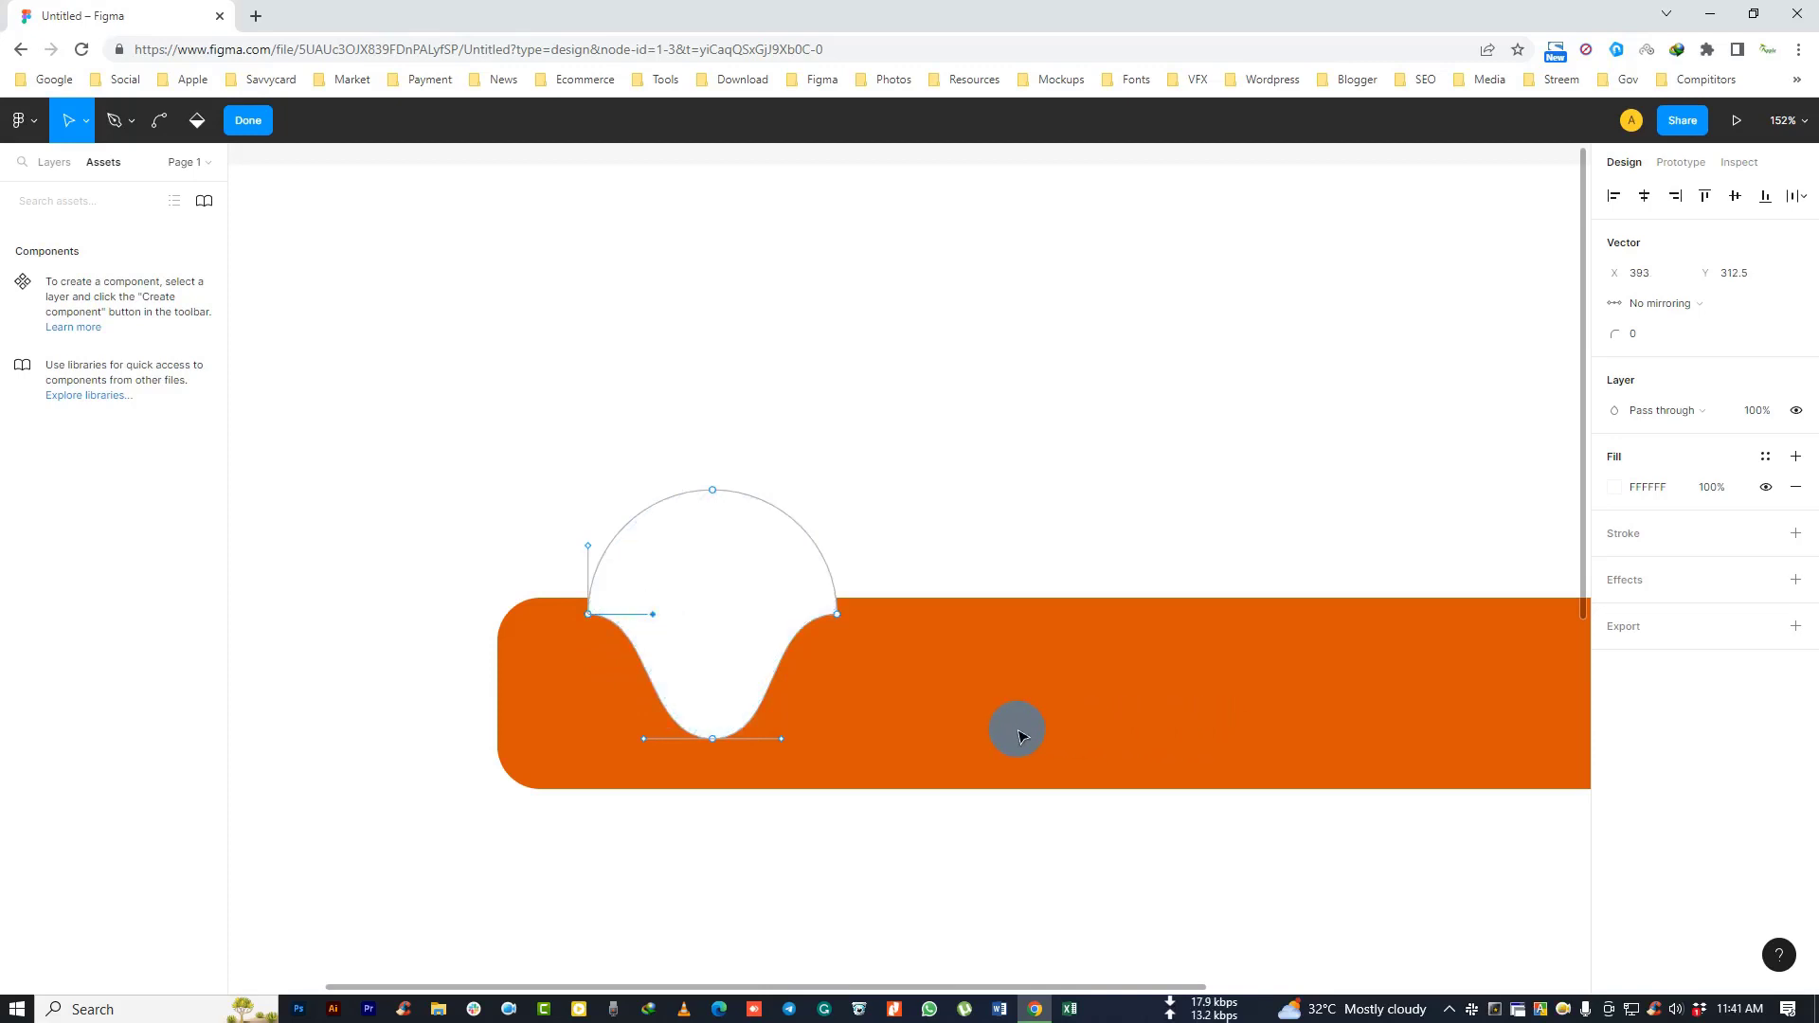
left_click(728, 618)
Step: Exit point editing and move the white wave shape slightly up against the bar's top edge
key("Escape")
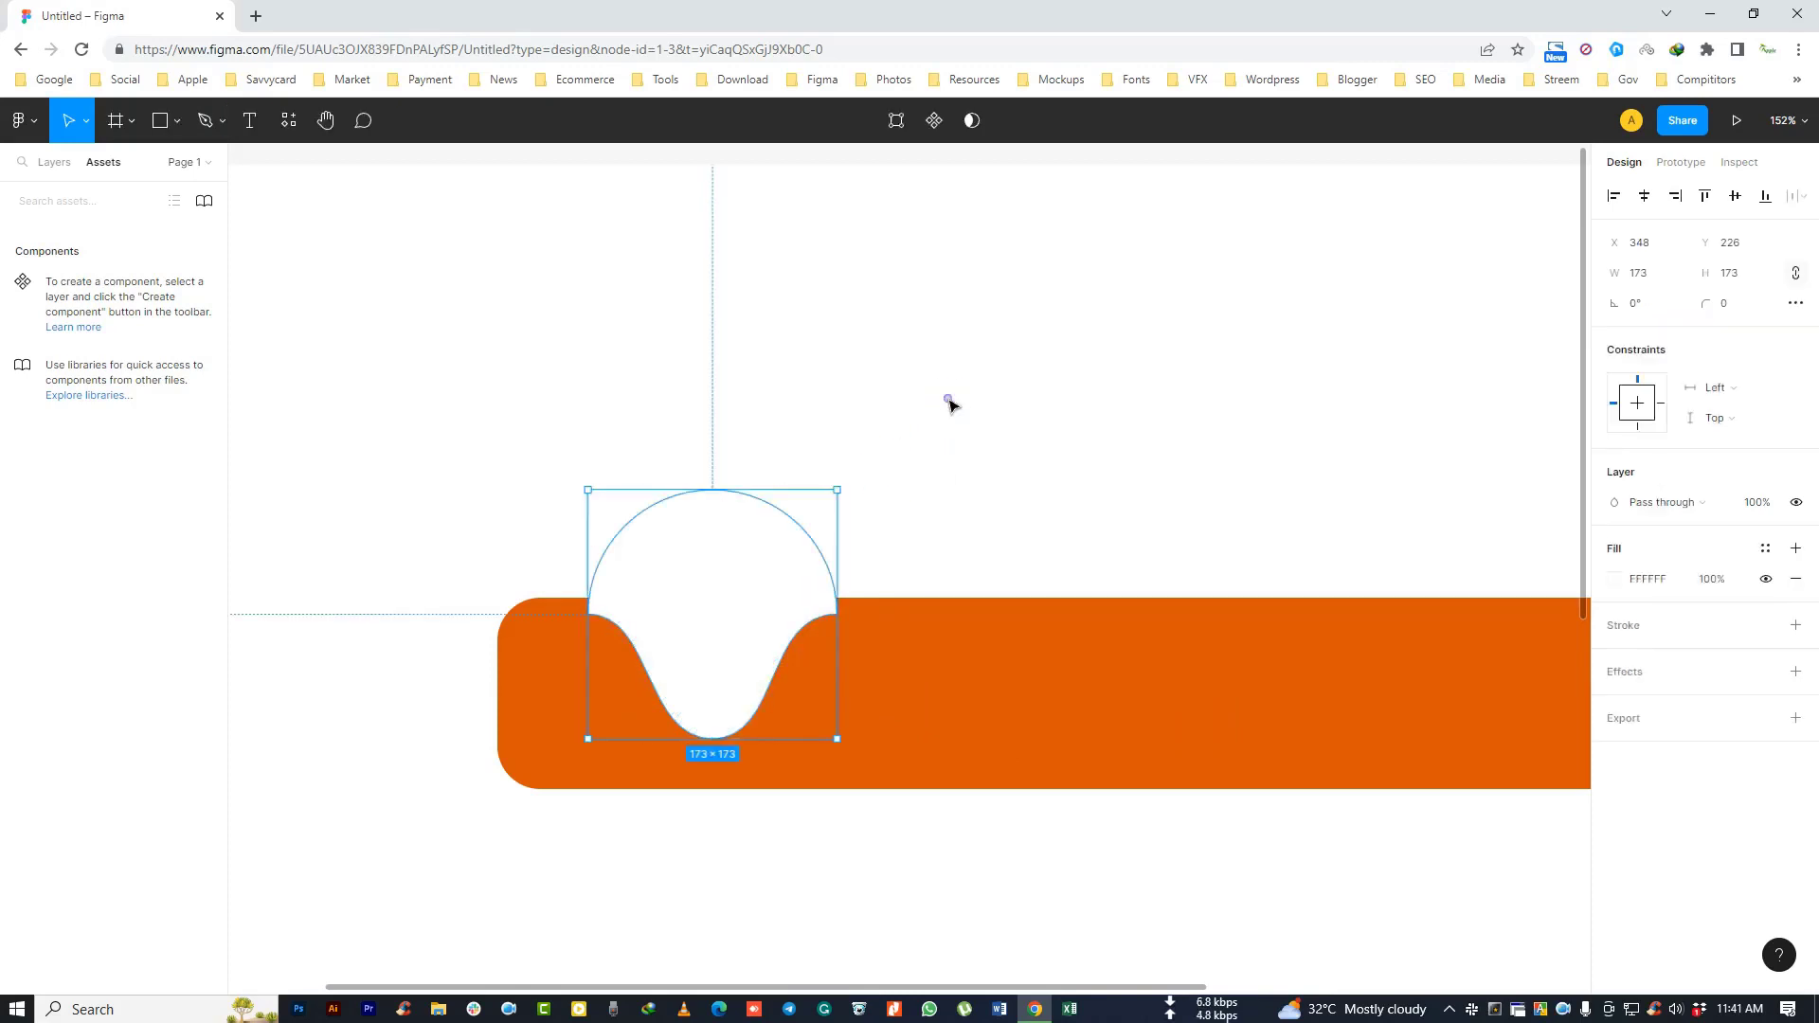
left_click_drag(726, 577, 695, 591)
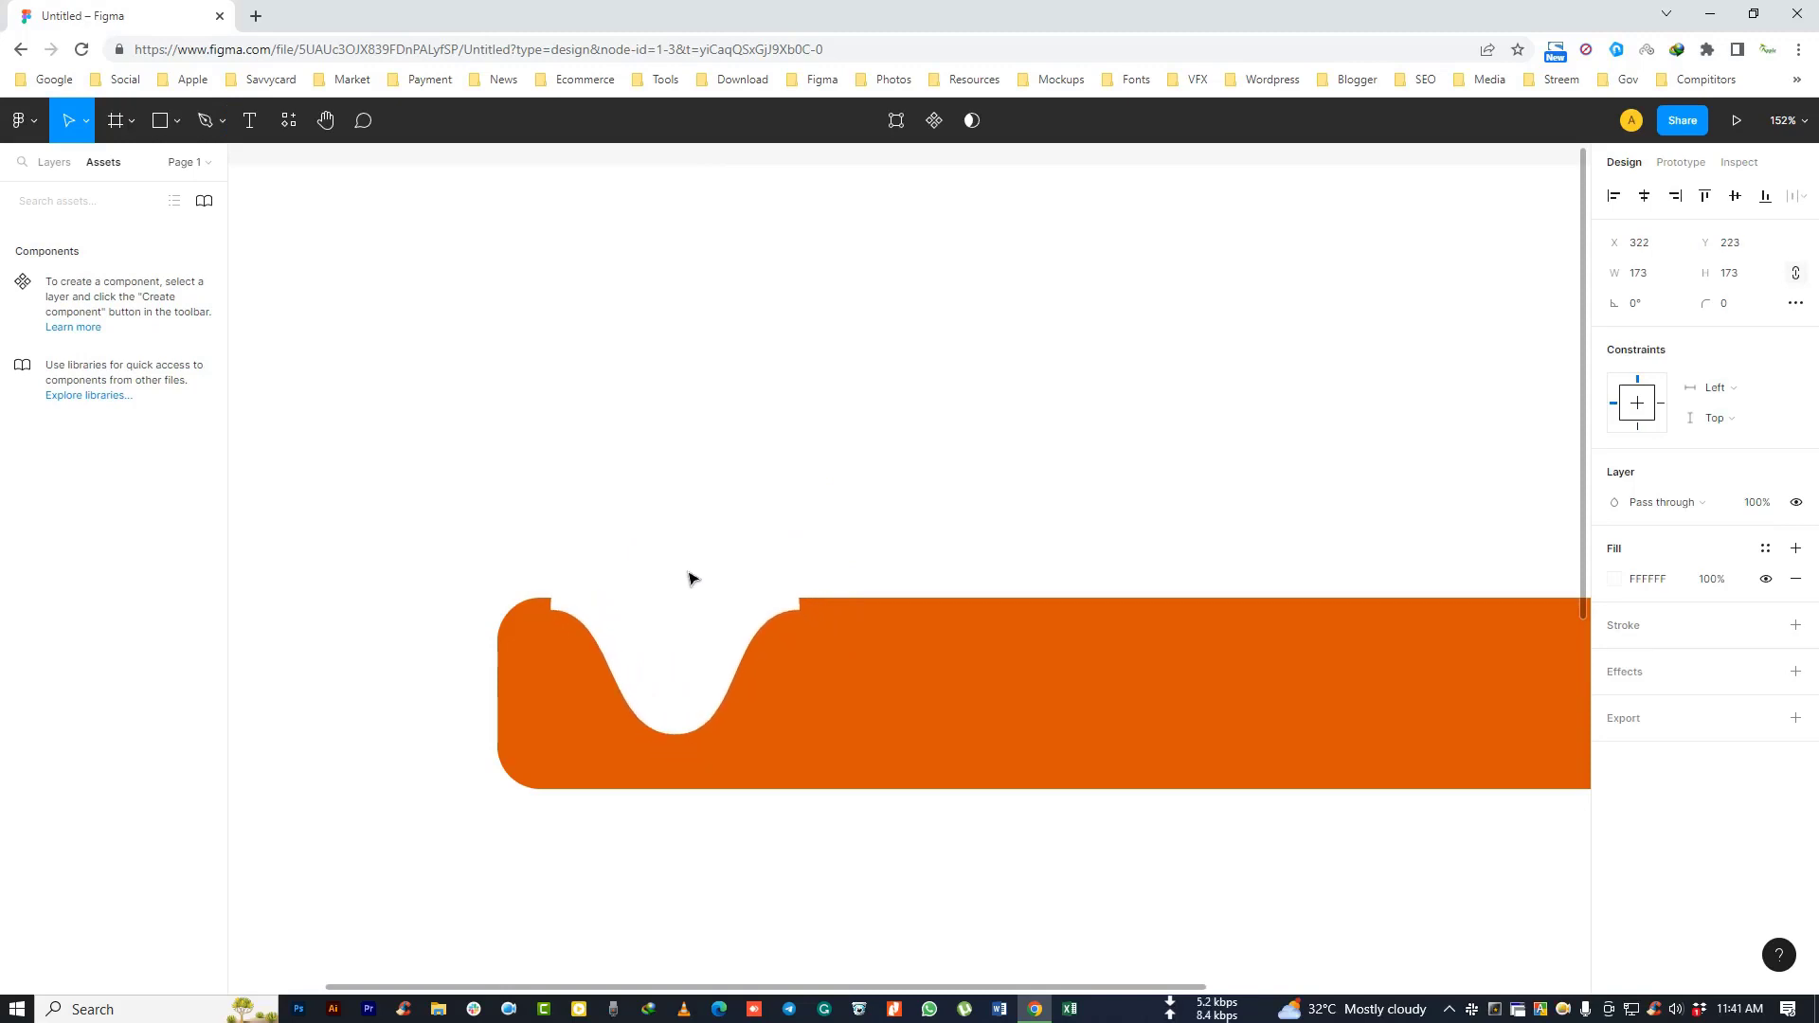
left_click_drag(695, 591, 691, 566)
left_click(907, 571)
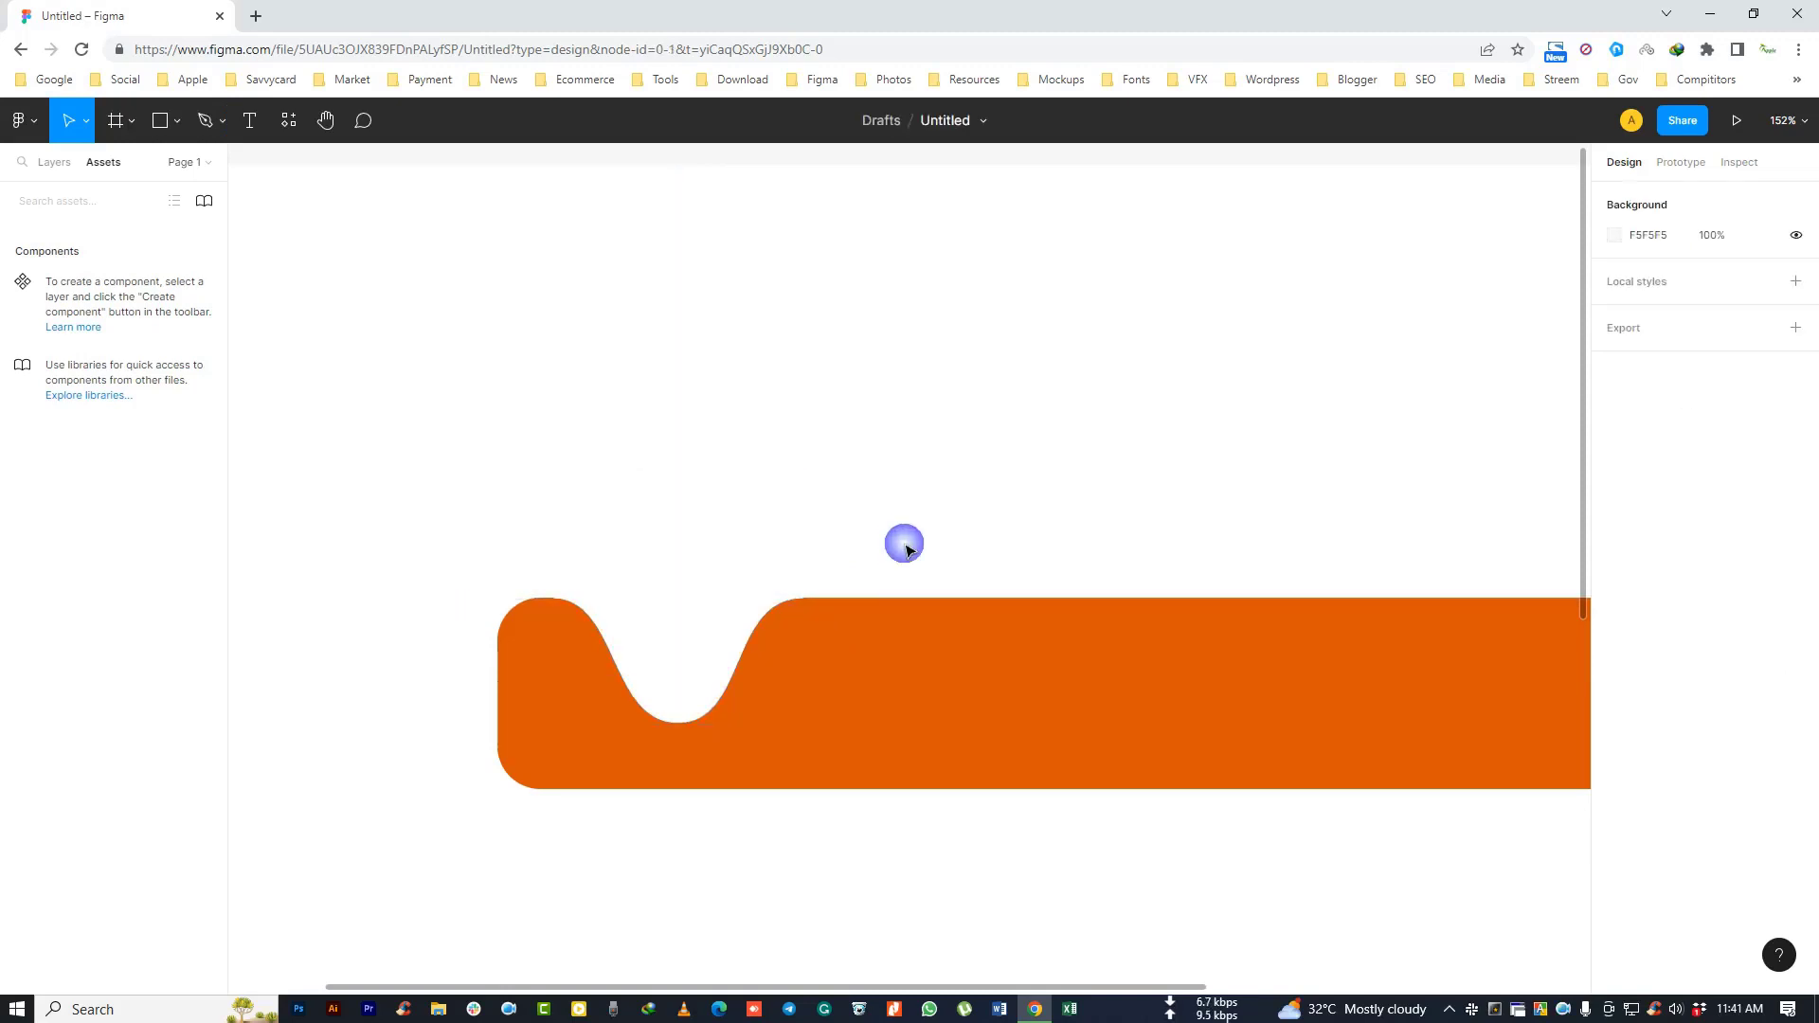
left_click(684, 579)
left_click(780, 521)
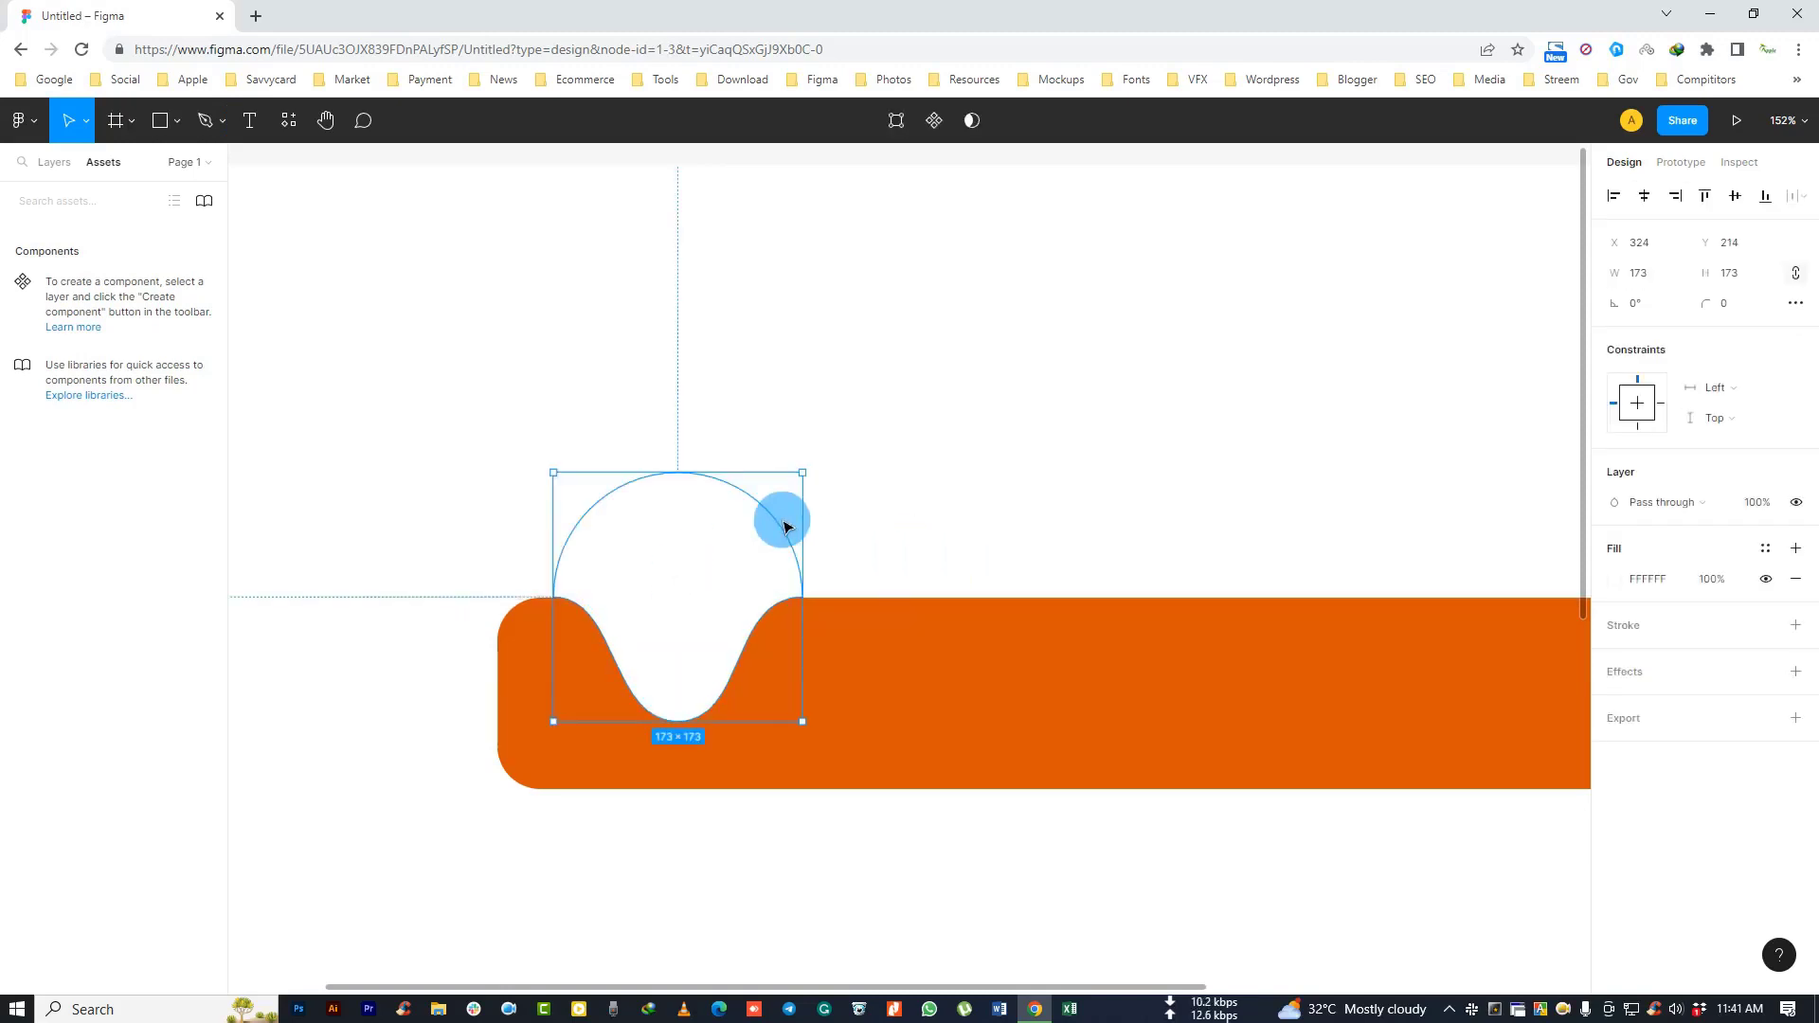
Step: Widen the white wave shape to 253 px using its right resize handle
scroll(457, 461, "down", 2)
scroll(457, 460, "right", 2)
left_click(449, 444)
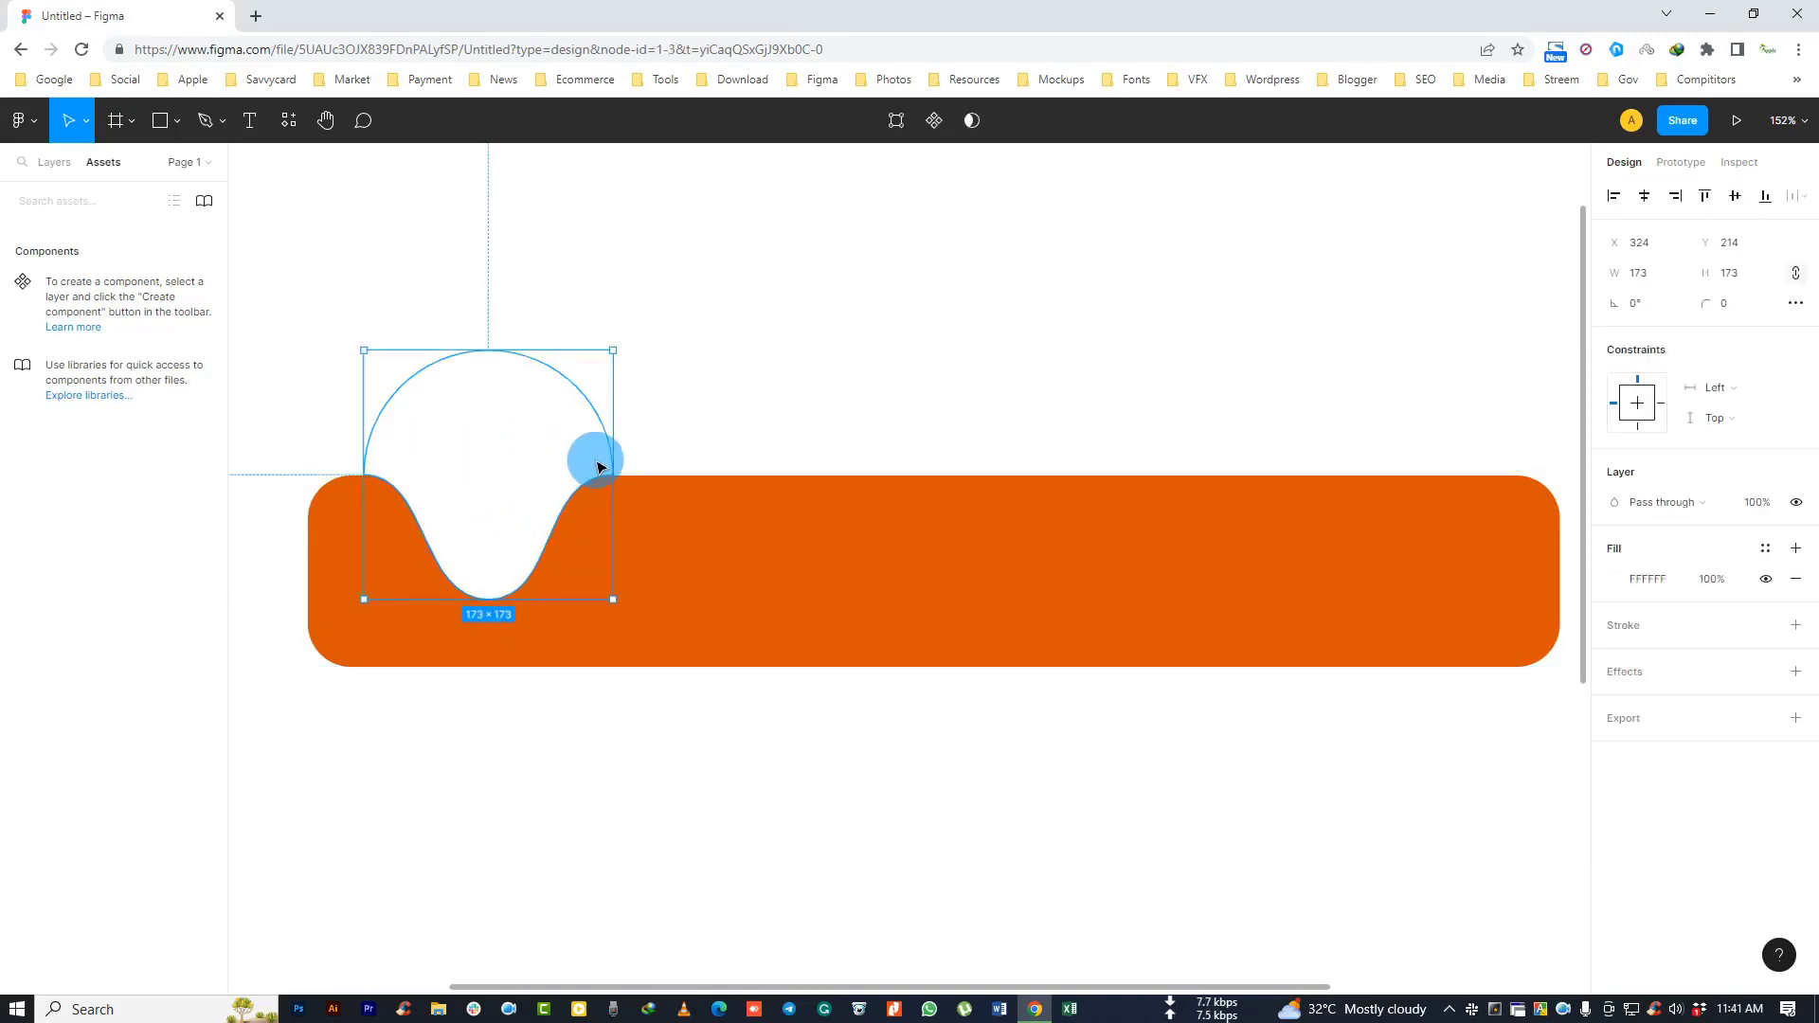
left_click_drag(614, 470, 728, 467)
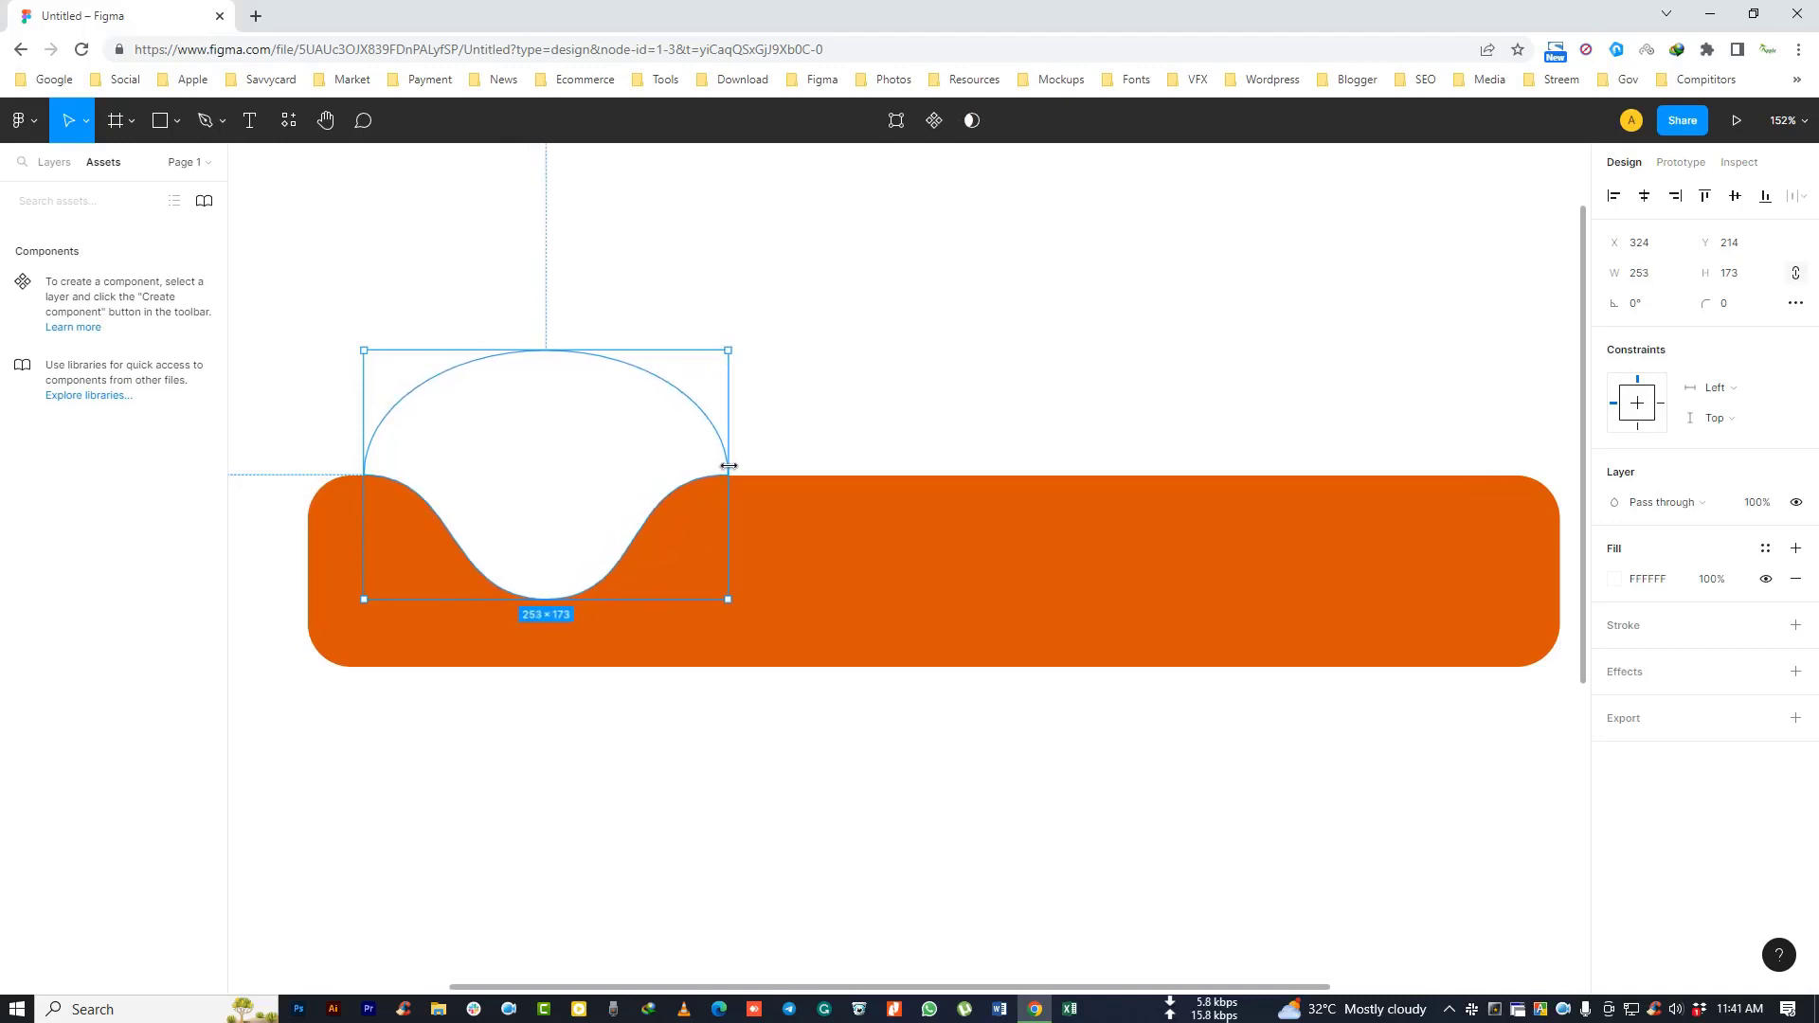
left_click(825, 401)
scroll(1189, 523, "down", 1)
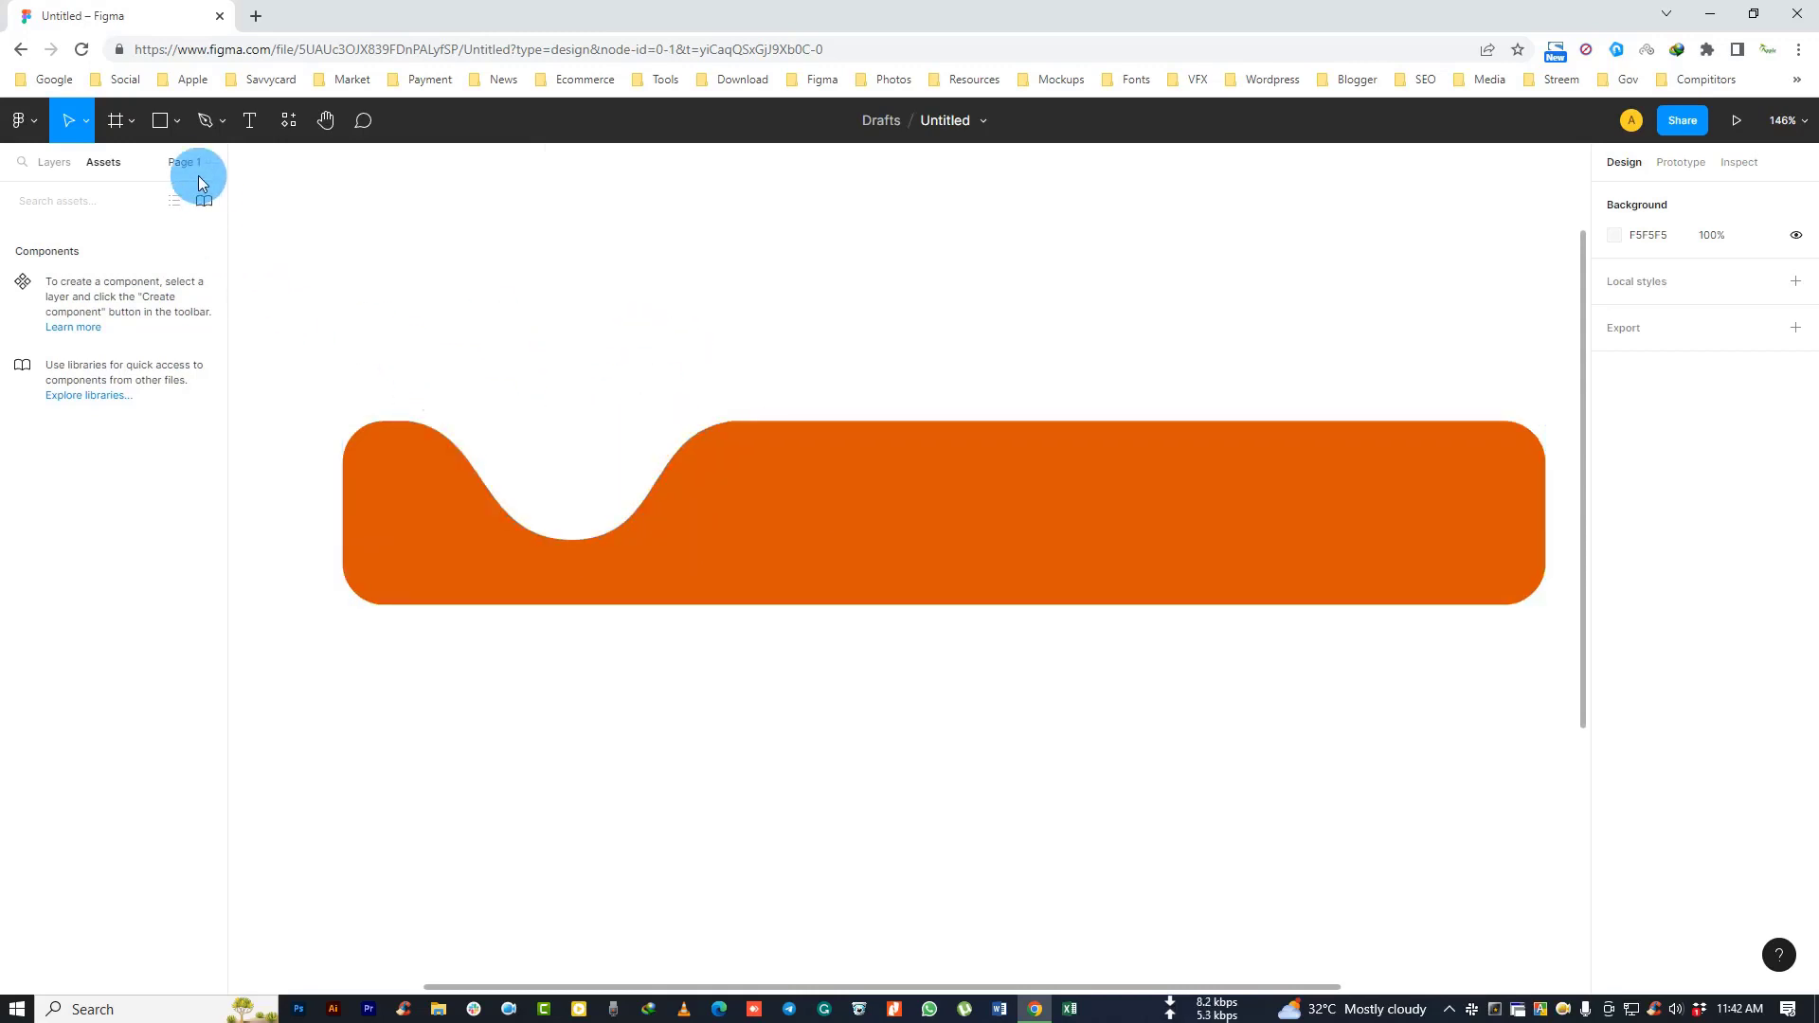
Step: Draw a new grey circle and nudge it down into the bar's dip
left_click(179, 121)
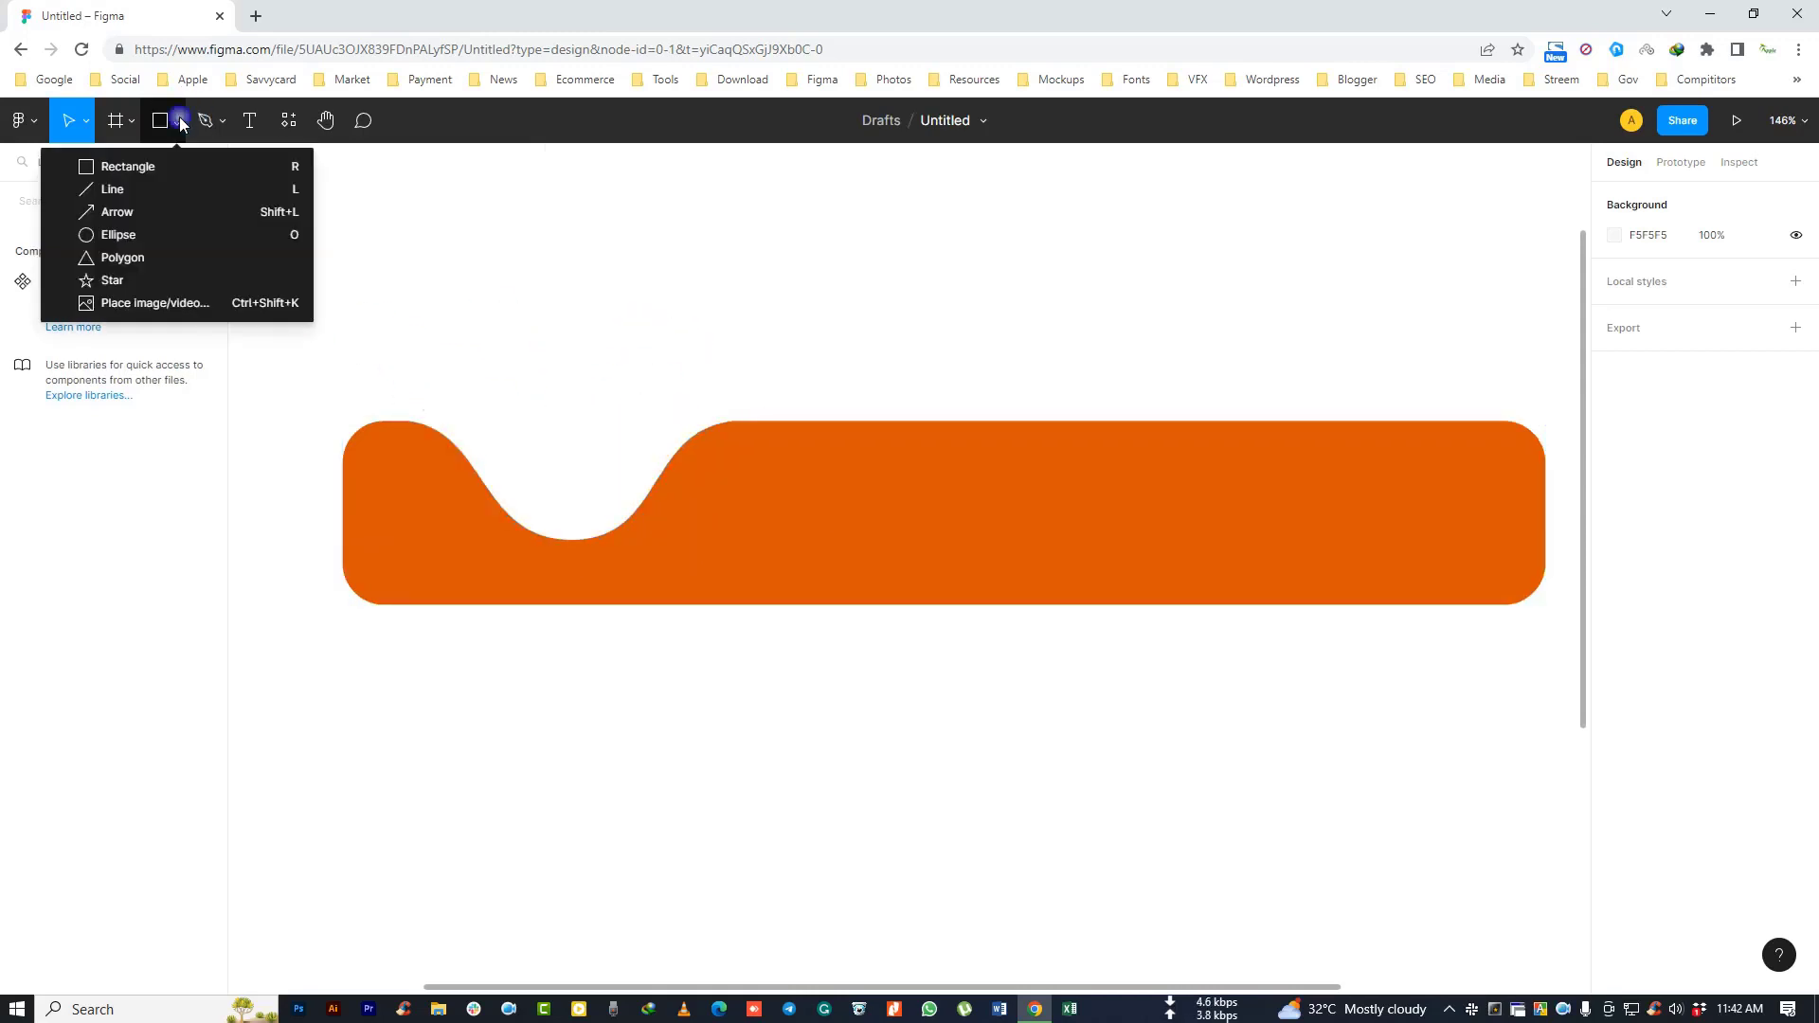
left_click(151, 237)
left_click_drag(475, 327, 652, 487)
left_click_drag(565, 406, 571, 420)
key("Down")
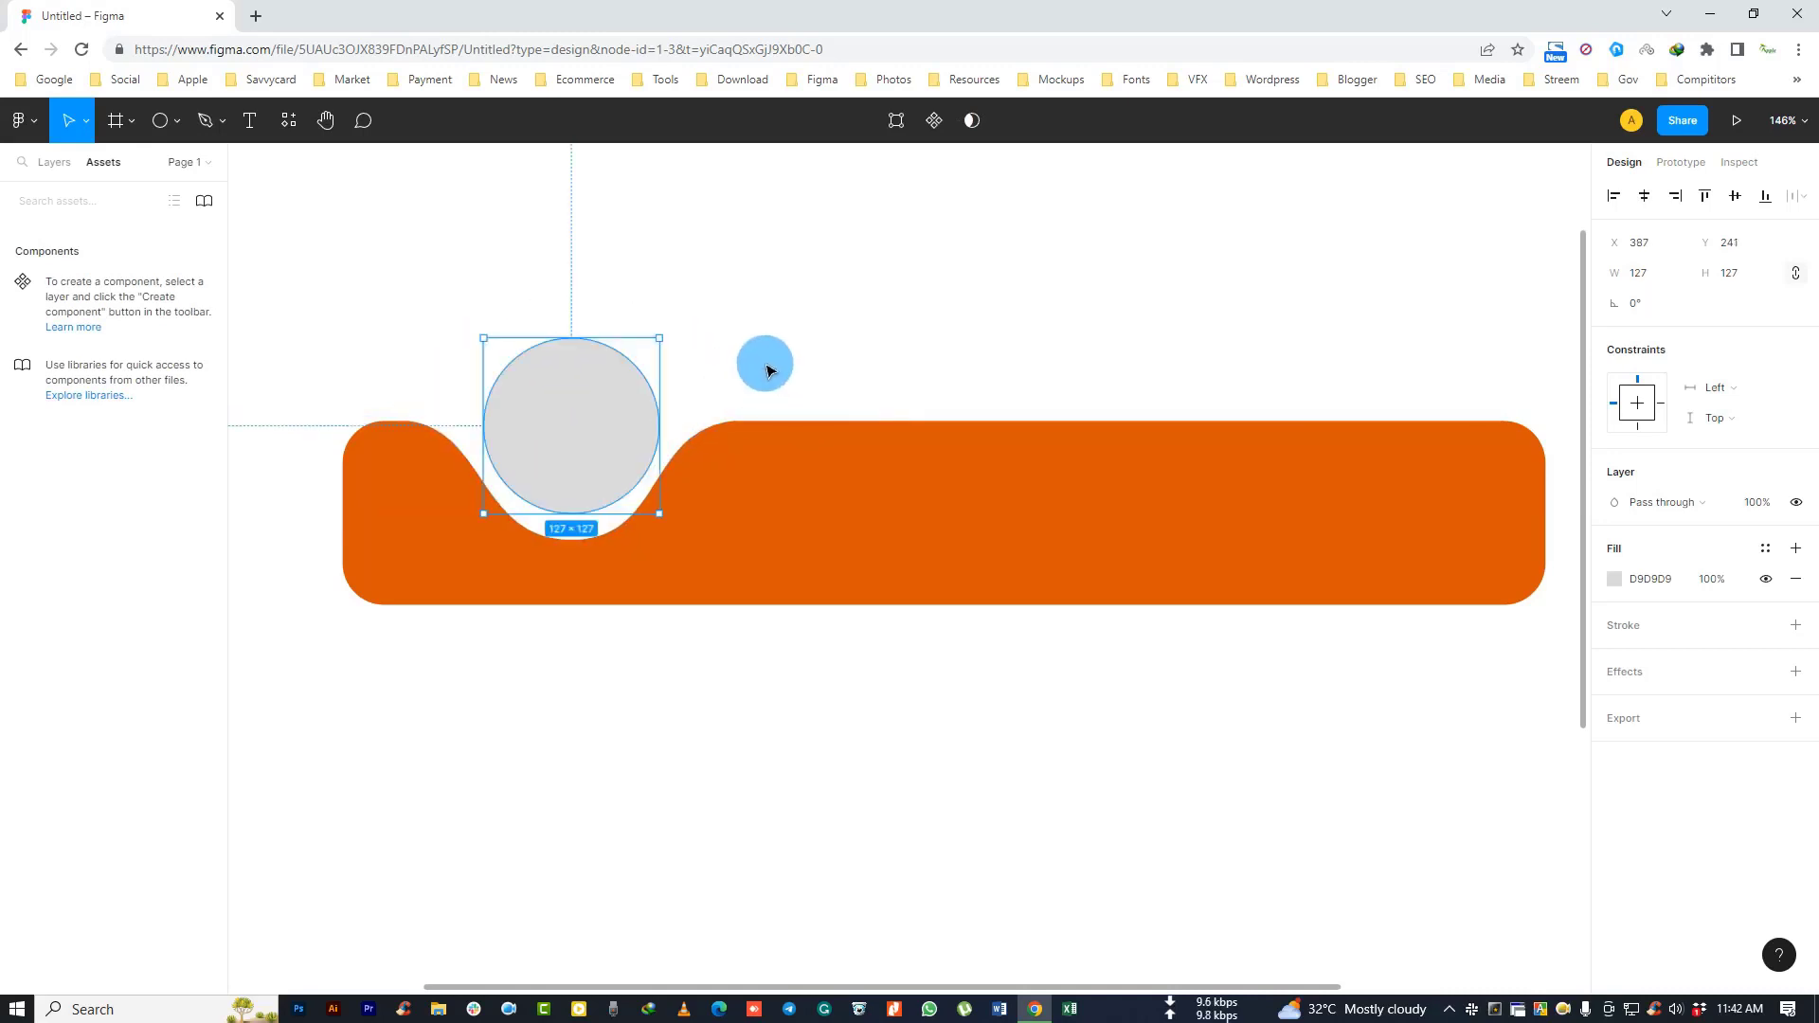
key("Down")
key("Down")
left_click(769, 352)
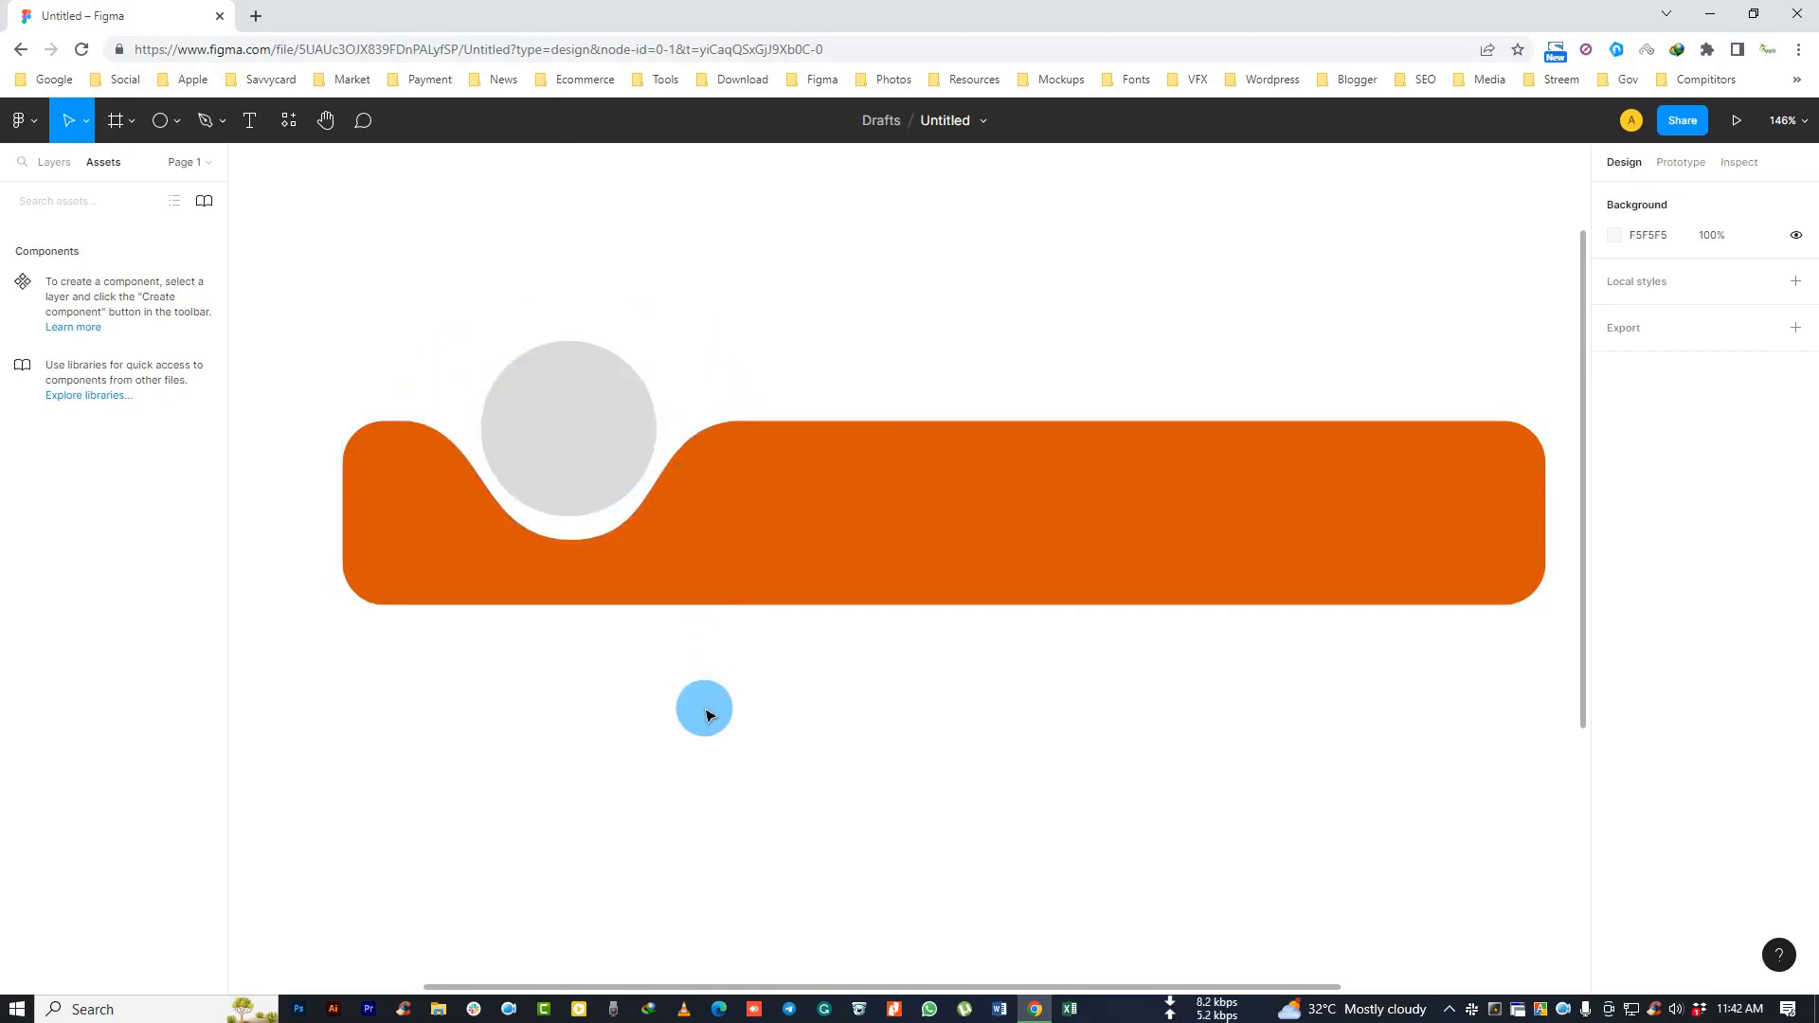
Step: Widen the white wave shape to 273 px and centre the grey circle in the dip
left_click(689, 403)
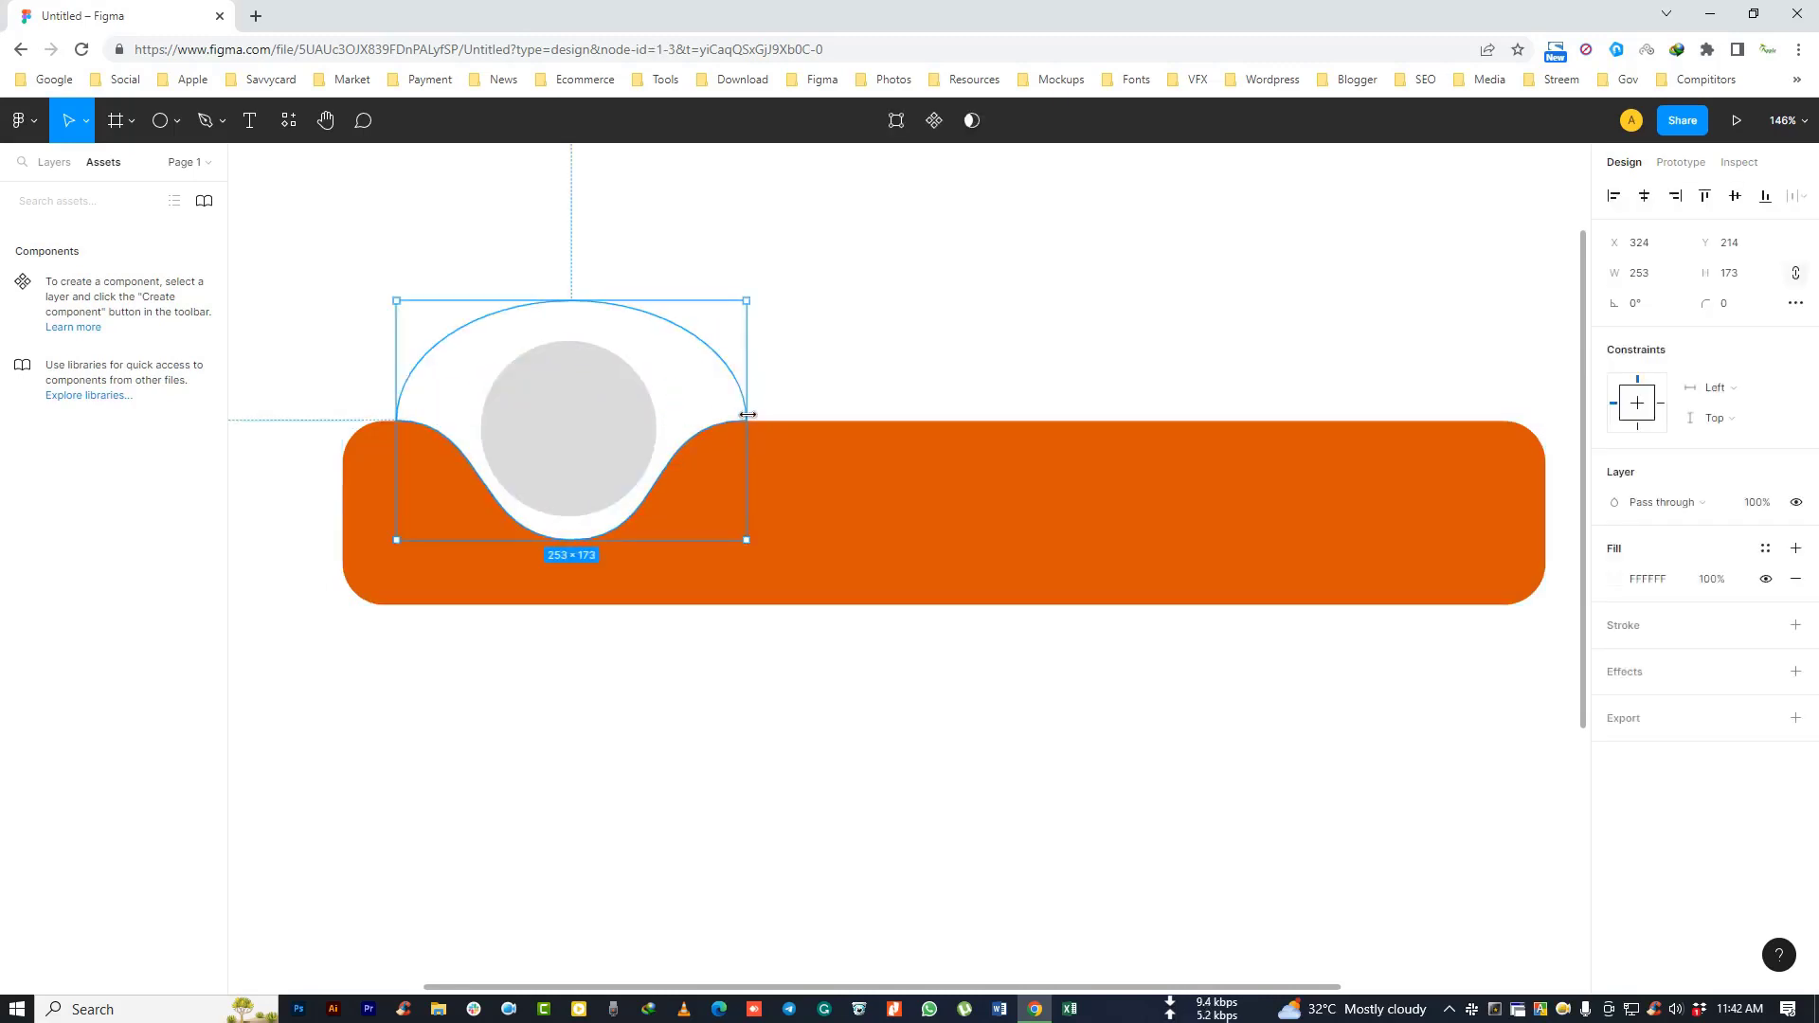
left_click_drag(748, 414, 774, 413)
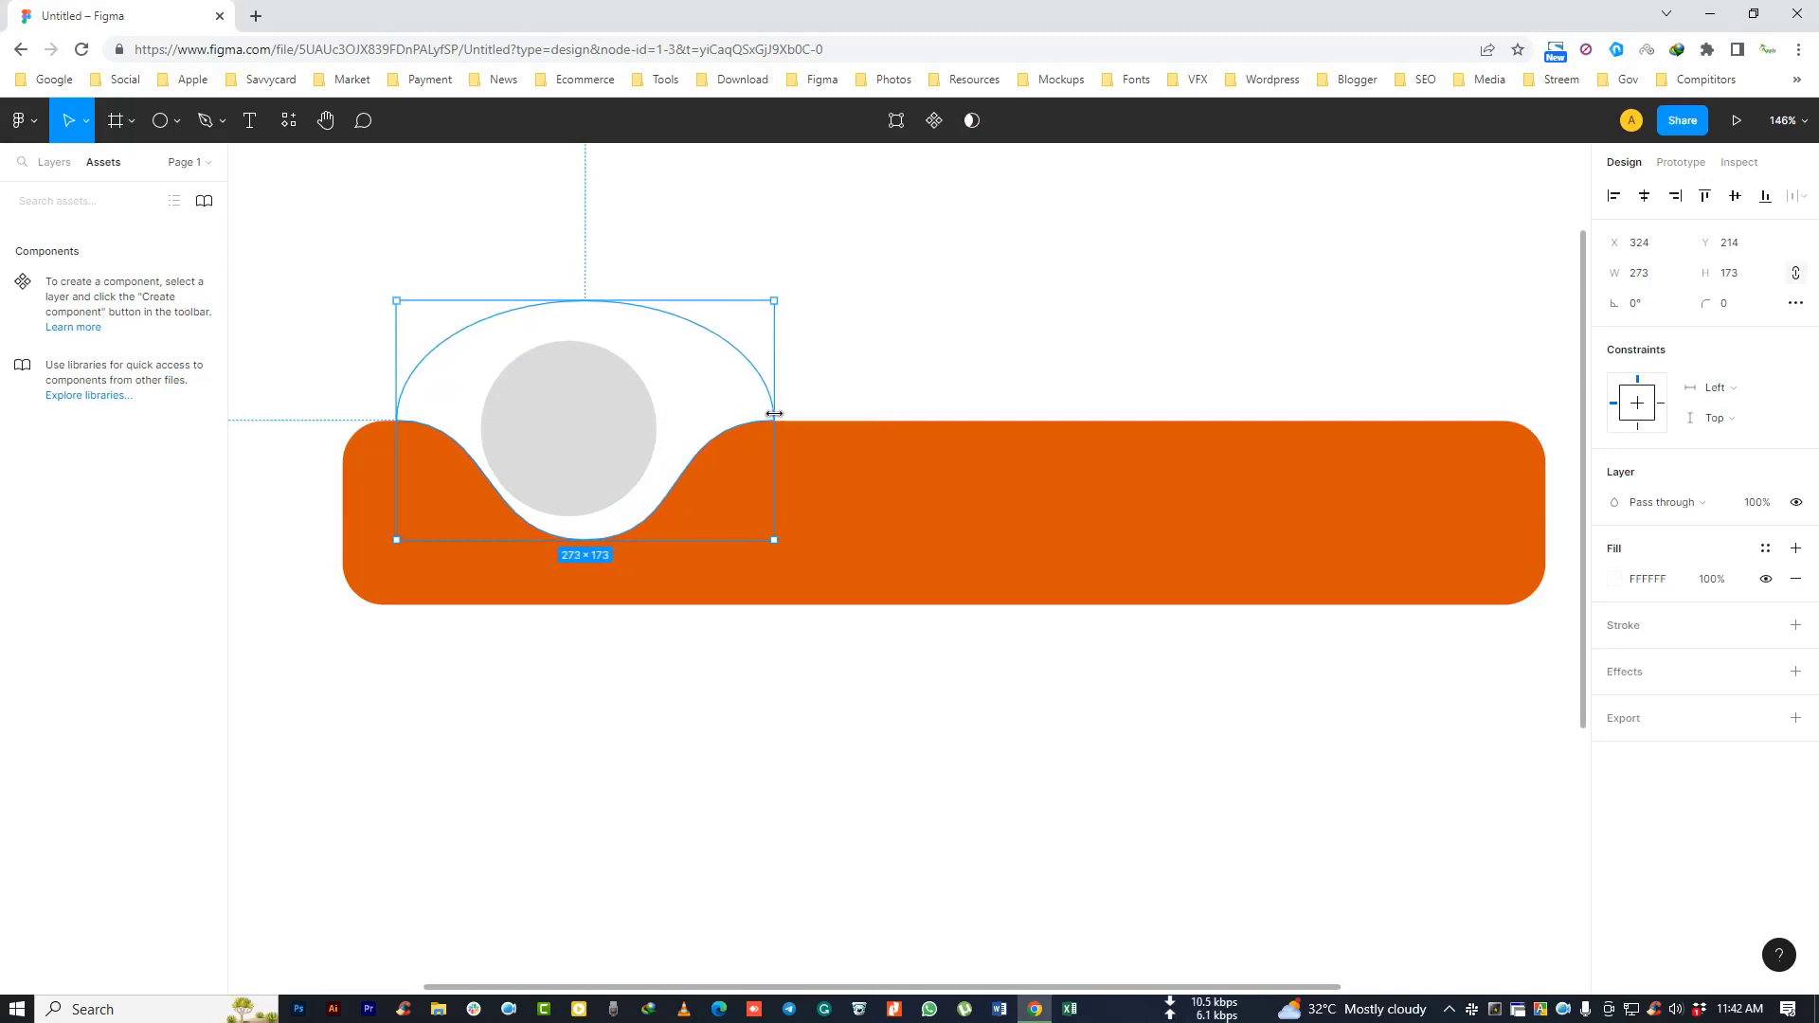
left_click(764, 609)
left_click_drag(569, 417, 584, 416)
left_click(818, 780)
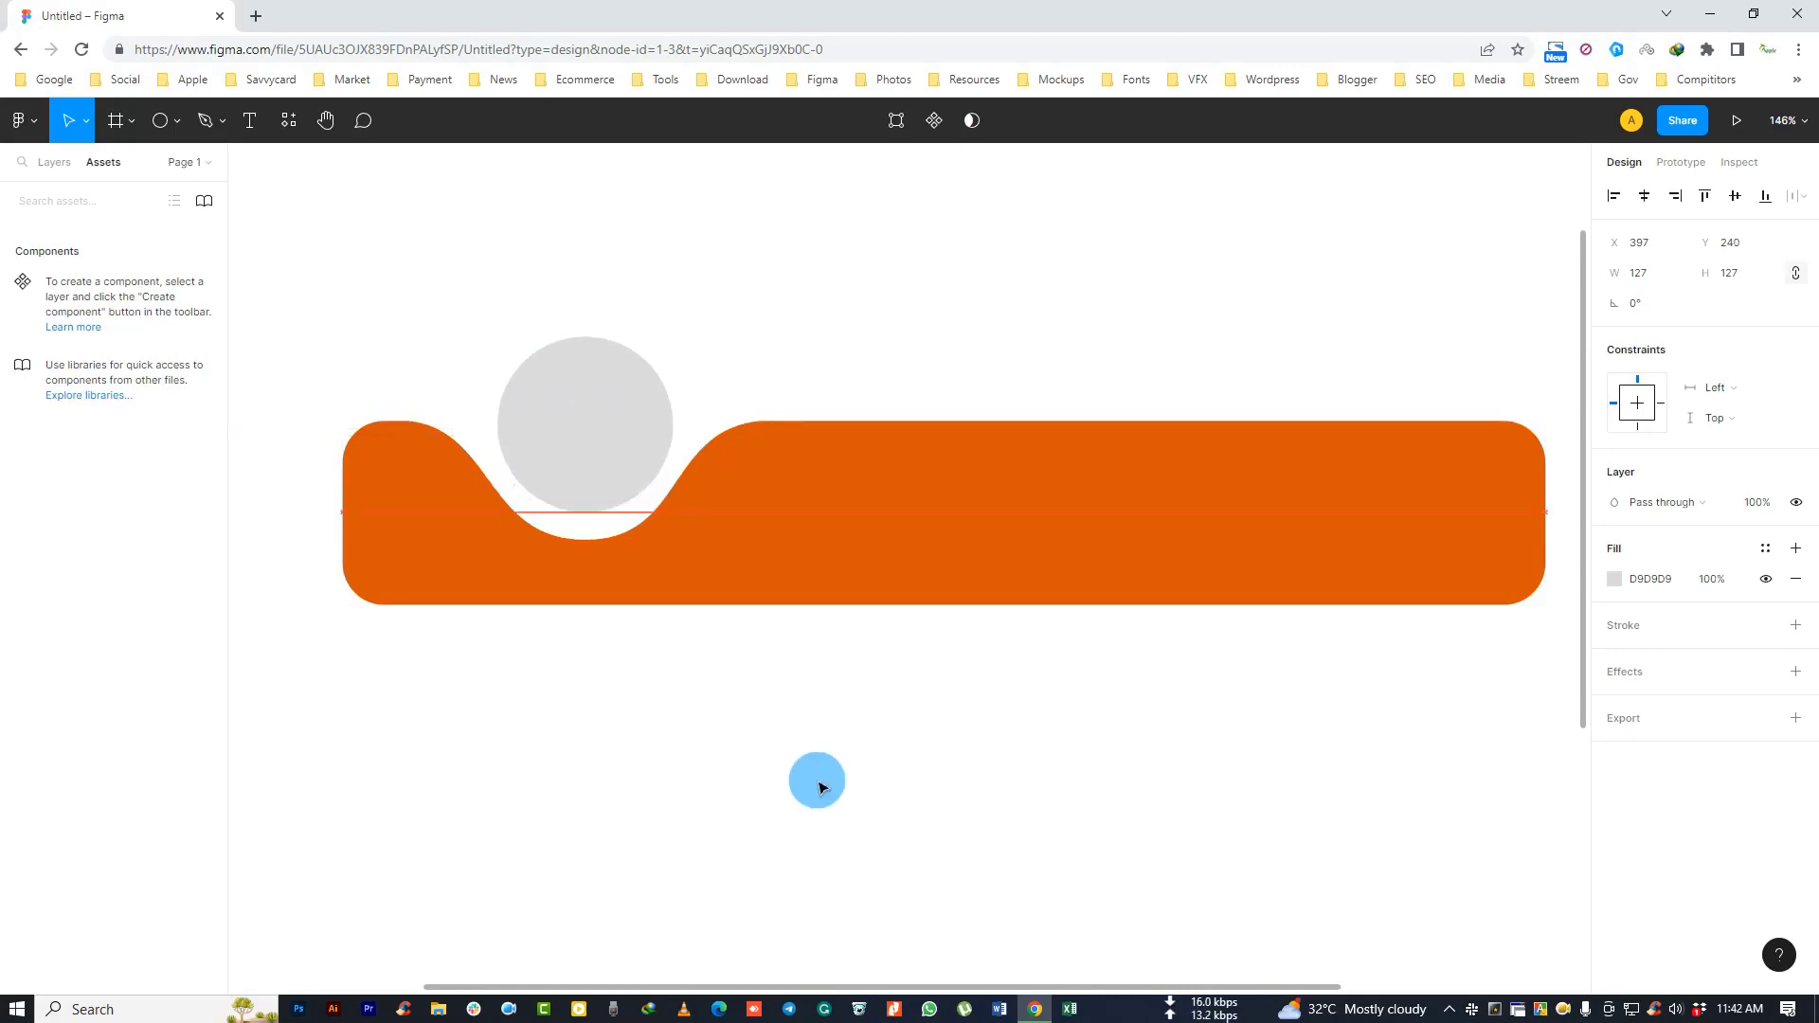
left_click(771, 771)
Step: Widen the wave shape to 290 px and move the grey circle into Frame 1, nudged 2 px left
left_click(723, 436)
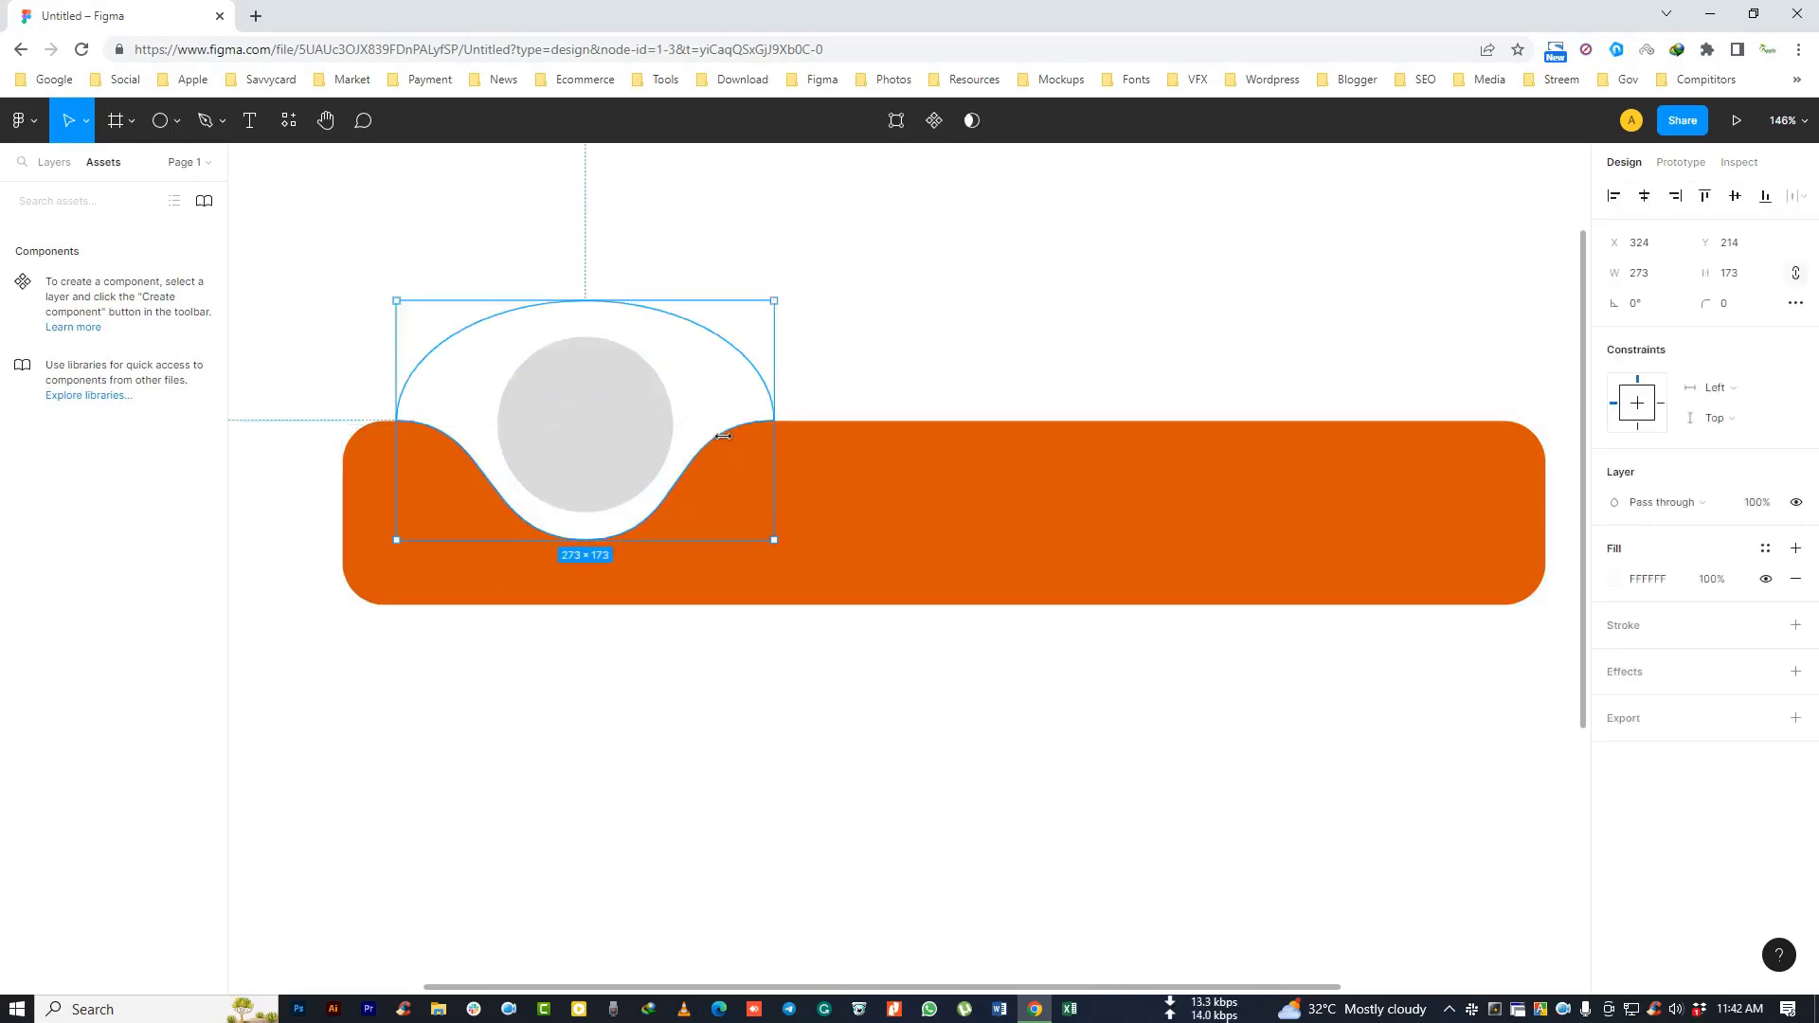
left_click_drag(777, 411, 797, 412)
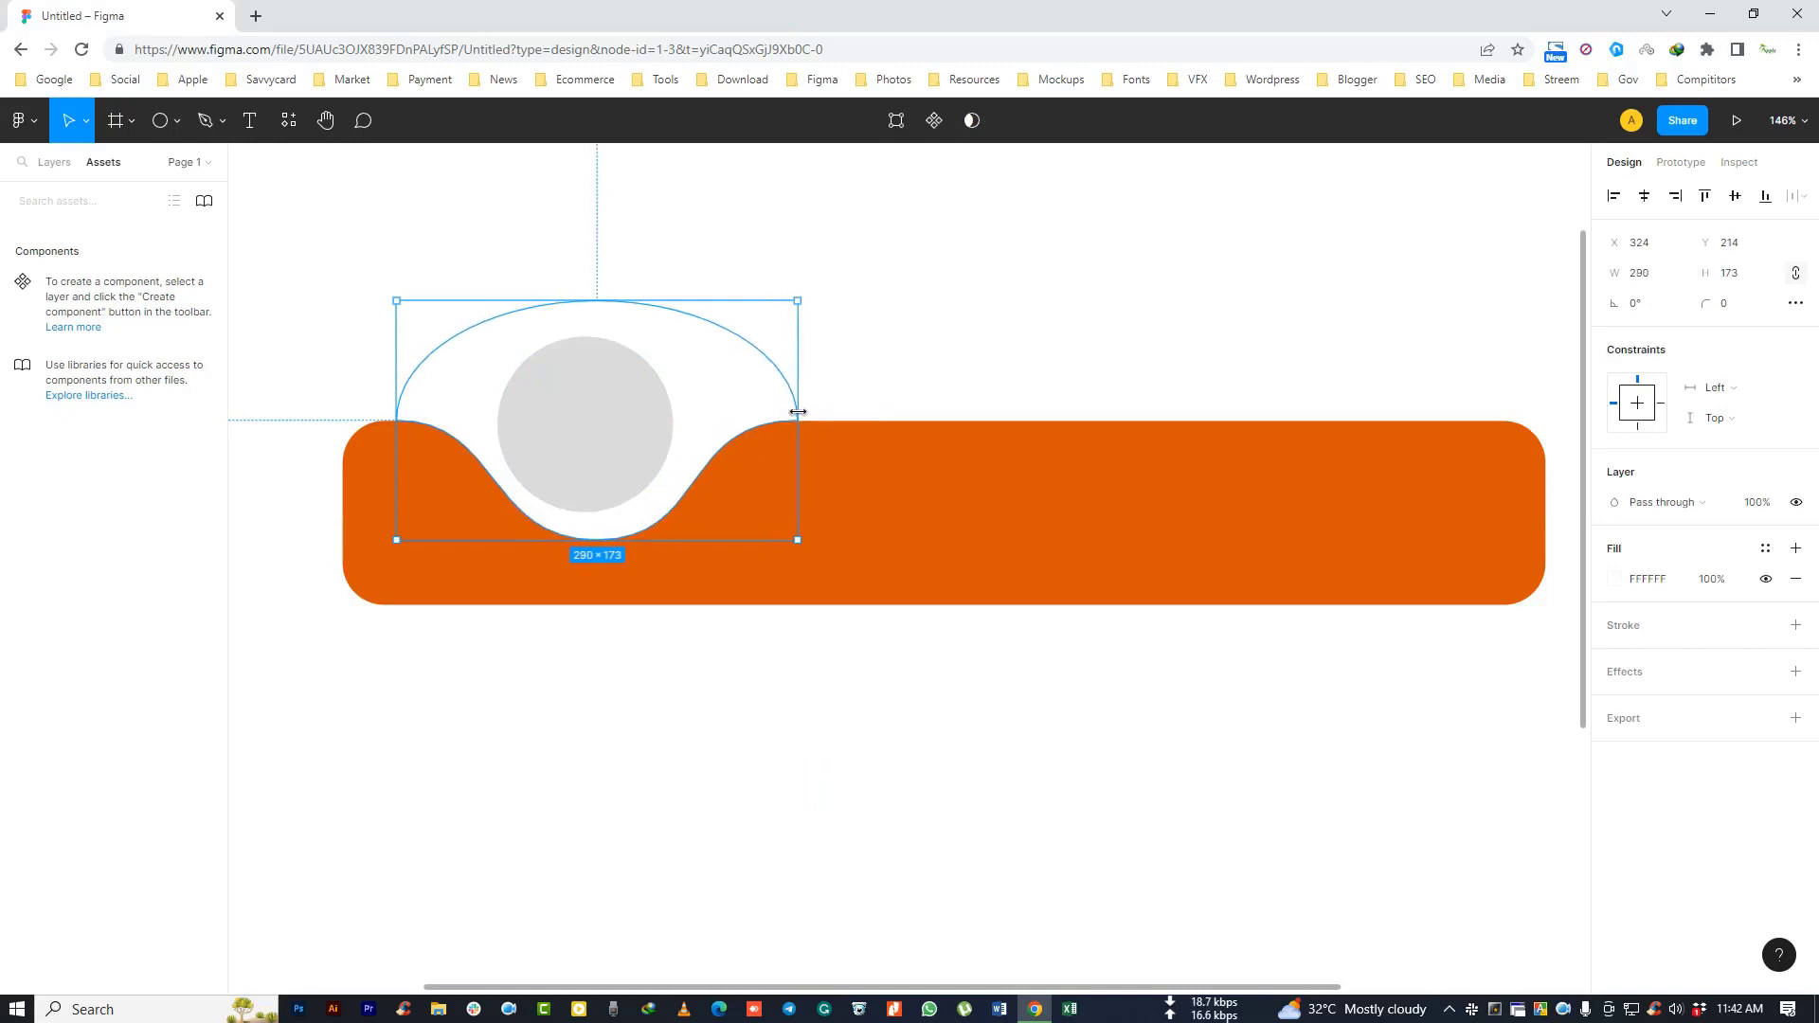
left_click(743, 763)
left_click_drag(588, 439, 614, 432)
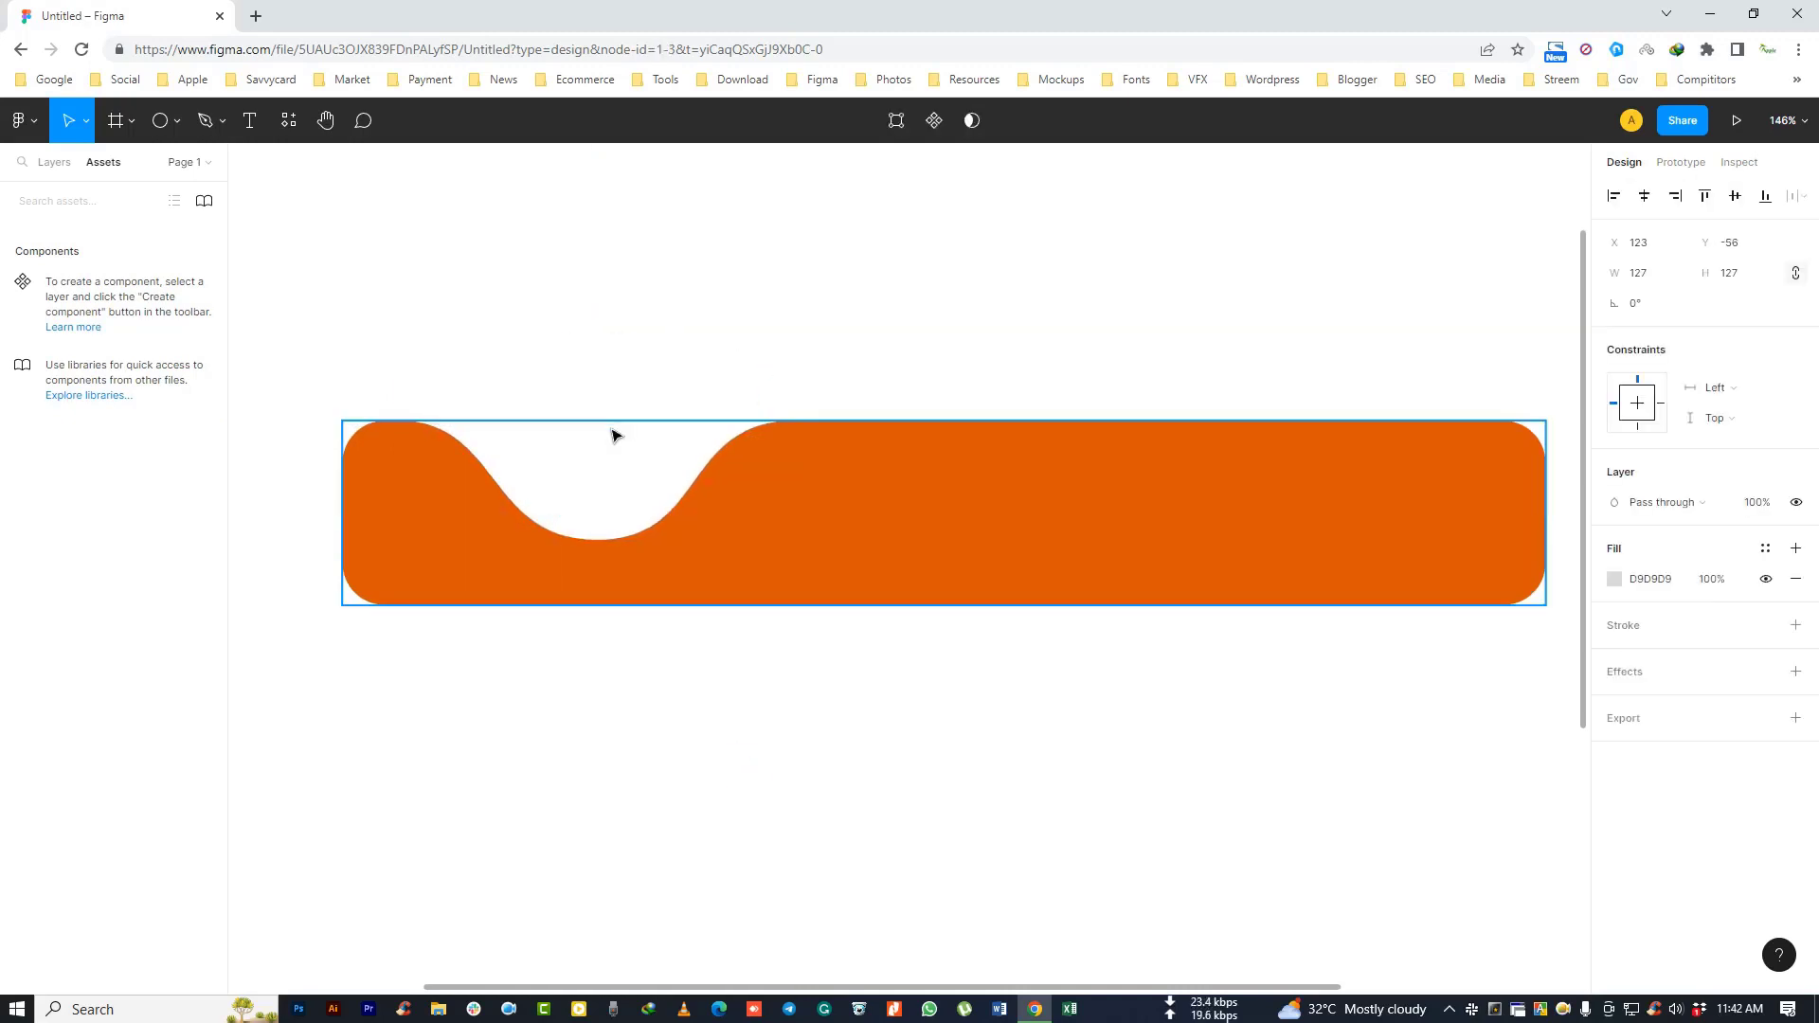
left_click(613, 434)
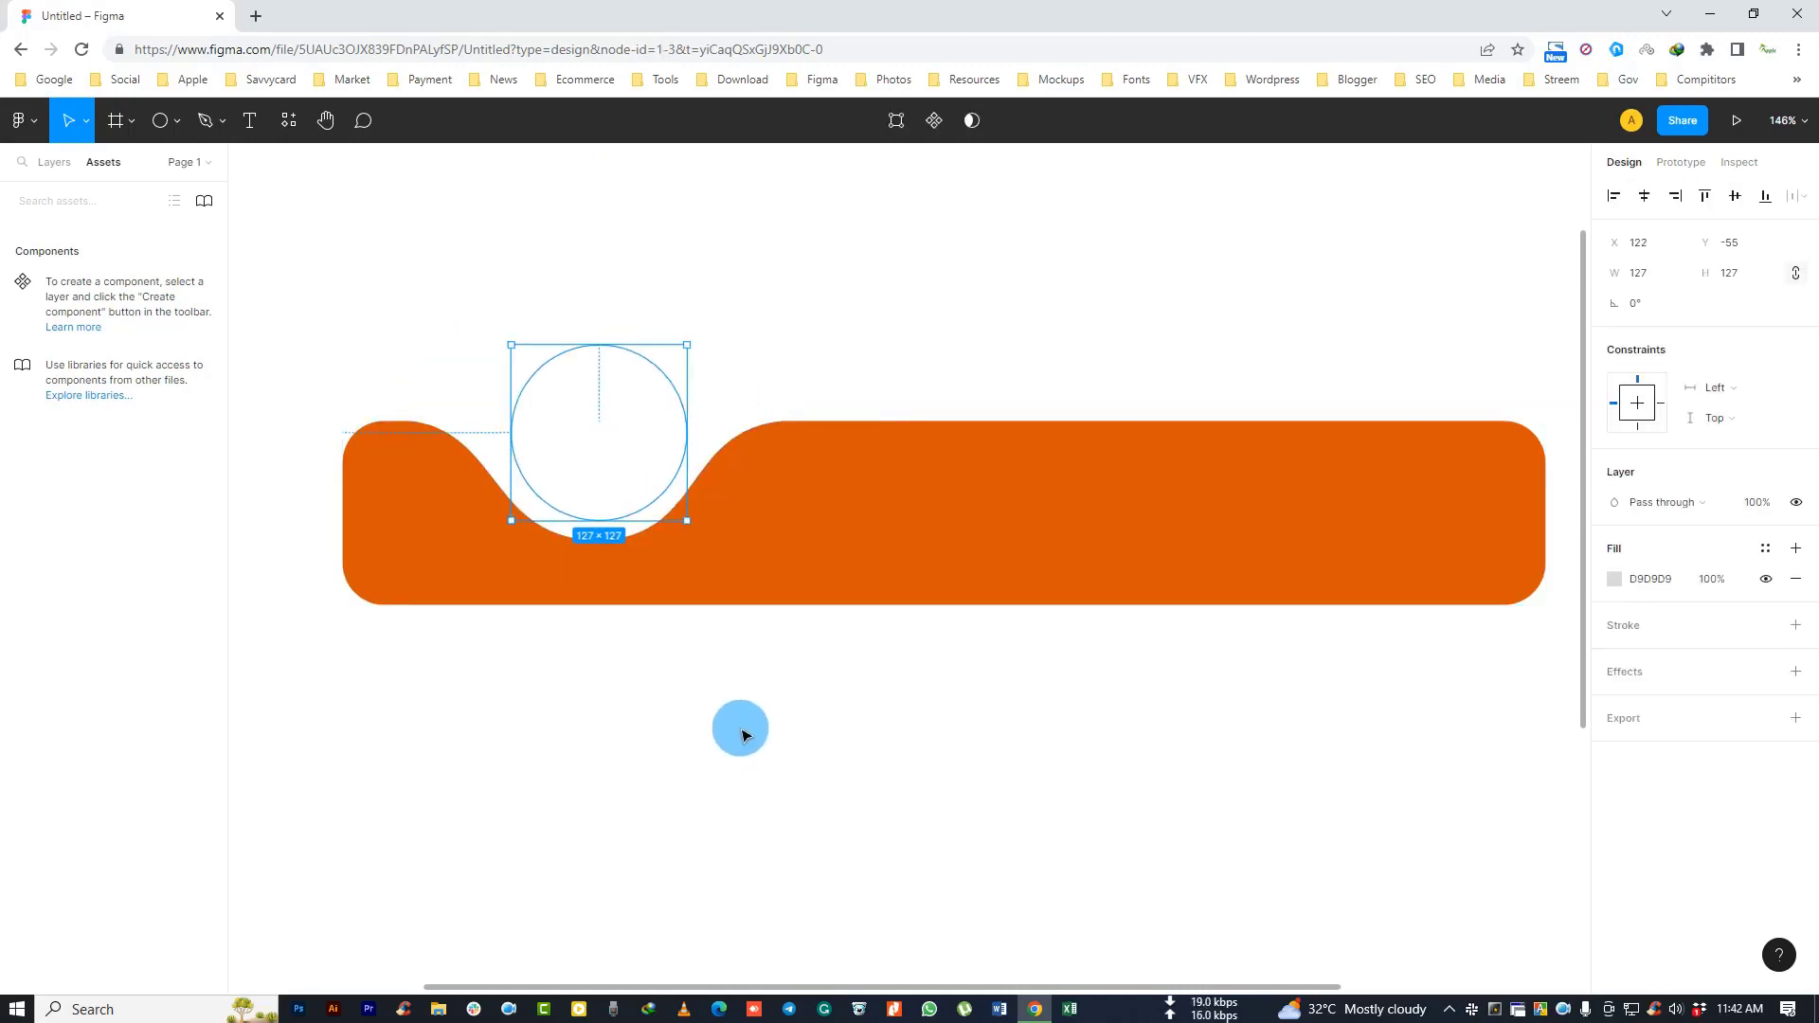
key("Left")
key("Left")
left_click(726, 751)
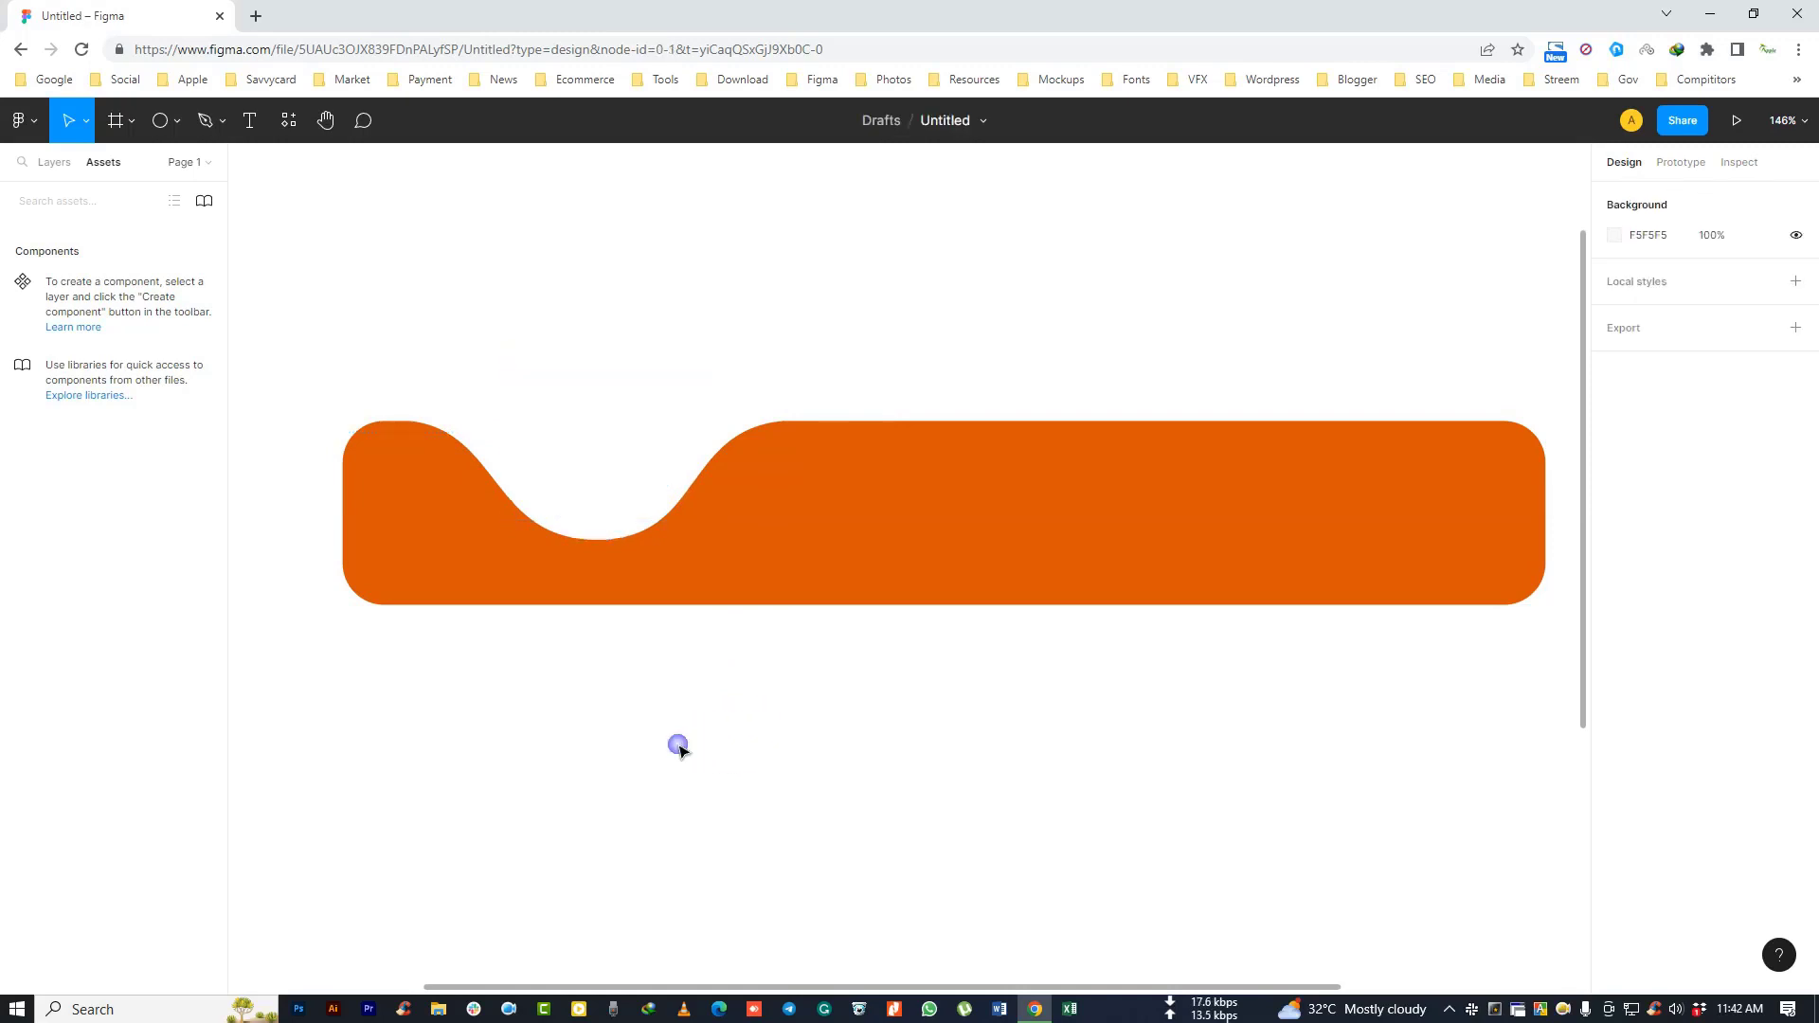
Step: Select the white wave shape and show the Layers list with Ellipse 1, Frame 1 and Ellipse 2
left_click(613, 516)
left_click(666, 752)
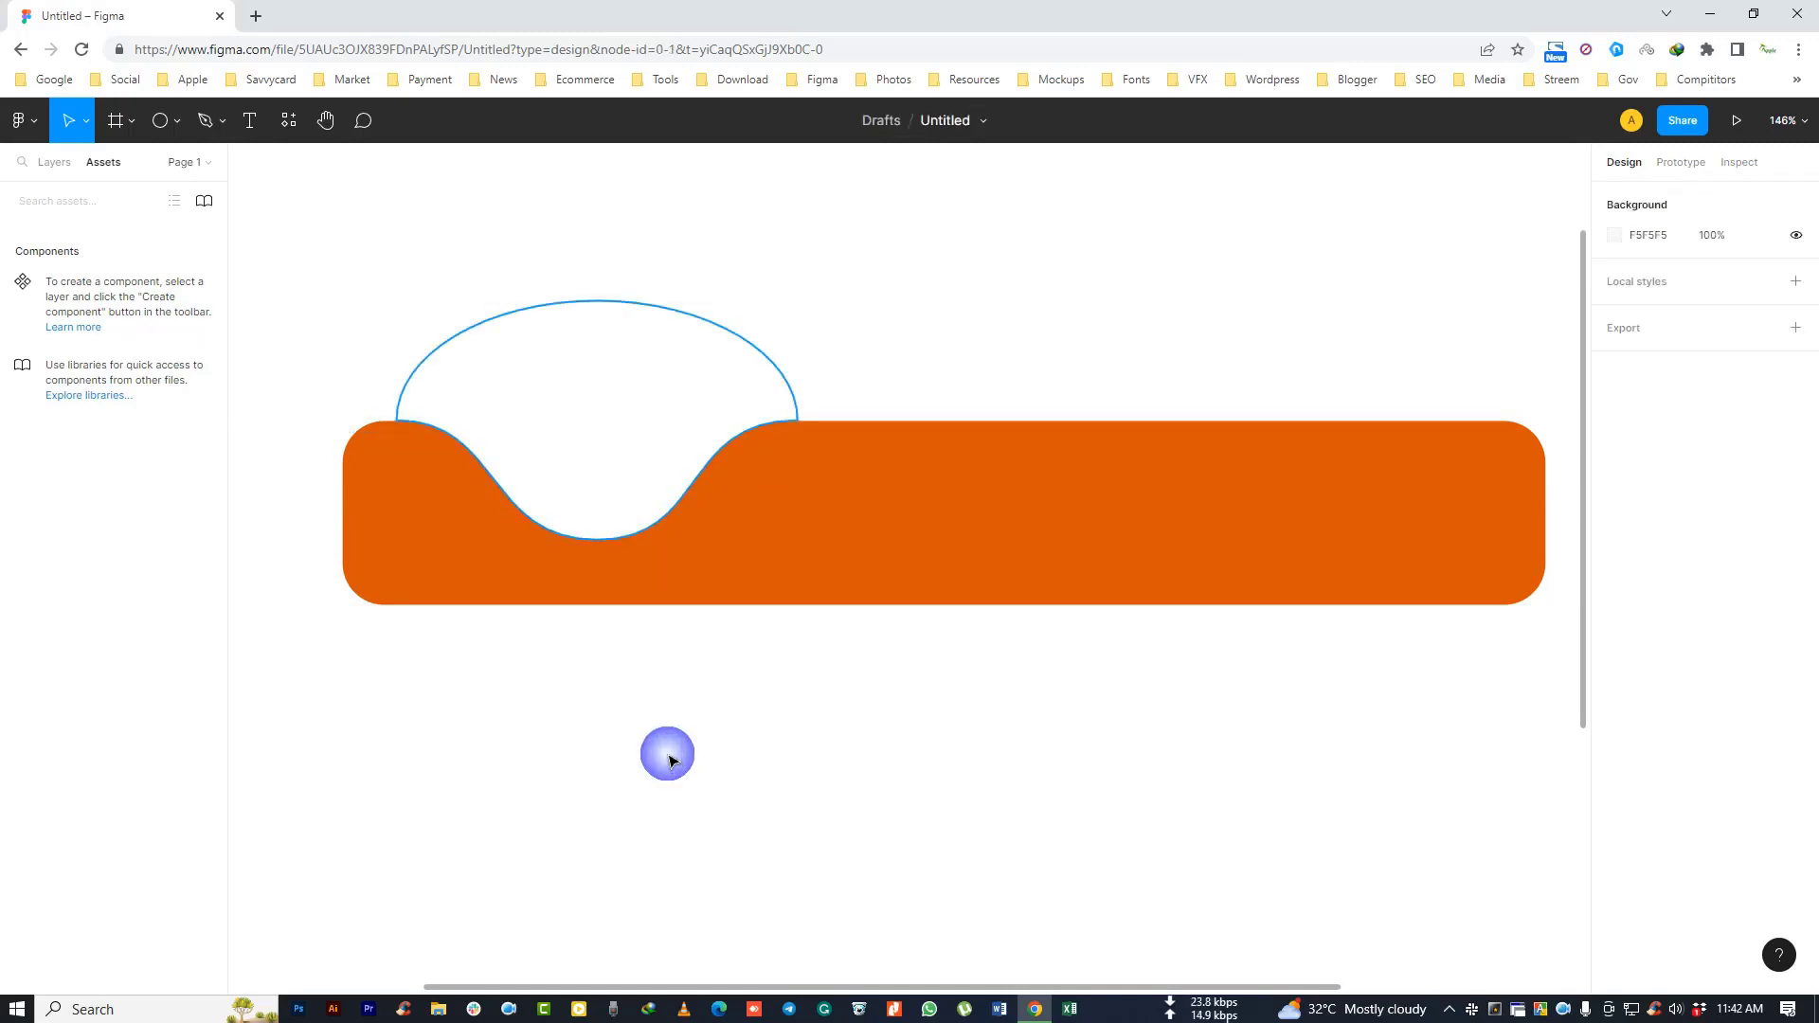
left_click(531, 472)
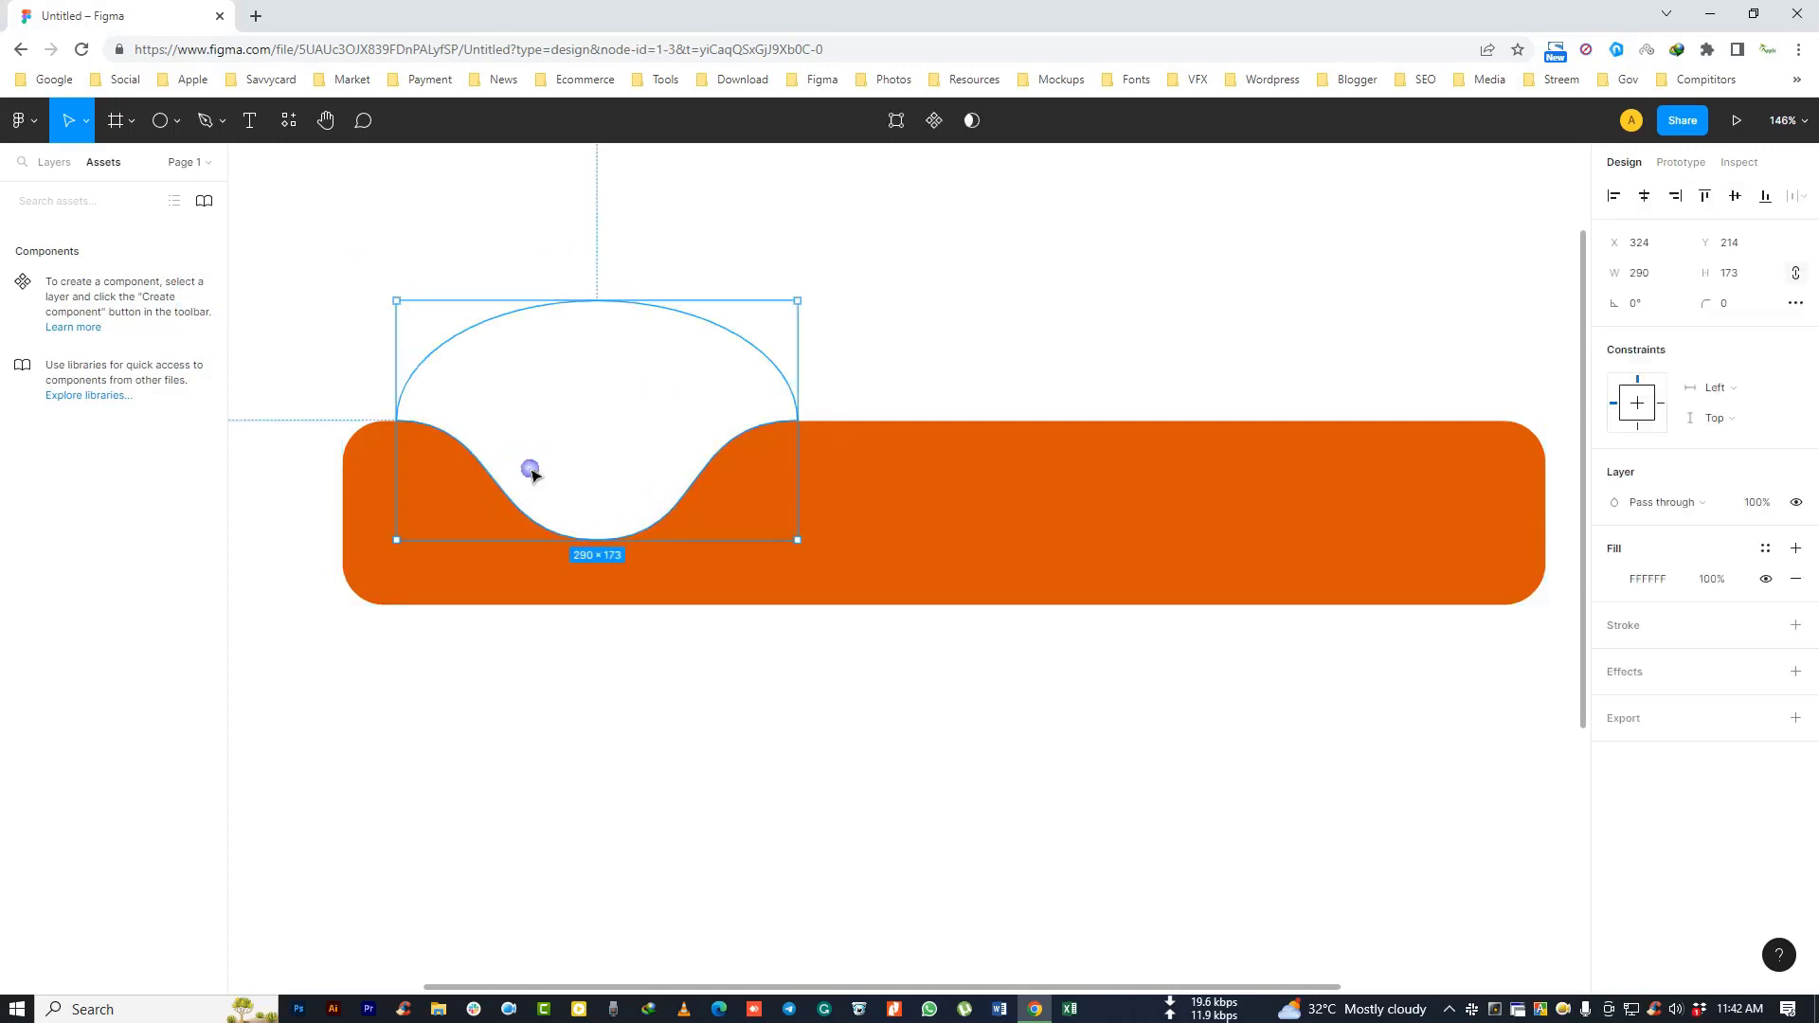
left_click(54, 162)
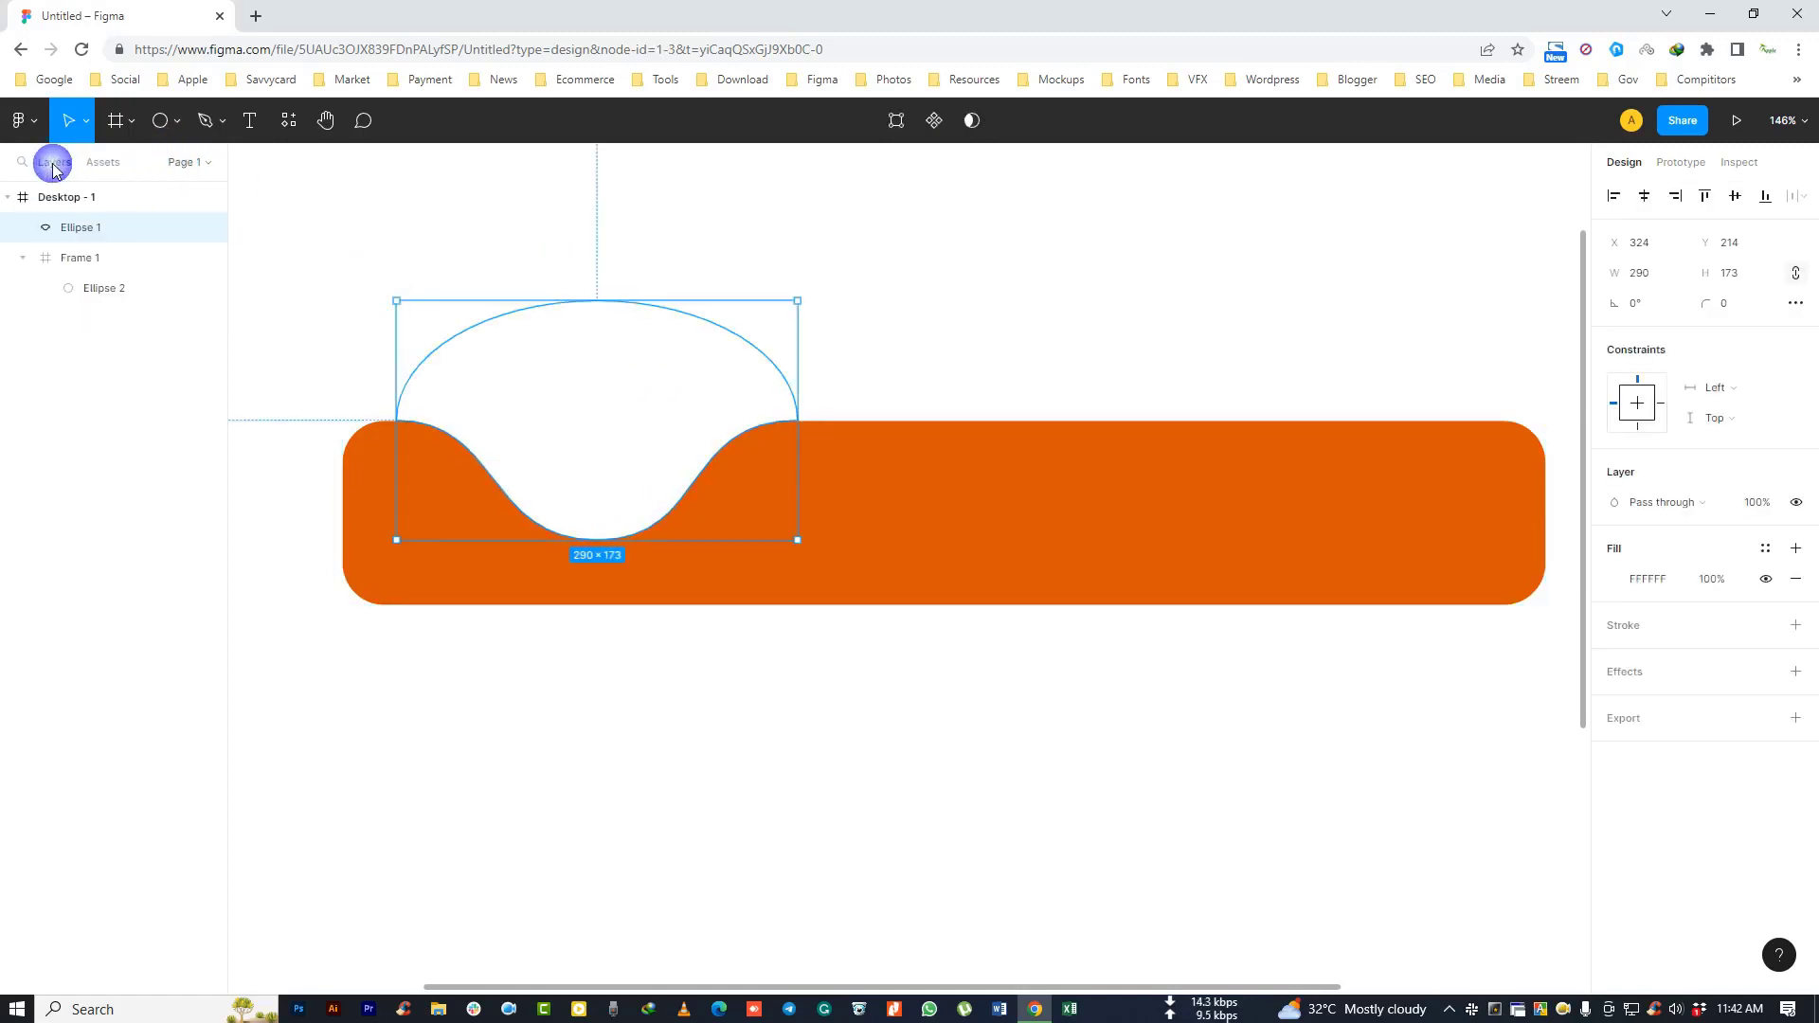
Step: Fill the notch circle Ellipse 2 with the bar's orange, sampled with the eyedropper
left_click(88, 299)
left_click(519, 434)
left_click(1185, 609)
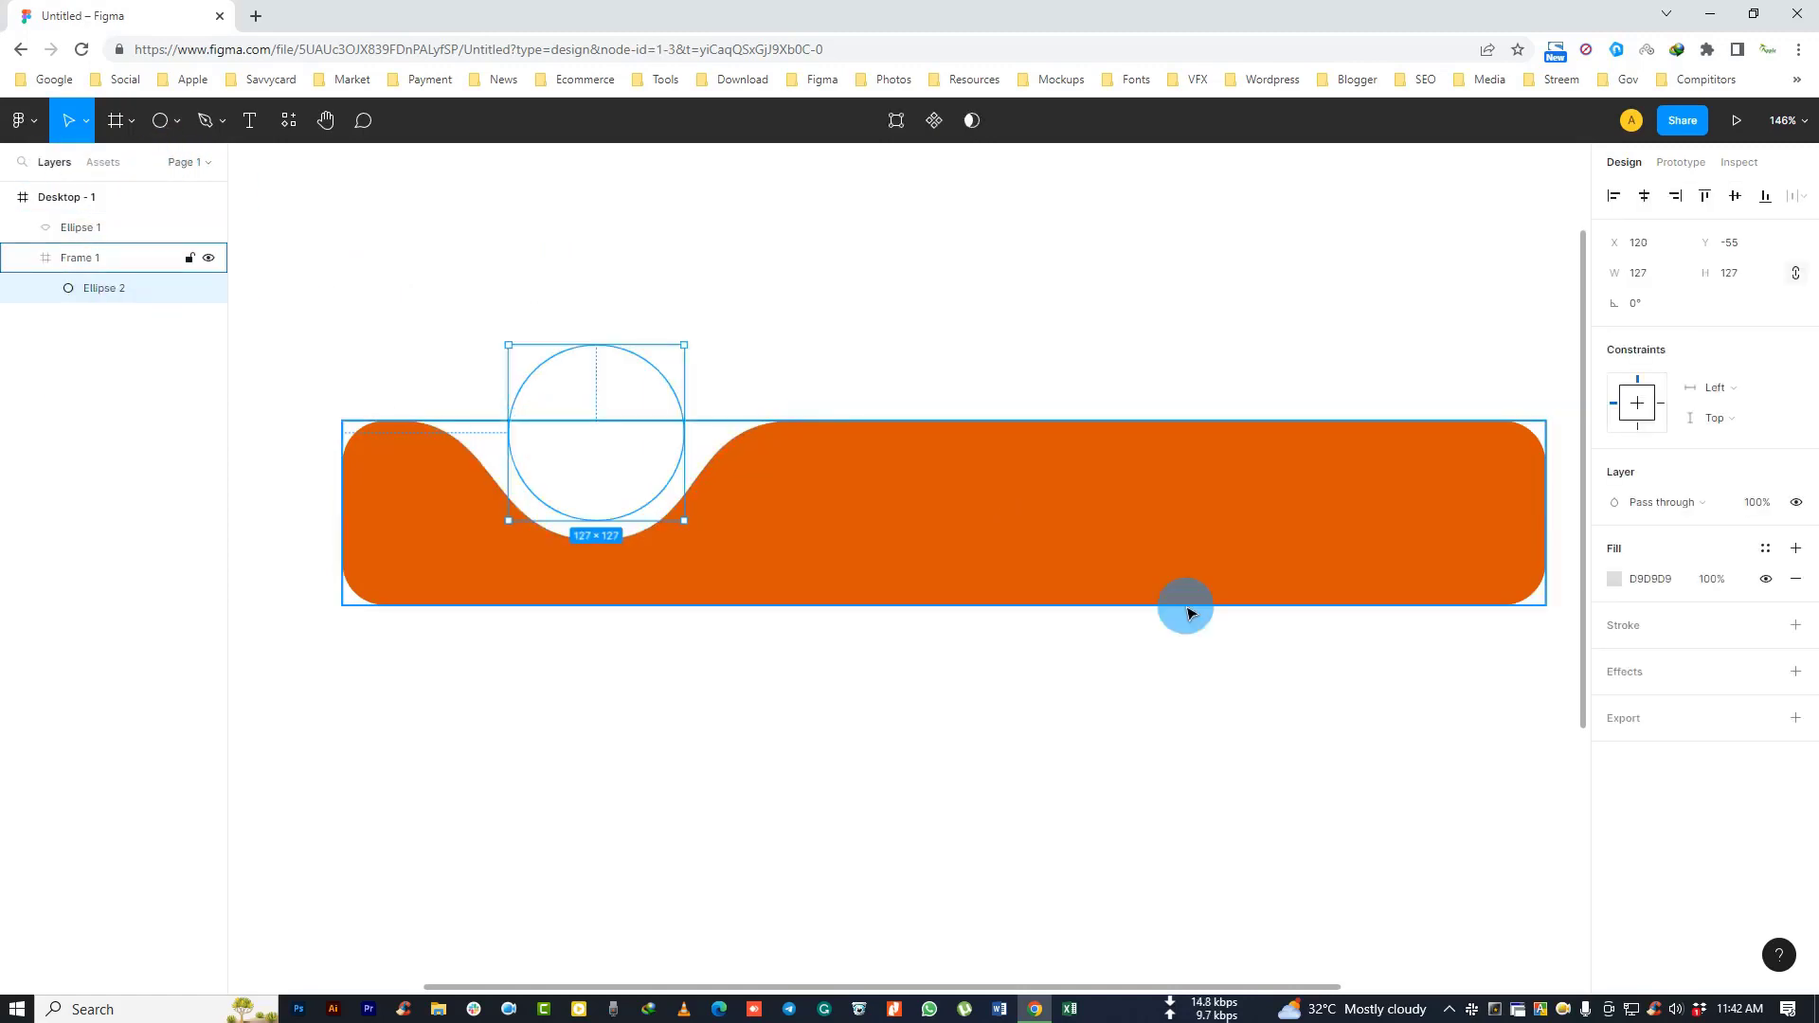
left_click(634, 412)
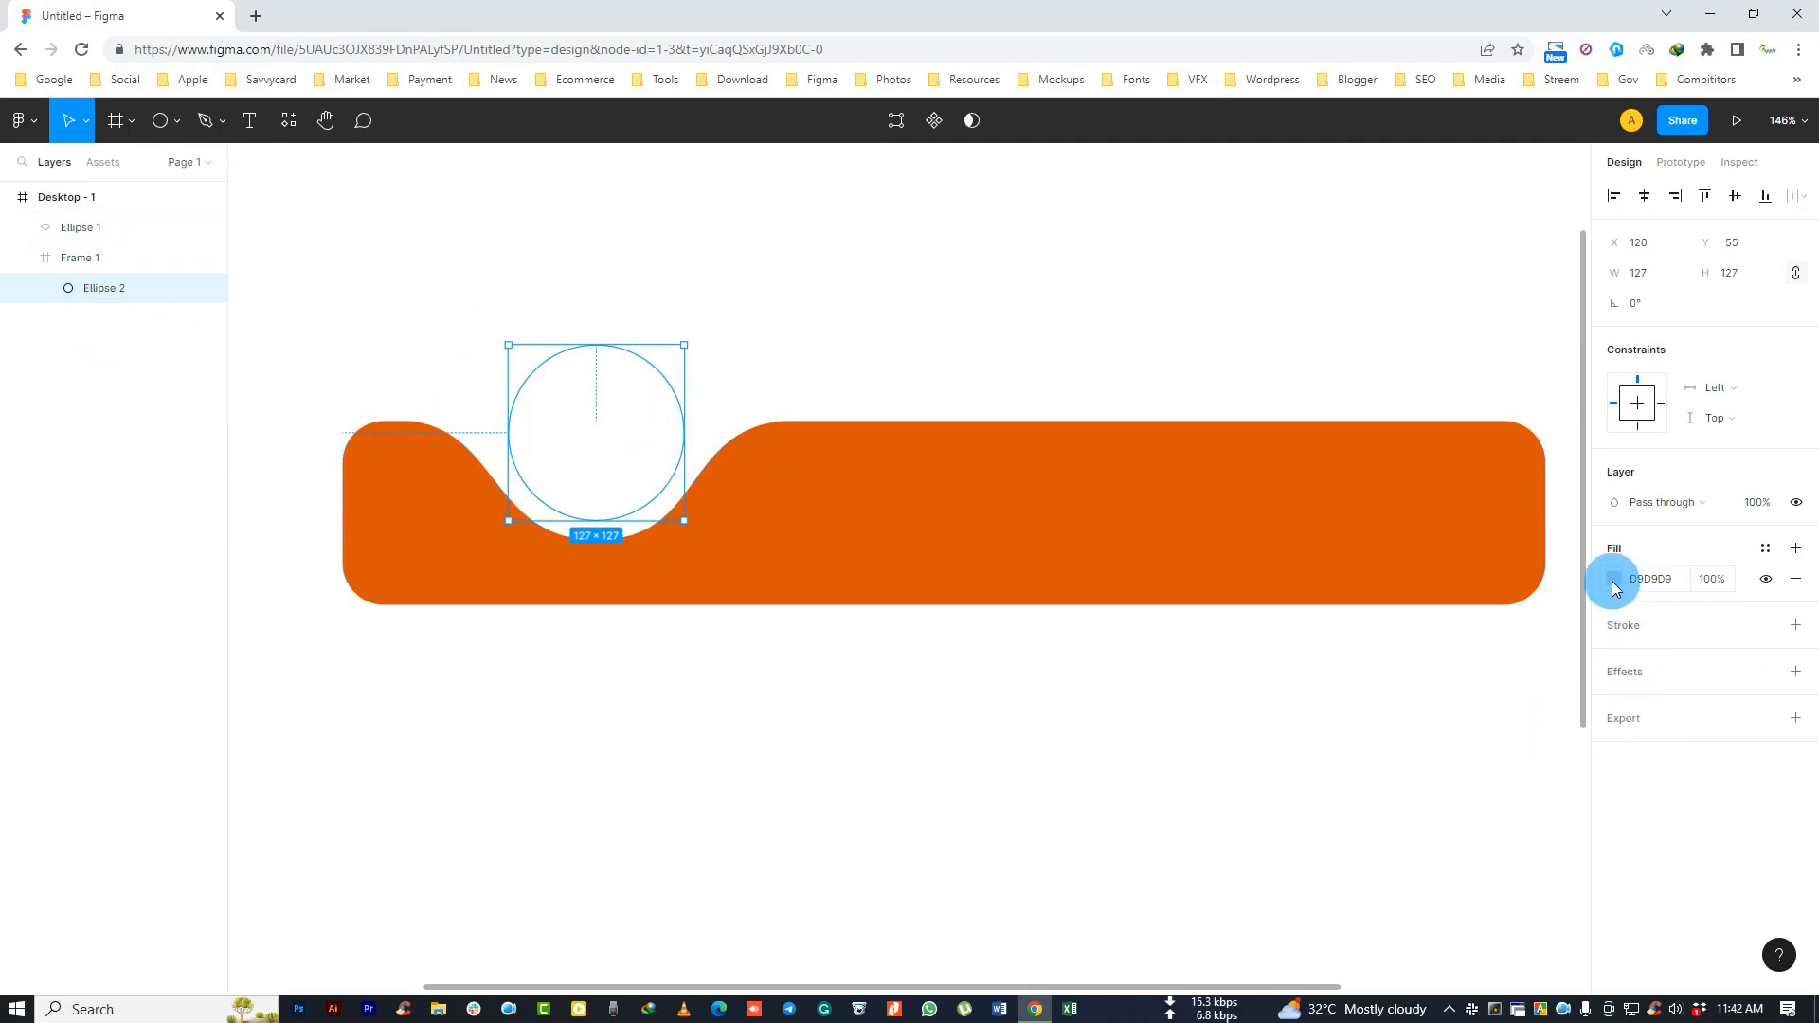
left_click(1614, 580)
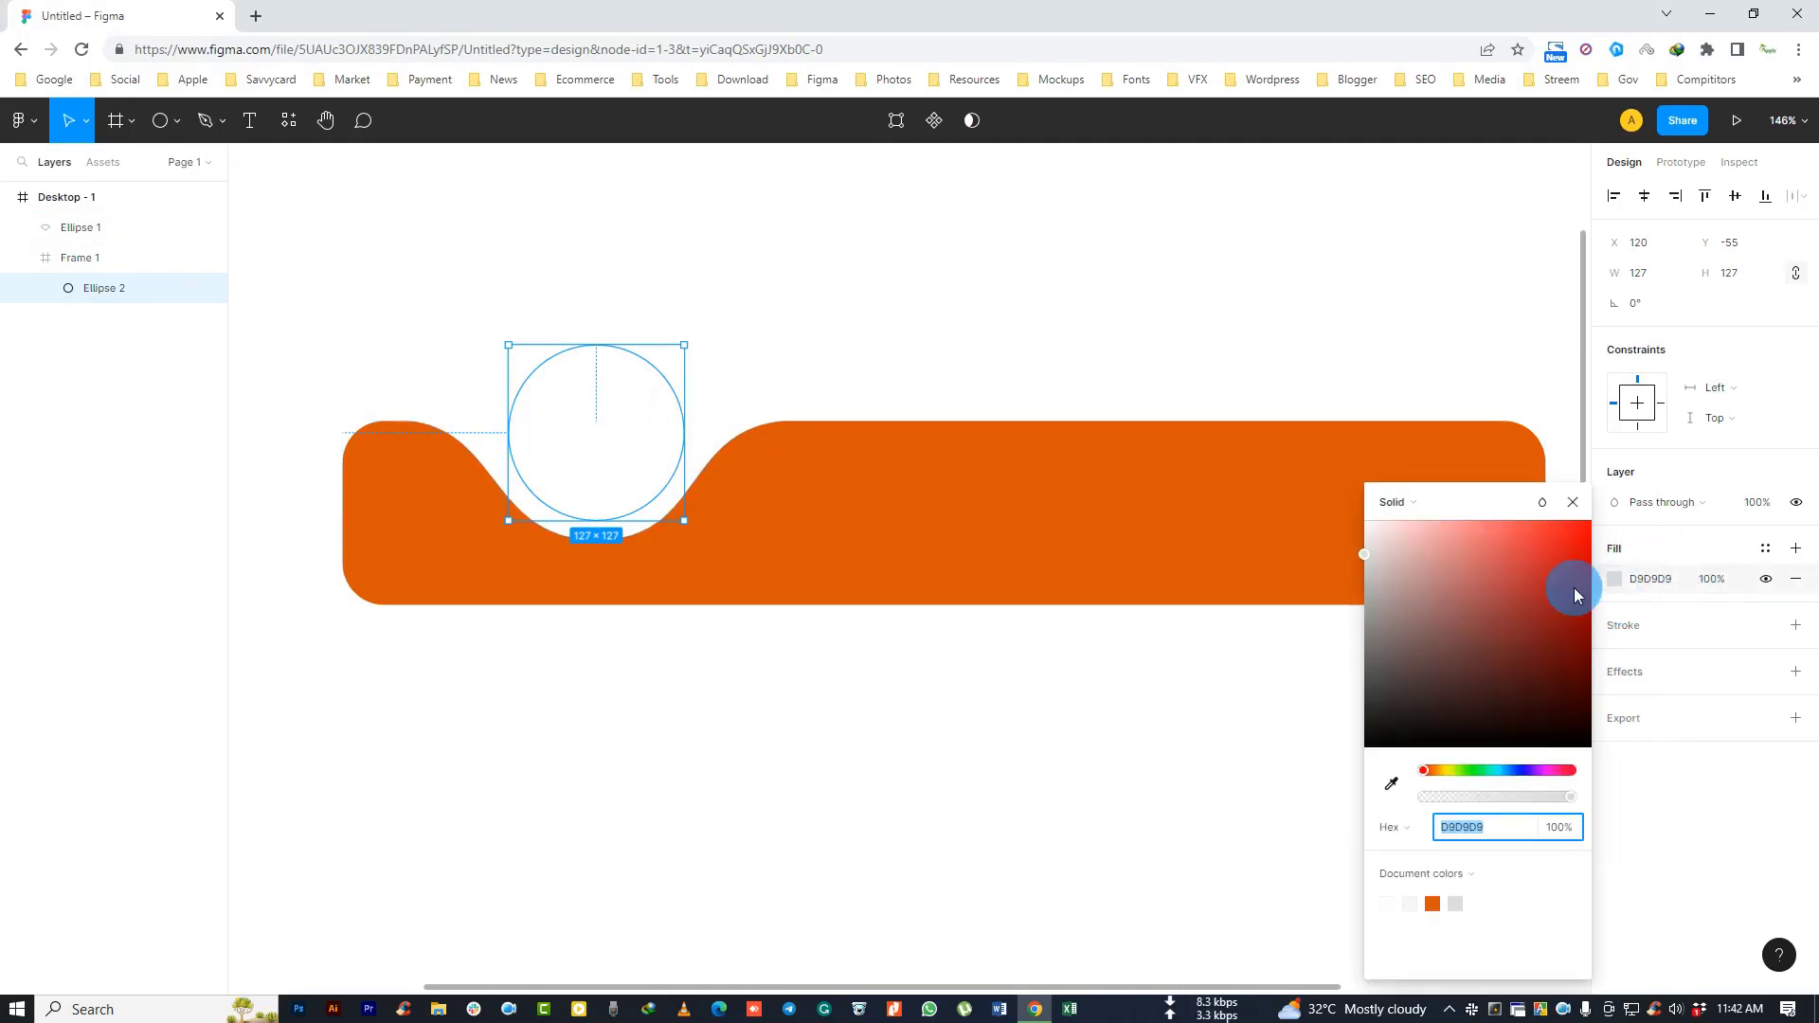
left_click(1390, 783)
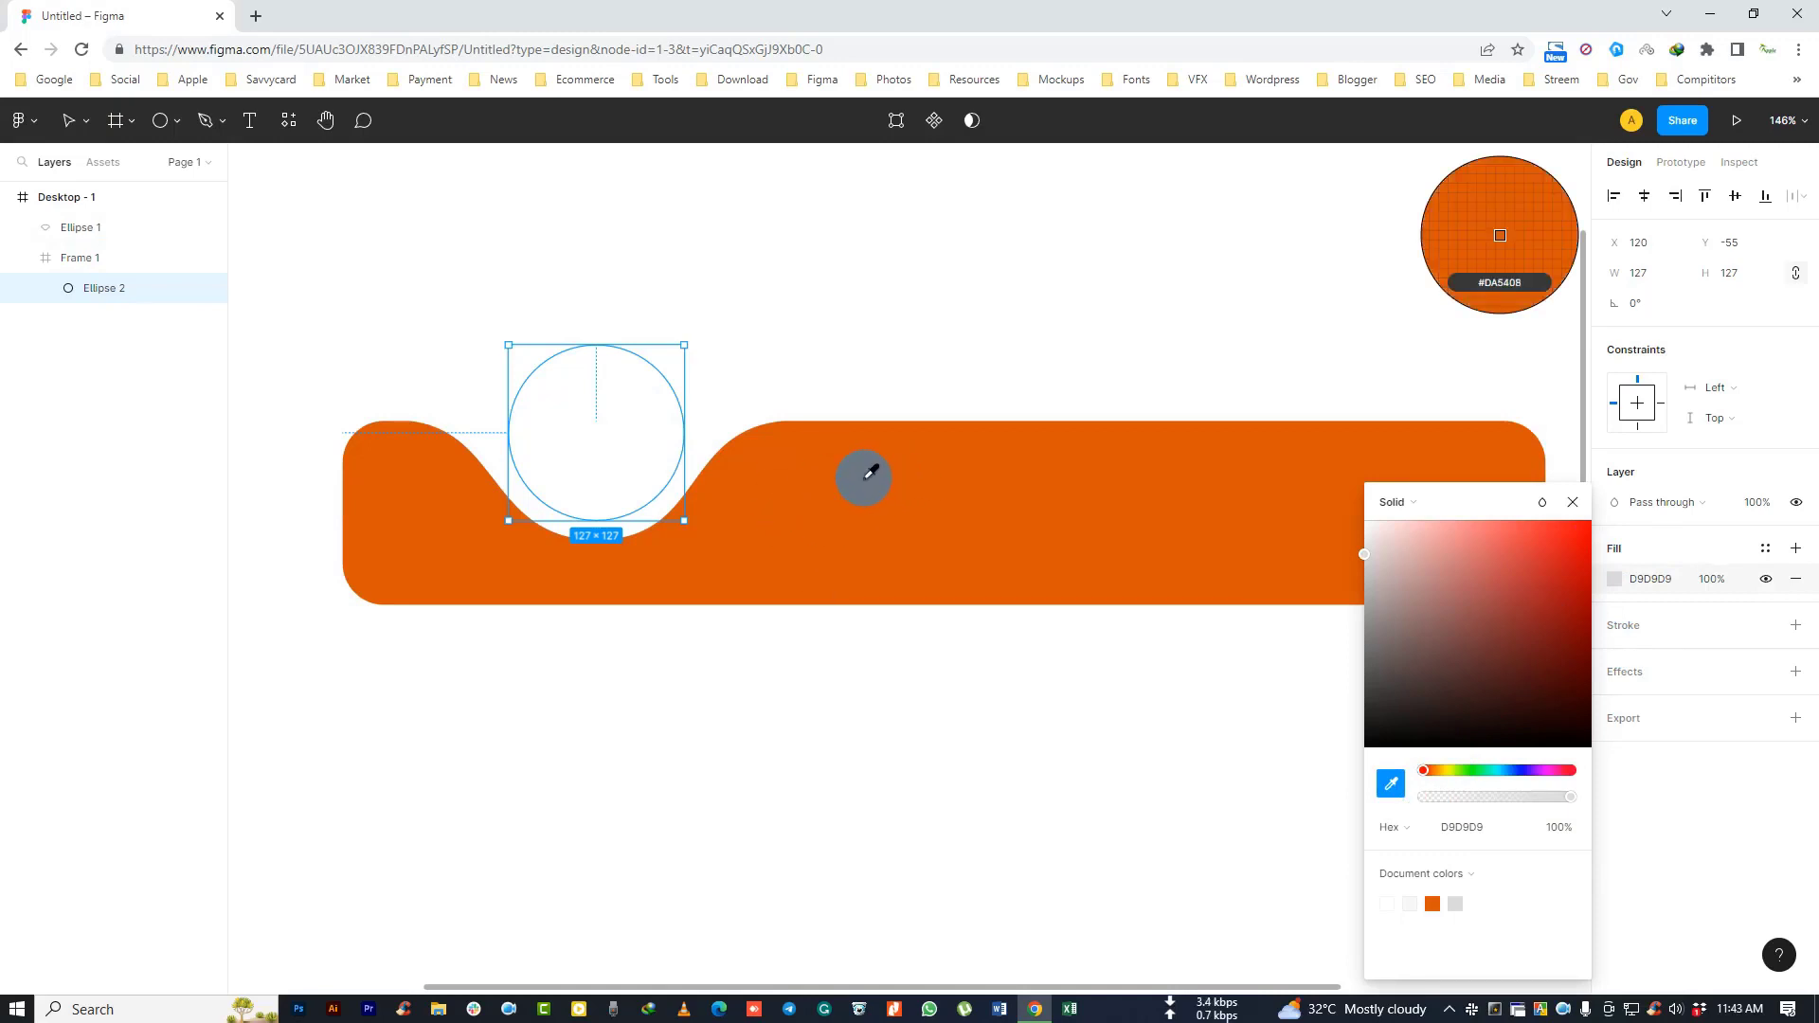
left_click(973, 519)
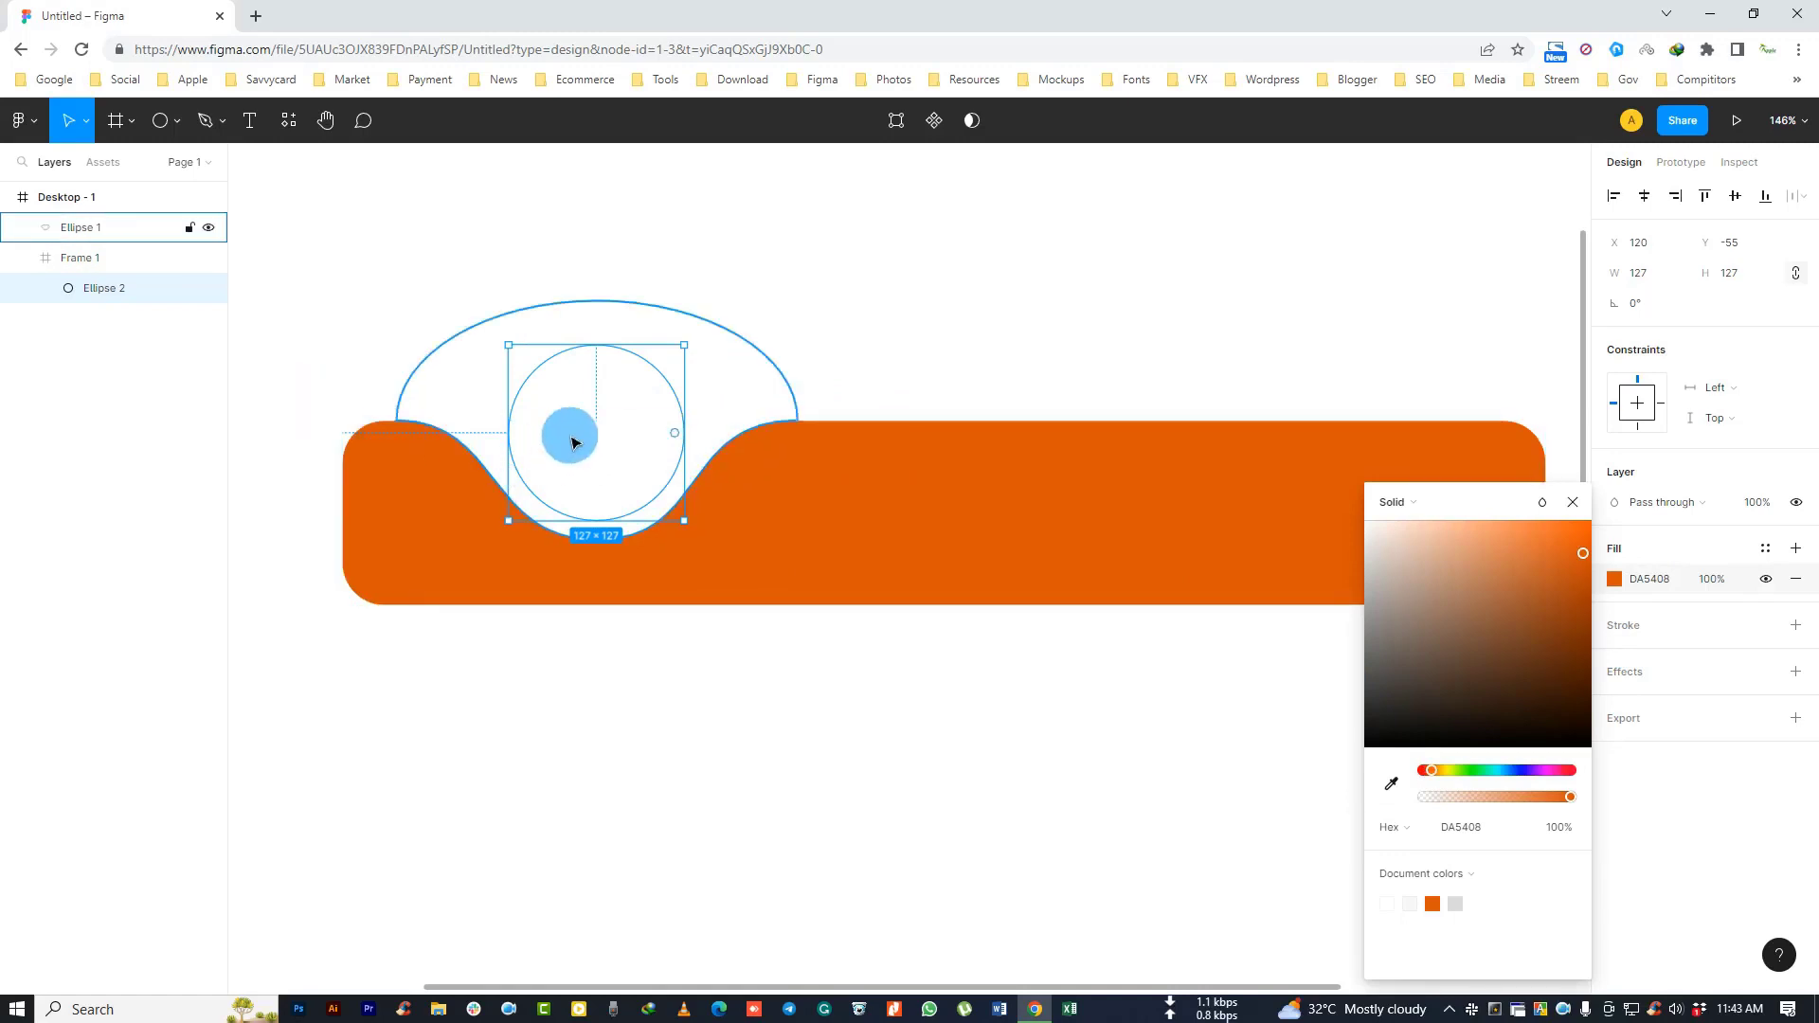
left_click(431, 389)
Step: Move Ellipse 2 above Ellipse 1 in the layer order
left_click(288, 314)
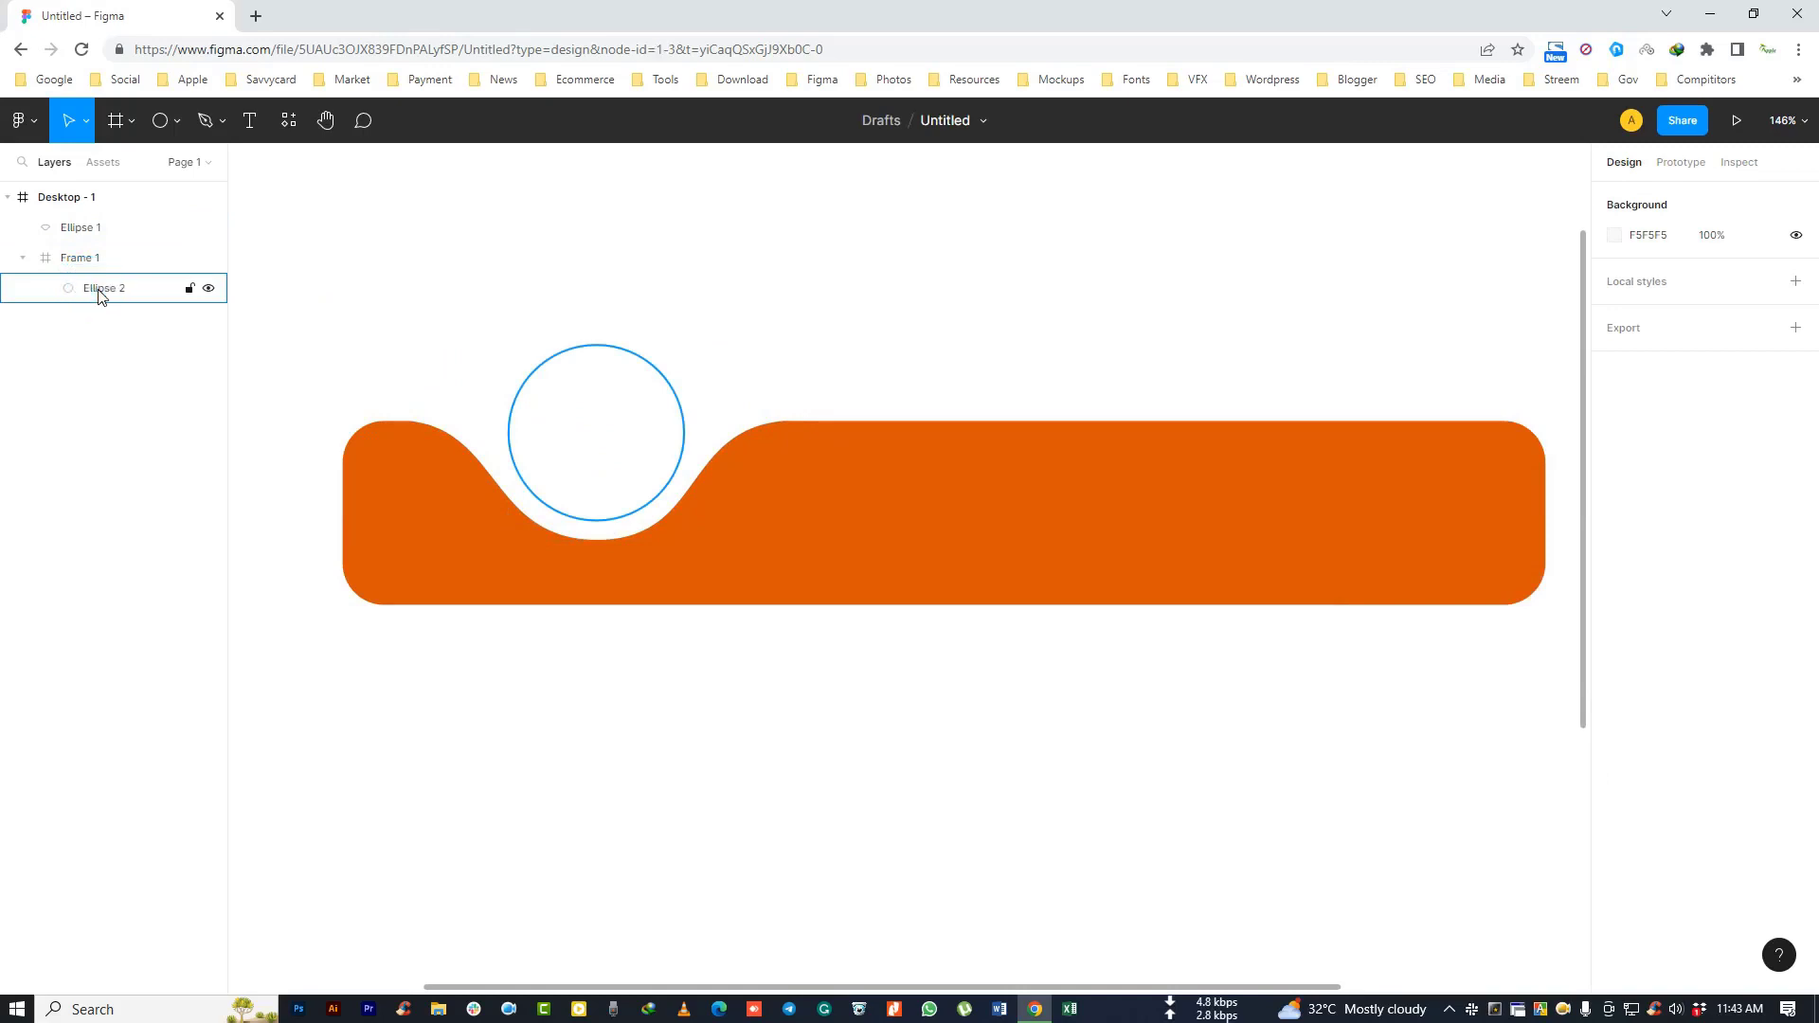
left_click_drag(95, 292, 93, 225)
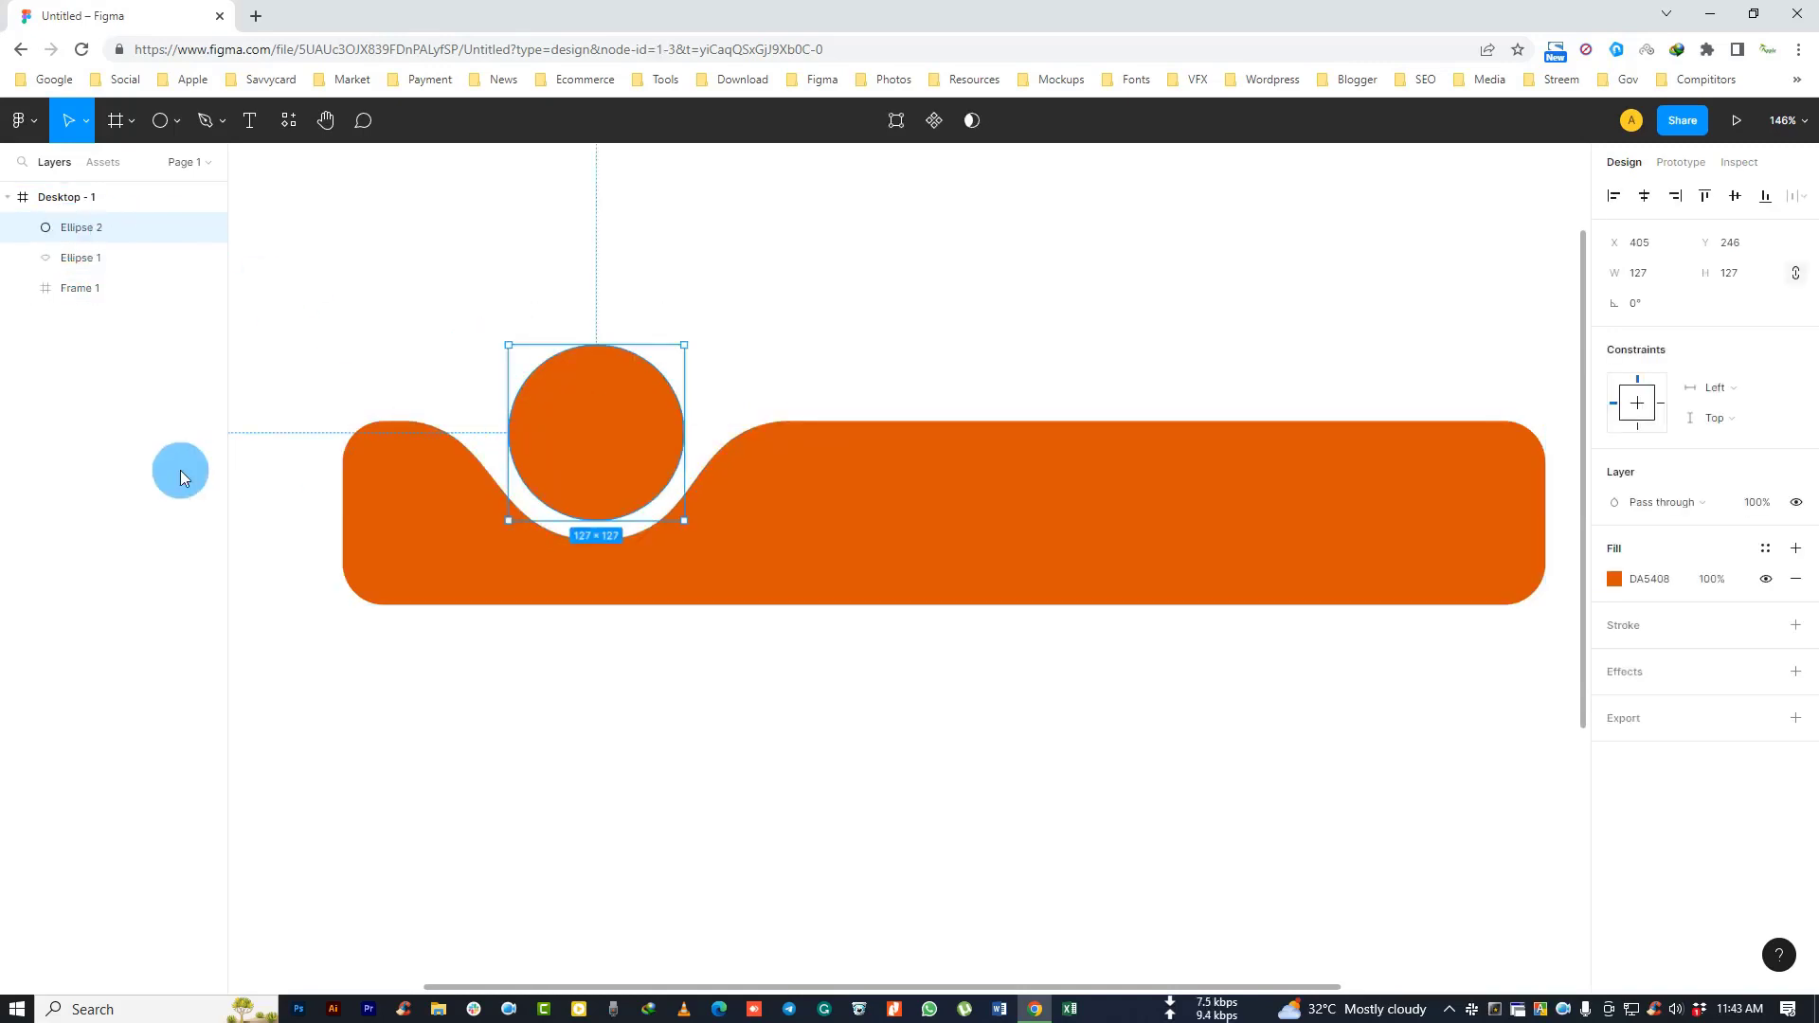
left_click(288, 676)
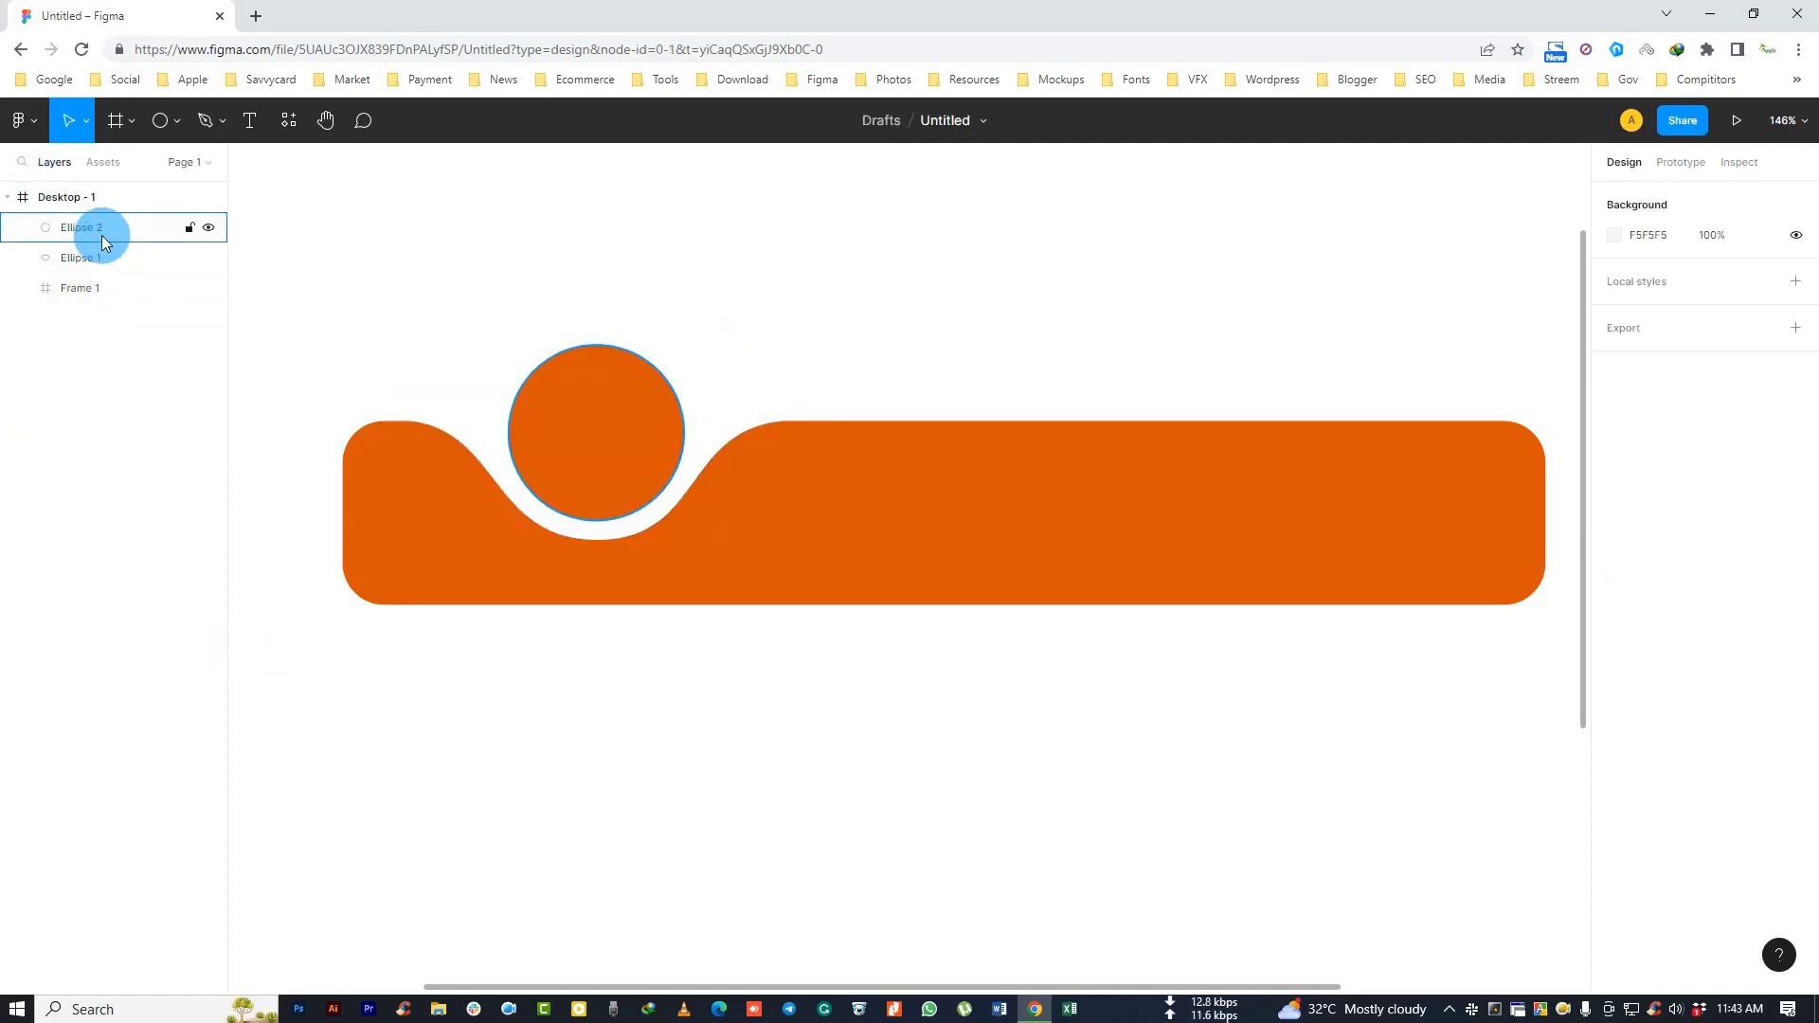
left_click(582, 421)
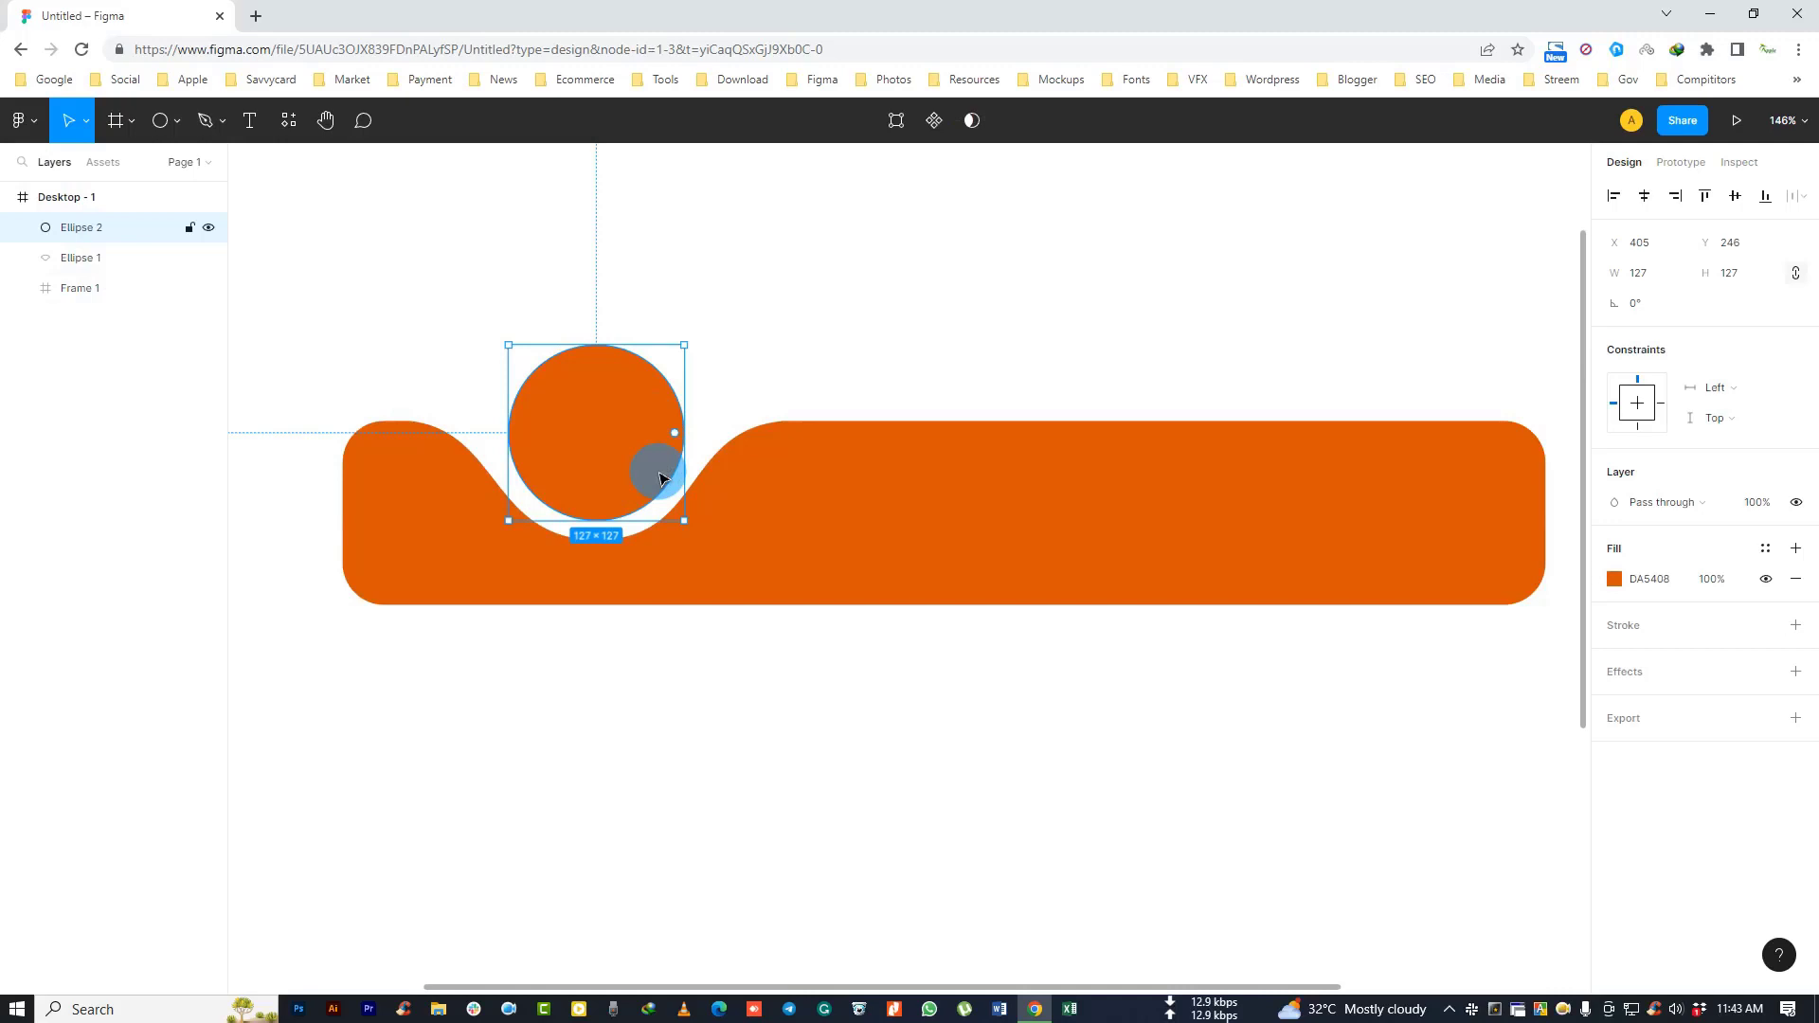
left_click(775, 709)
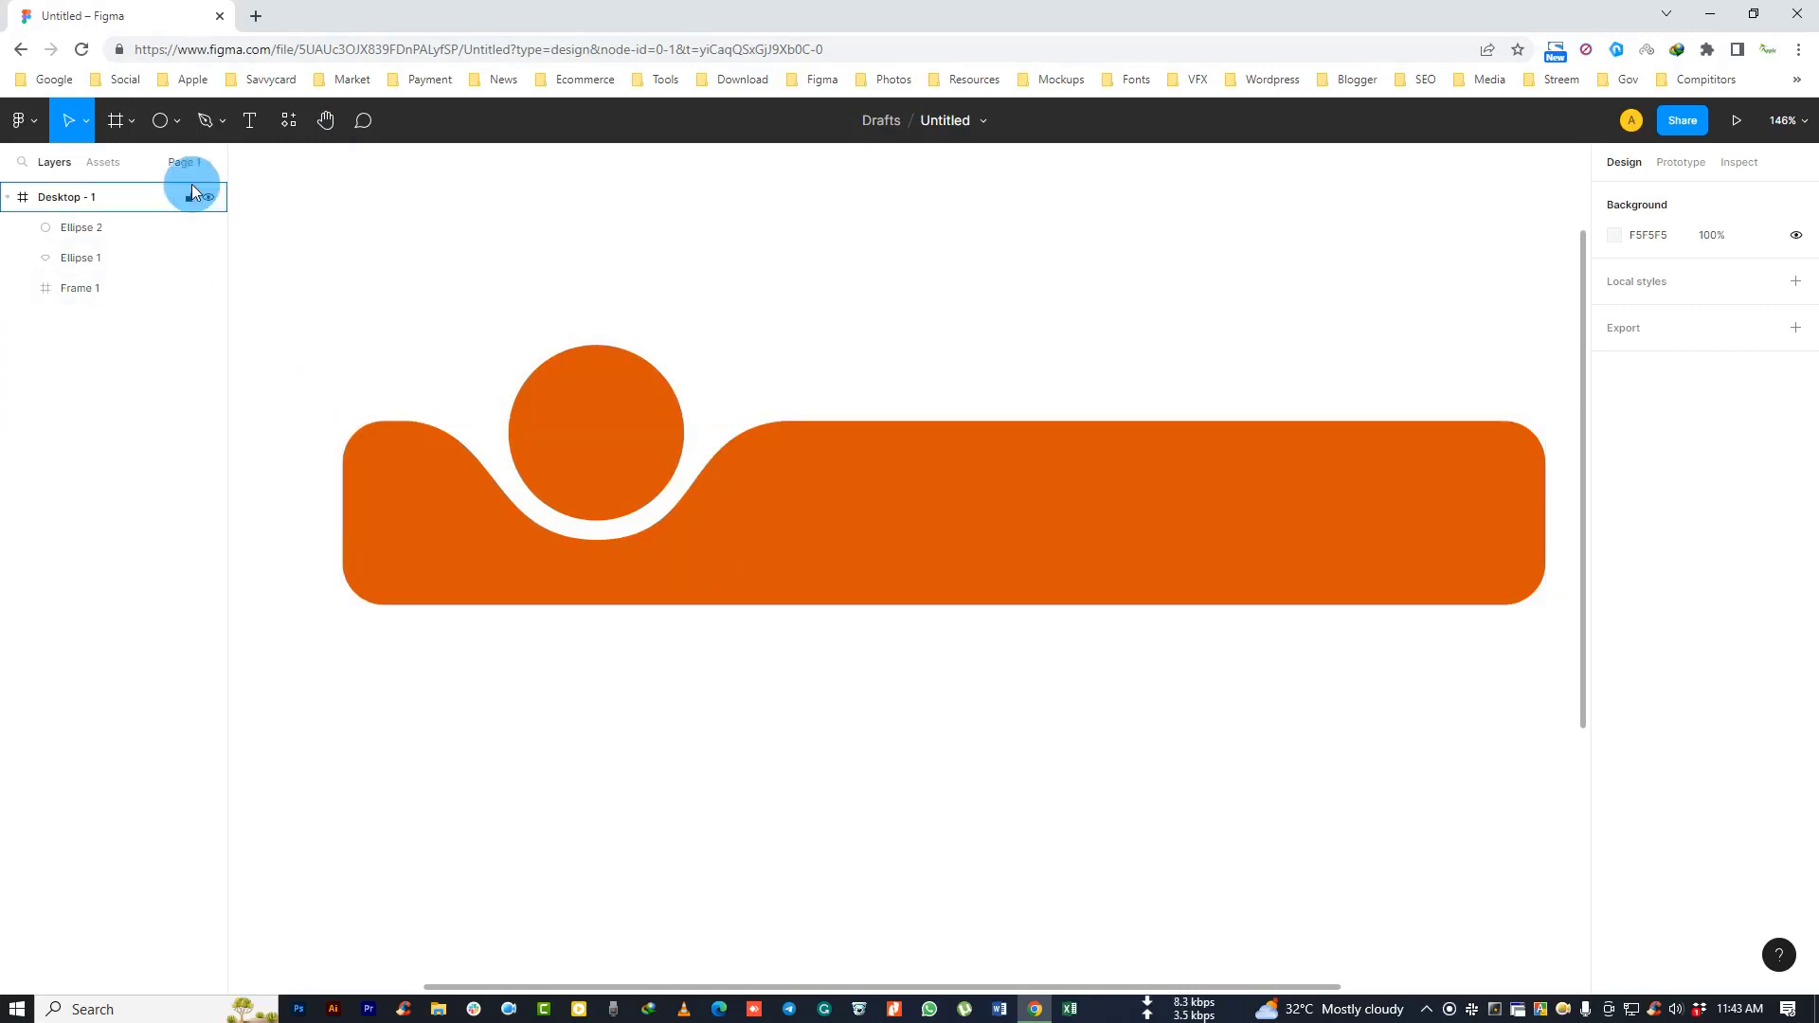
left_click(44, 128)
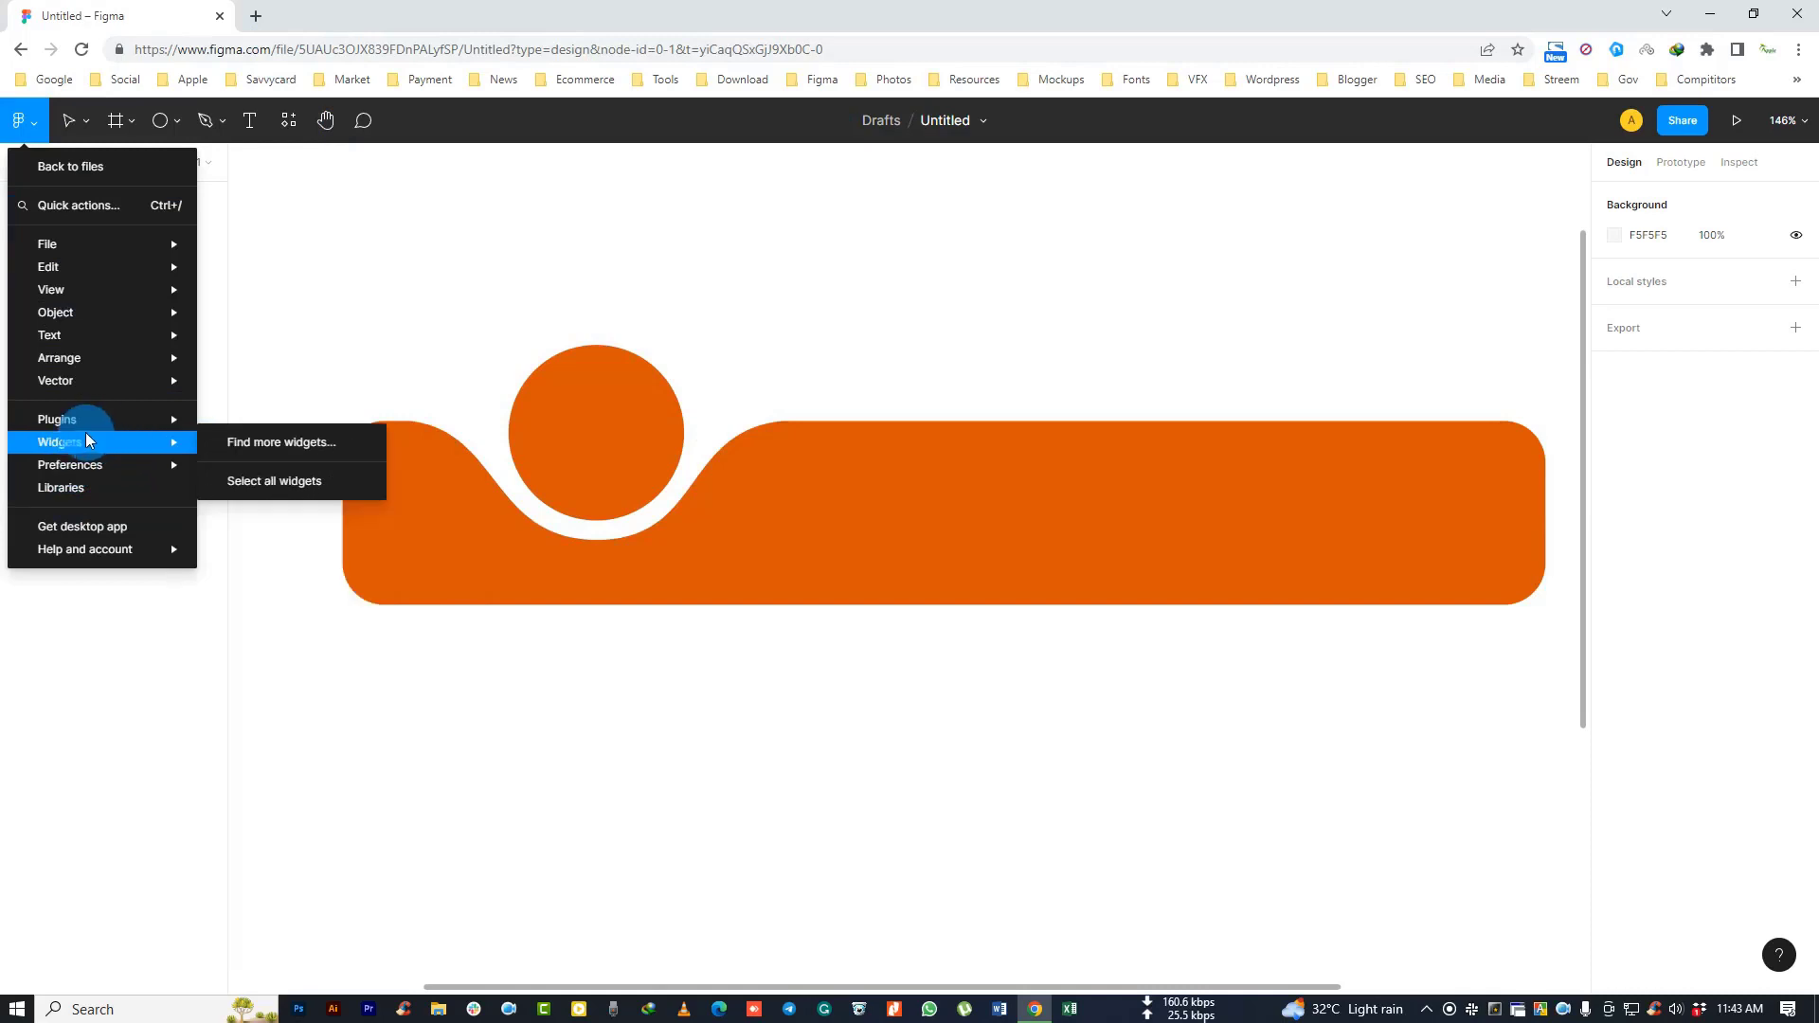
Step: Find the Iconduck plugin among community plugins, run it, and rerun it with Ctrl+Alt+P
mouse_move(57, 418)
left_click(253, 447)
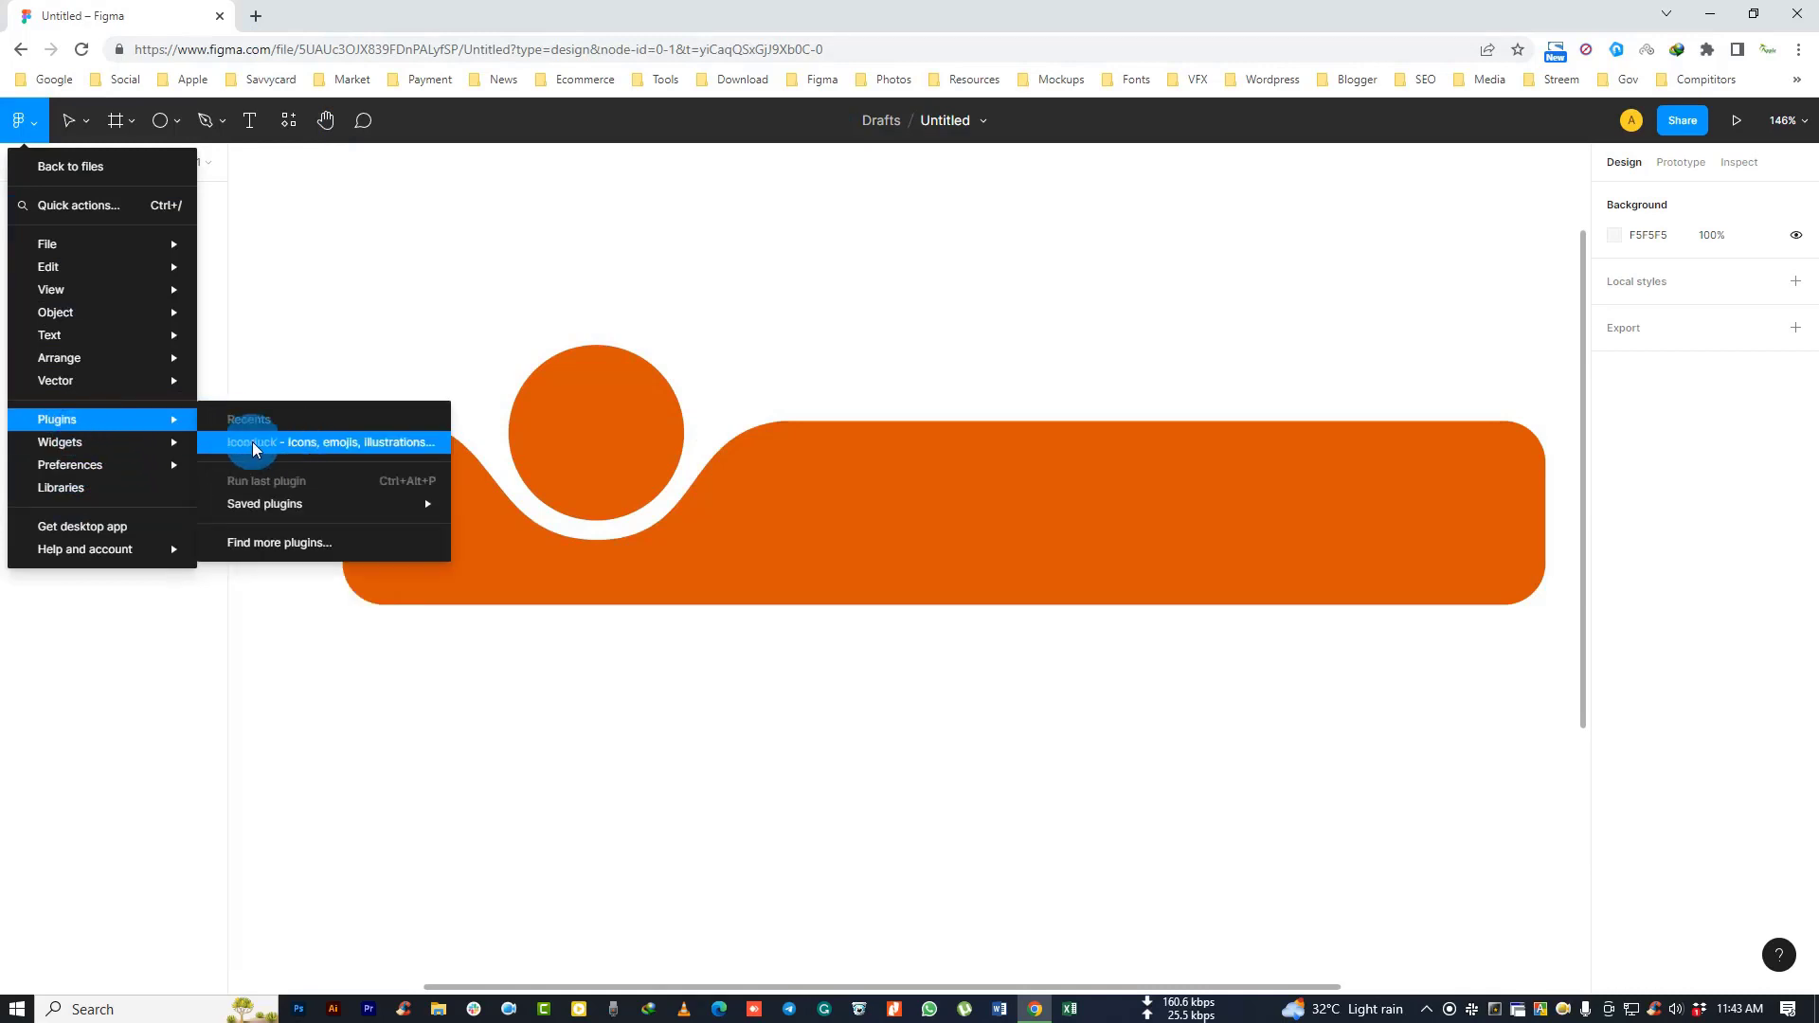
left_click(300, 555)
left_click(385, 229)
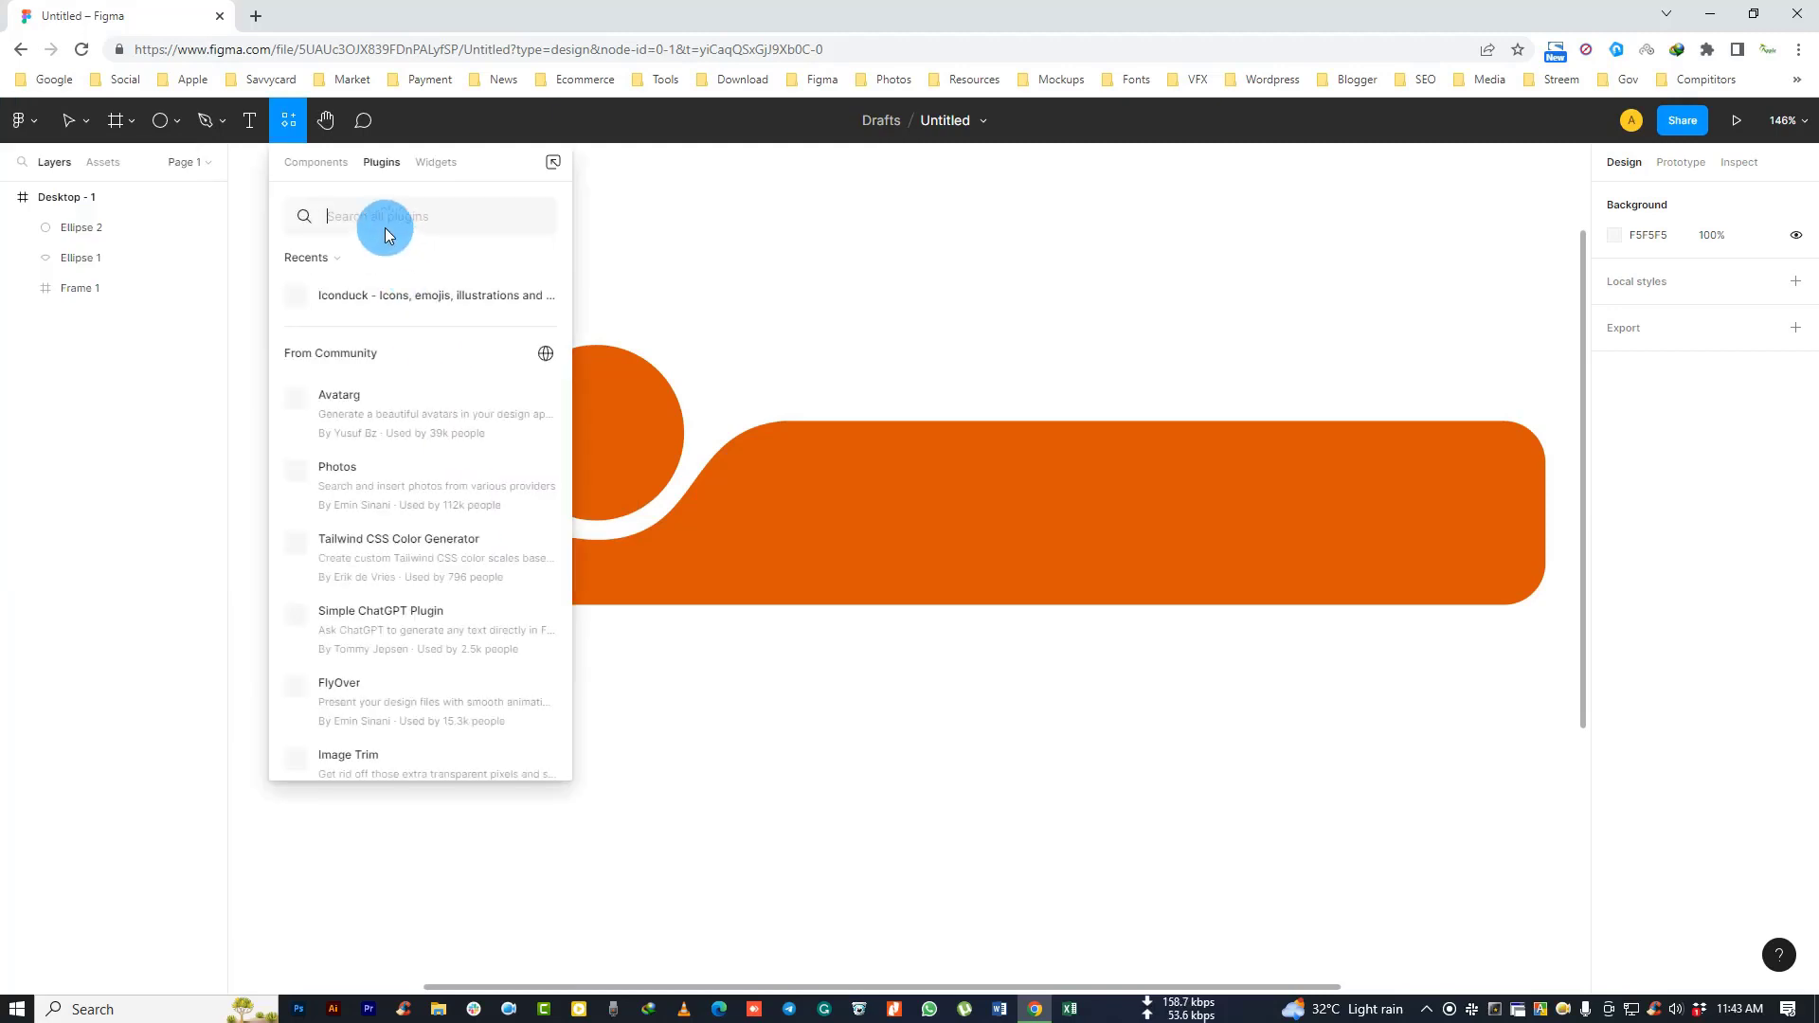
left_click(388, 299)
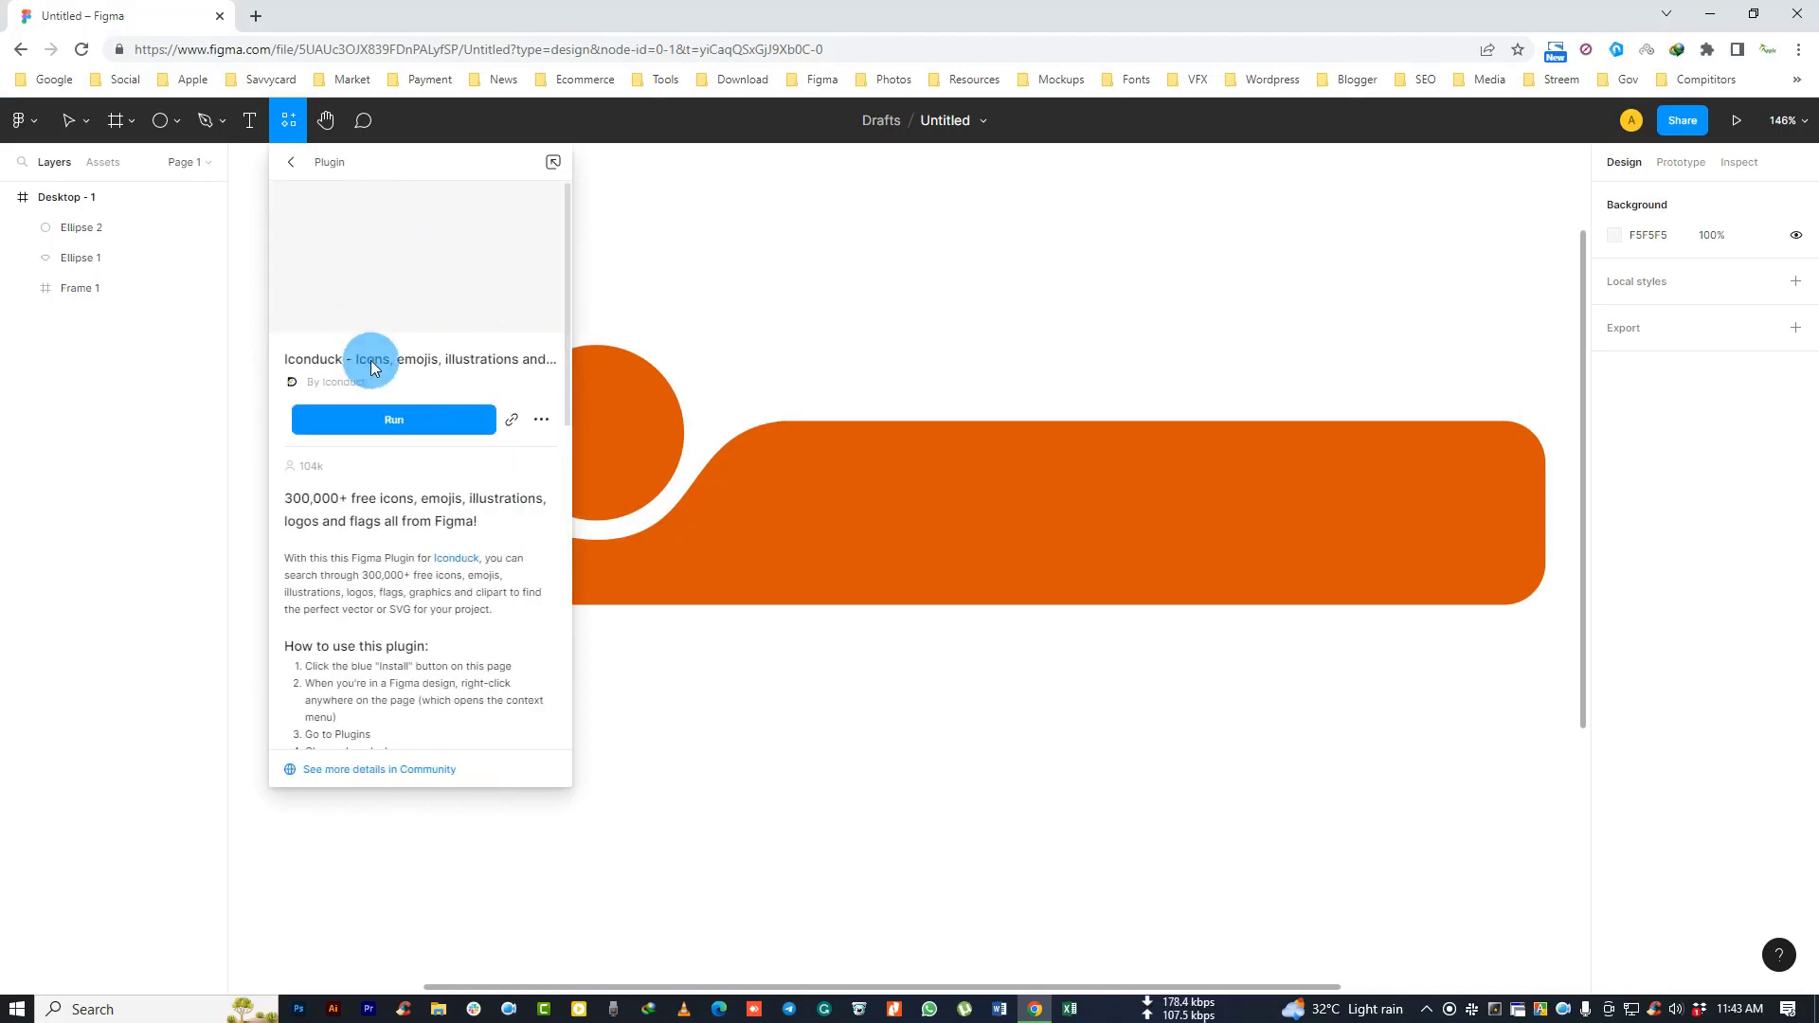
left_click(372, 429)
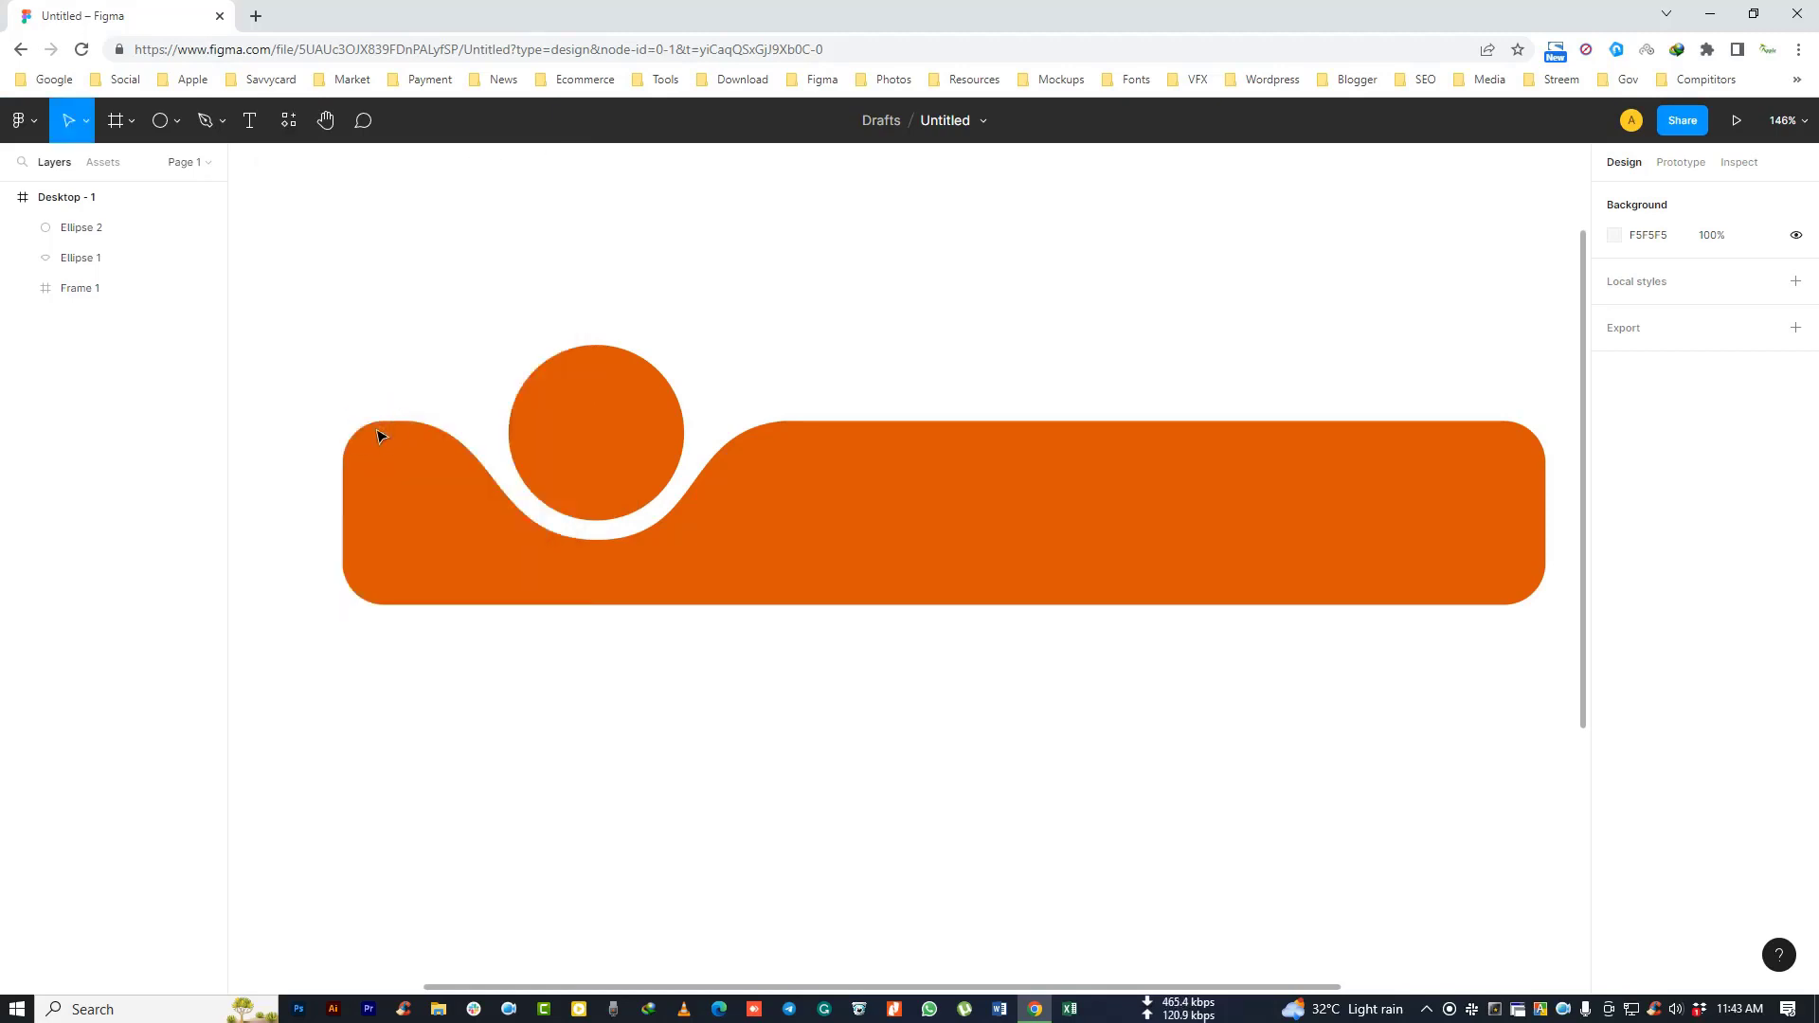
left_click(1068, 370)
left_click(1258, 509)
left_click(1577, 446)
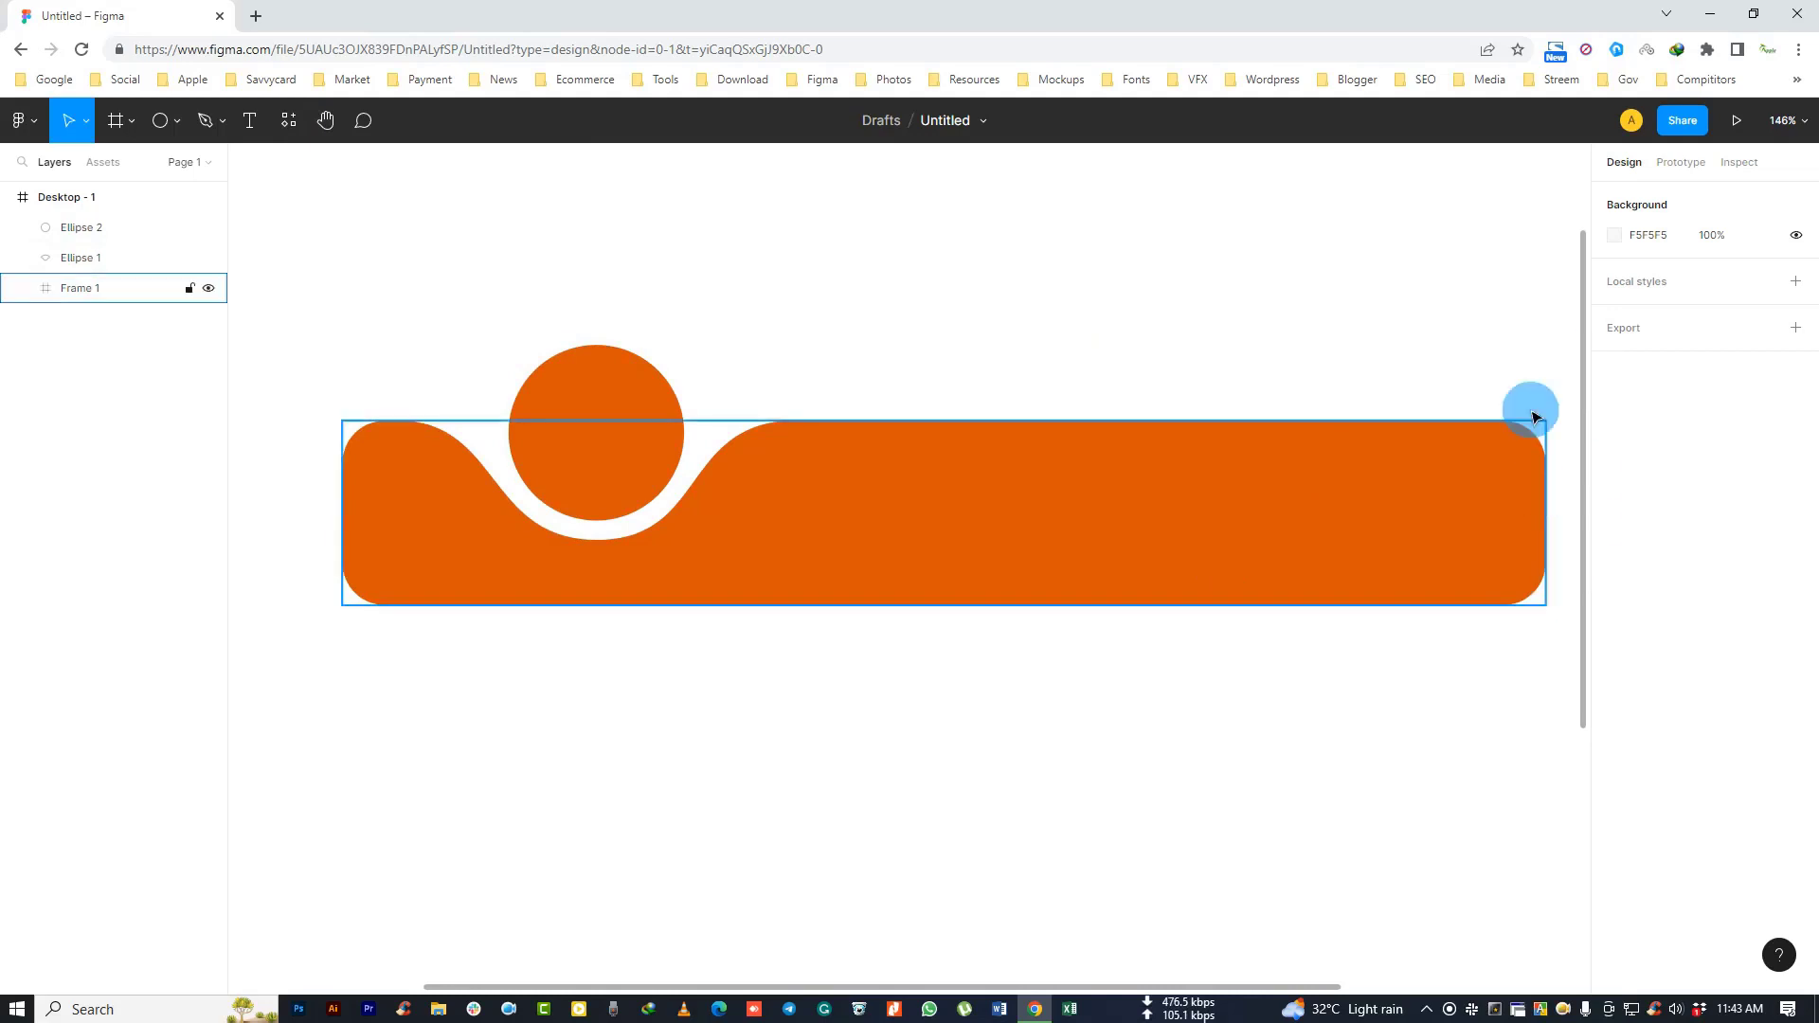
left_click(1337, 437)
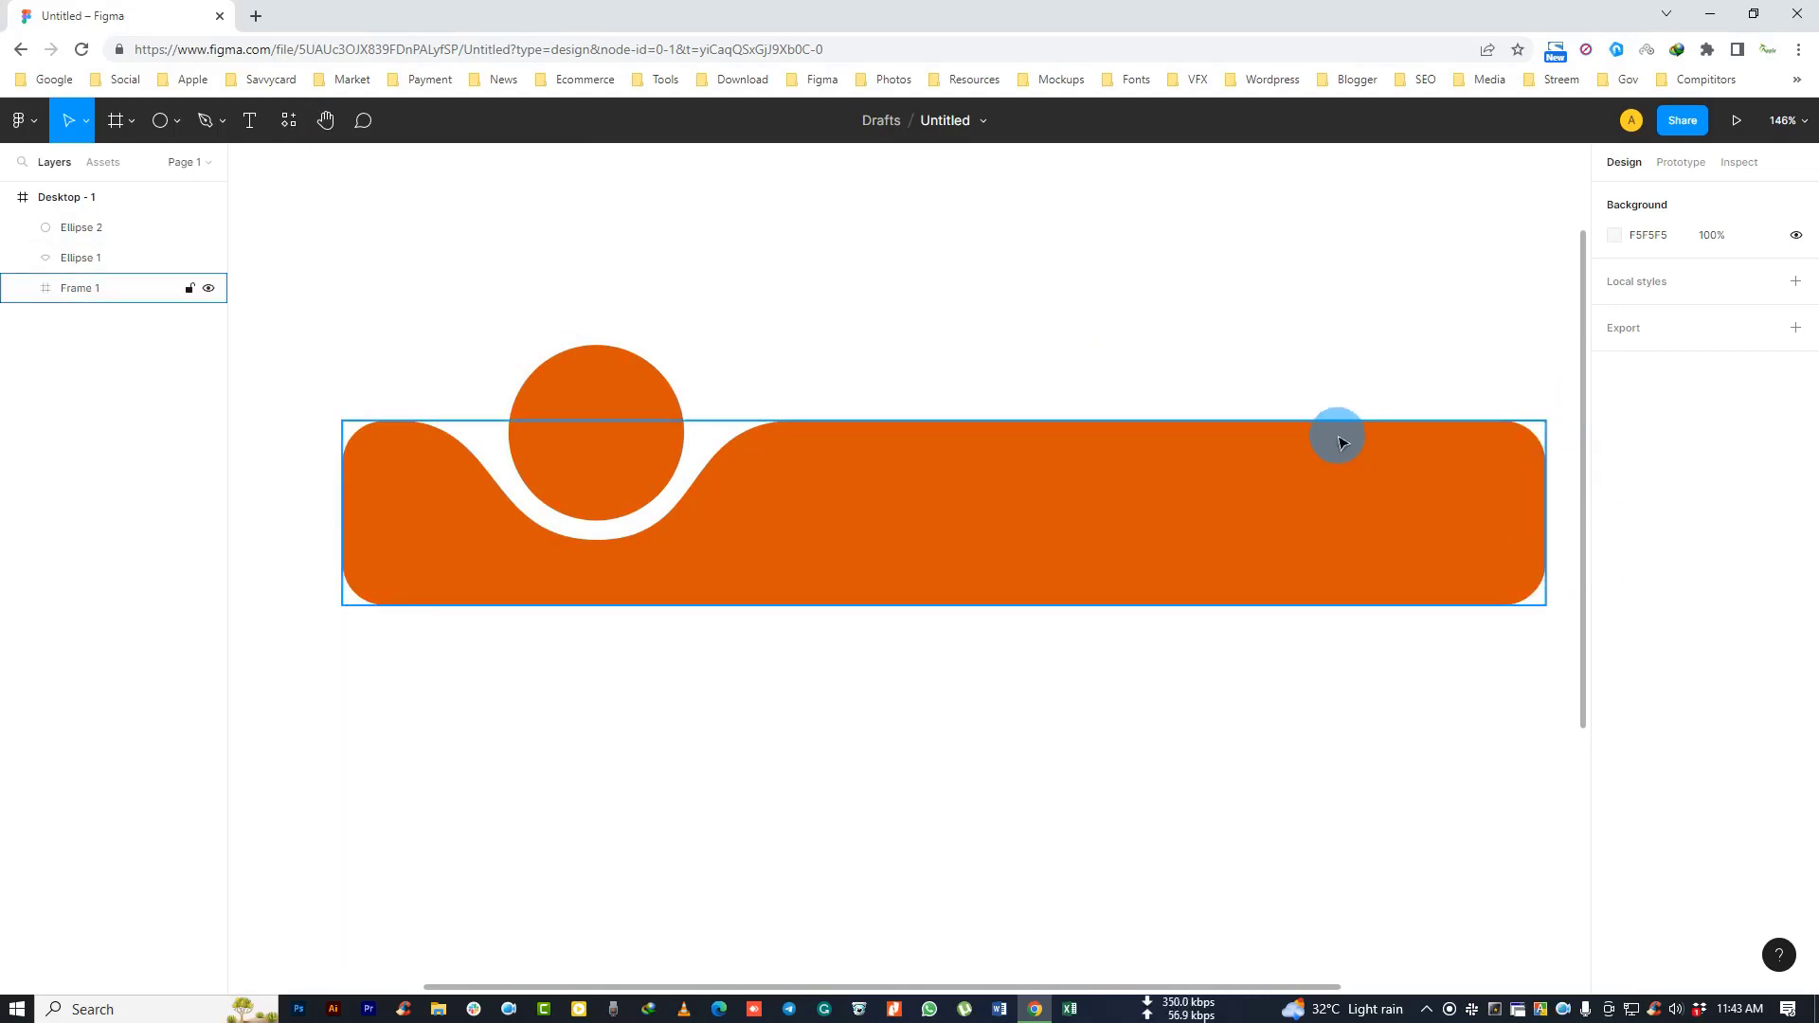
left_click(1113, 276)
key("ctrl+alt+p")
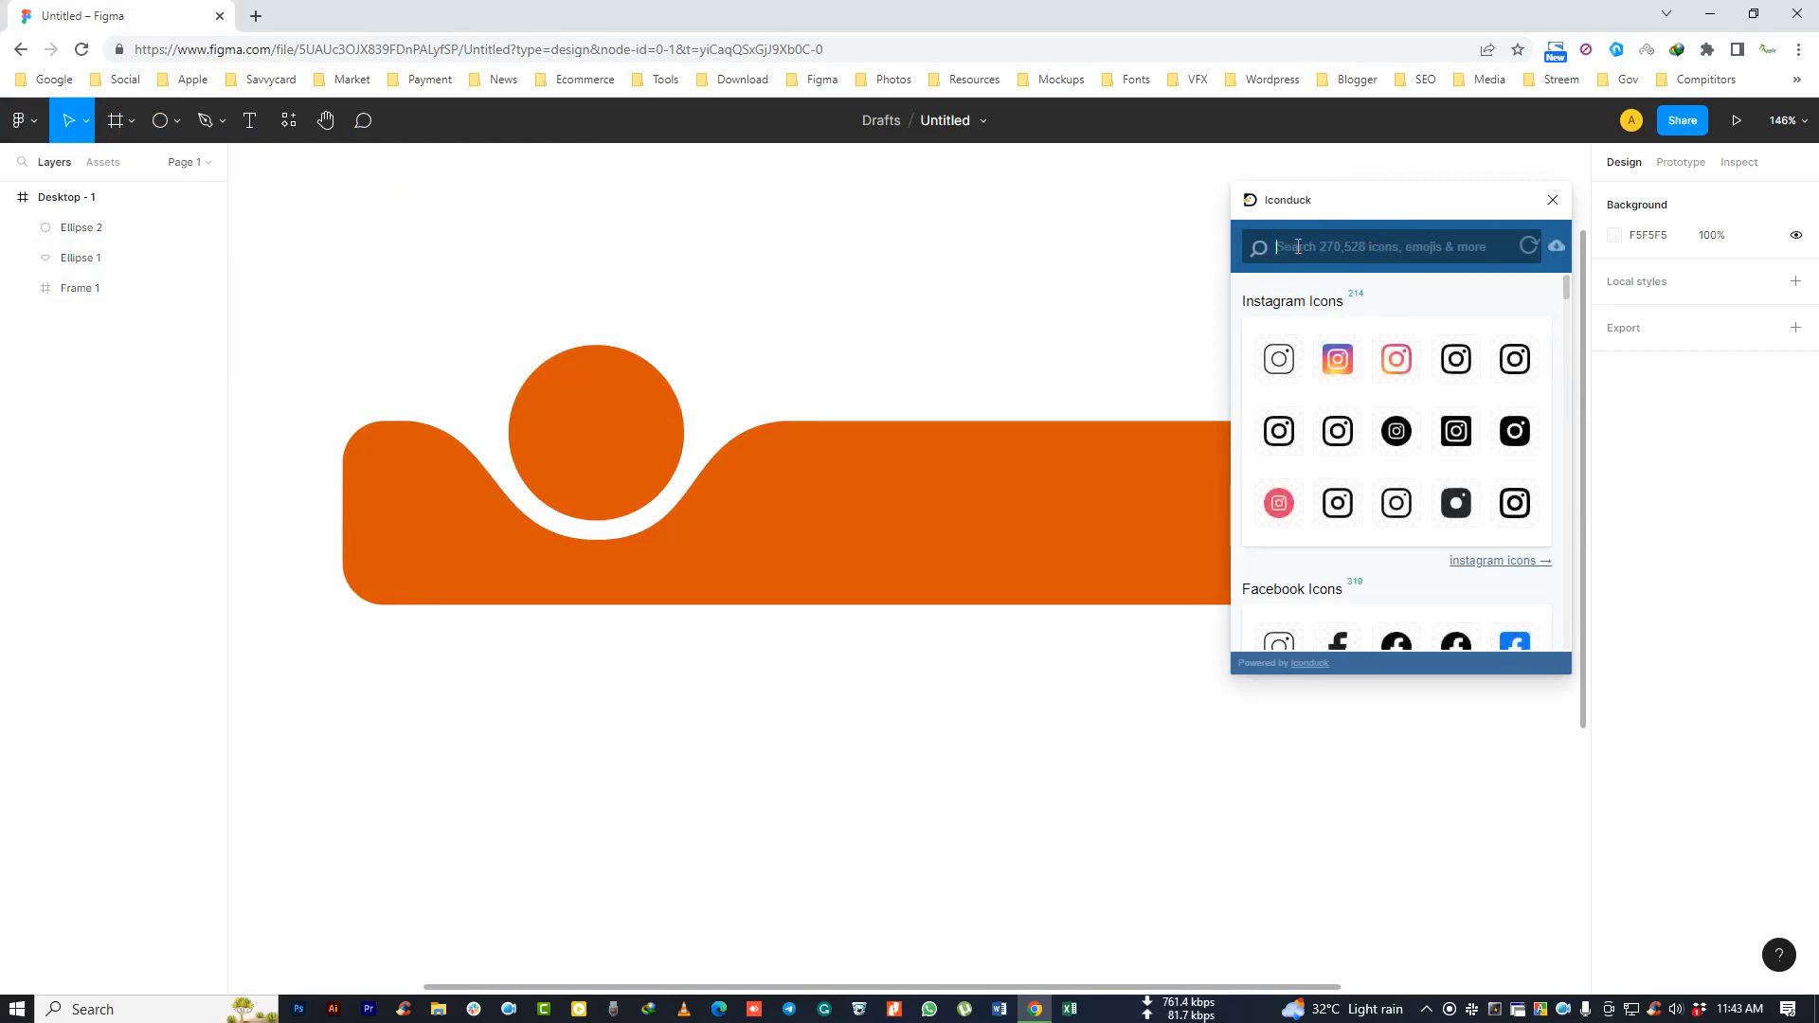
Step: Search Iconduck for 'ho' and place a house icon in Desktop - 1 below the bar
left_click(1356, 248)
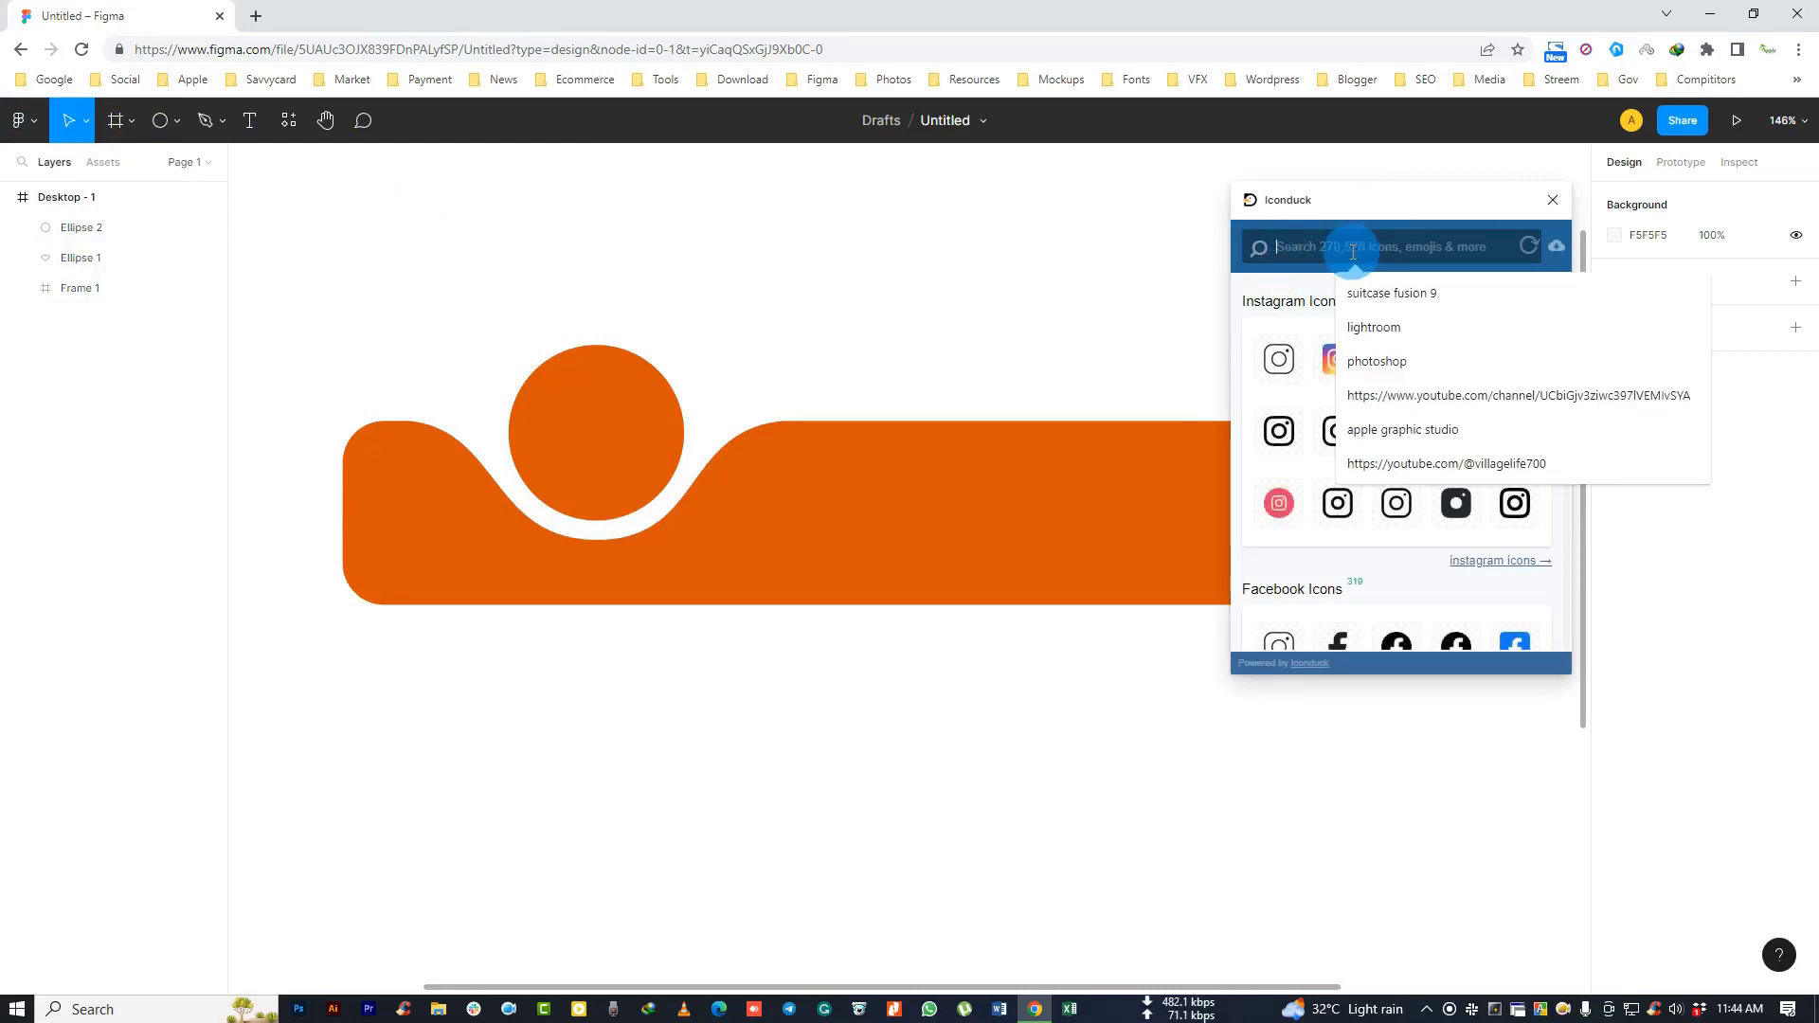
type("home")
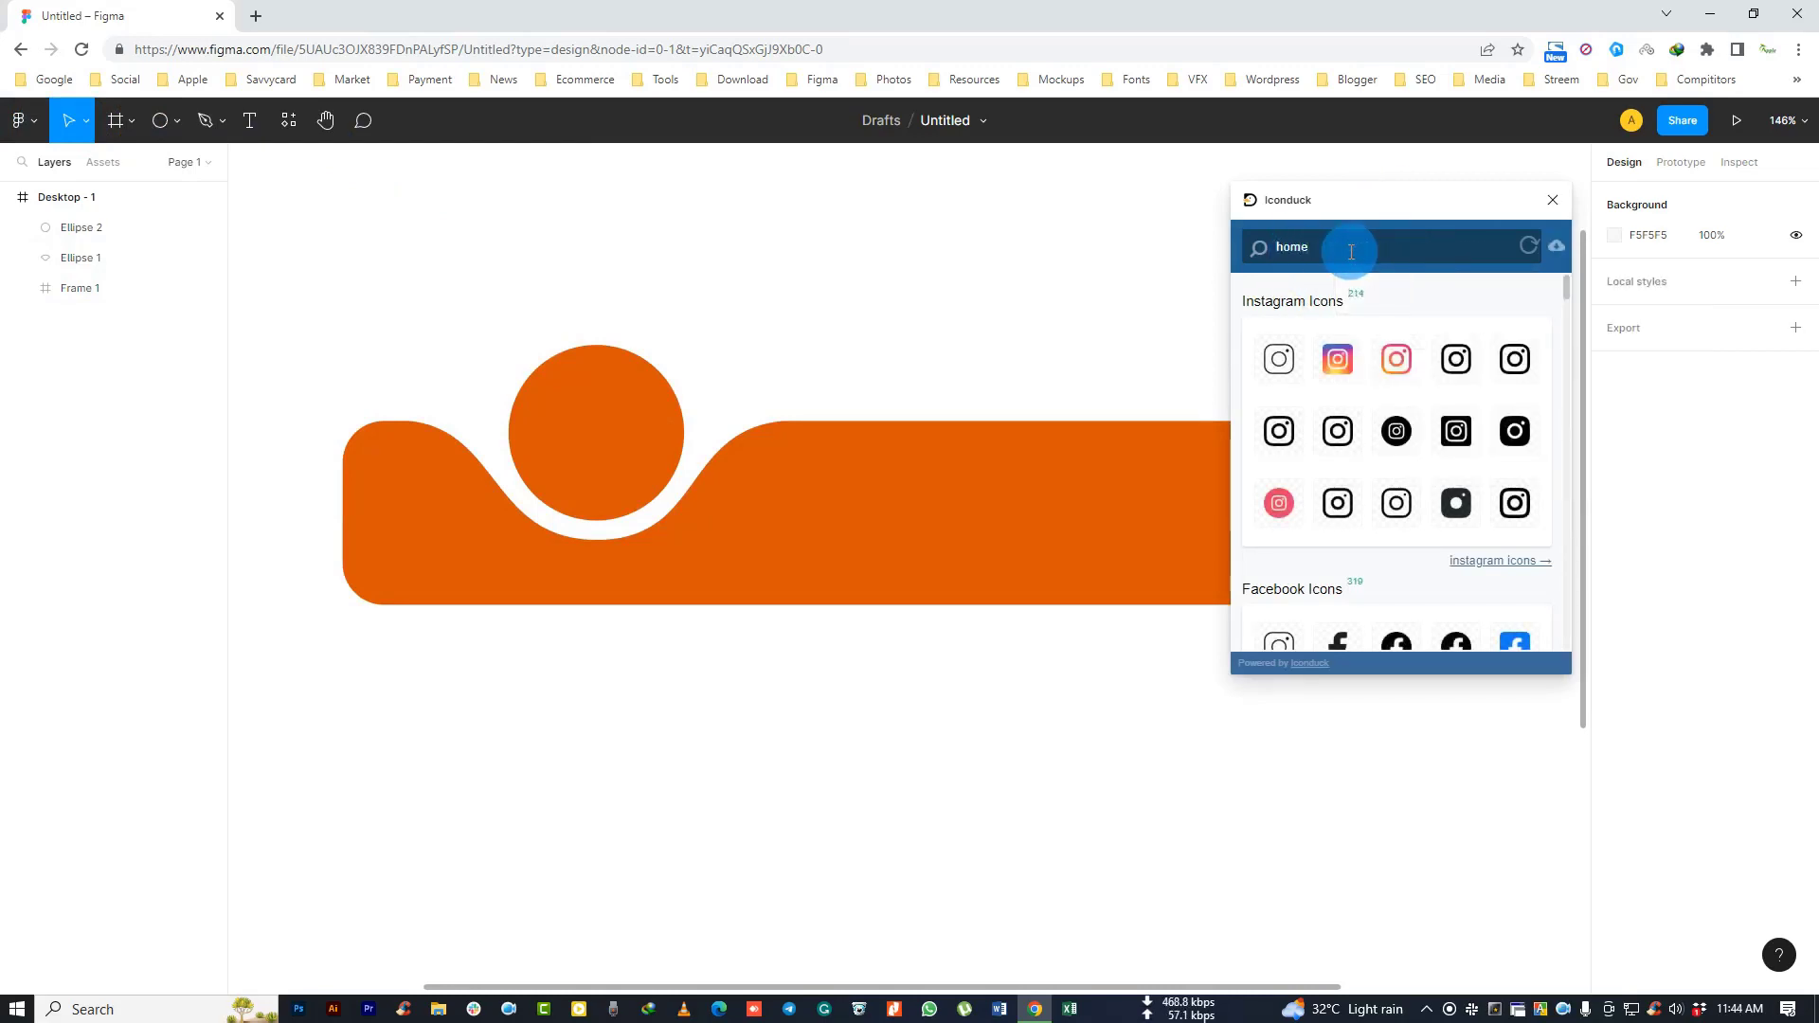
left_click(1529, 246)
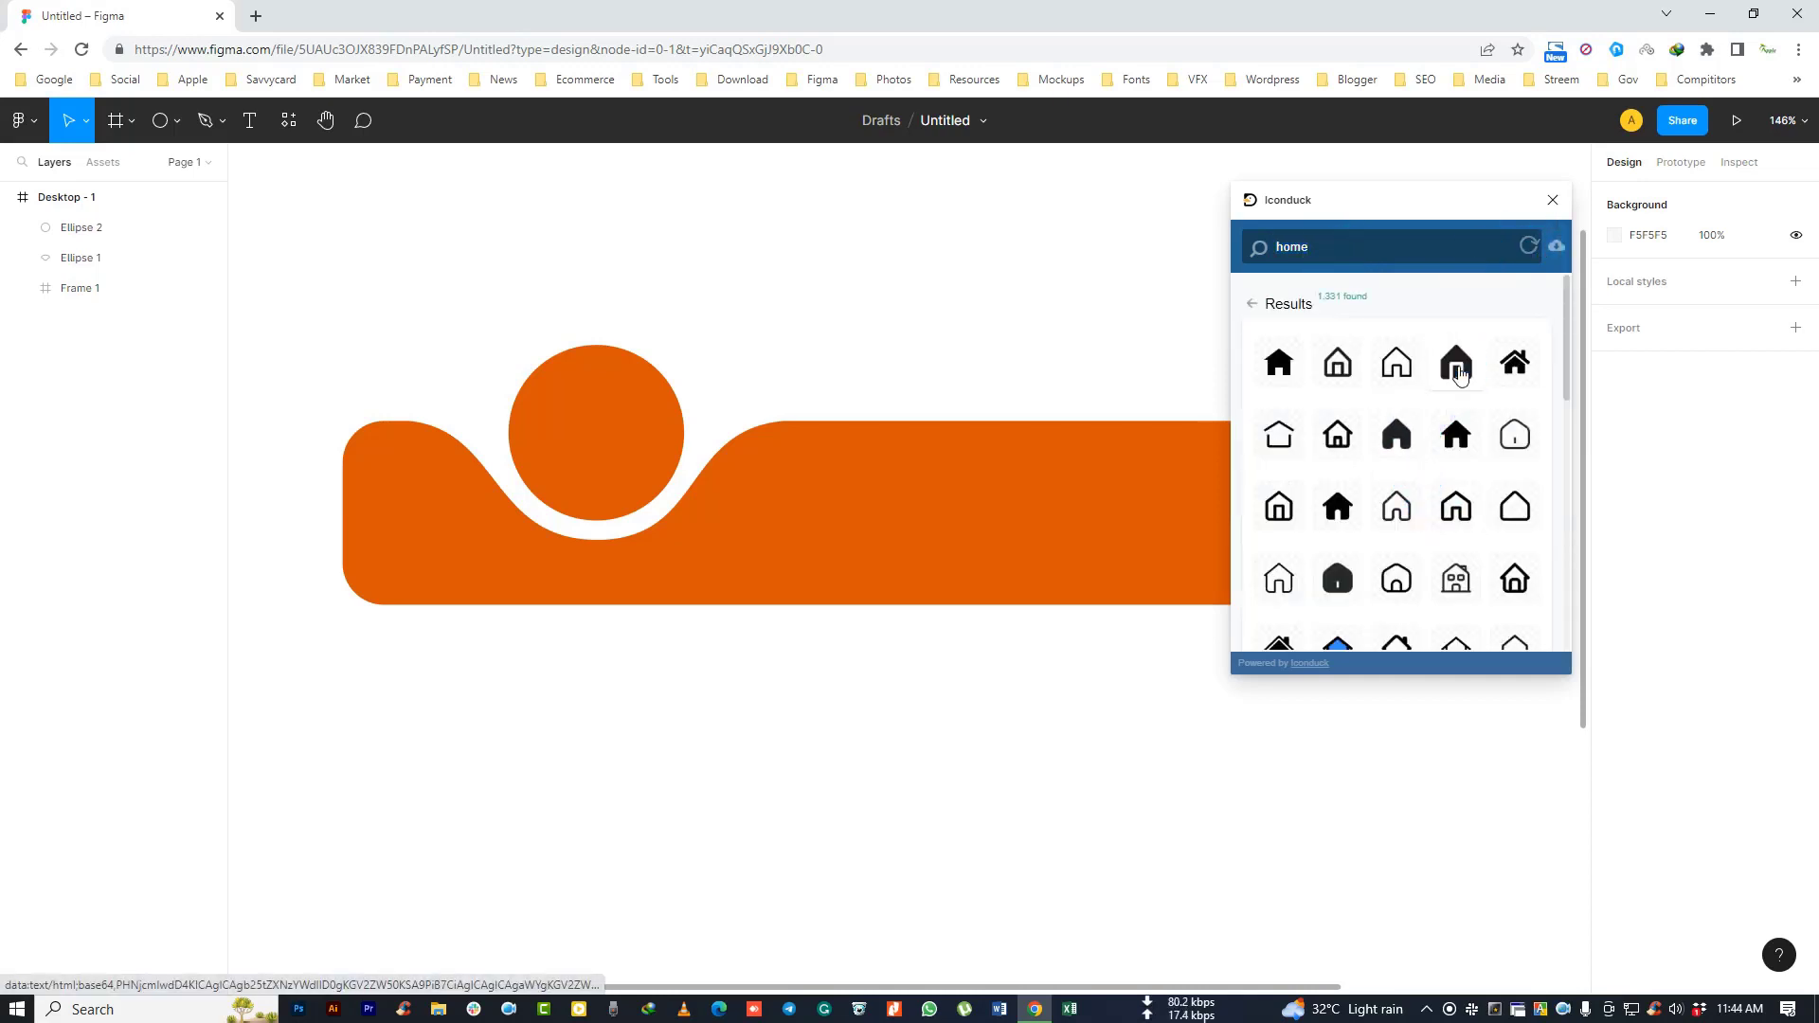
left_click(1456, 363)
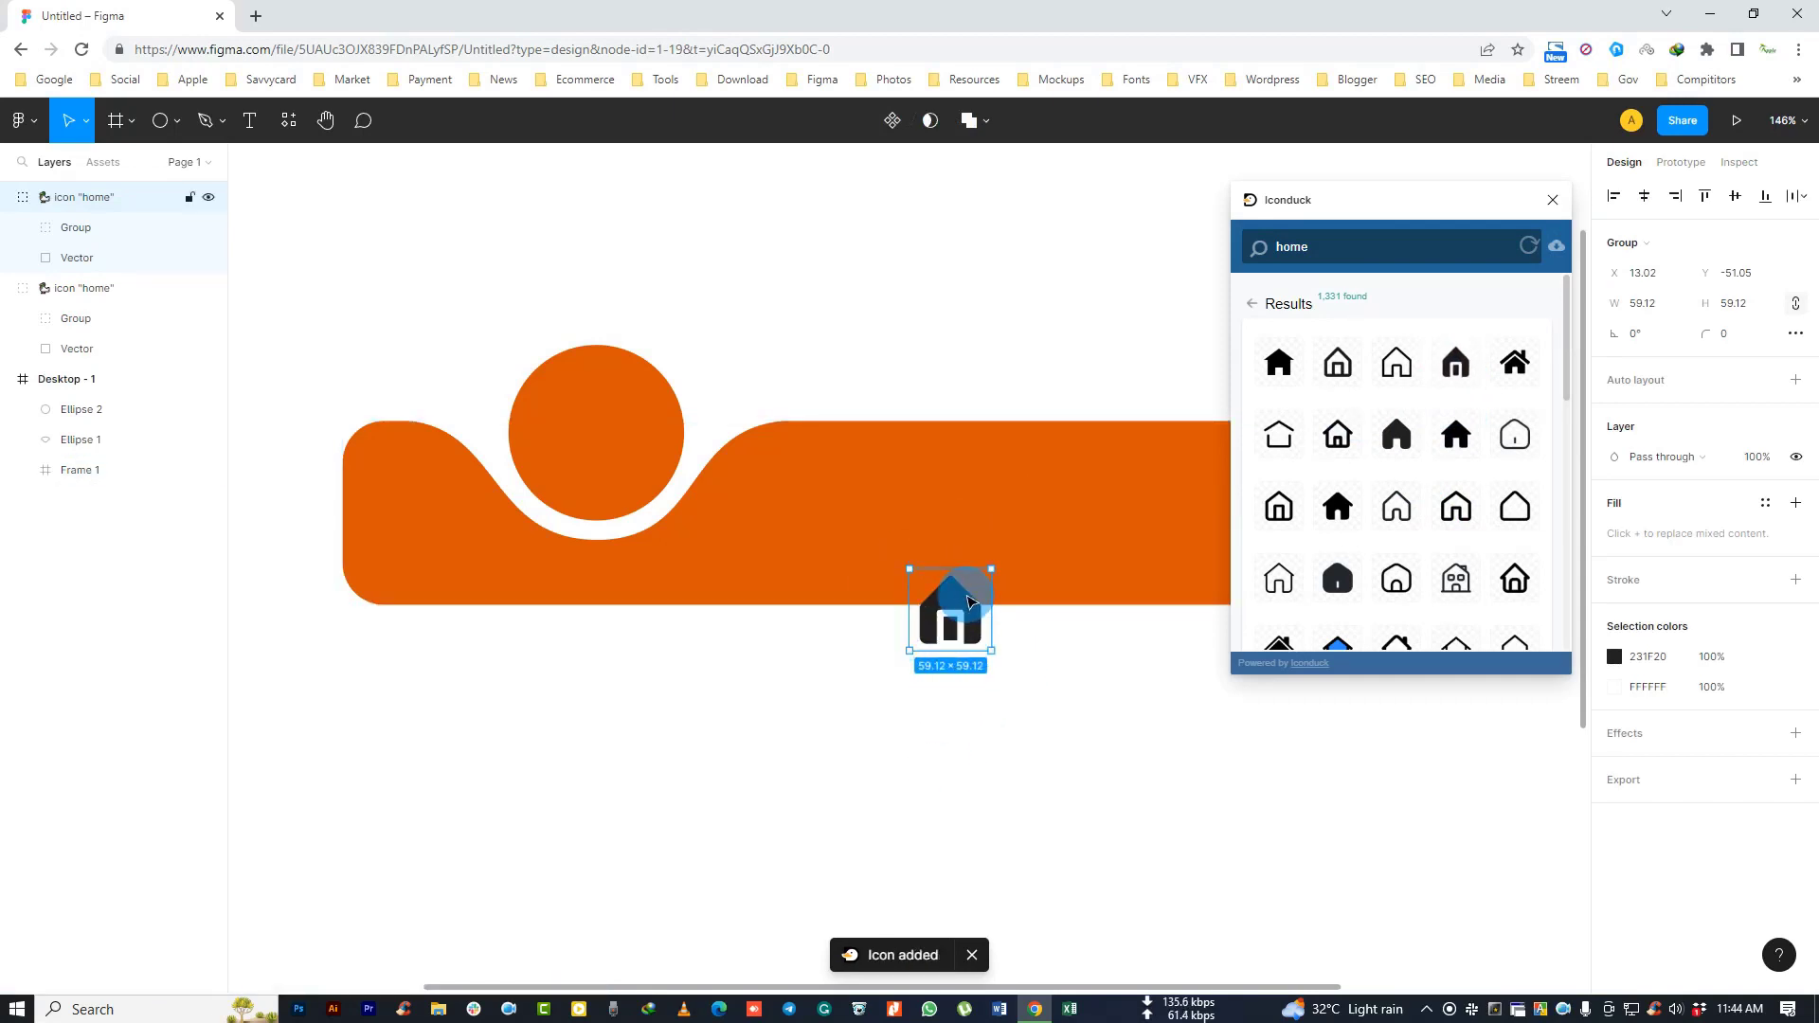
left_click_drag(1340, 246, 1222, 235)
type("setting")
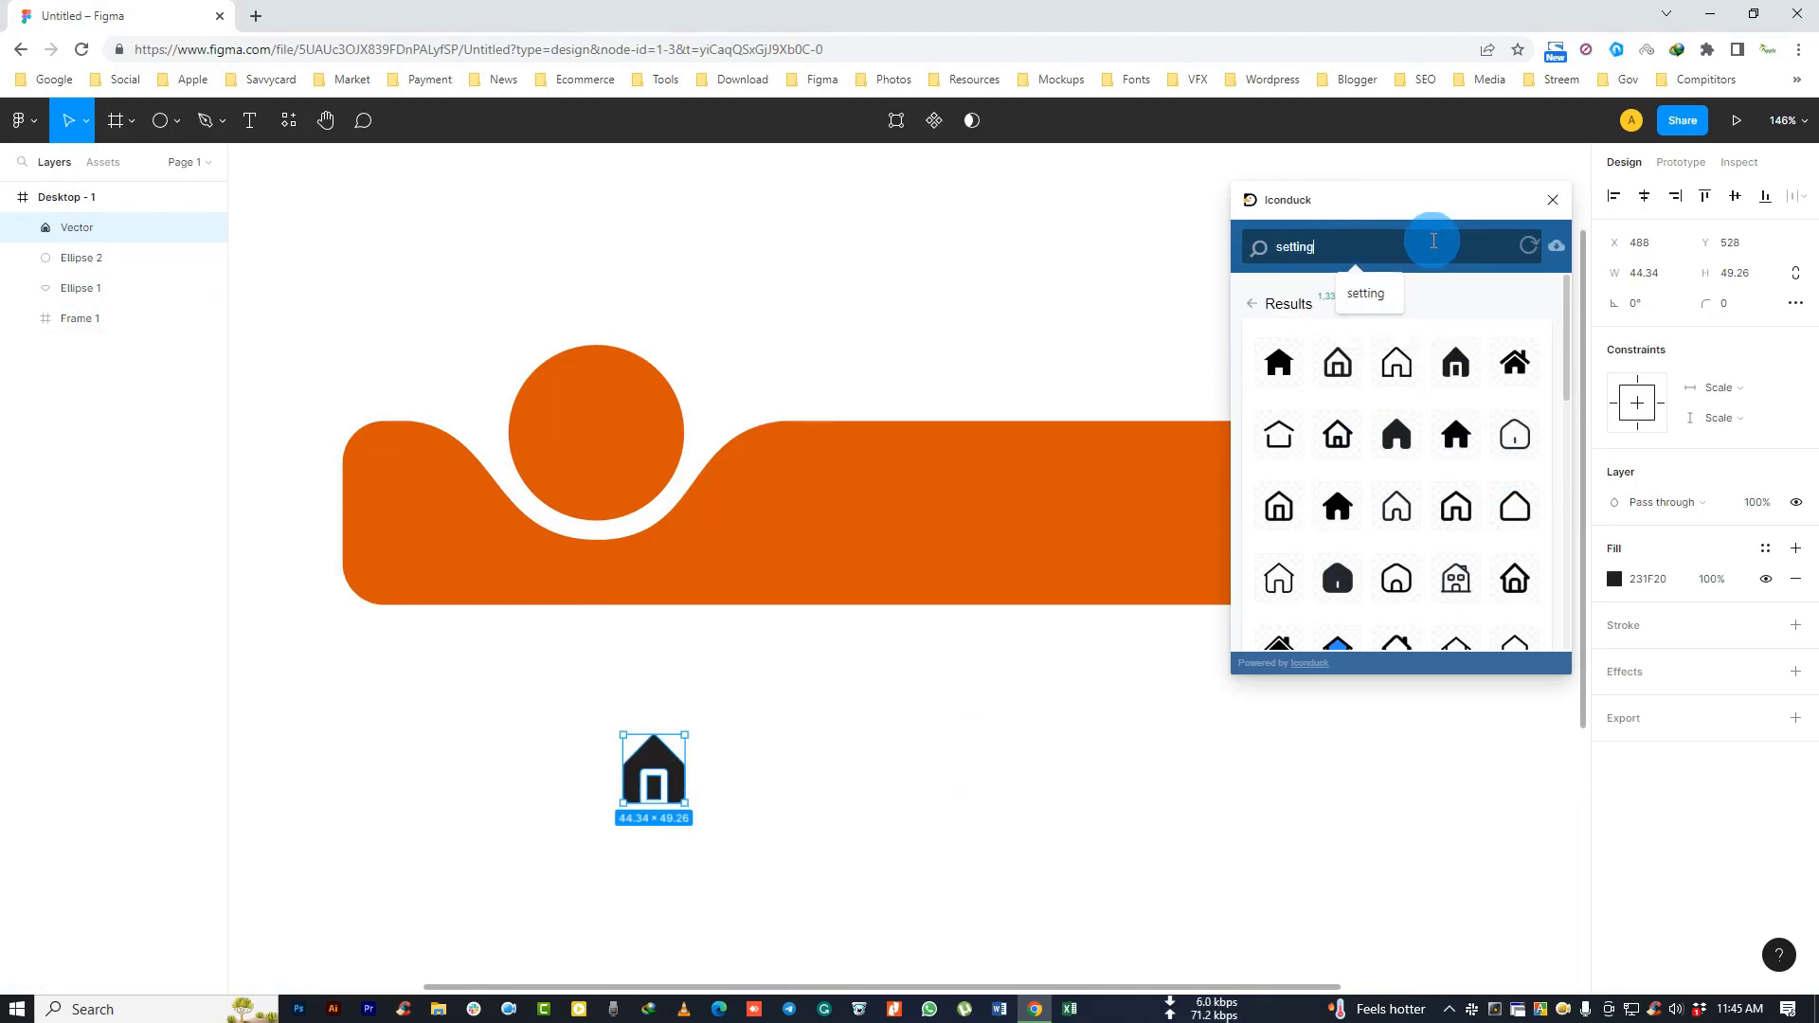
Step: Search Iconduck for 'setting' and place a cog icon beside the house icon
key("Return")
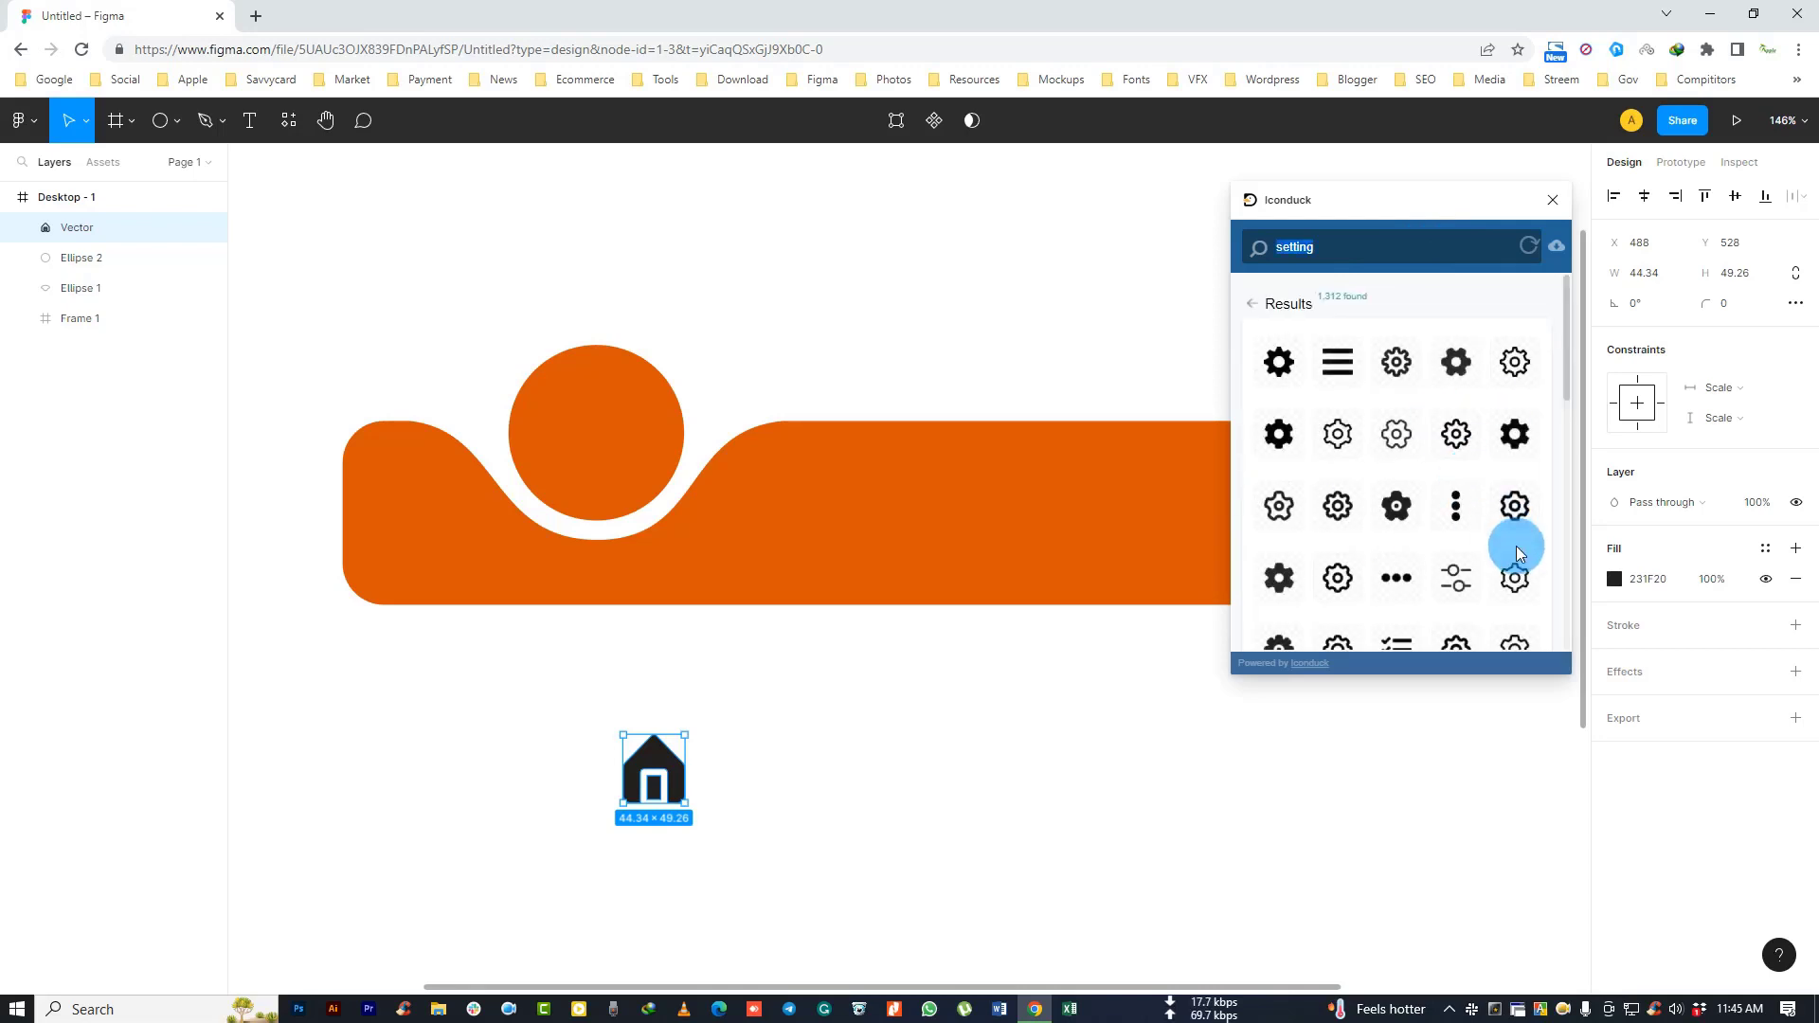
left_click(1279, 362)
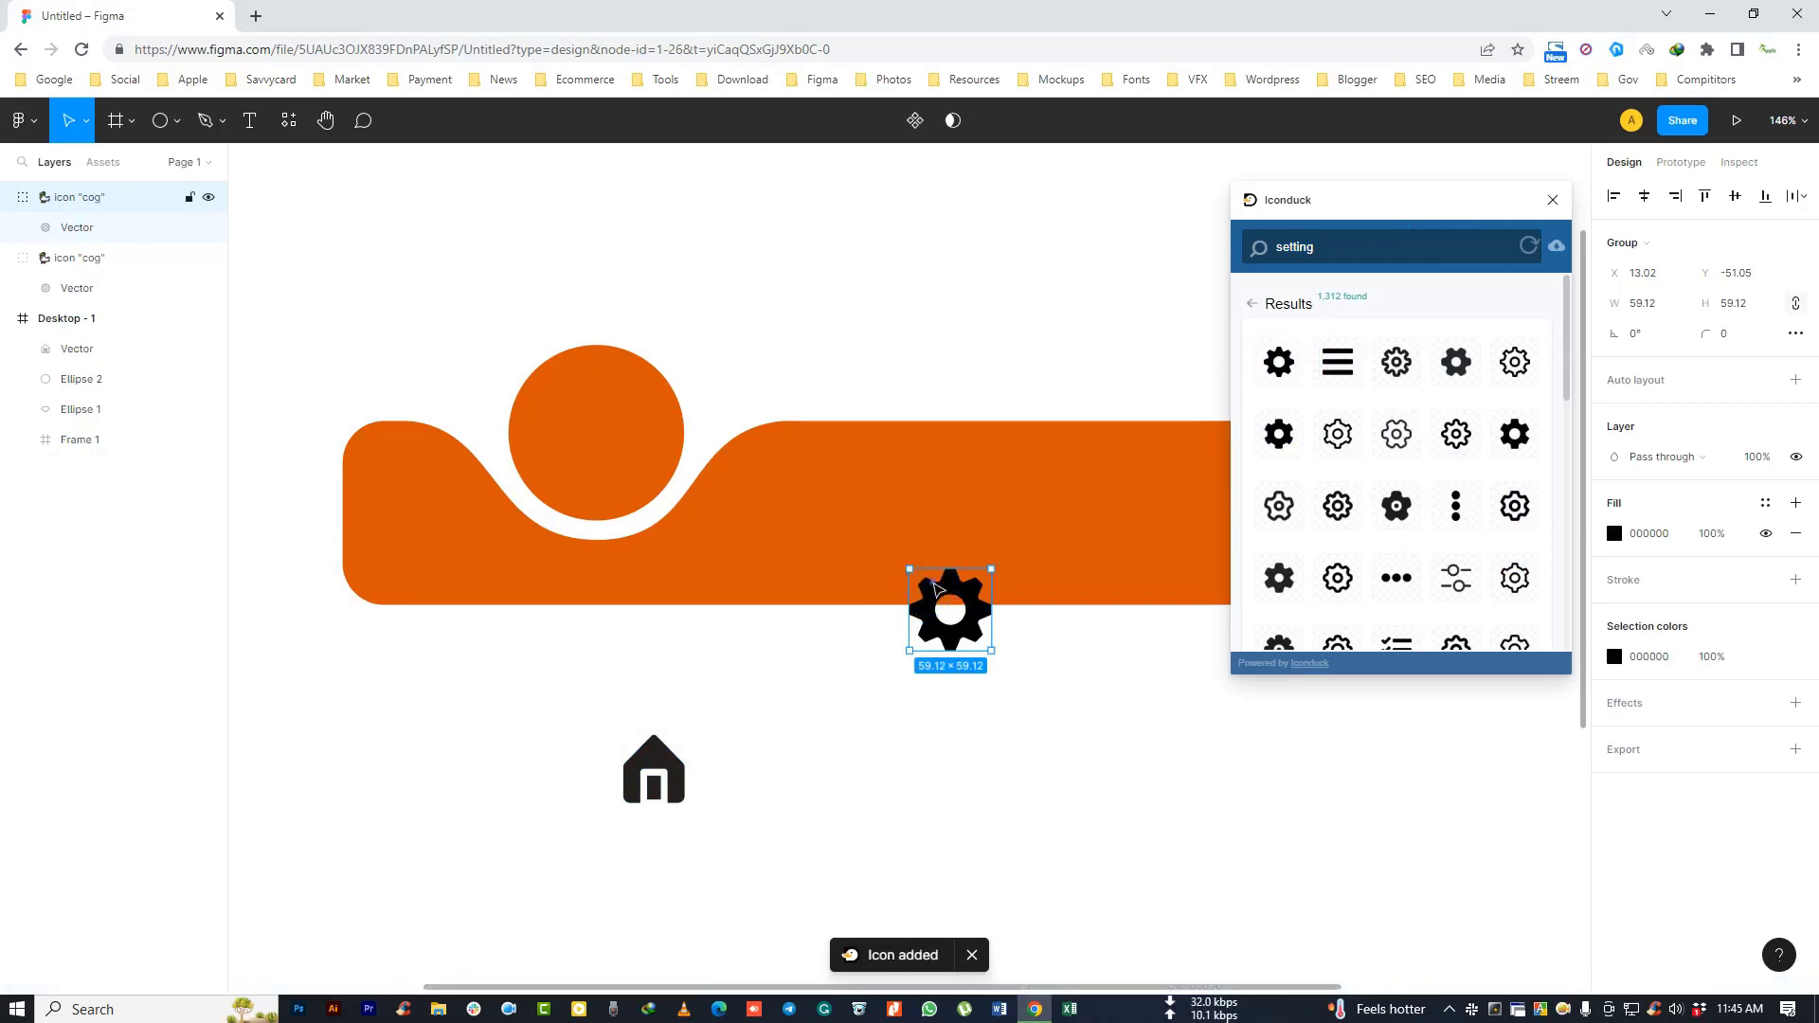
left_click_drag(950, 611, 264, 705)
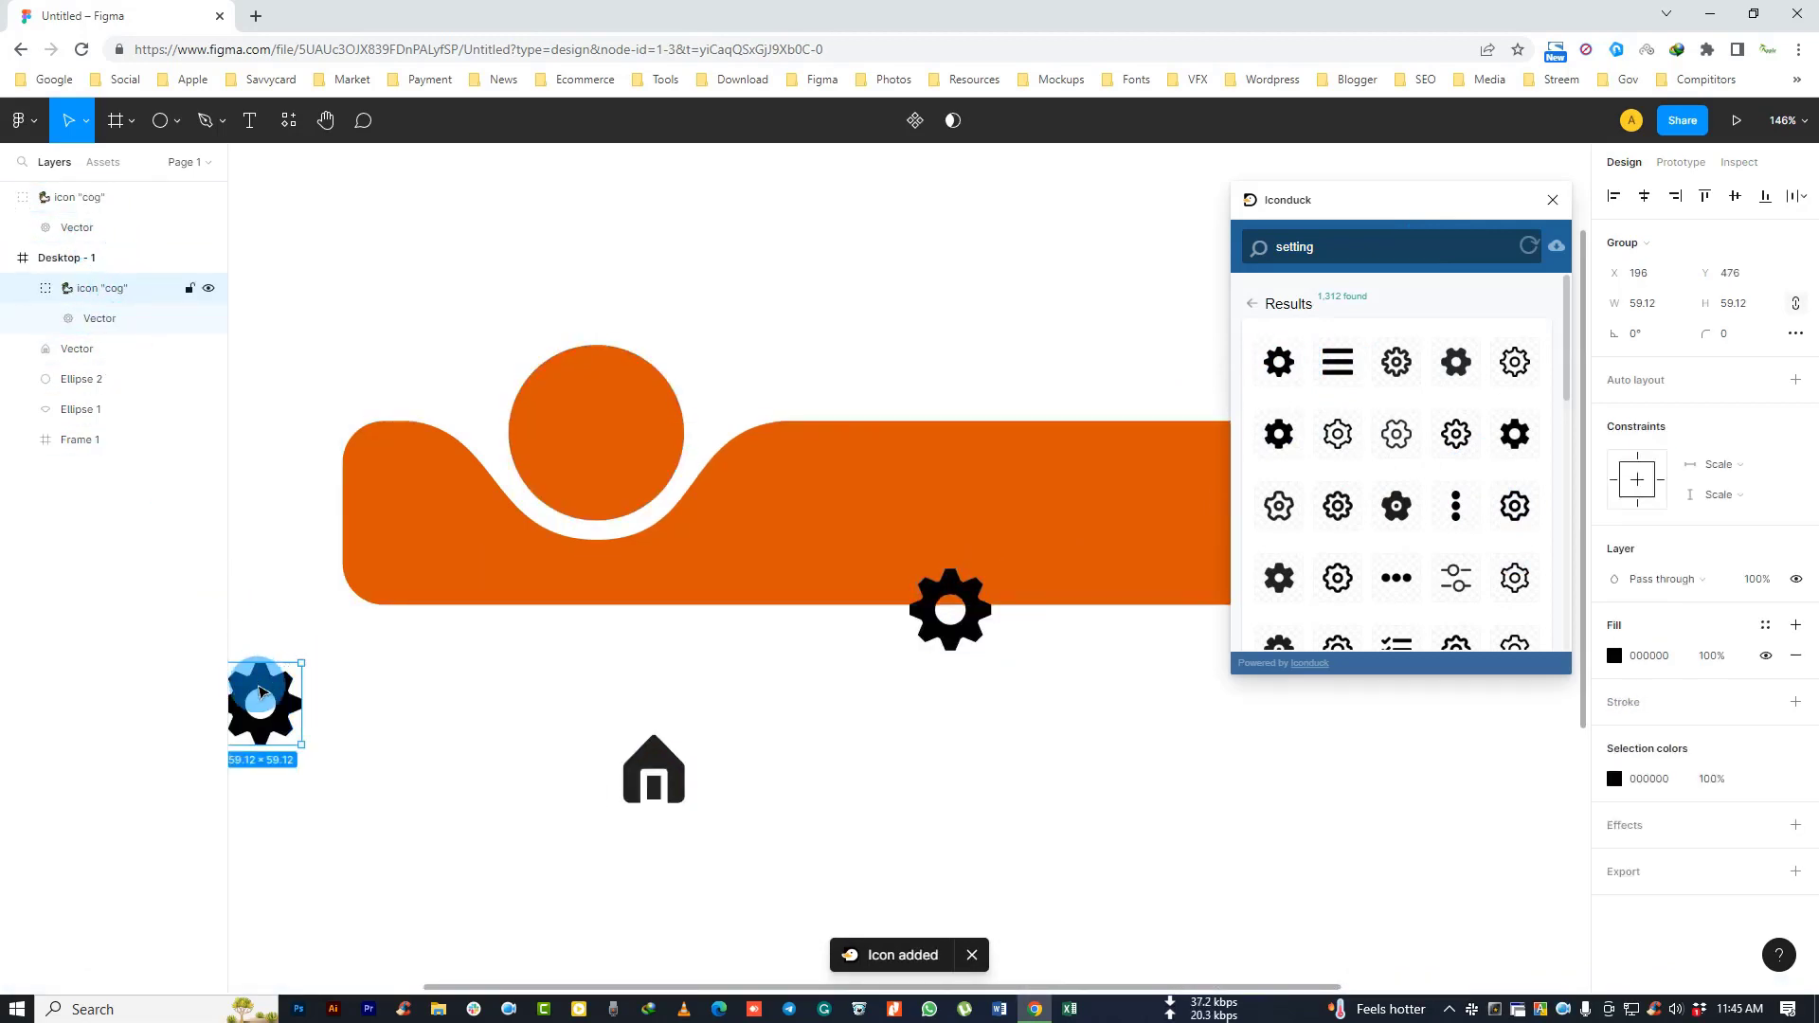
mouse_move(270, 701)
left_mouse_down()
mouse_move(835, 691)
mouse_move(961, 720)
left_mouse_up()
left_click(128, 323)
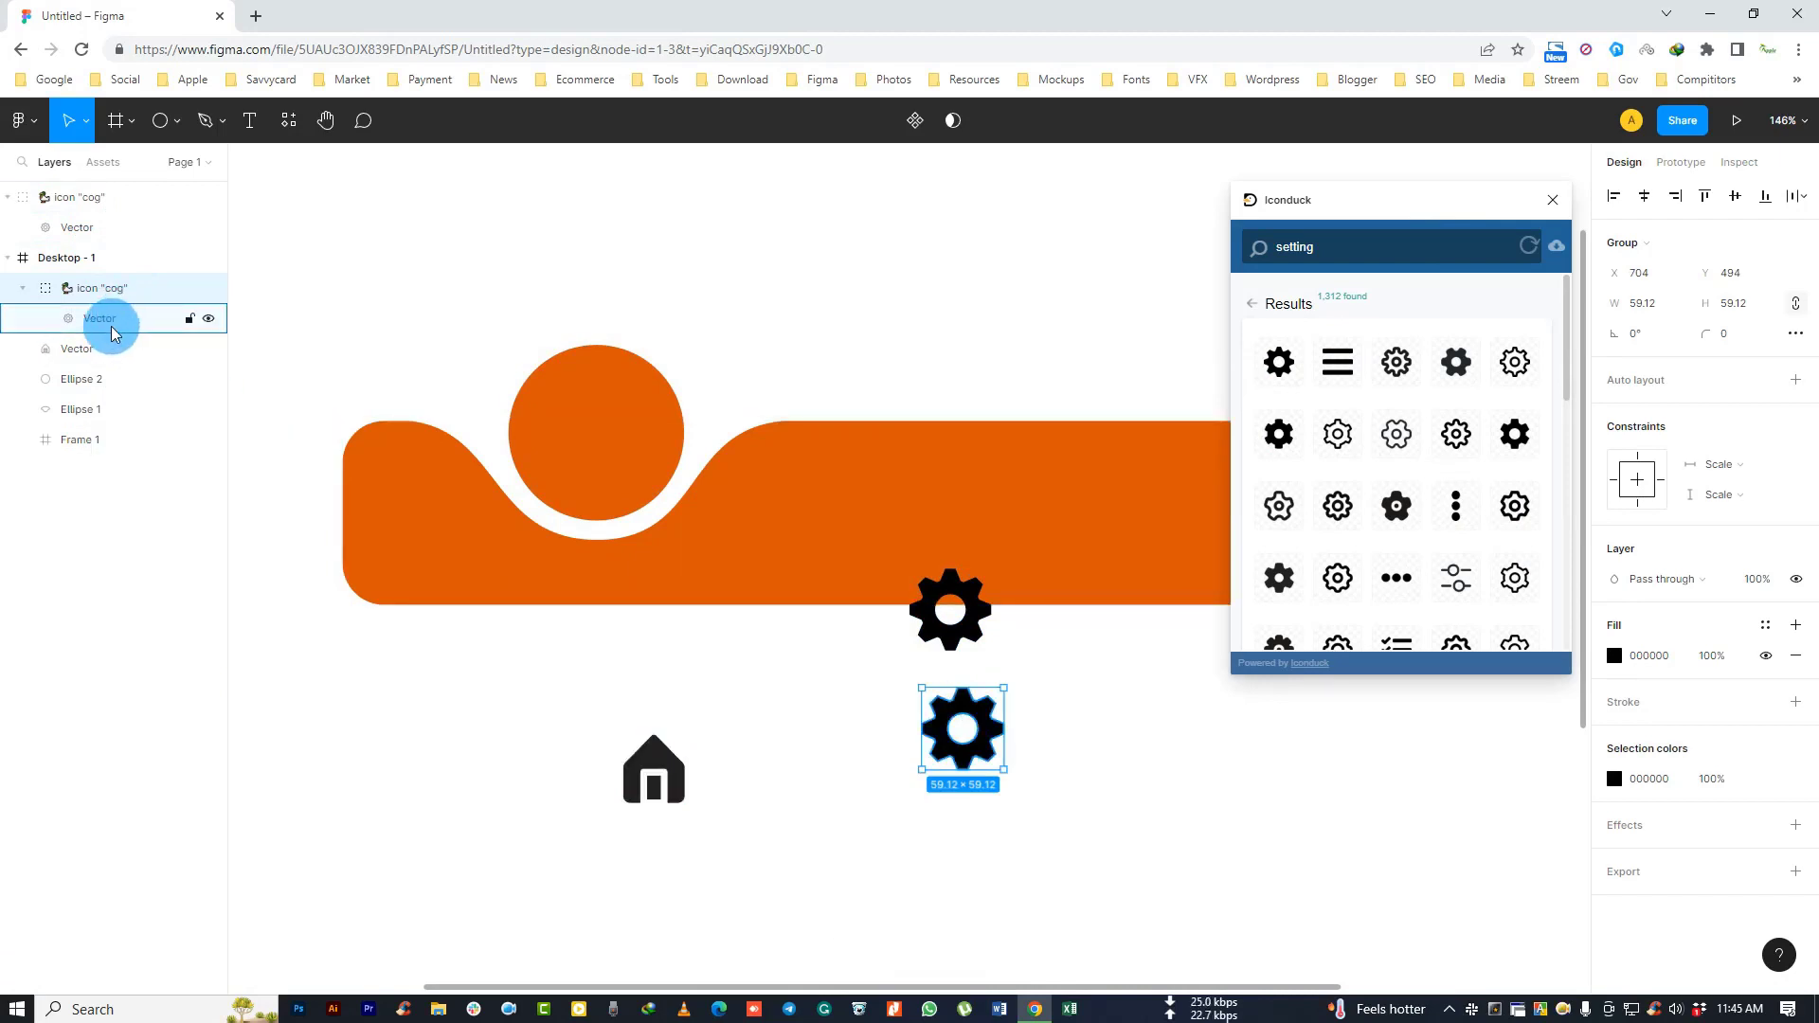
Step: Delete the extra cog overlapping the bar and line the house icon up beside the cog
left_click(112, 326)
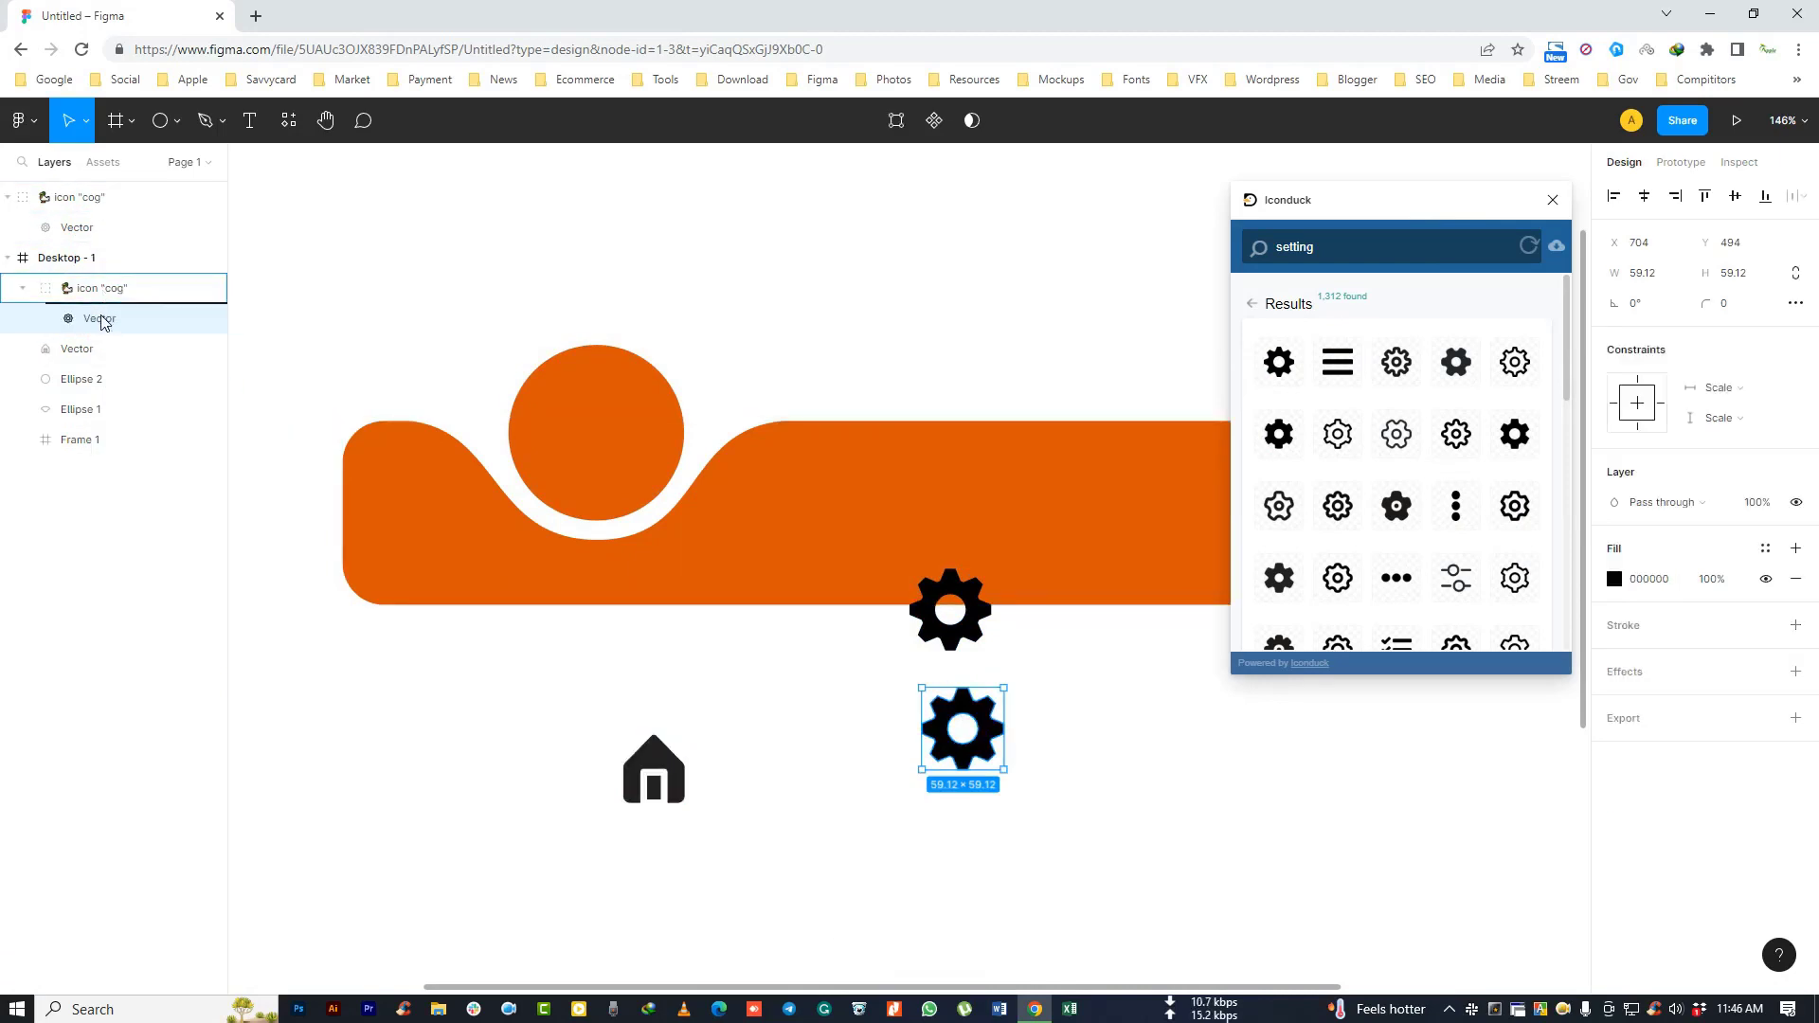
double_click(209, 321)
double_click(209, 321)
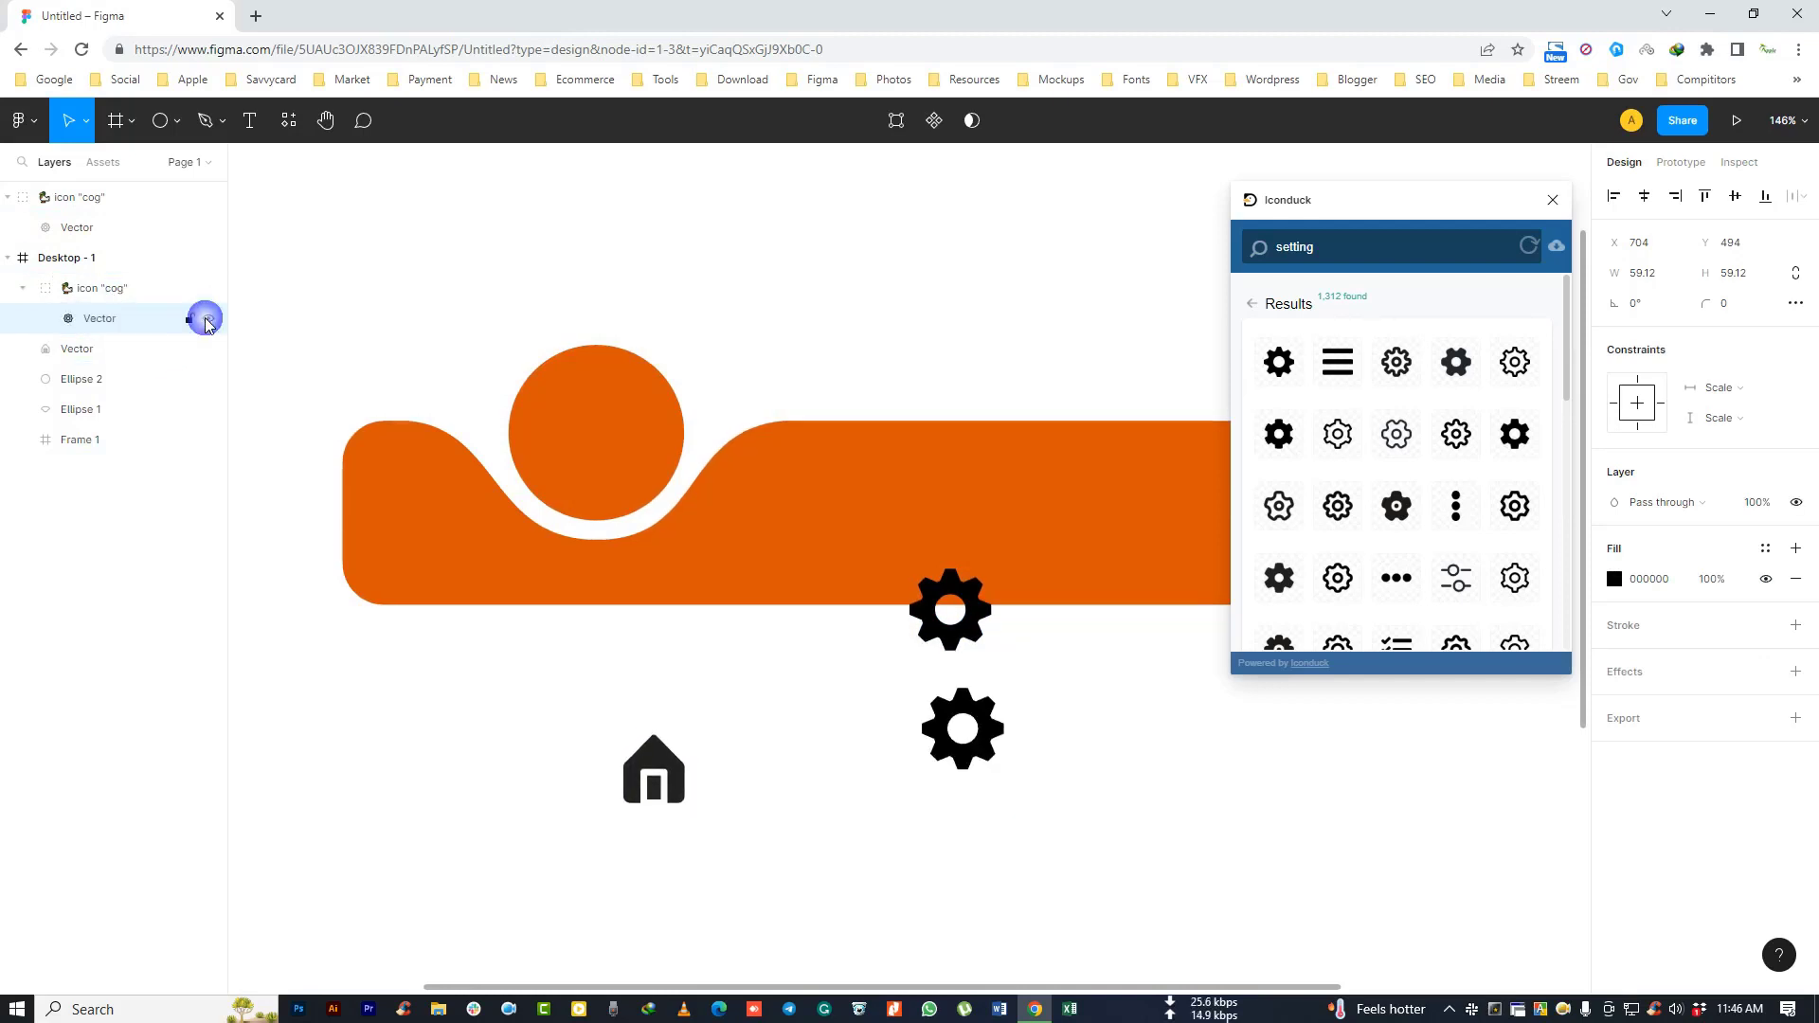
left_click(98, 329)
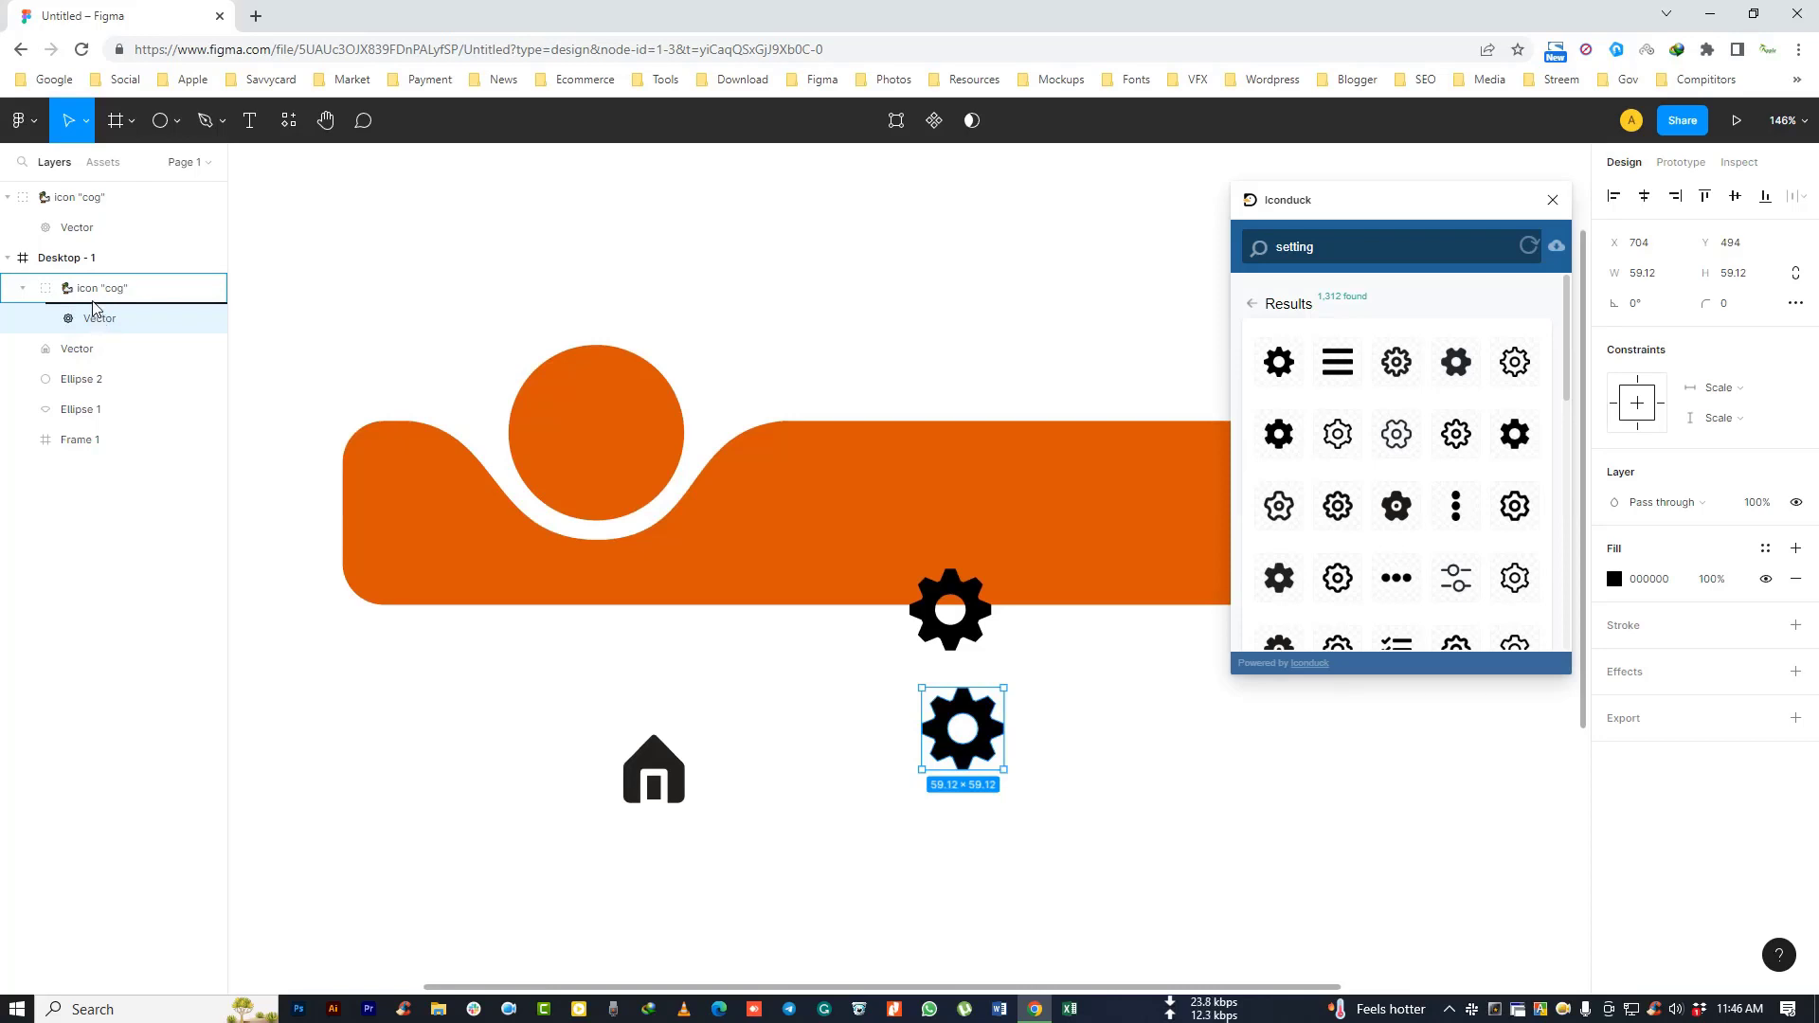
left_click_drag(74, 343, 66, 336)
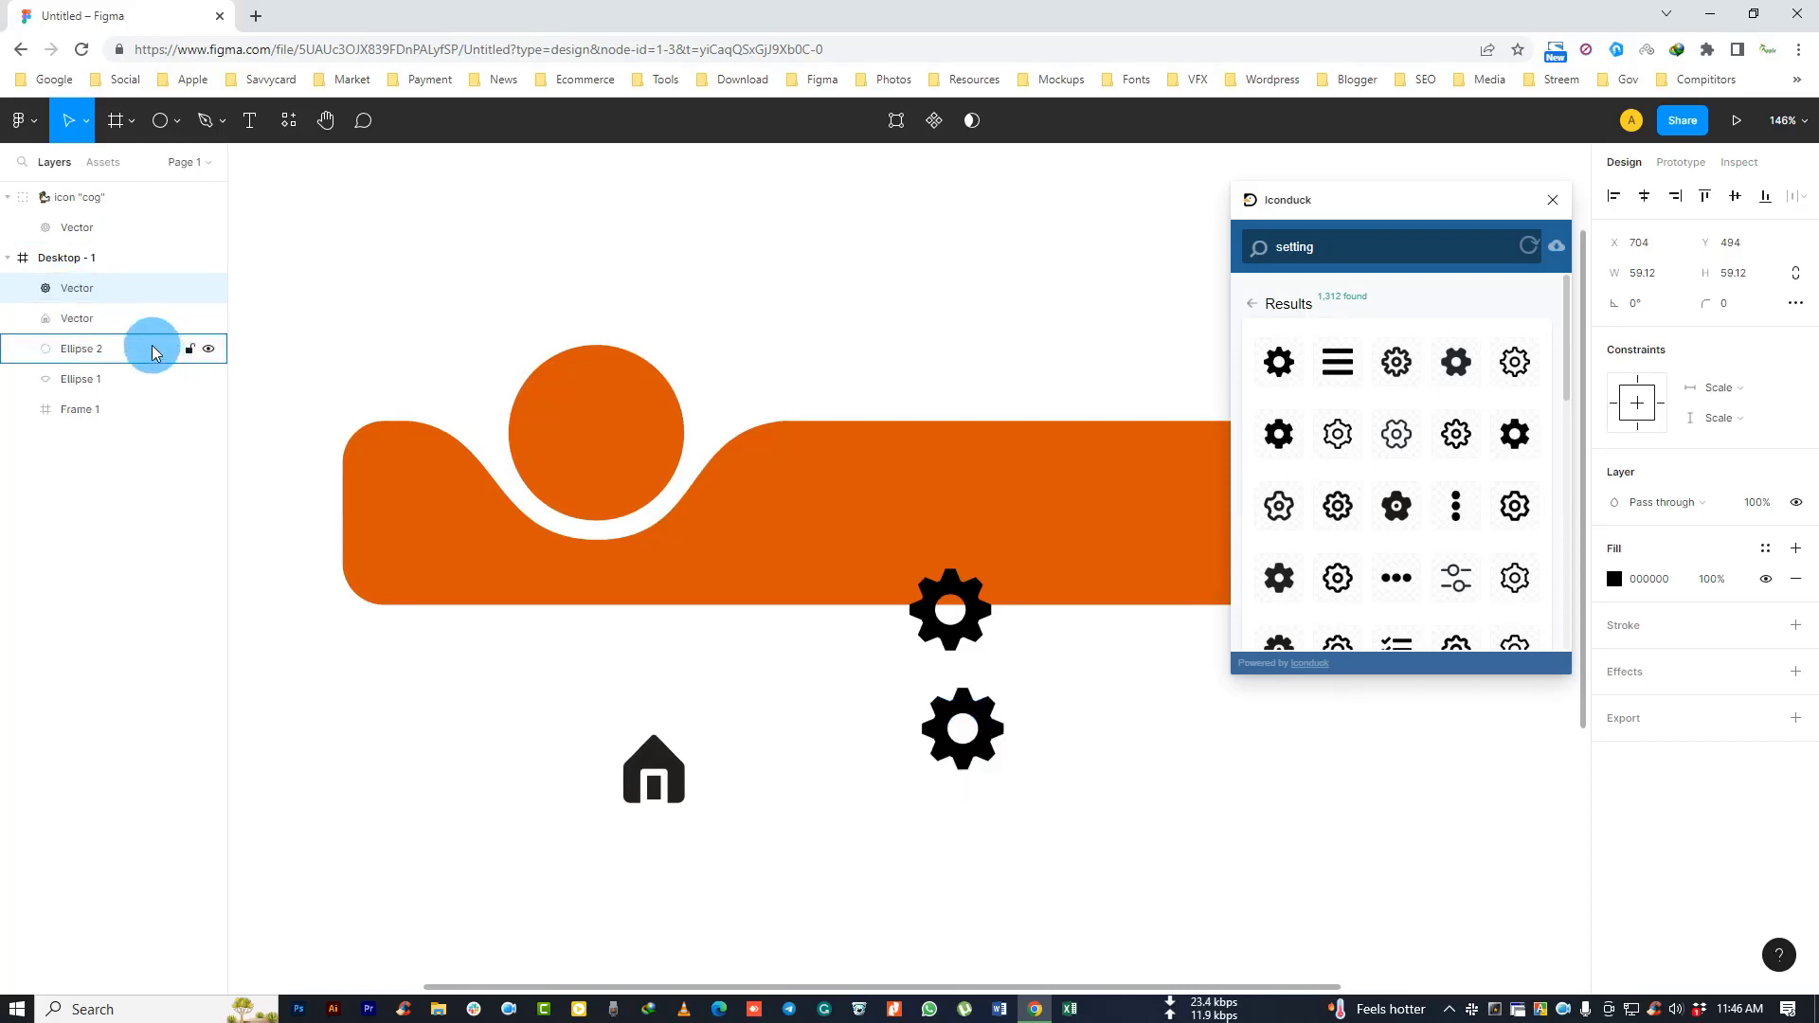
left_click(209, 288)
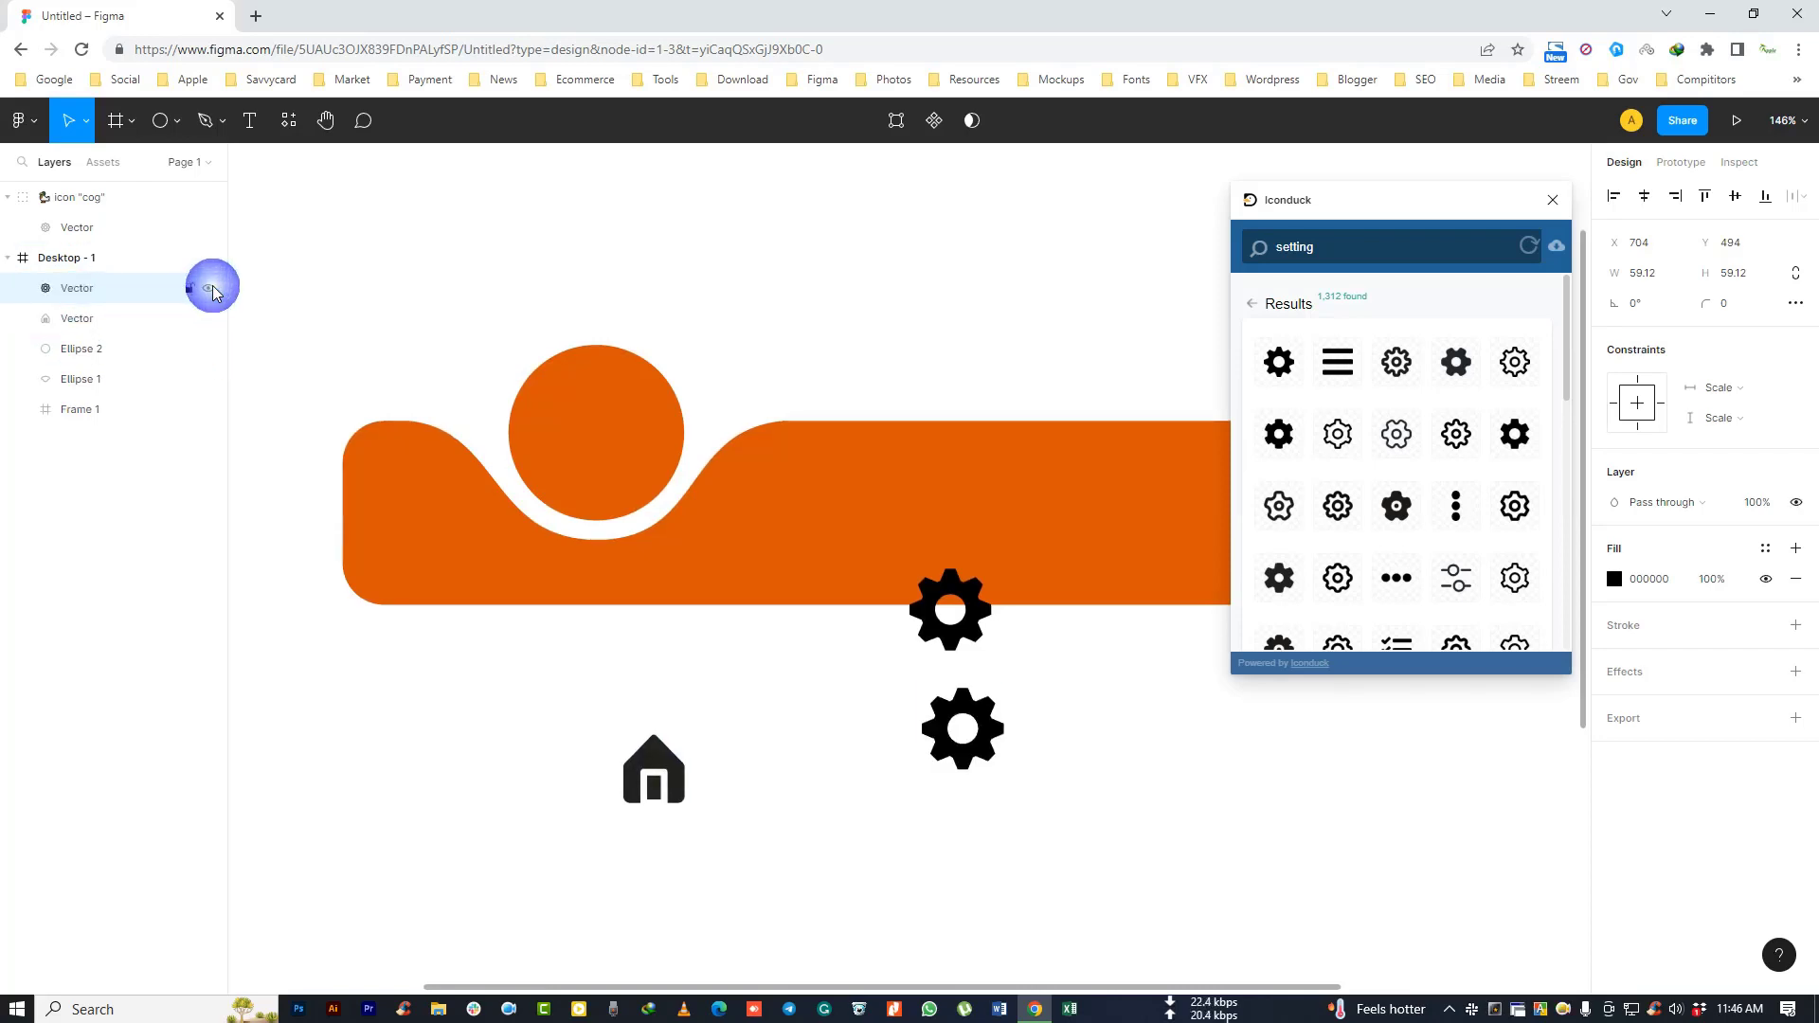
left_click(208, 318)
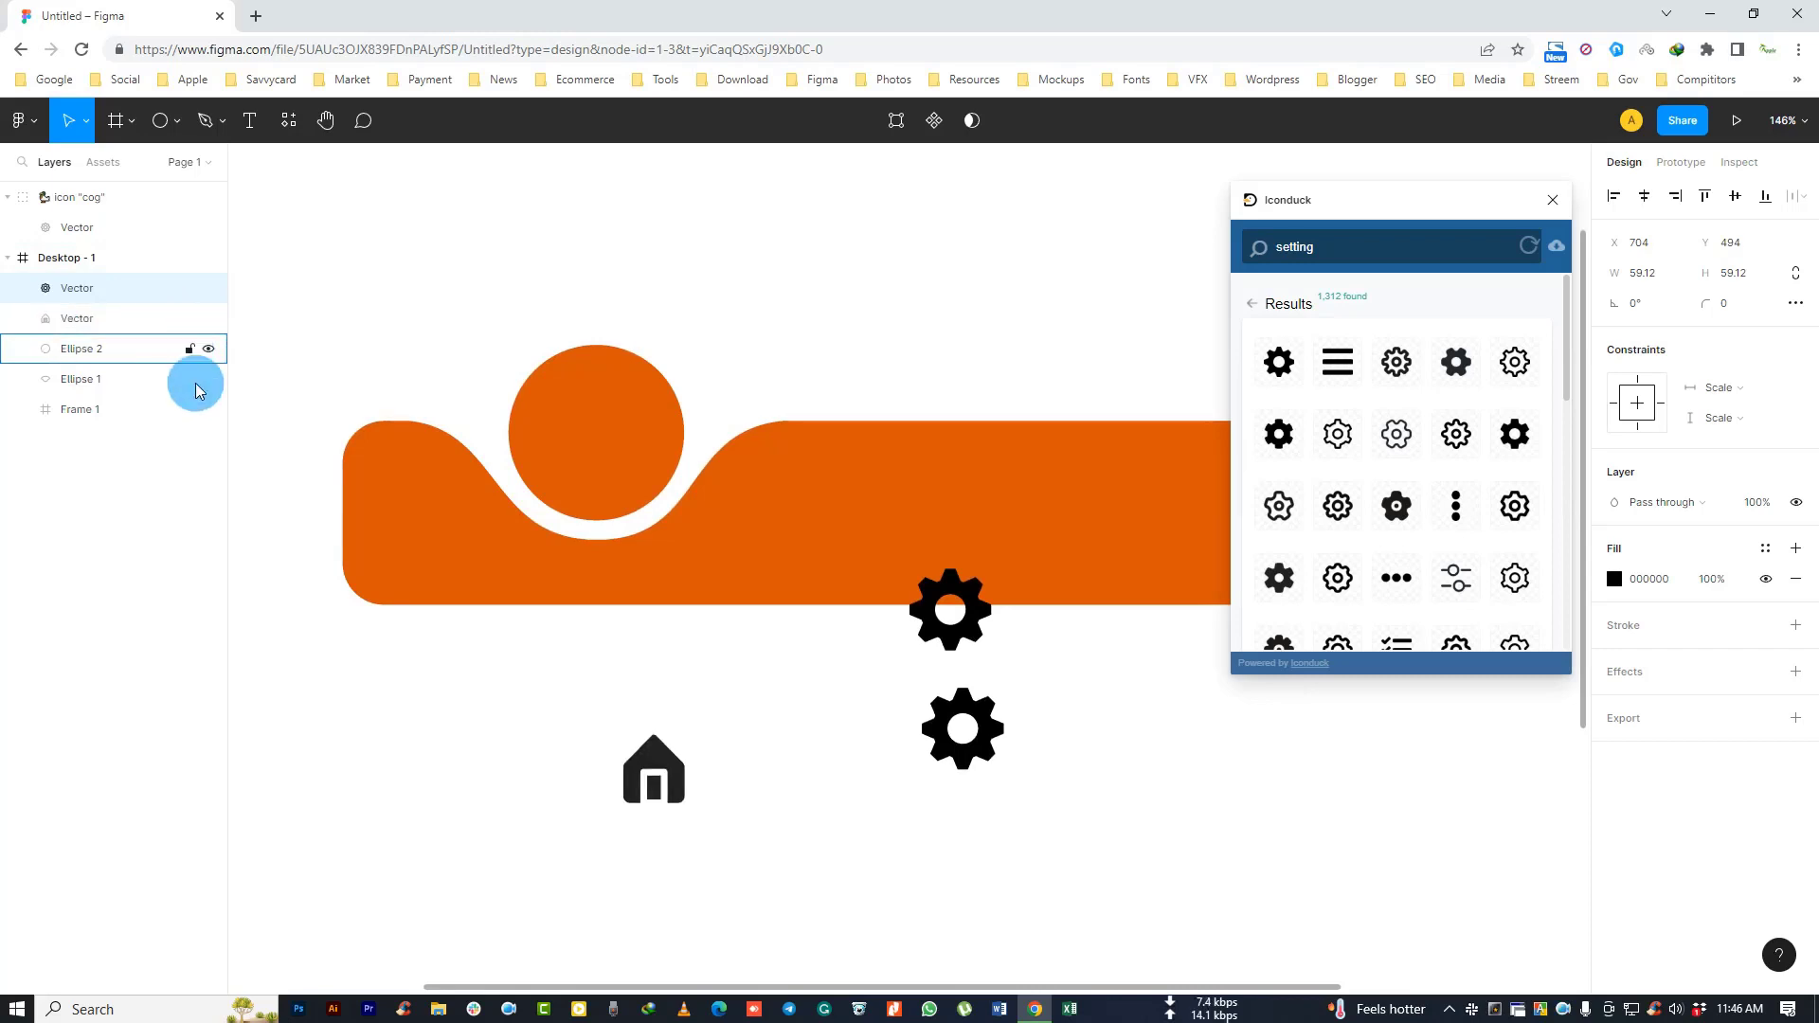
left_click(971, 611)
key("Delete")
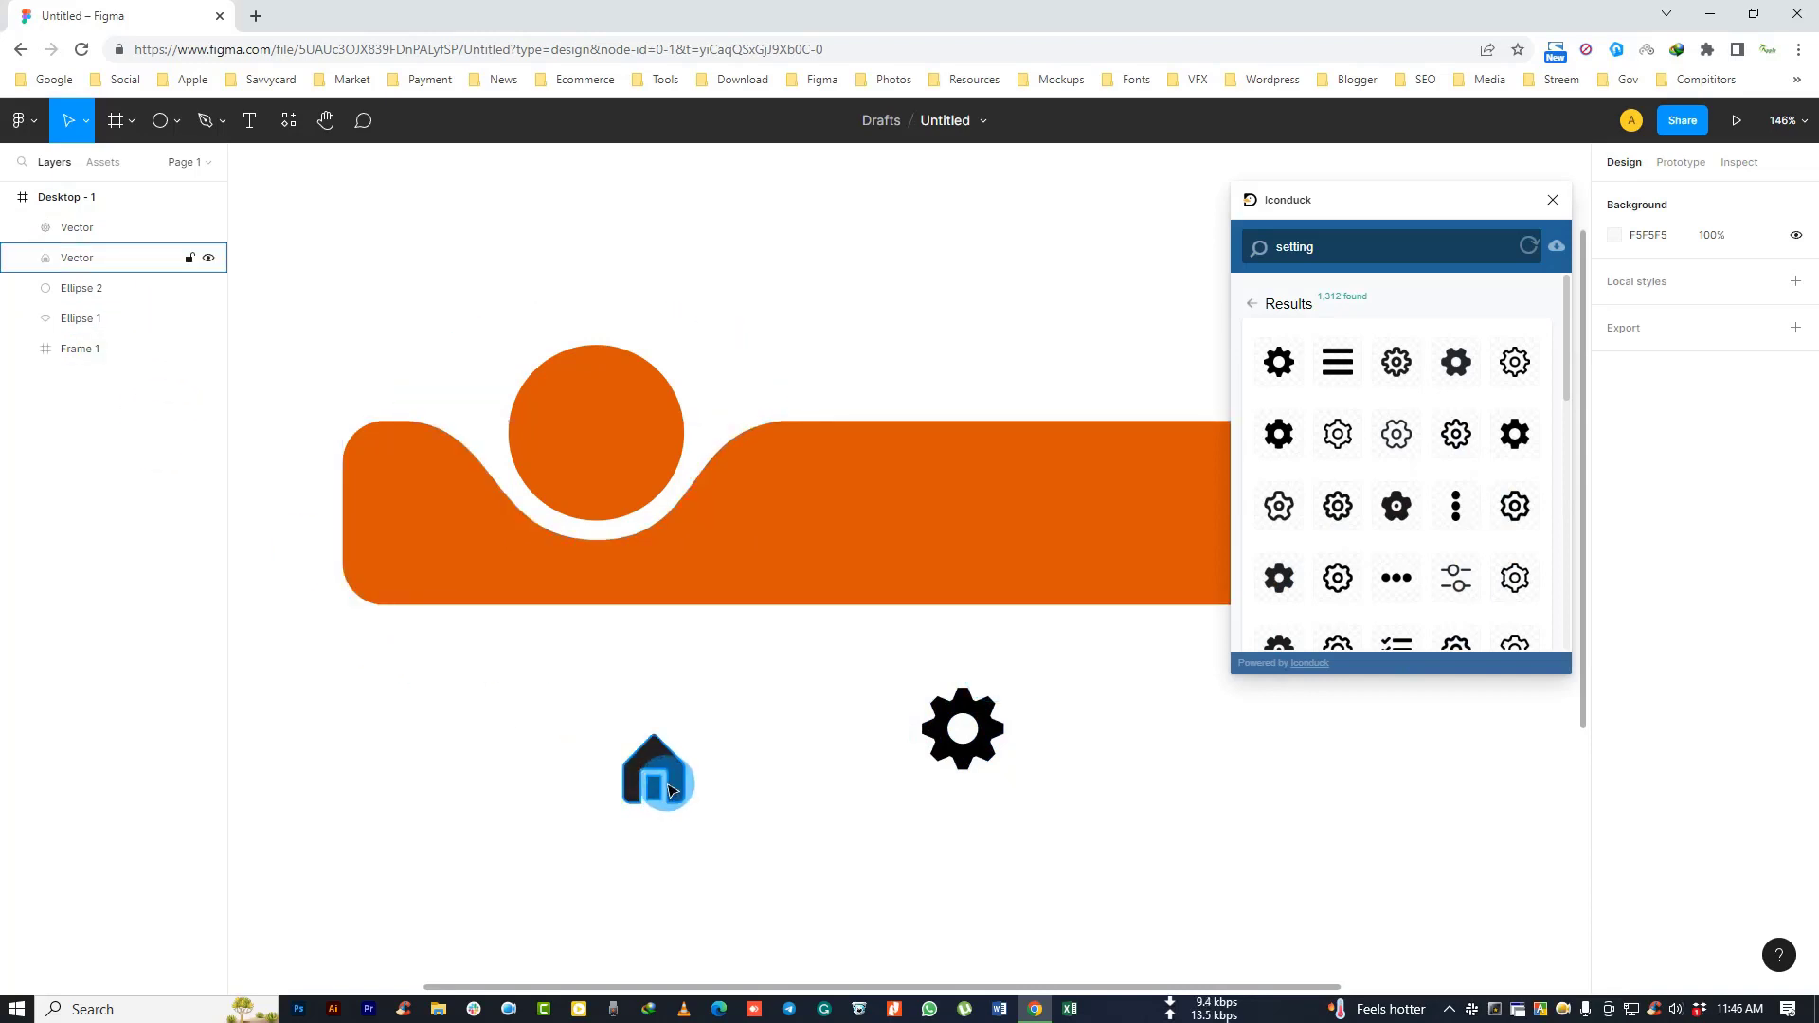
left_click_drag(668, 790, 798, 717)
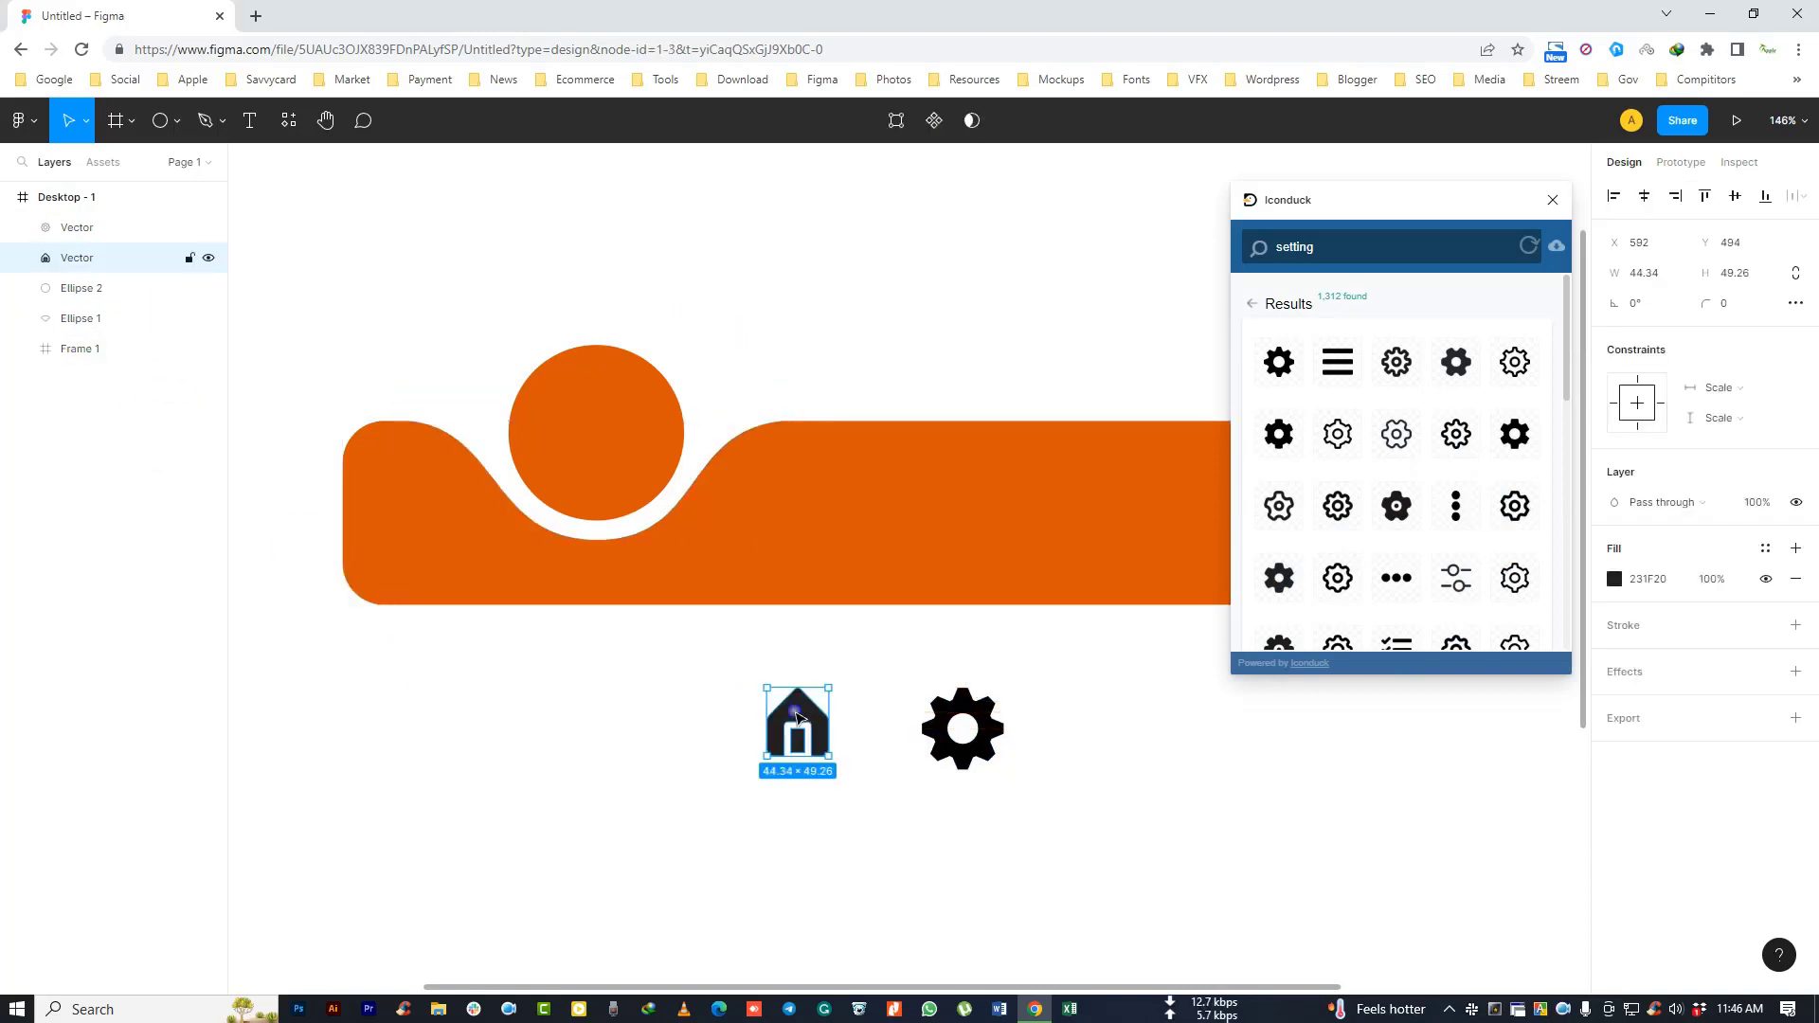
left_click(1206, 795)
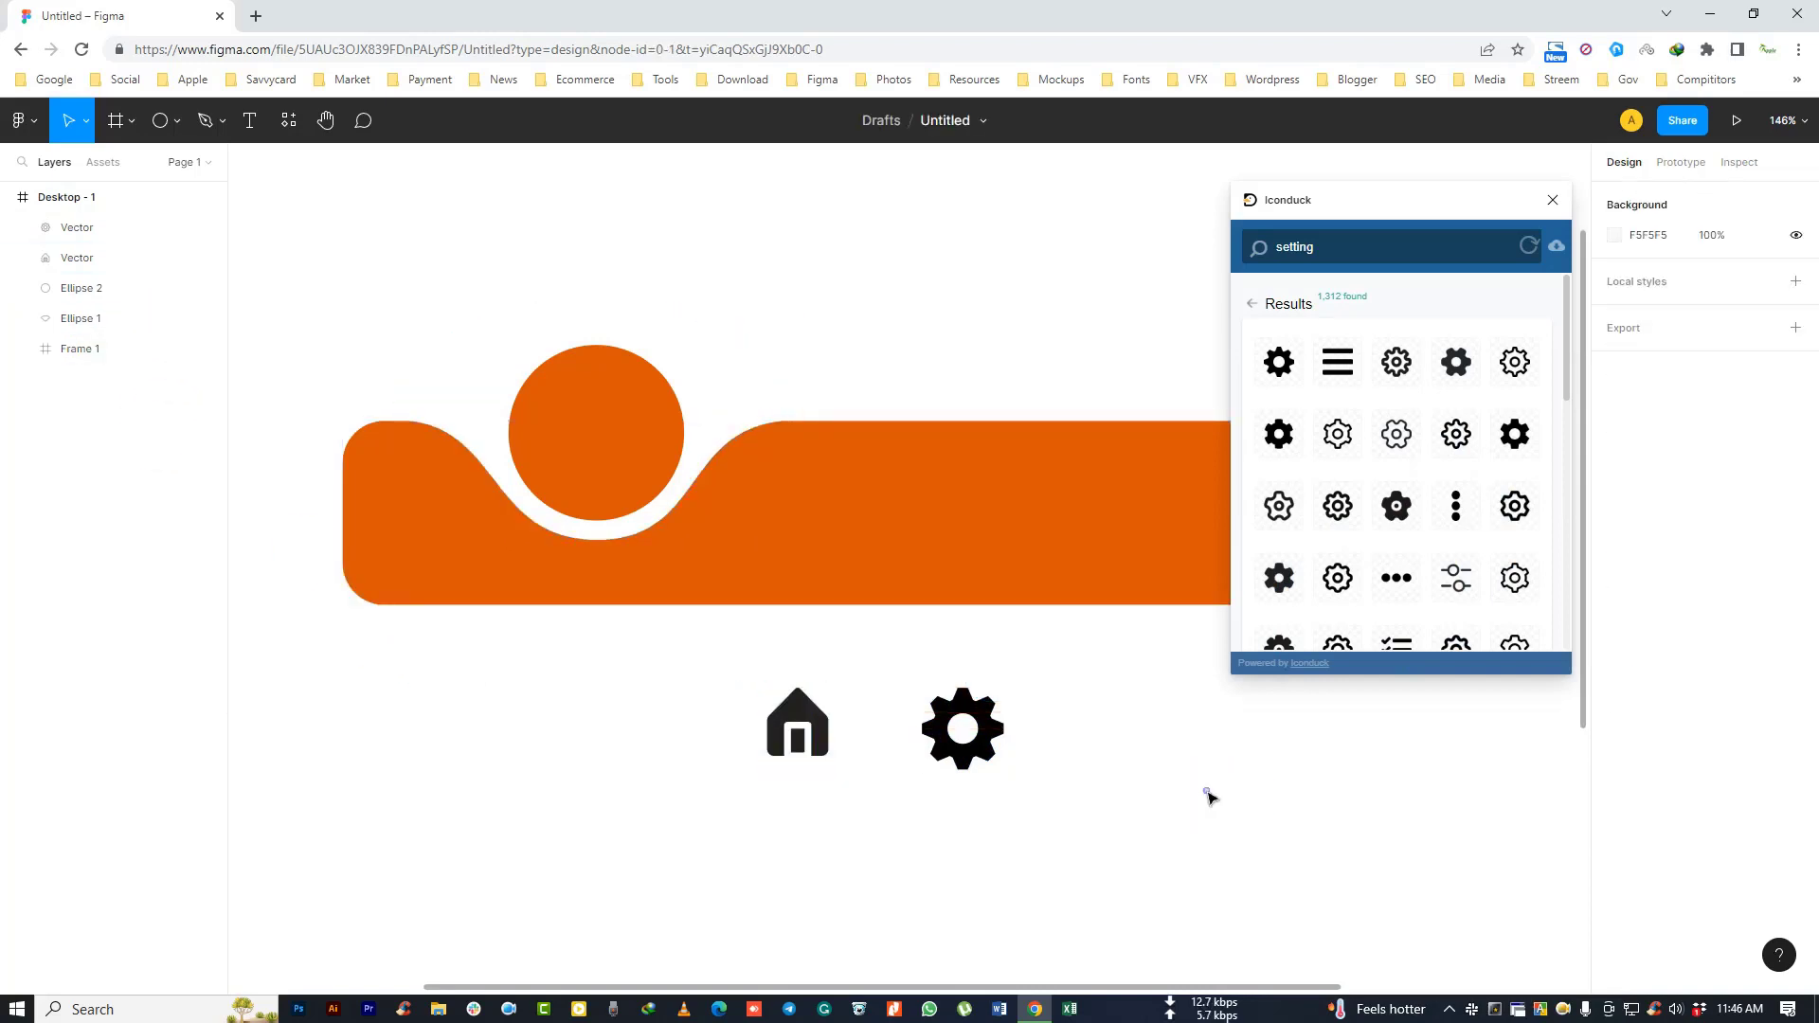
Step: Add the three-bar menu icon and delete its duplicate copy
left_click(1345, 367)
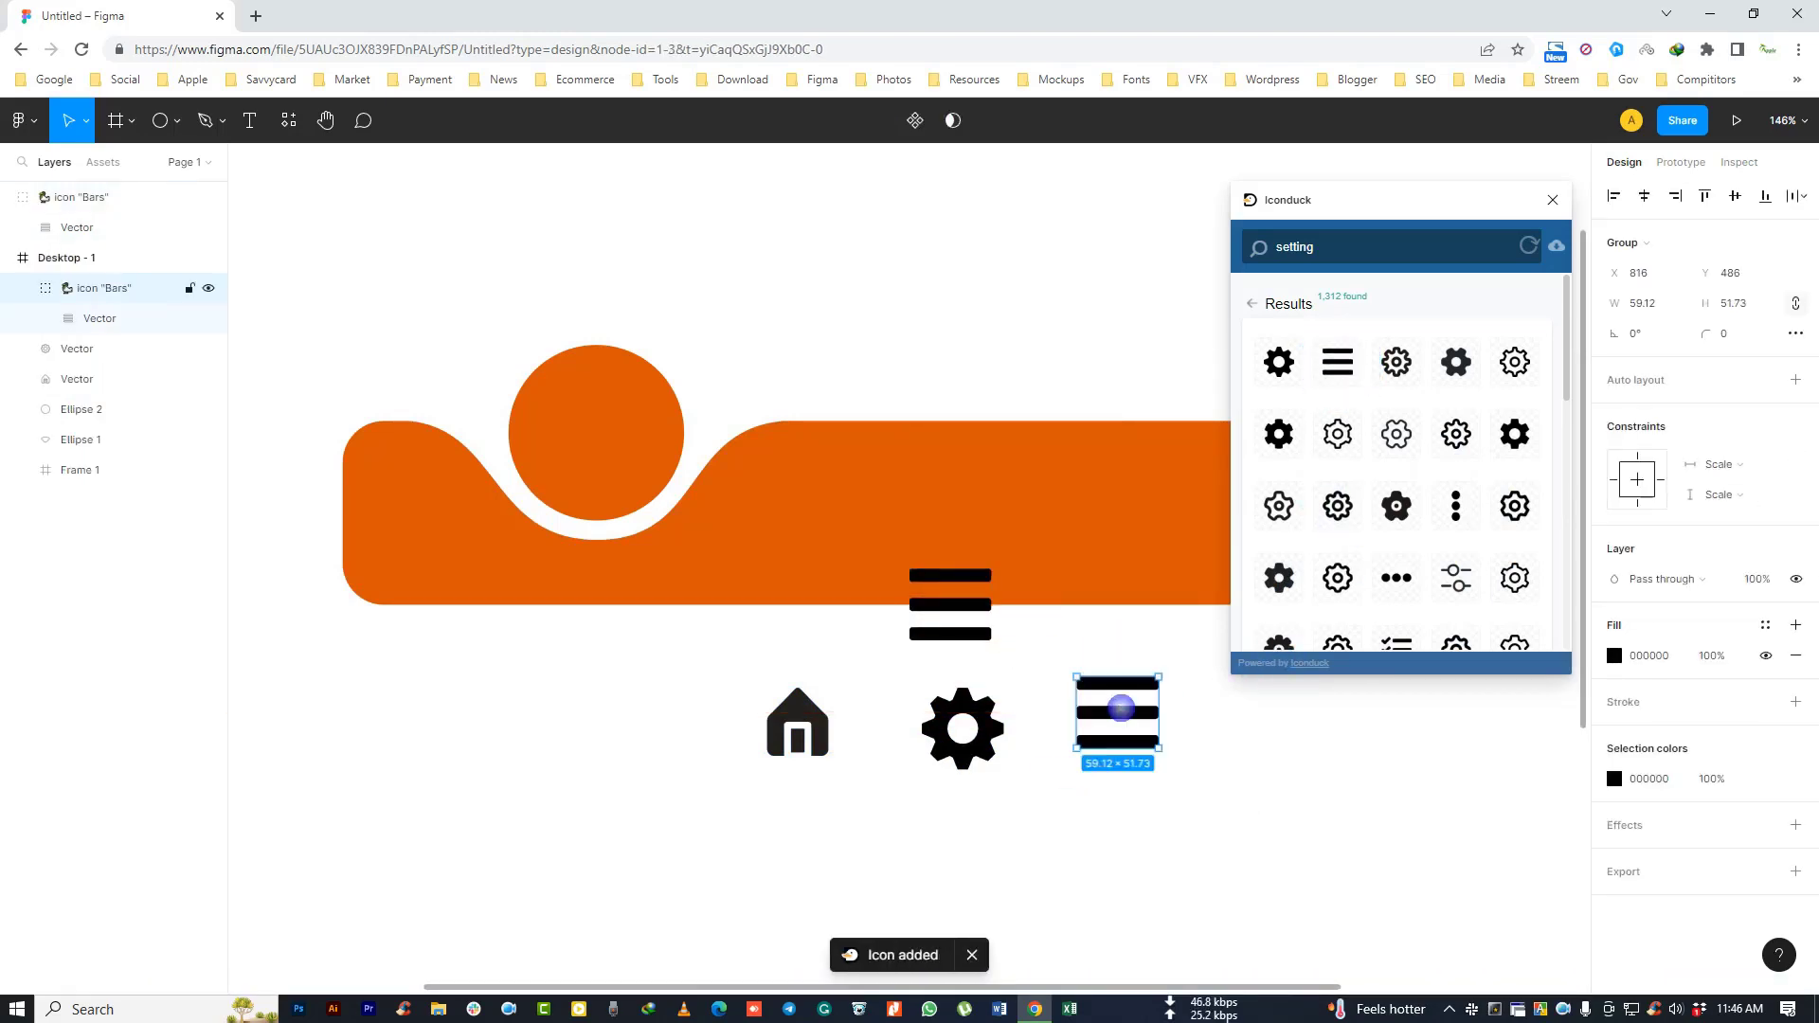
left_click(970, 647)
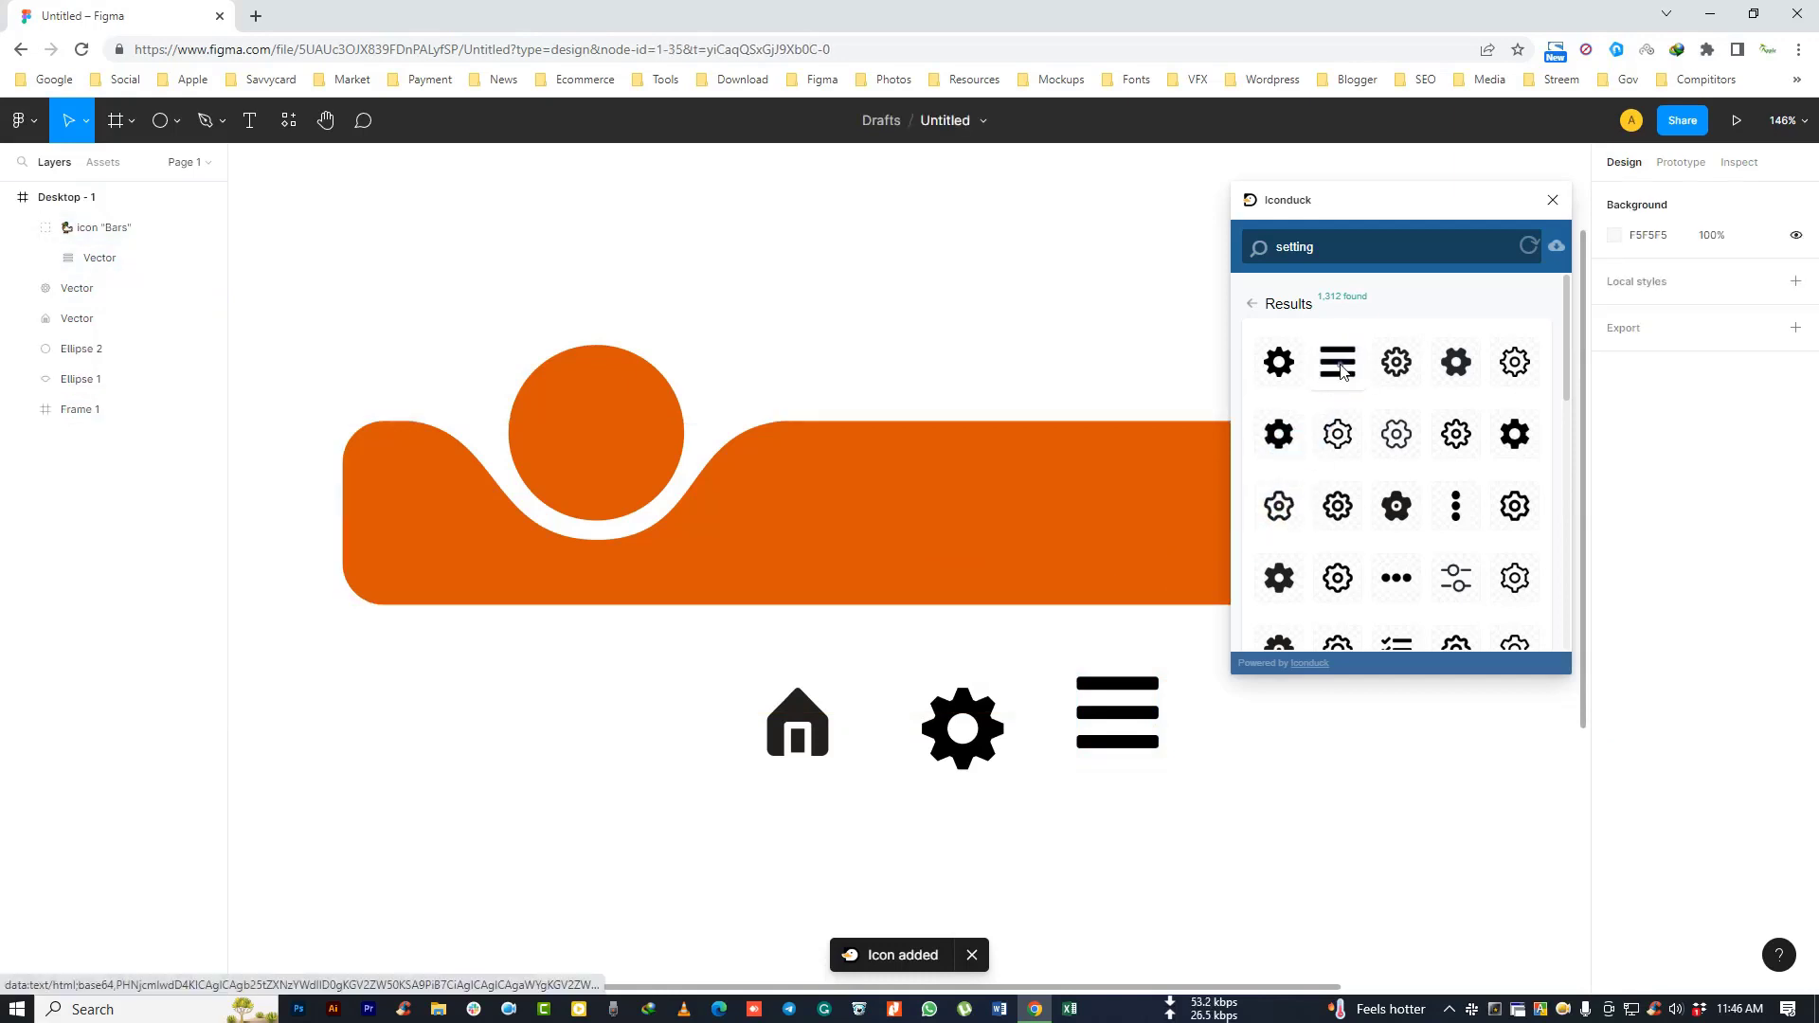
key("Delete")
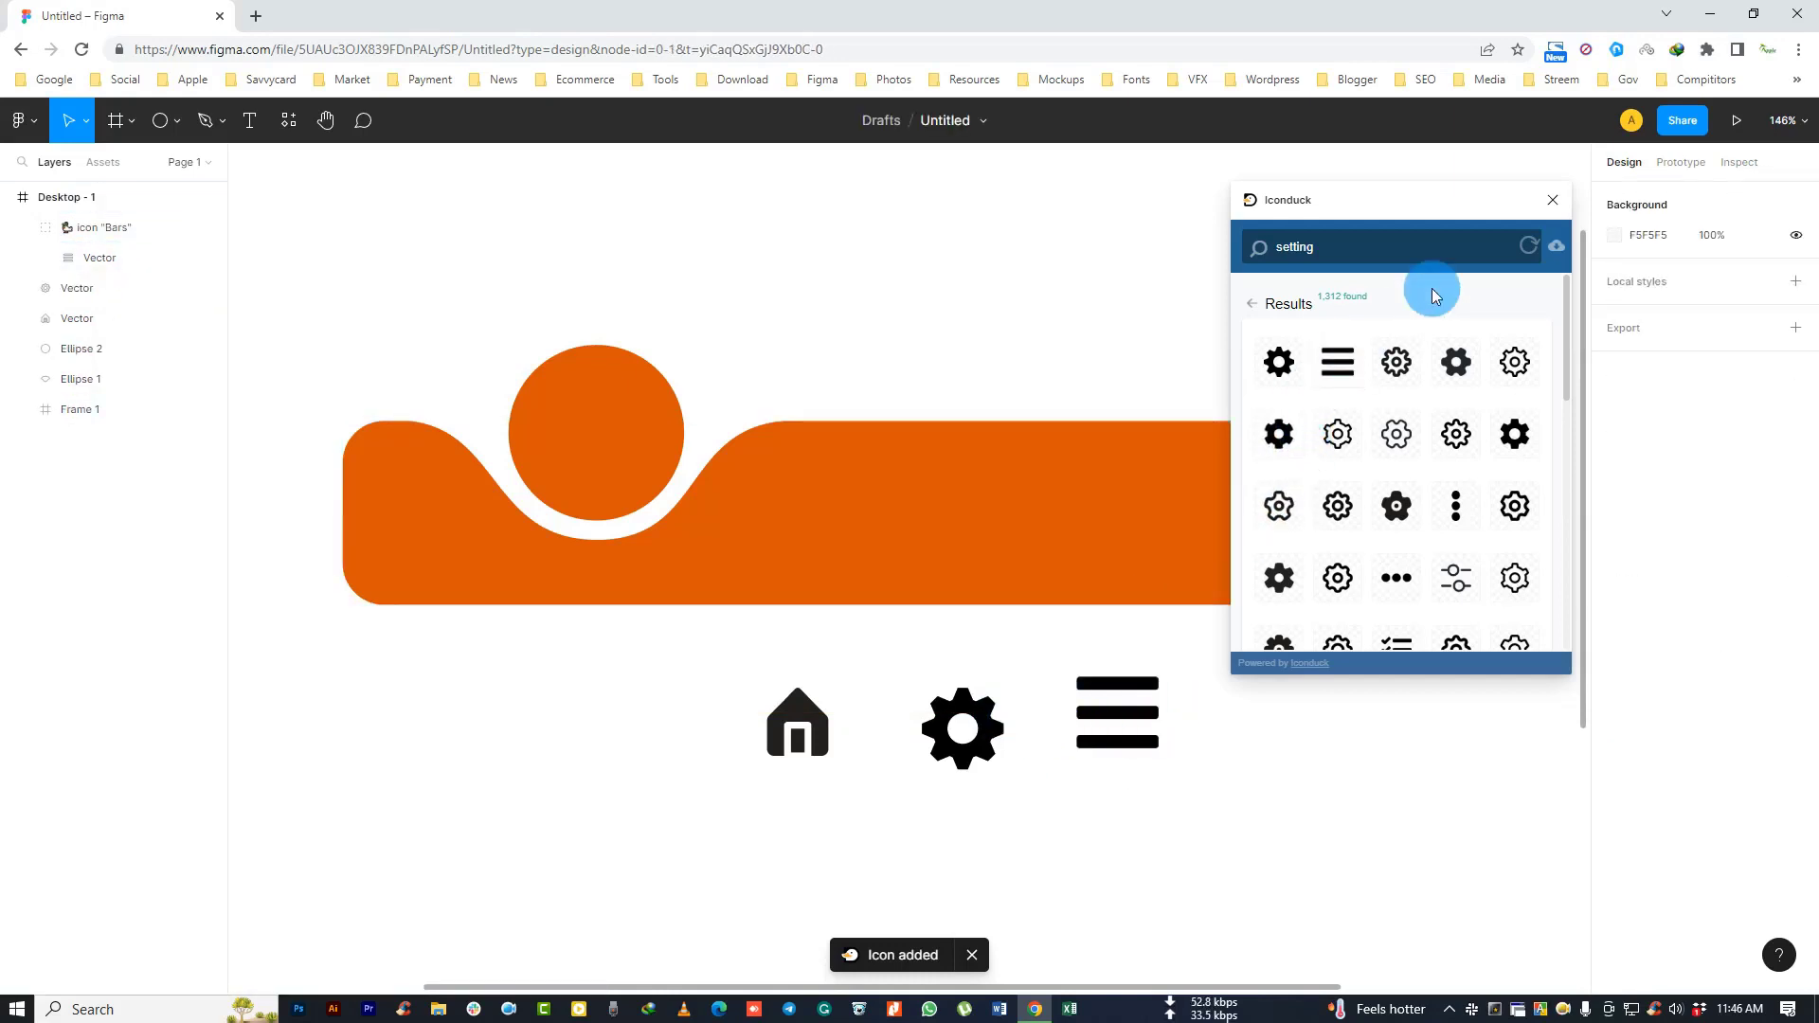
Step: Enlarge the house icon to about 53×59 and line the menu icon up with the others
left_click(1551, 200)
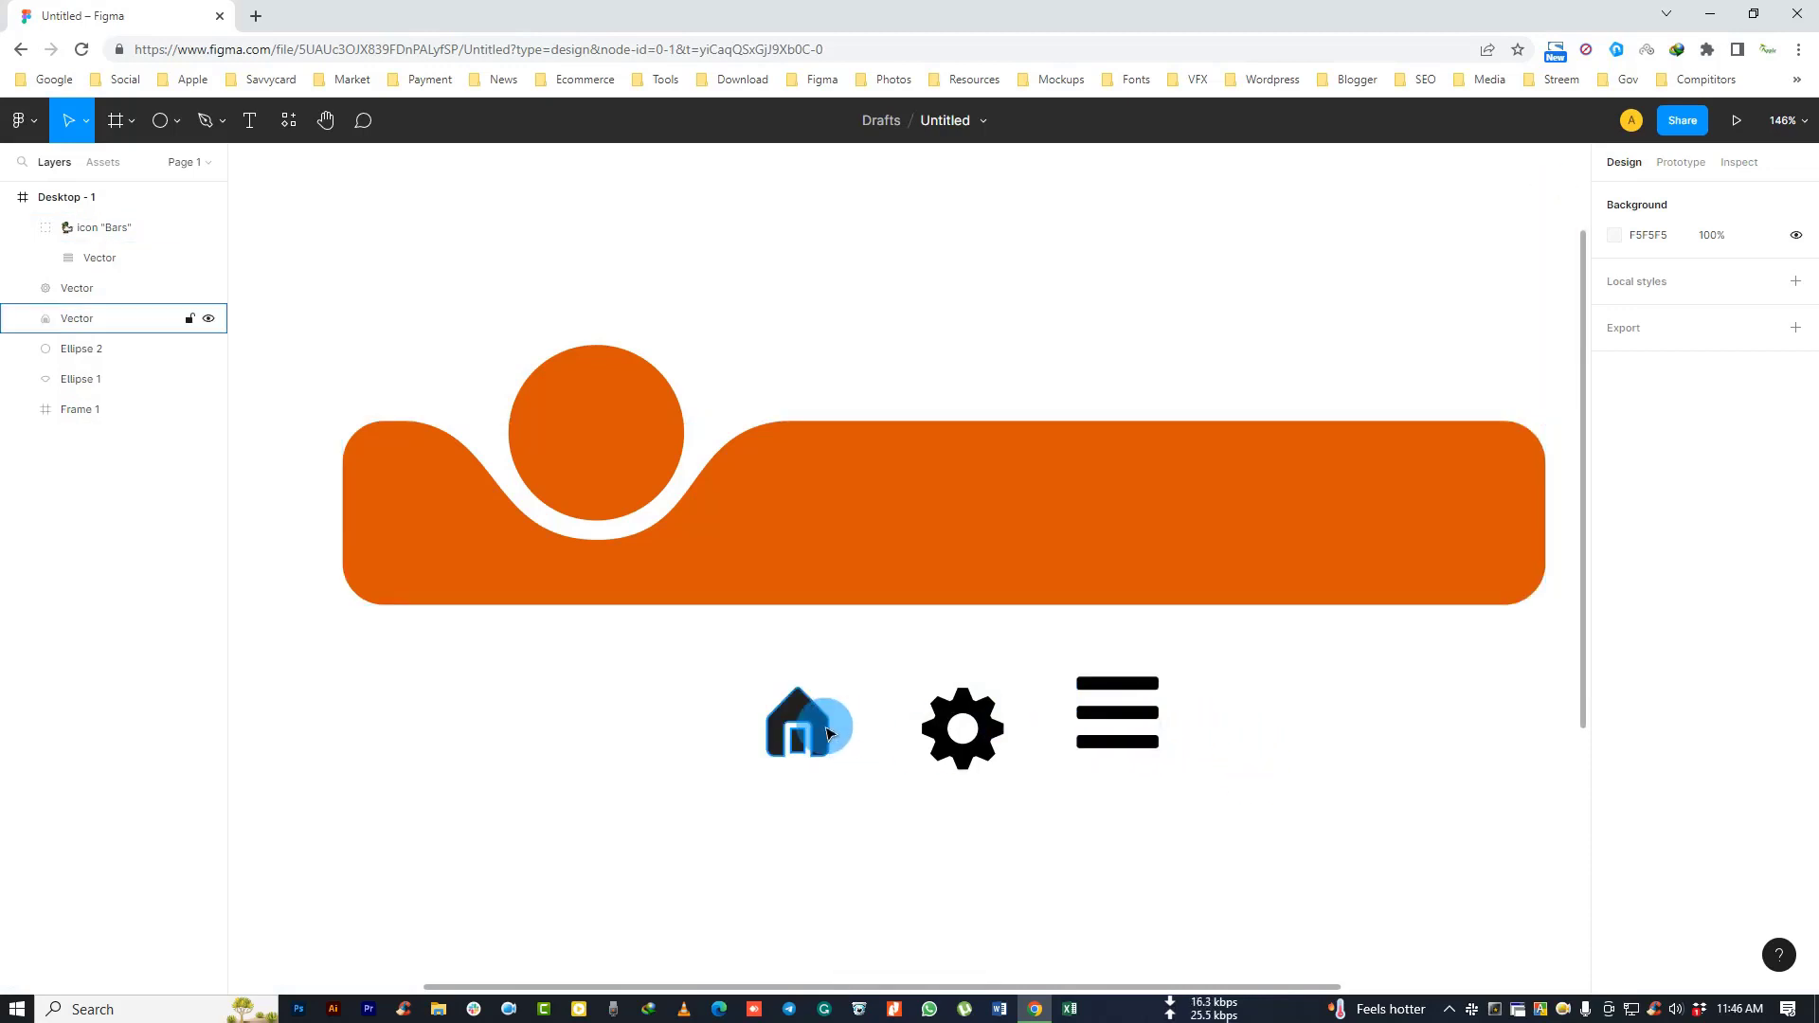
left_click_drag(827, 732, 871, 748)
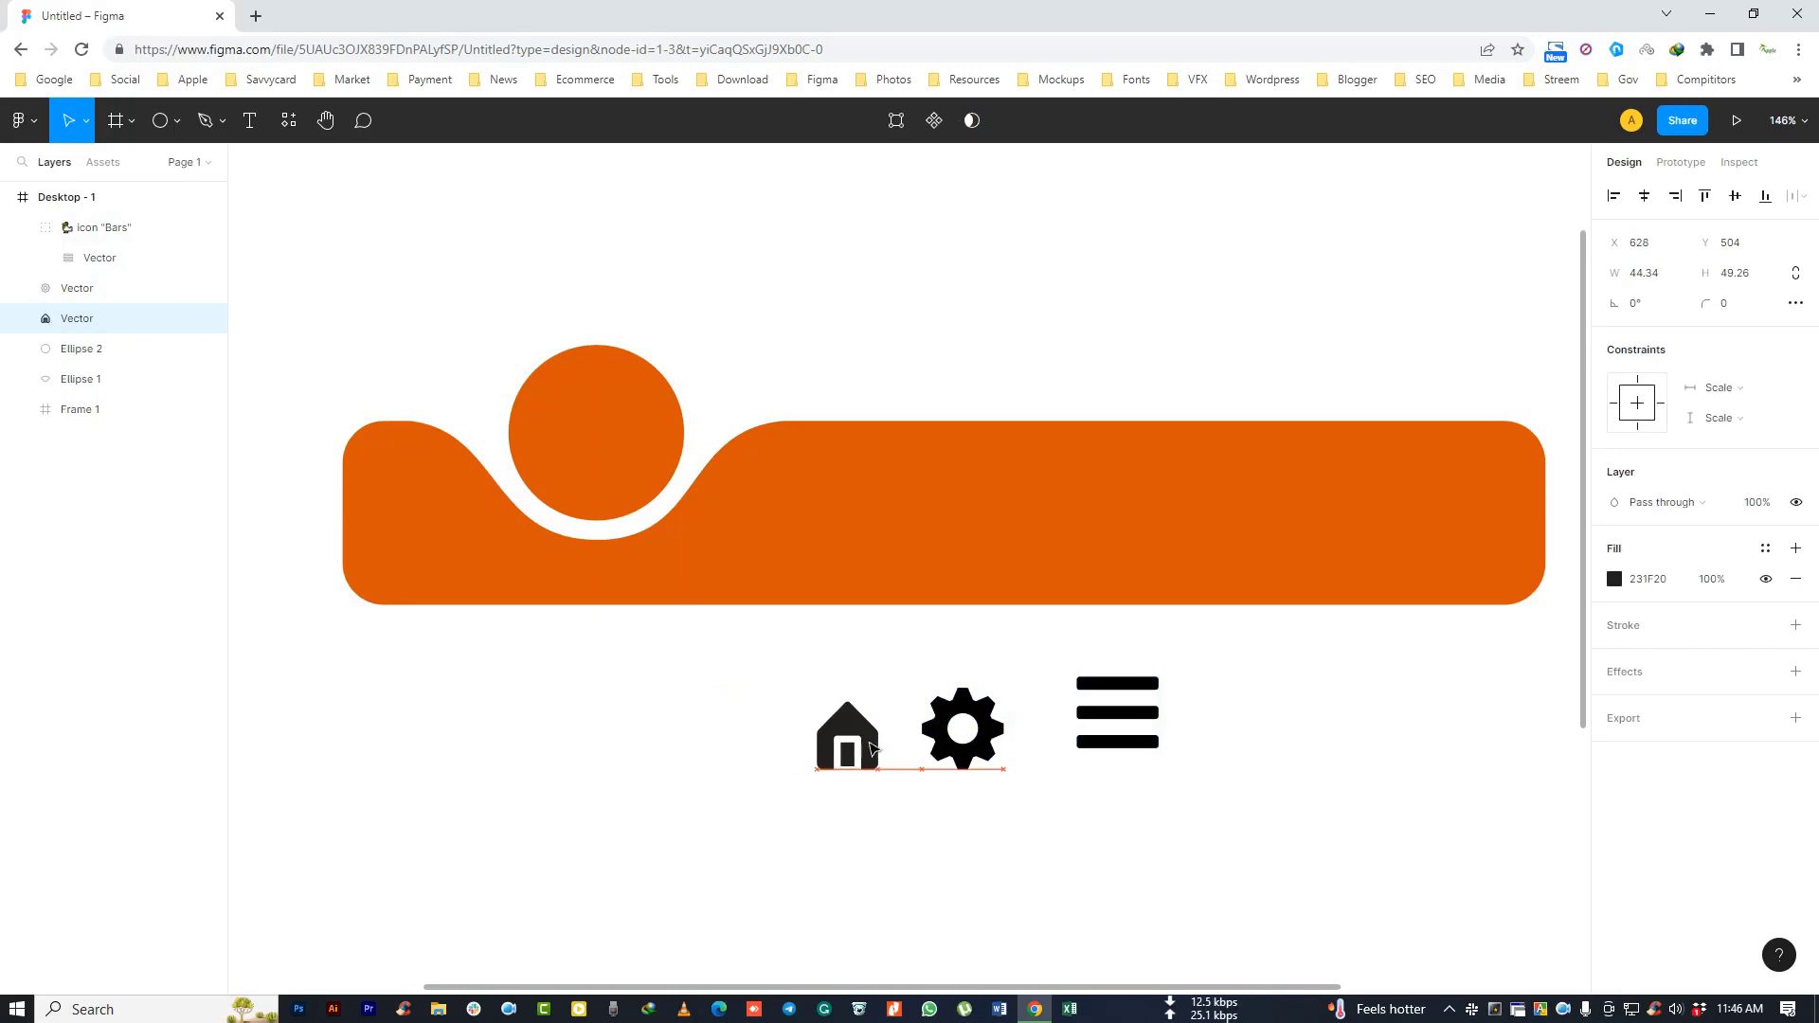
left_click(859, 701)
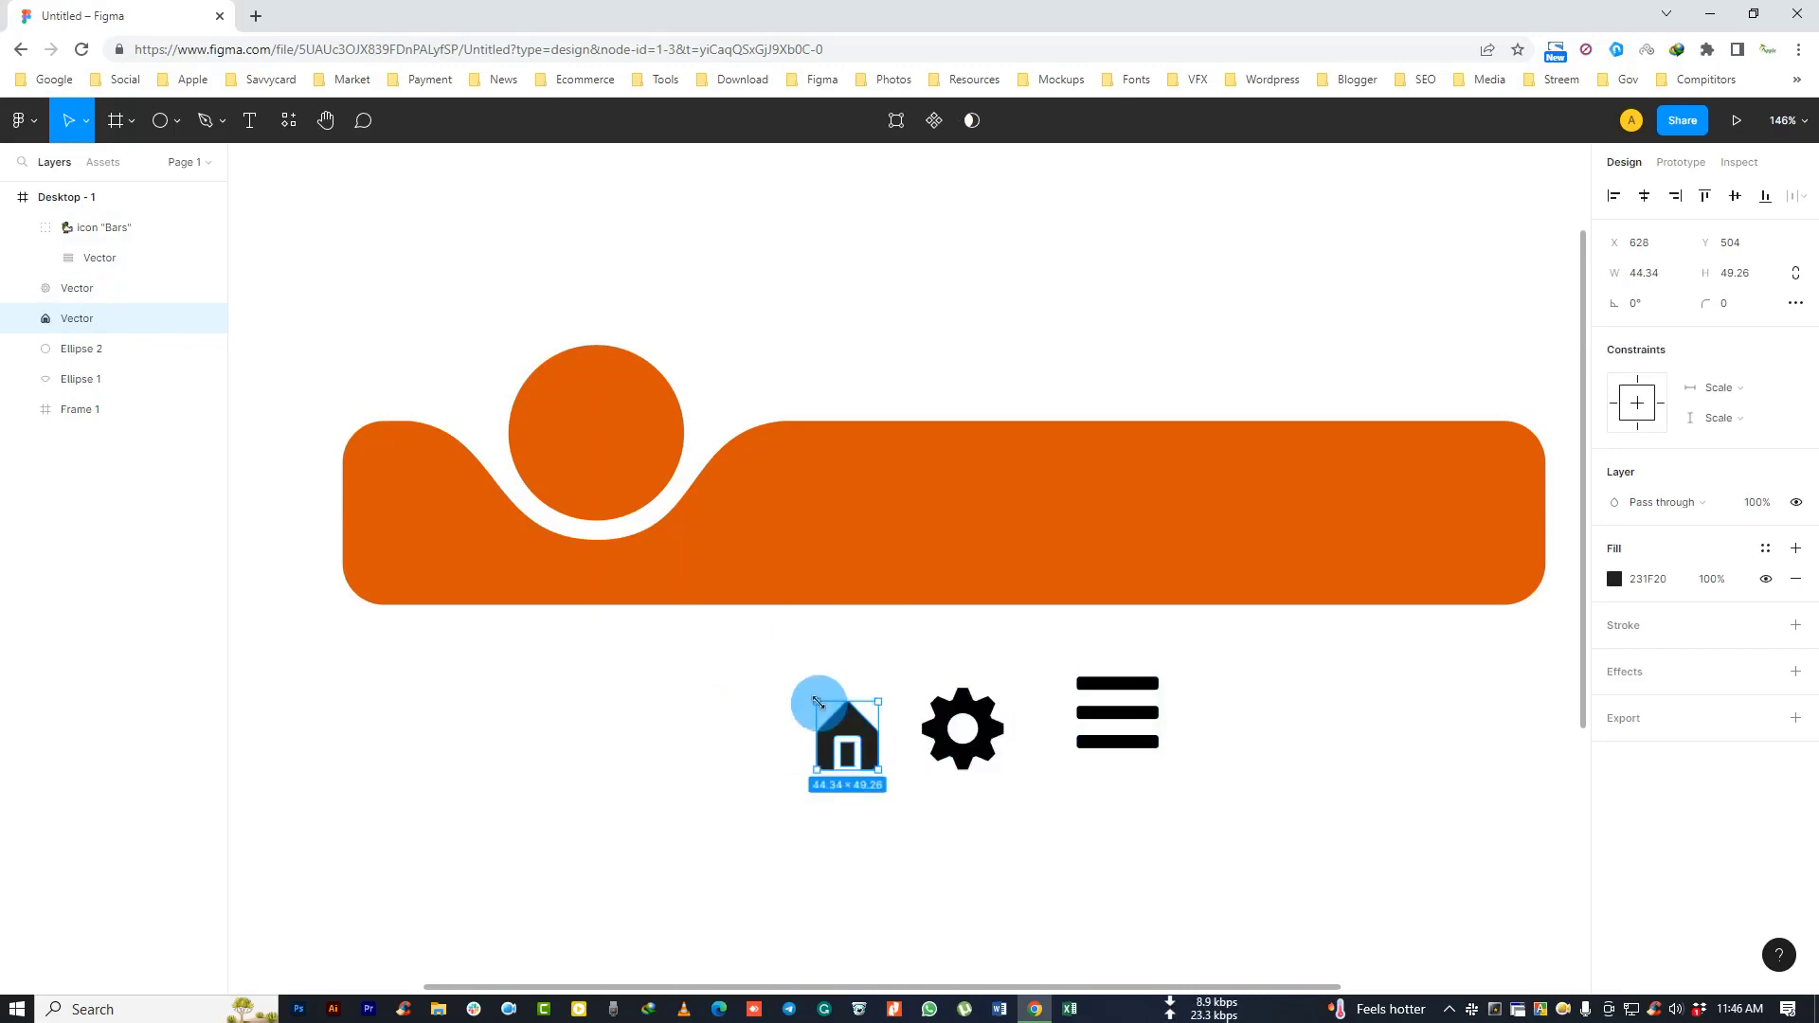
left_click_drag(814, 701, 802, 689)
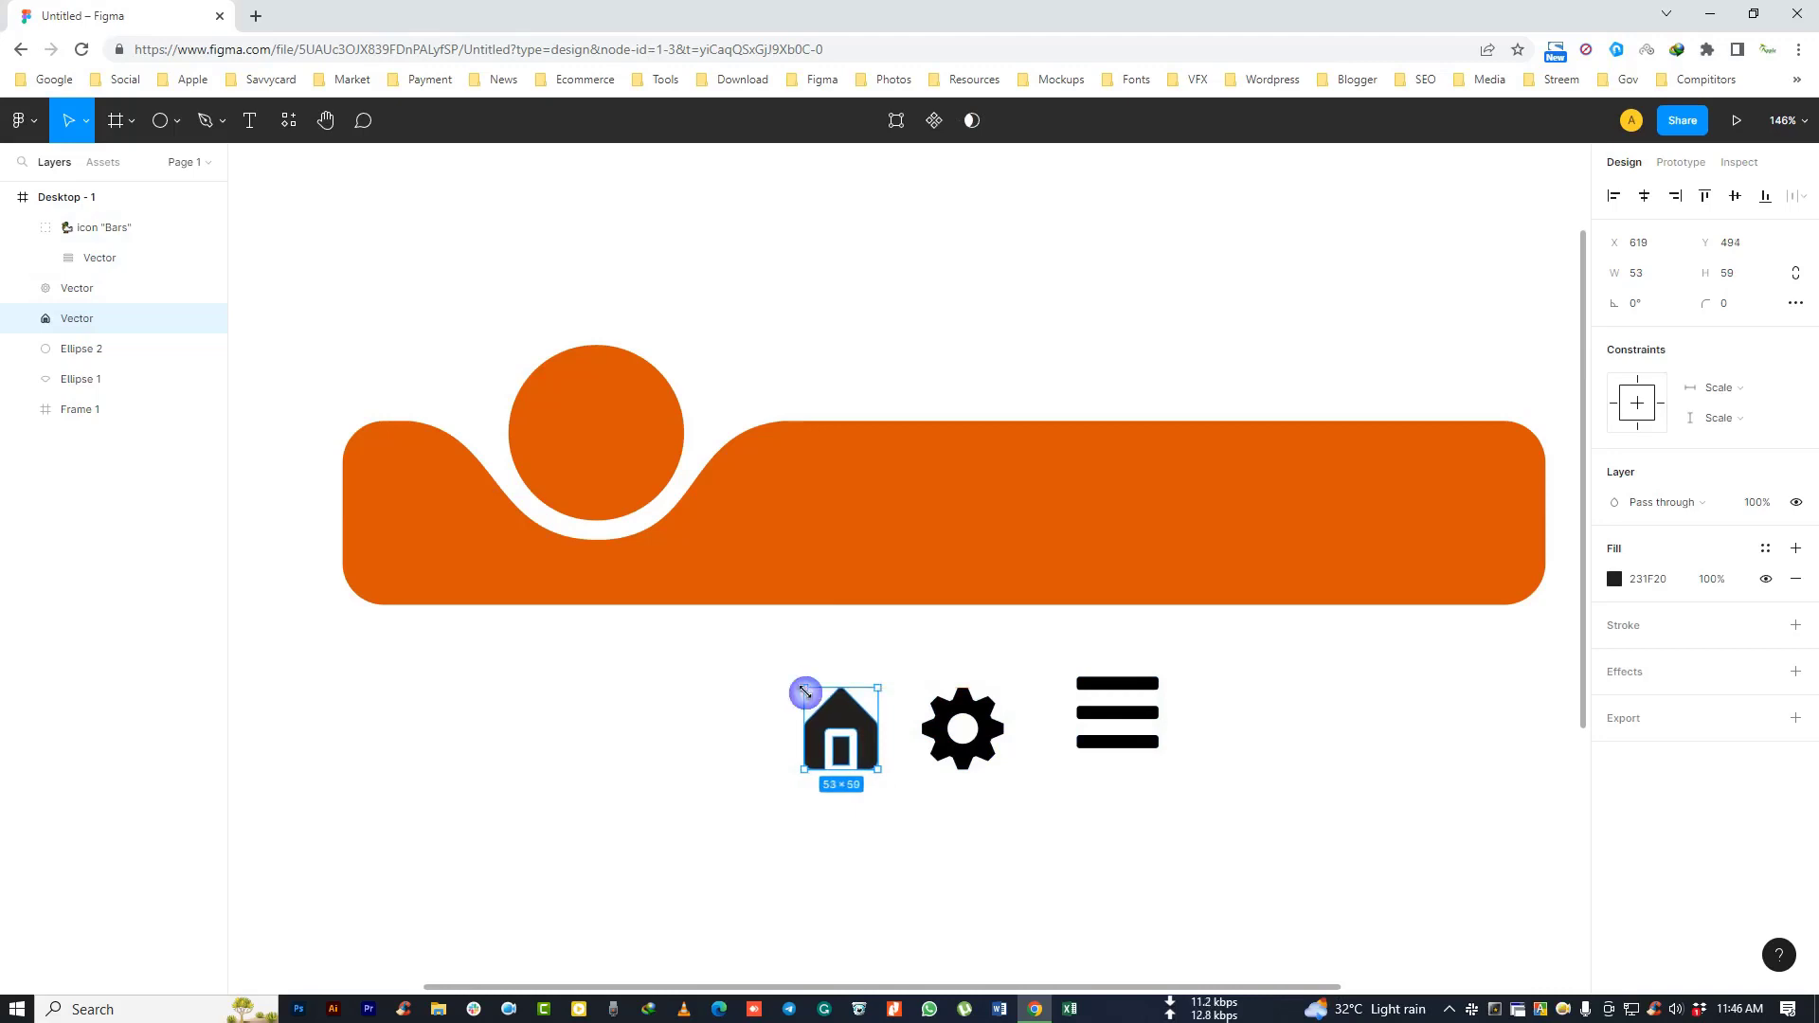
left_click_drag(1110, 717, 1168, 770)
left_click(1155, 763)
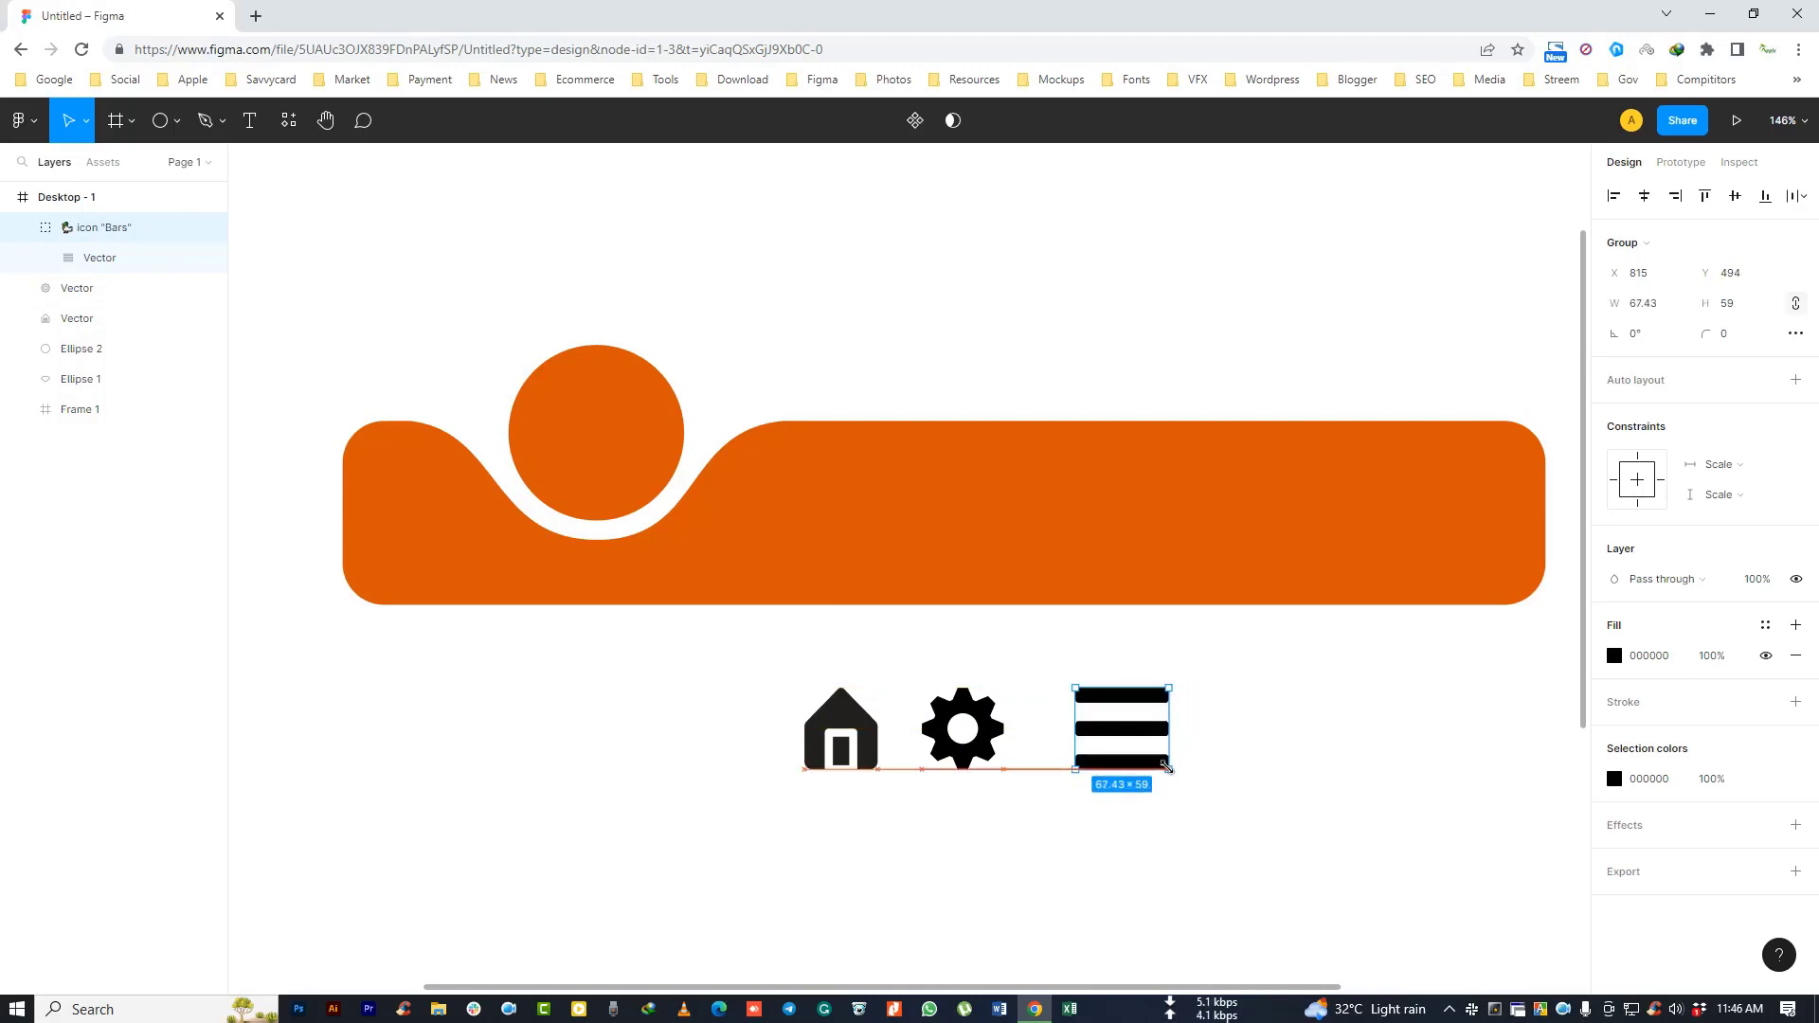
left_click(1331, 762)
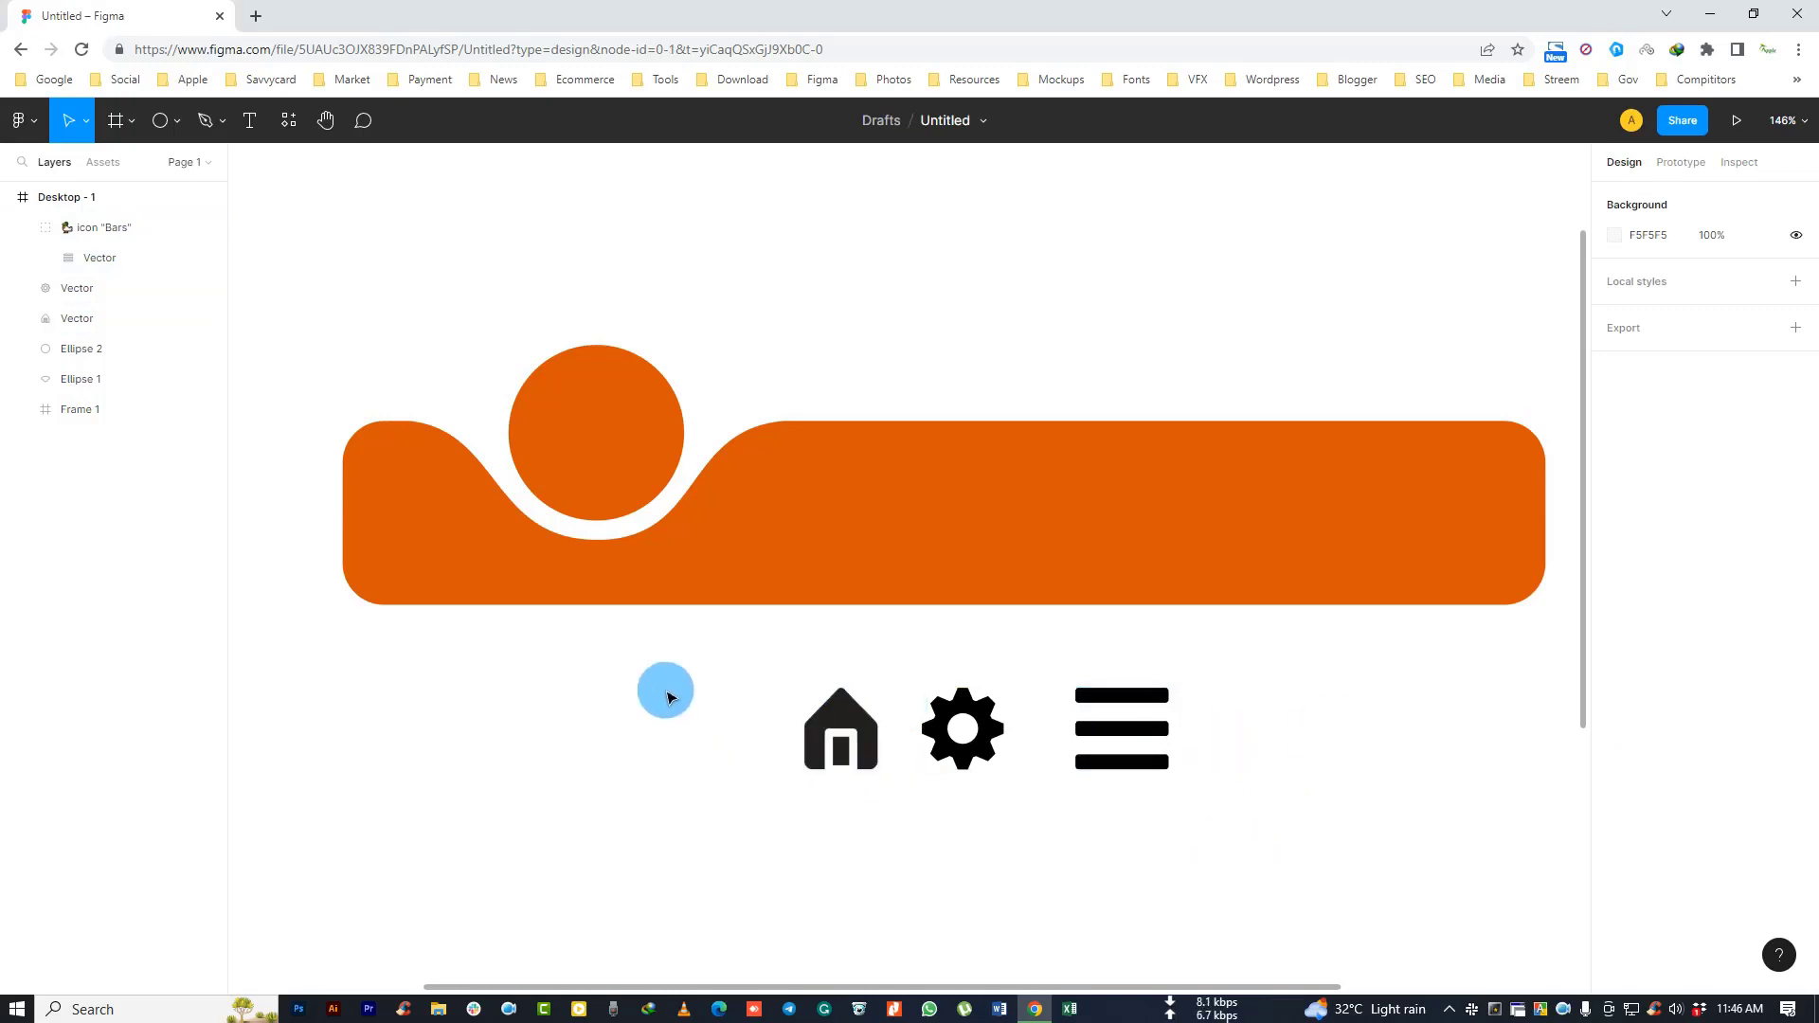
Step: Tidy up the house, gear and menu icons to even spacing and move them onto the bar
left_click_drag(665, 690, 1373, 803)
mouse_move(1169, 767)
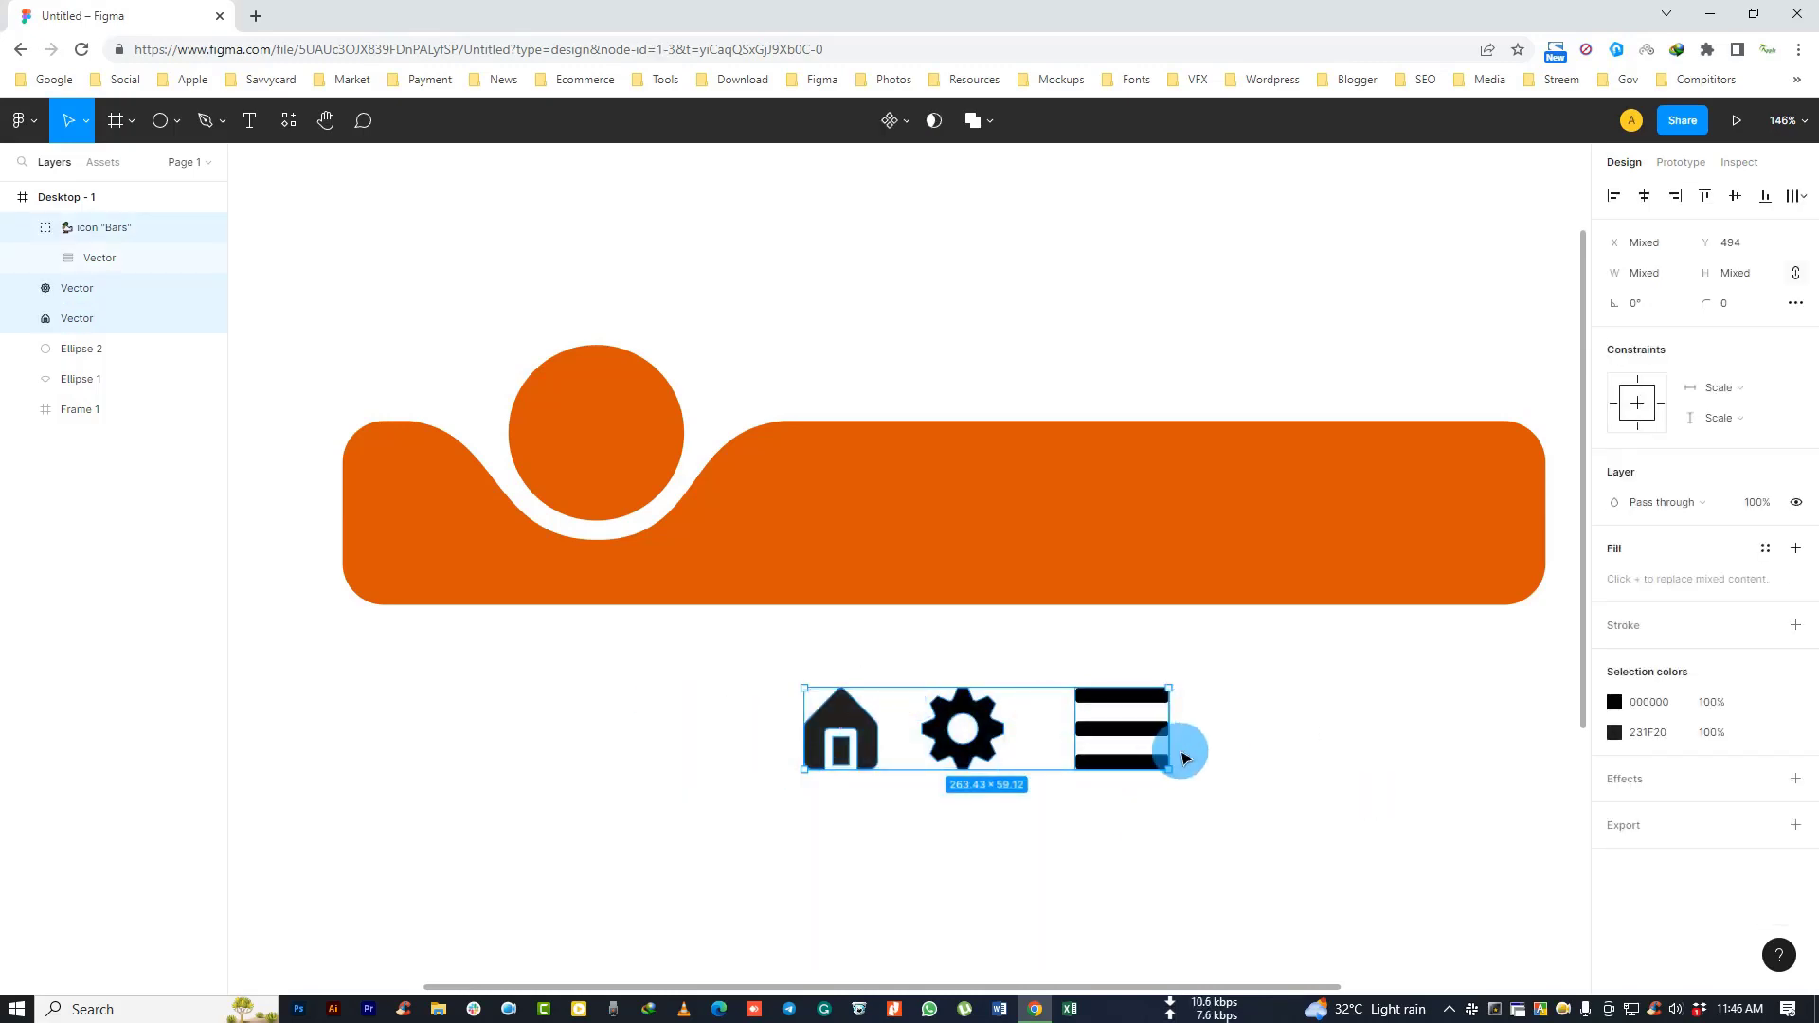
left_click(1793, 196)
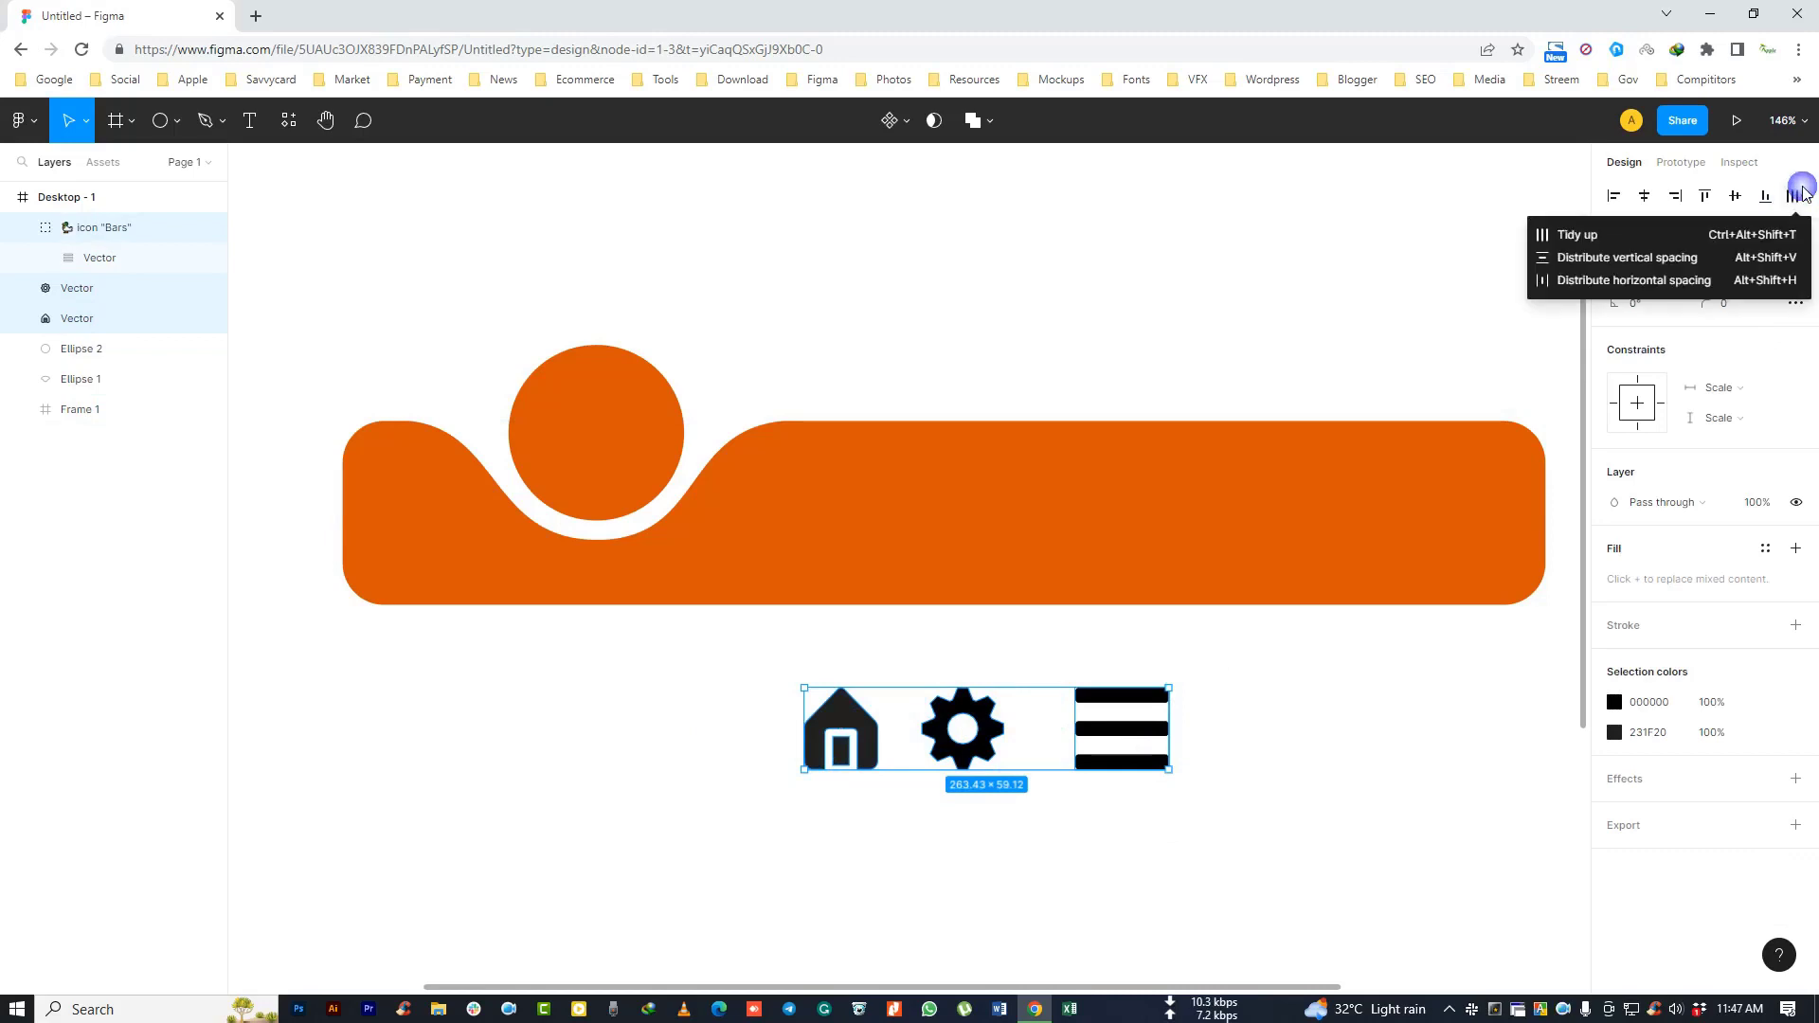
left_click(1597, 236)
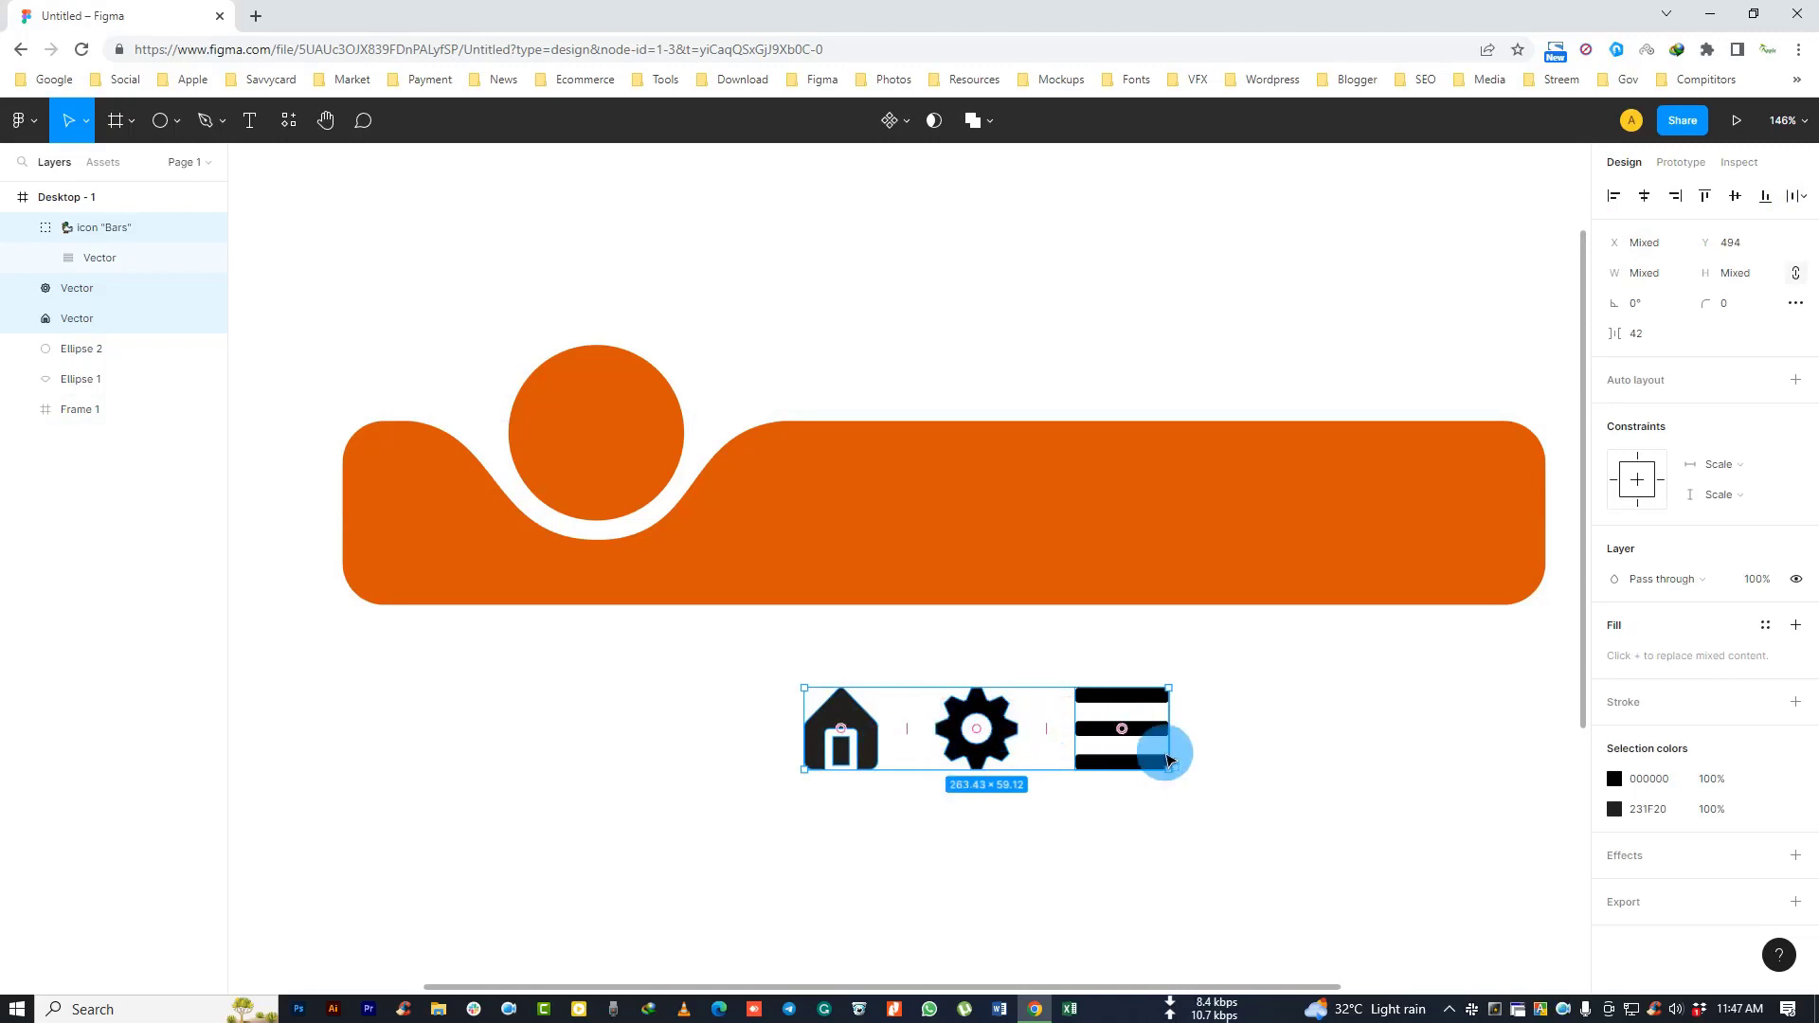
mouse_move(1170, 729)
left_mouse_down()
mouse_move(1121, 762)
mouse_move(1047, 519)
left_mouse_up()
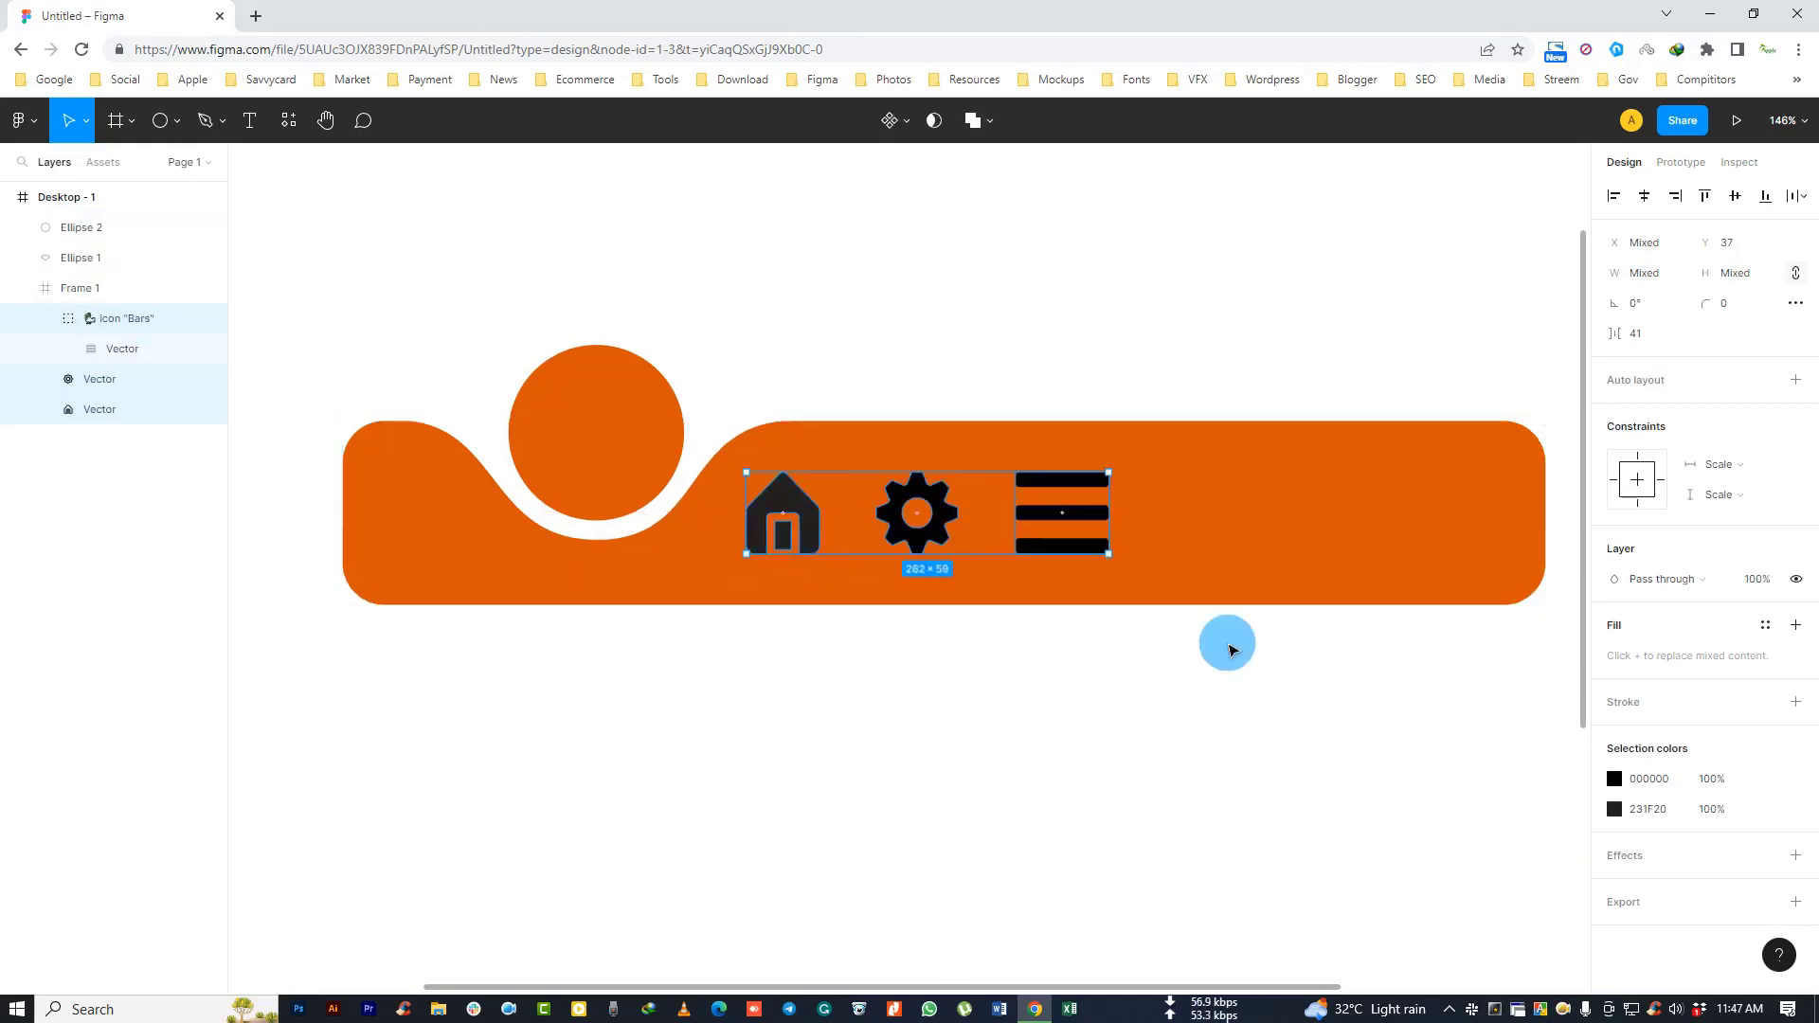
Step: Widen the gap between the three icons to 200
left_click(1726, 274)
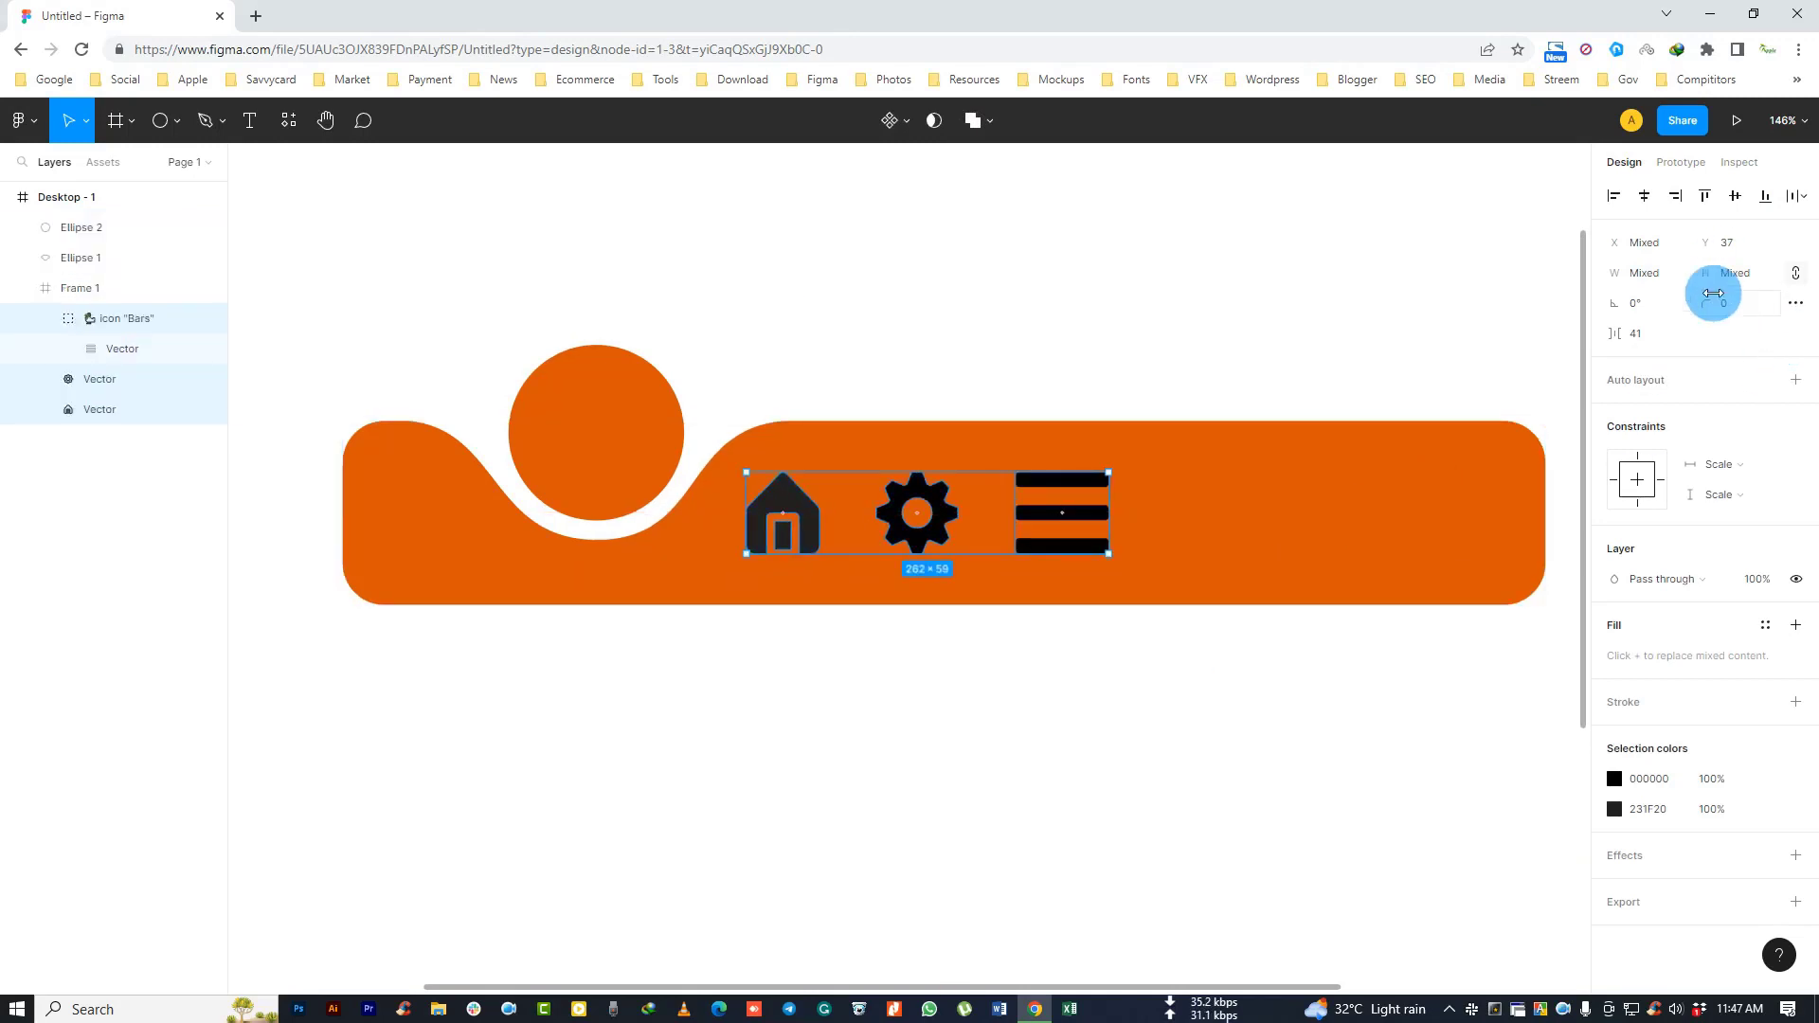
left_click(1649, 343)
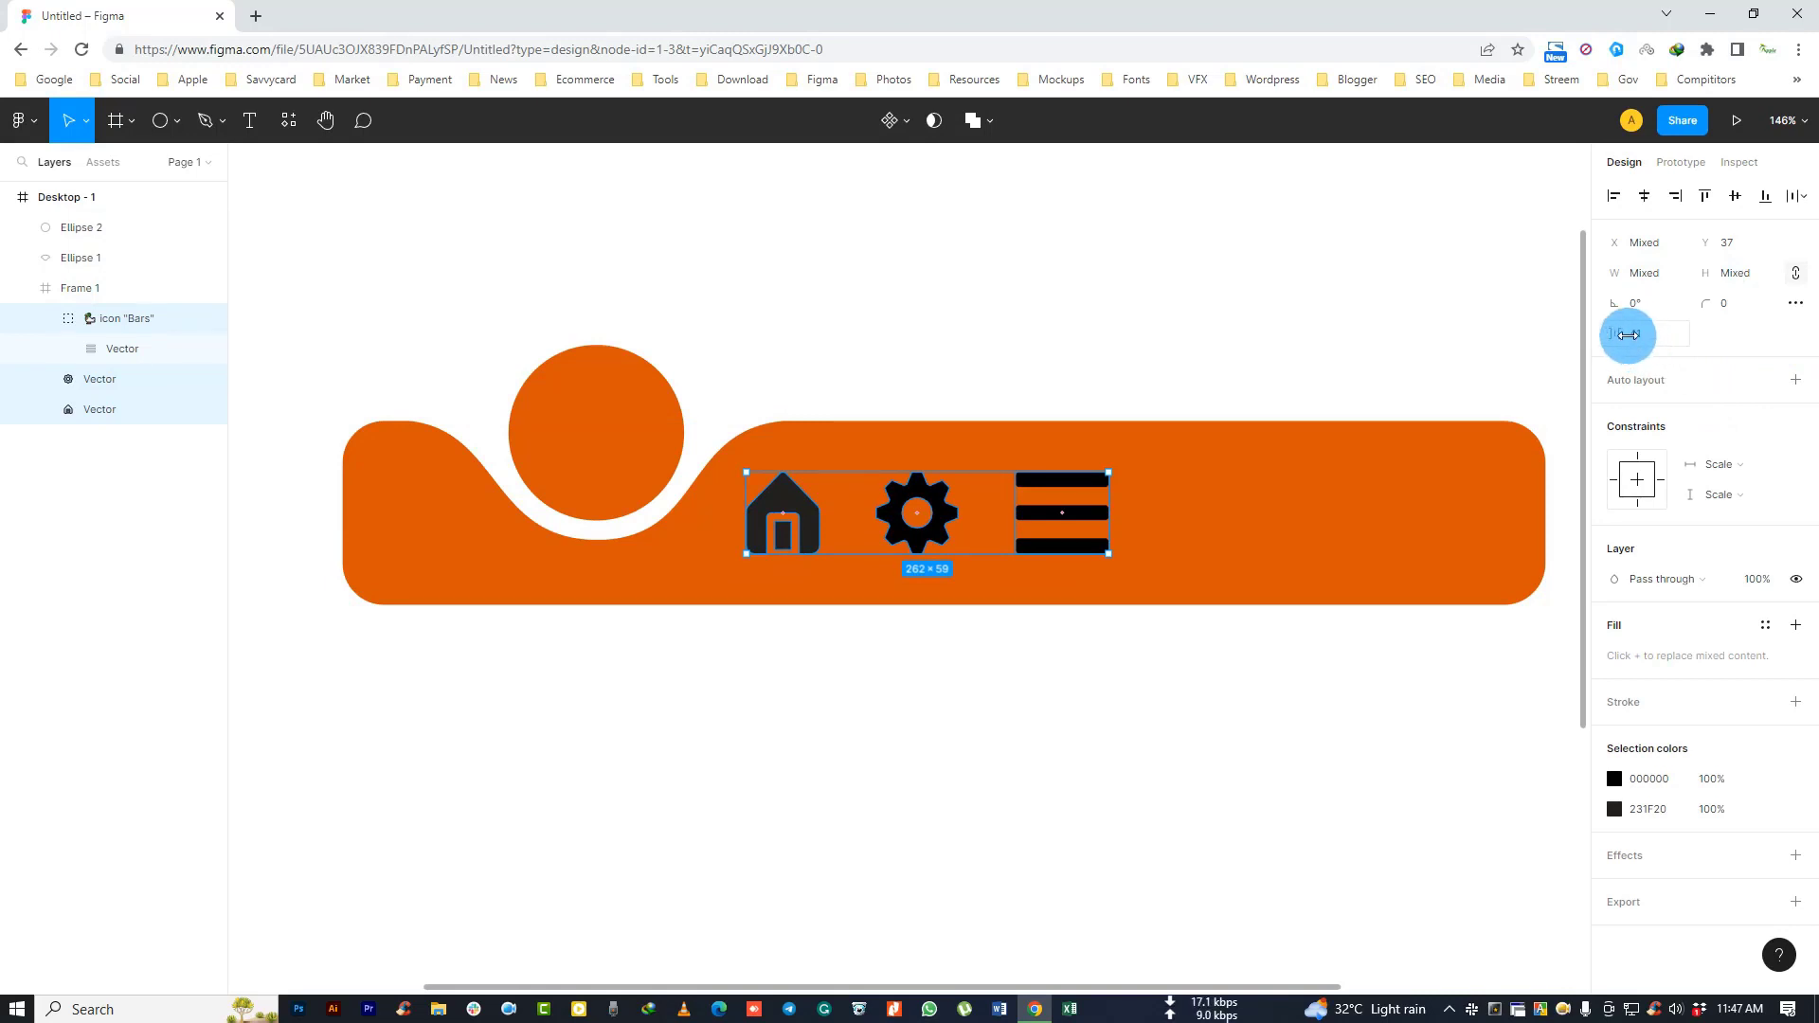
mouse_move(1617, 332)
left_mouse_down()
mouse_move(1808, 332)
mouse_move(16, 357)
mouse_move(38, 357)
left_mouse_up()
left_click(625, 540)
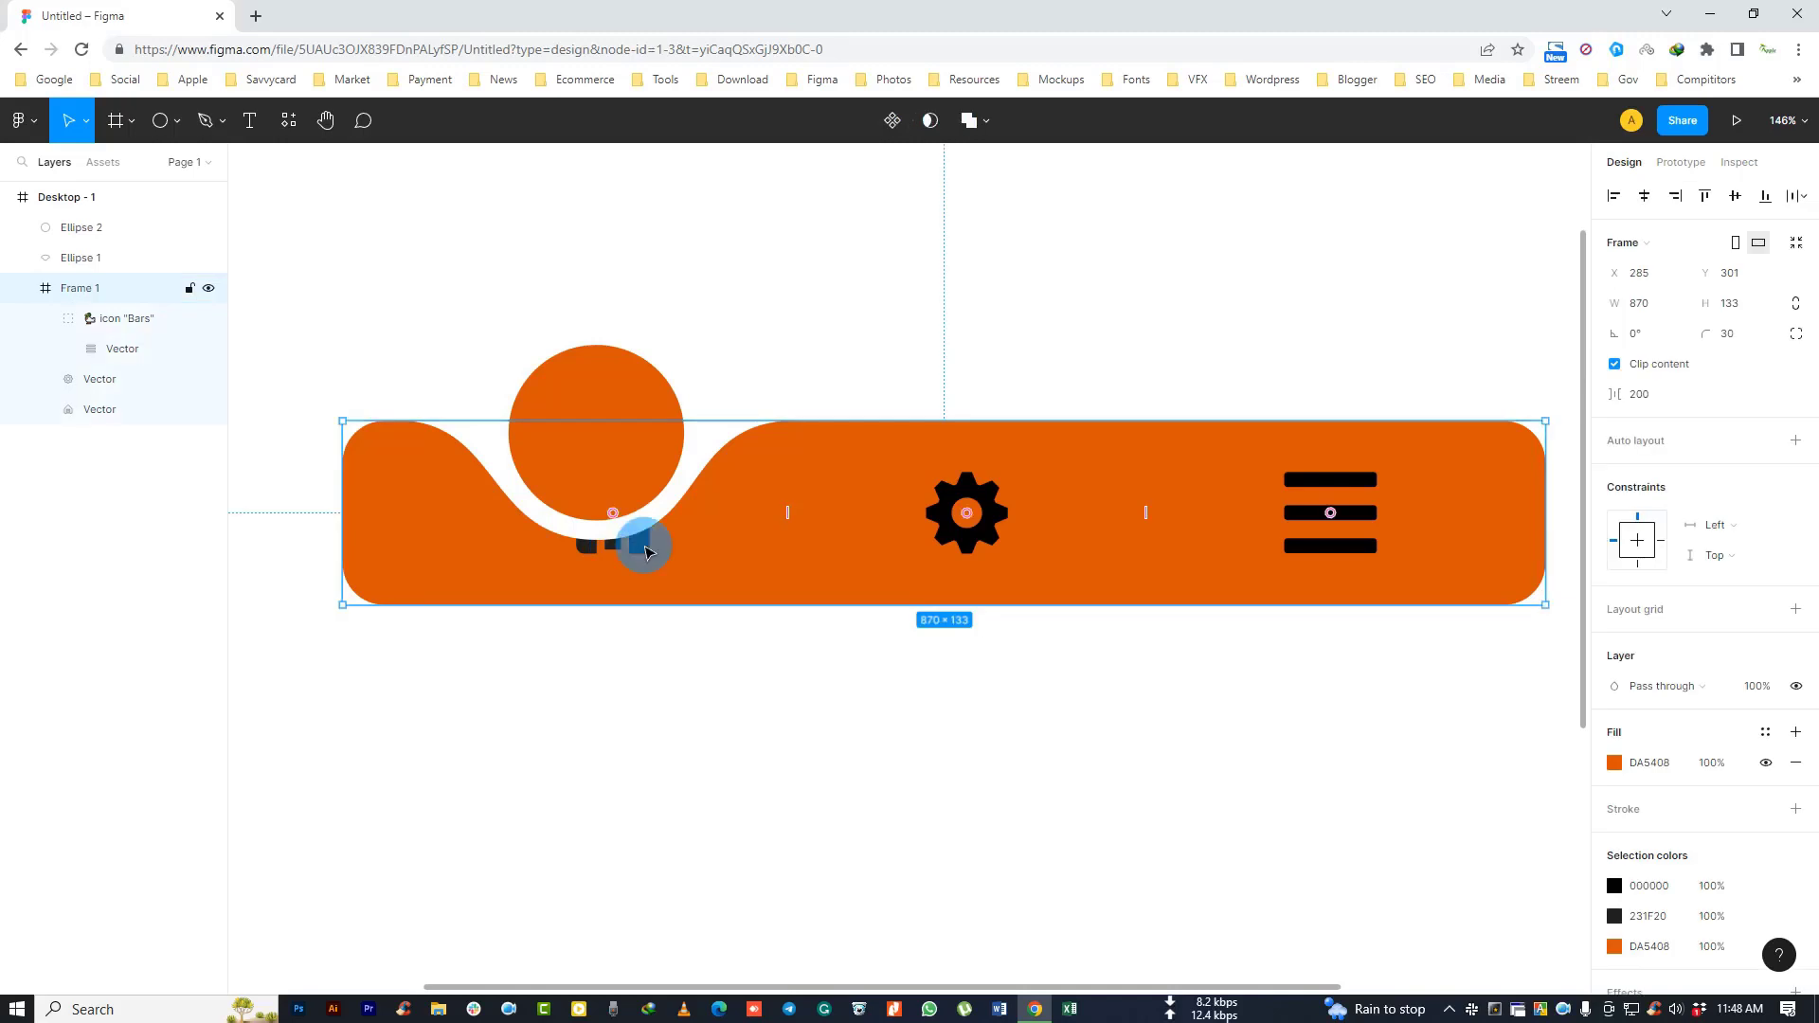
left_click(626, 745)
Step: Move the bars vector out of its group and all three icon vectors to the top of Desktop - 1
left_click(637, 542)
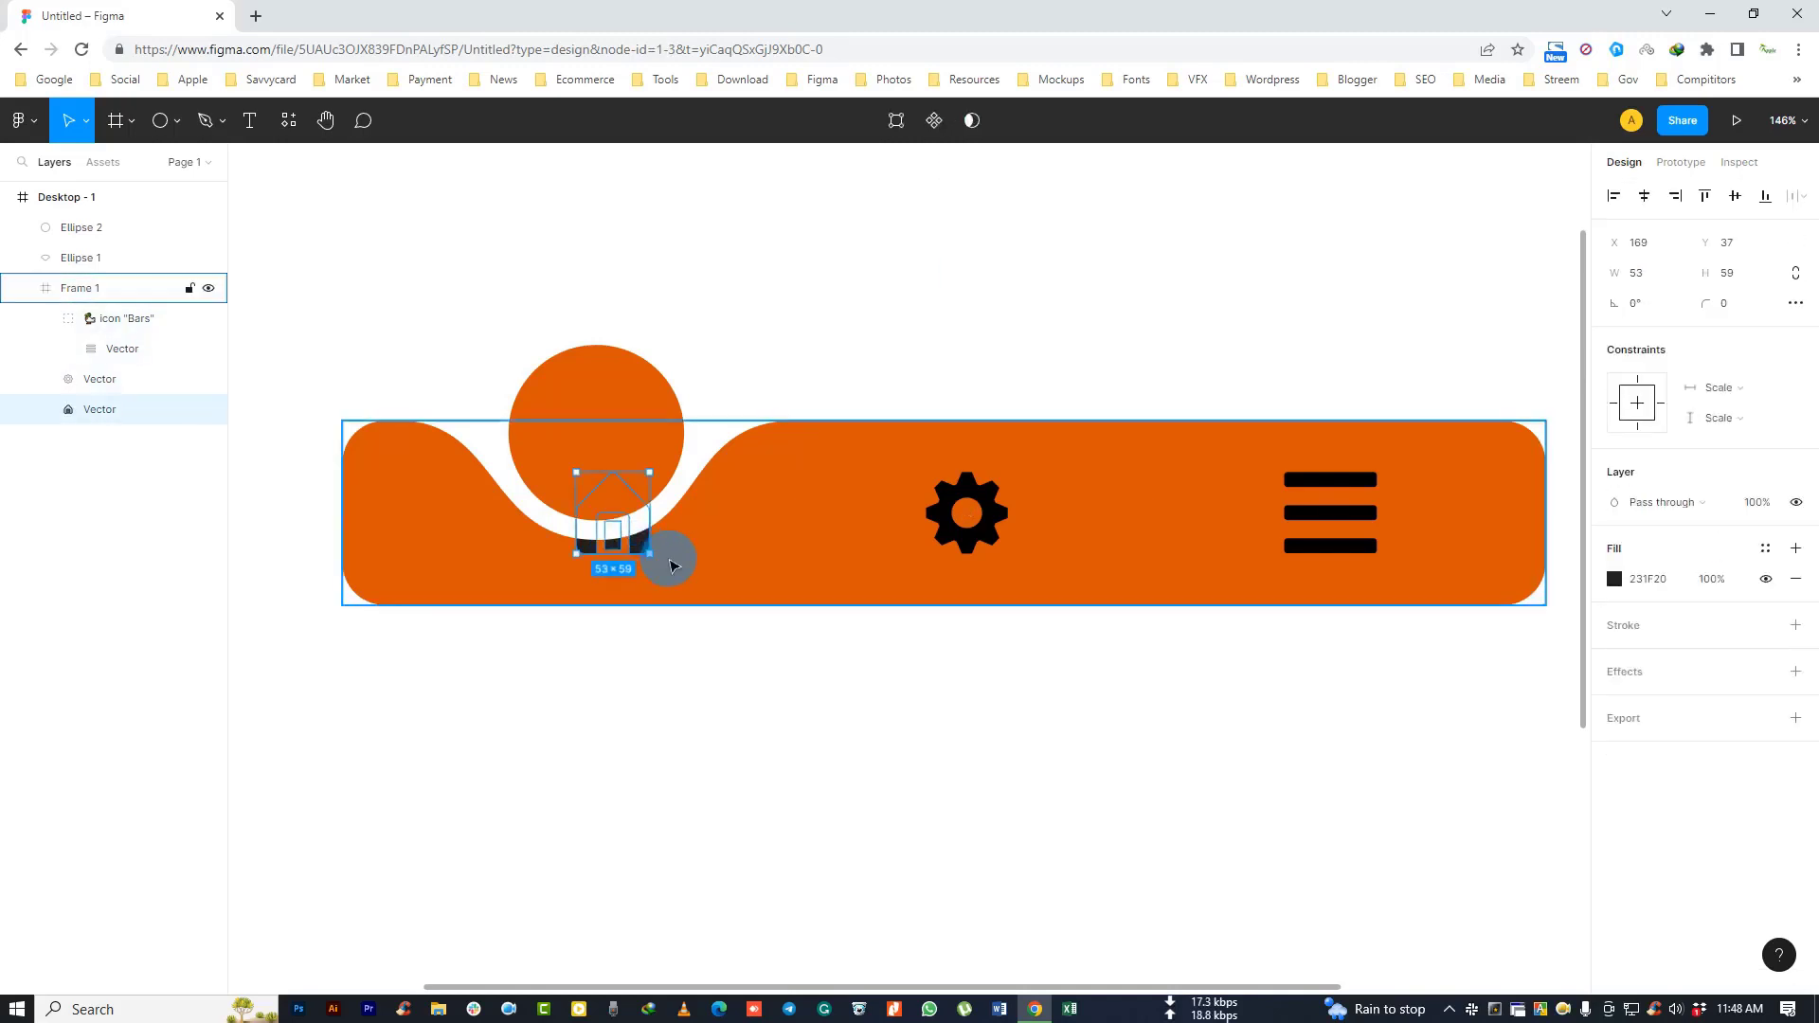
left_click(284, 479)
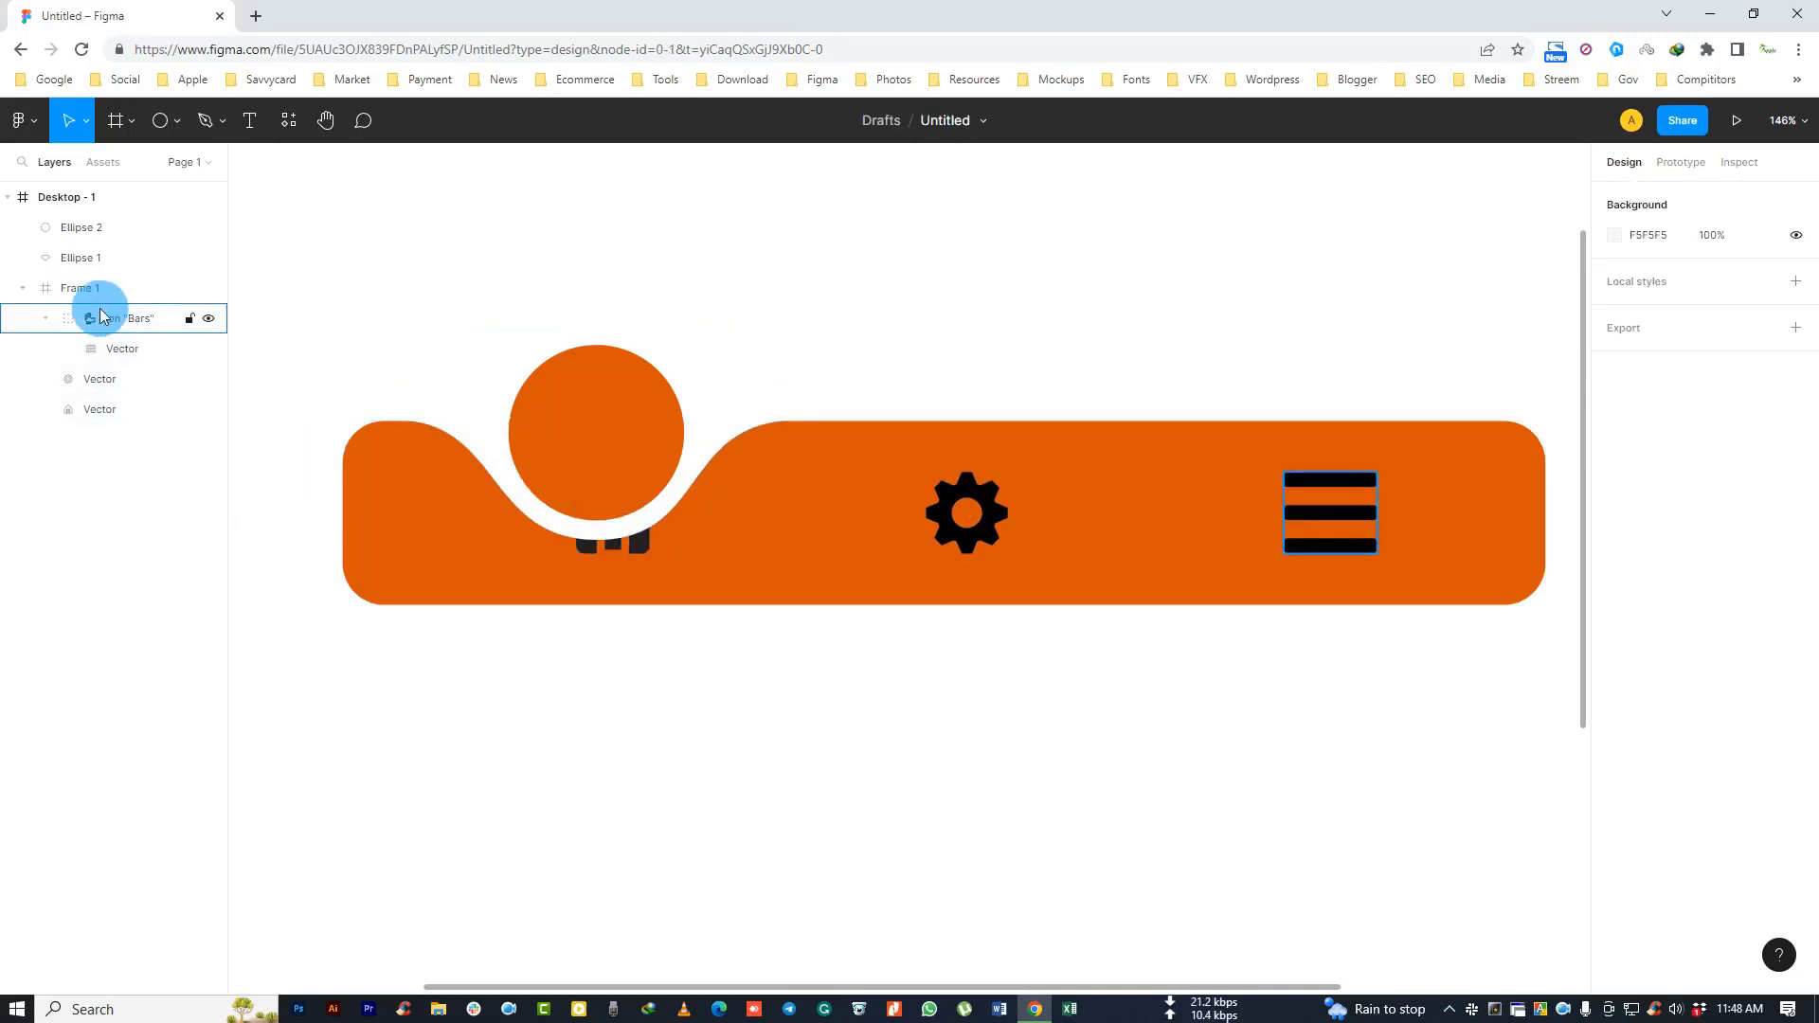
left_click(113, 345)
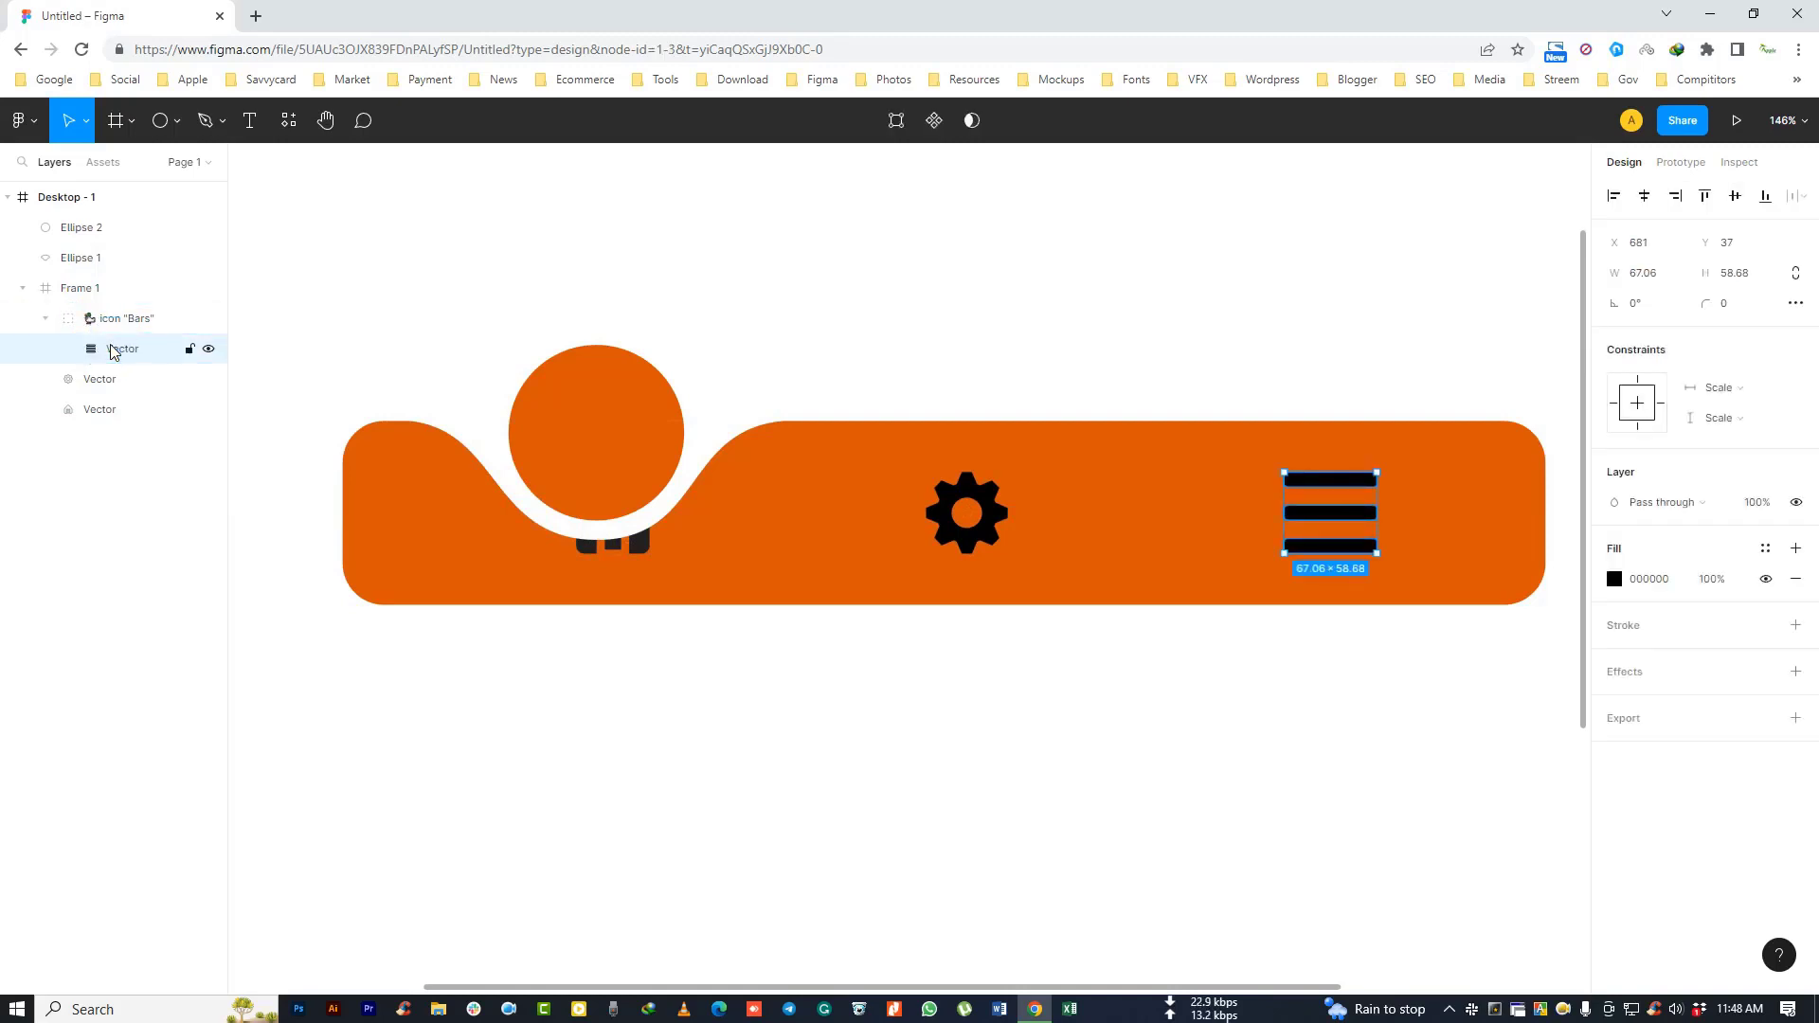
left_click_drag(111, 315, 111, 318)
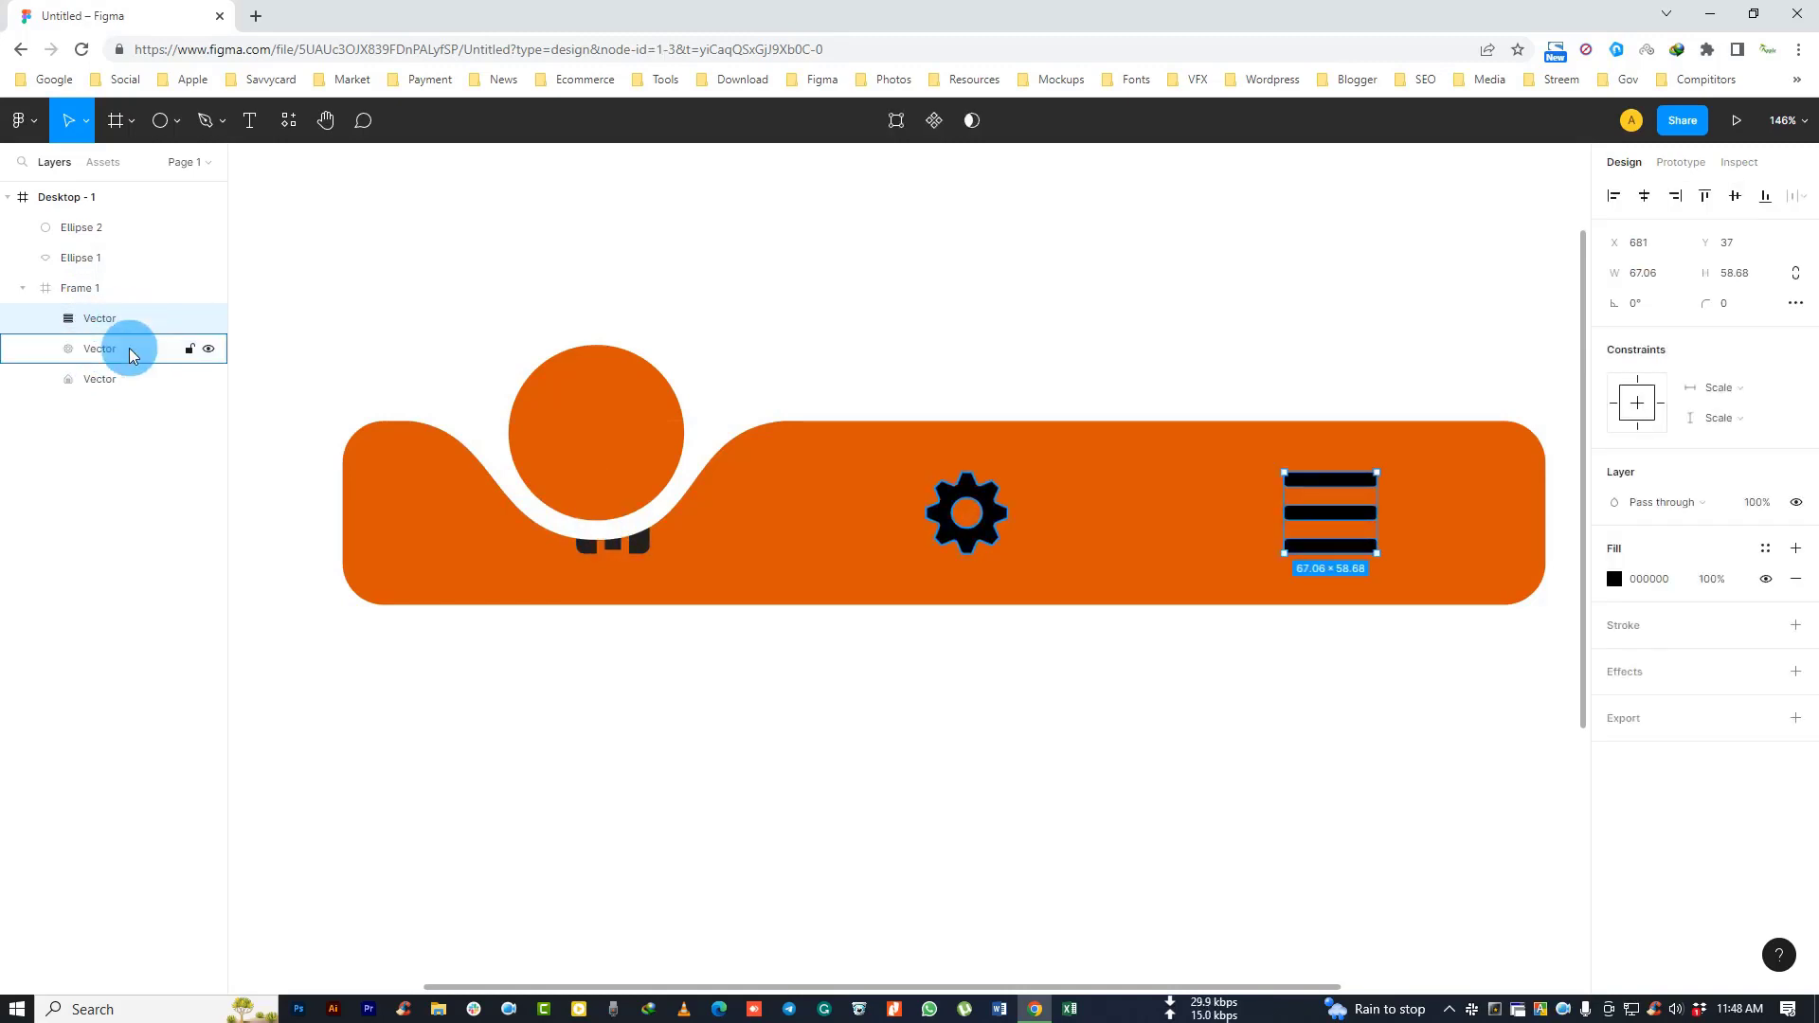
left_click(114, 349, "shift")
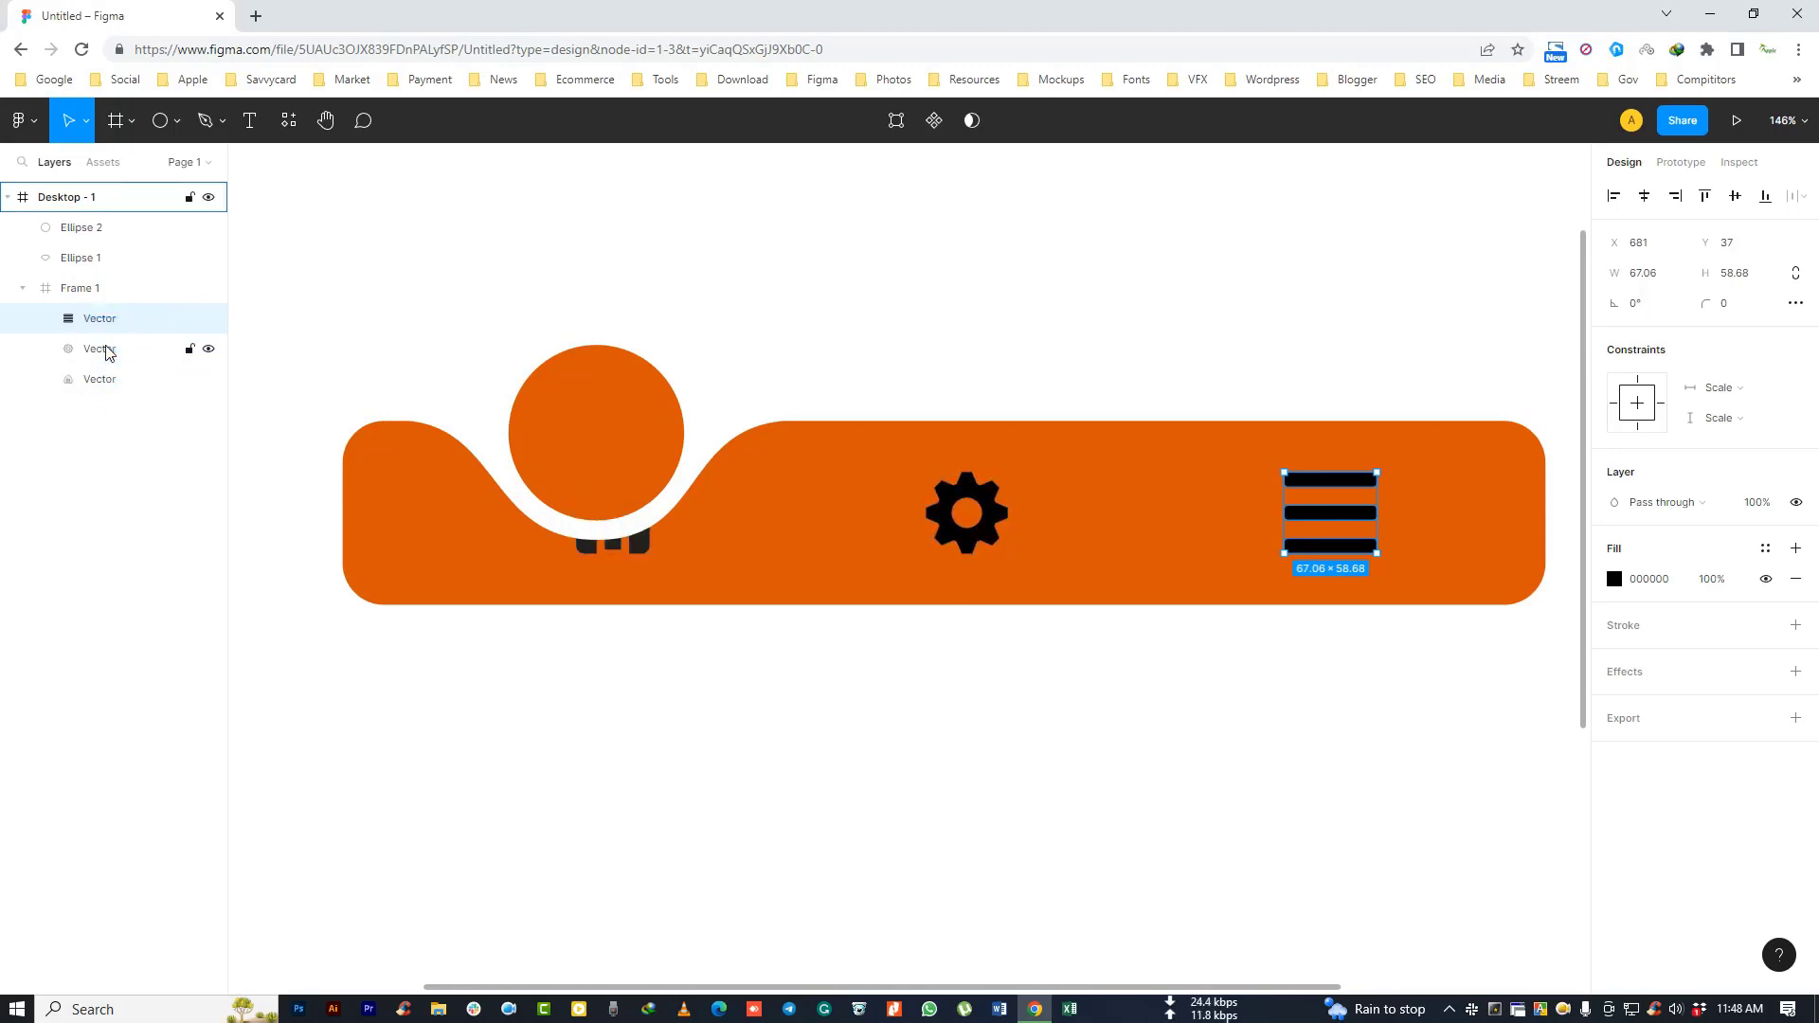
left_click(110, 381, "shift")
left_click(101, 328)
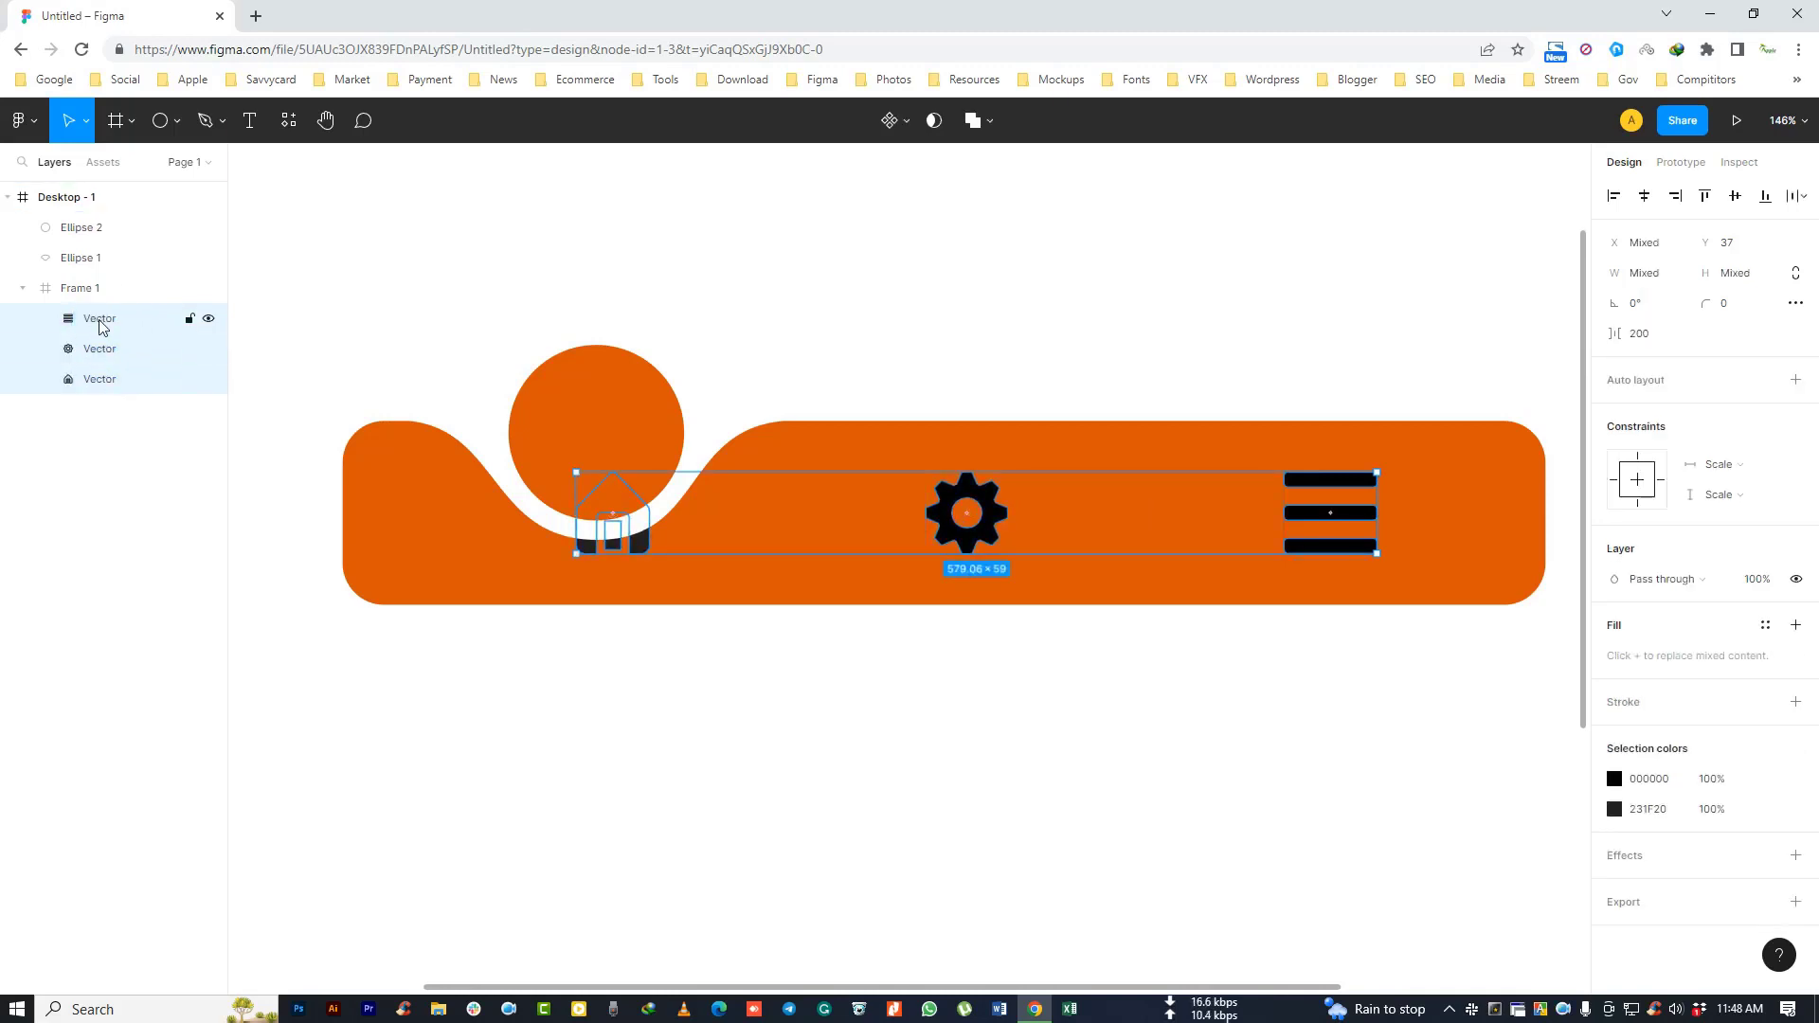
left_click_drag(102, 326, 83, 221)
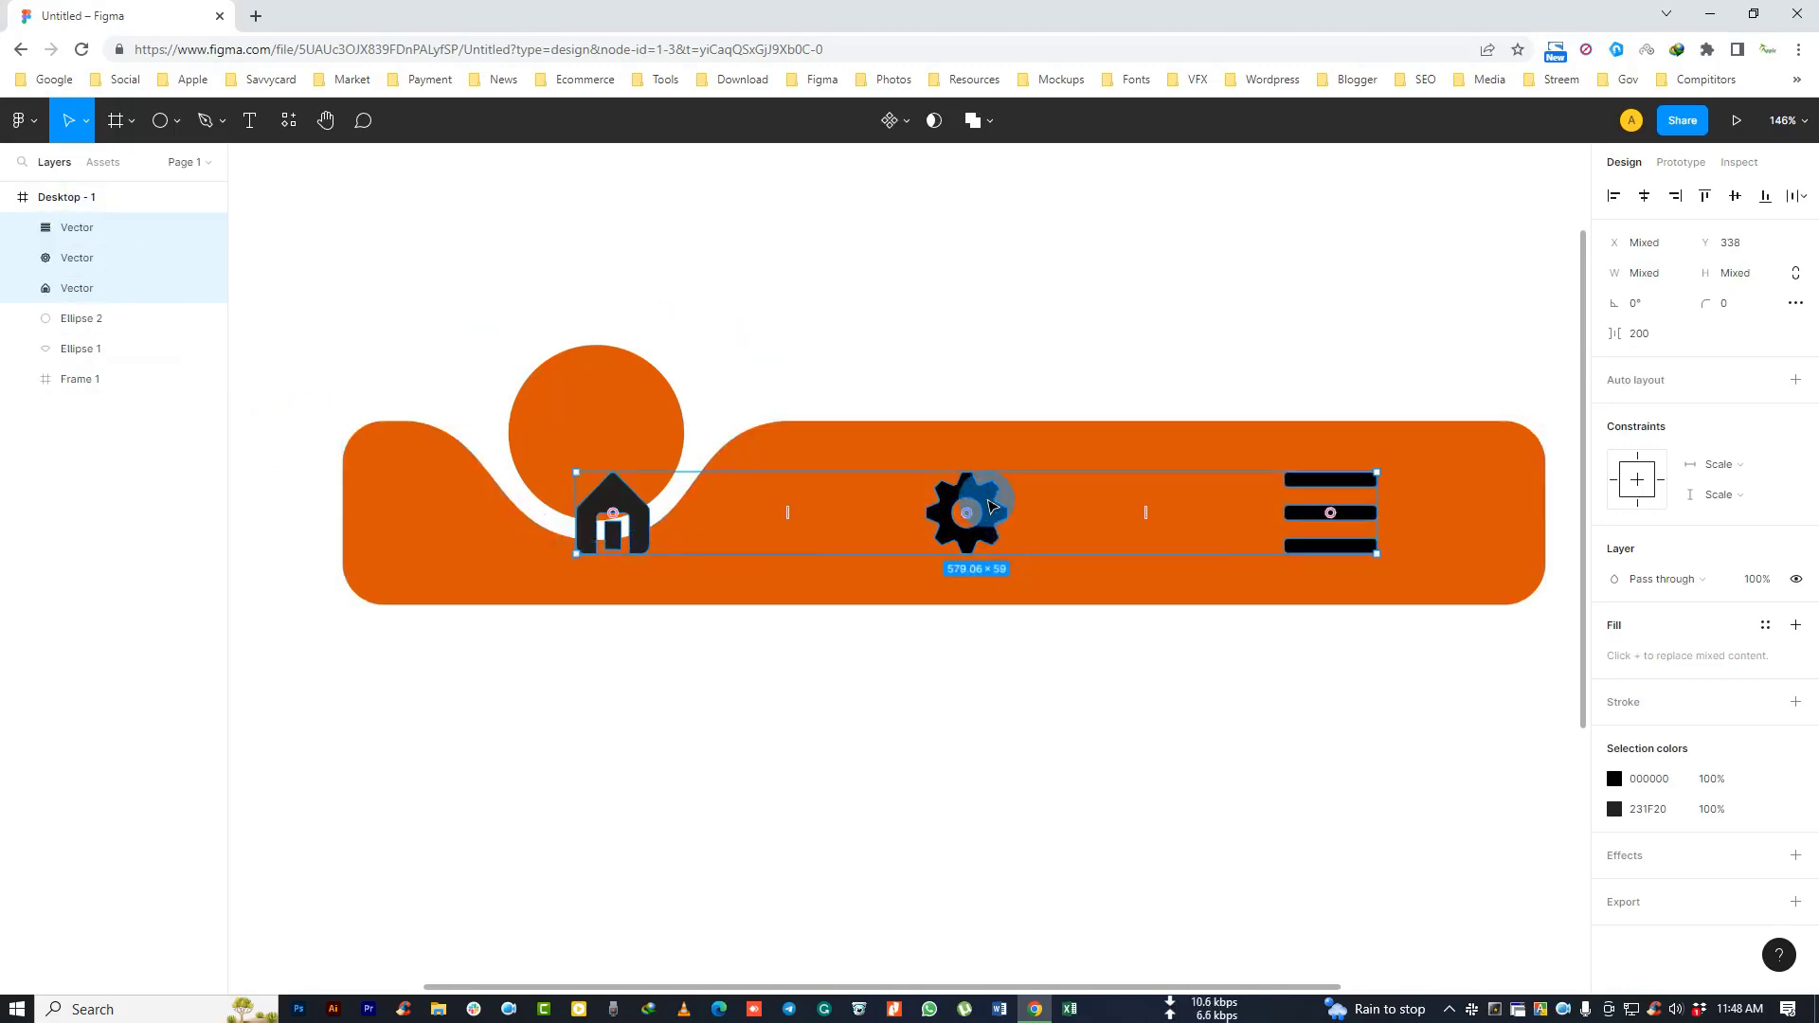
left_click_drag(980, 503, 978, 500)
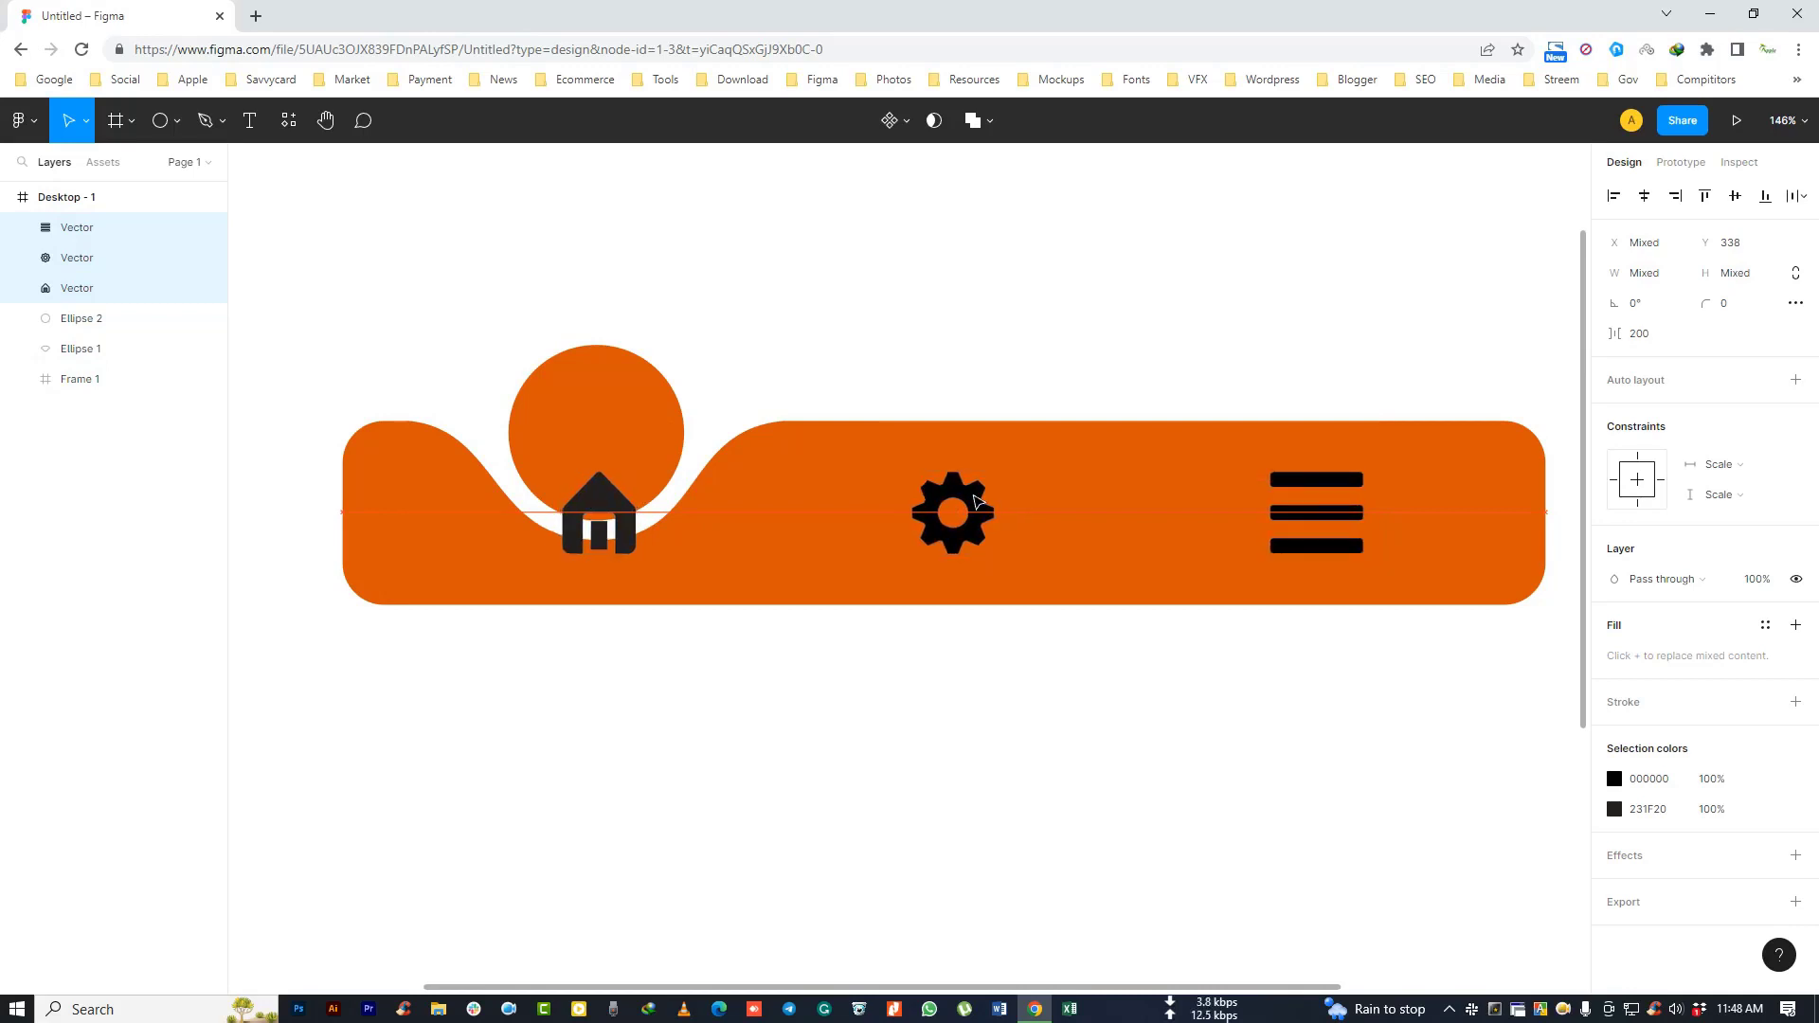
key("Right")
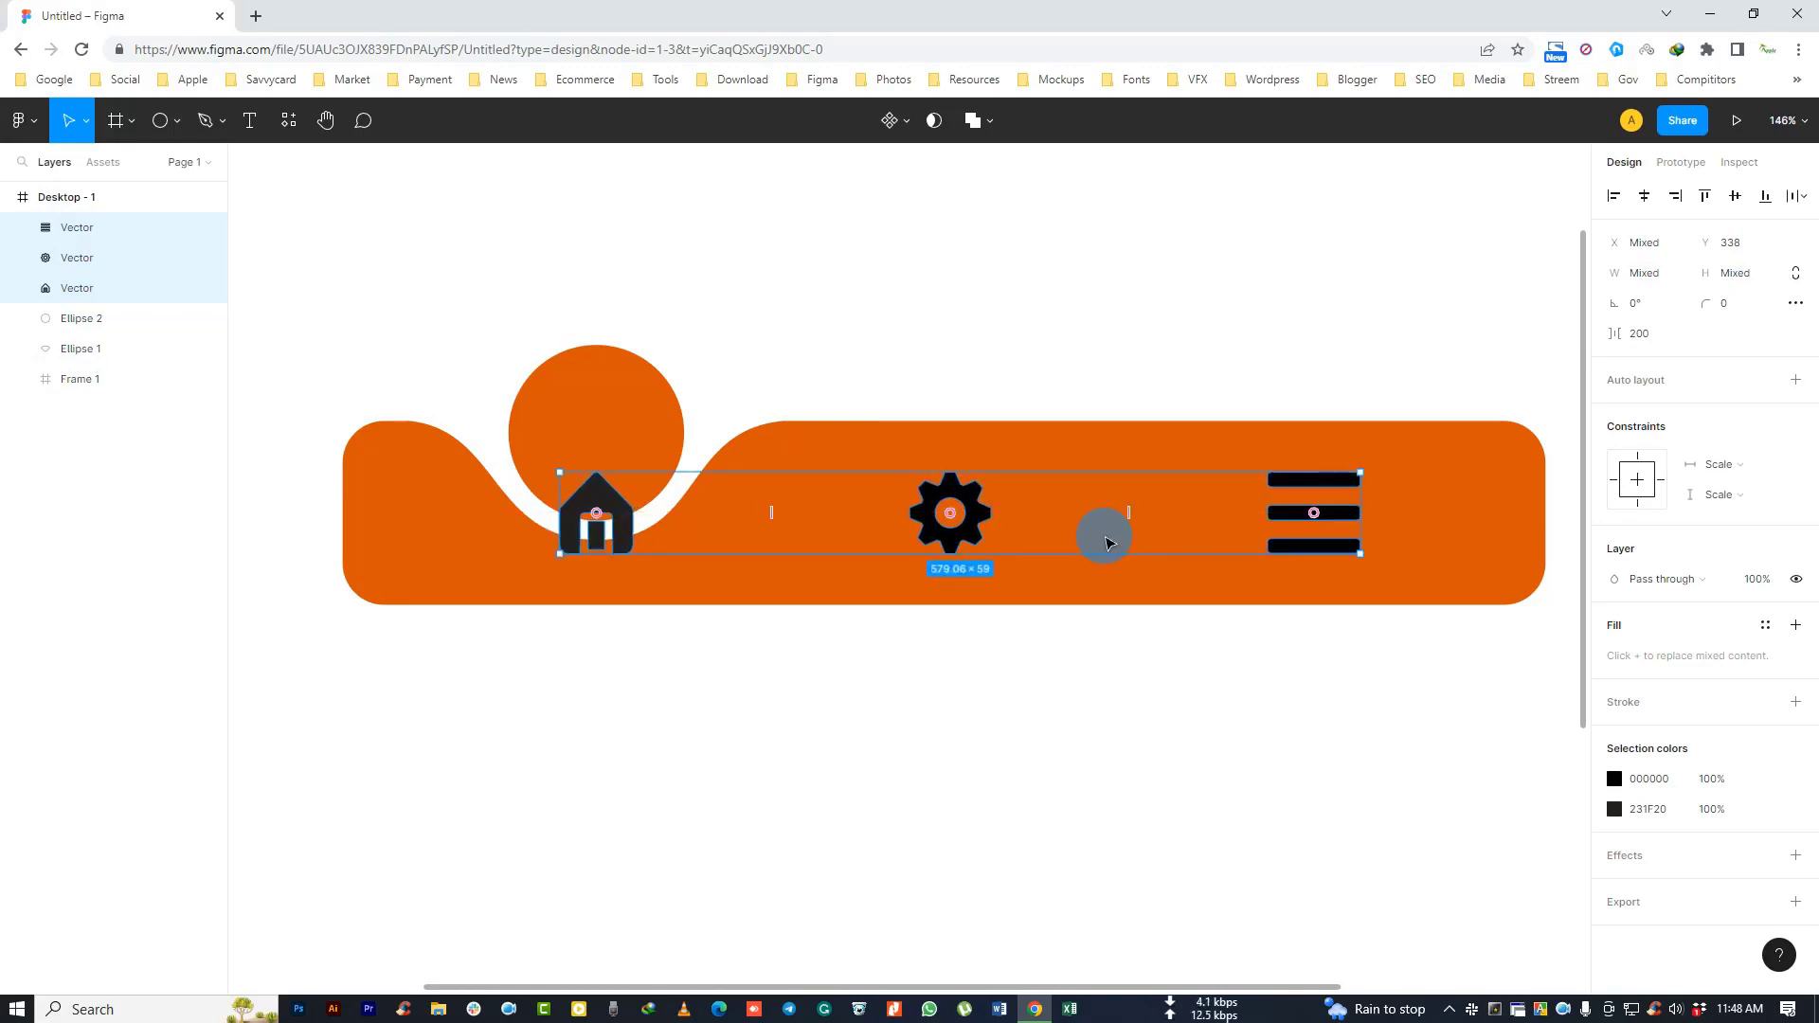
key("Right")
Step: Move the house icon into the orange circle and set its fill to white FFFFFF
left_click(926, 758)
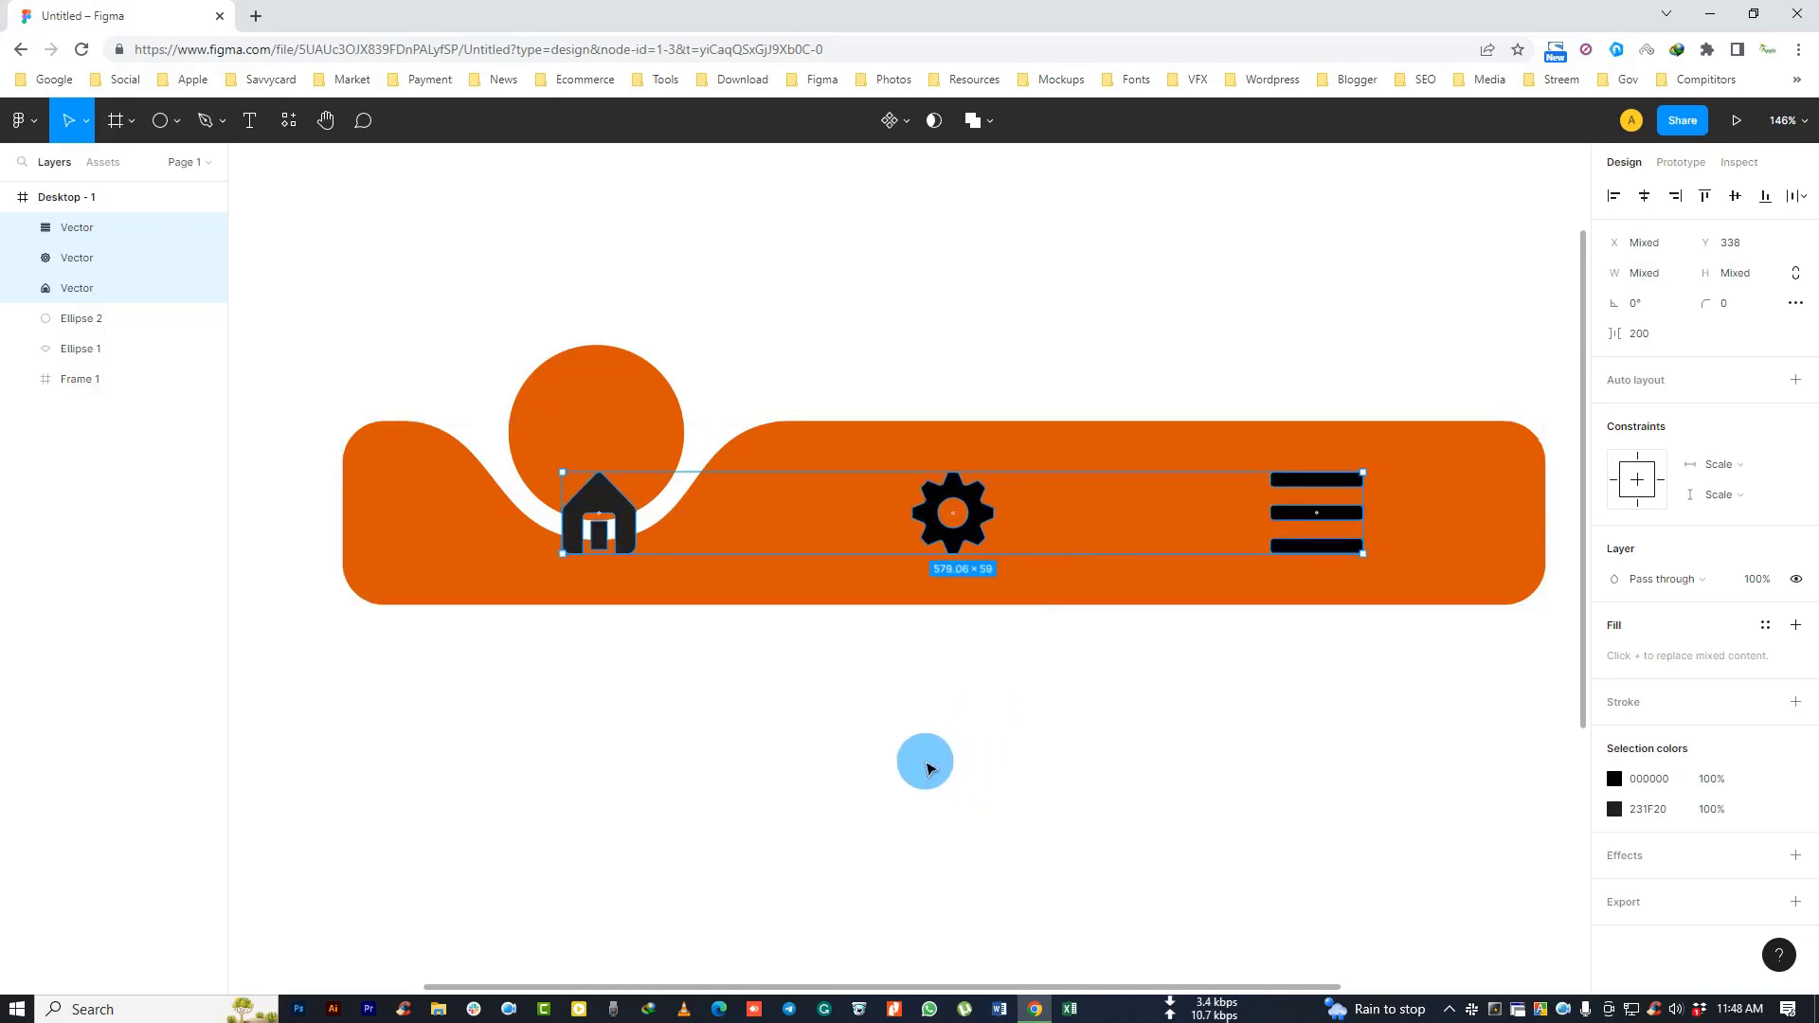
left_click(611, 548)
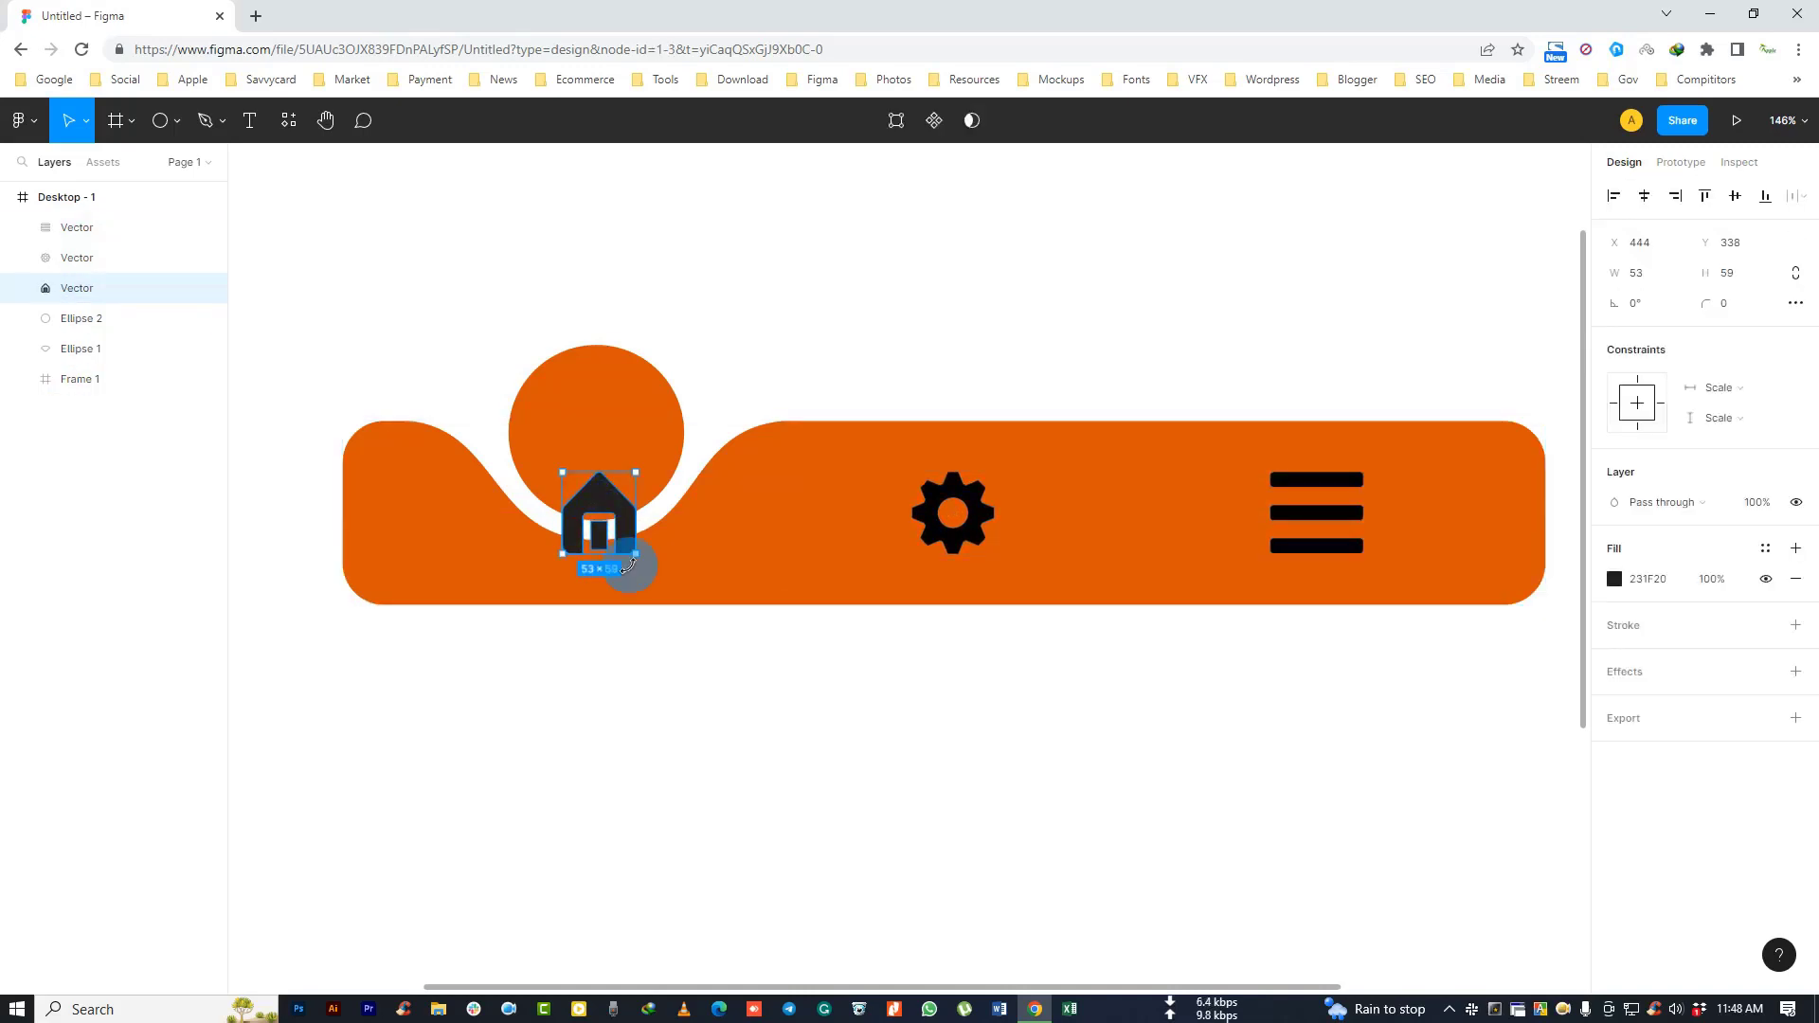
left_click_drag(611, 512, 604, 432)
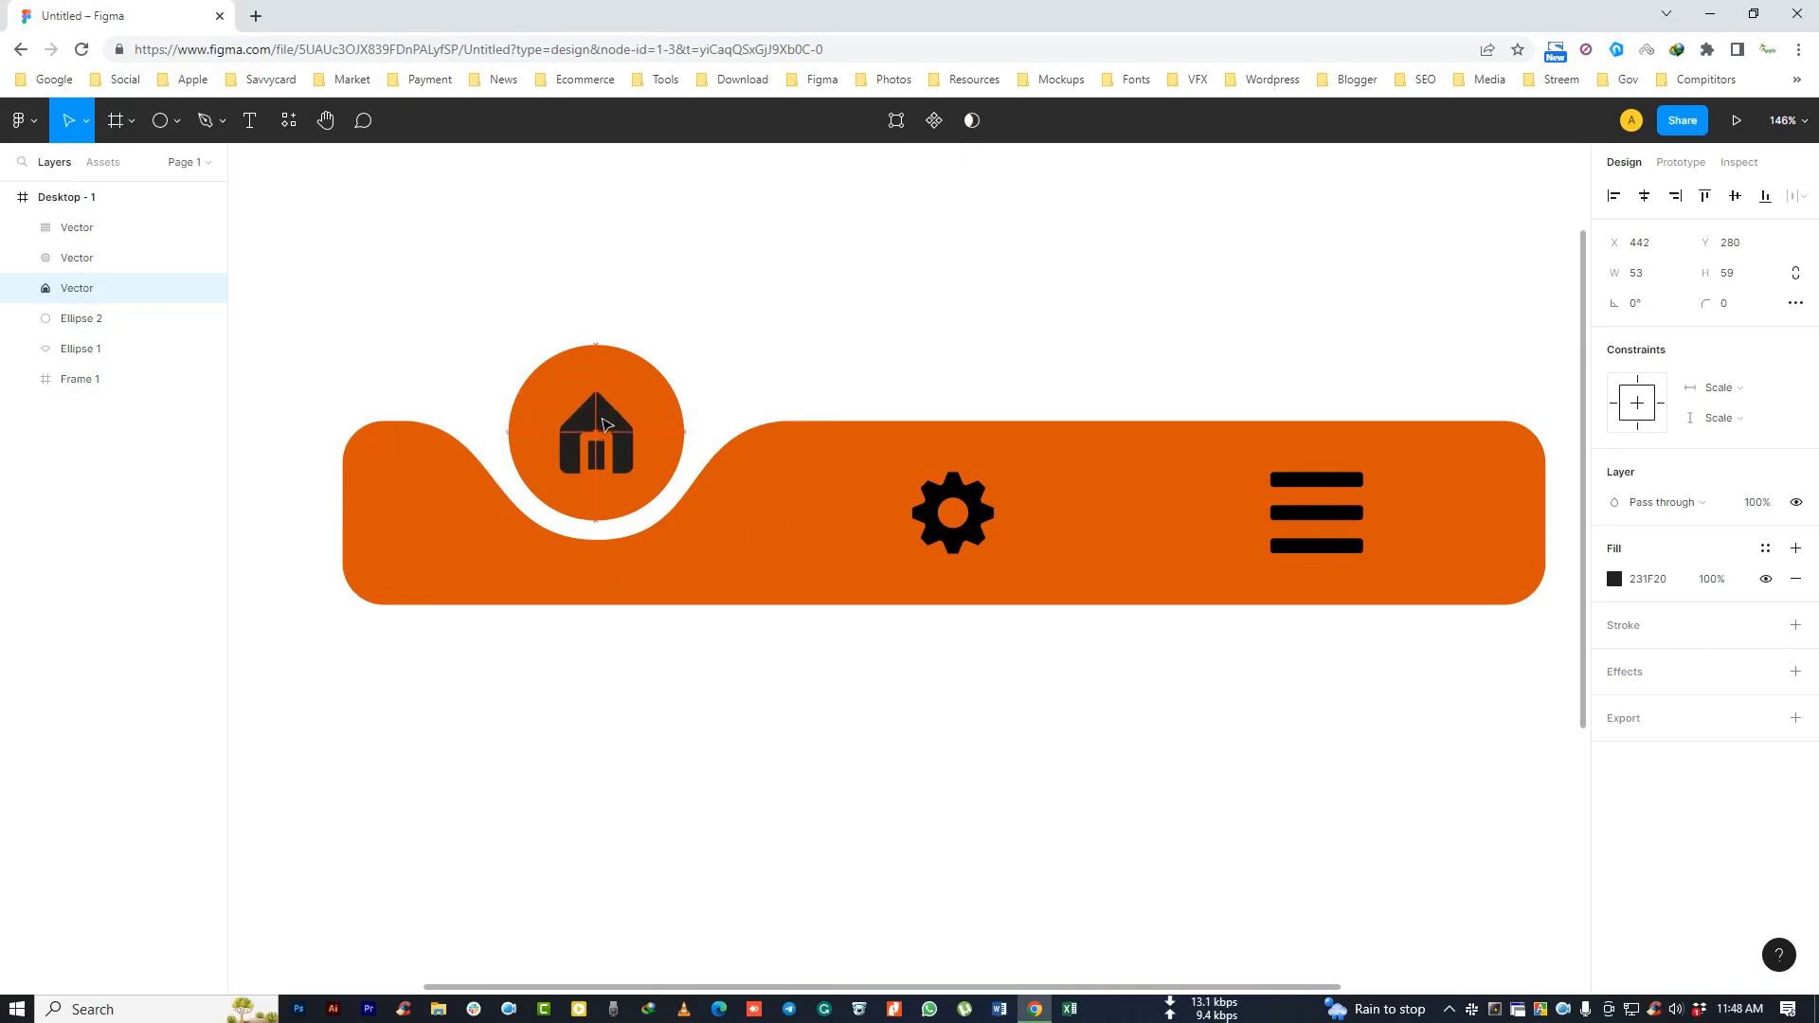
left_click_drag(607, 426, 608, 425)
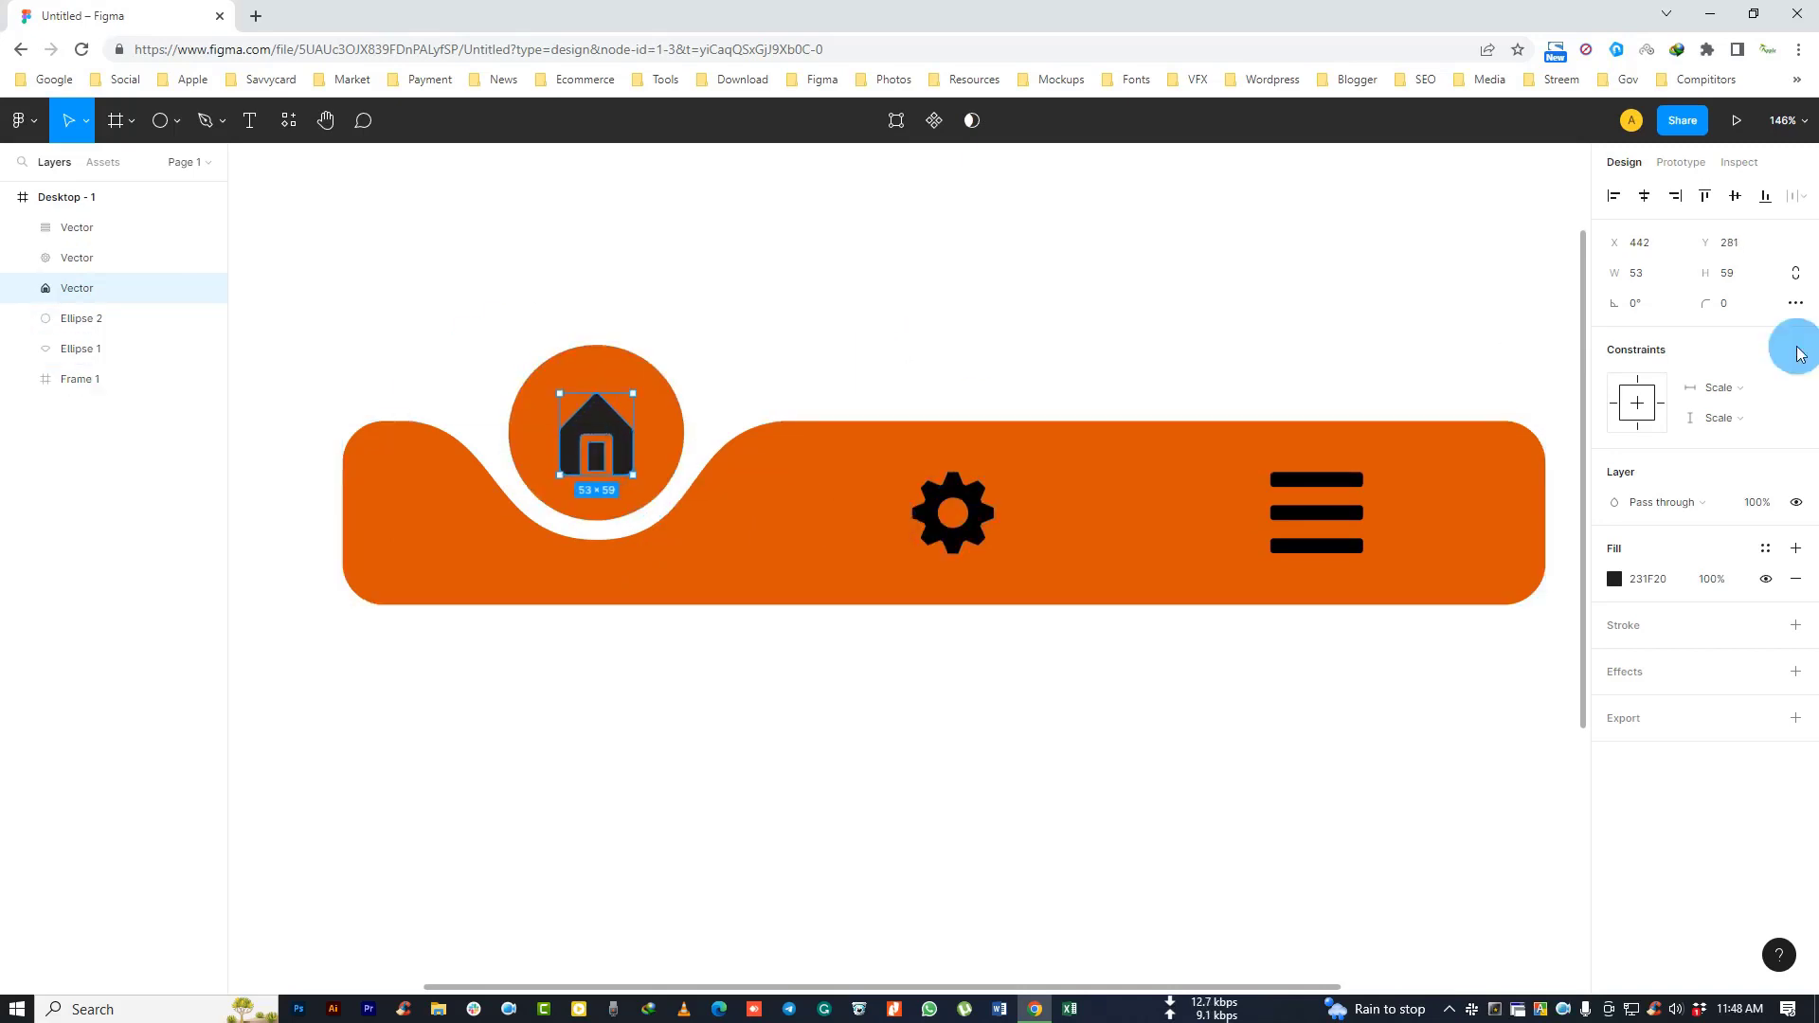
left_click(1613, 579)
type("FFFFFF")
key("Return")
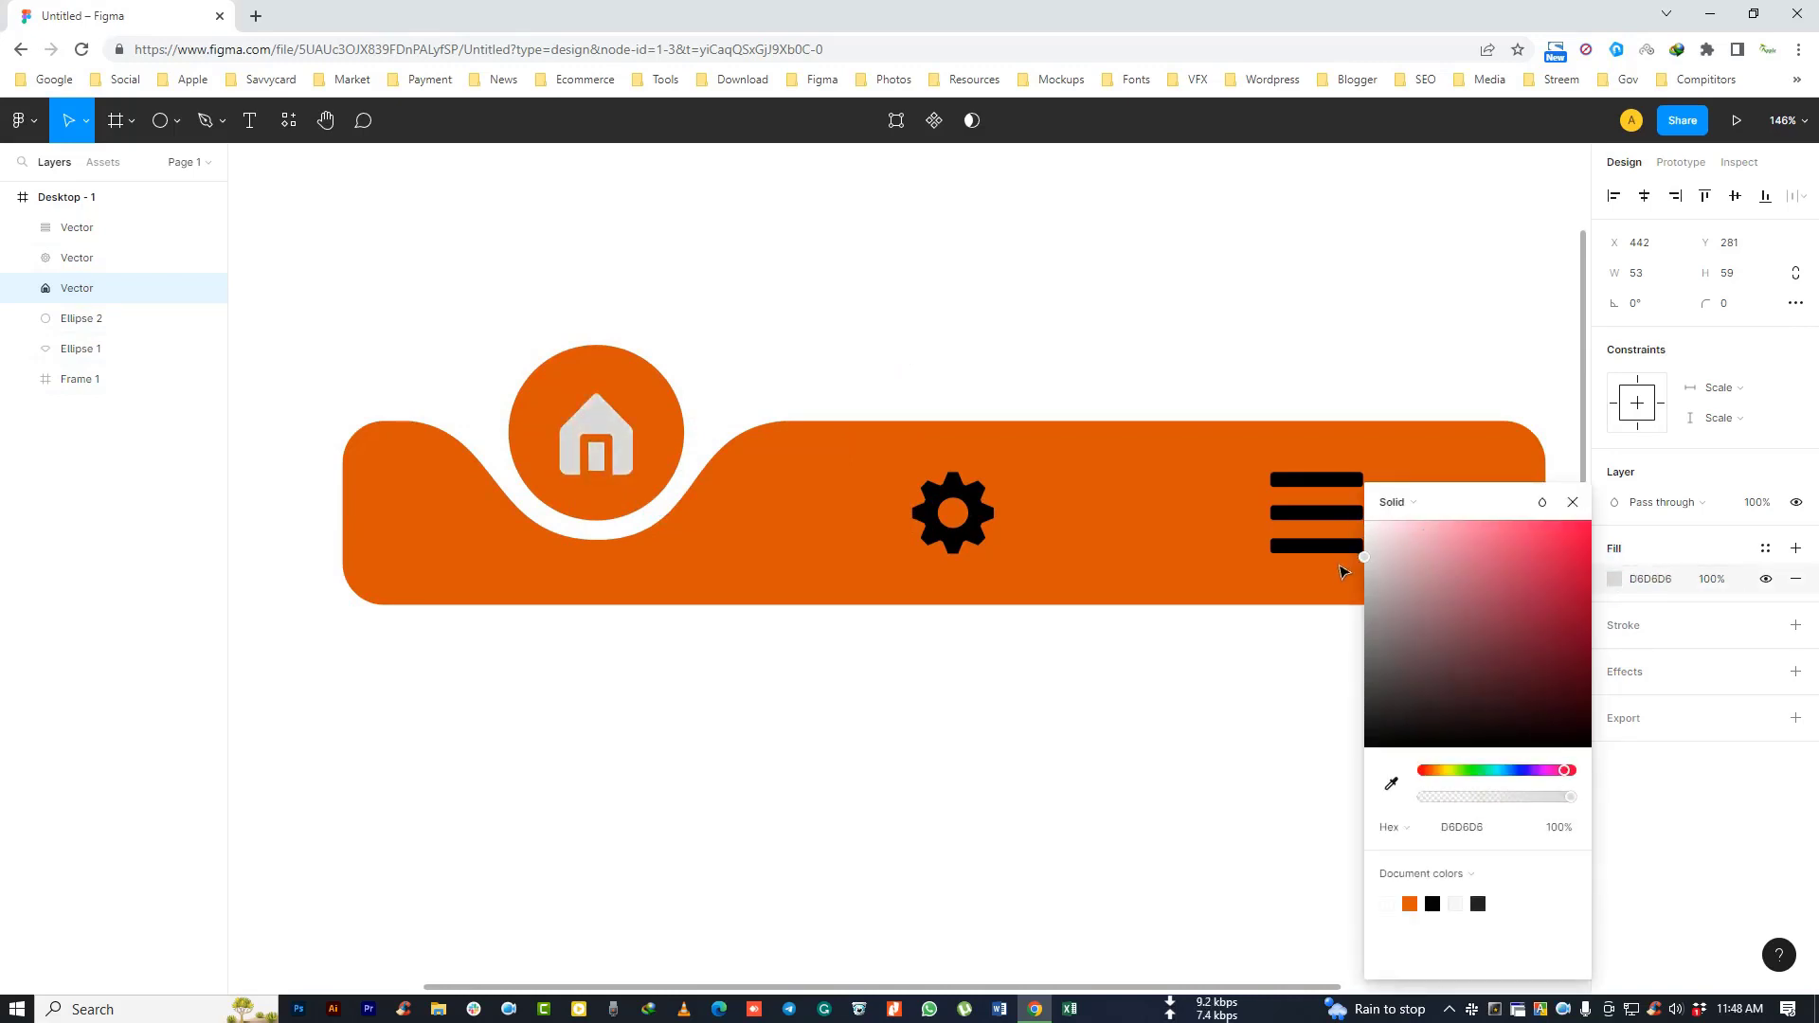
left_click_drag(1577, 559, 1340, 518)
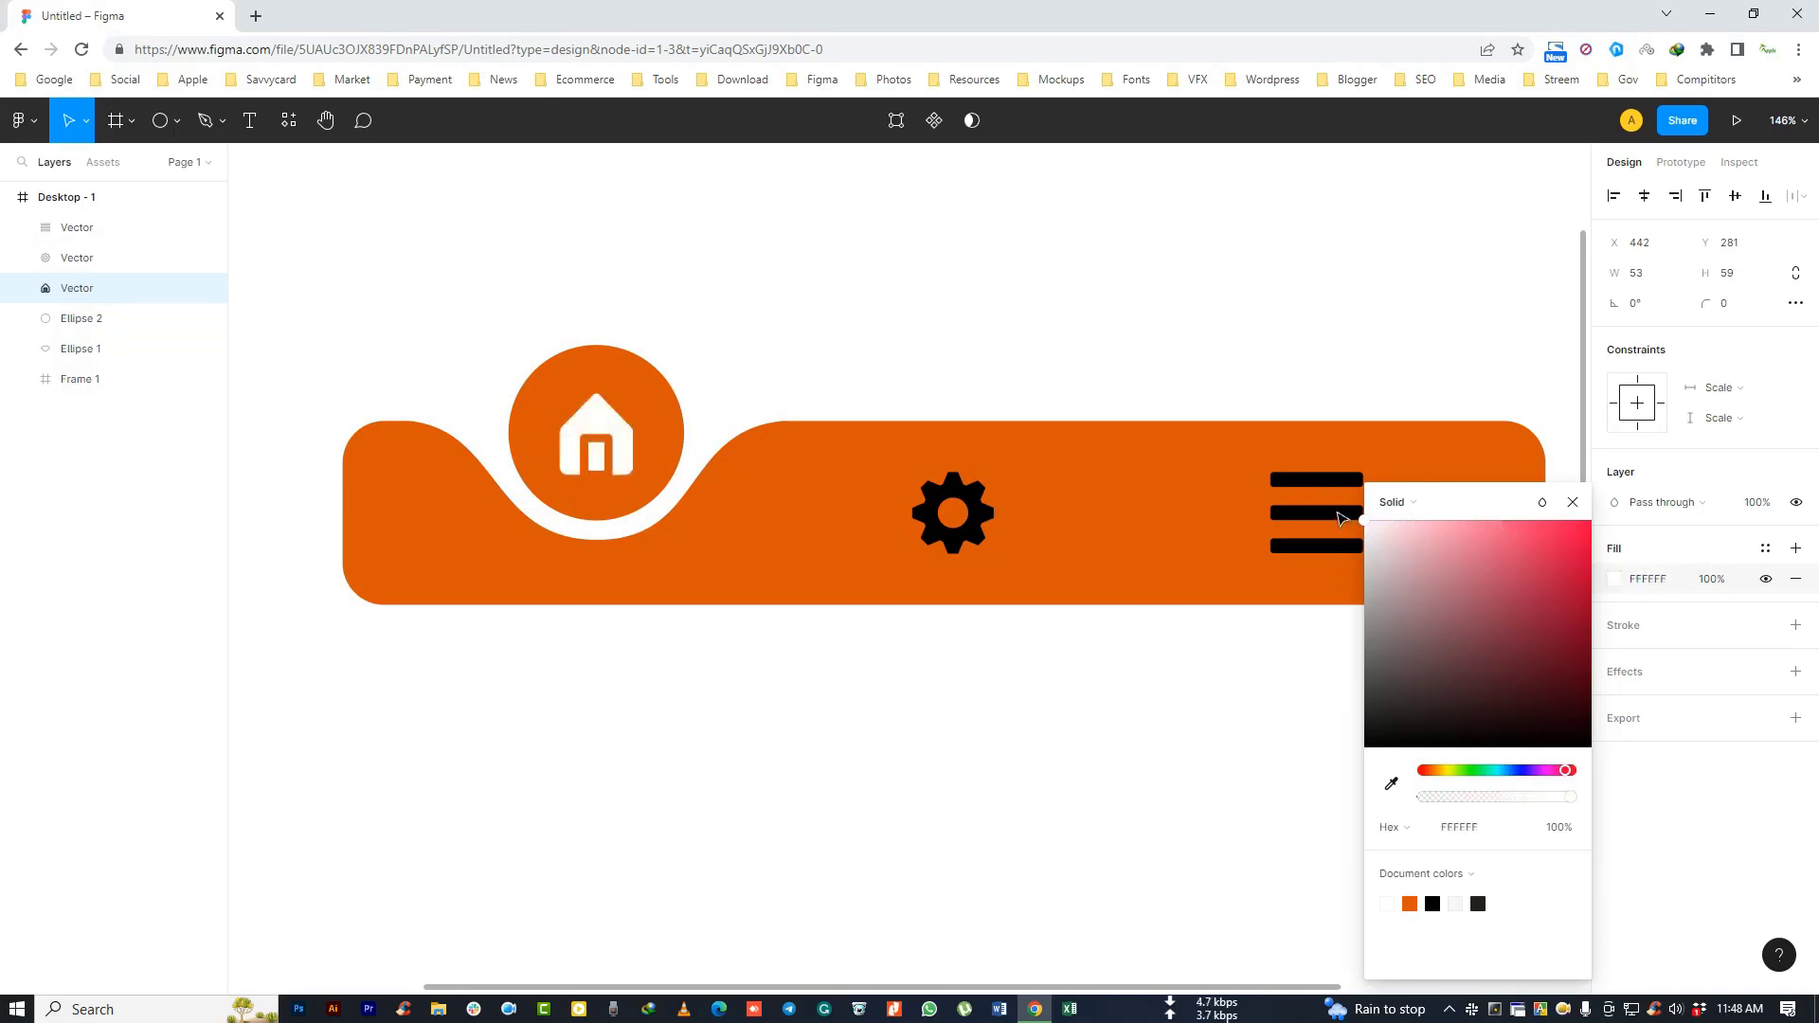
left_click(822, 357)
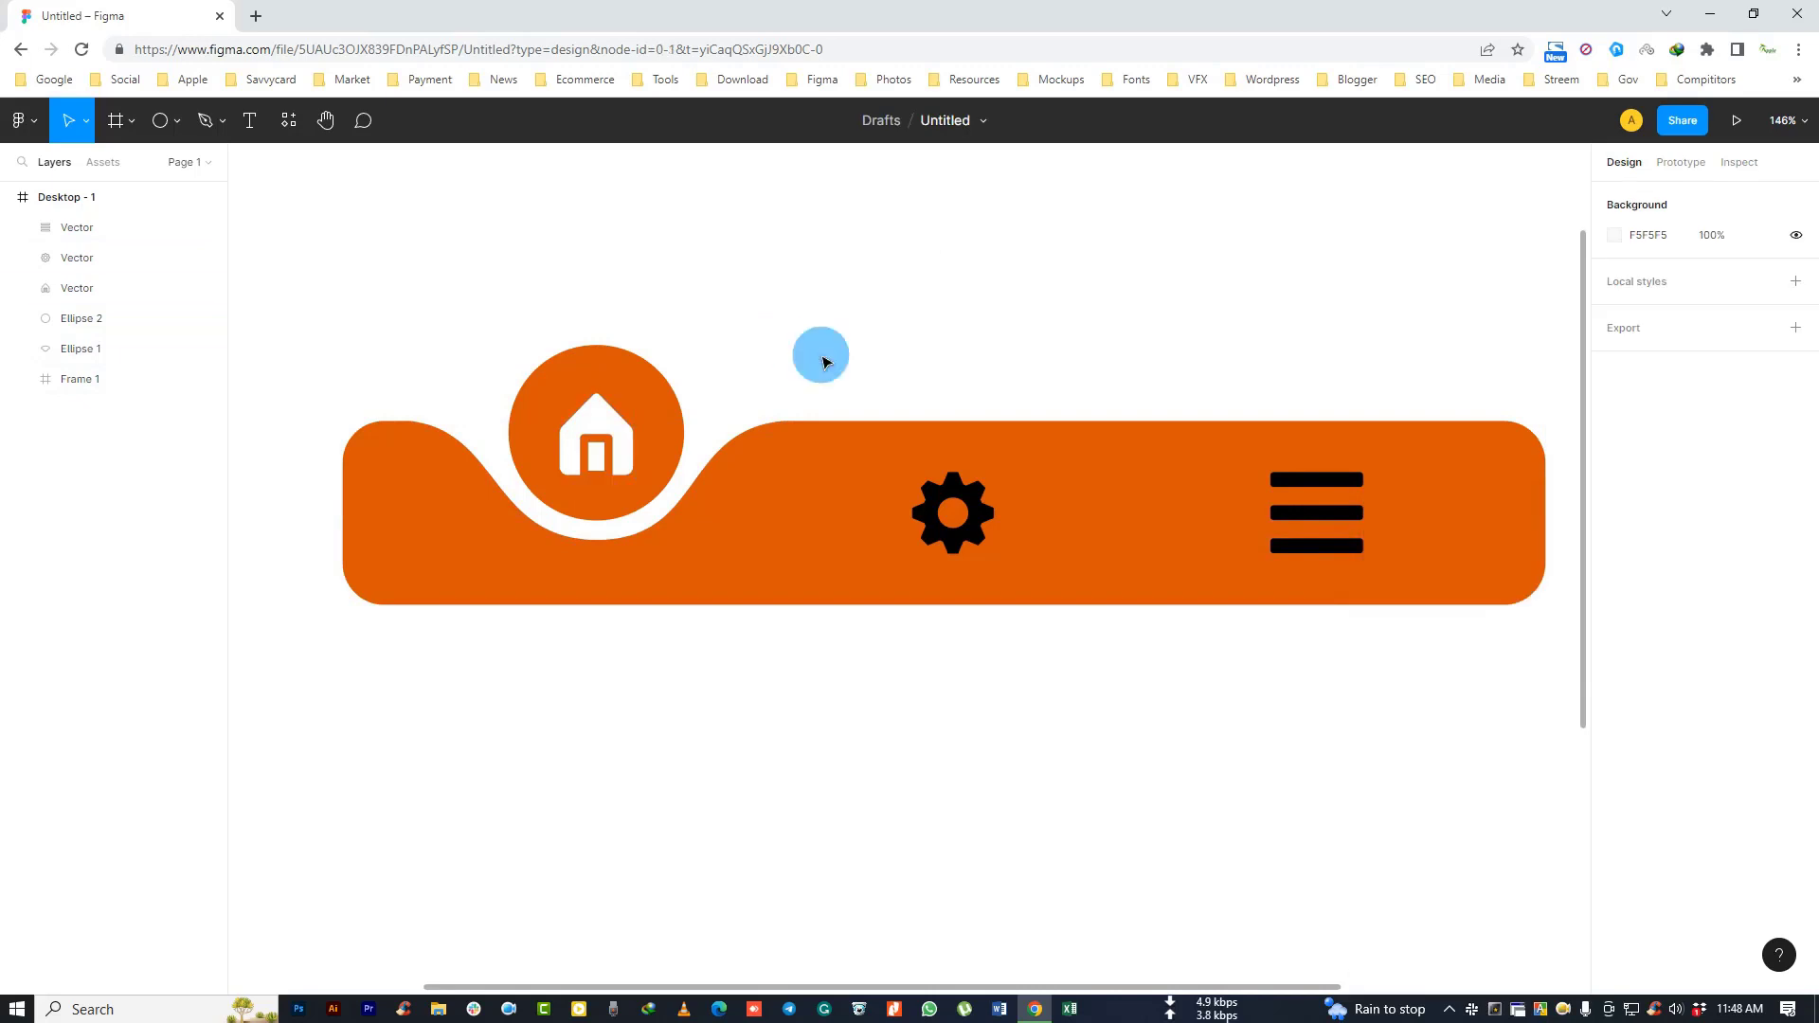
Step: Turn the gear and menu icons' fills white
left_click(959, 511)
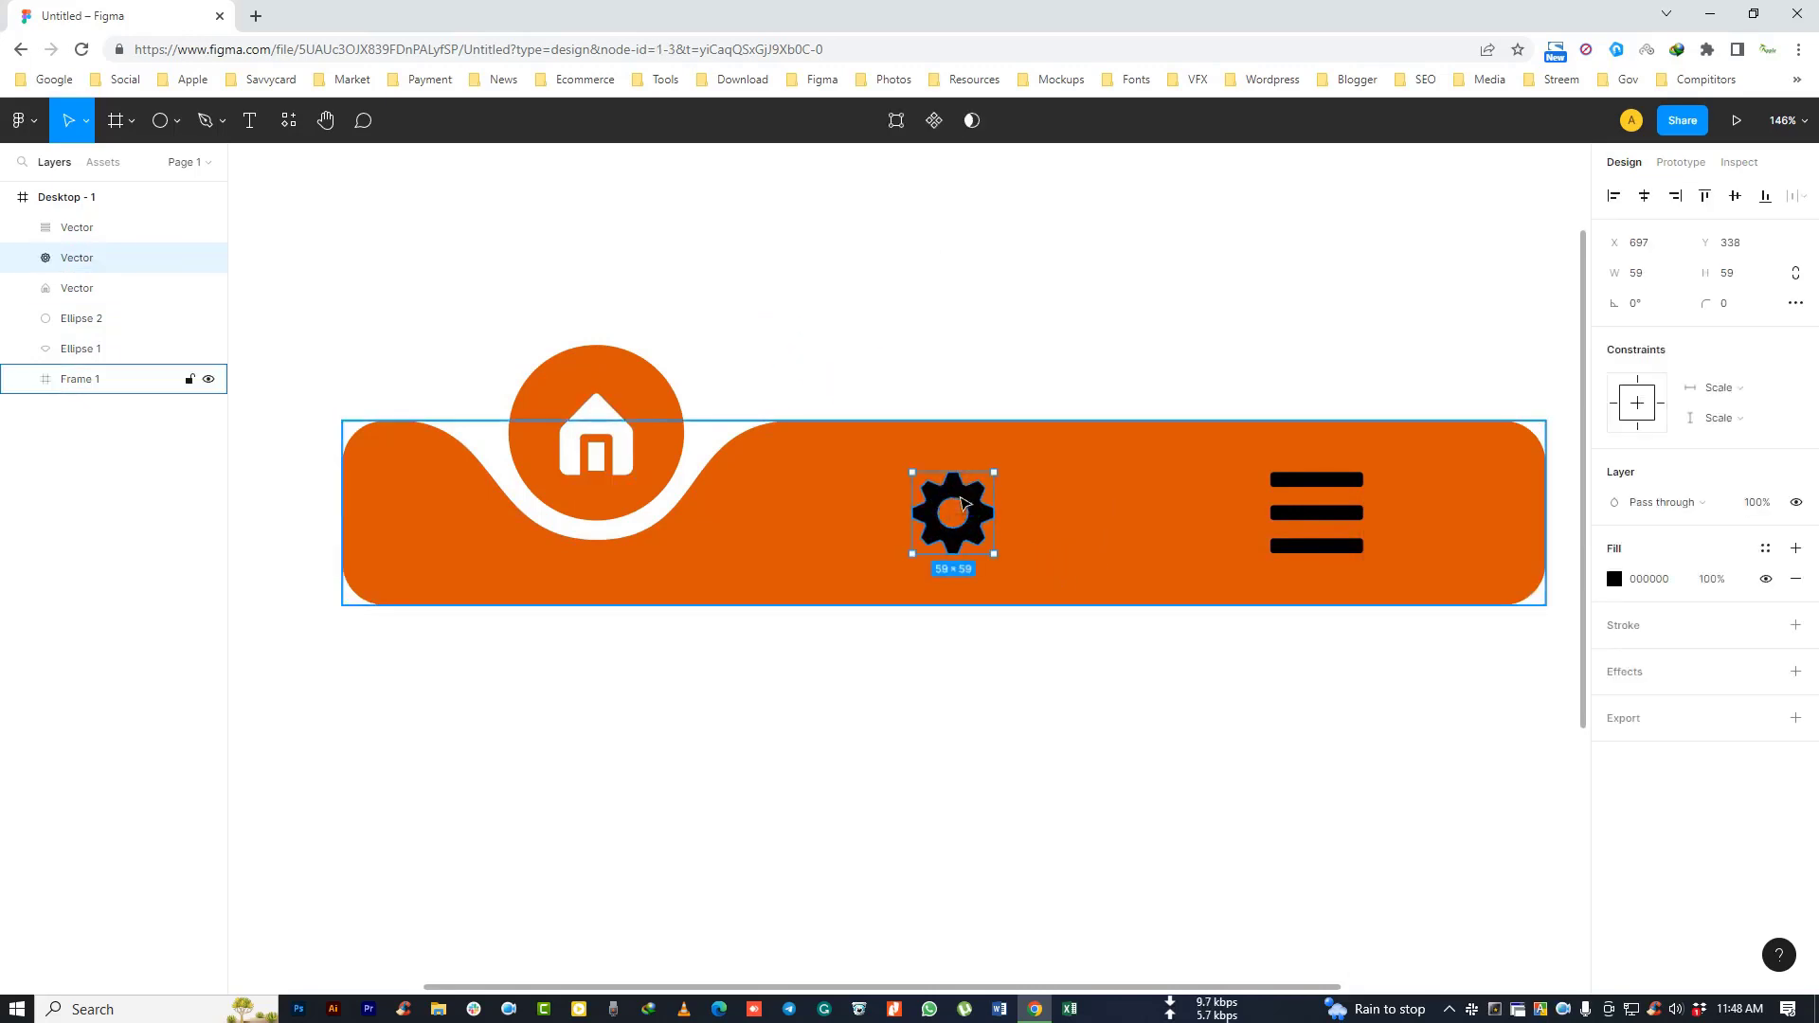
left_click(1613, 578)
left_click_drag(1447, 571, 1331, 513)
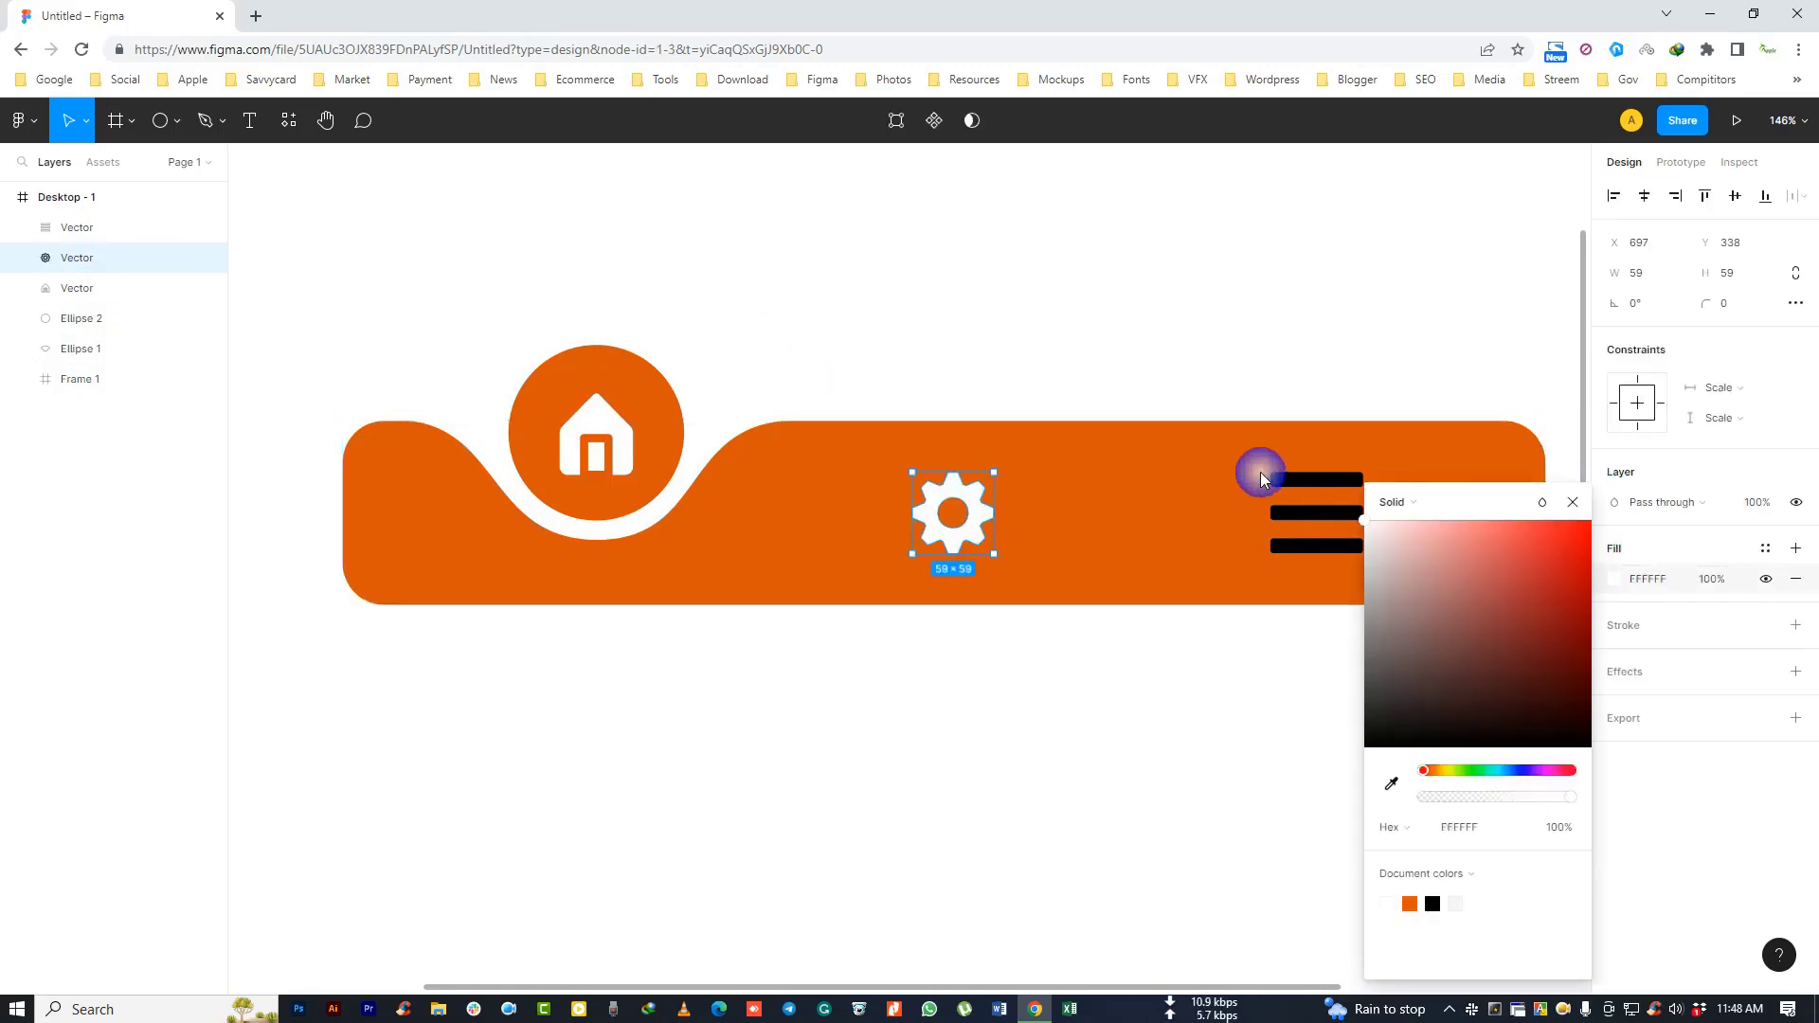
left_click(1544, 313)
left_click(1319, 478)
left_click(1613, 578)
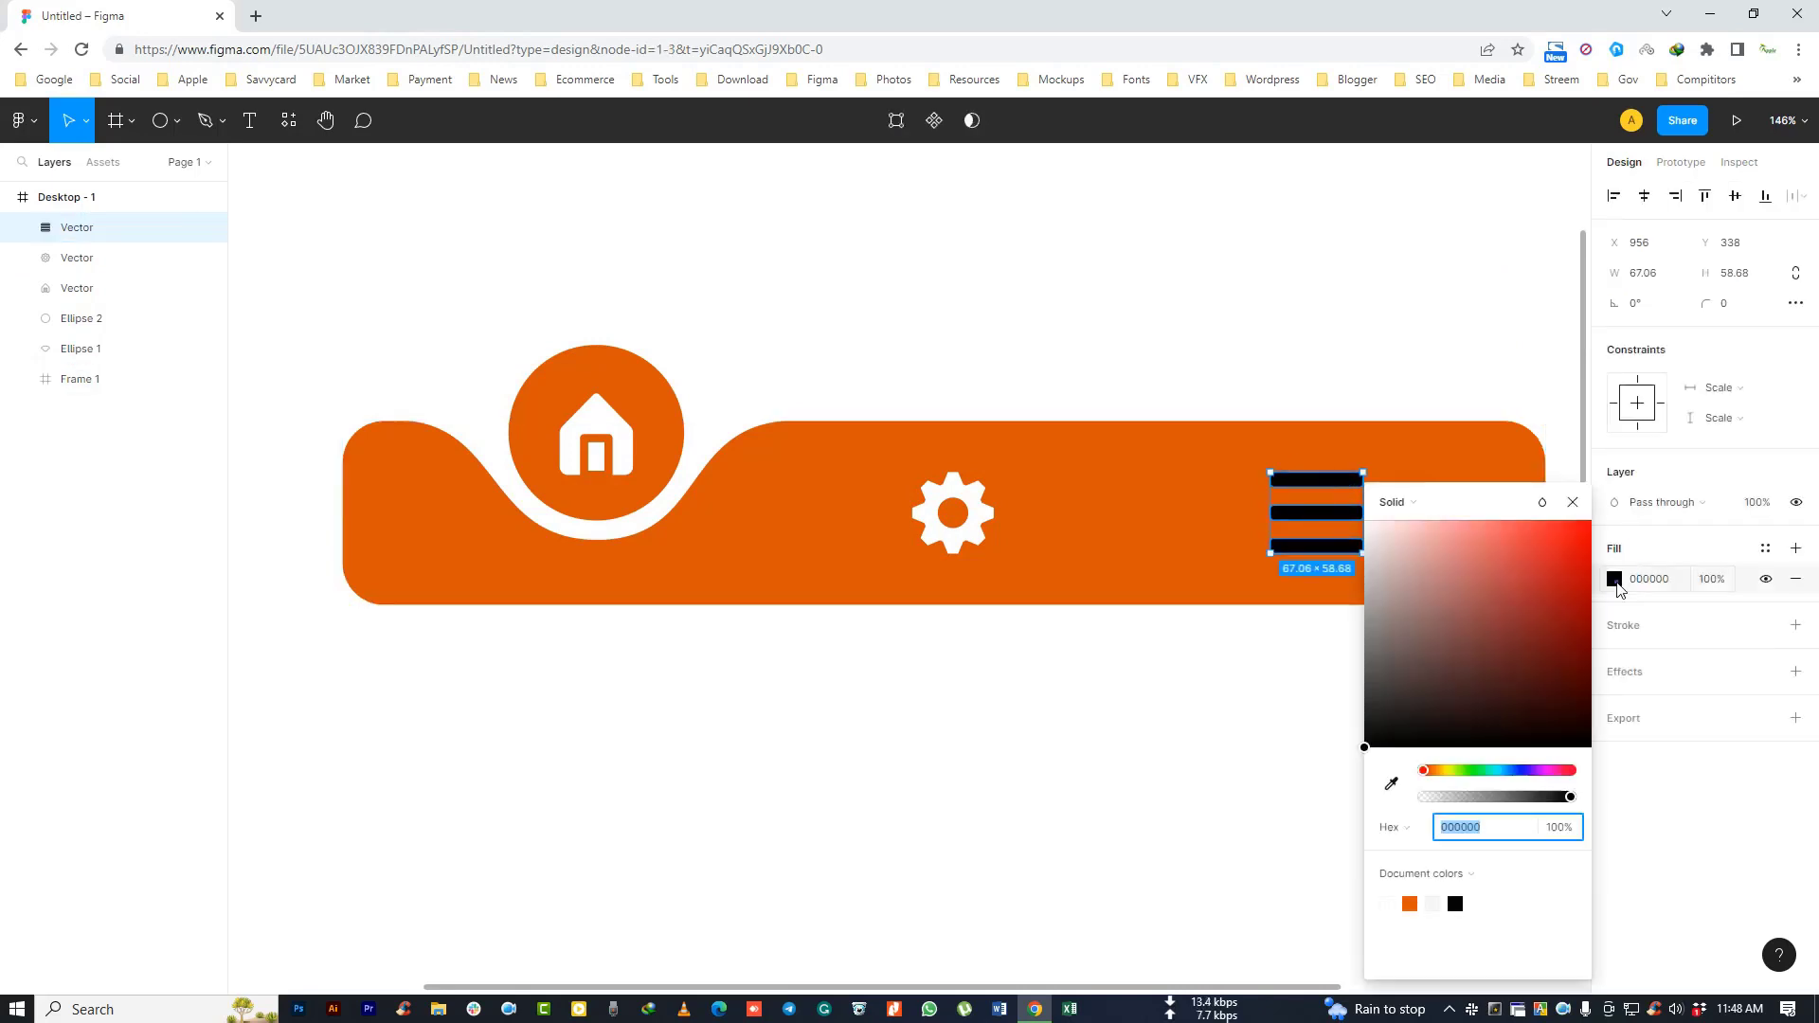
left_click_drag(1452, 553, 1297, 502)
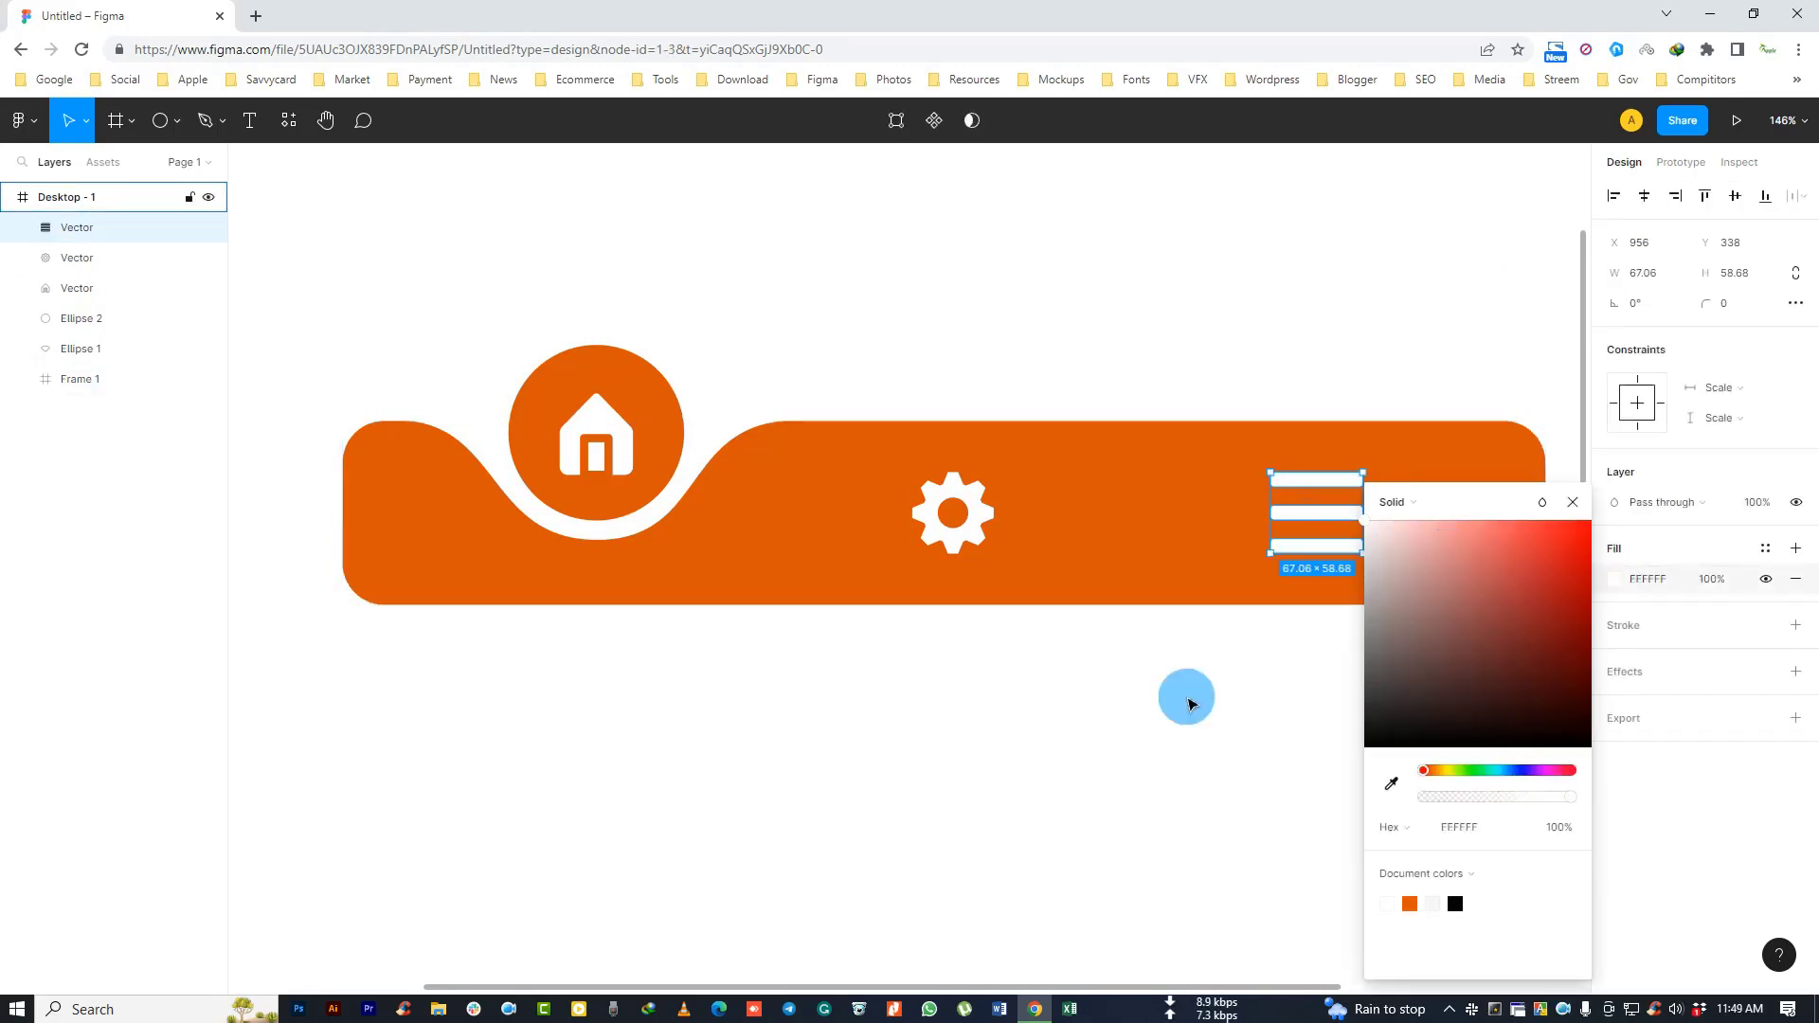
left_click(1192, 702)
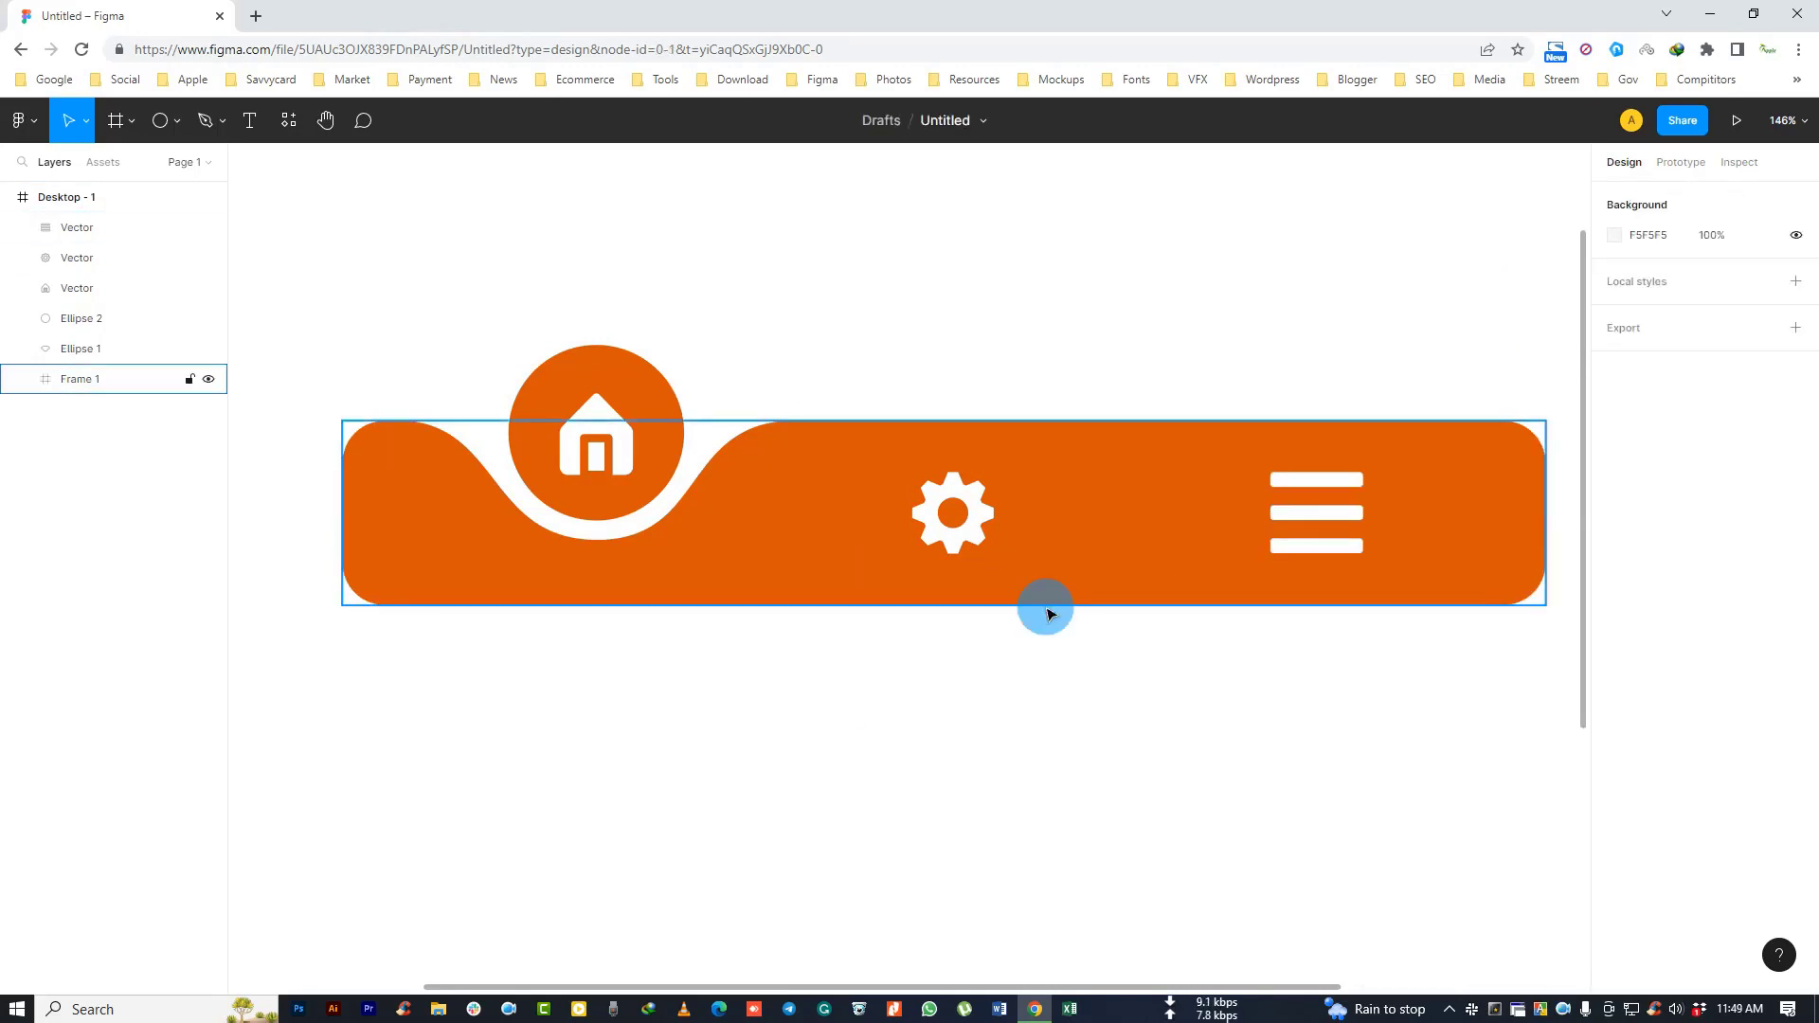
Step: Group all nav bar layers, from the top Vector through Frame 1, with Ctrl+G
scroll(836, 366, "down", 5)
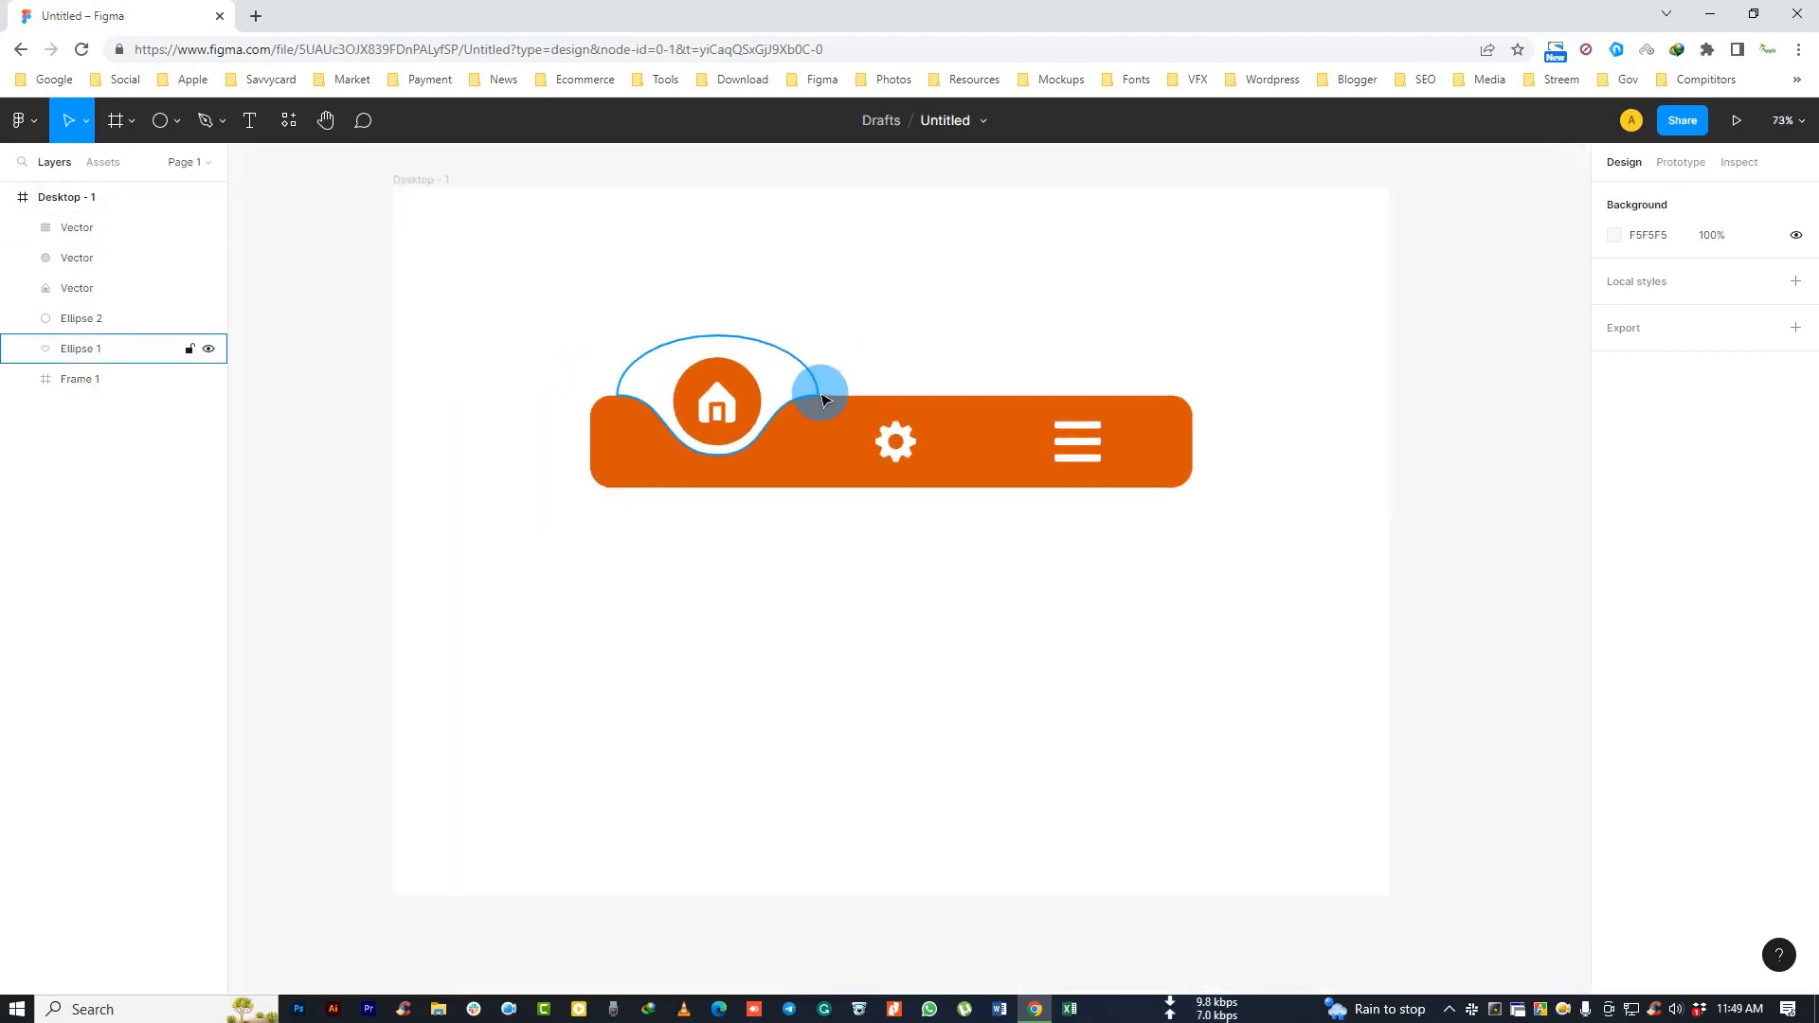
scroll(942, 374, "up", 3)
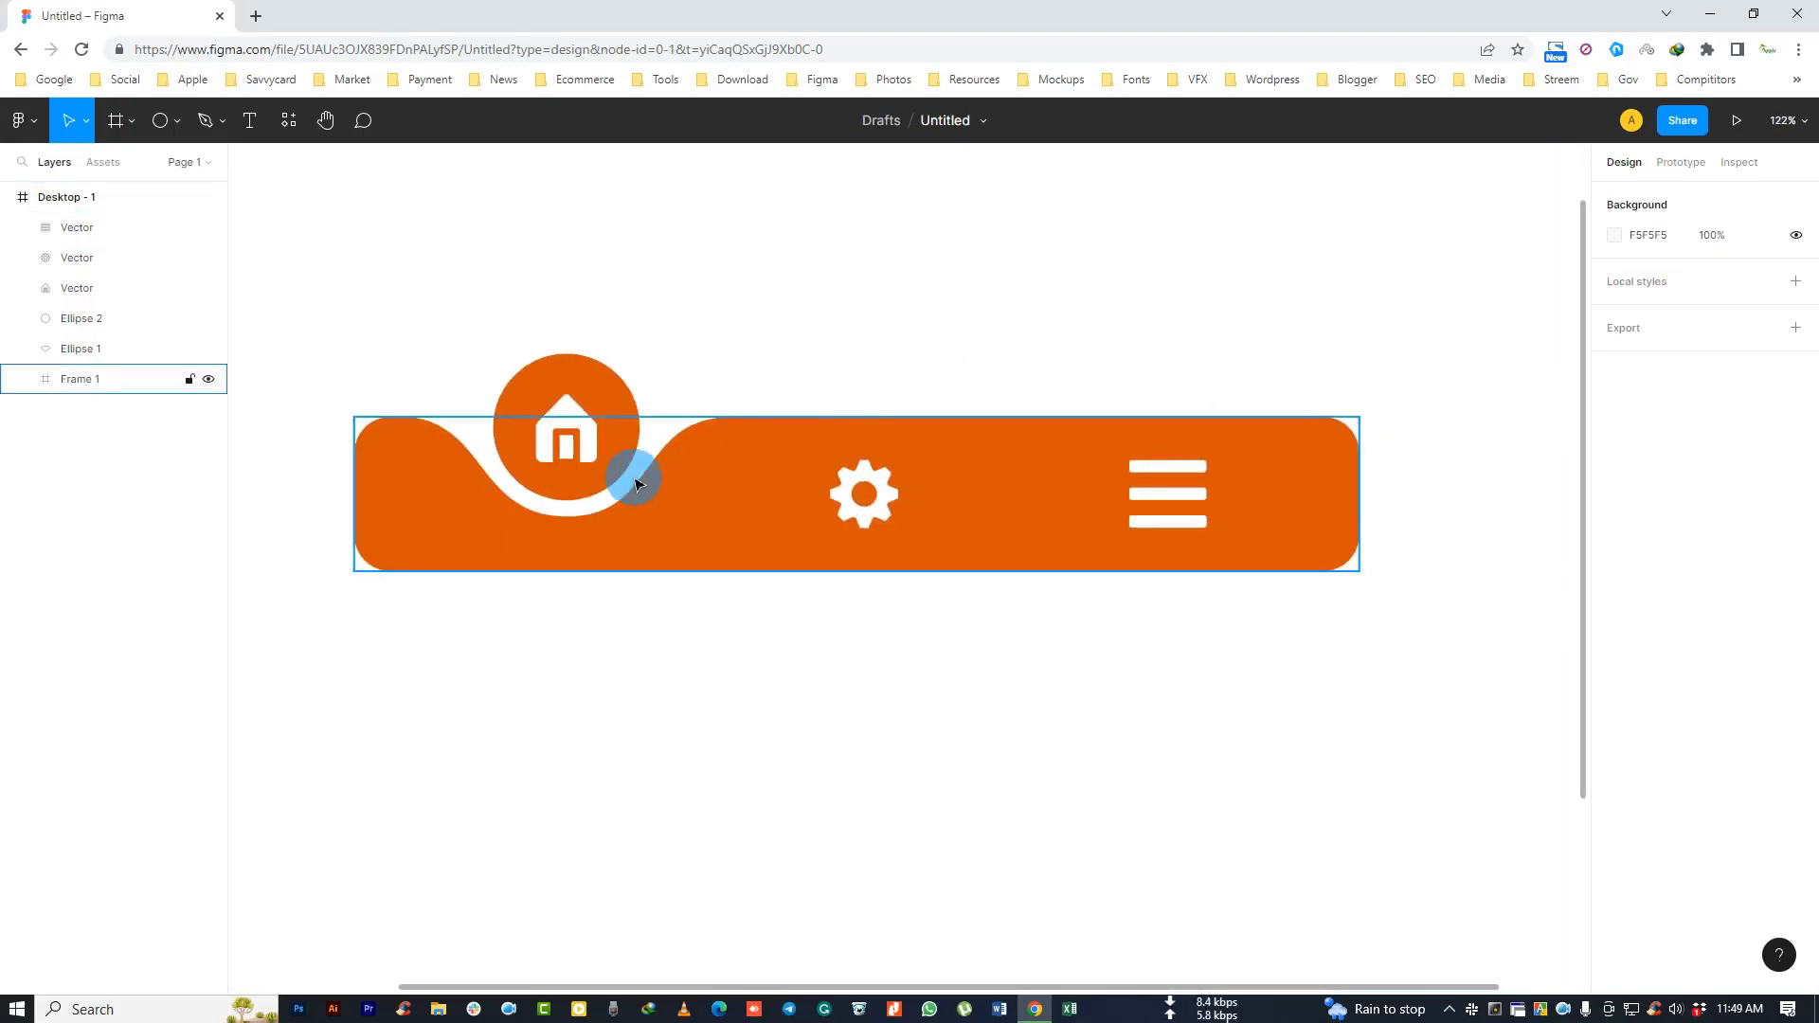
scroll(635, 483, "down", 1)
left_click(83, 234)
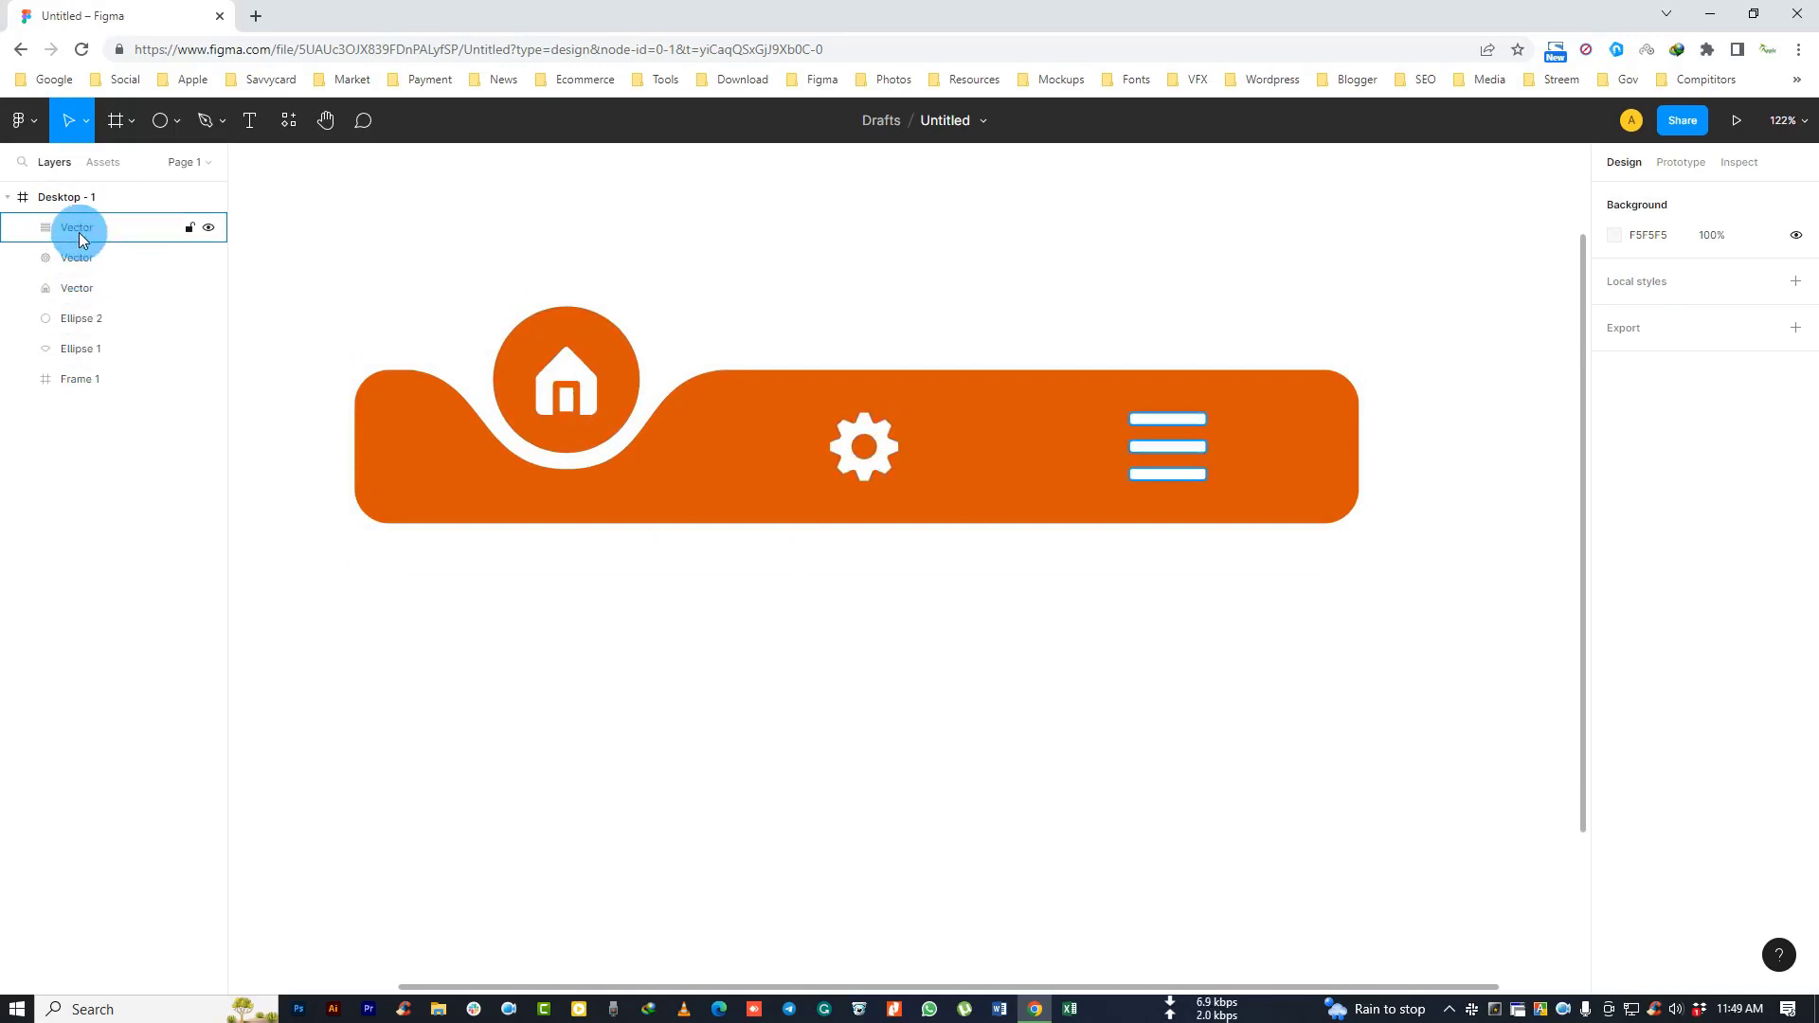
left_click(75, 378, "shift")
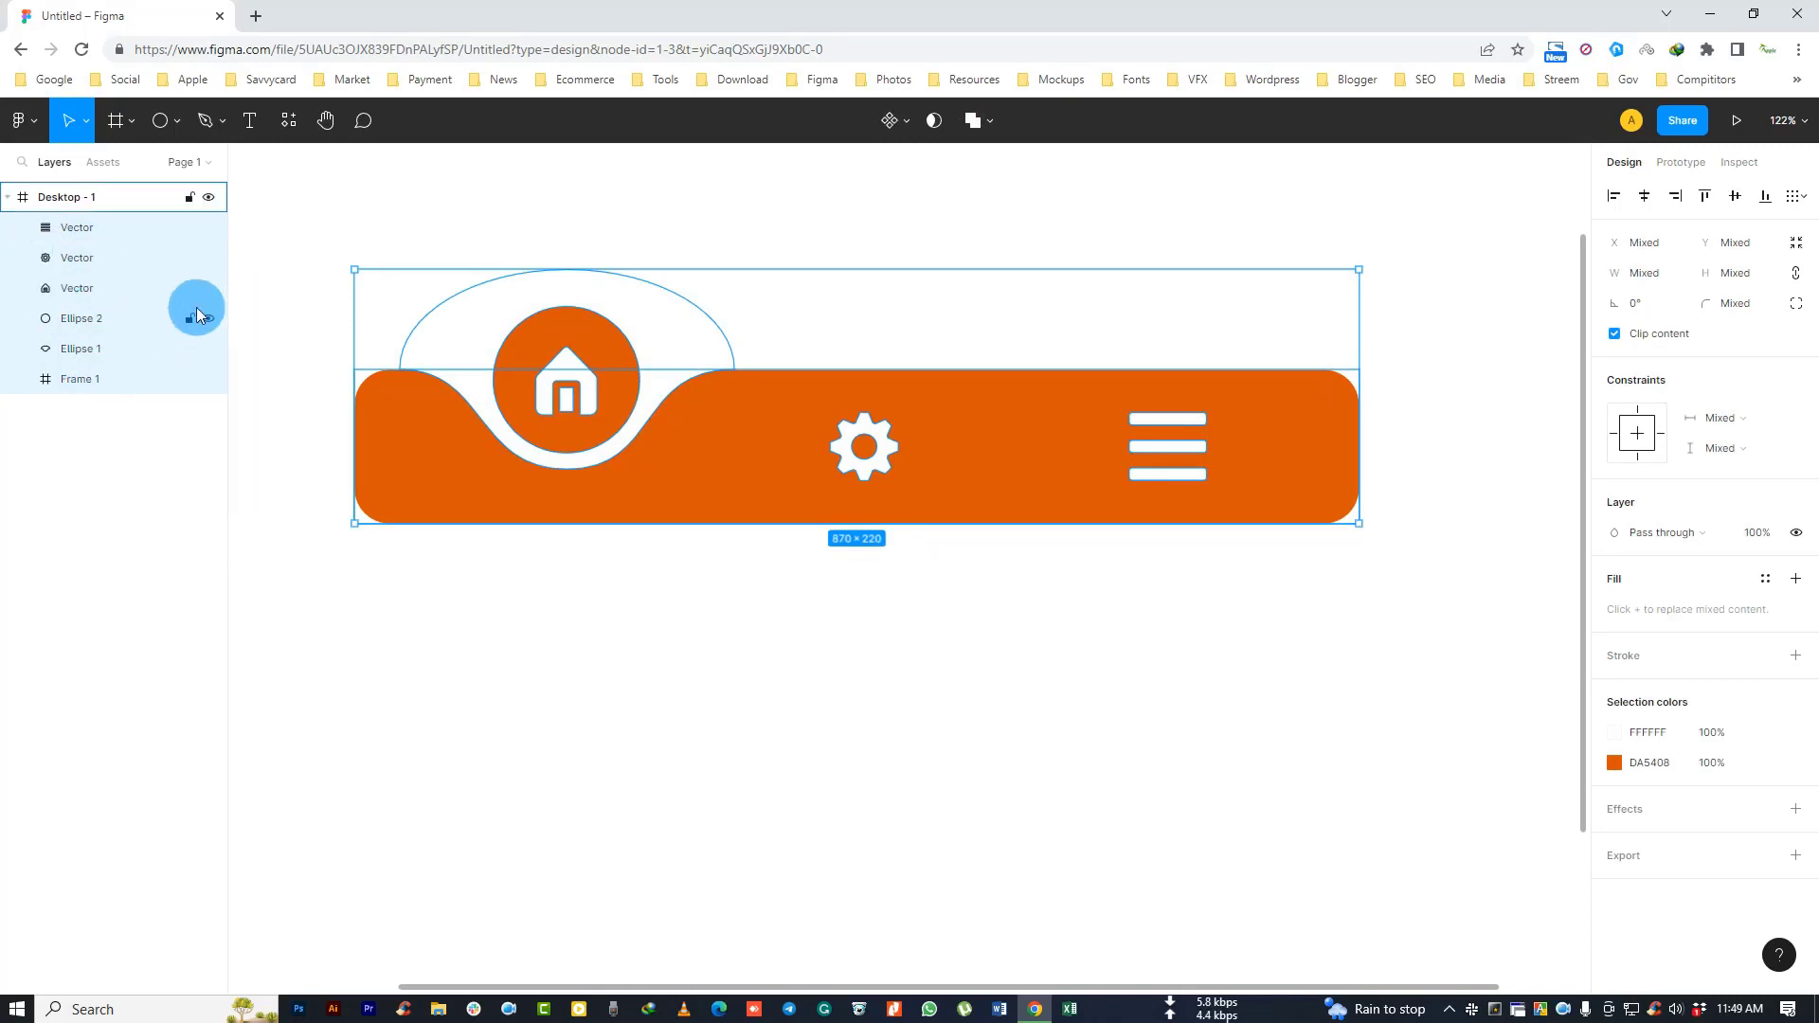
key("ctrl+g")
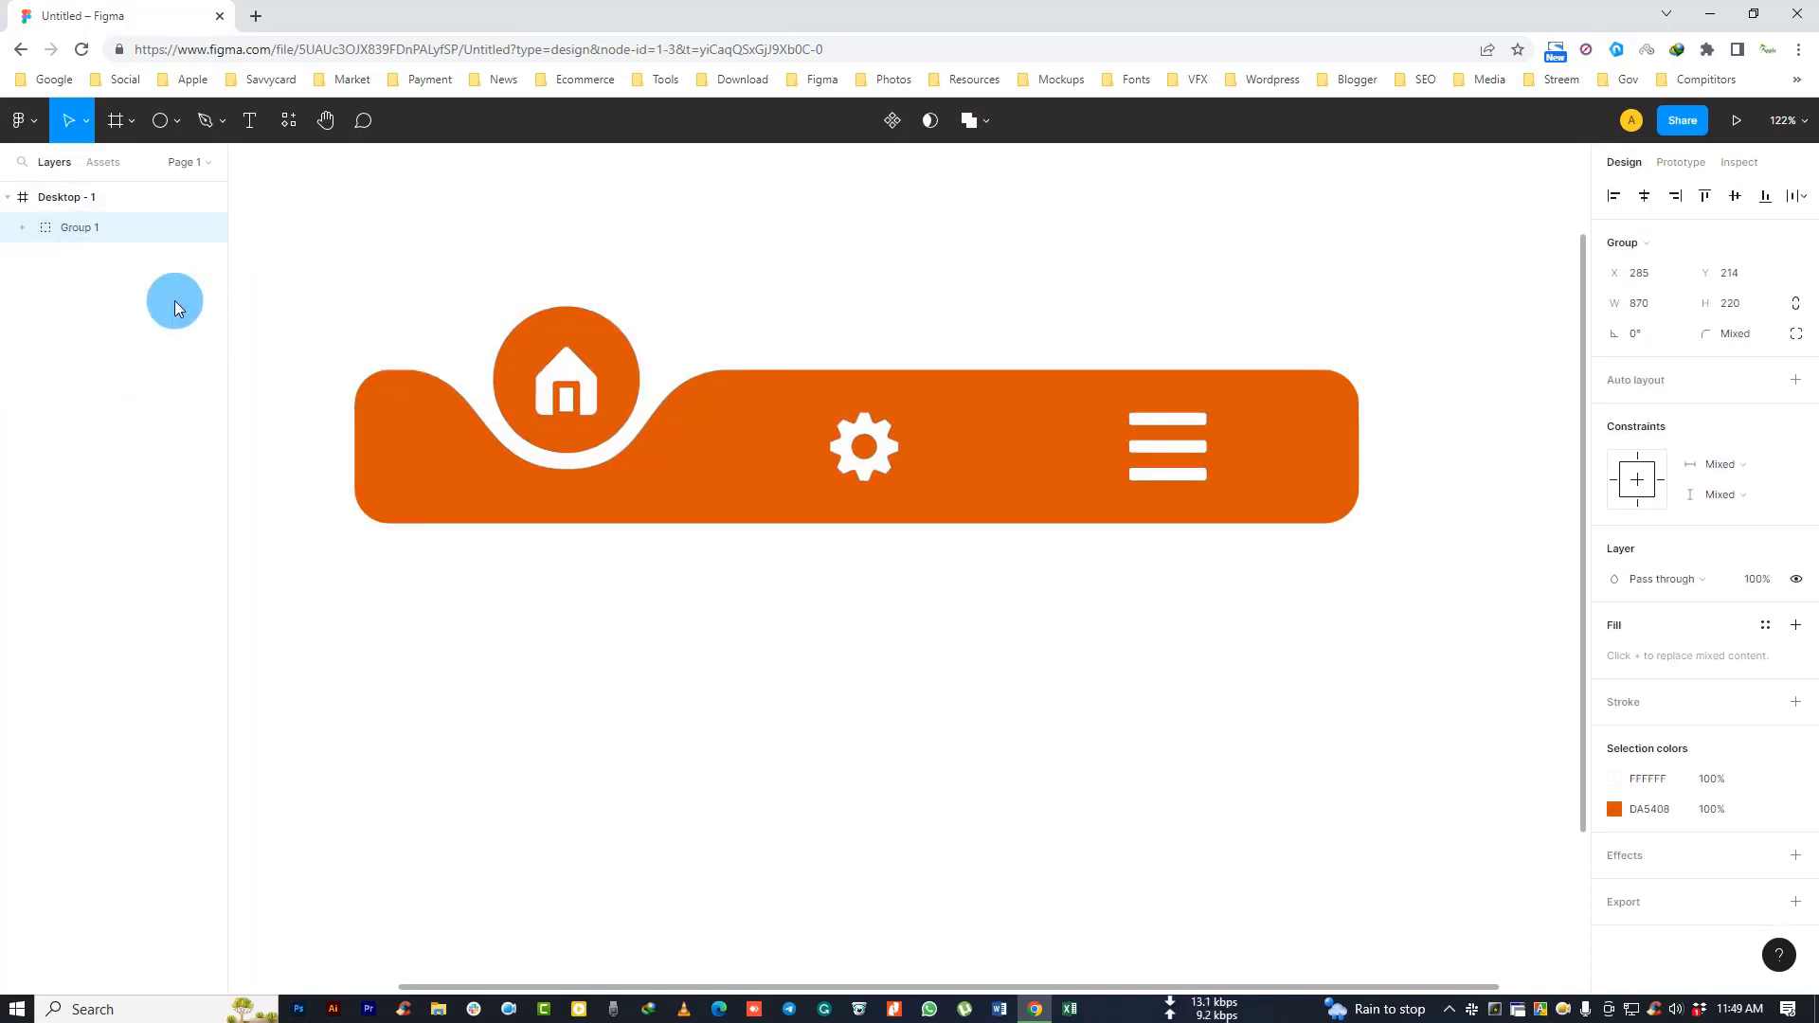
double_click(82, 229)
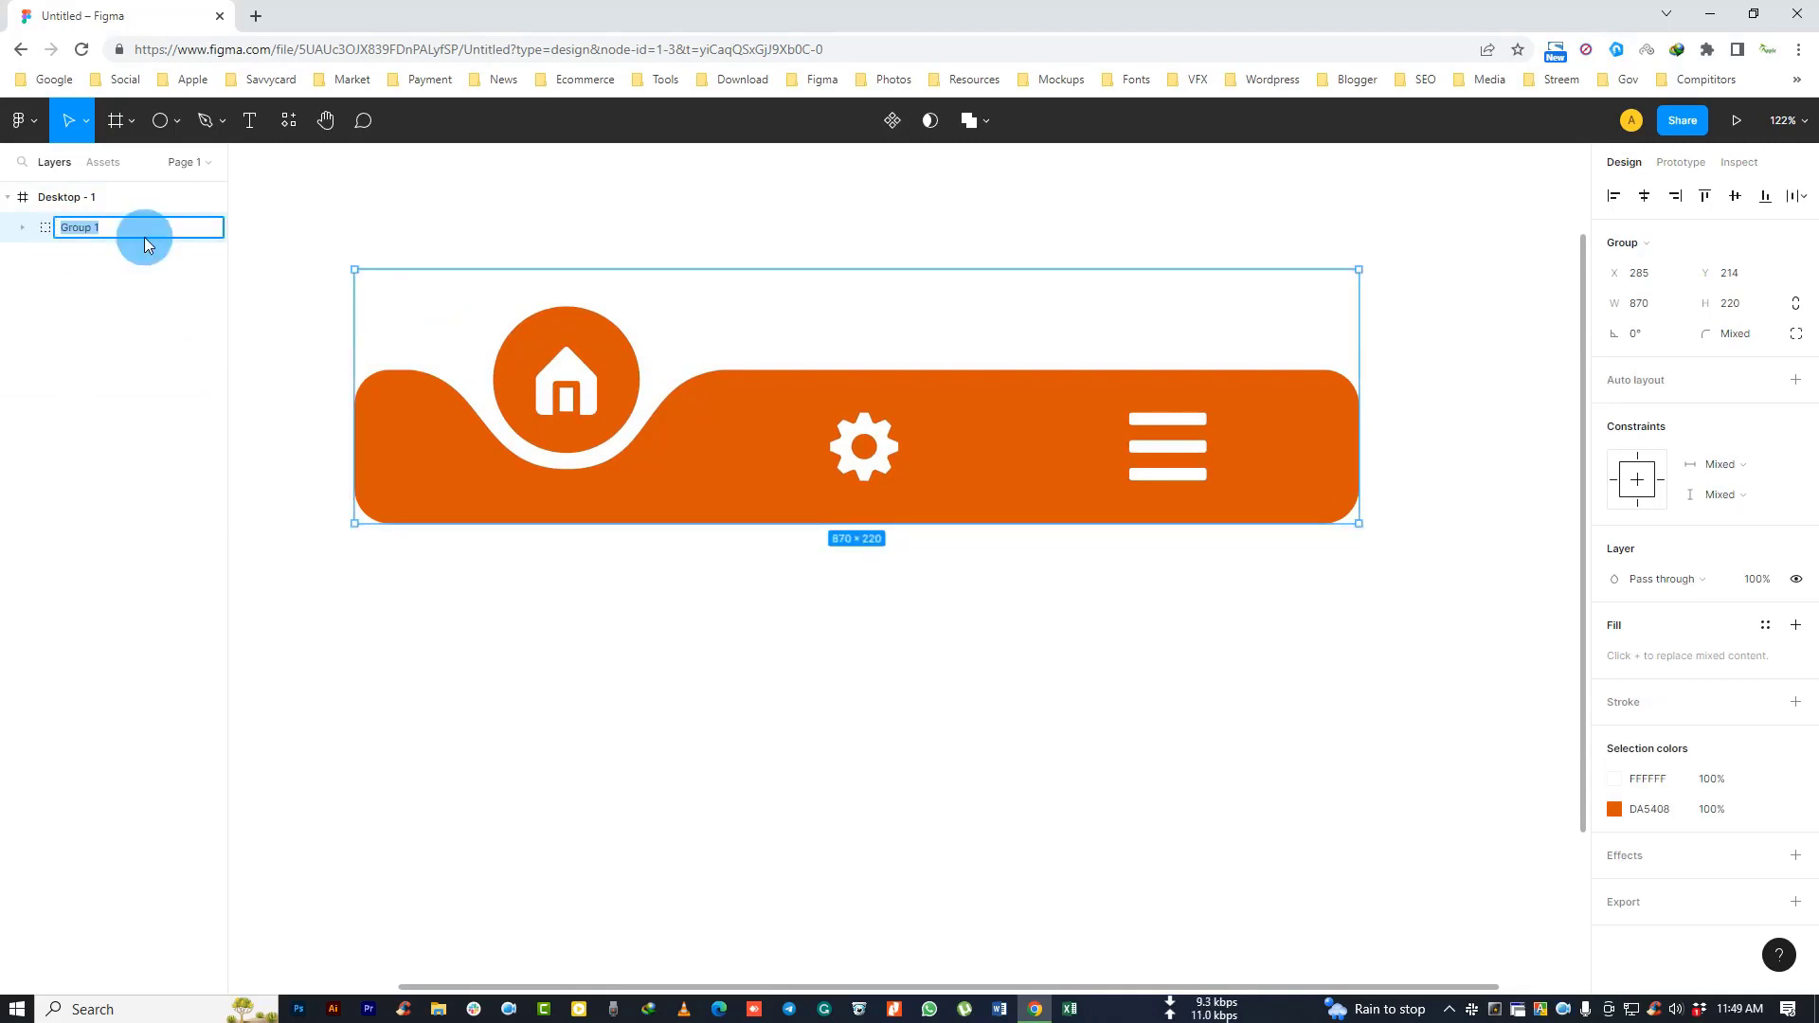
Step: Name the new nav bar group 'Home'
type("Home")
left_click(239, 365)
left_click(718, 308)
Step: Group Ellipse 1 and Ellipse 2 inside Home into a group named 'hawver'
scroll(710, 558, "up", 3)
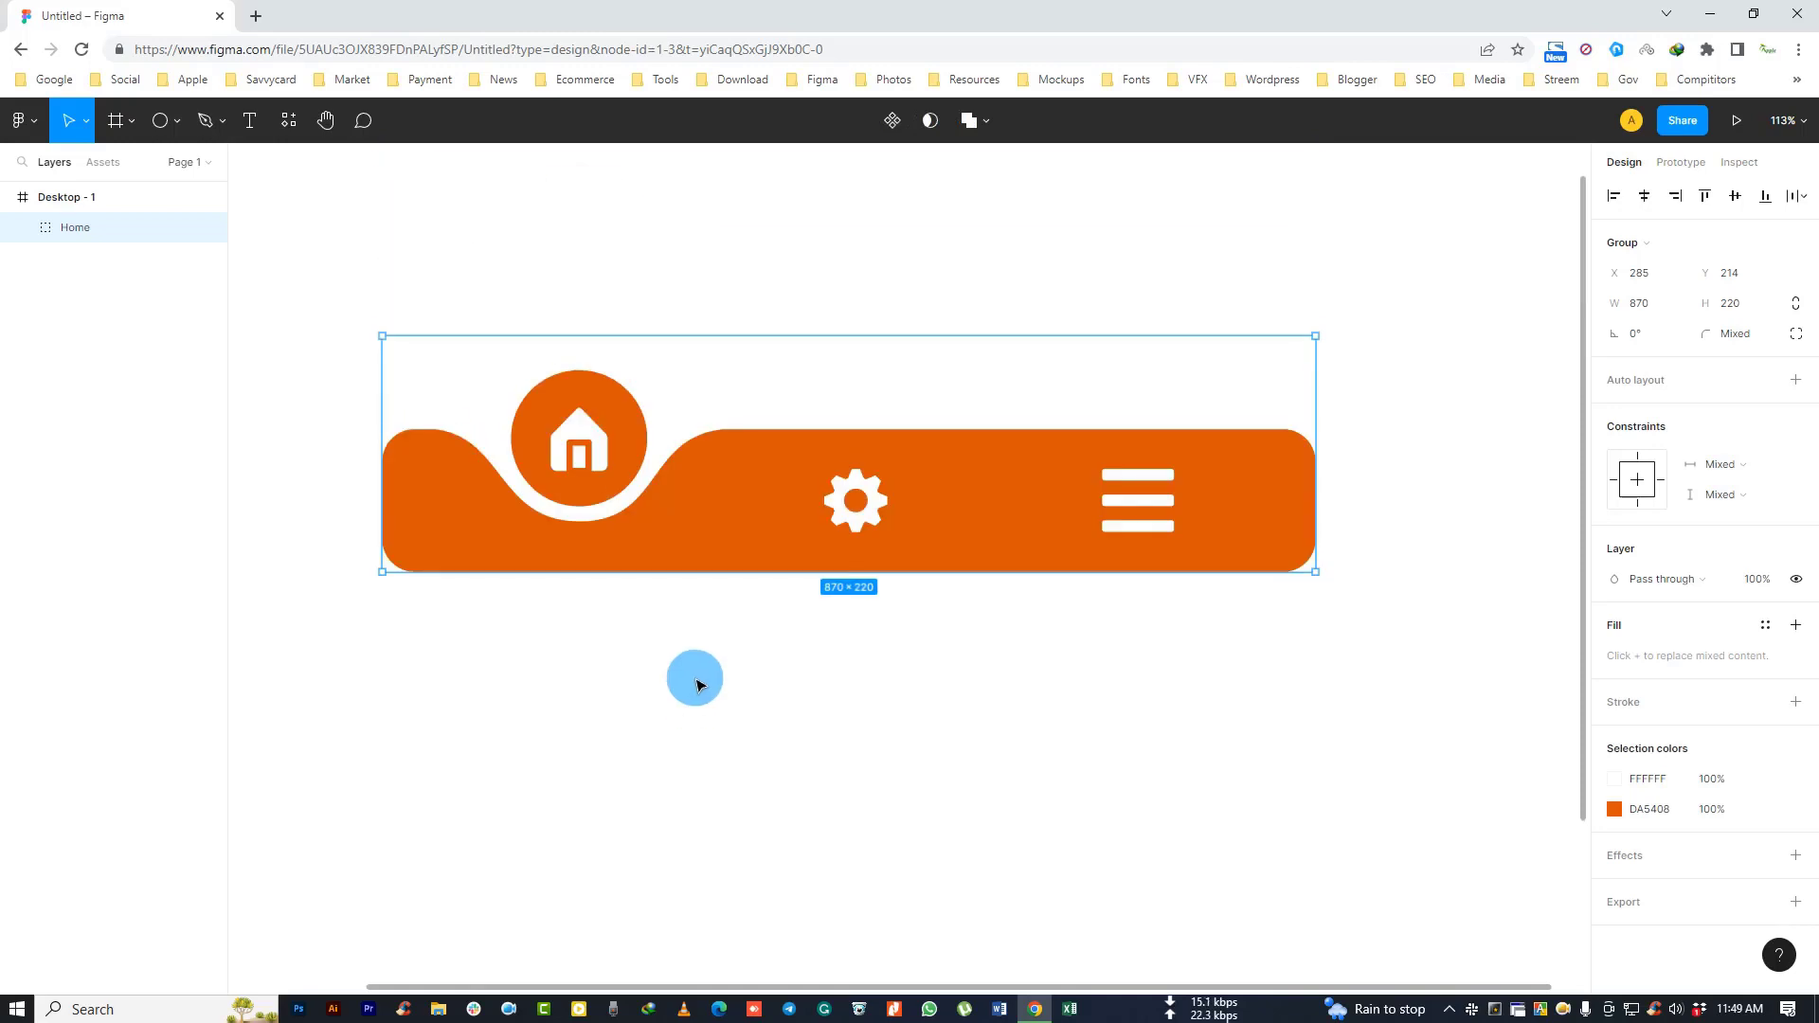
left_click(22, 227)
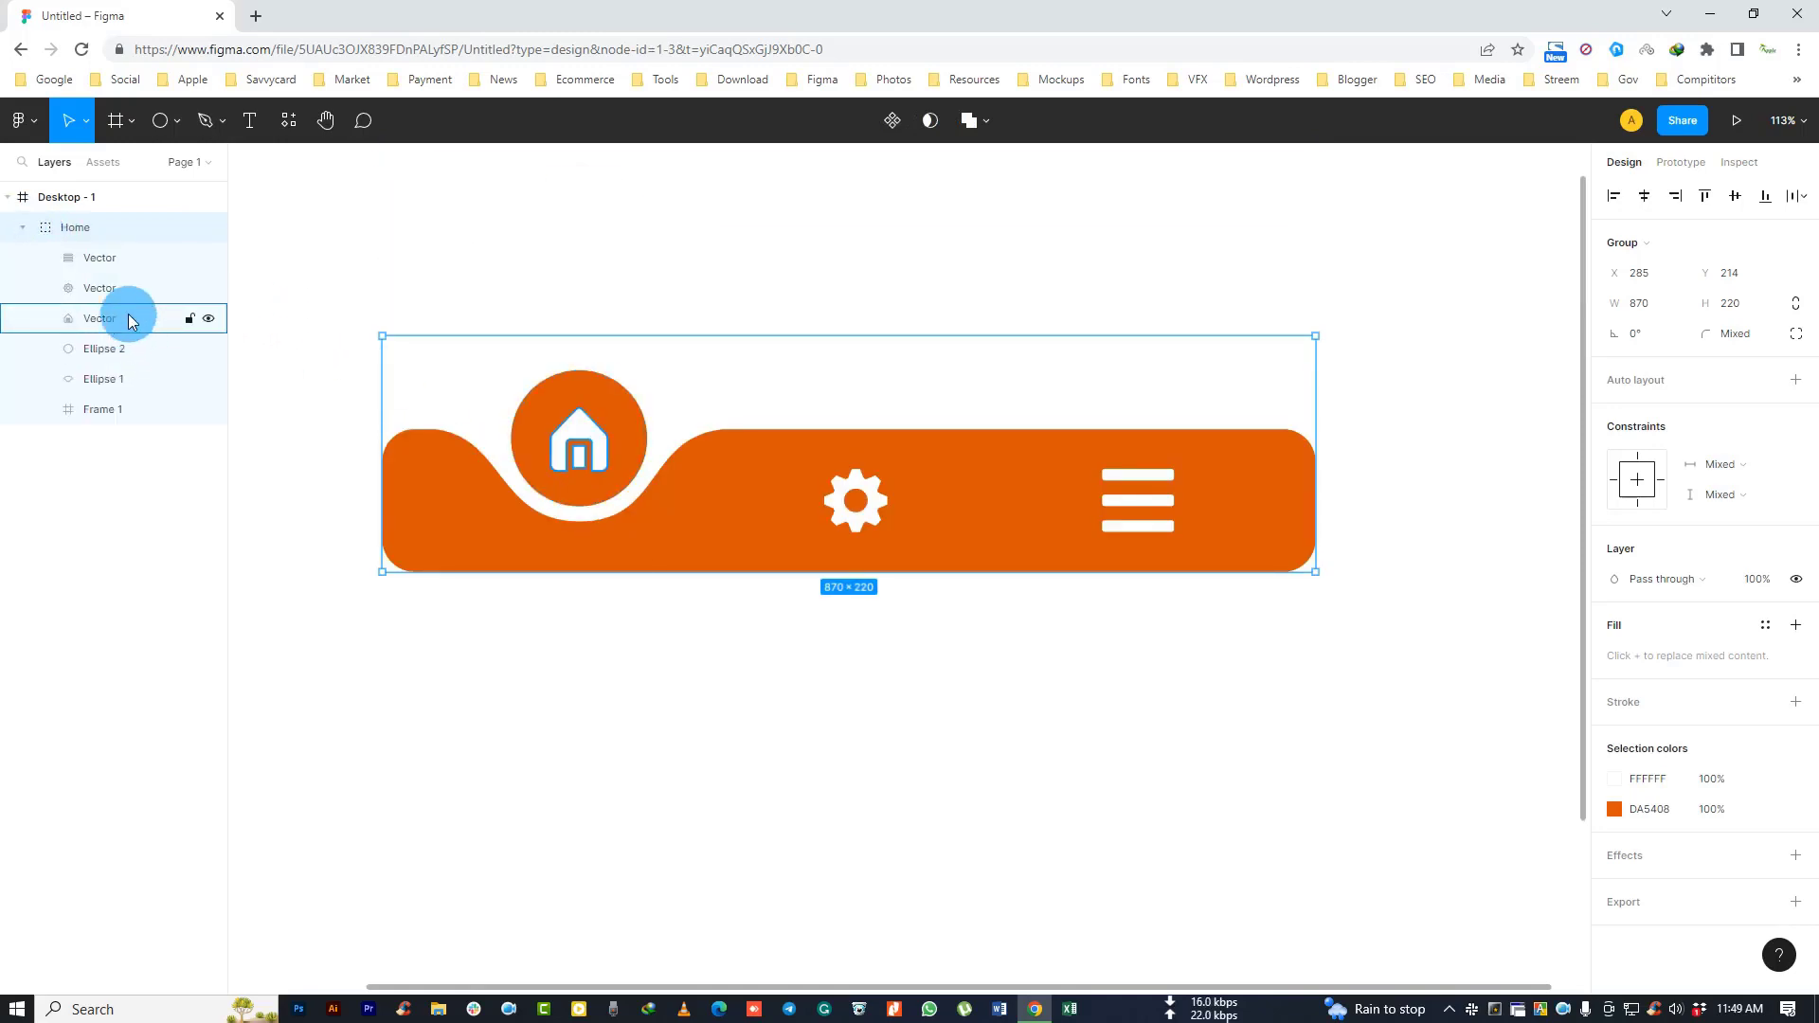
left_click(211, 353)
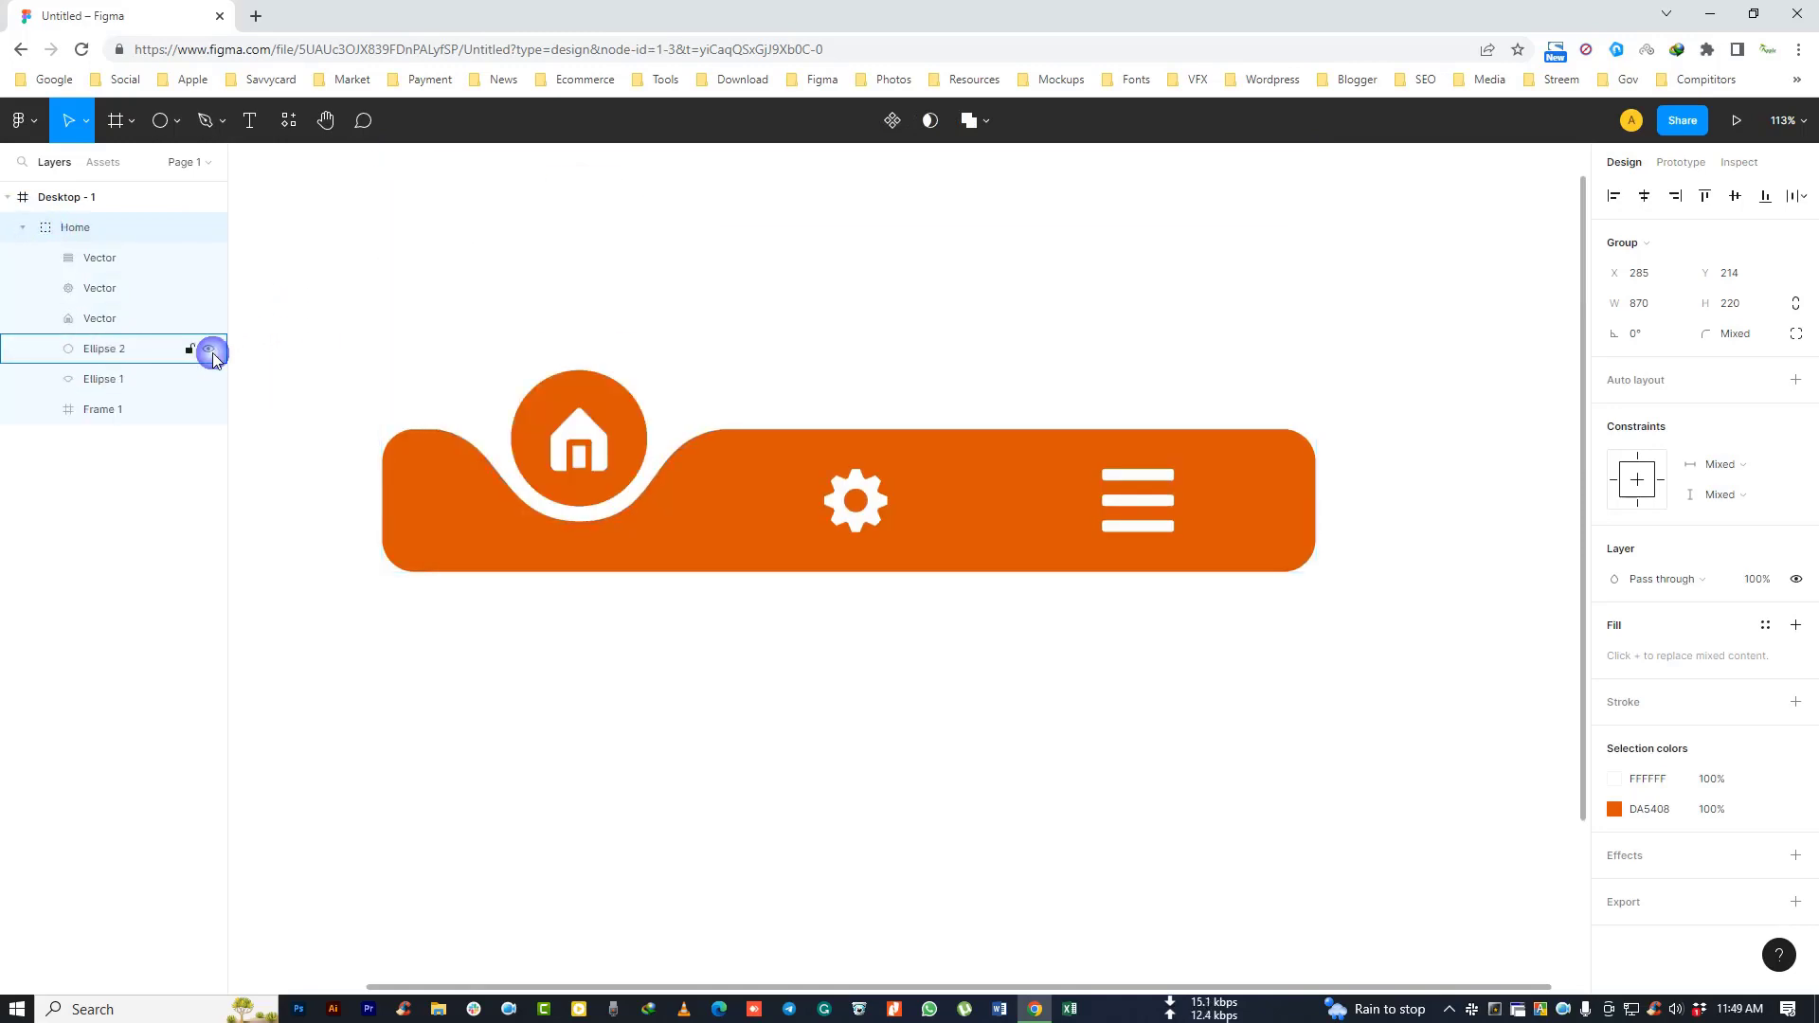
left_click(208, 379)
left_click(207, 379)
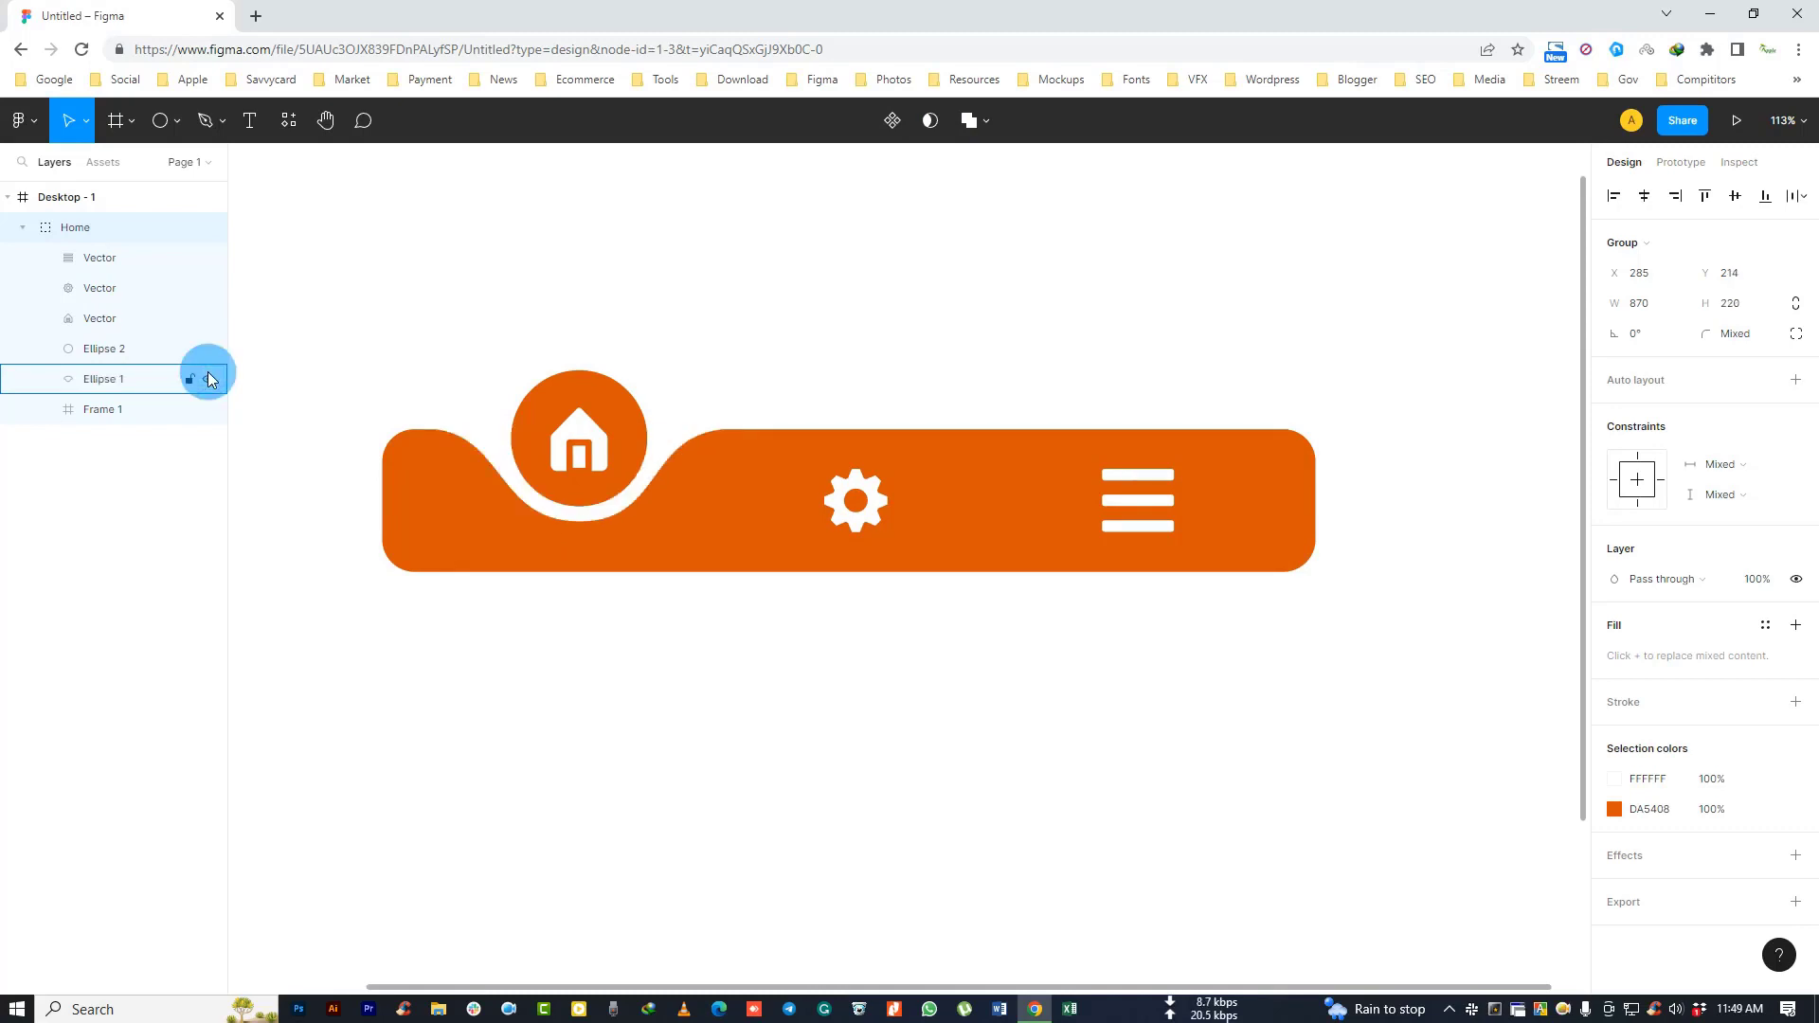
left_click(114, 350)
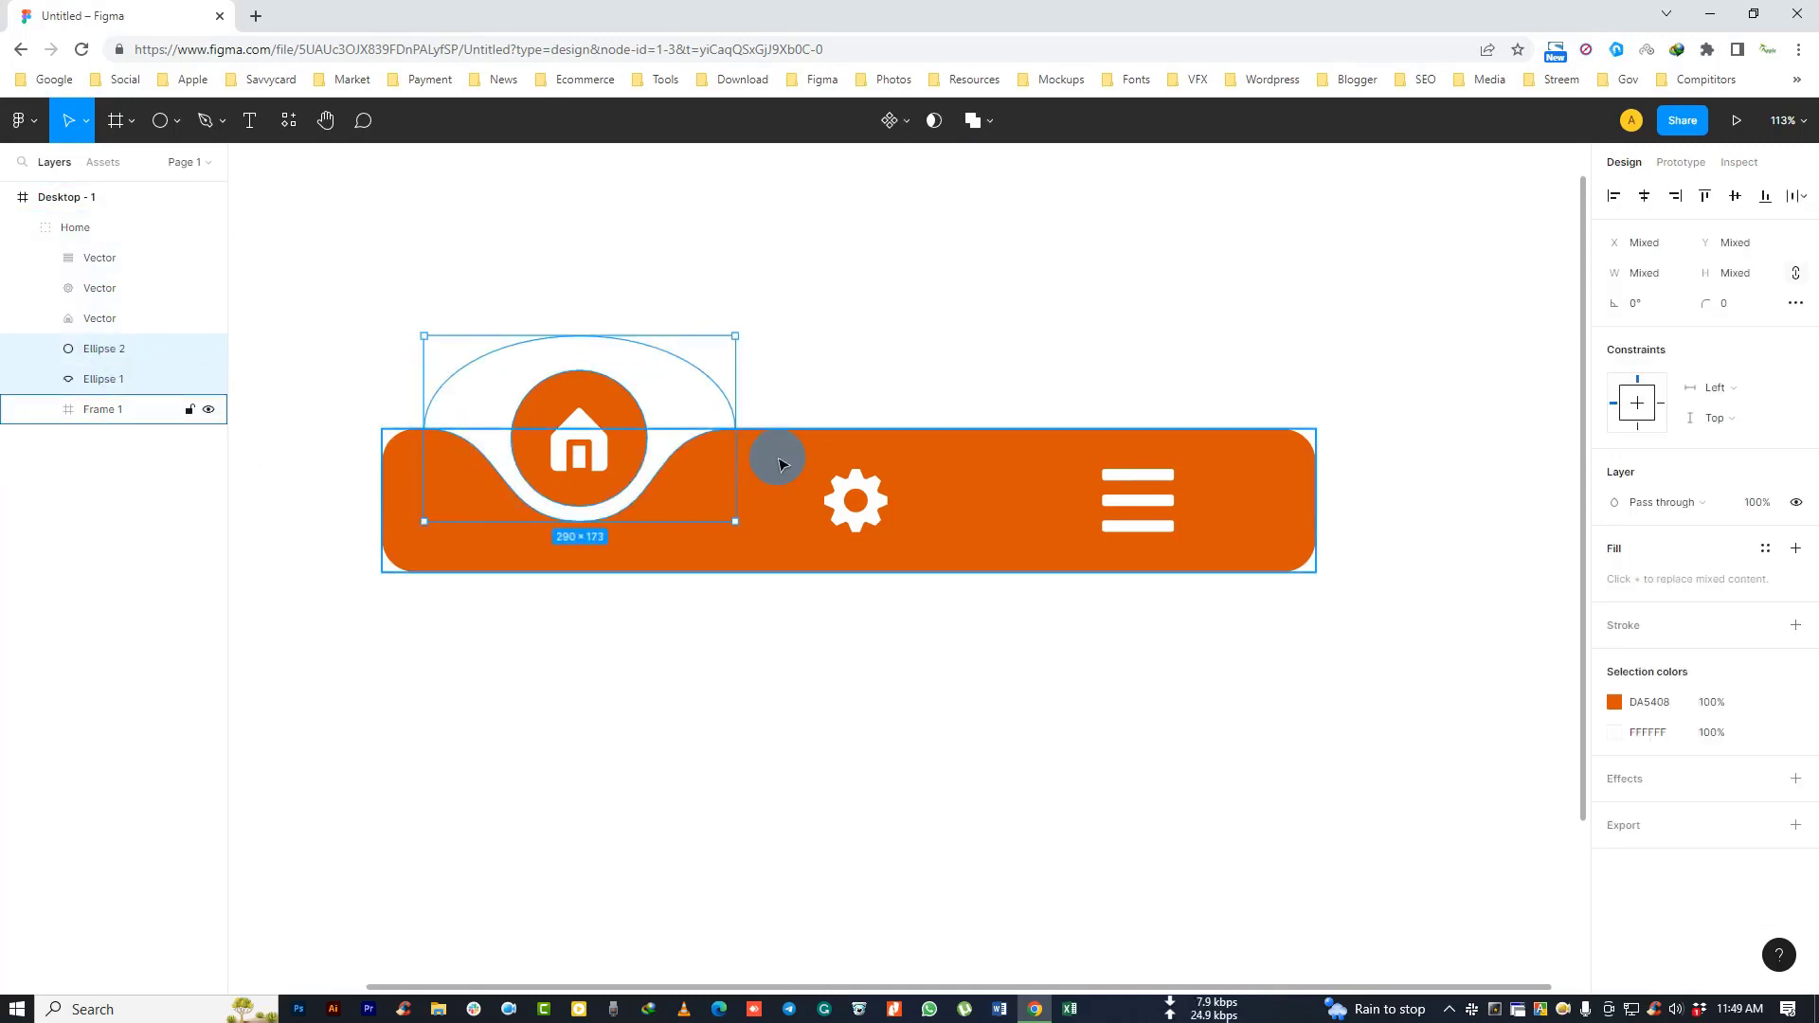
key("ctrl+g")
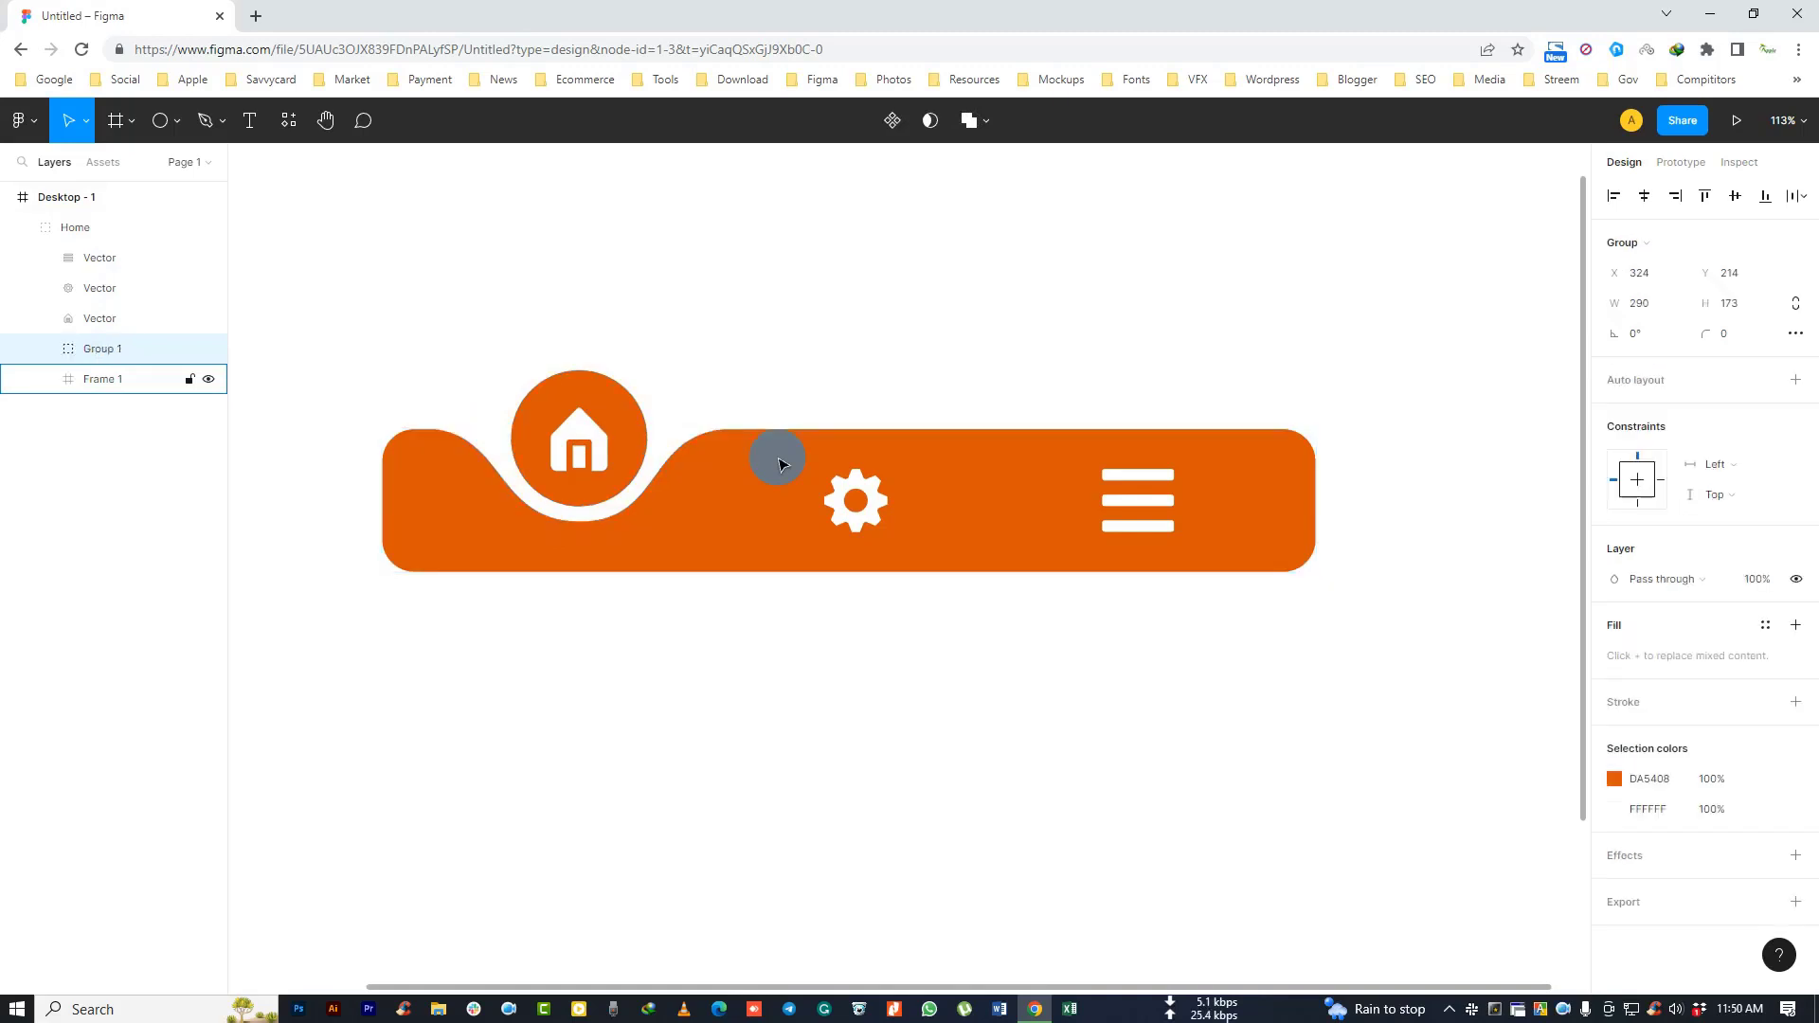
double_click(111, 349)
type("hover")
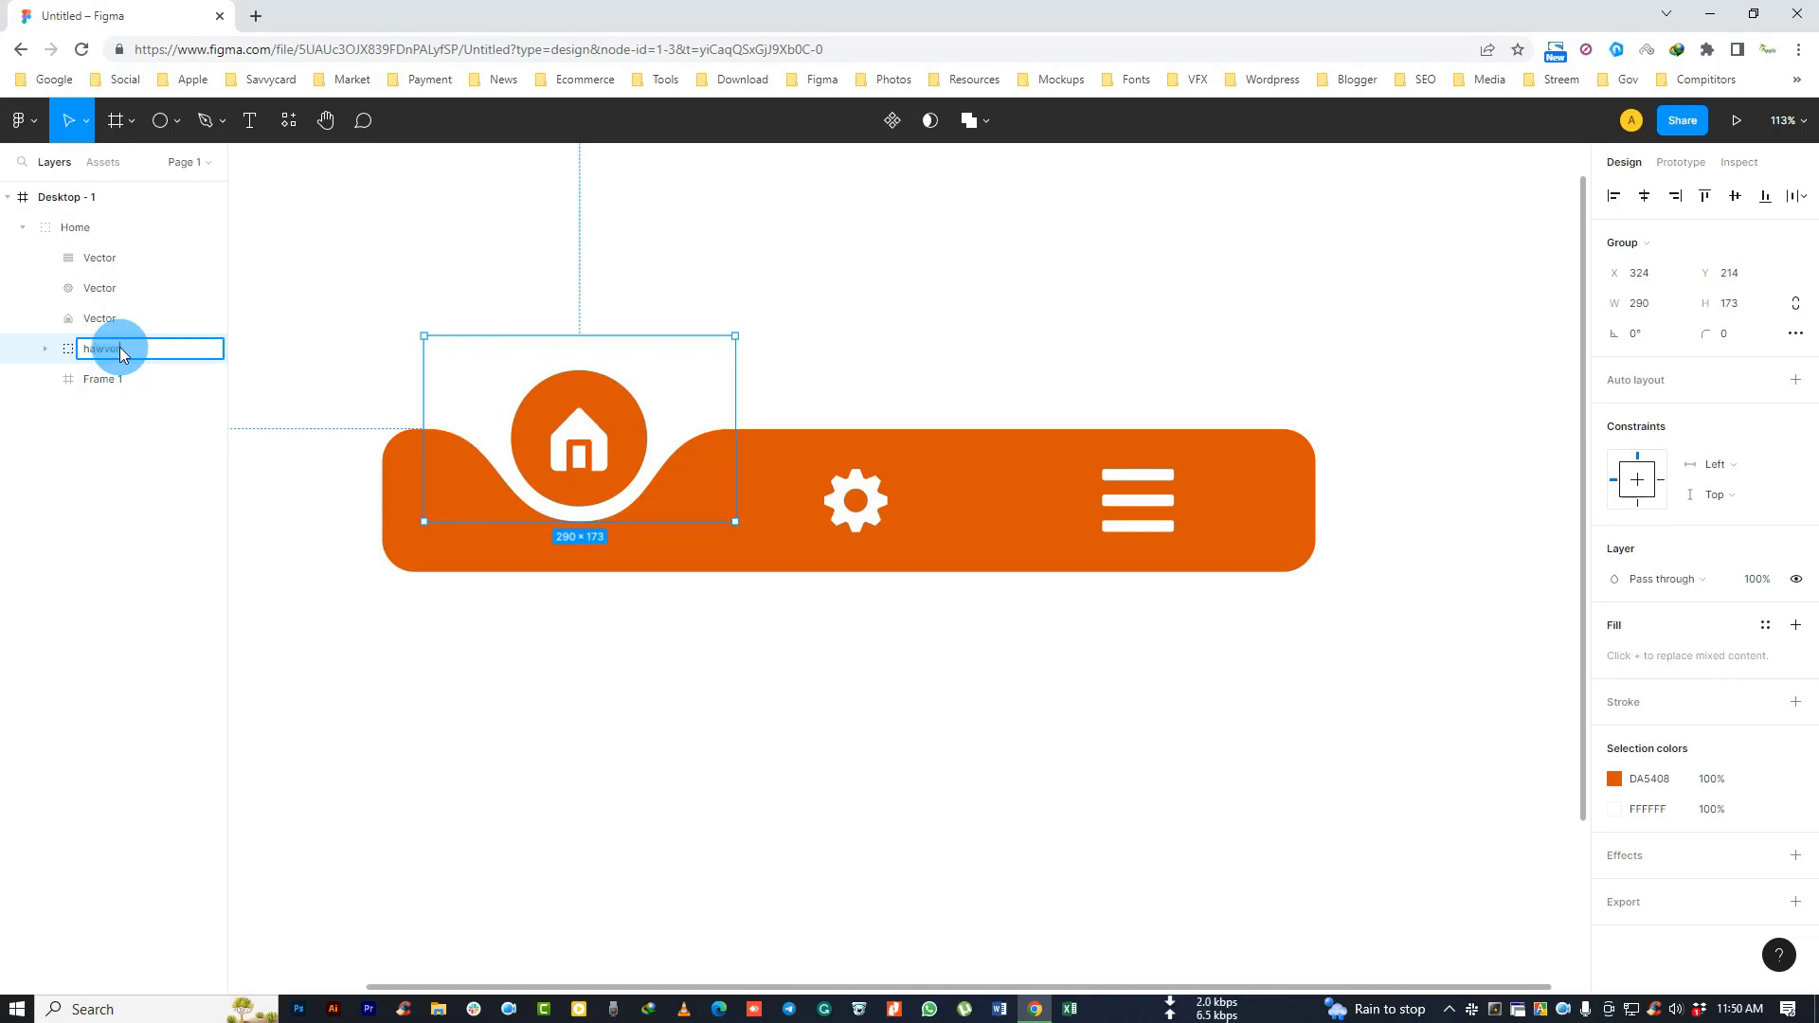
key("Return")
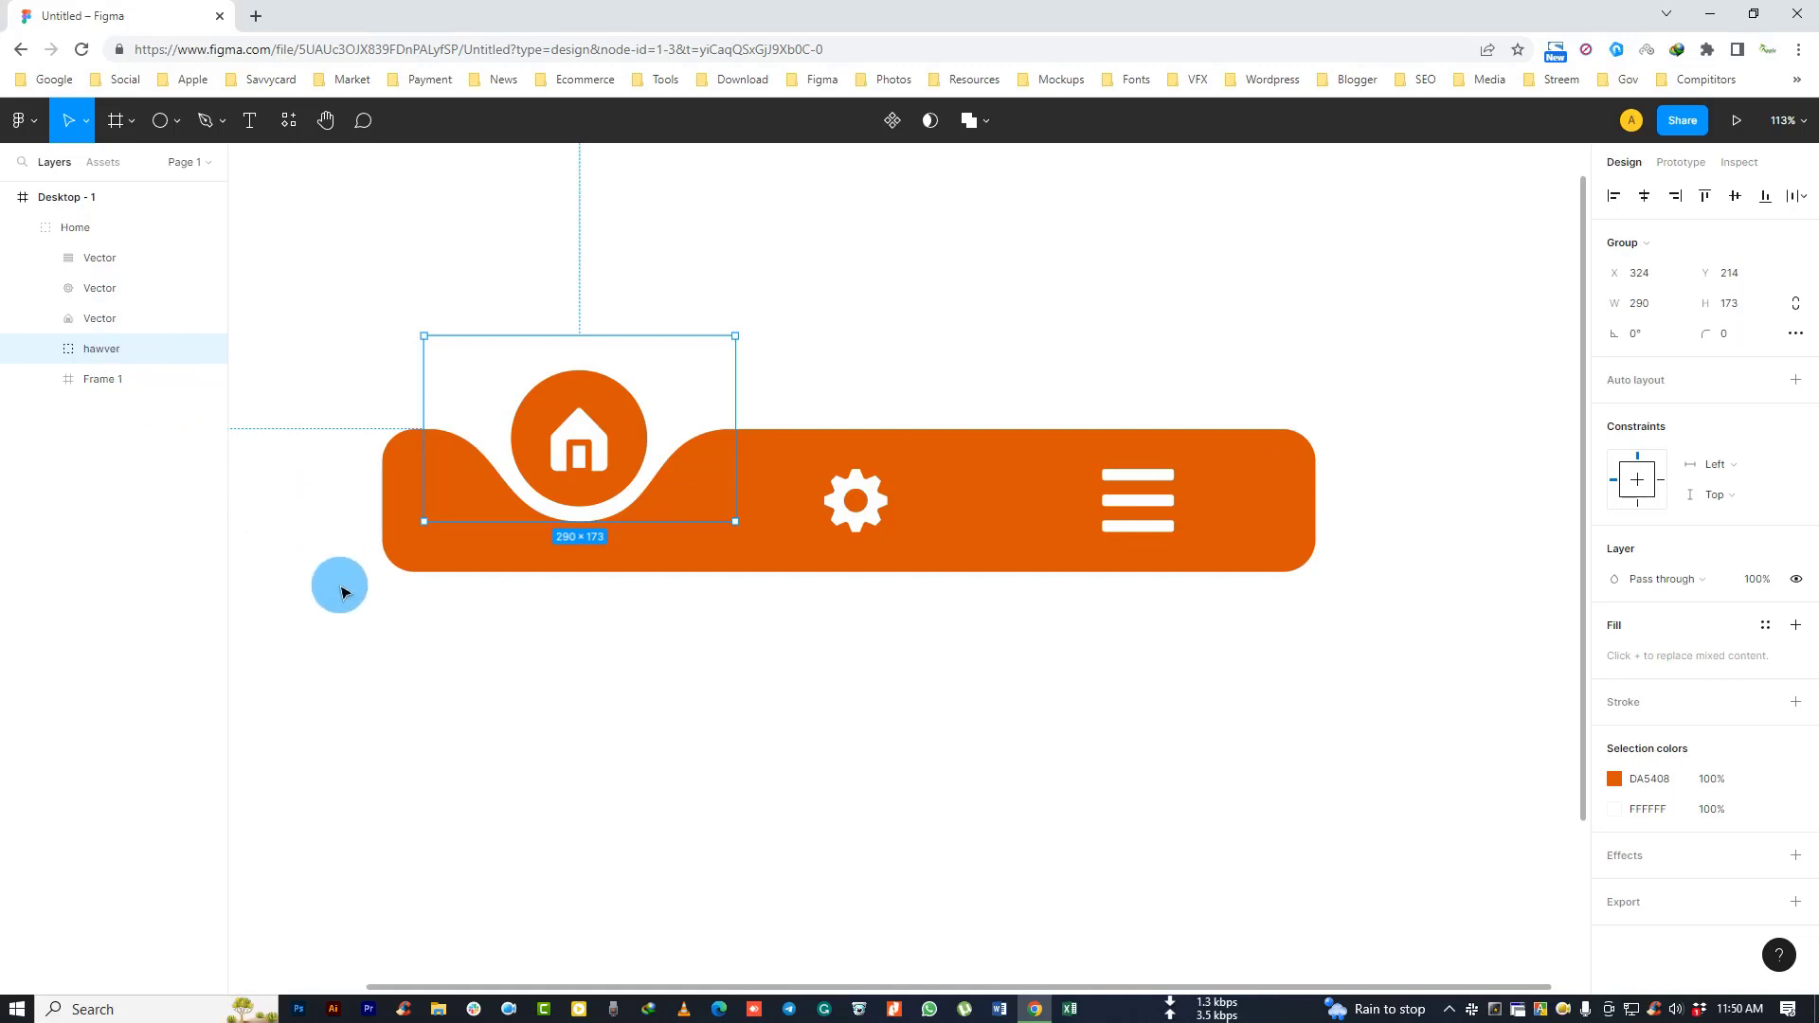
Step: Alt-drag a copy of the Home nav bar 100 px below the original
left_click(308, 564)
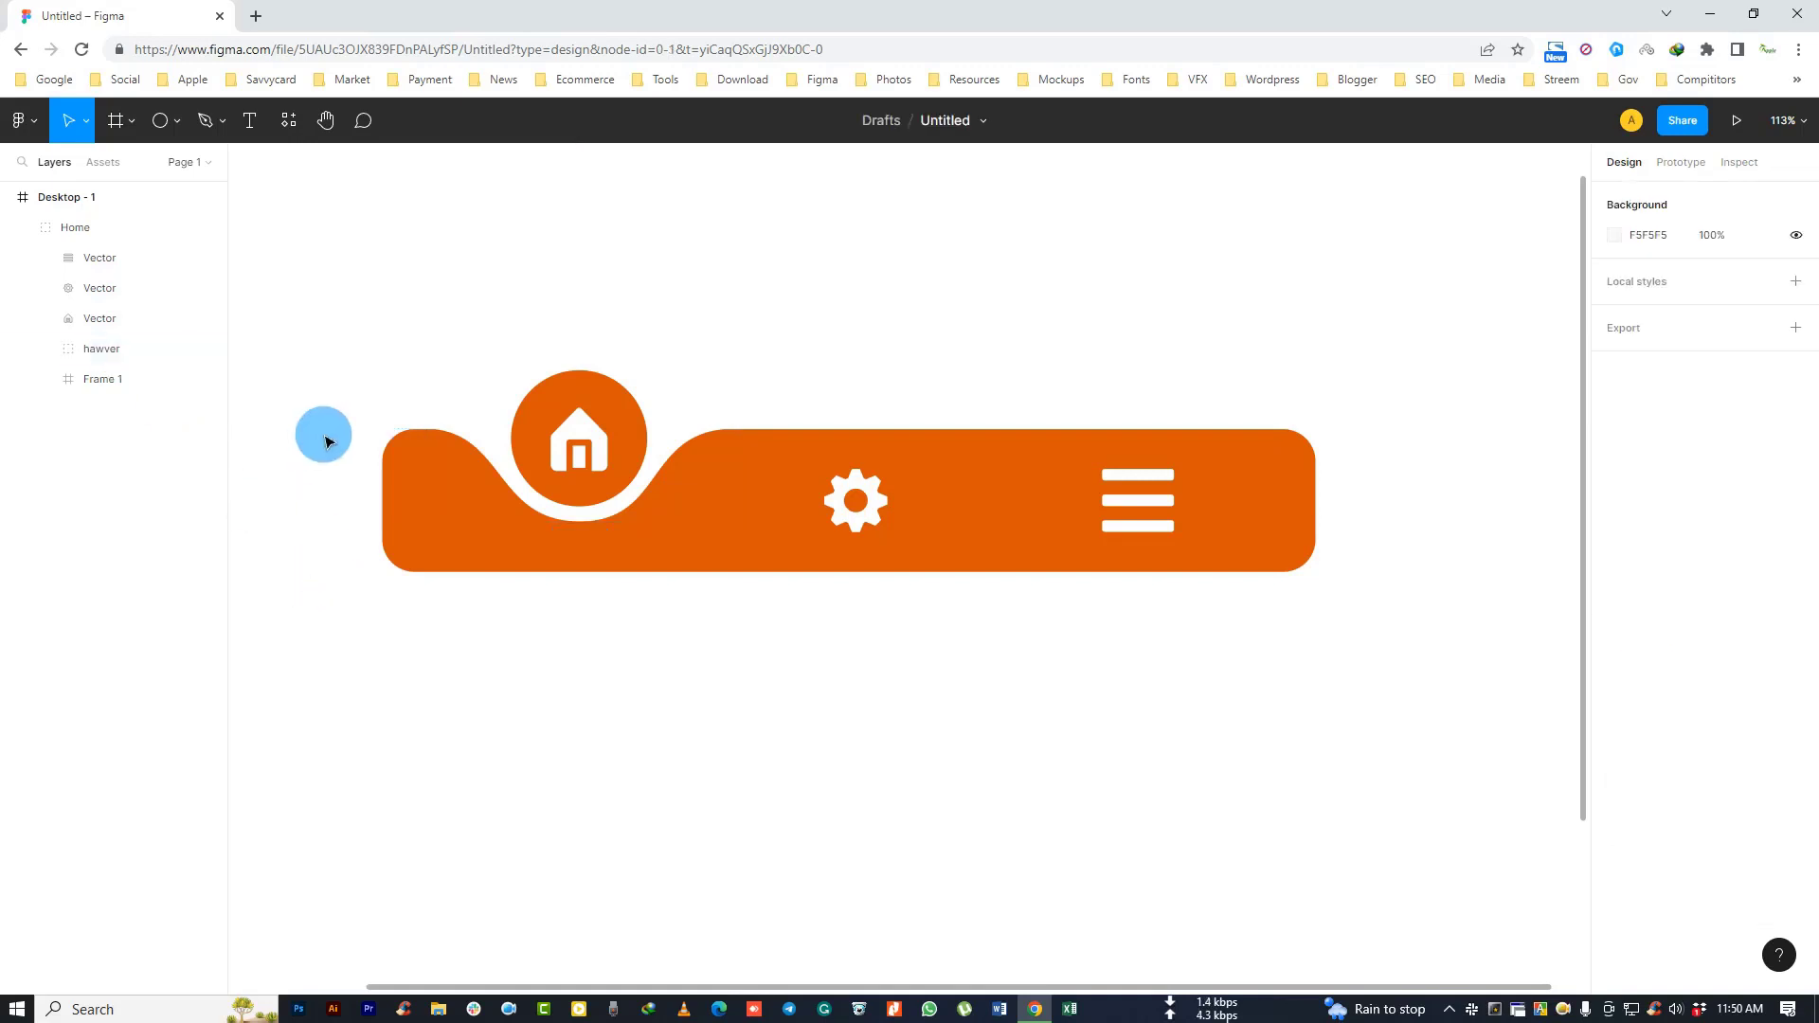
left_click(22, 228)
left_click(782, 552)
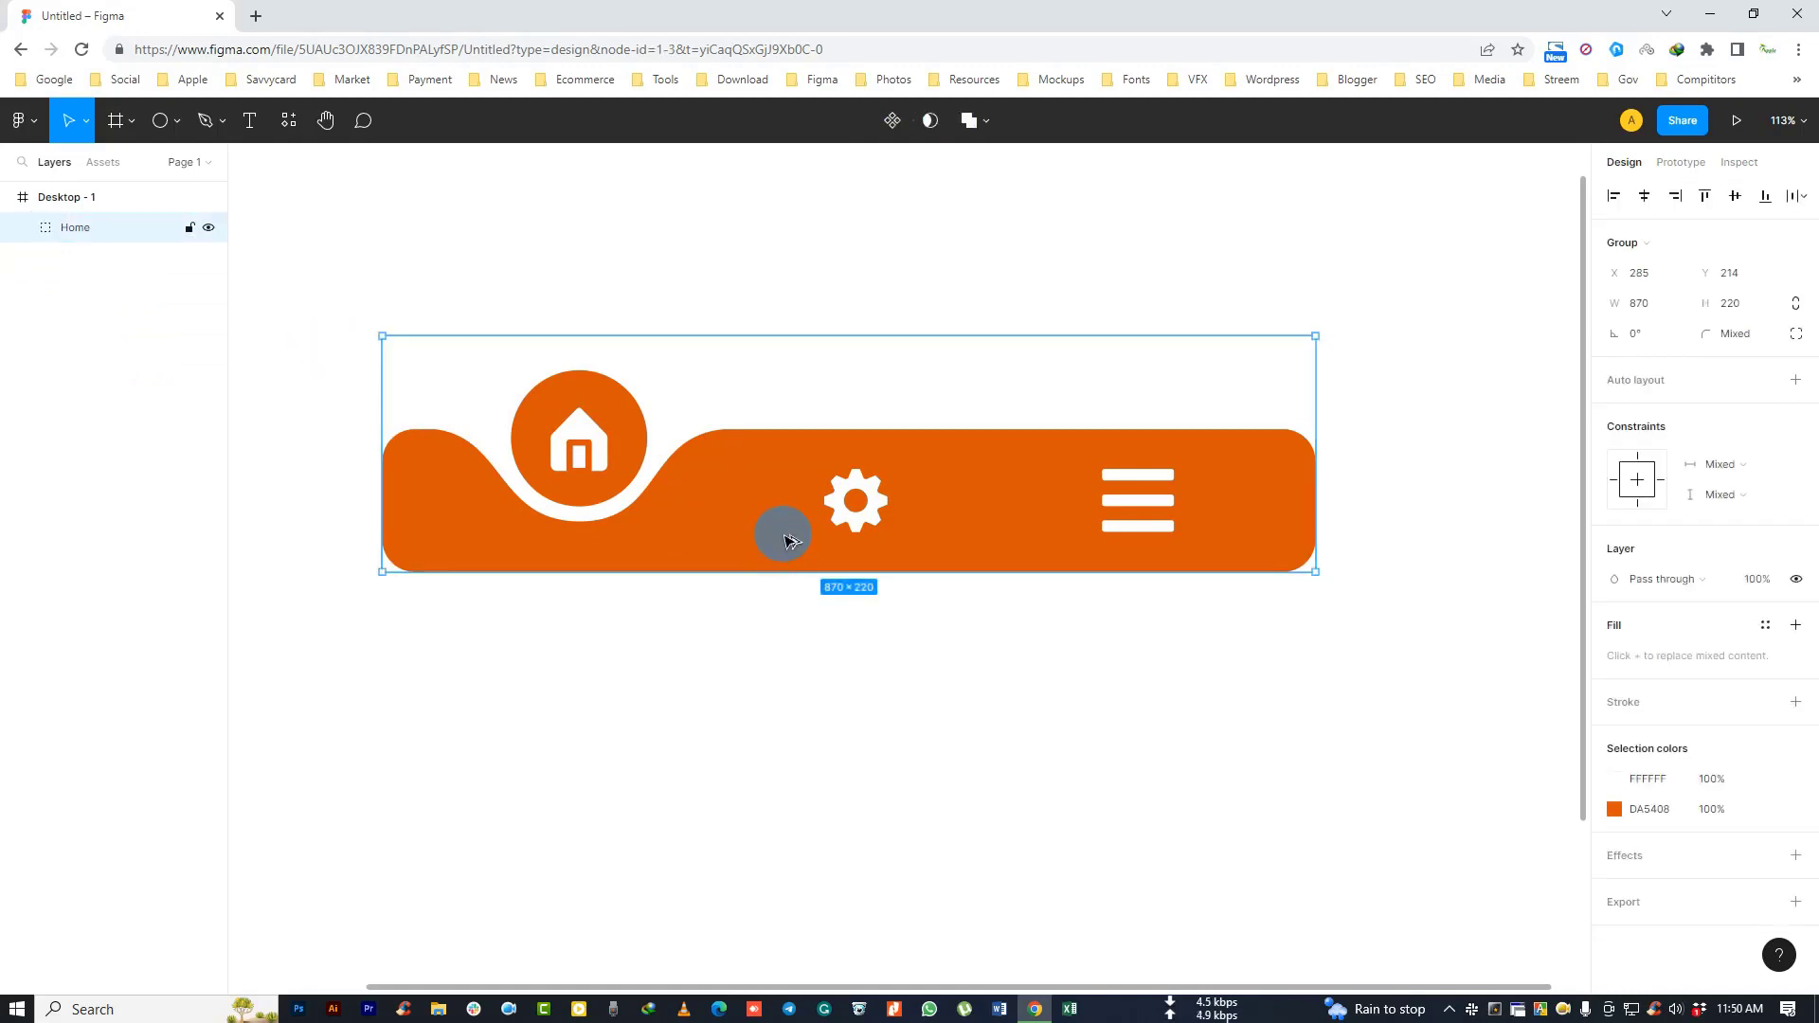
left_click_drag(771, 536, 759, 863)
Step: Move both Home nav bars up to the centre of the Desktop frame
scroll(1303, 559, "down", 1)
scroll(1165, 491, "down", 3)
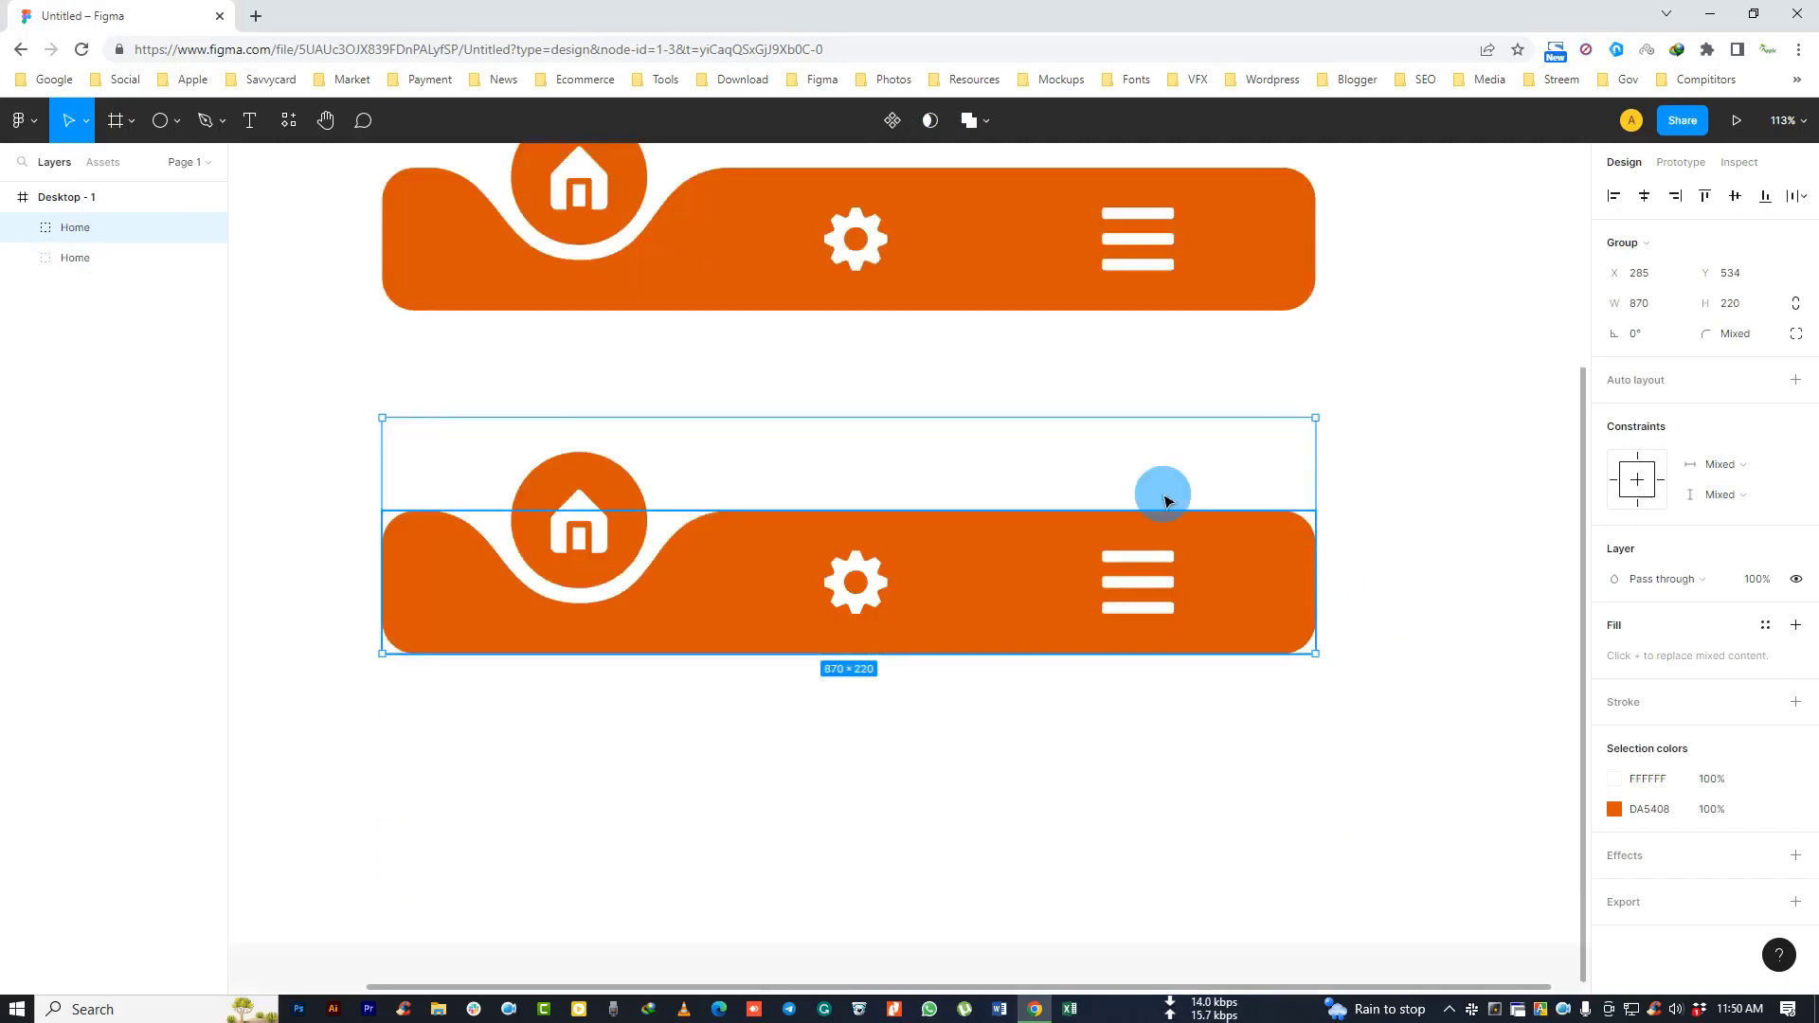
scroll(886, 410, "down", 3)
scroll(886, 409, "down", 1)
scroll(945, 427, "down", 1)
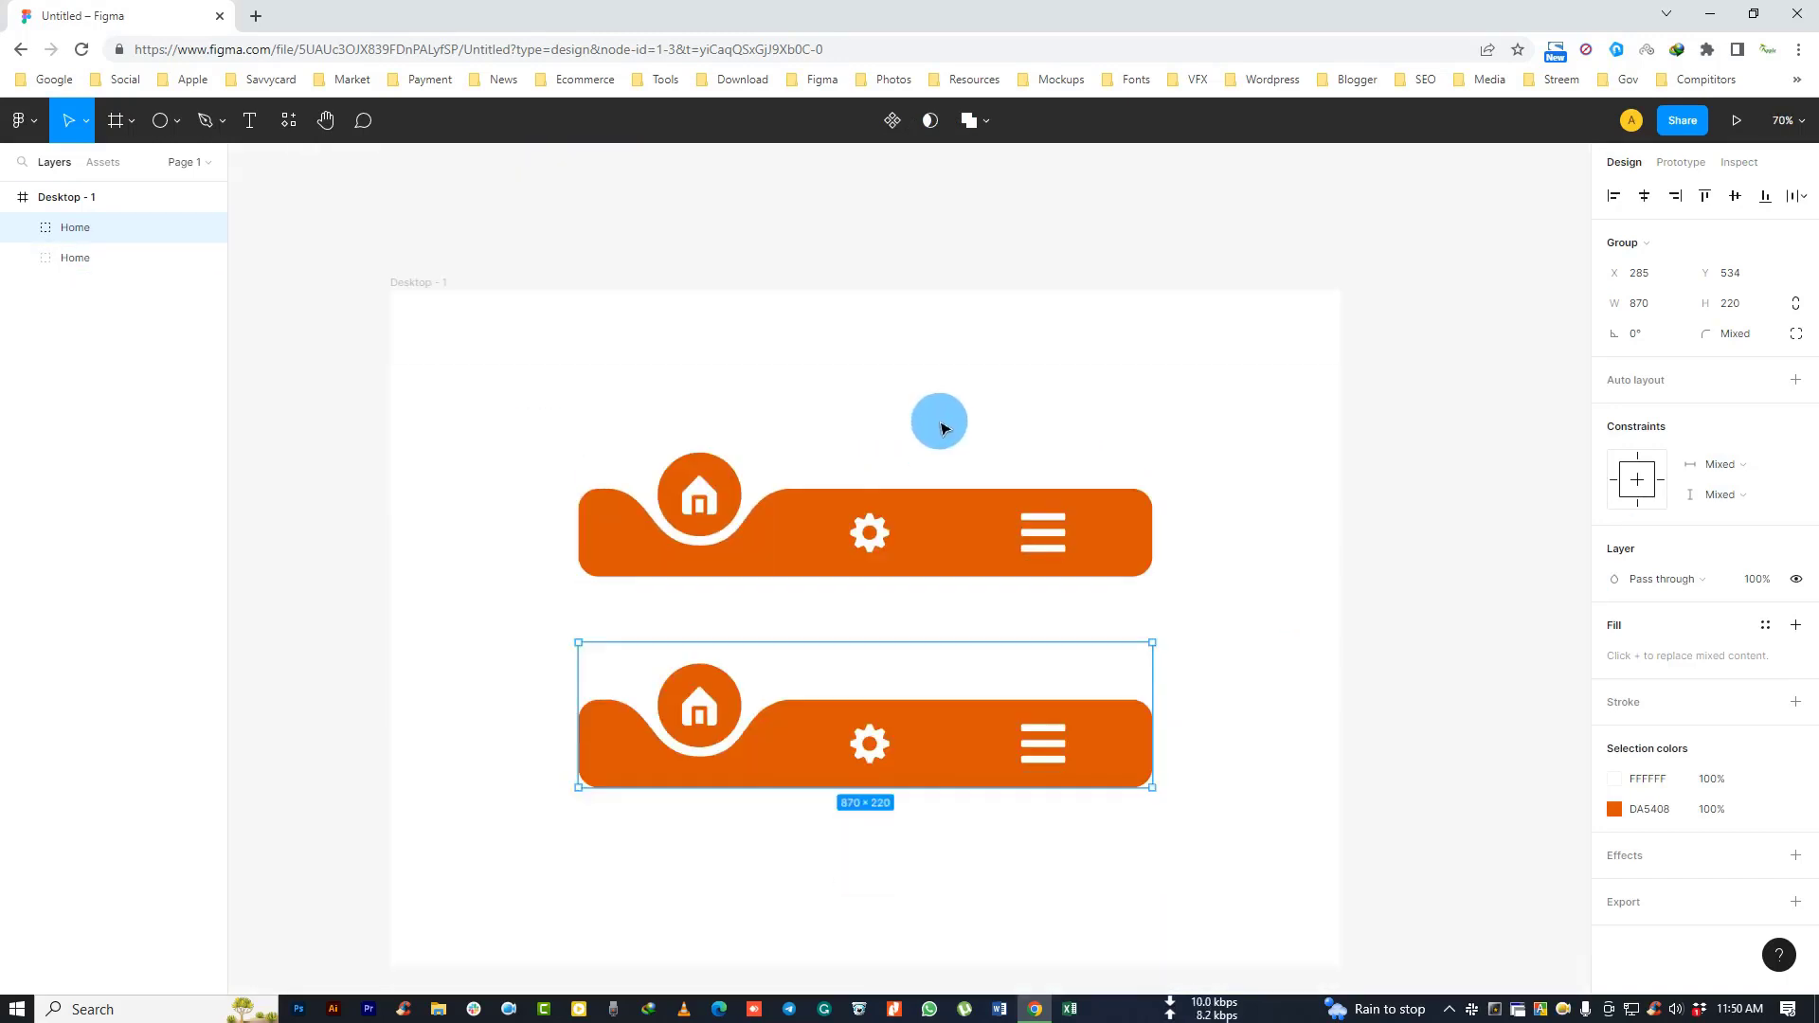
left_click_drag(480, 390, 1188, 813)
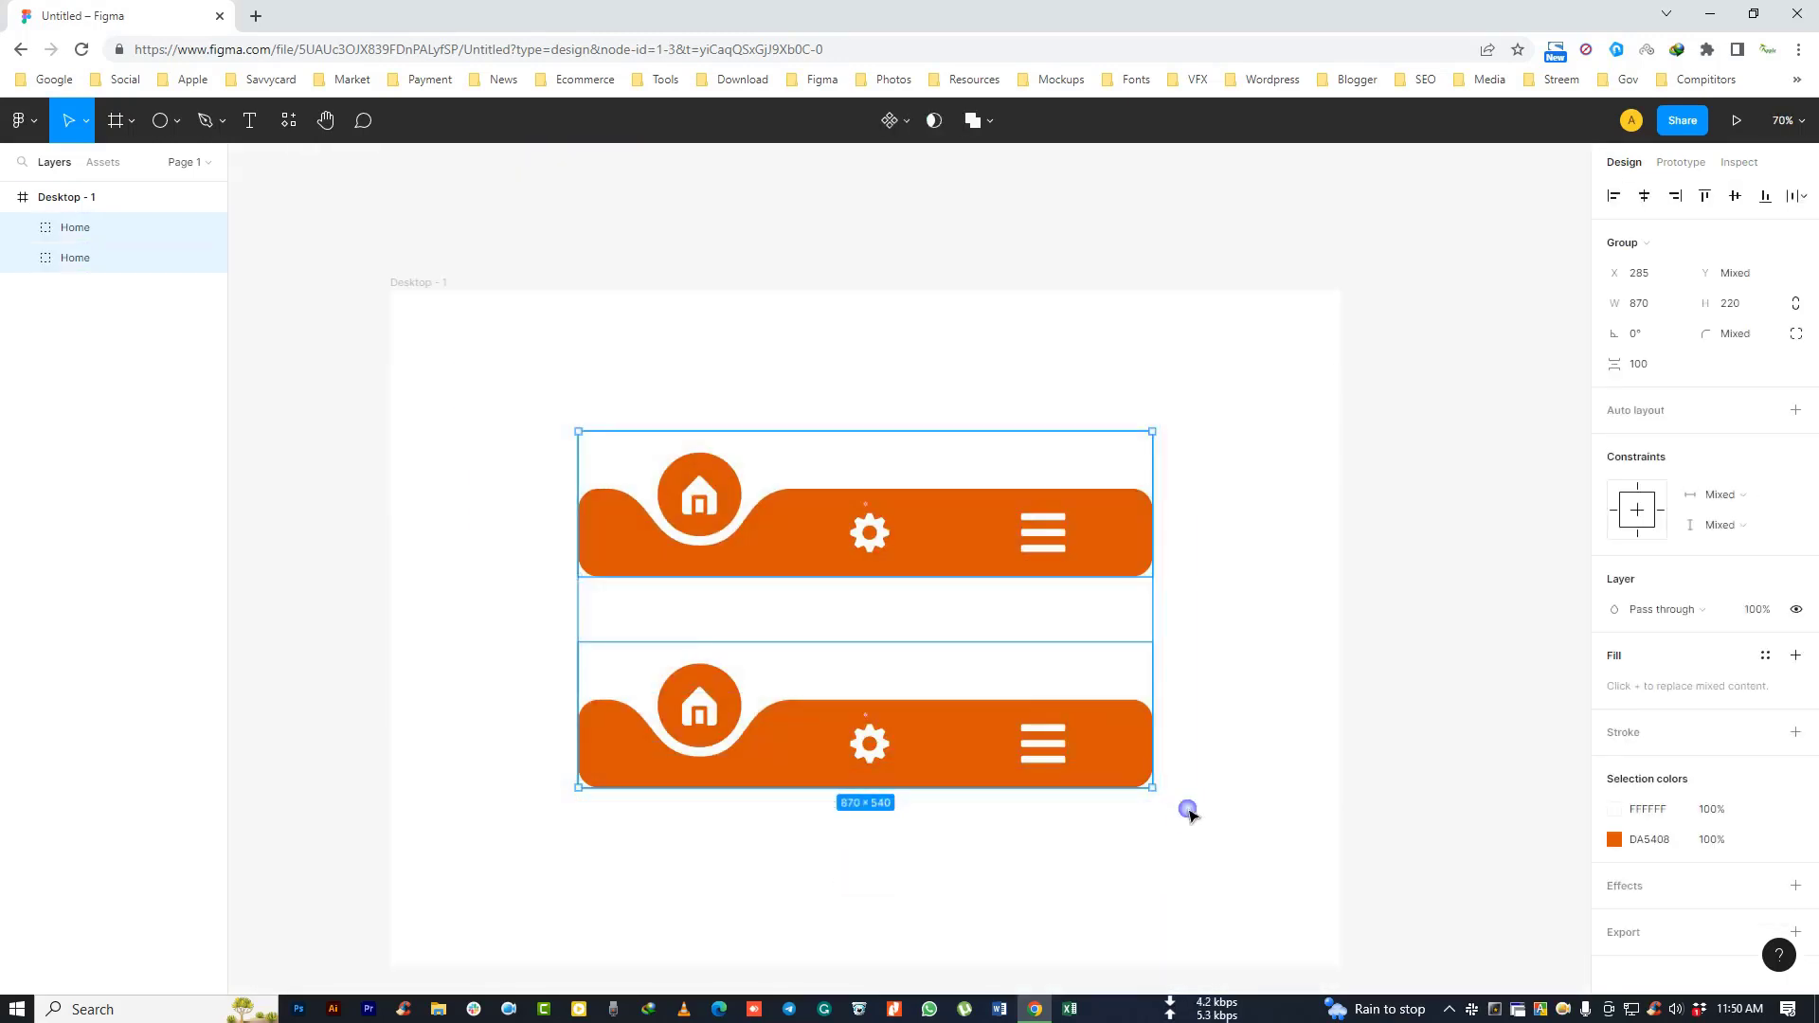
left_click_drag(979, 742, 978, 617)
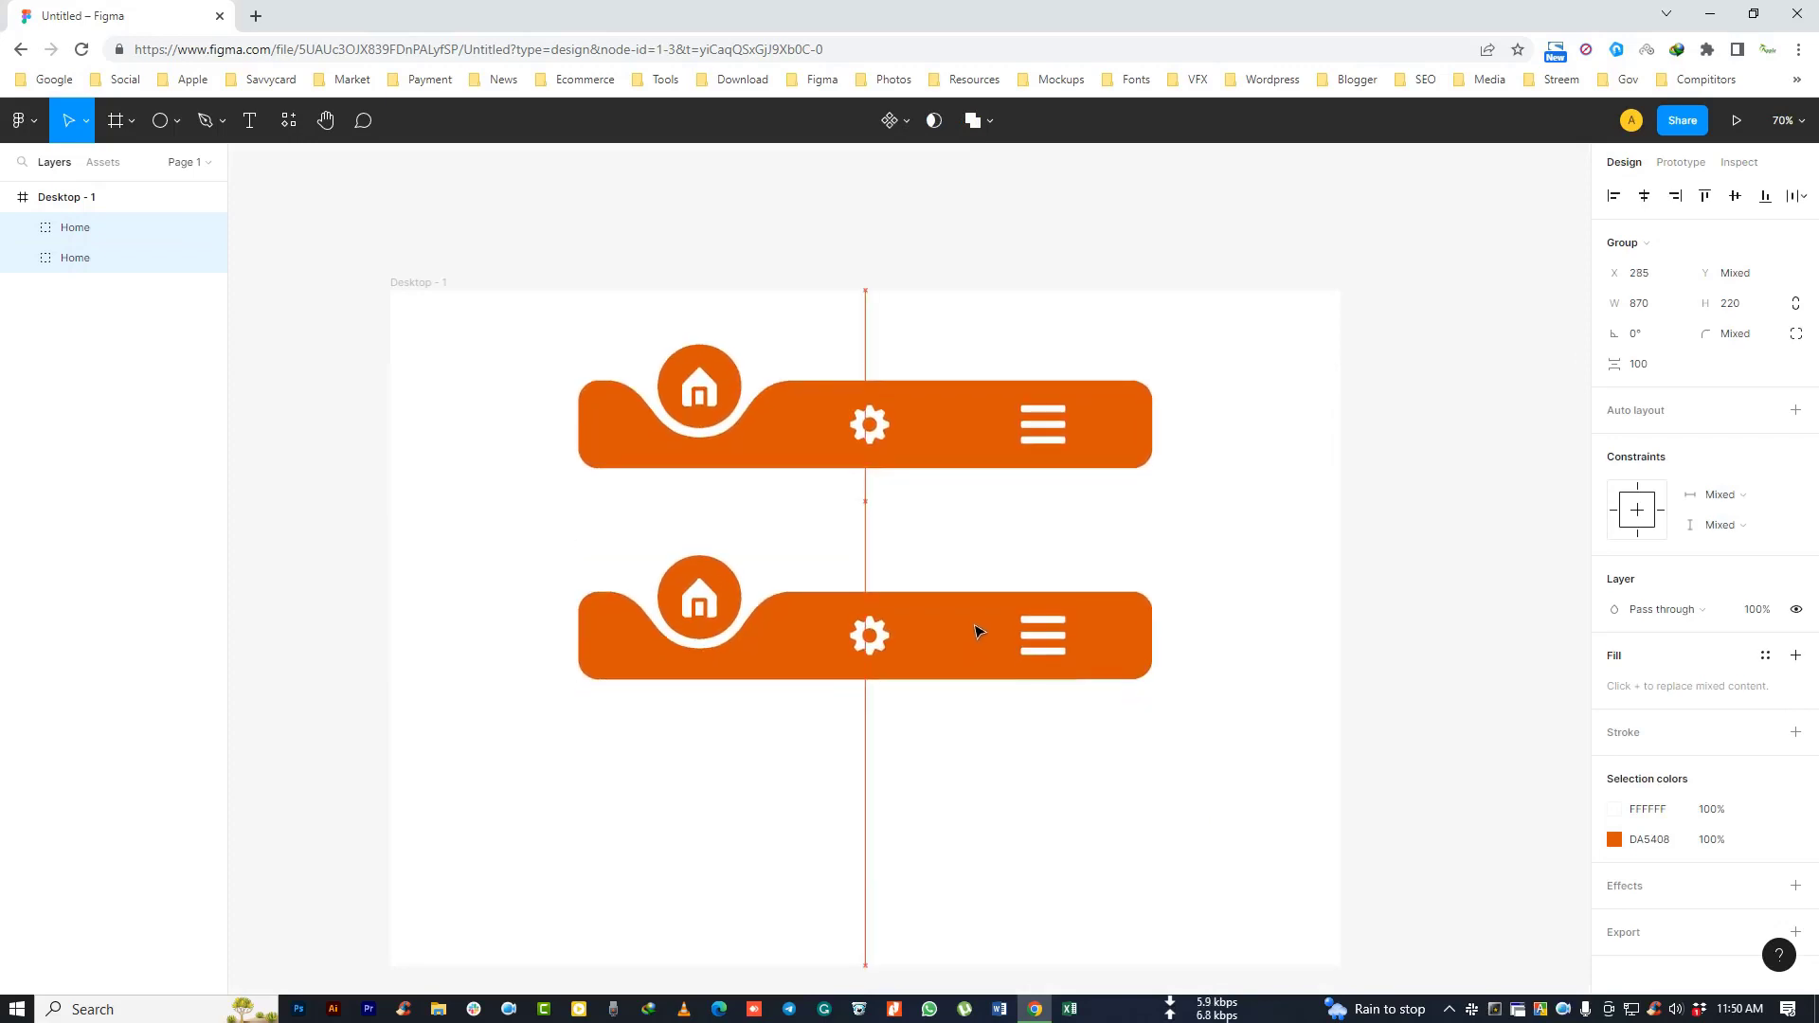
Step: Rename the duplicate bar to 'Setting' and move the menu icon layer into the hawver group
double_click(114, 227)
type("Setting")
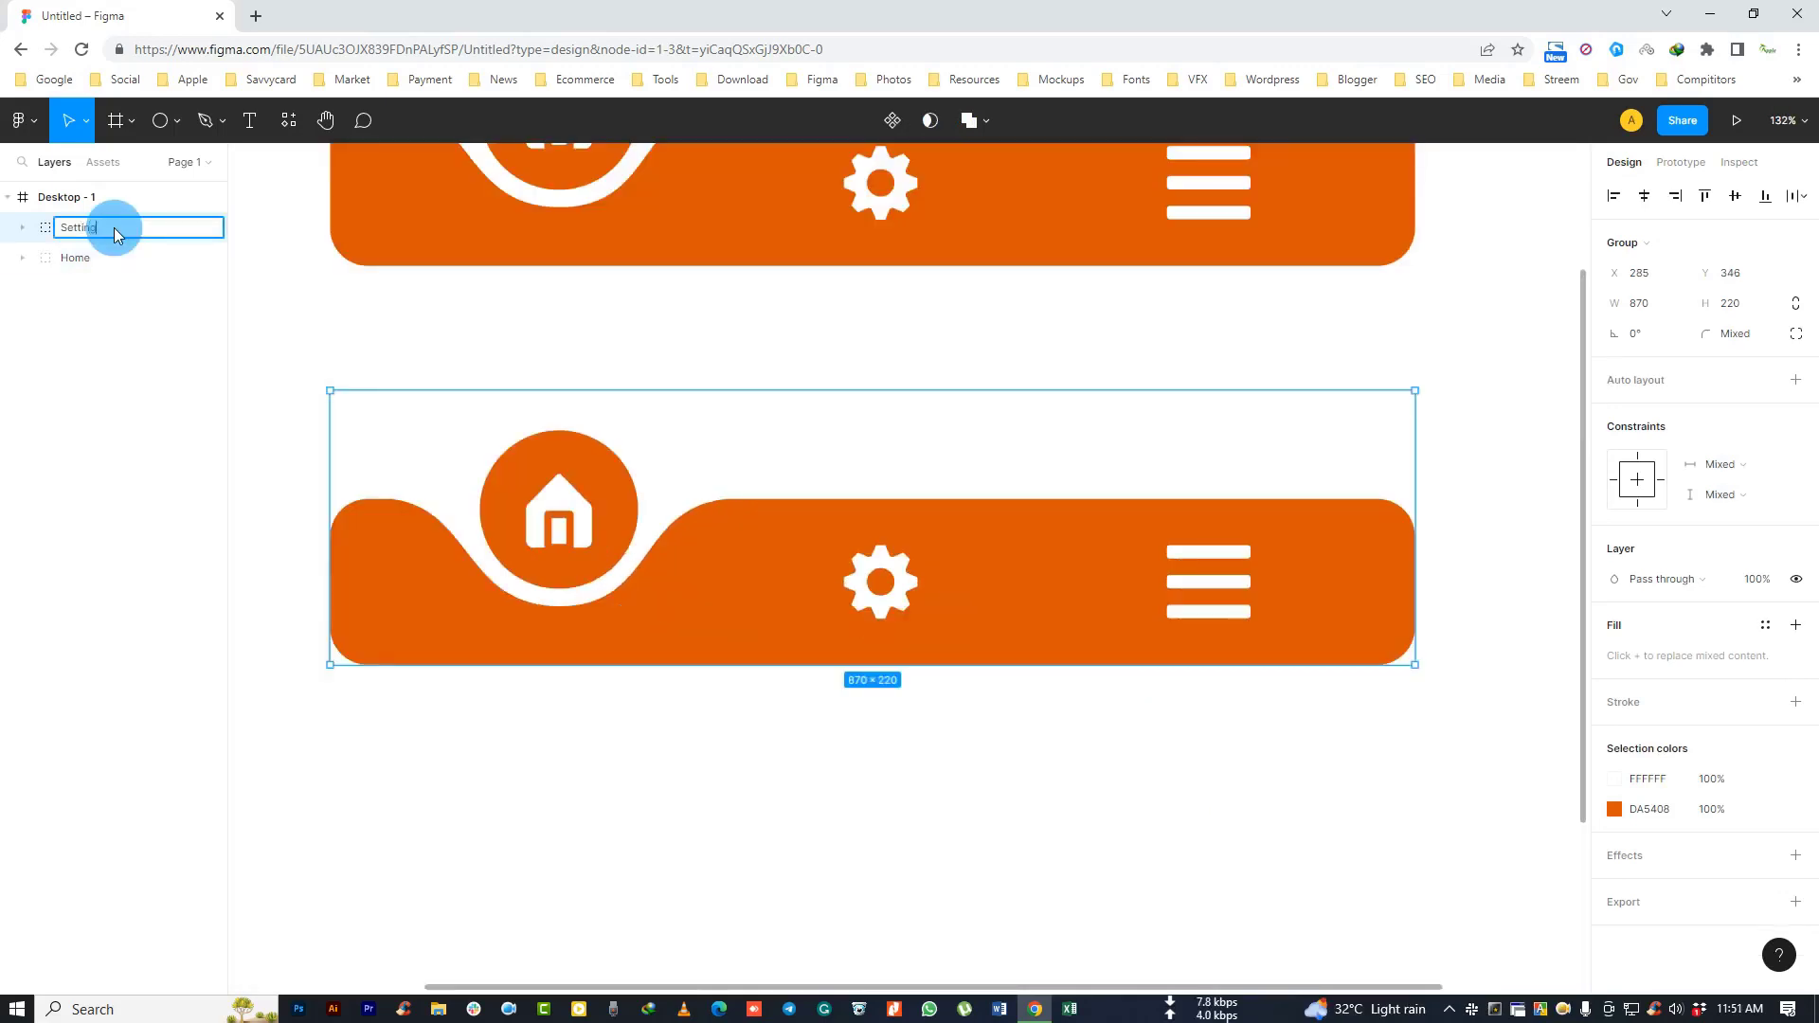
key("Return")
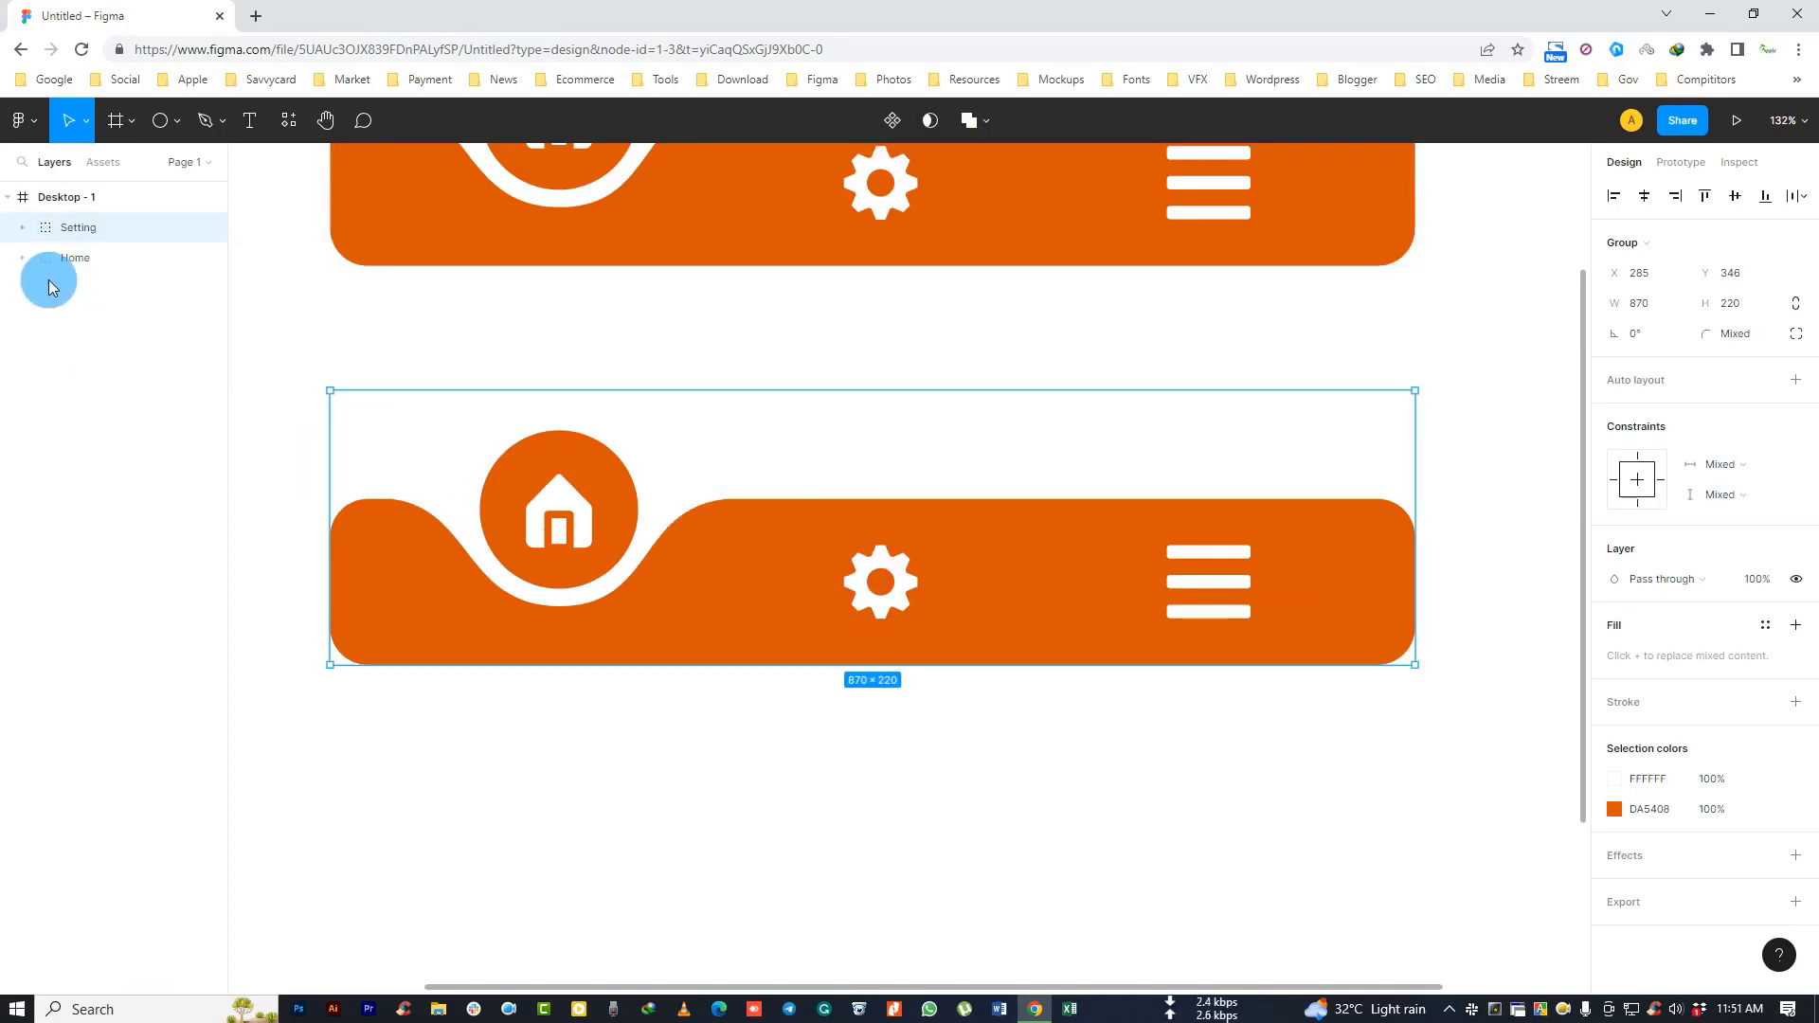
left_click(22, 227)
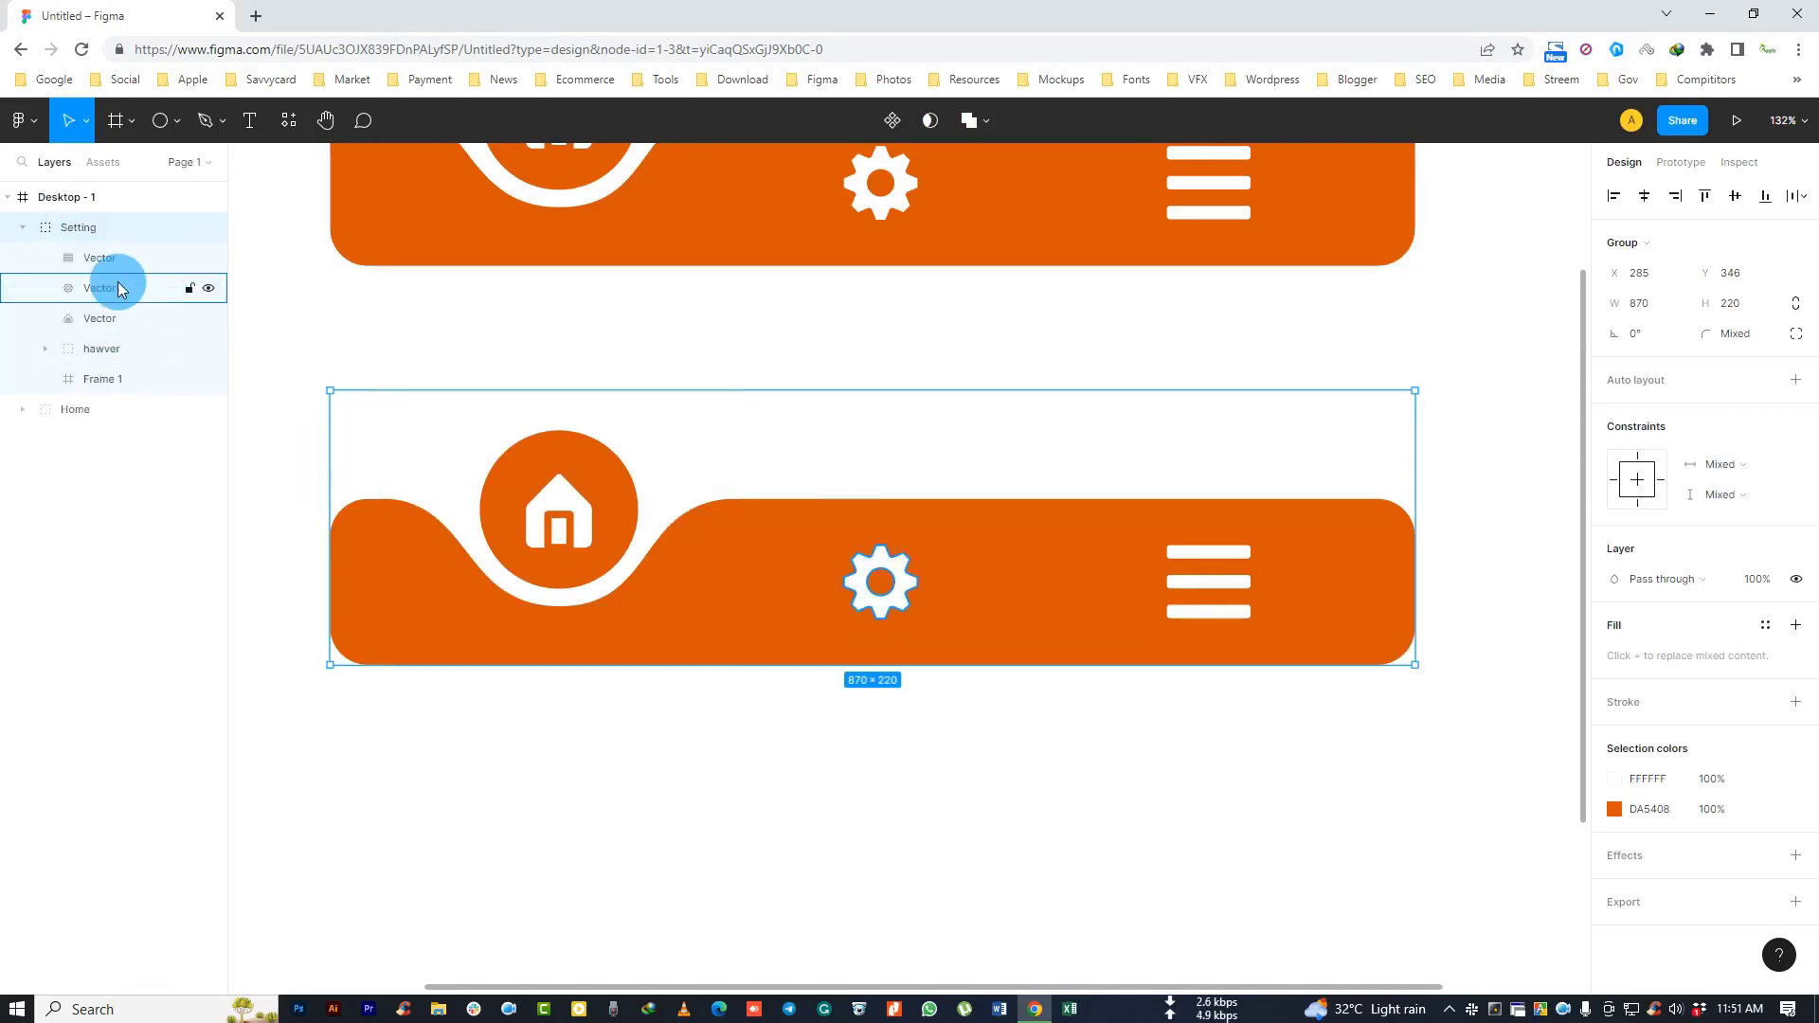
mouse_move(113, 257)
left_mouse_down()
mouse_move(118, 362)
mouse_move(115, 305)
left_mouse_up()
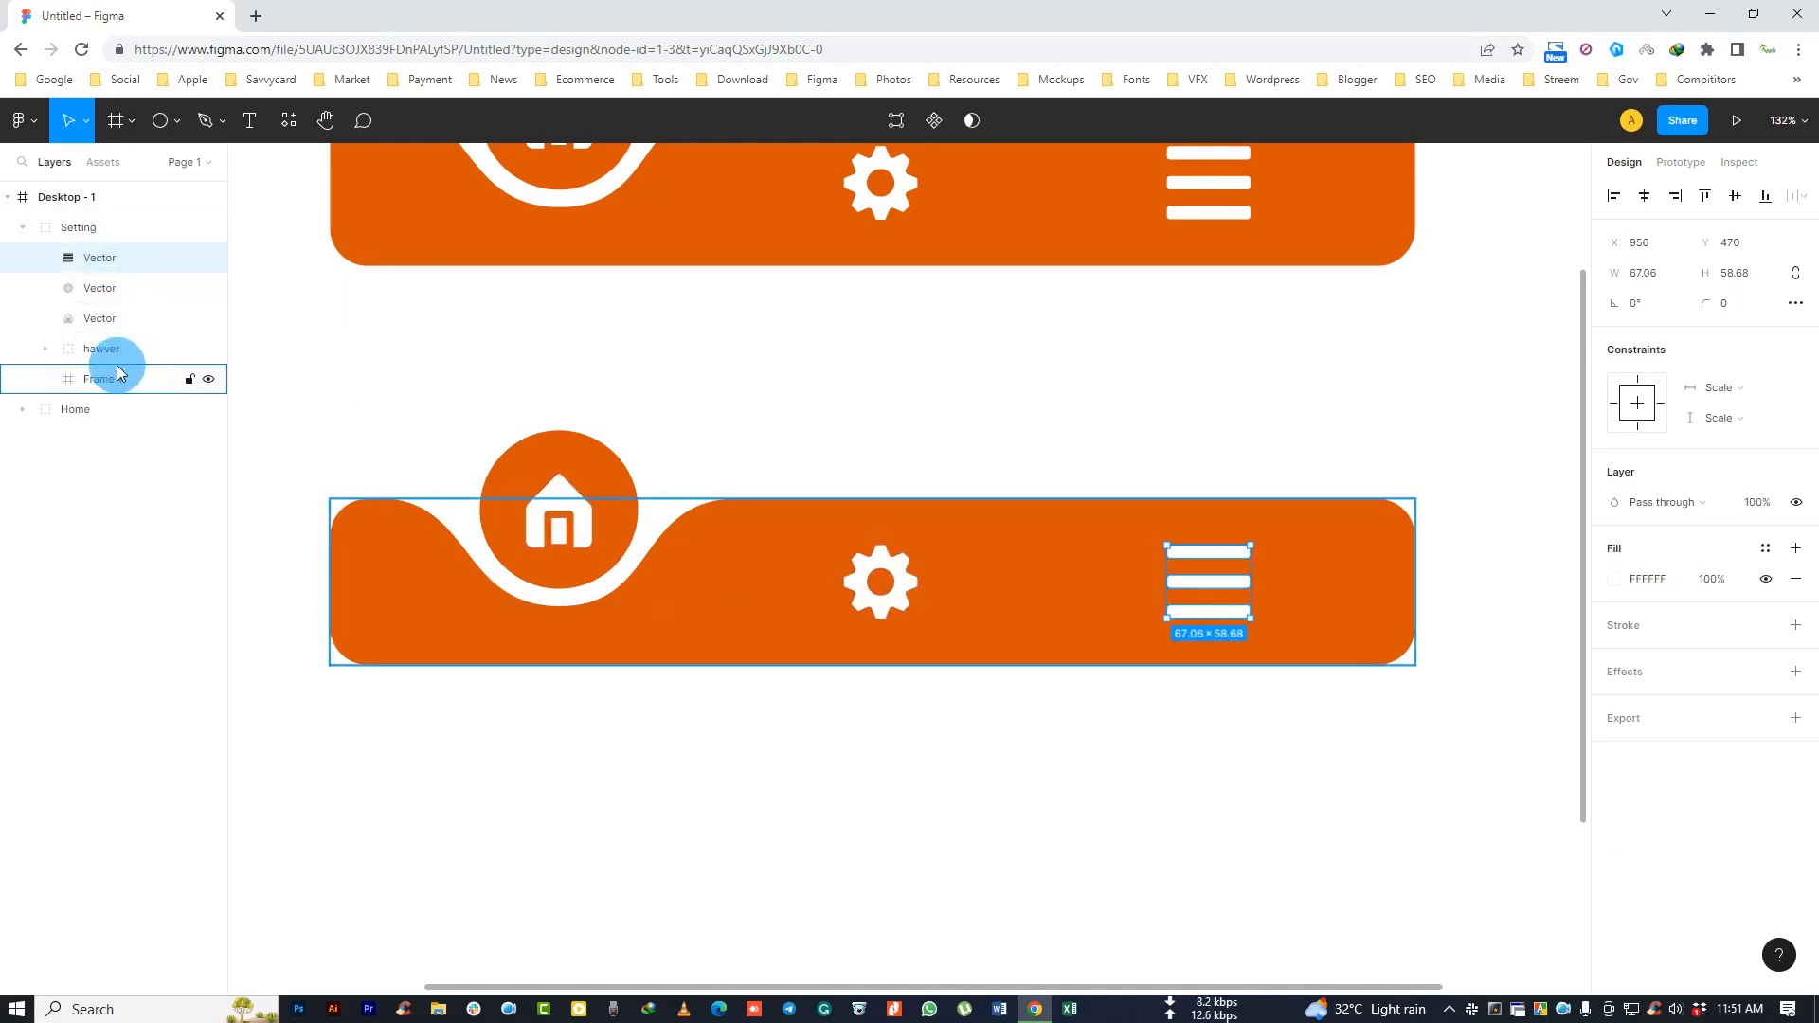
Step: Slide the raised orange circle and wave from the house icon to under the gear
left_click(114, 354)
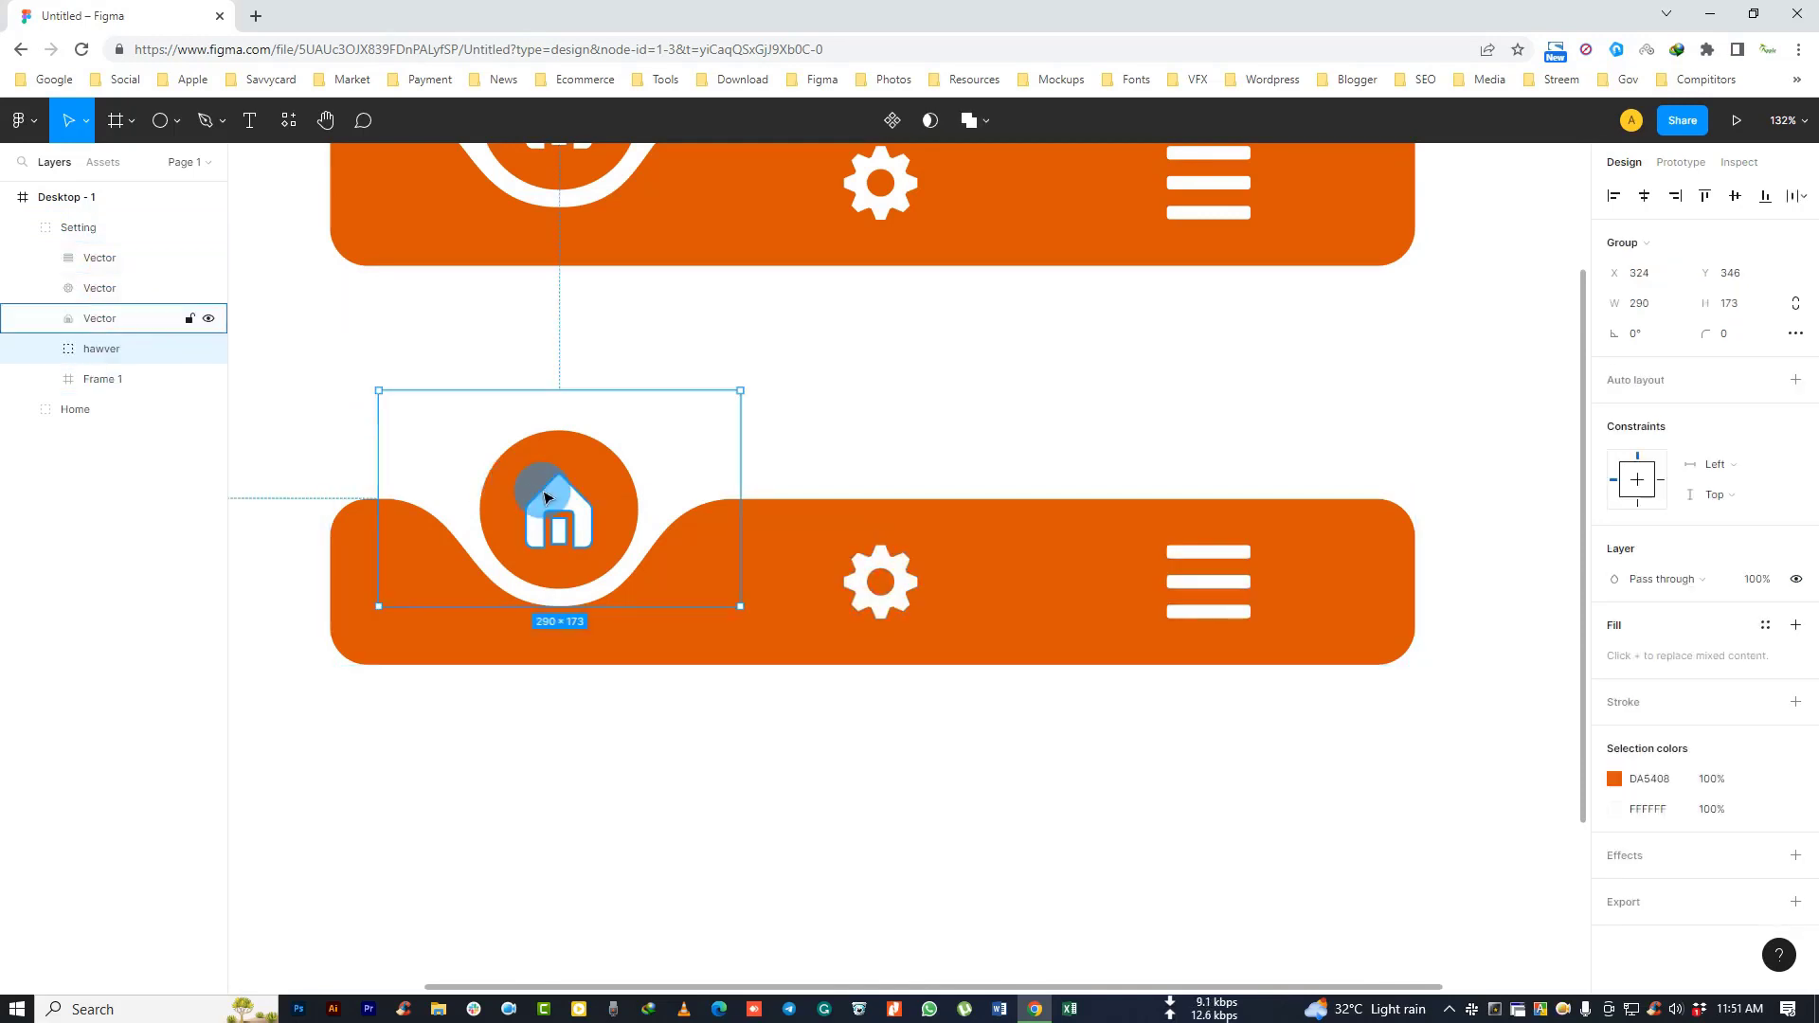
left_click(453, 483)
left_click_drag(451, 481, 772, 485)
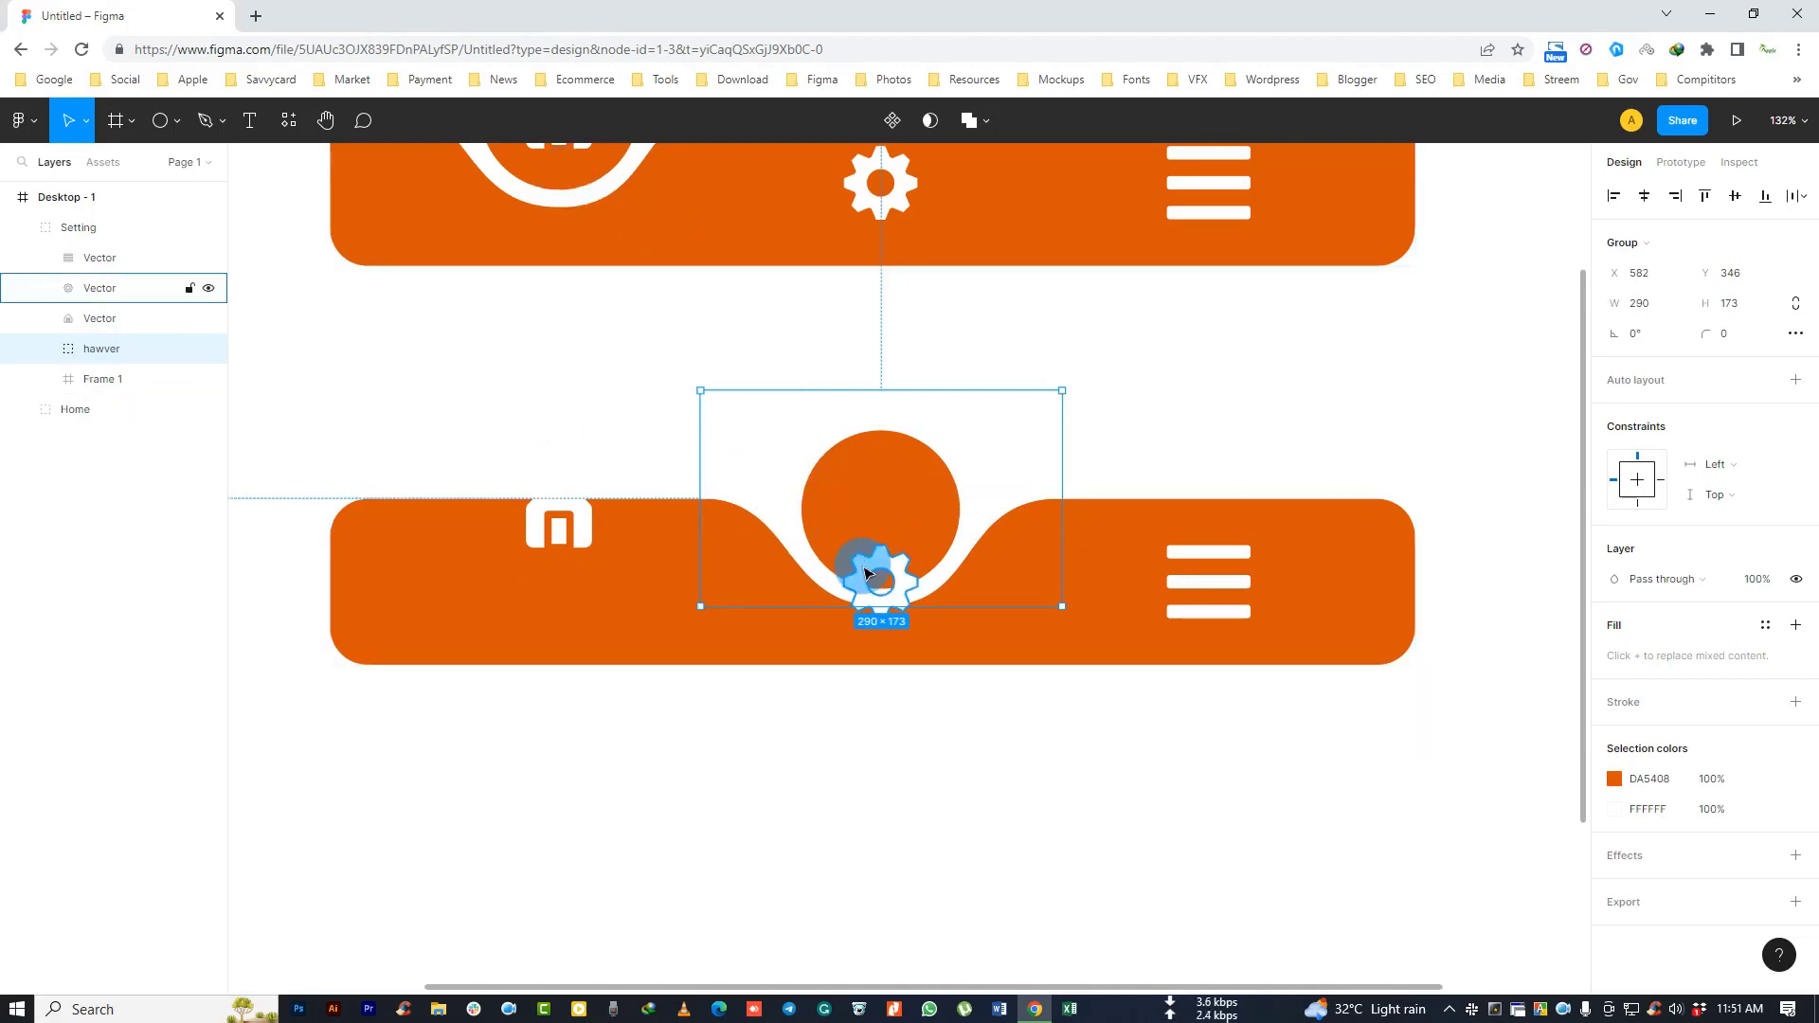
scroll(926, 640, "up", 2)
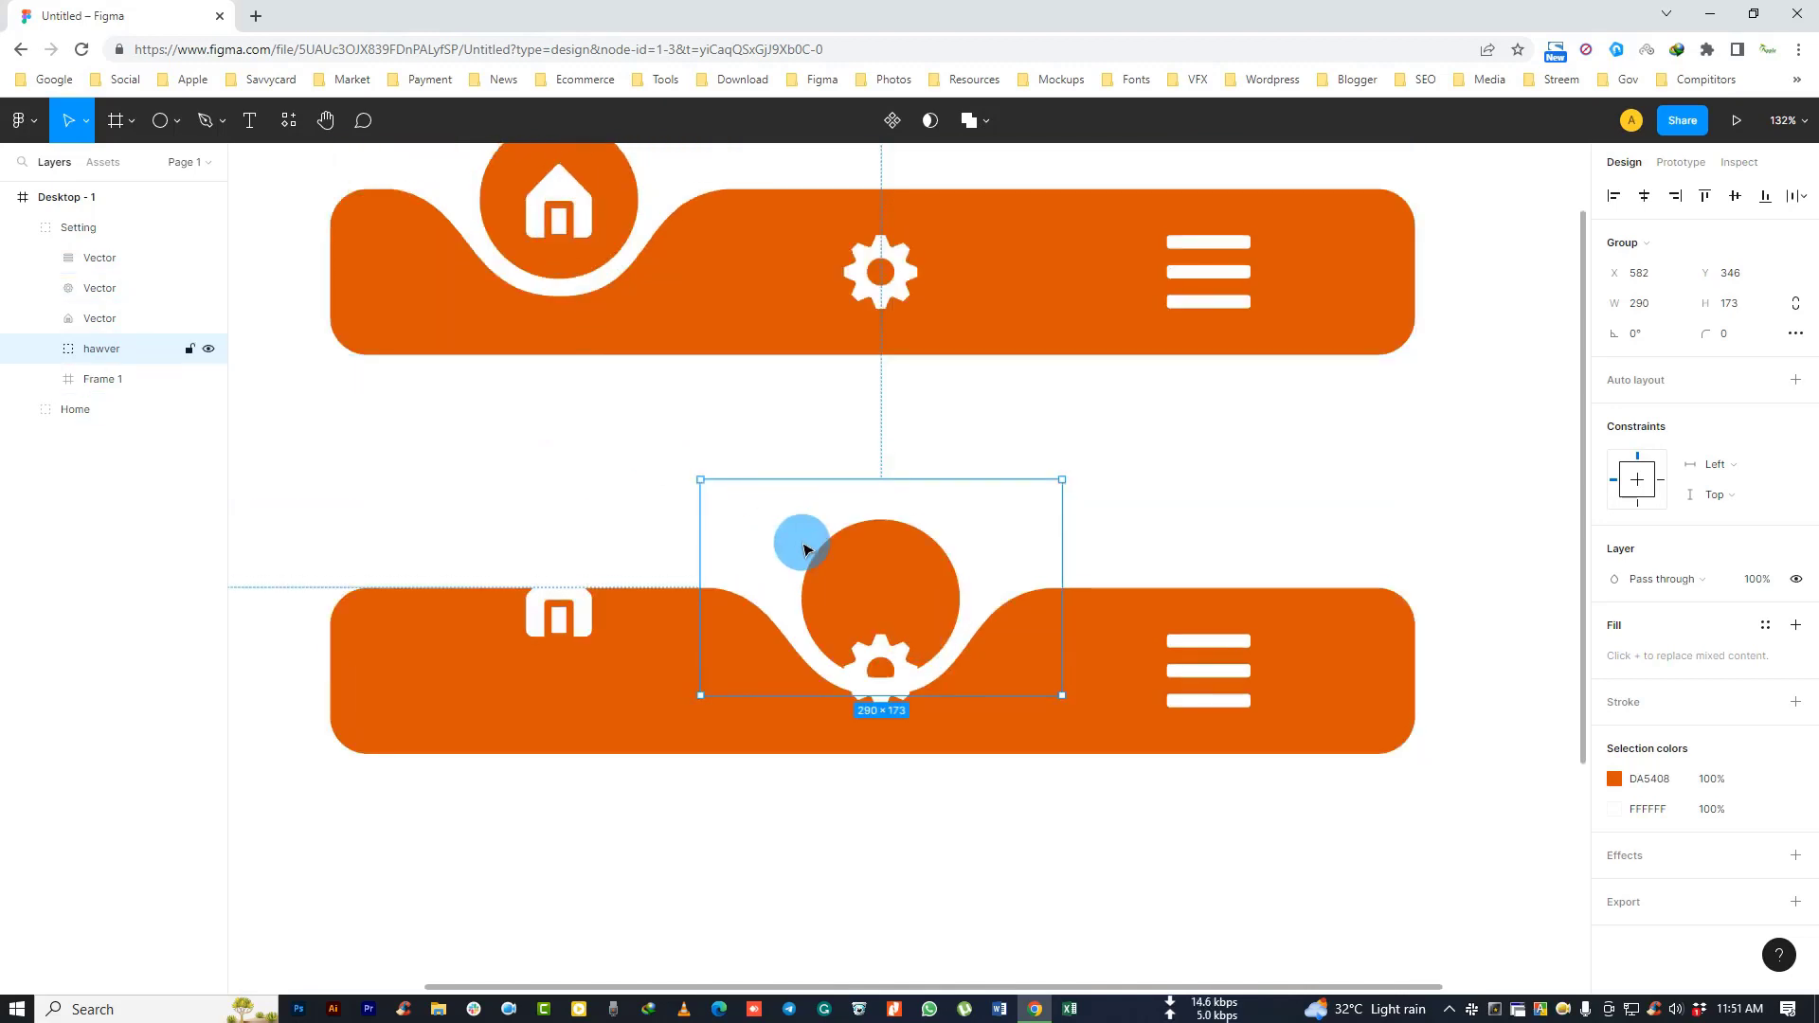
Step: Lift the gear icon up into the orange circle, nudging it up one pixel
left_click(888, 669)
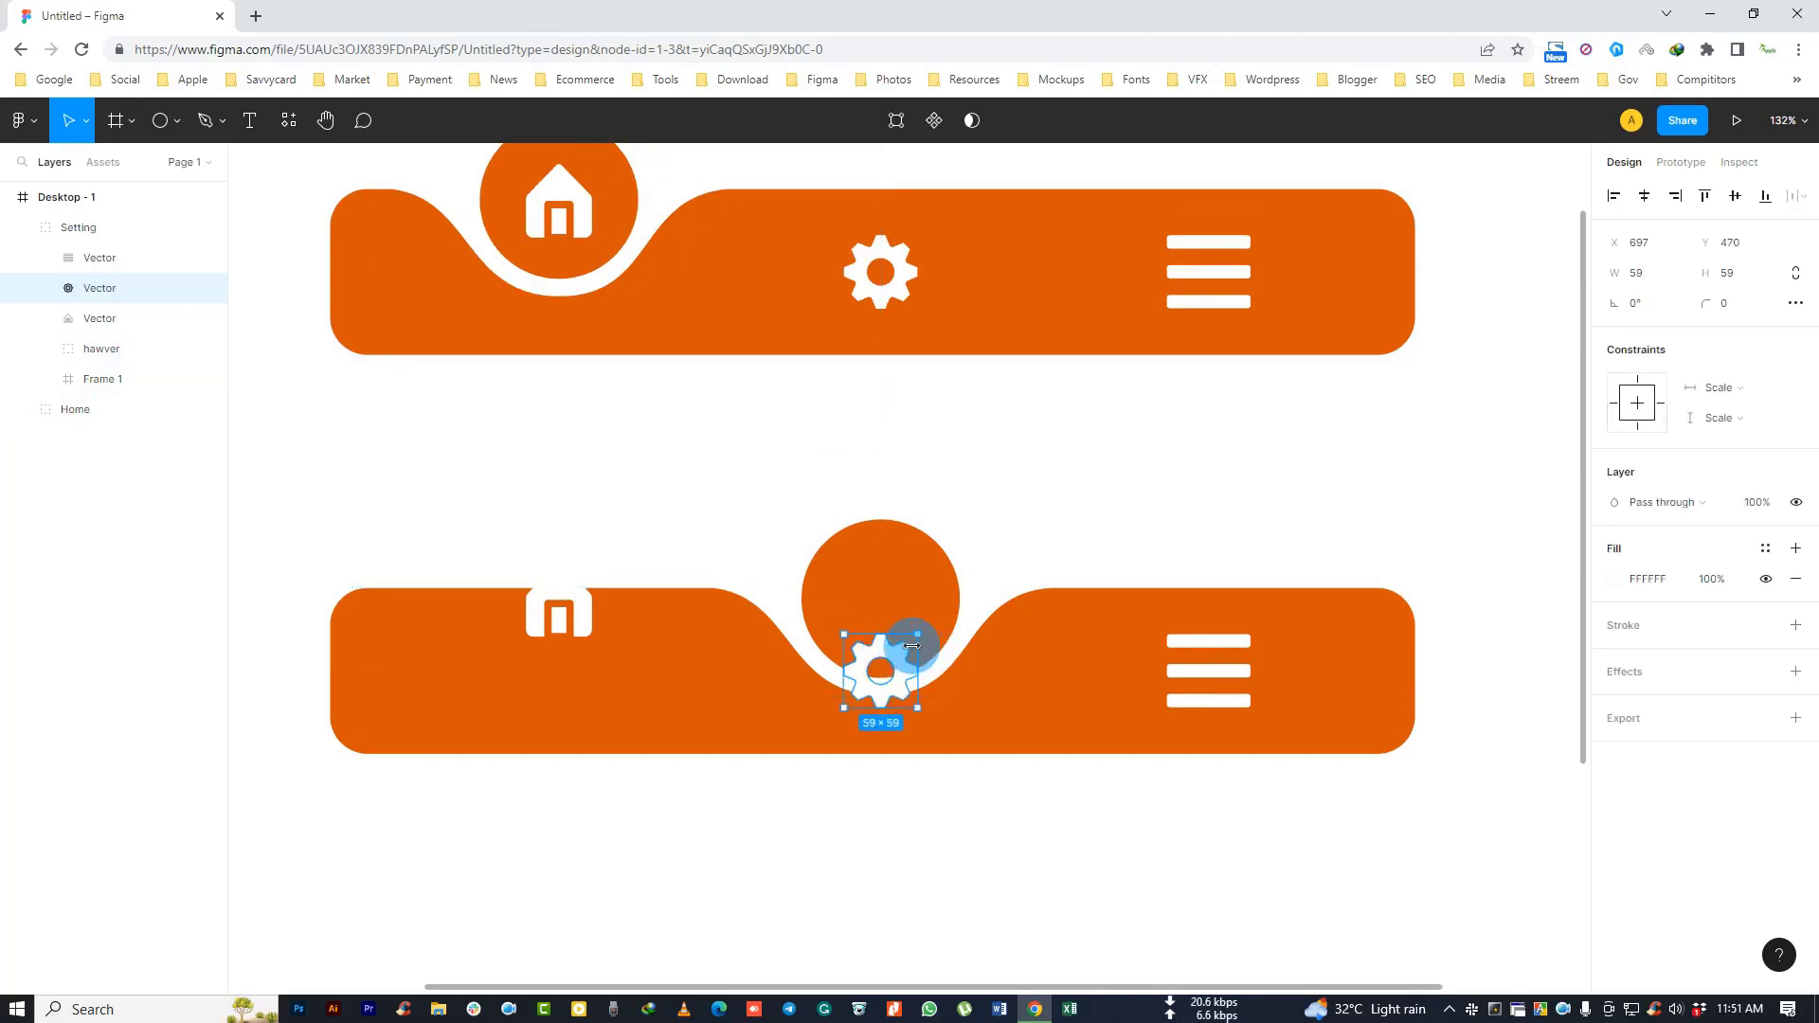
left_click_drag(889, 654, 886, 587)
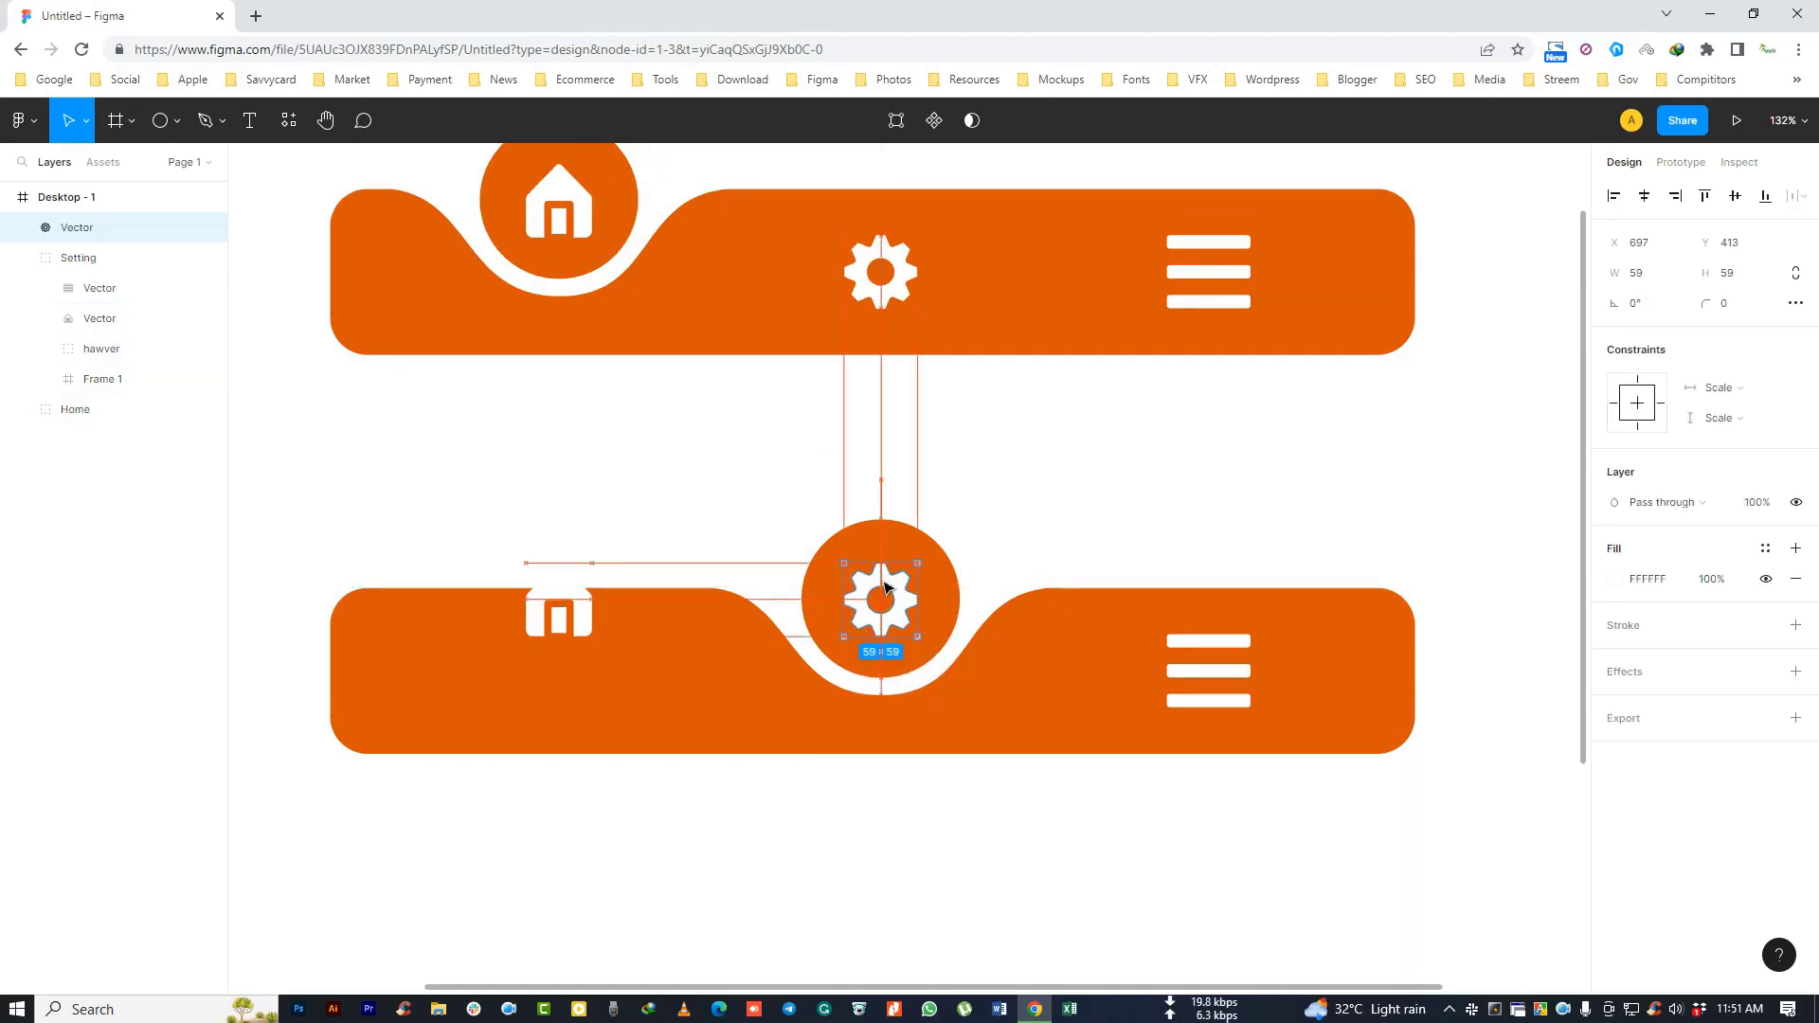
left_click_drag(884, 583, 883, 584)
key("Up")
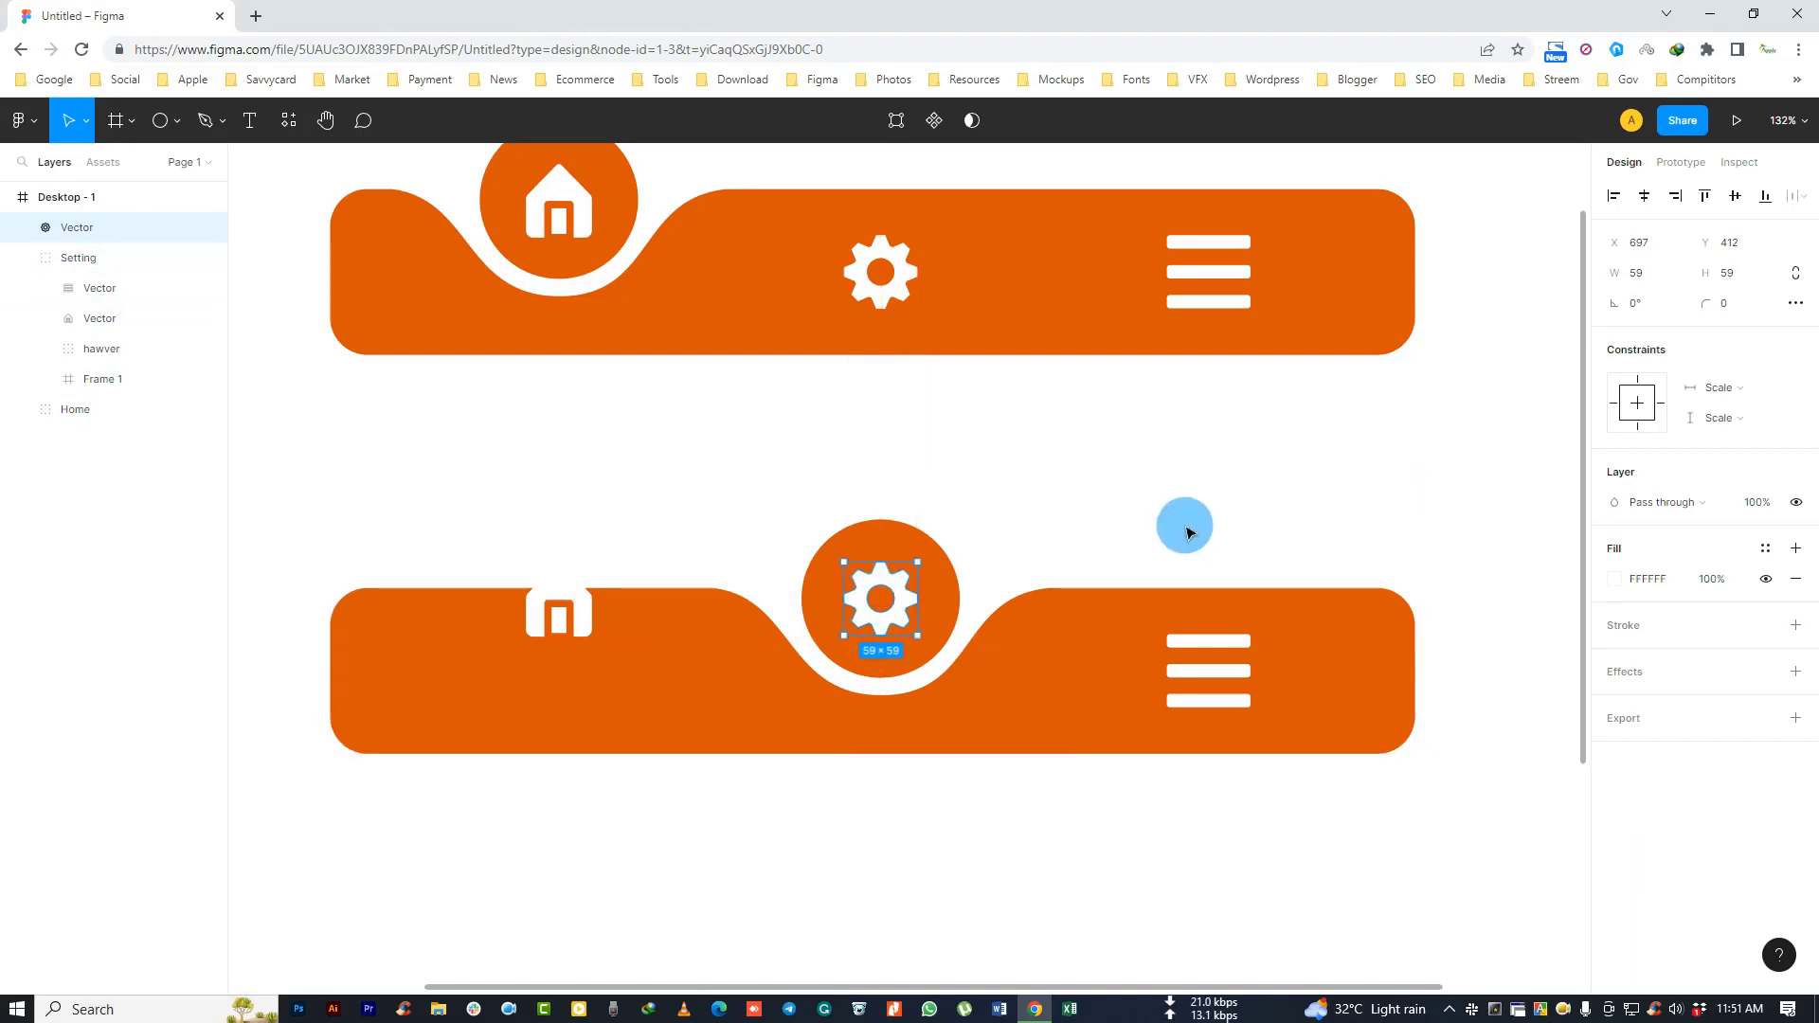
left_click(1085, 490)
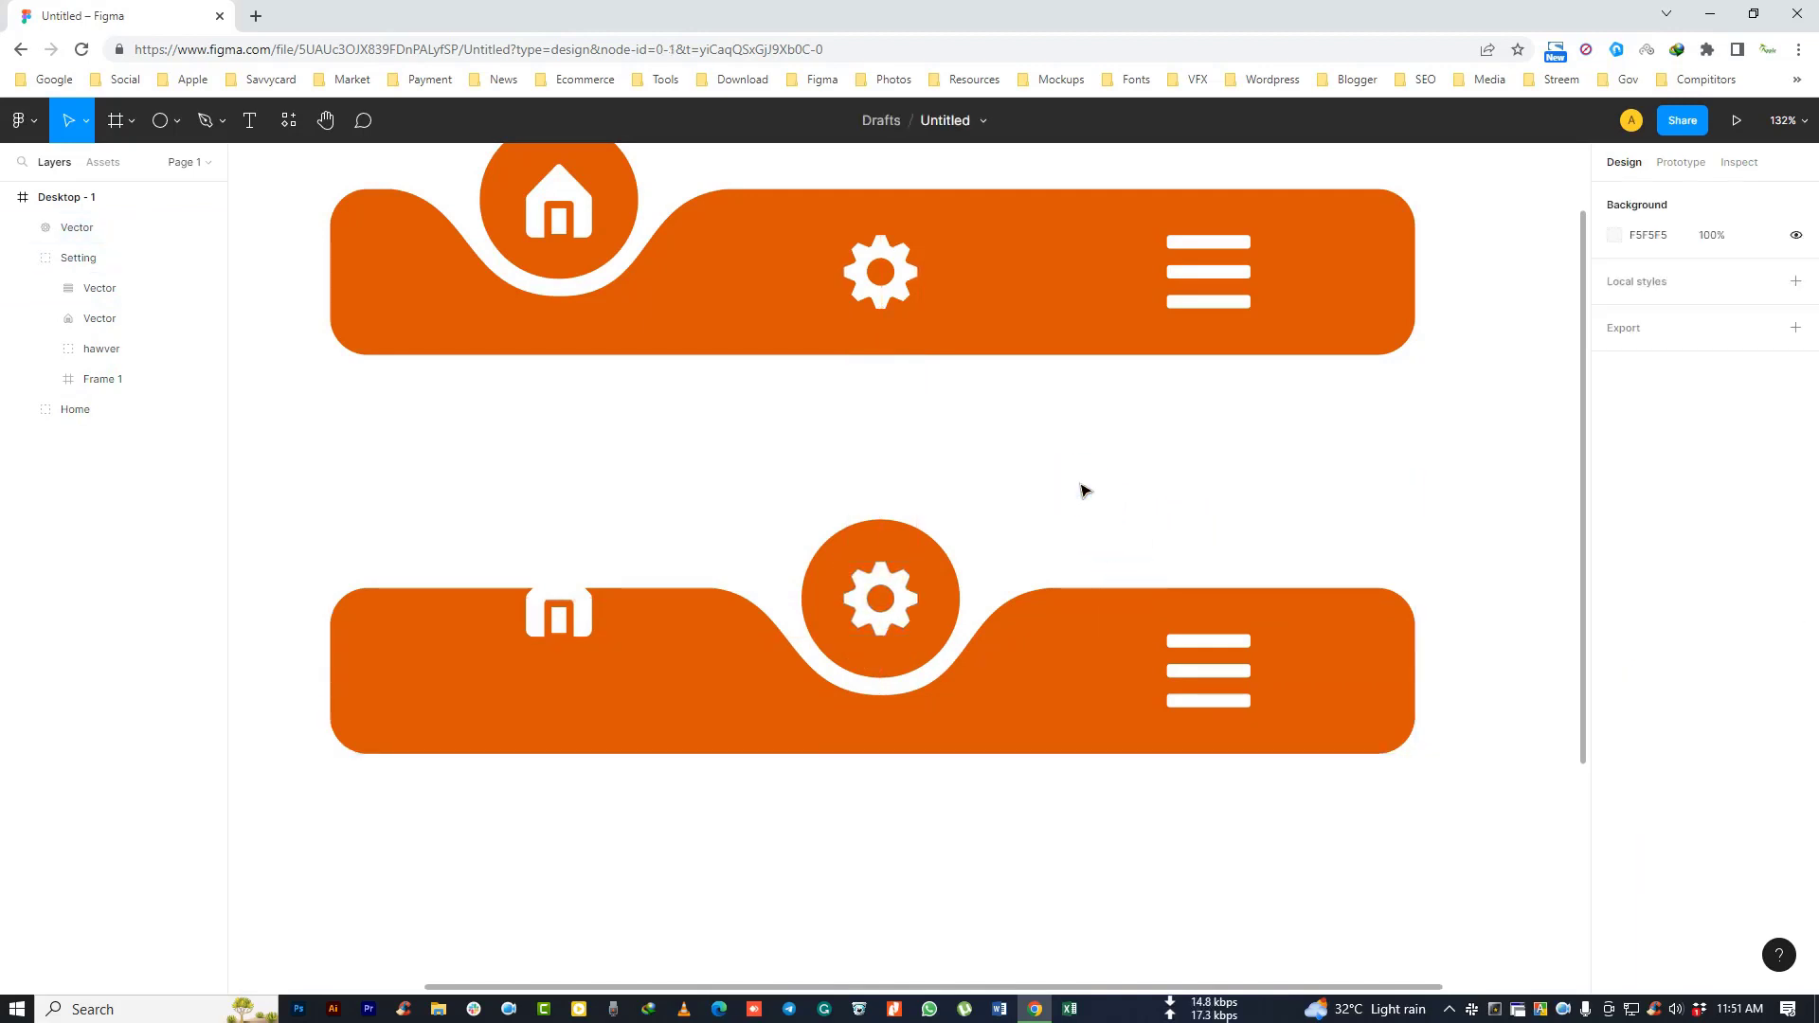
scroll(950, 473, "down", 2)
Step: Lower the house icon fully into the Setting bar, level on the left
left_click(562, 430)
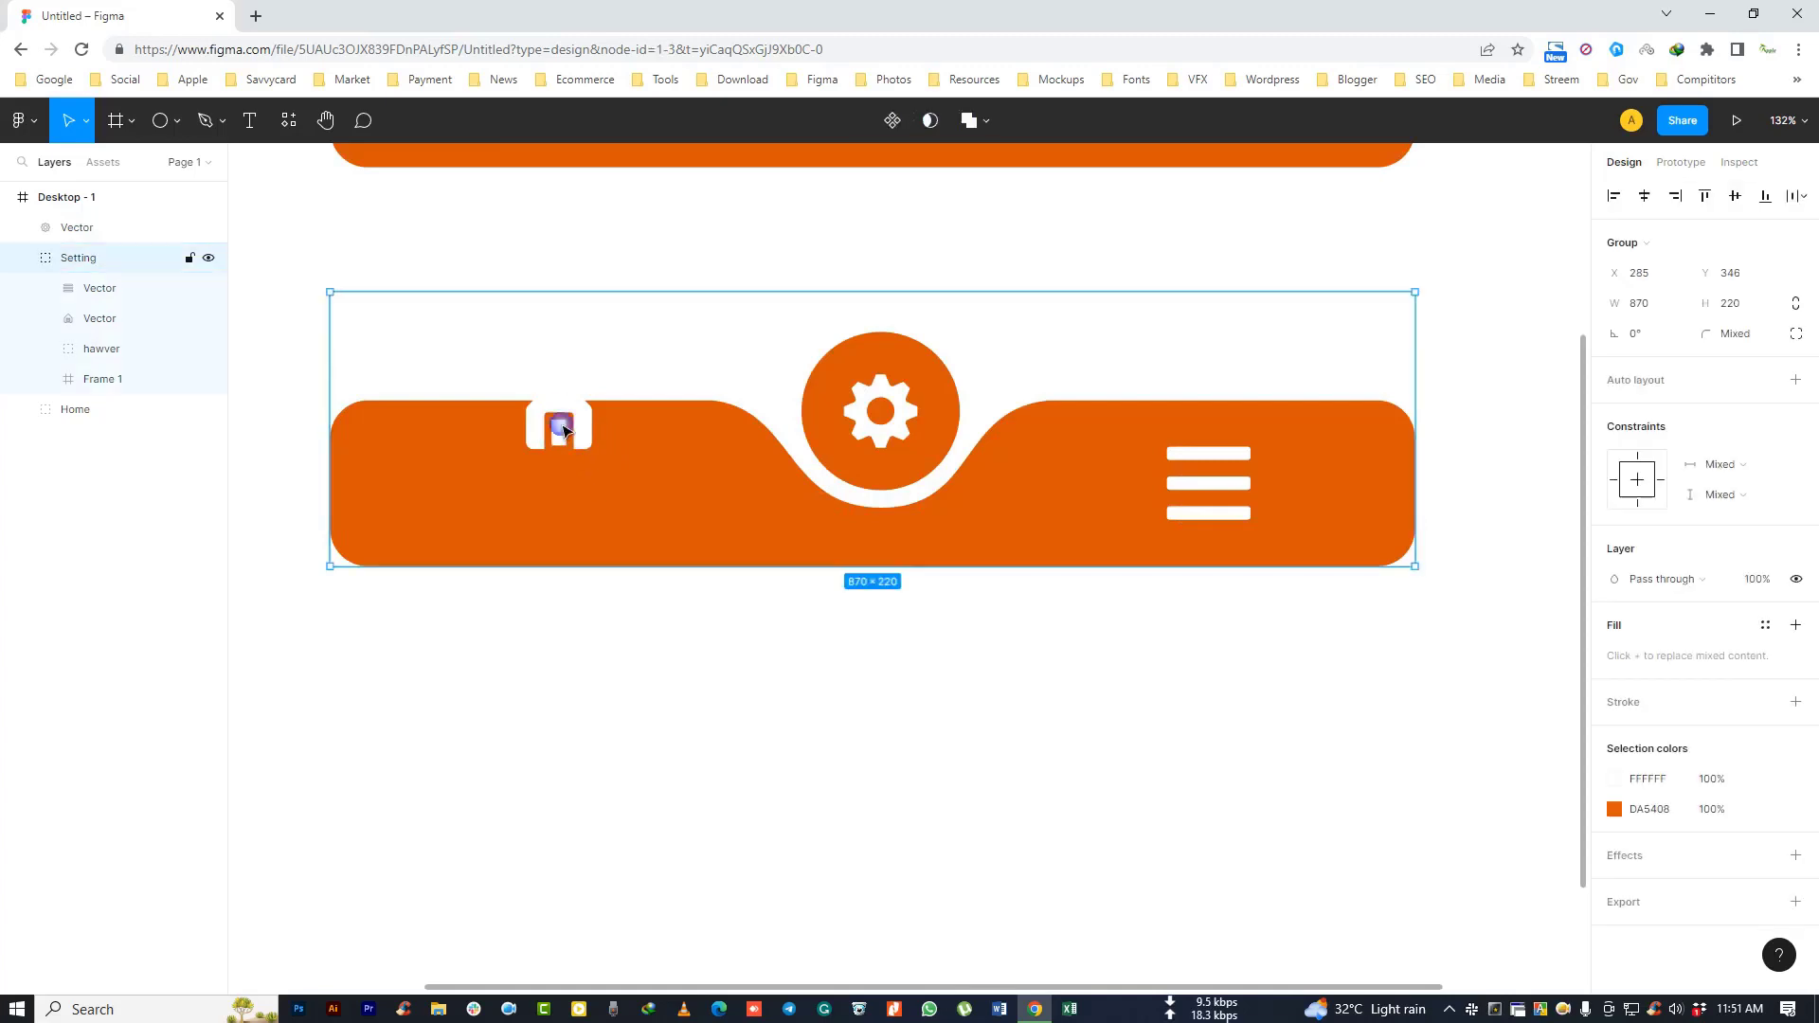
left_click(110, 289)
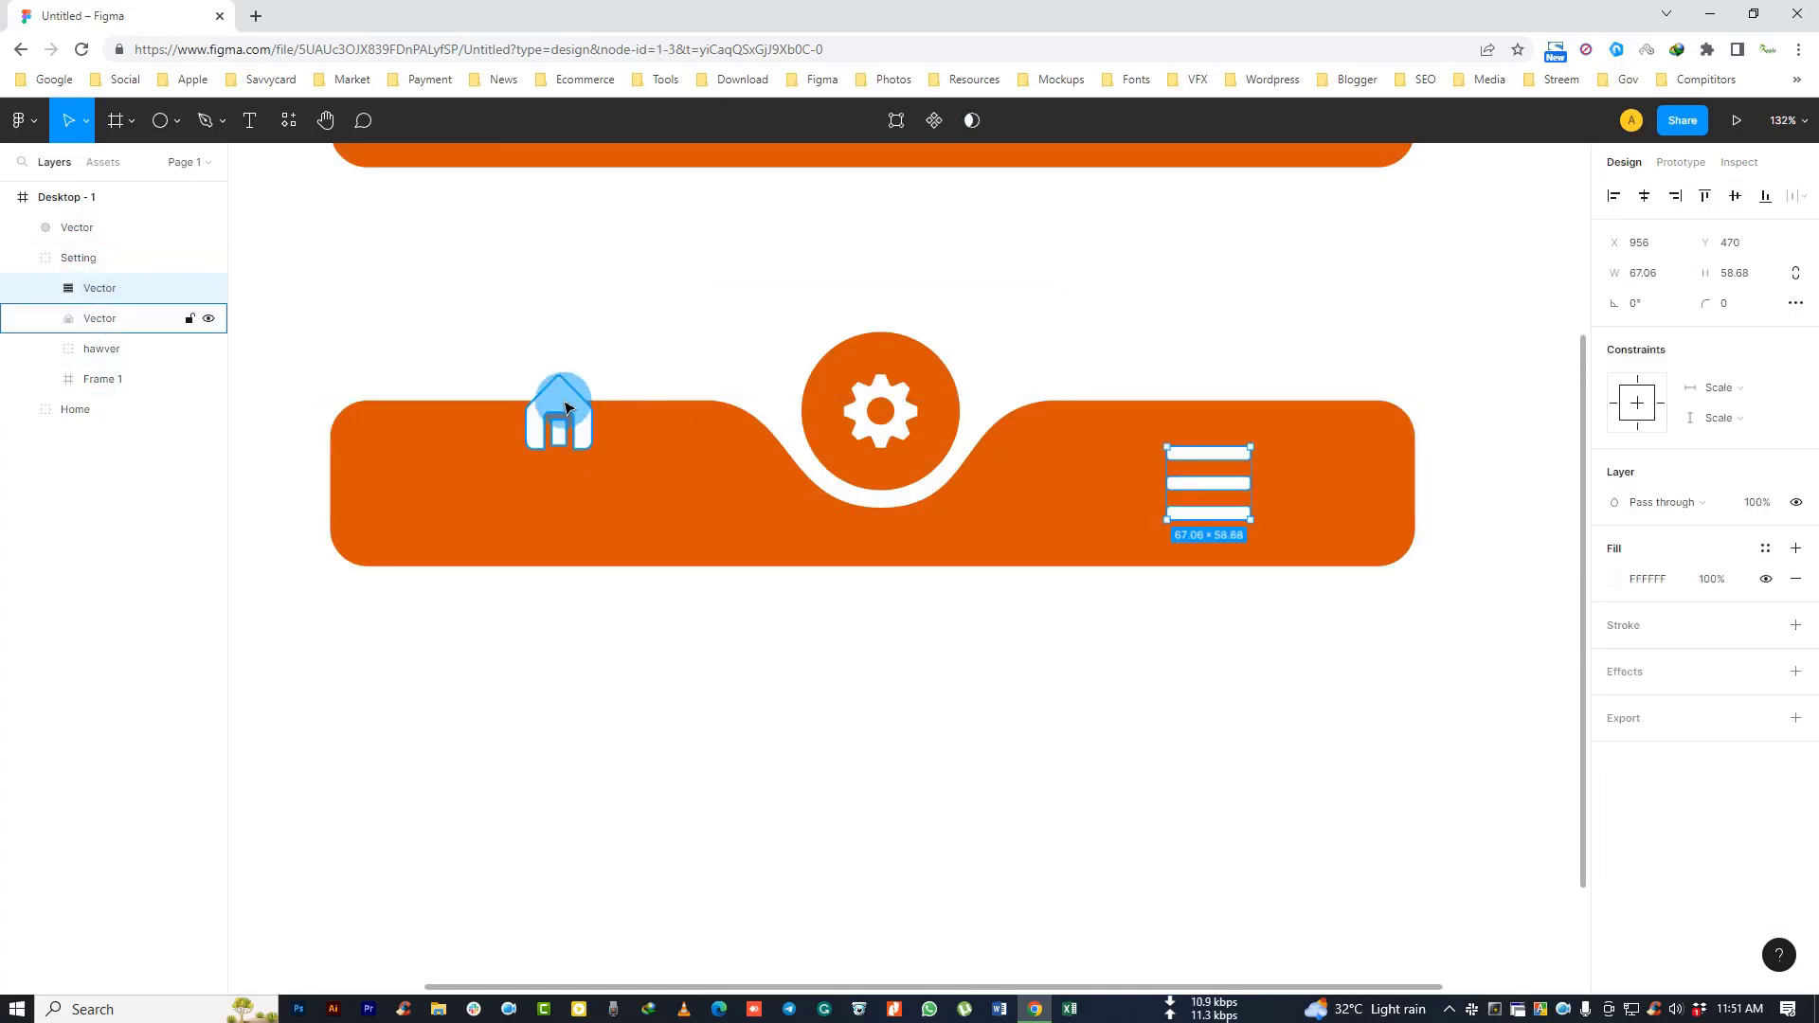
left_click_drag(565, 407, 563, 452)
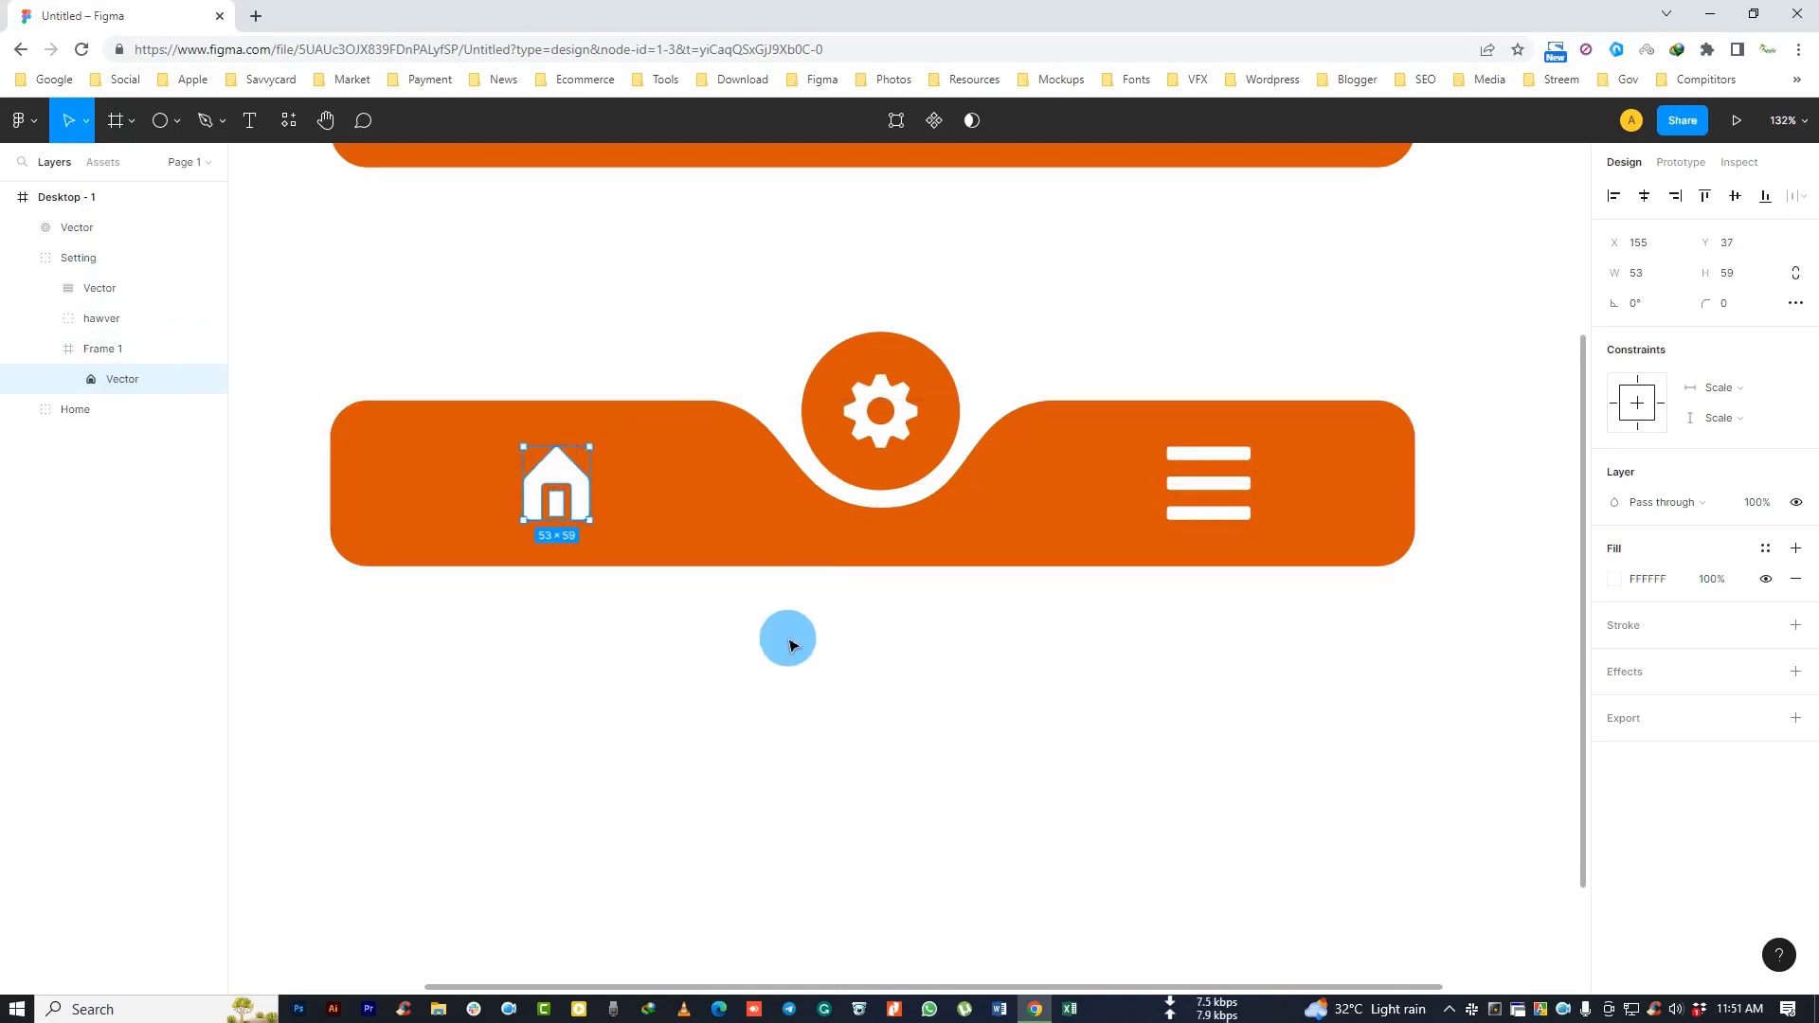
scroll(784, 638, "down", 5, "ctrl")
left_click(912, 637)
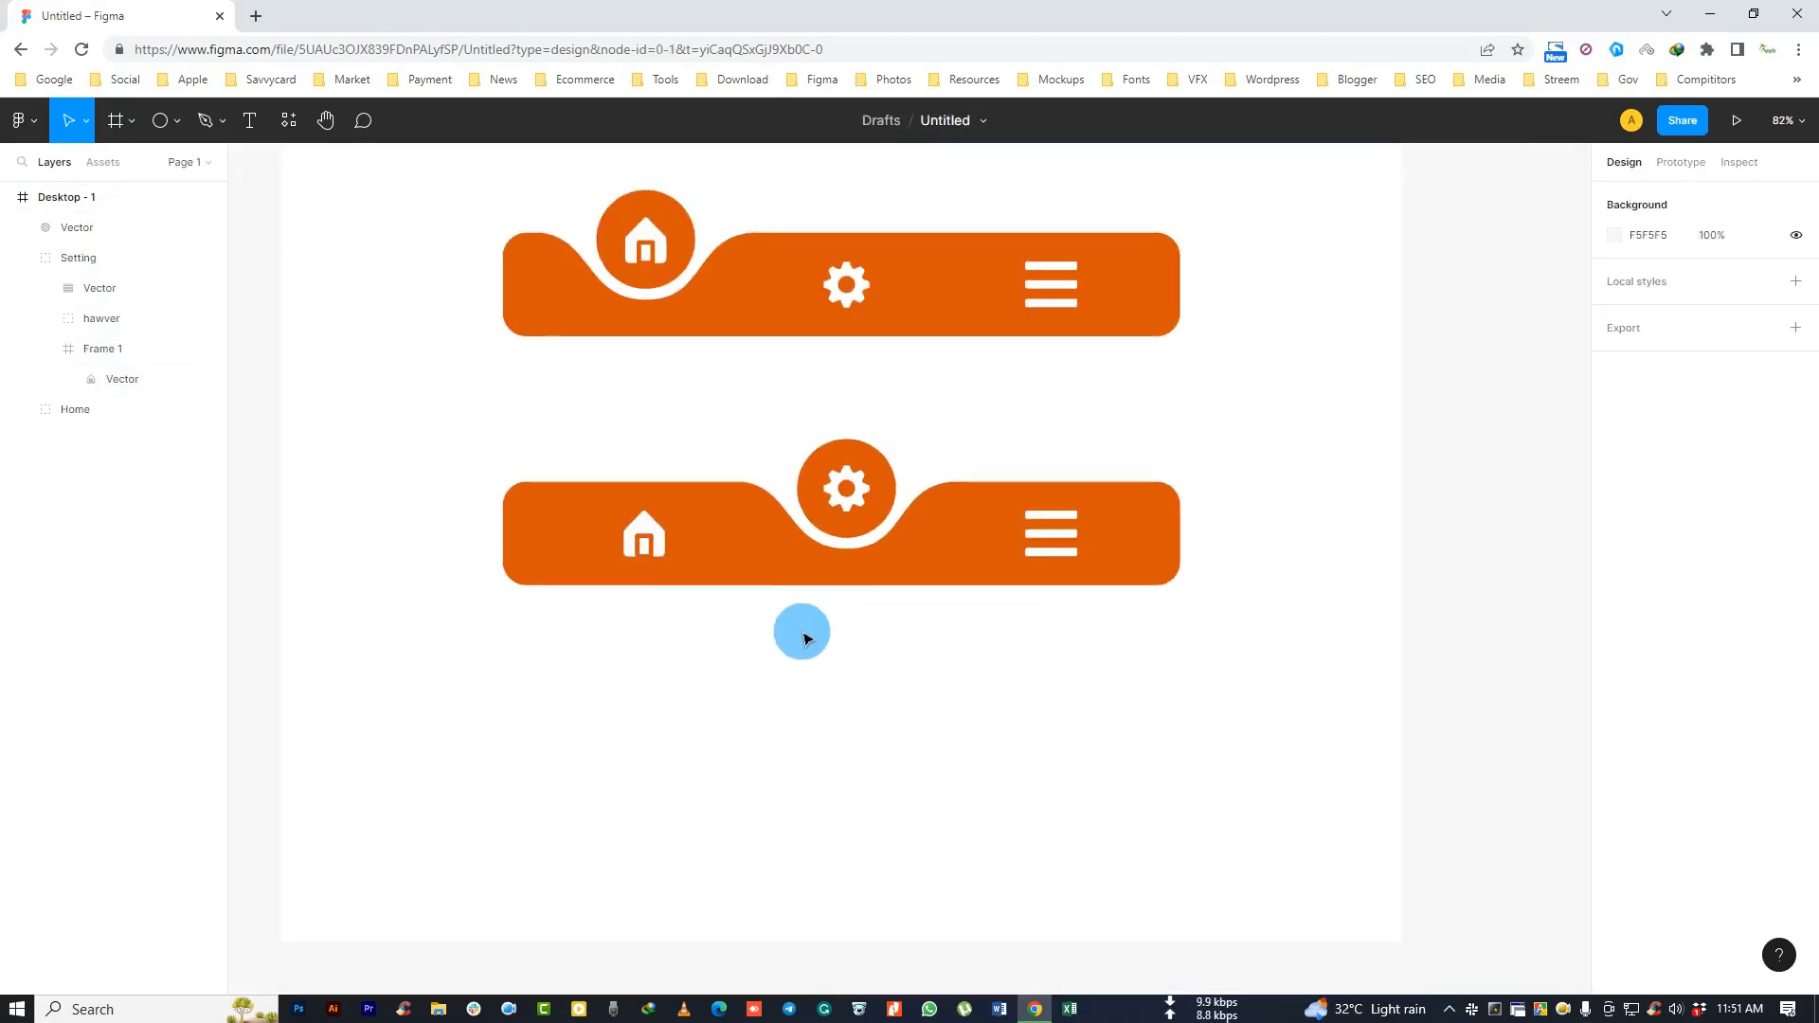
scroll(782, 633, "down", 2)
scroll(783, 595, "up", 3)
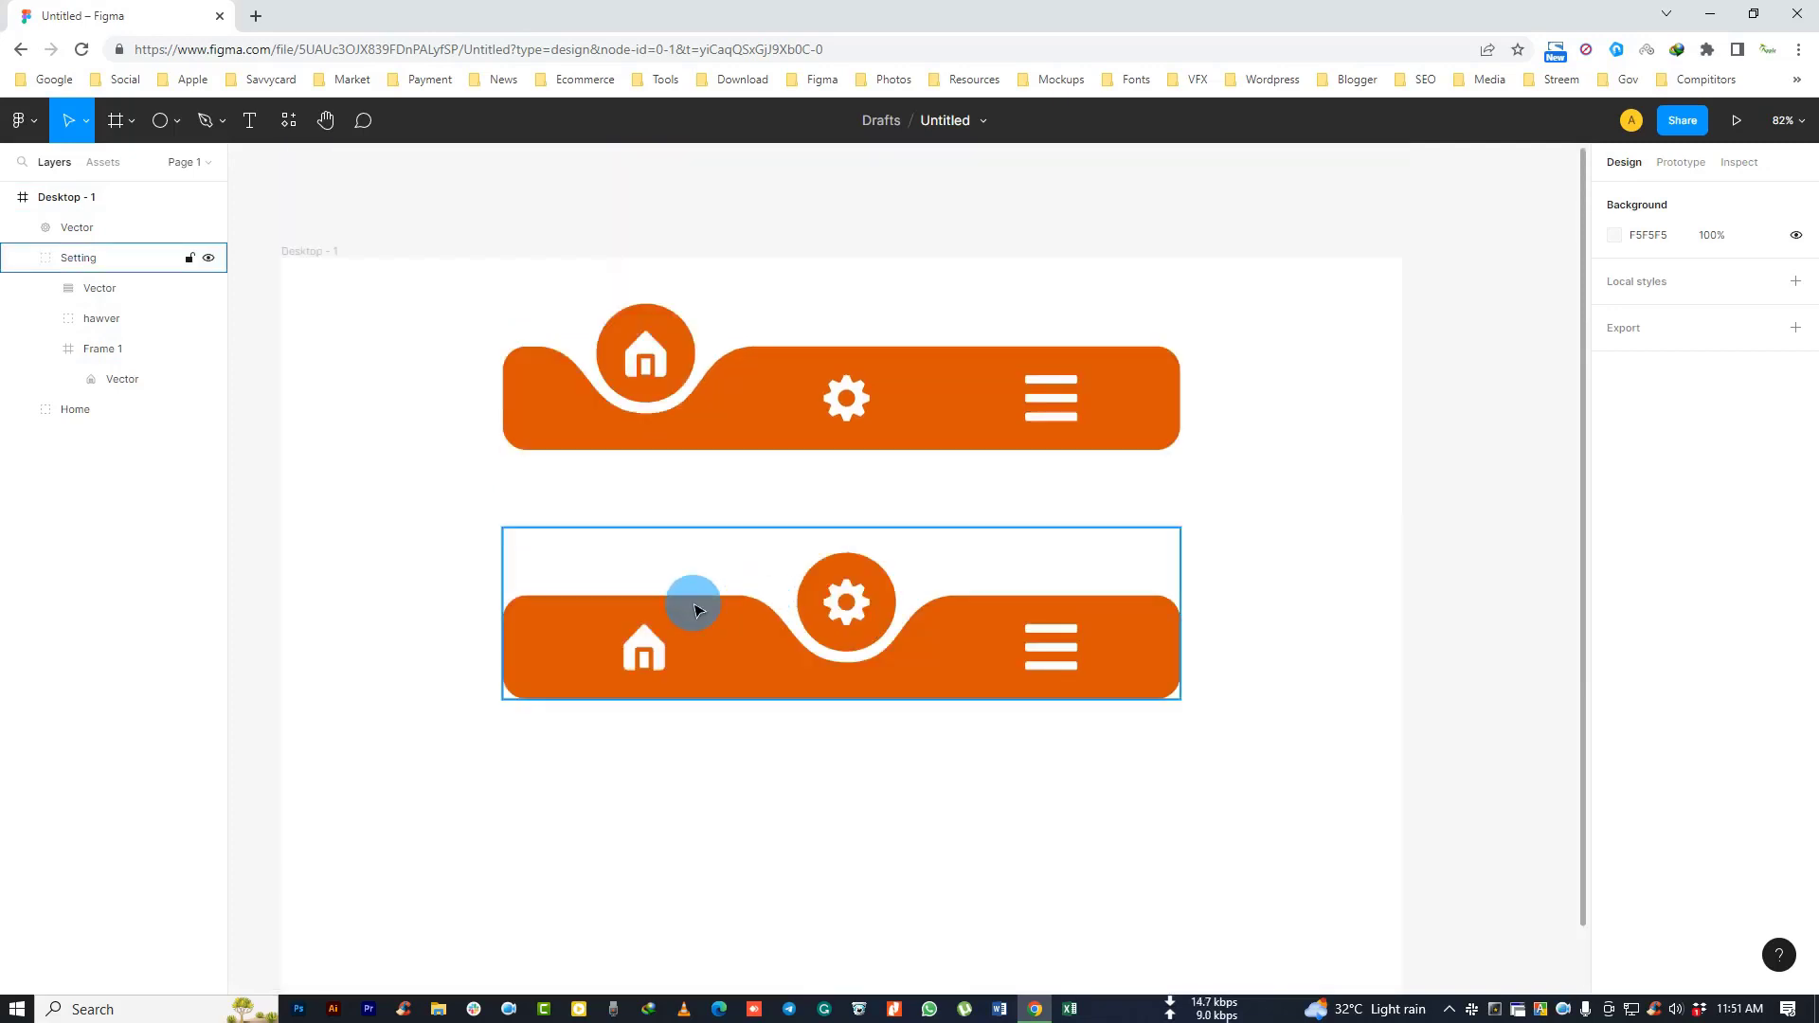
Step: Move the gear and house Vector layers into the Setting group in Layers
left_click(28, 261)
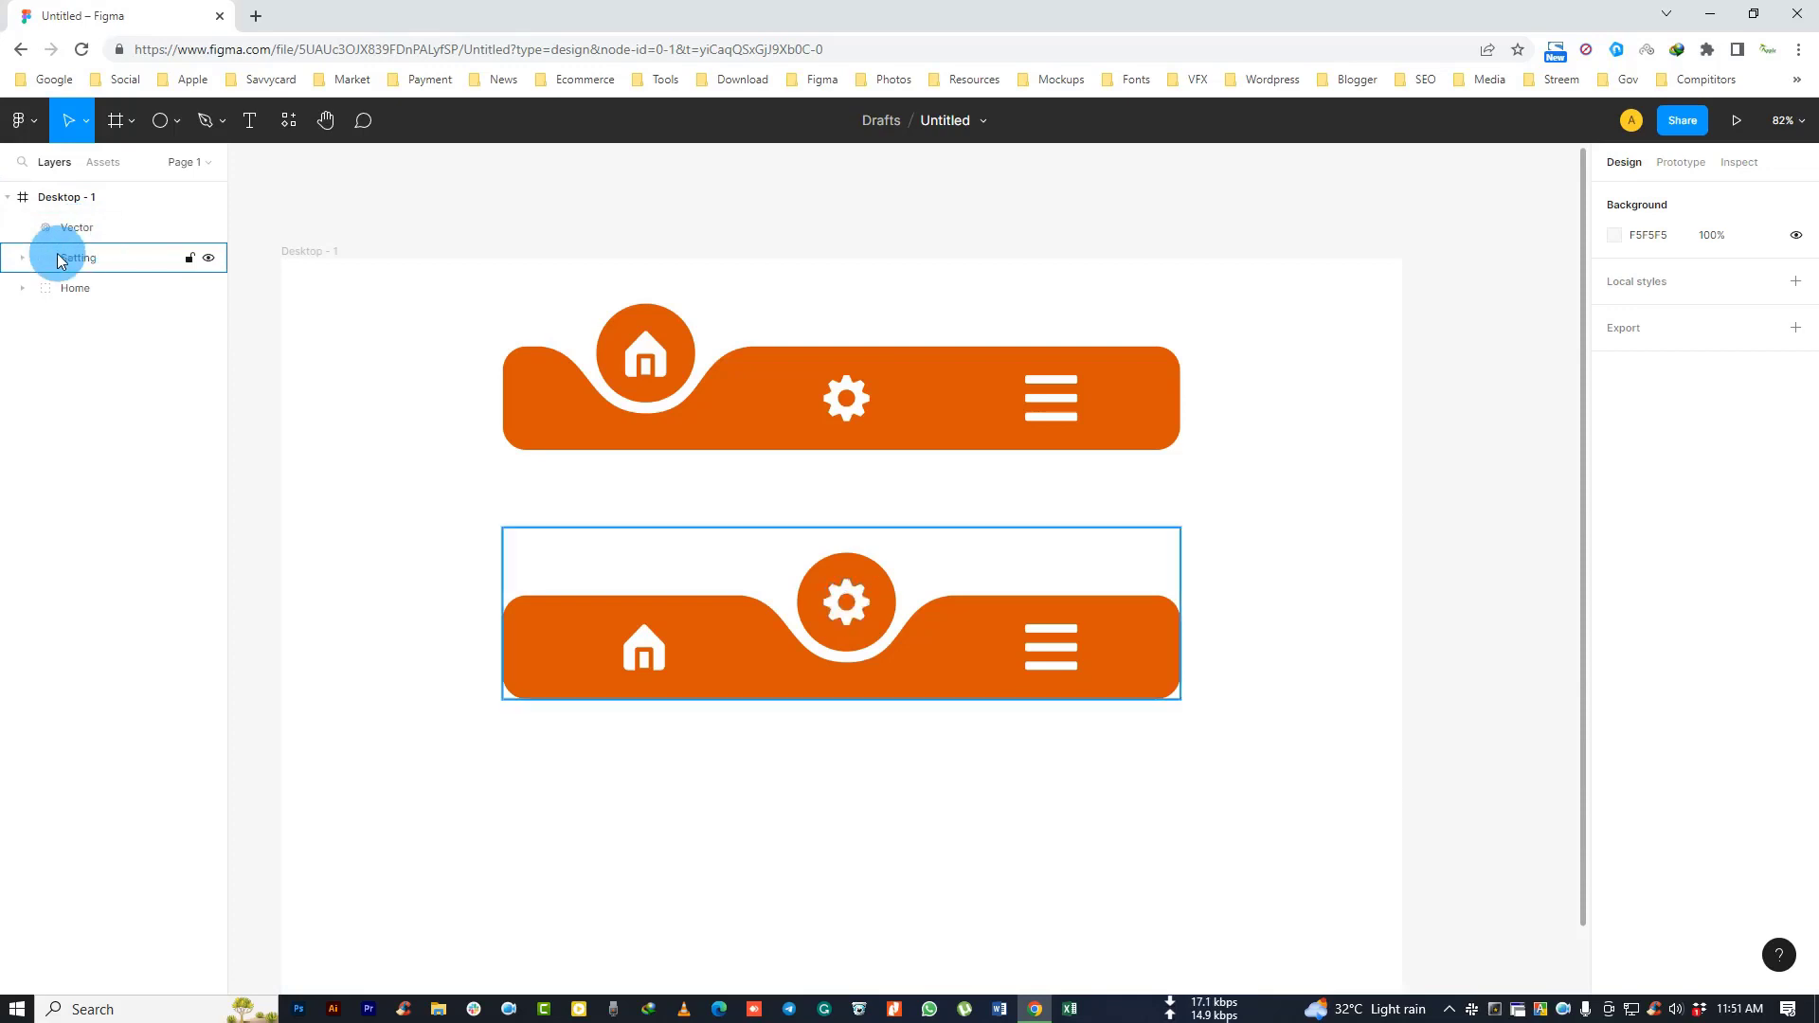
left_click(21, 257)
left_click(101, 232)
left_click(208, 227)
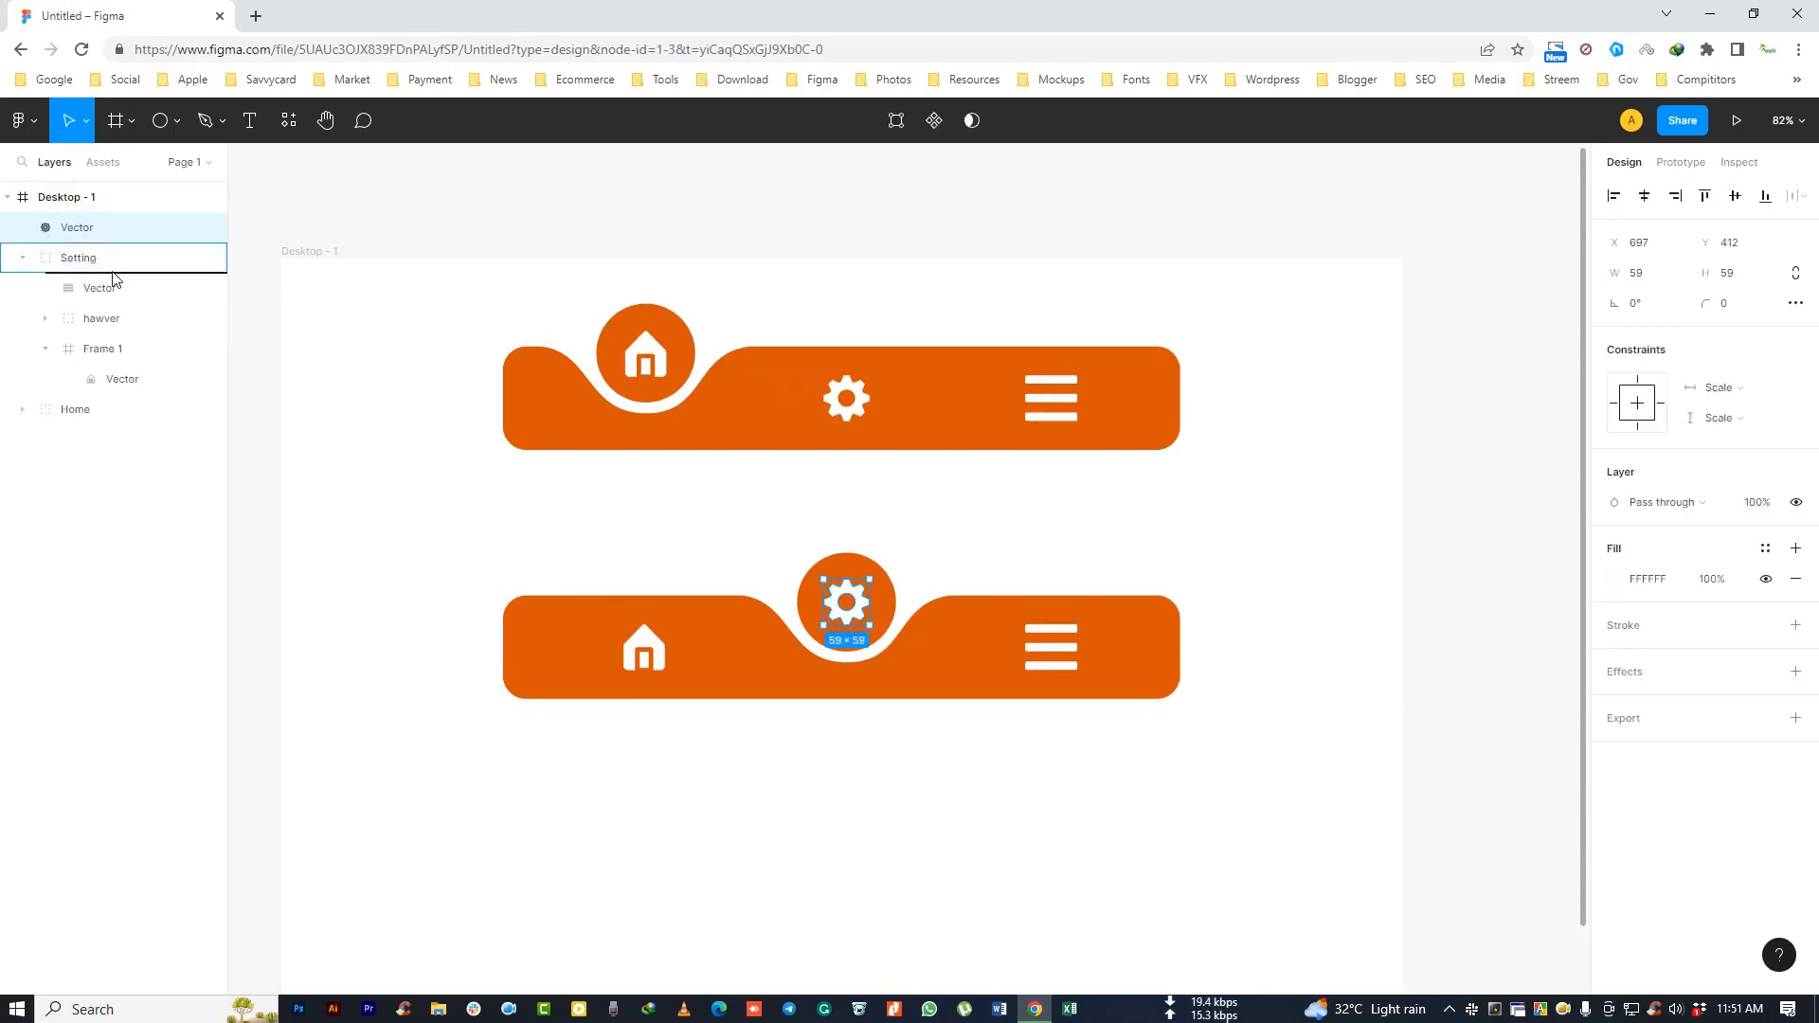
left_click_drag(113, 284, 113, 282)
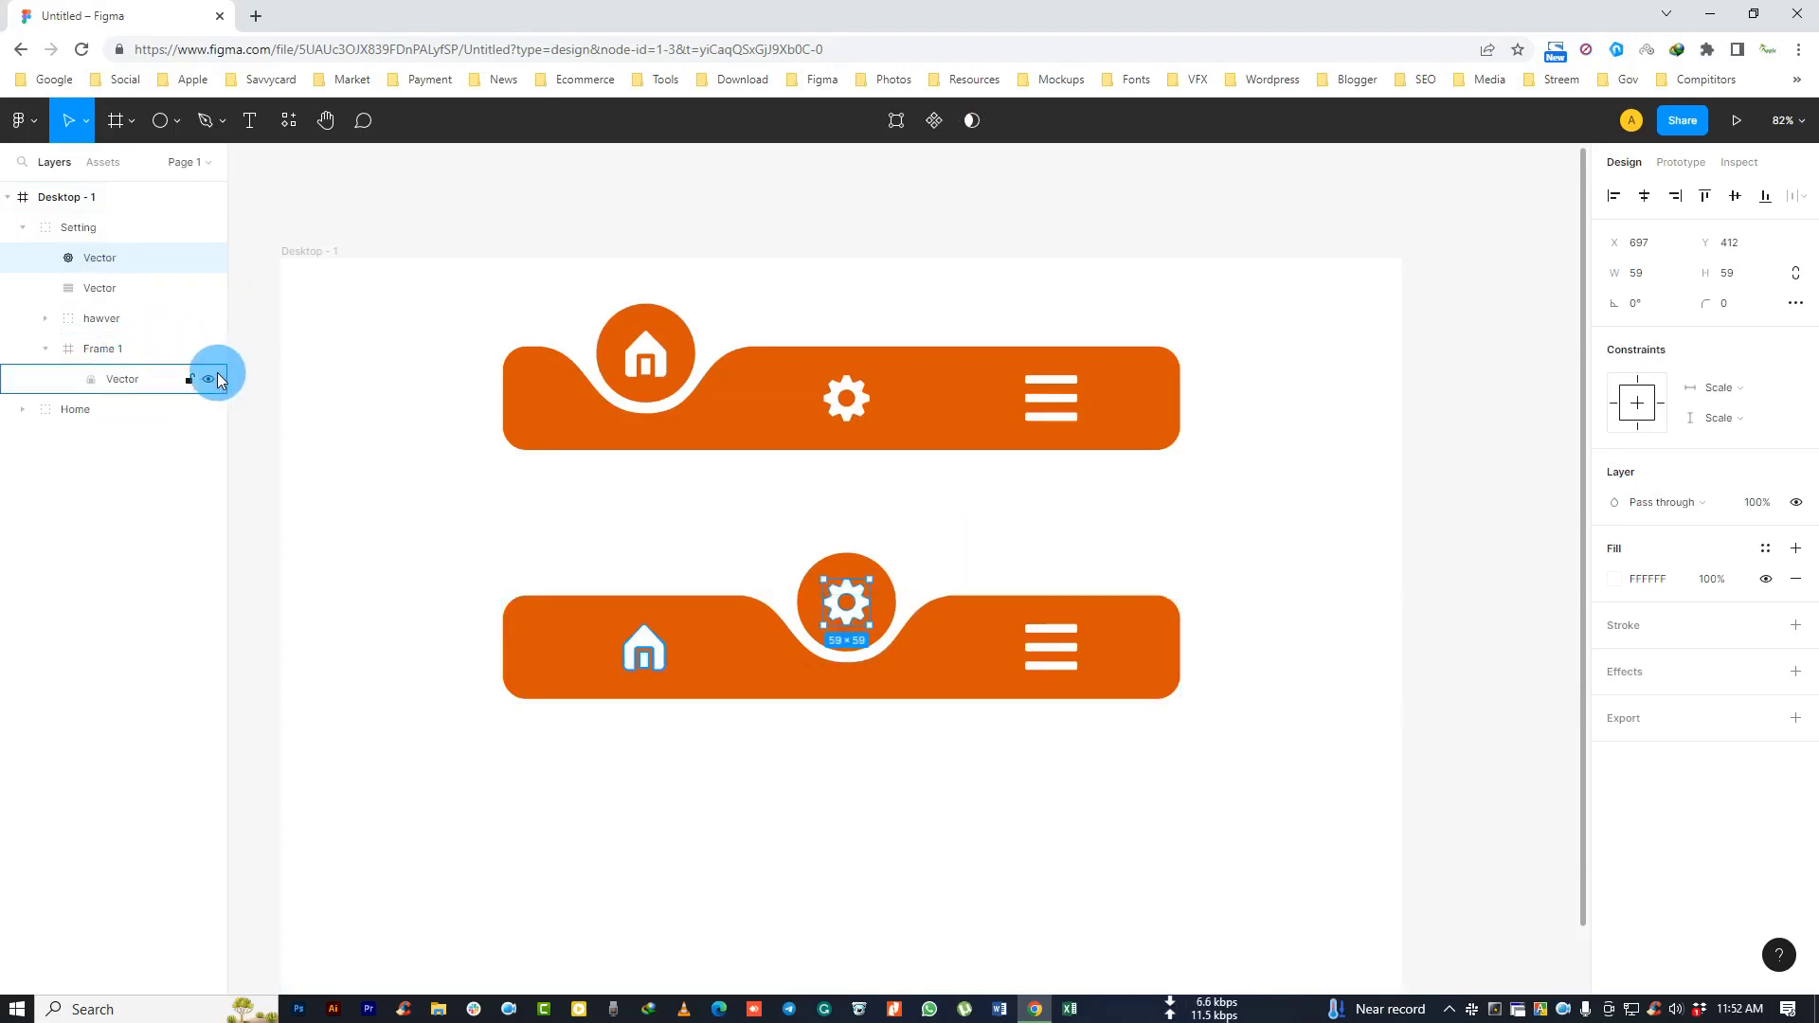
left_click(195, 379)
double_click(209, 379)
left_click_drag(137, 391, 104, 252)
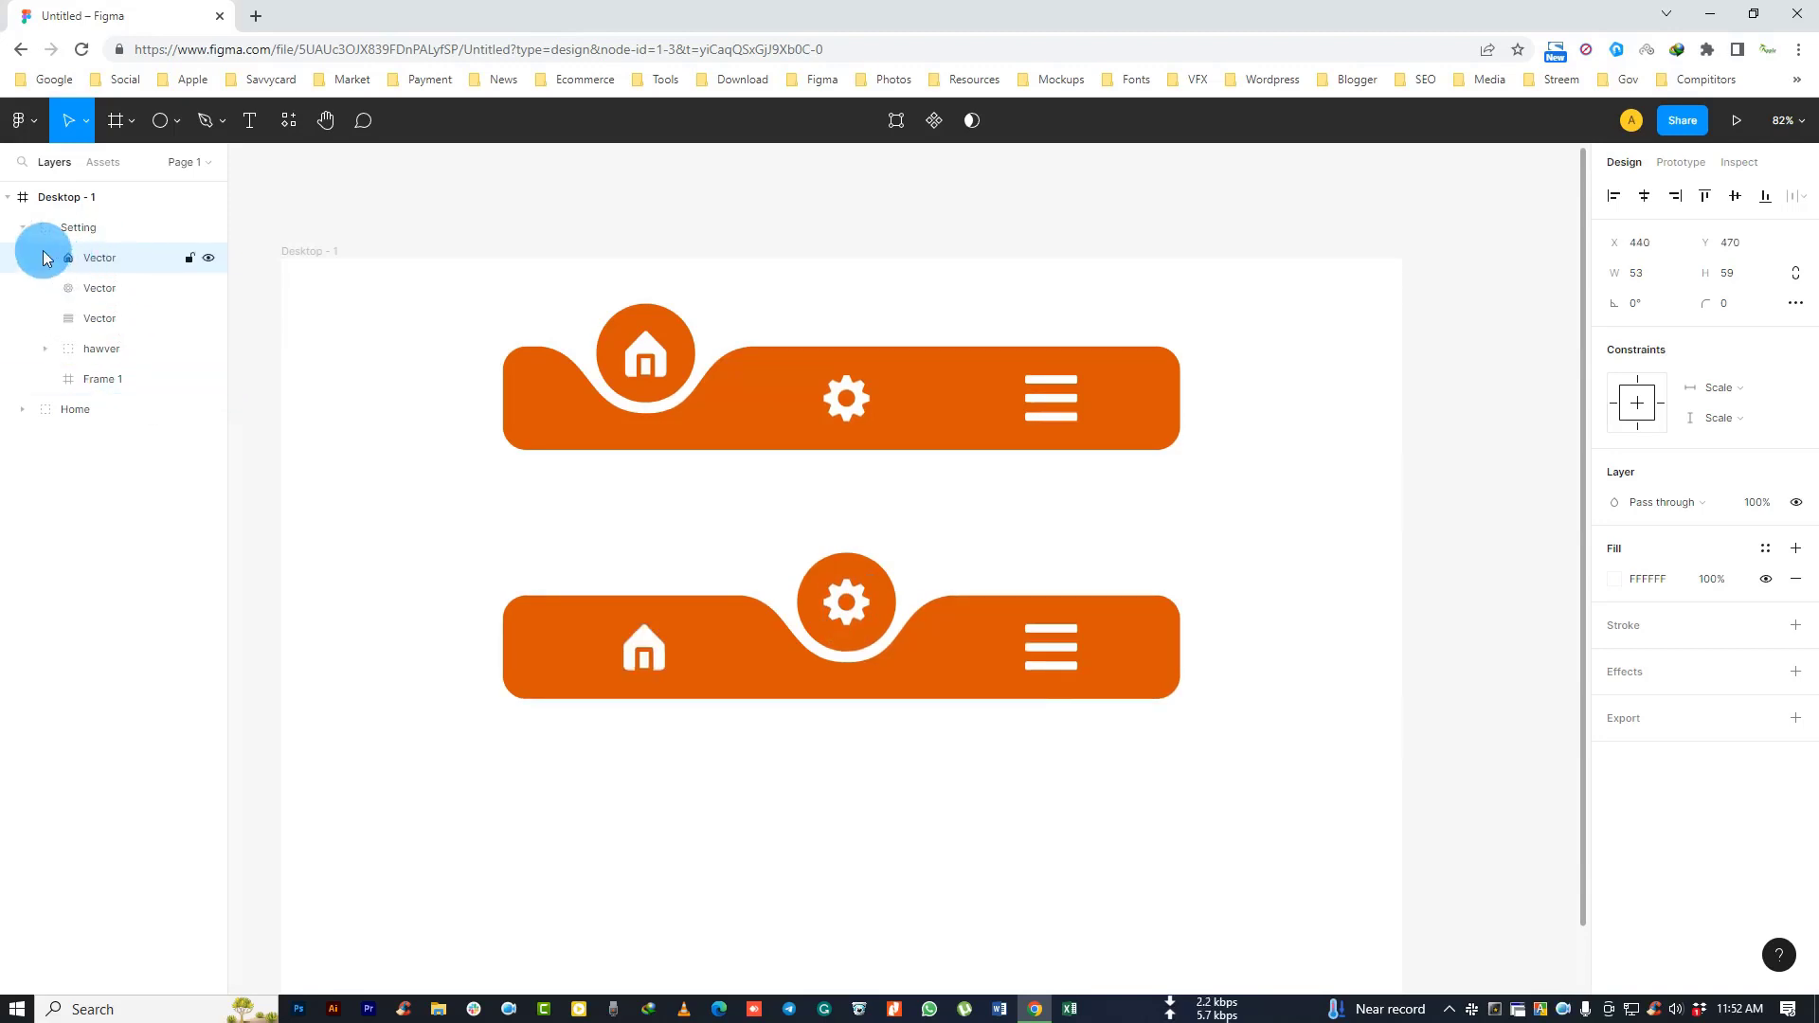
left_click(25, 231)
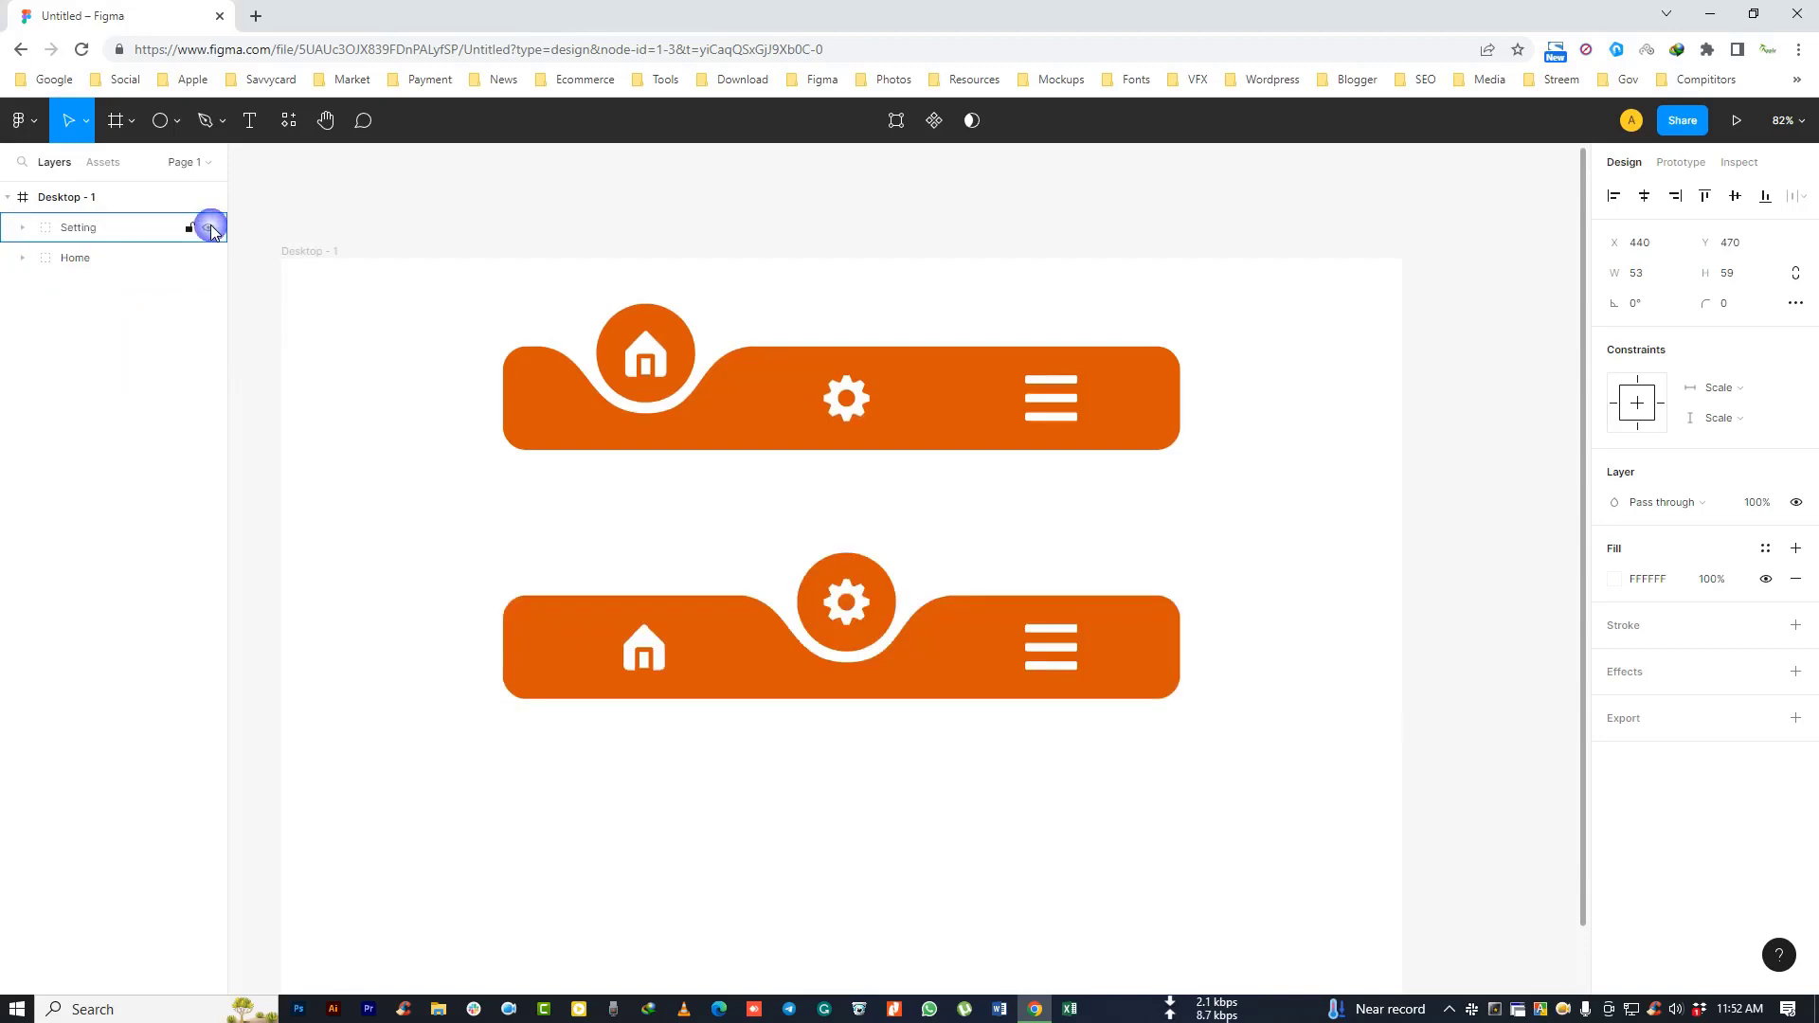
left_click(568, 803)
left_click(784, 662)
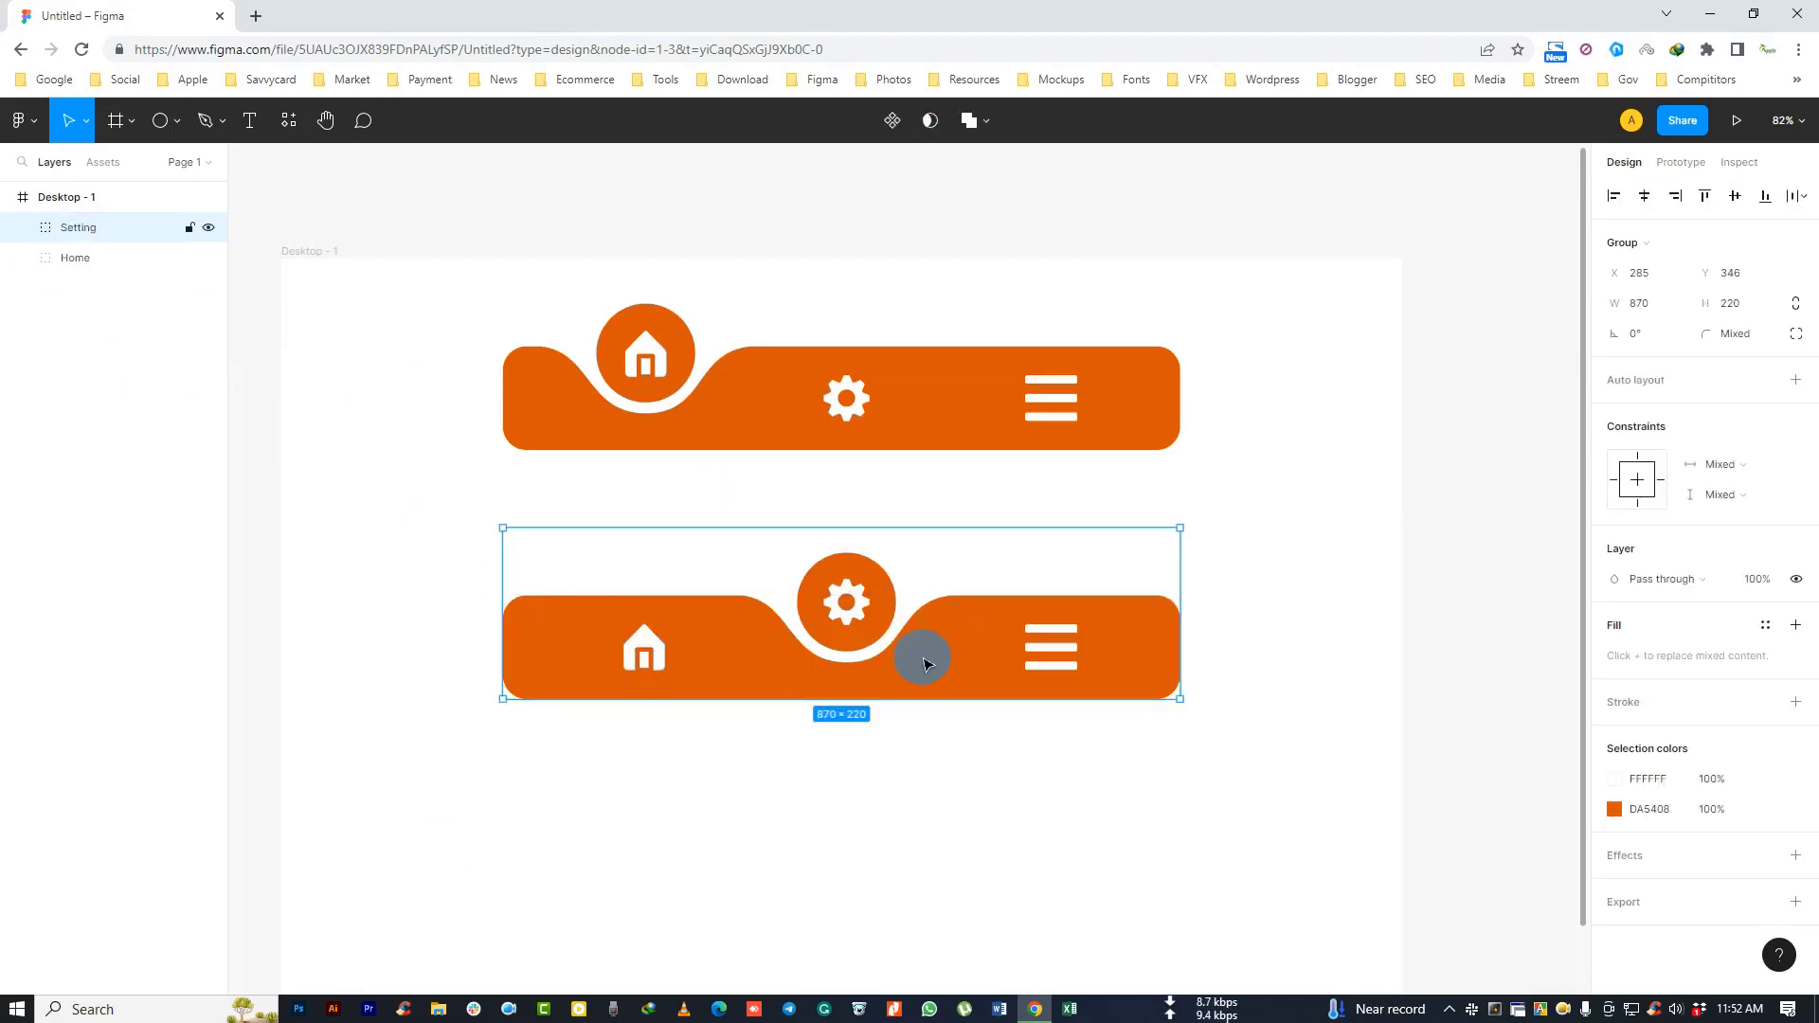
Step: Alt-drag the Setting bar to place a third copy 100 px below, then zoom in
scroll(925, 659, "down", 2)
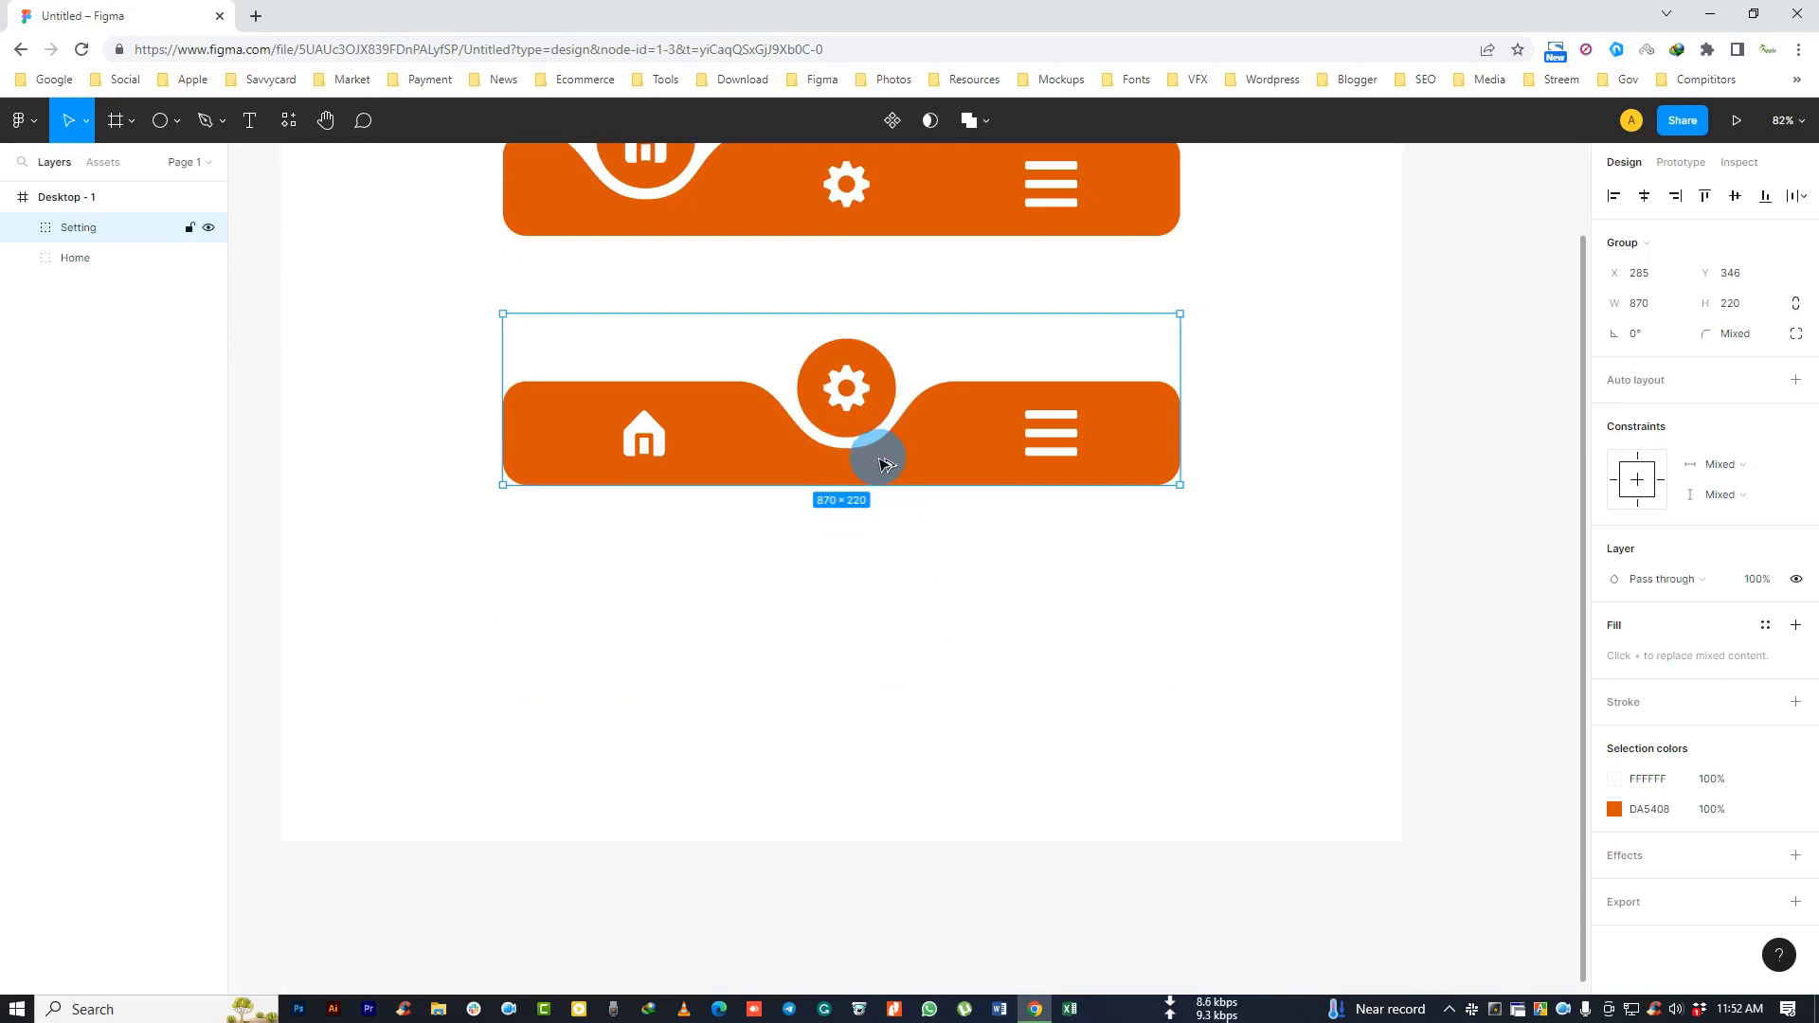
left_click_drag(880, 468, 884, 718, "alt")
scroll(1201, 572, "up", 1)
scroll(1165, 536, "up", 3)
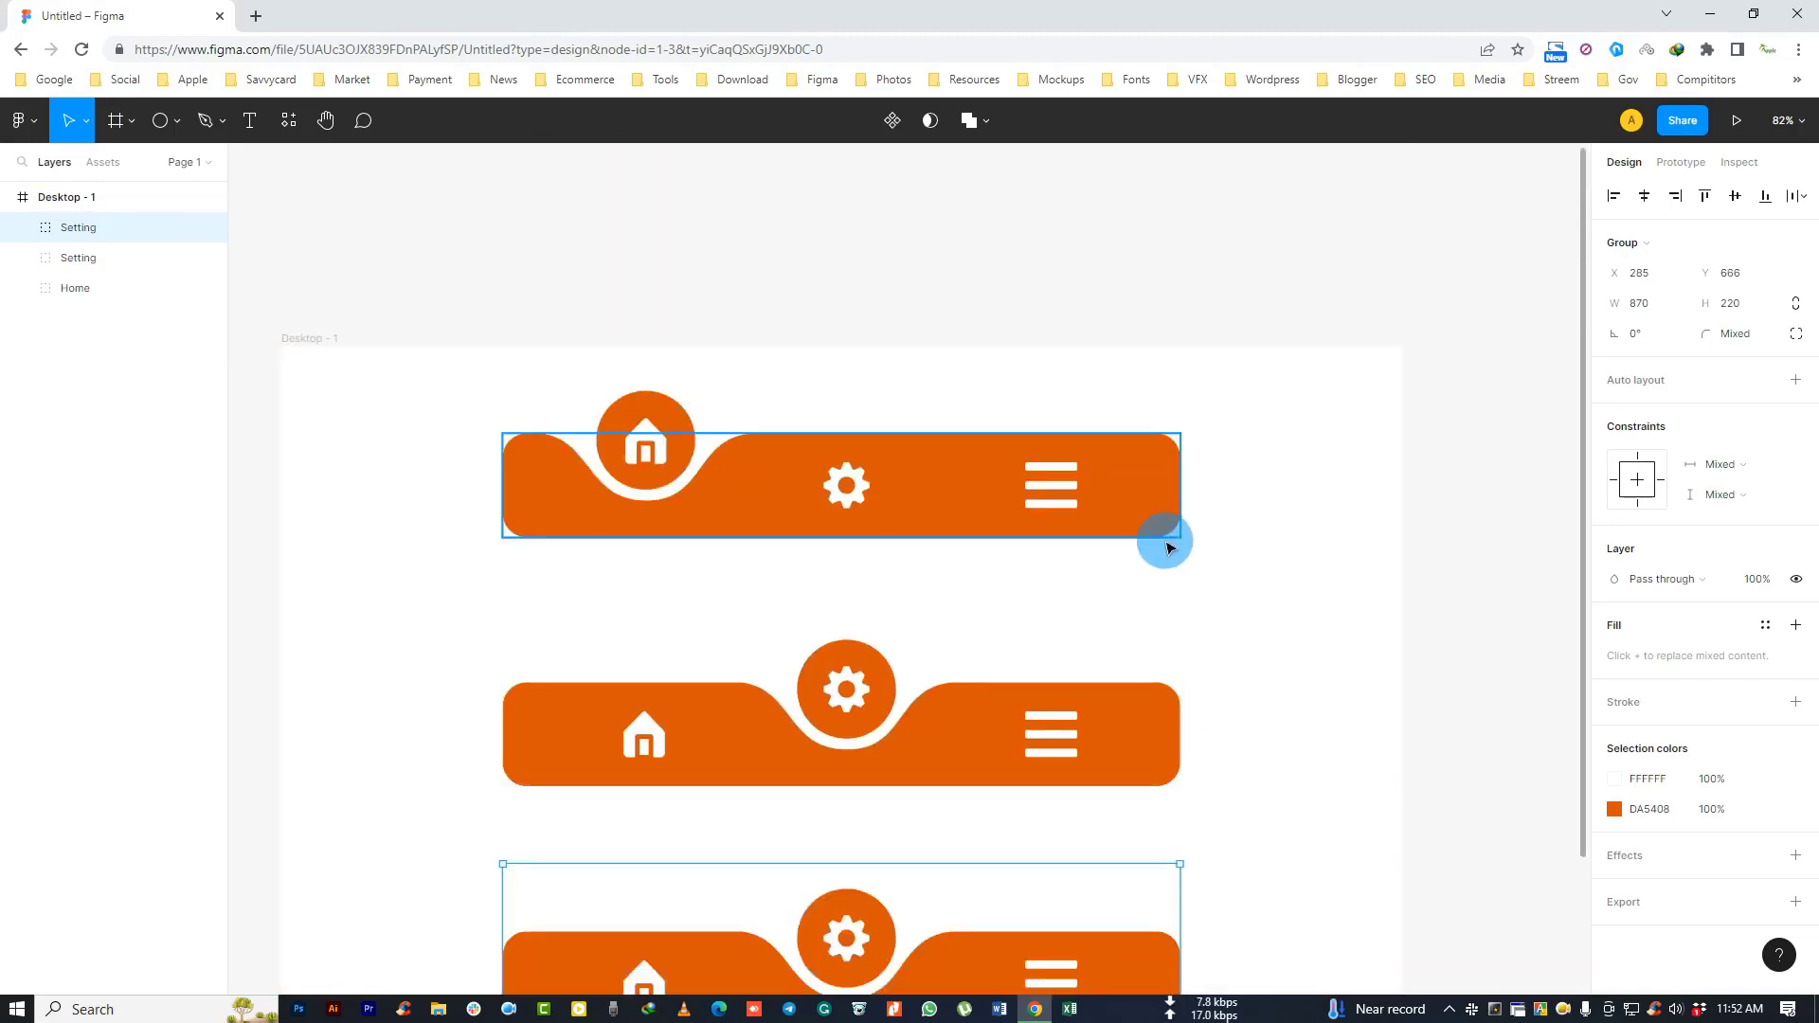
scroll(1140, 563, "down", 3)
scroll(1218, 714, "up", 3)
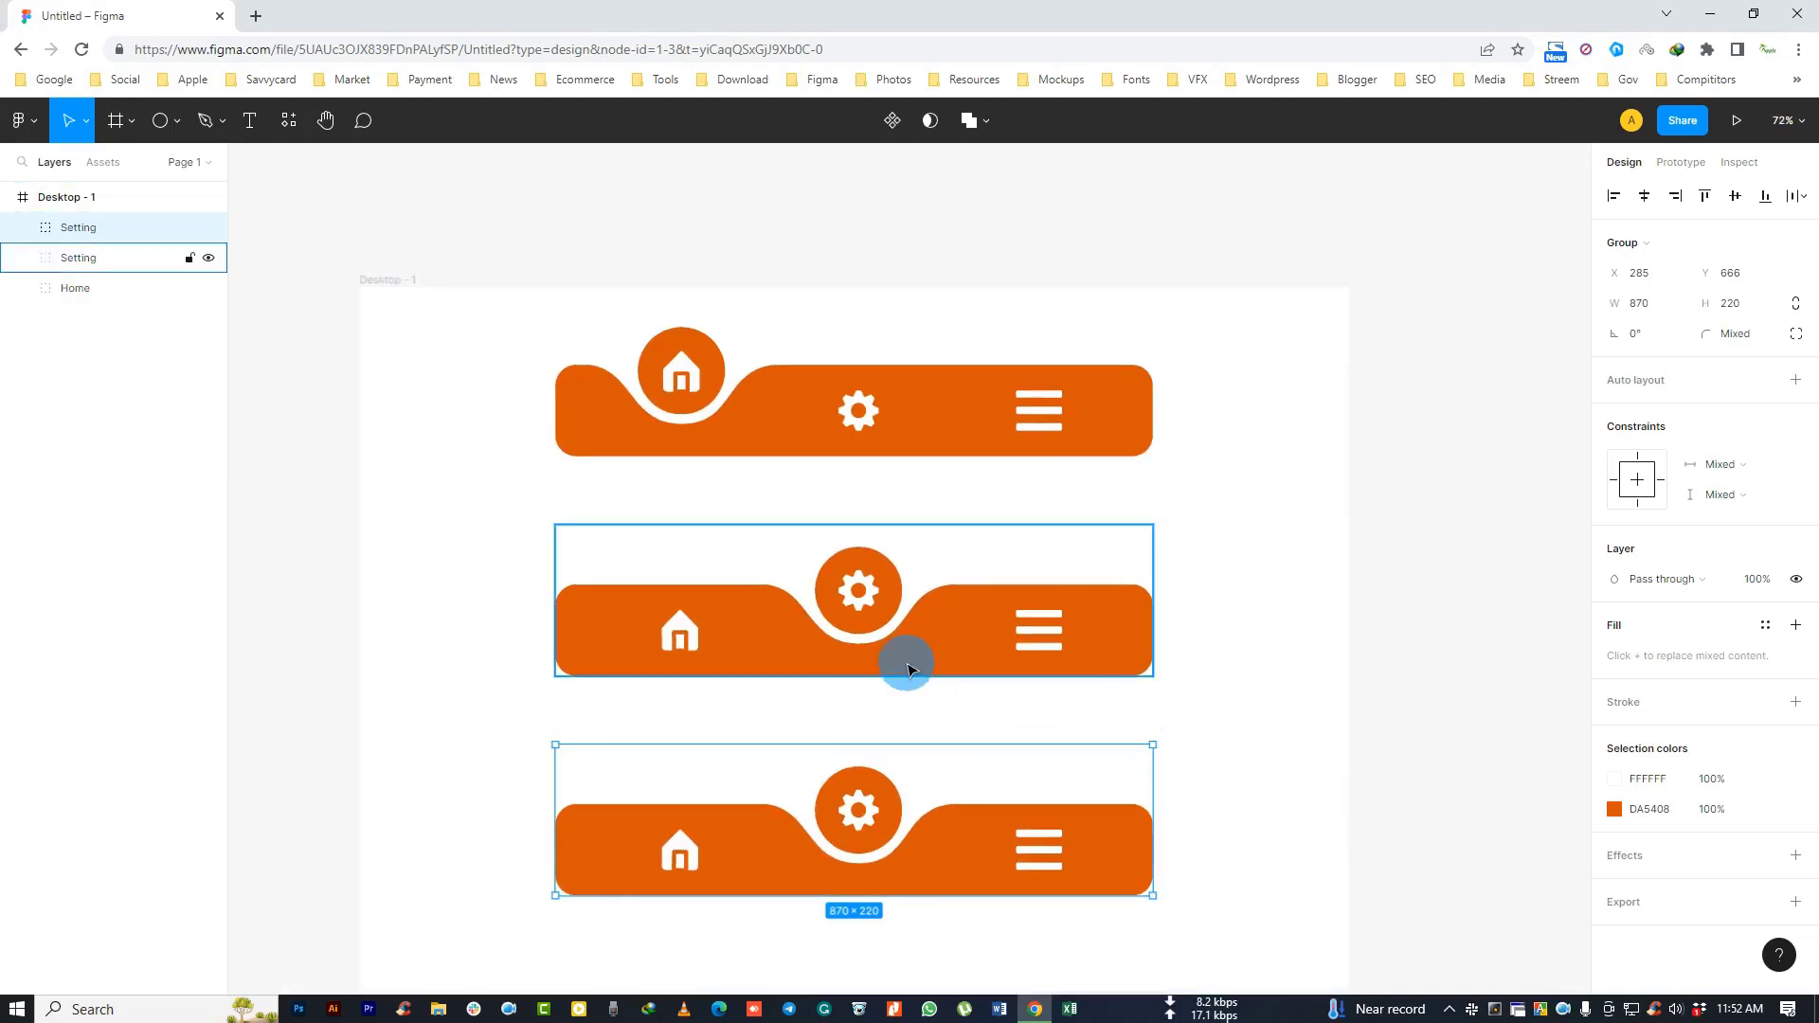
scroll(918, 667, "down", 2)
scroll(957, 701, "up", 3)
scroll(678, 642, "up", 2)
scroll(929, 662, "up", 2)
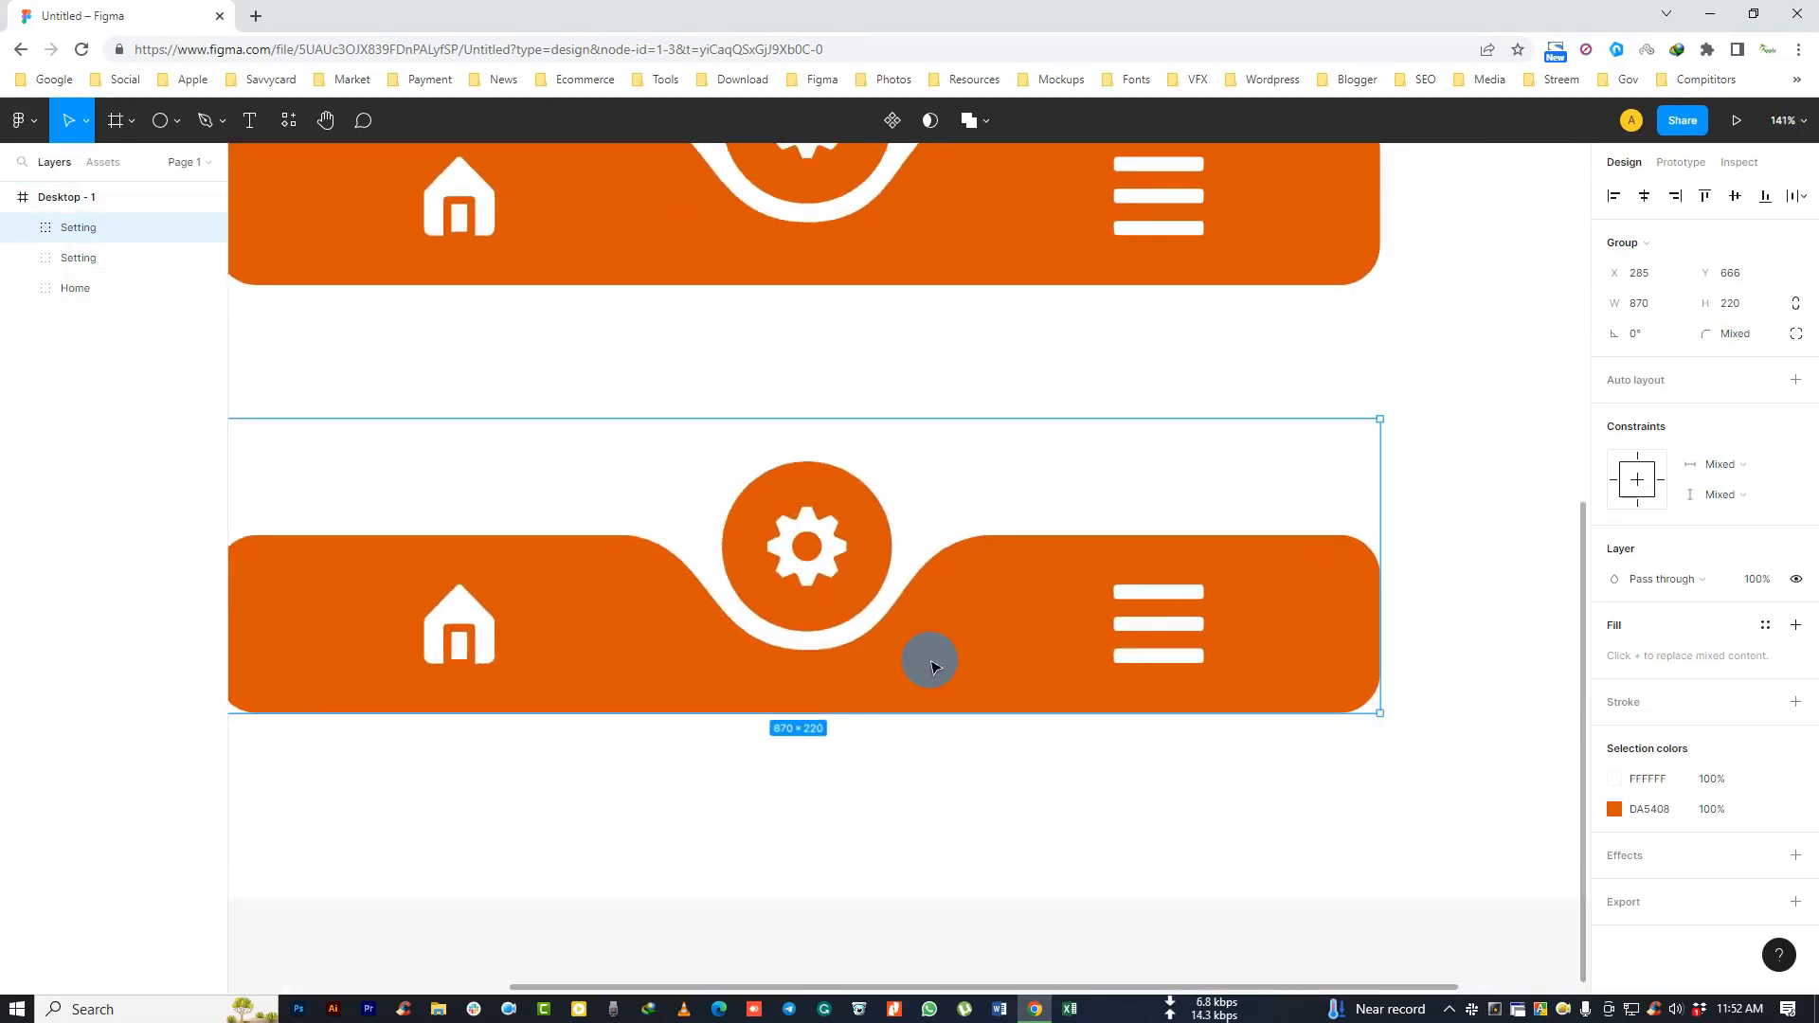
left_click(748, 825)
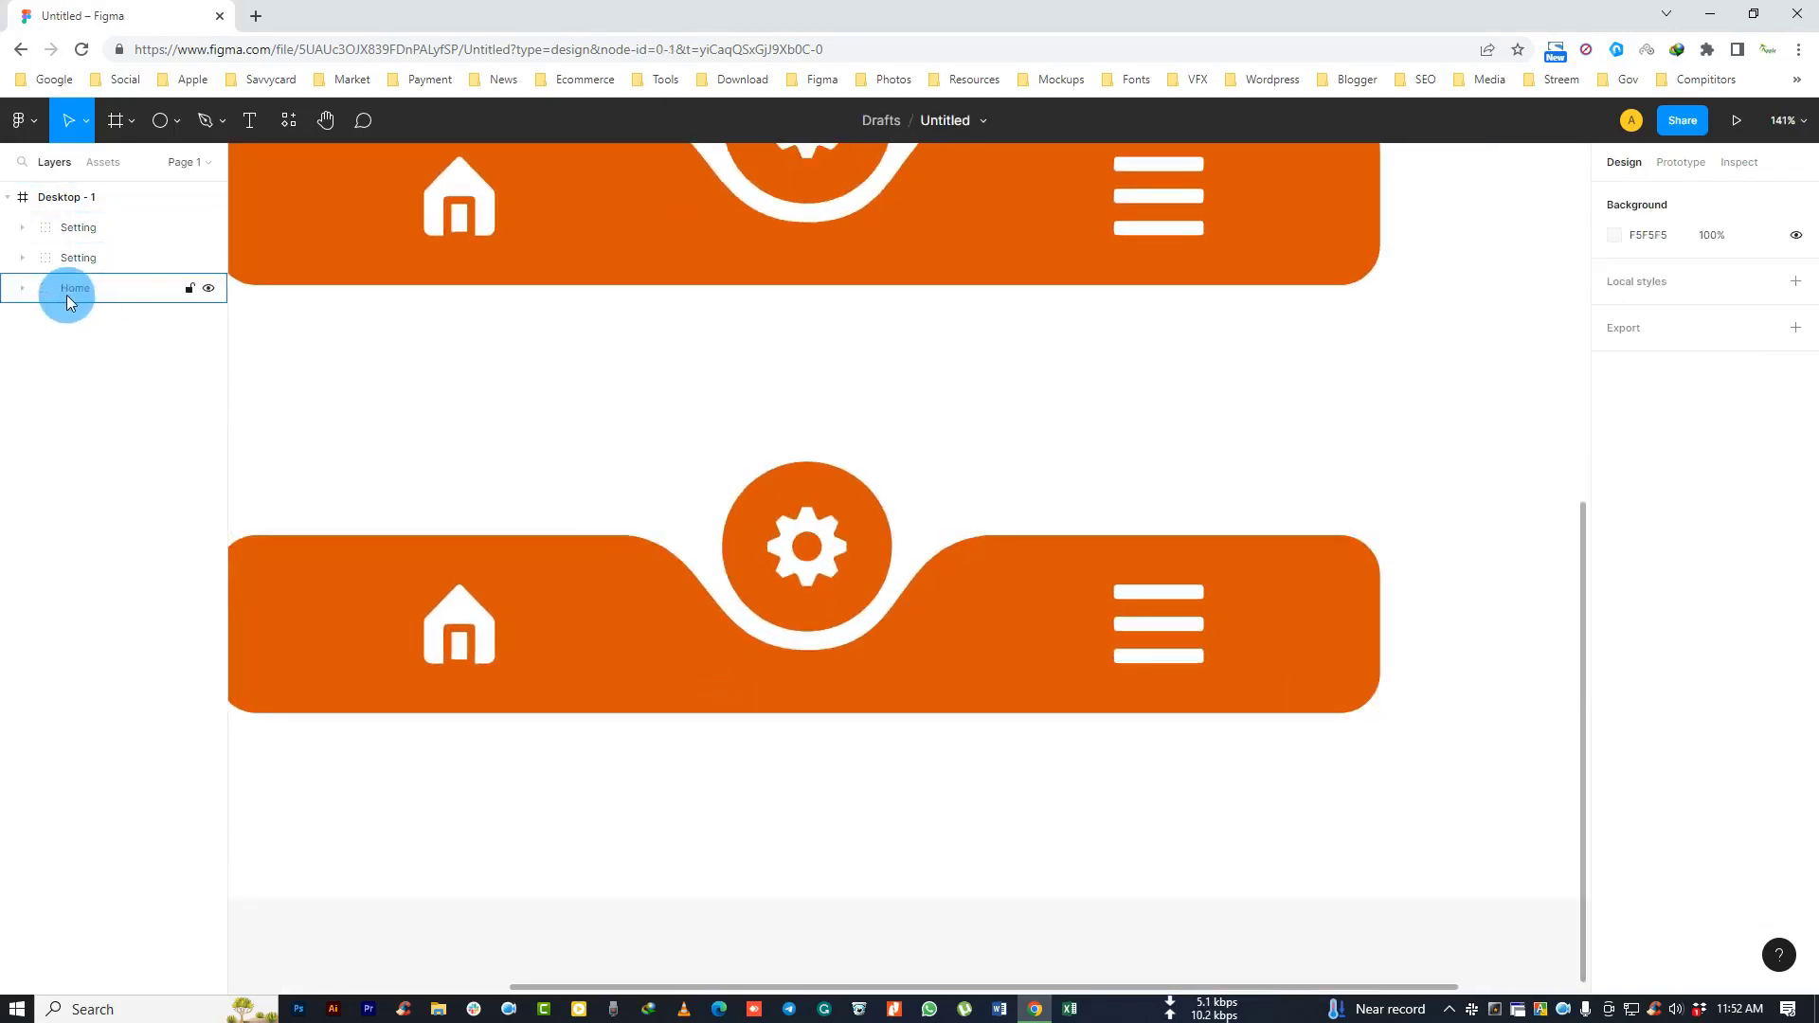
double_click(78, 228)
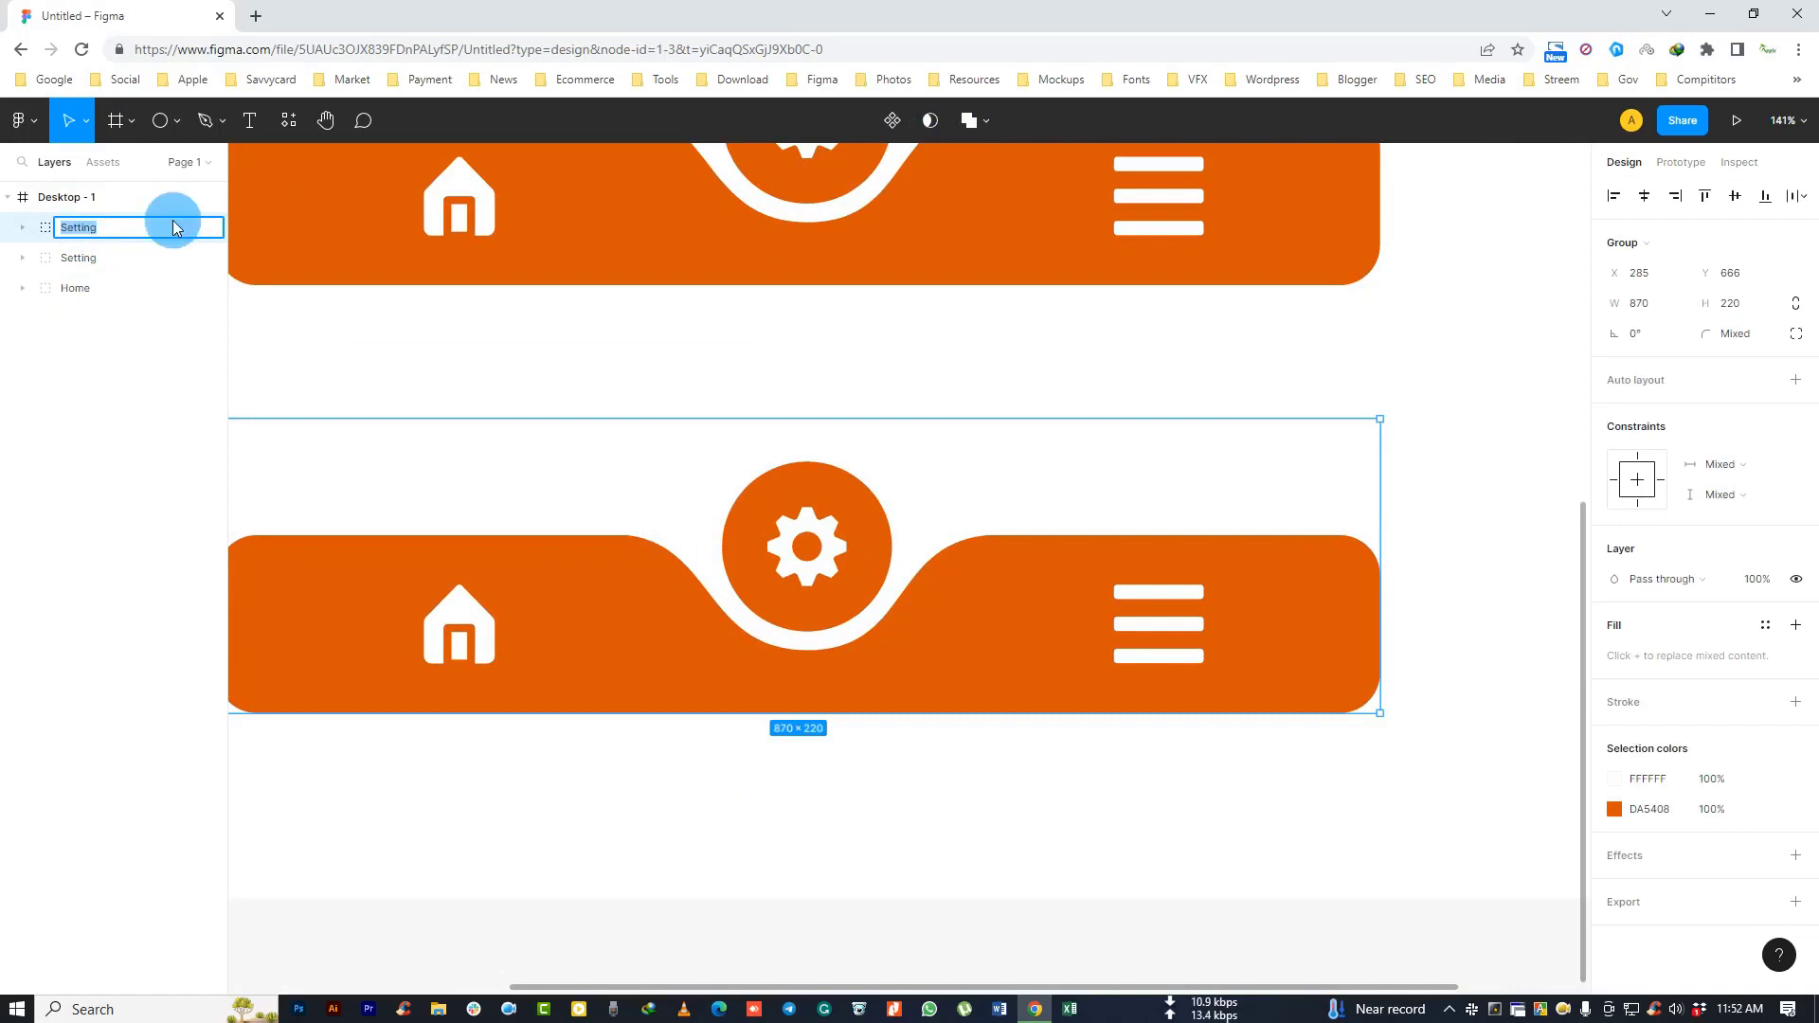
type("Menu")
key("Return")
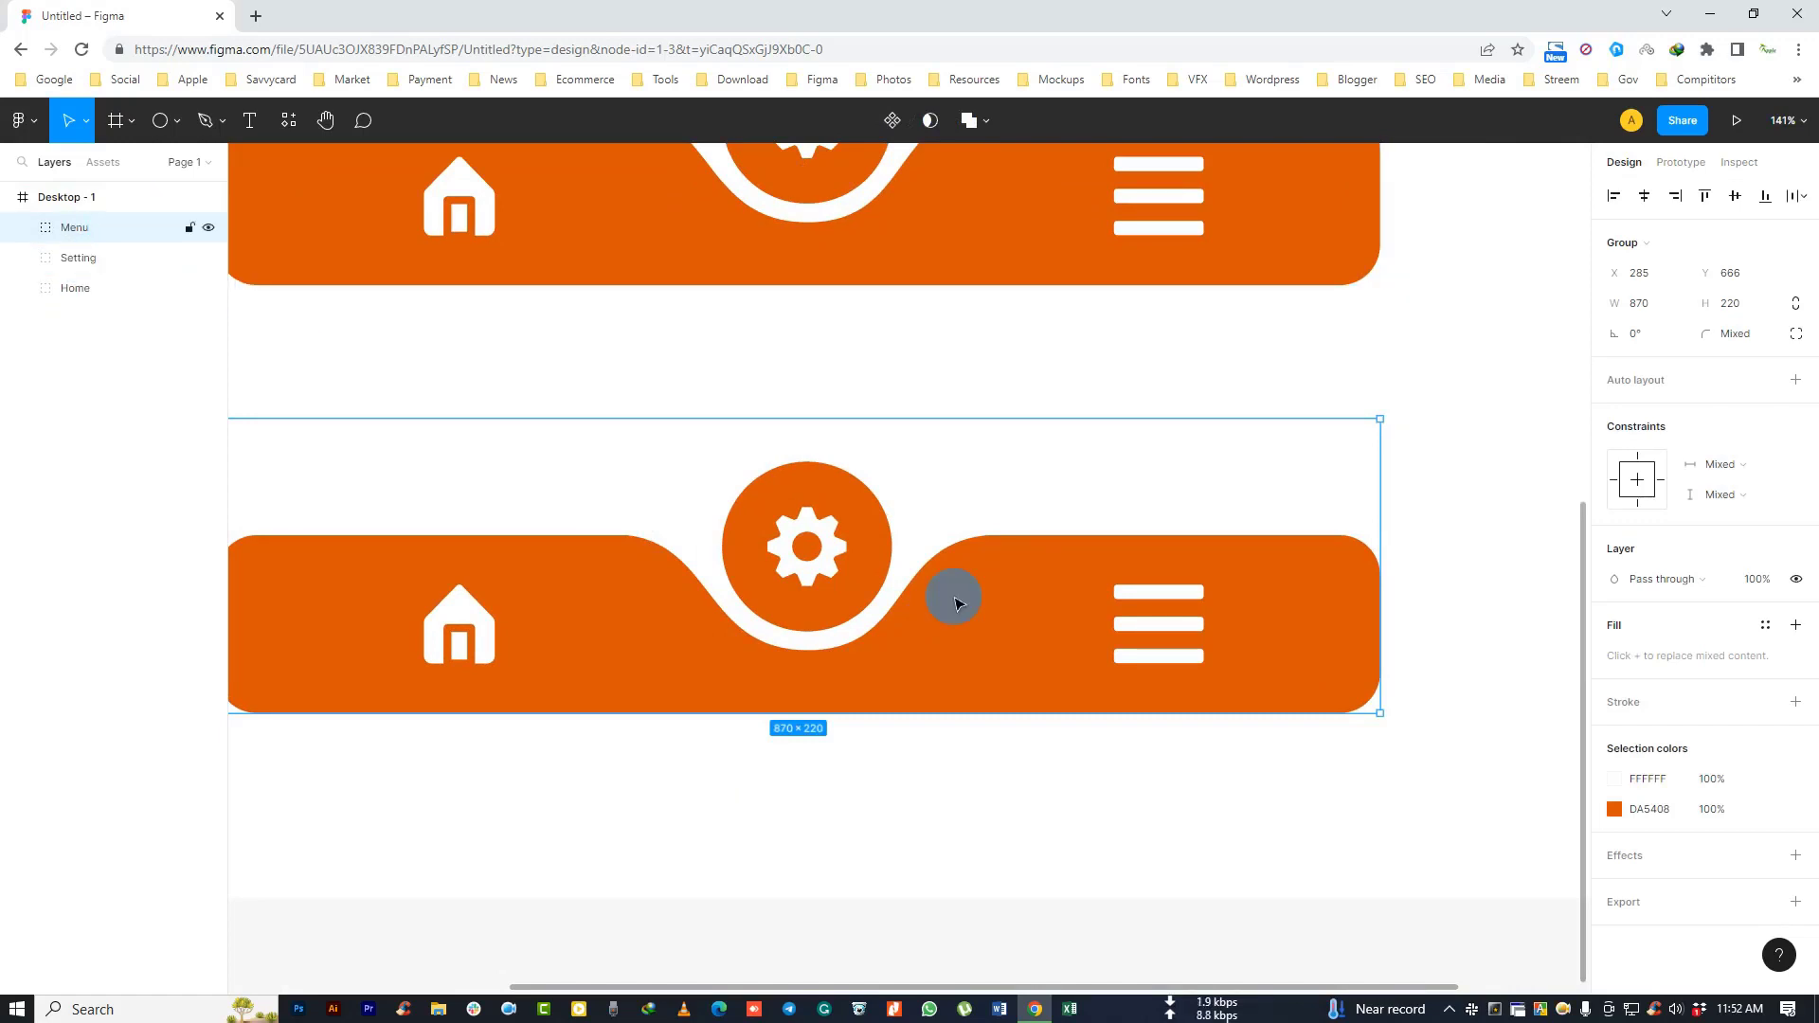
left_click(840, 812)
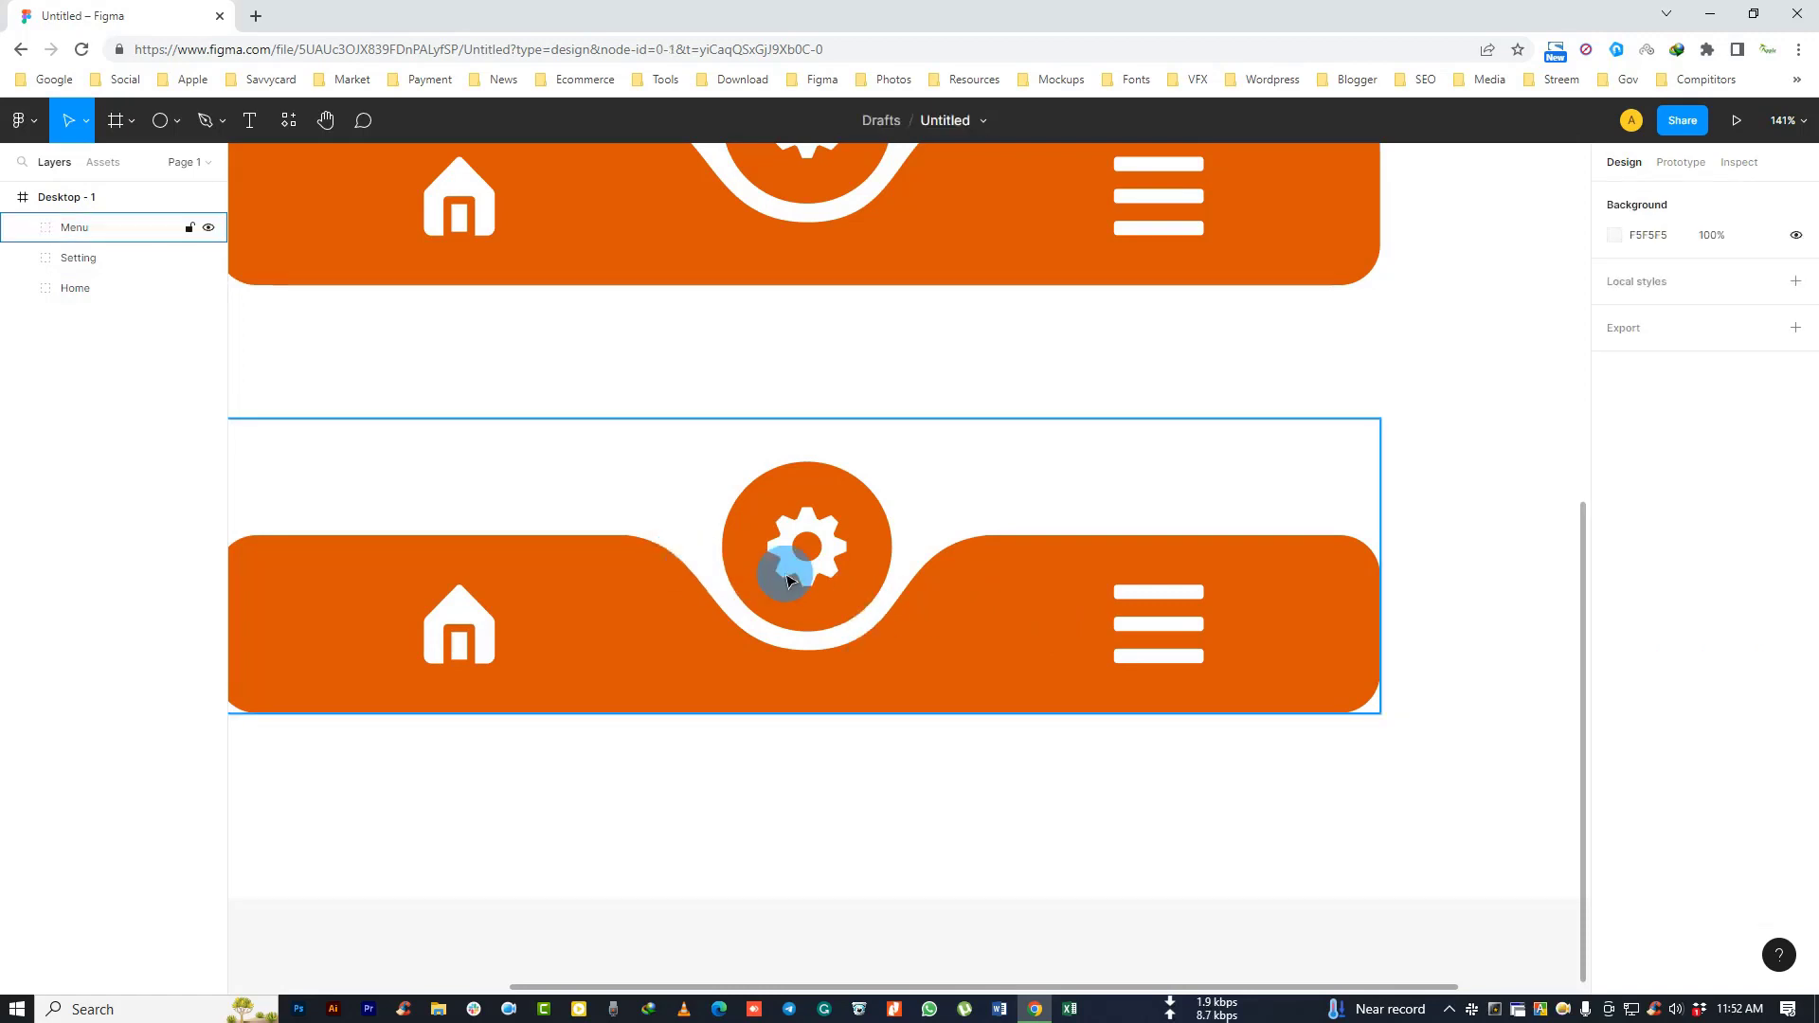
left_click(21, 228)
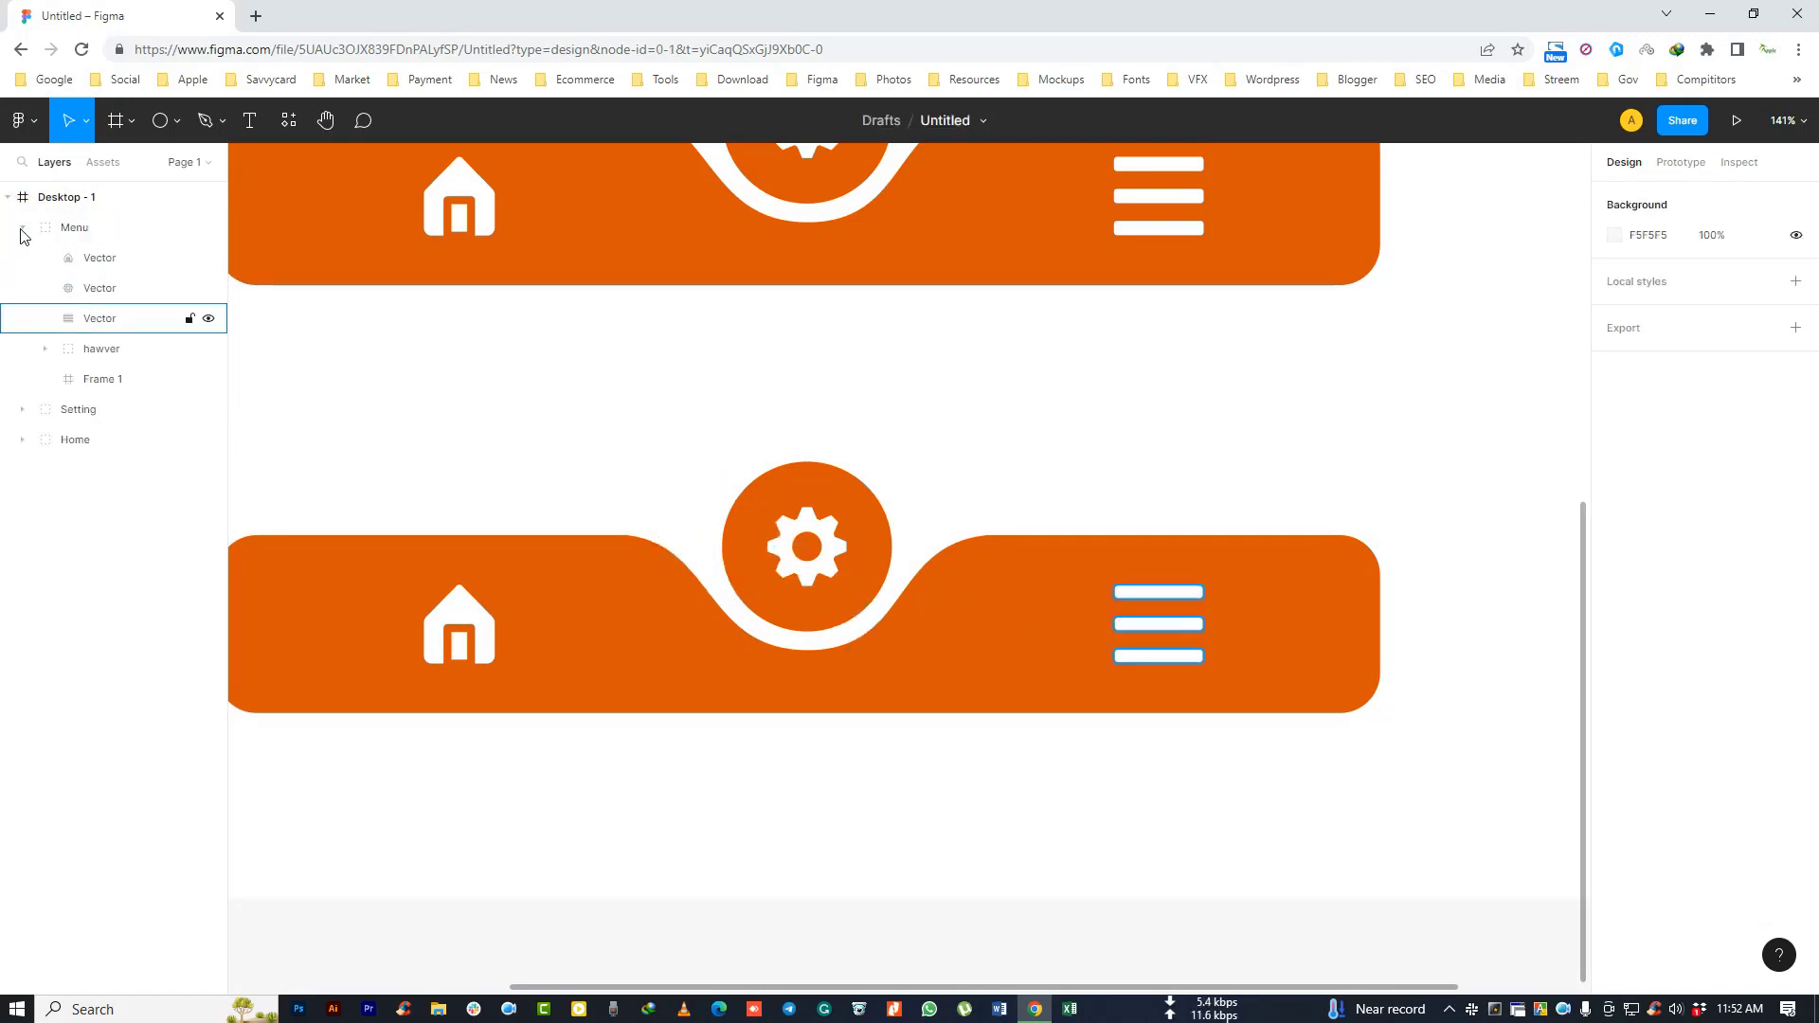
left_click(134, 259)
left_click(208, 259)
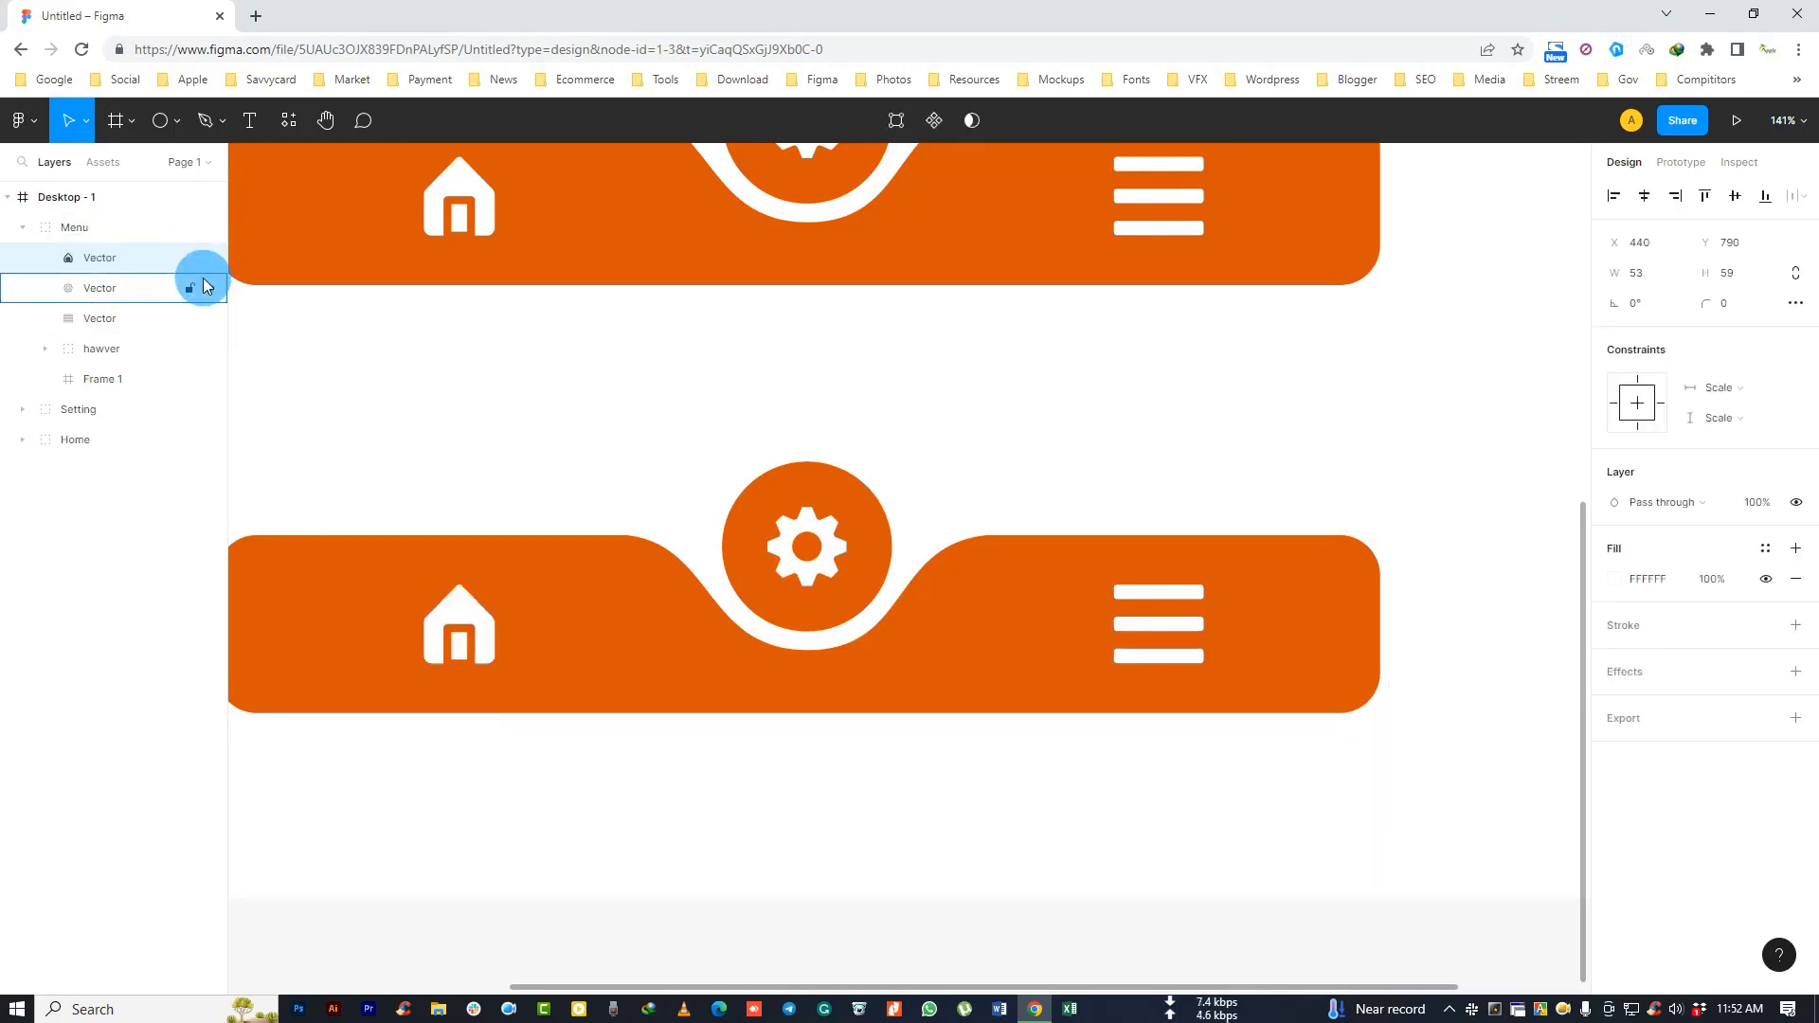
left_click(209, 288)
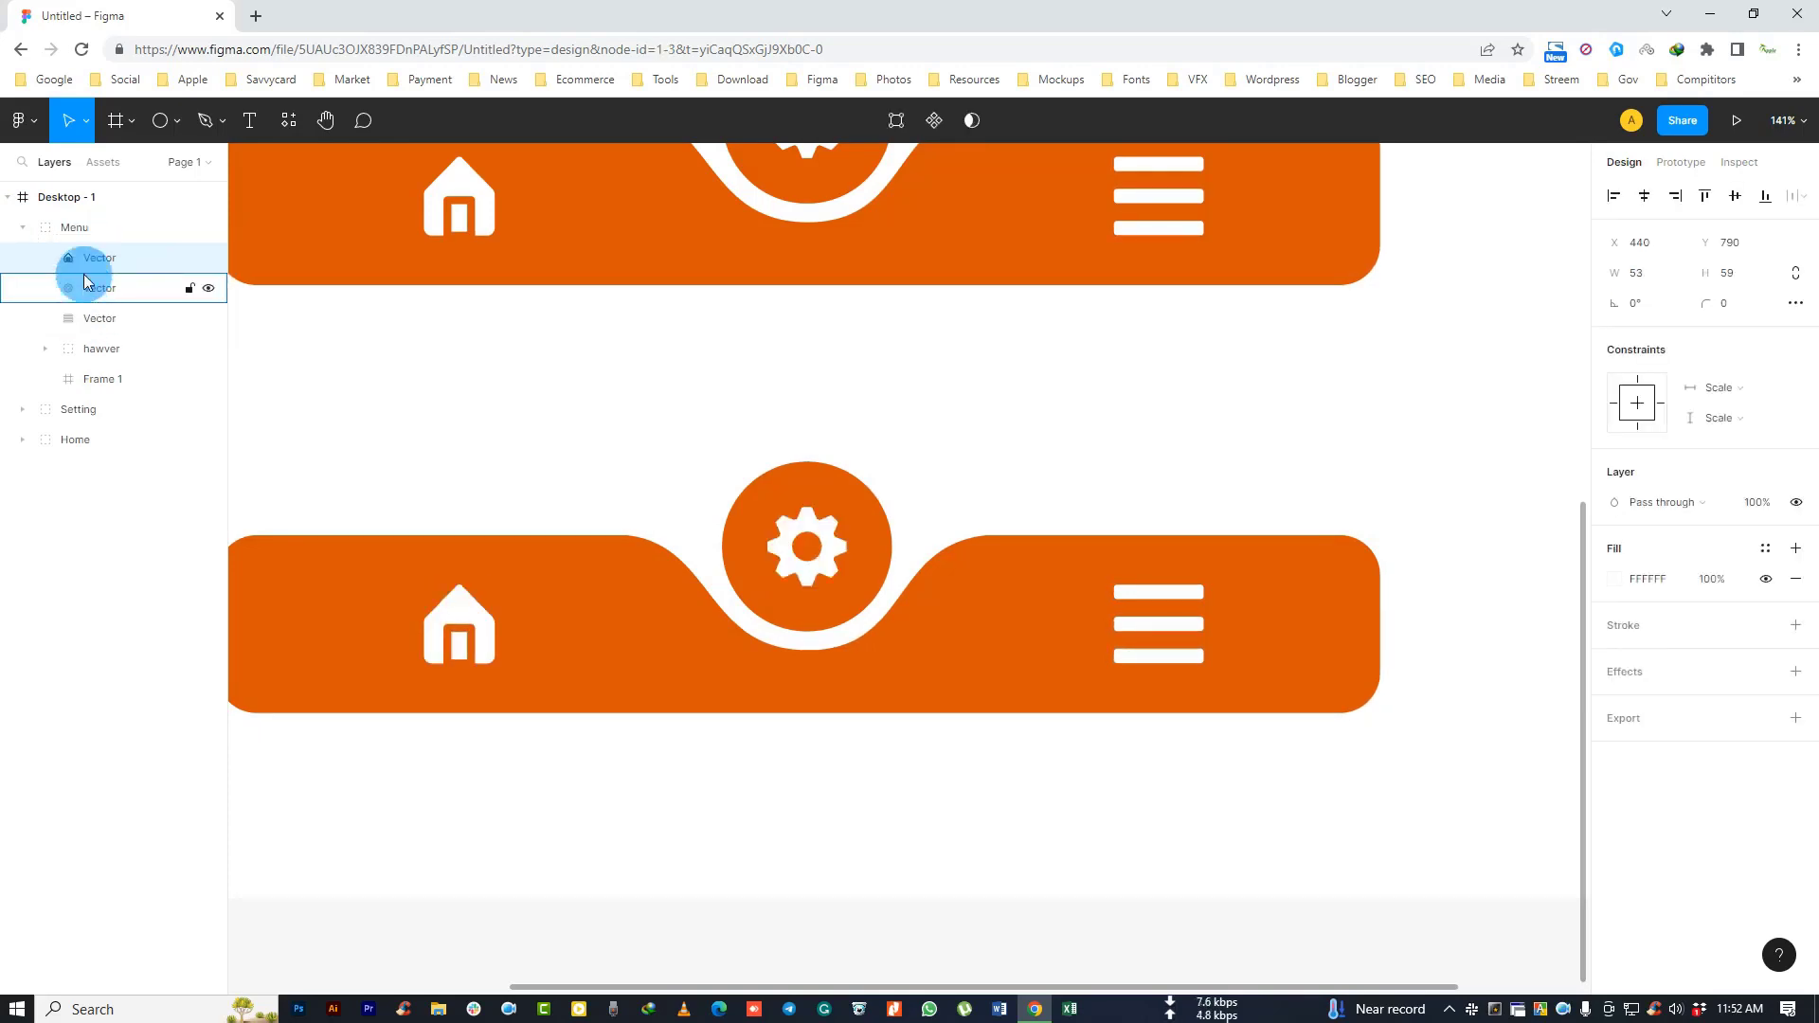
left_click(208, 319)
left_click(208, 318)
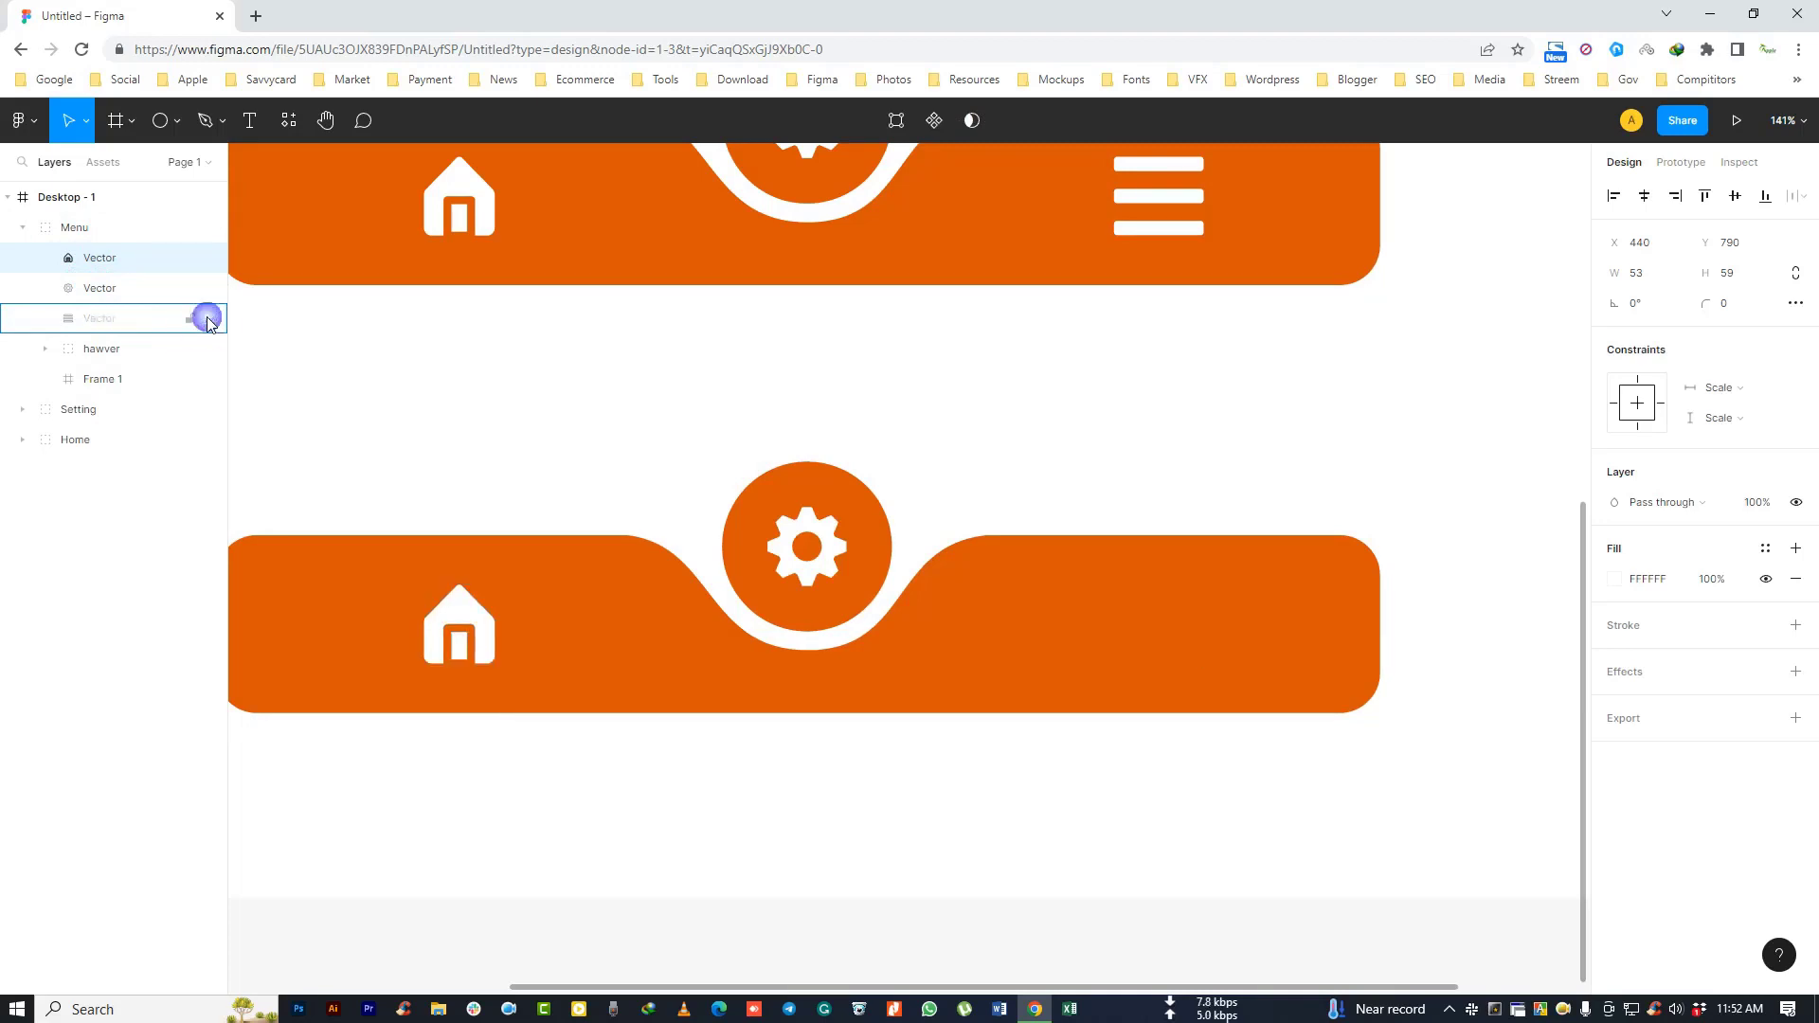
left_click(208, 318)
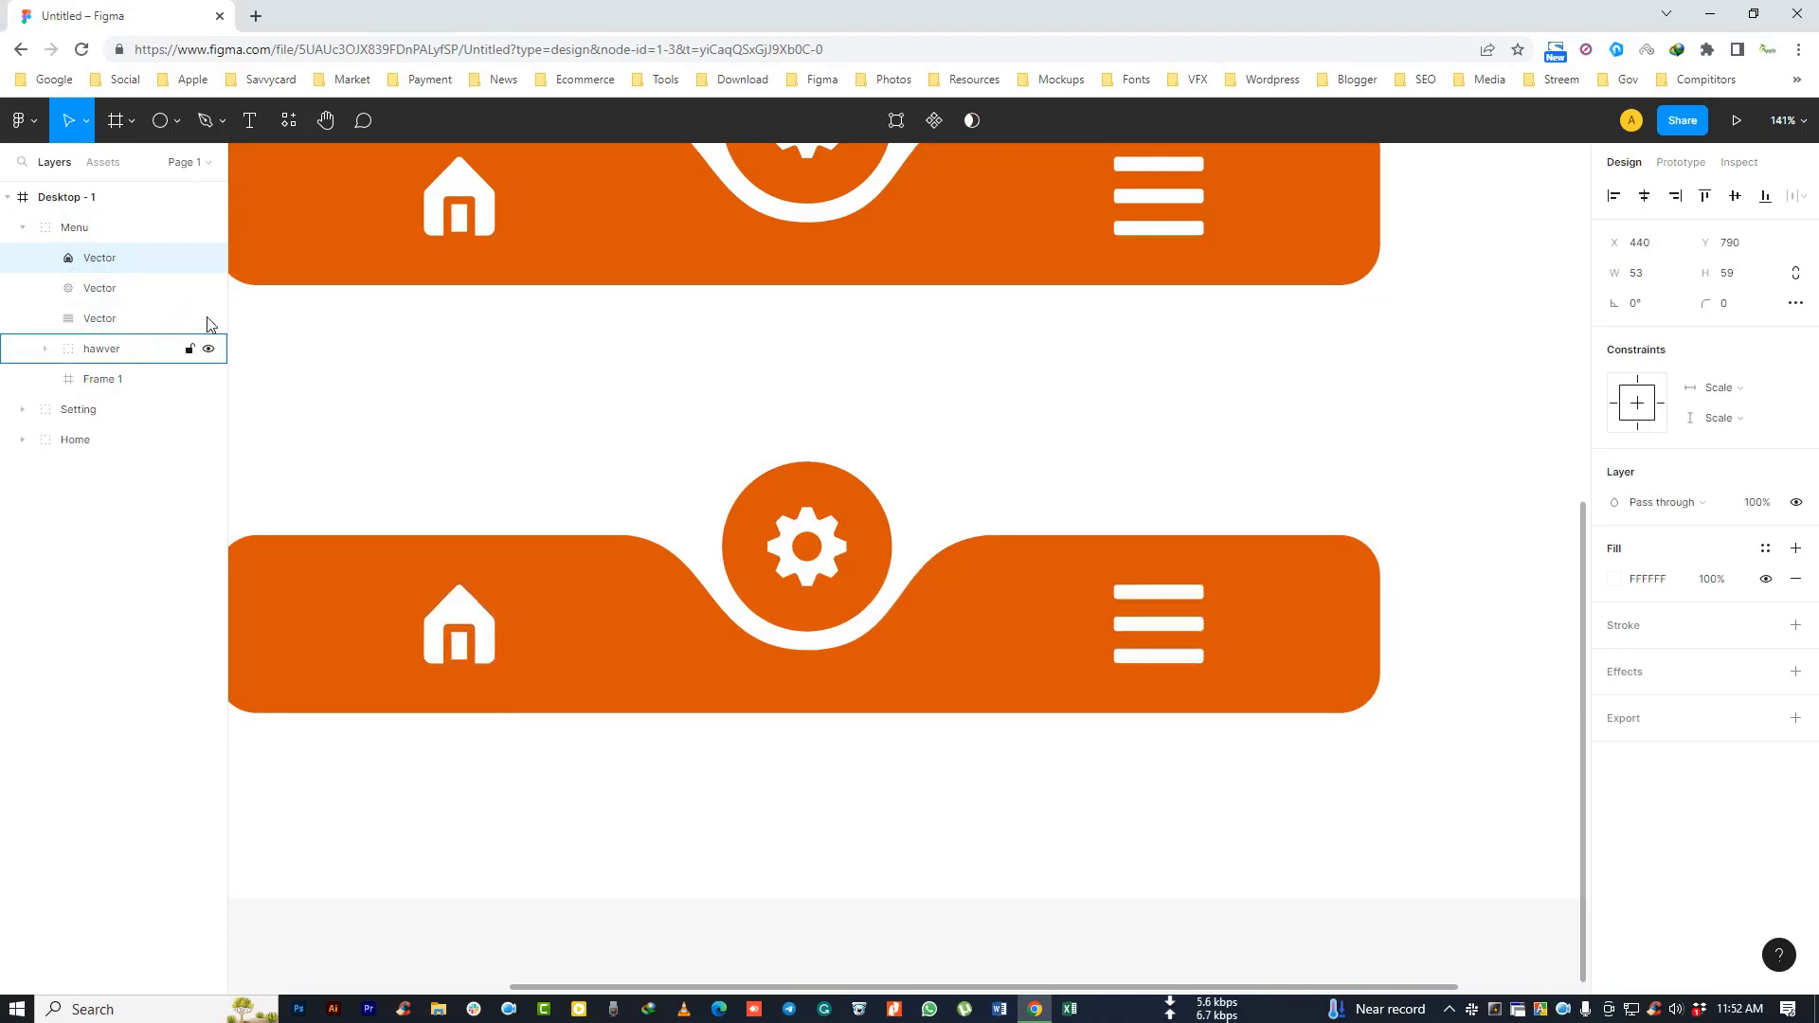
left_click(118, 318)
left_click(104, 350)
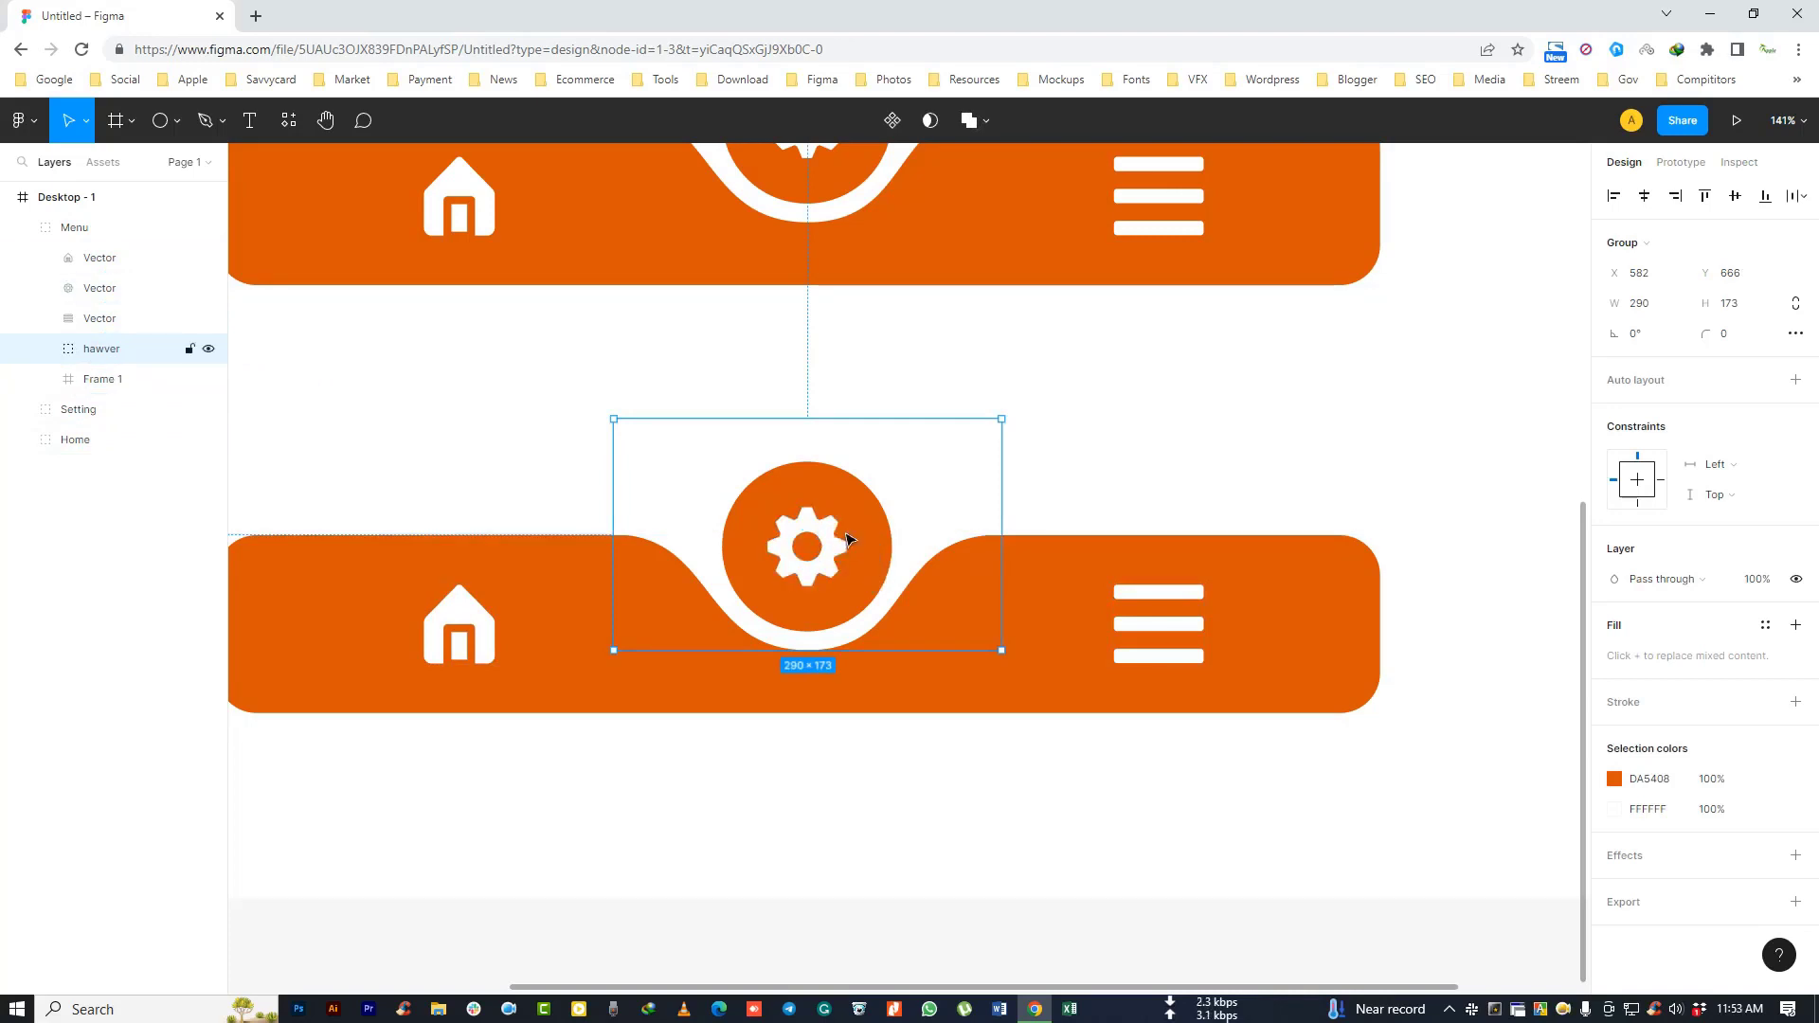
Step: Slide the Menu bar's hawver circle and wave right to X 839, under the hamburger icon
left_click_drag(846, 539, 1194, 539)
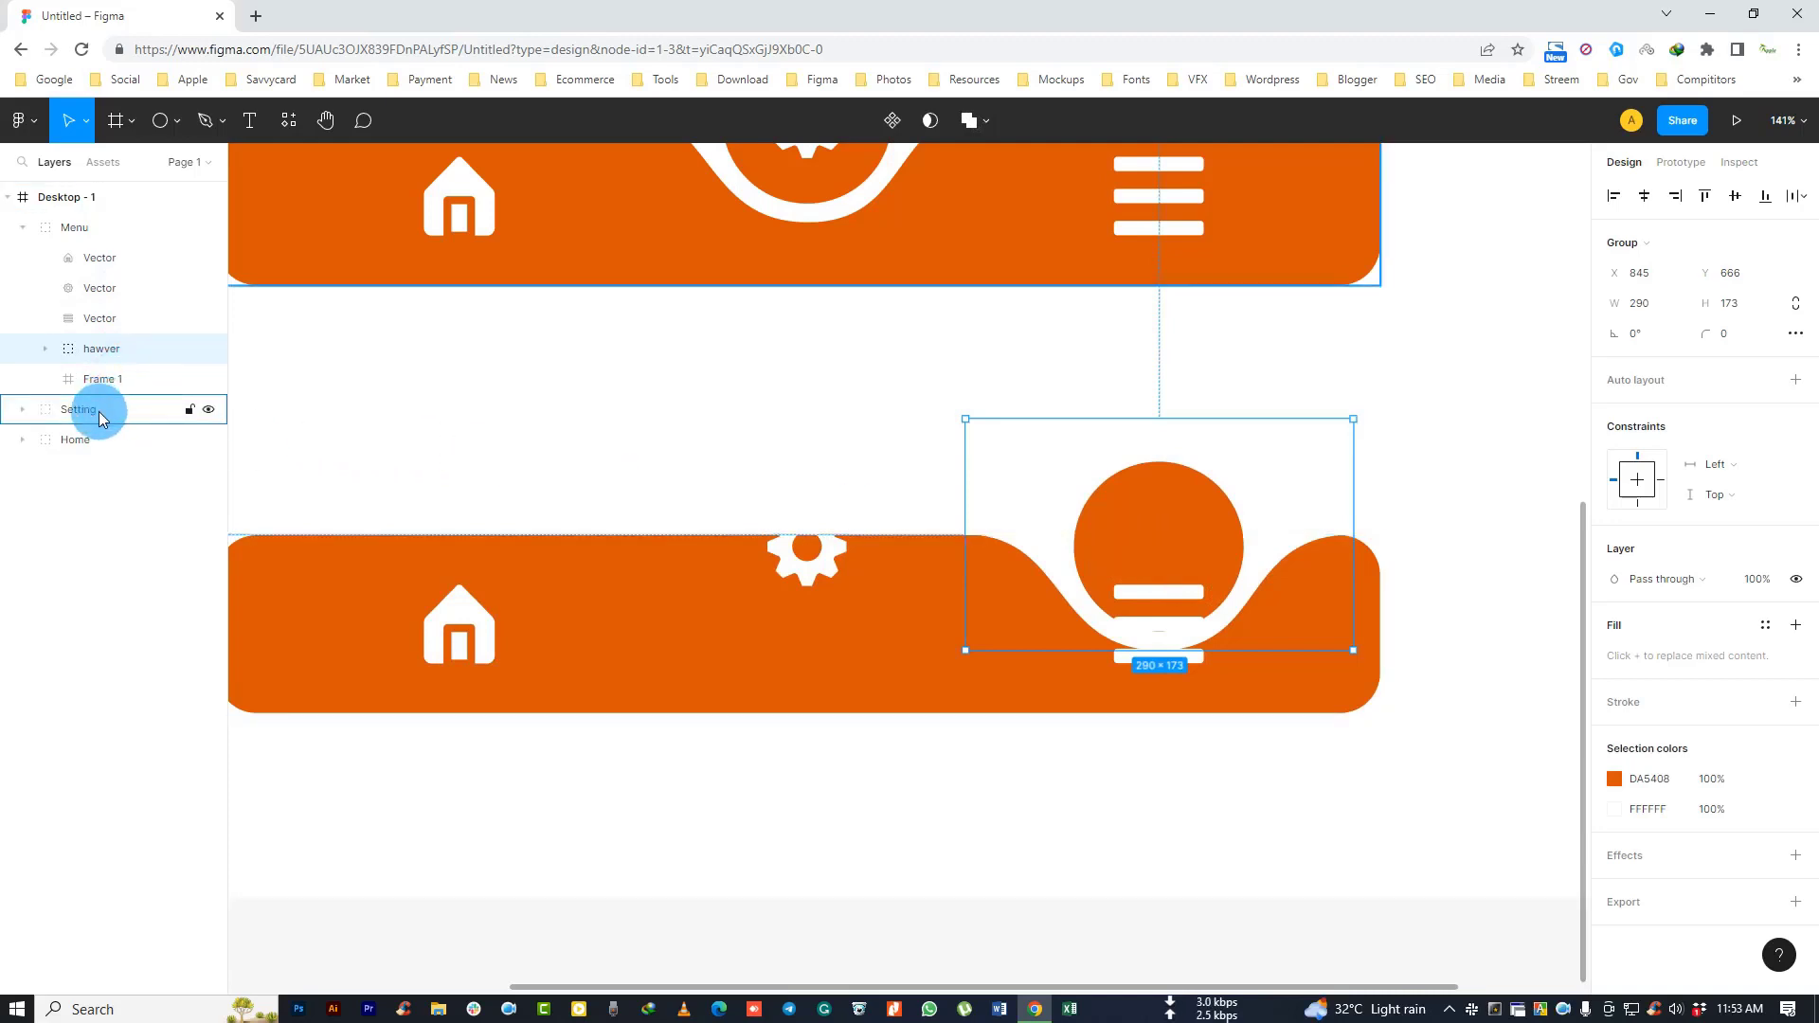
left_click(1270, 812)
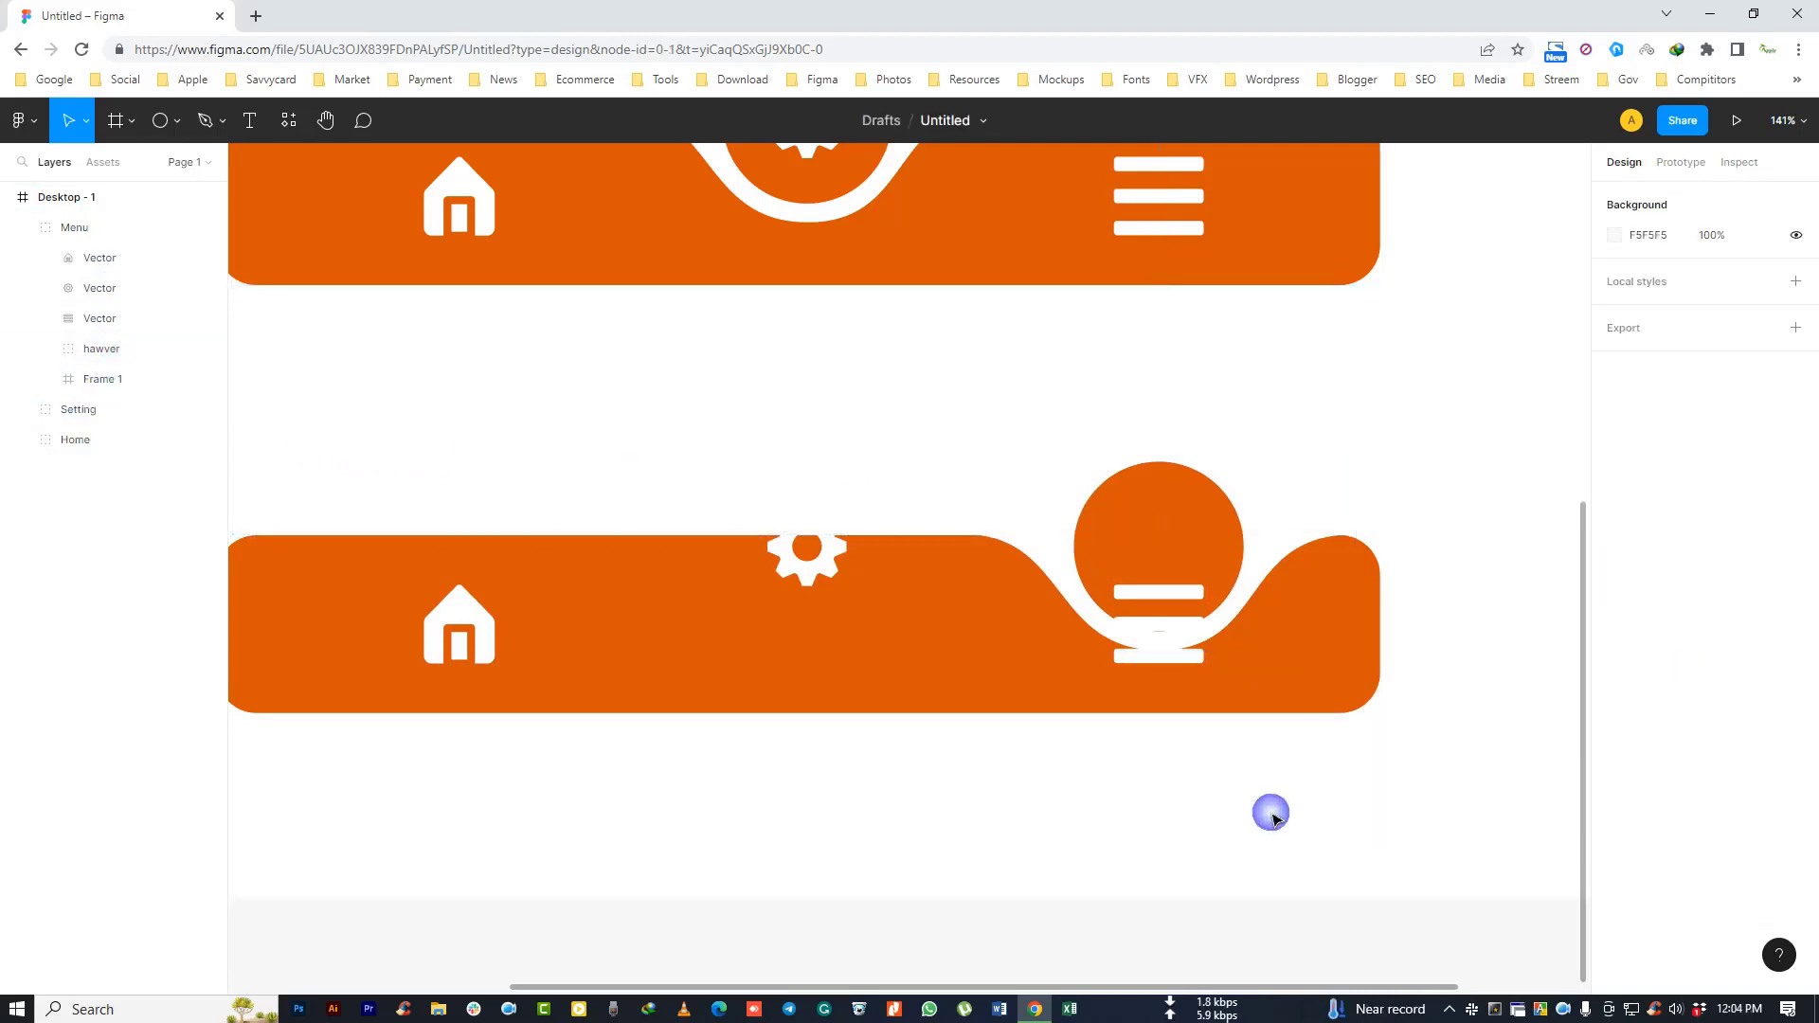
left_click(1155, 625)
scroll(947, 607, "down", 2)
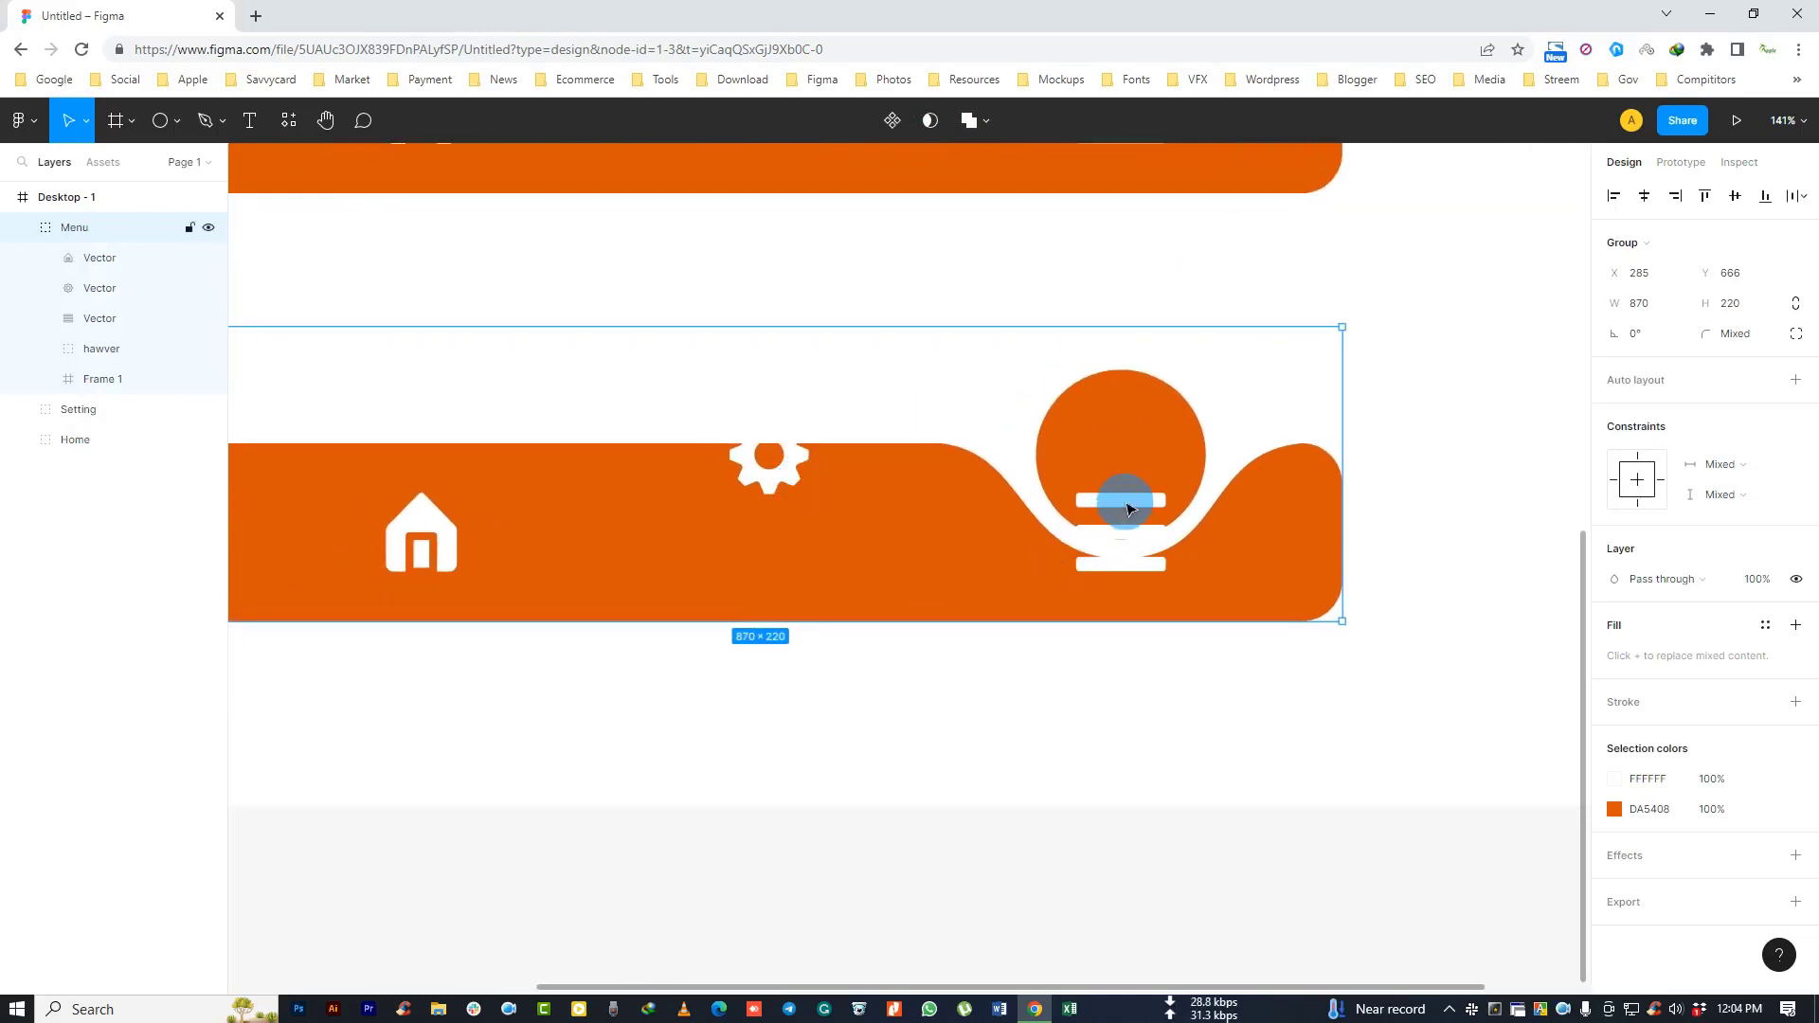
mouse_move(114, 284)
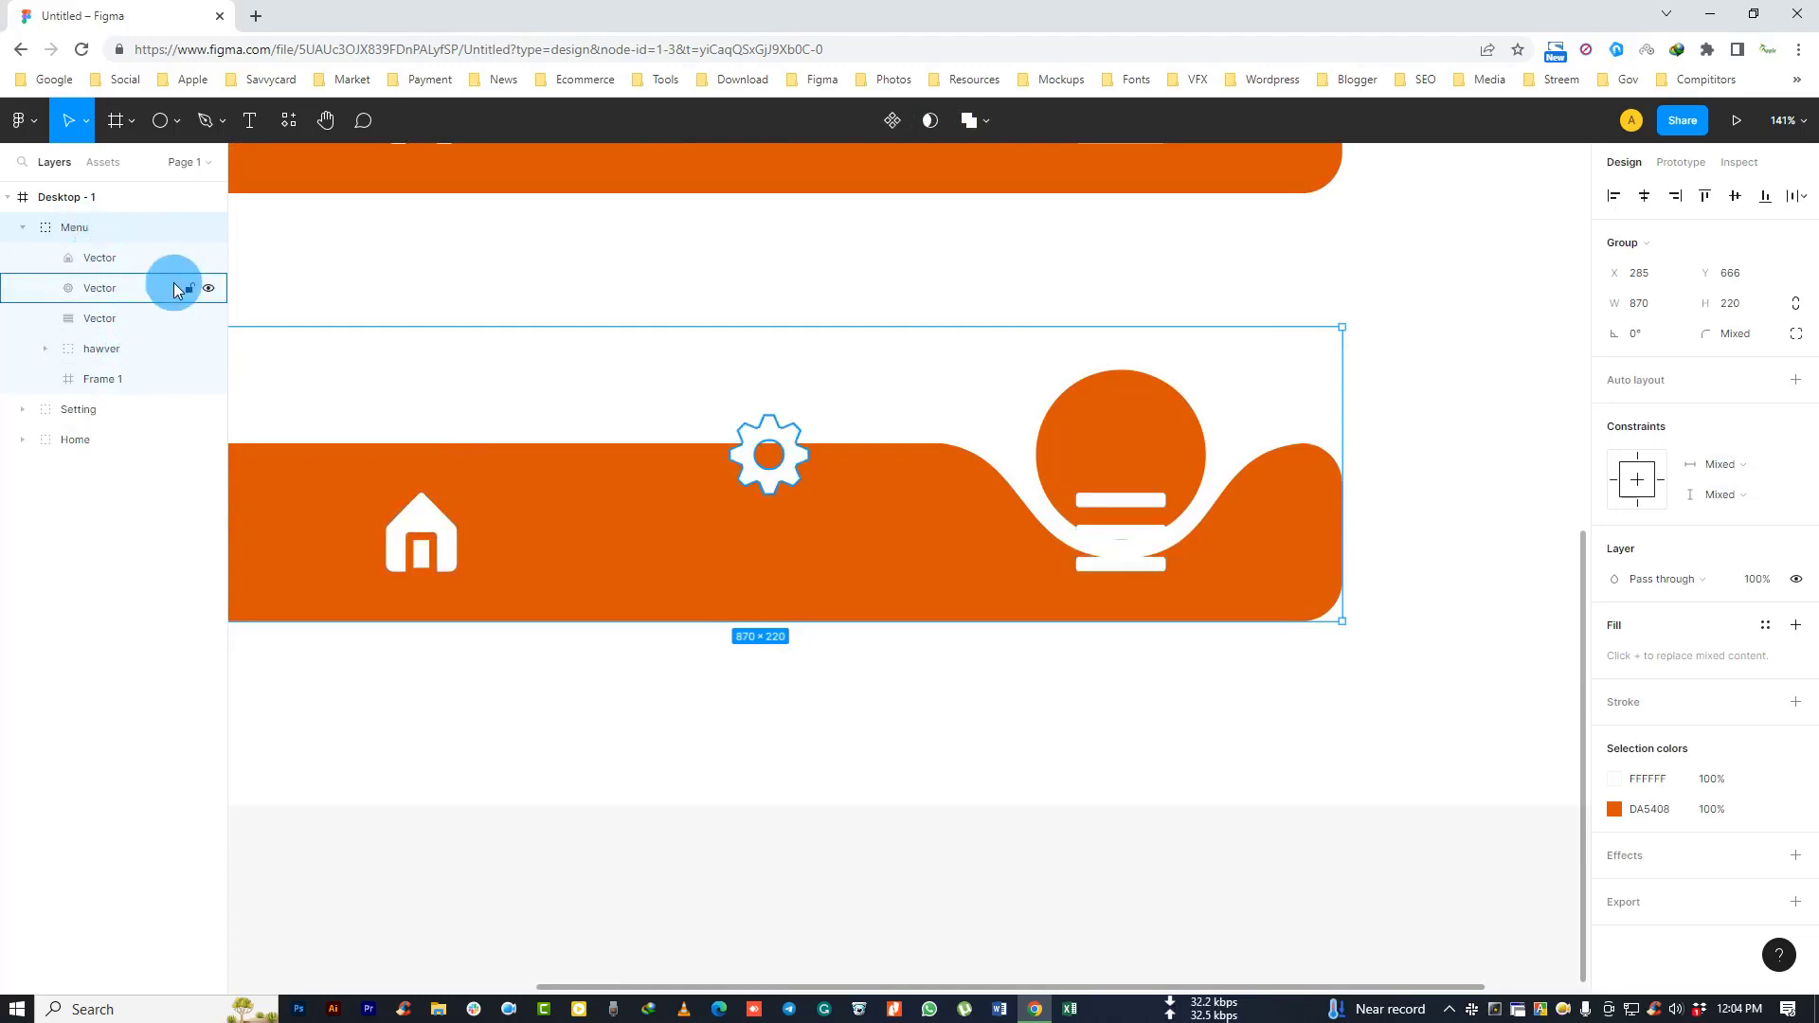
Step: Lower the Menu bar's gear icon down into the orange bar
left_click(210, 260)
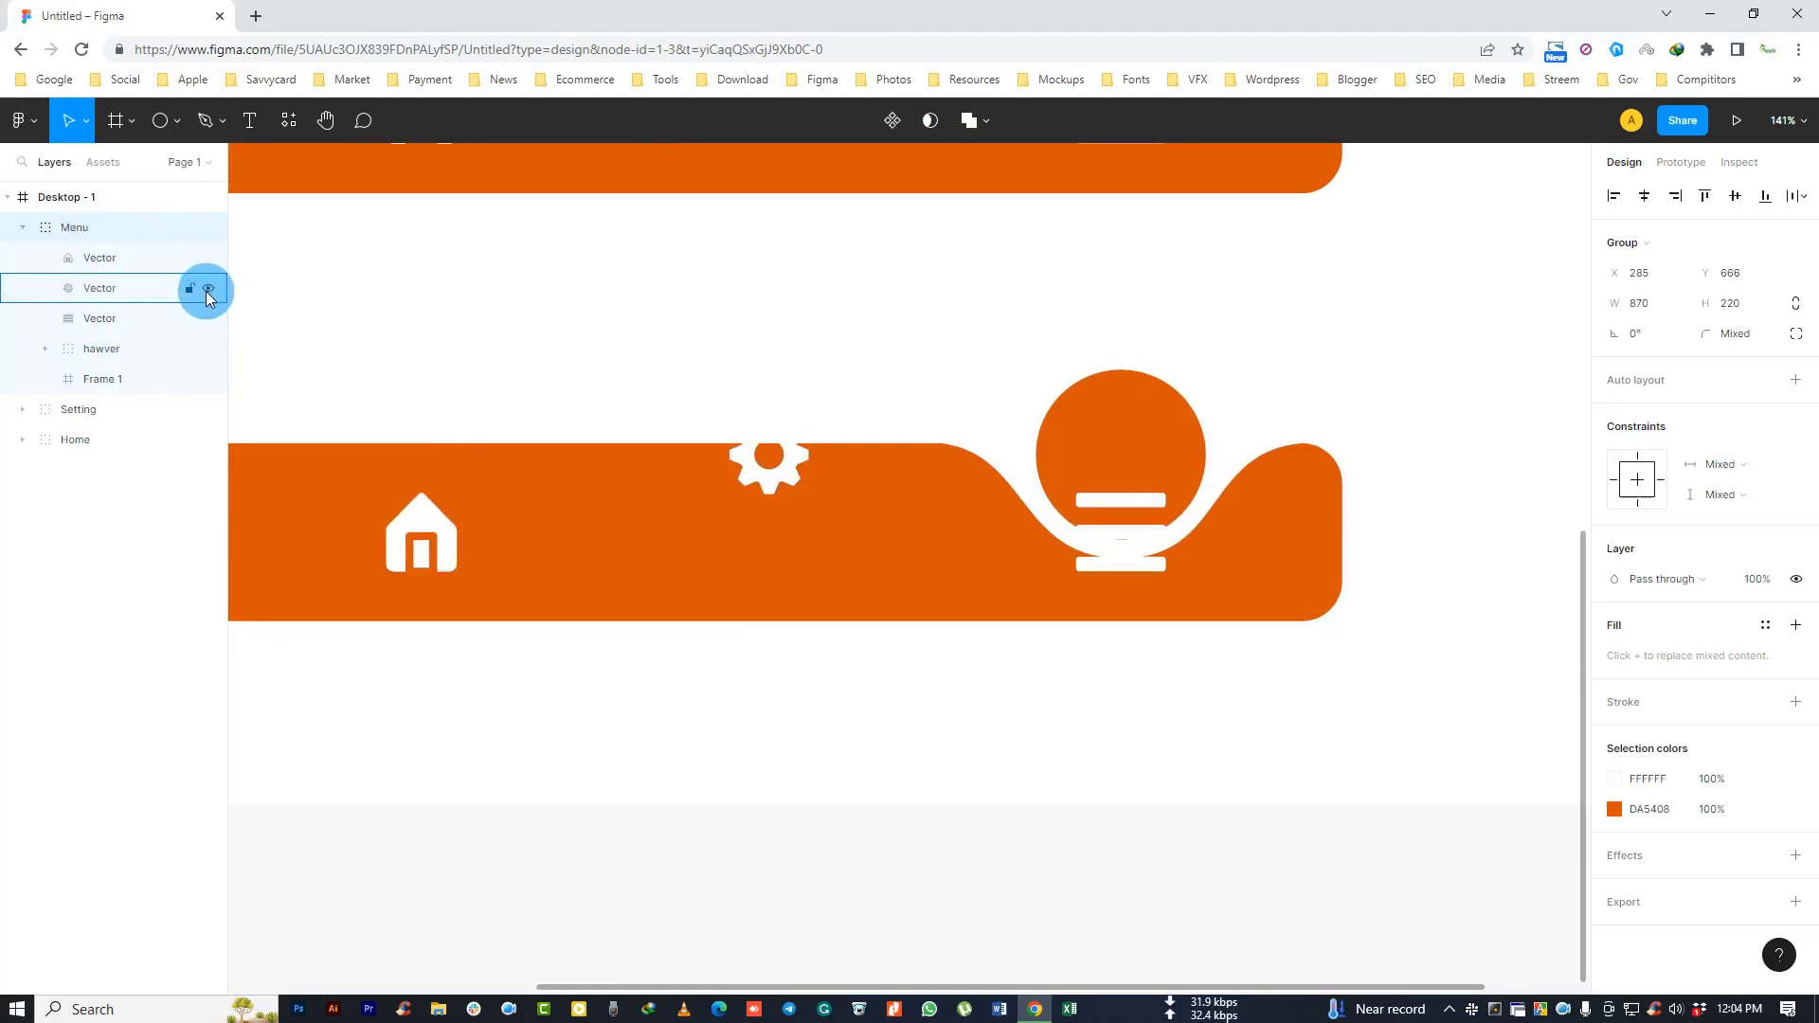
double_click(209, 288)
left_click(194, 294)
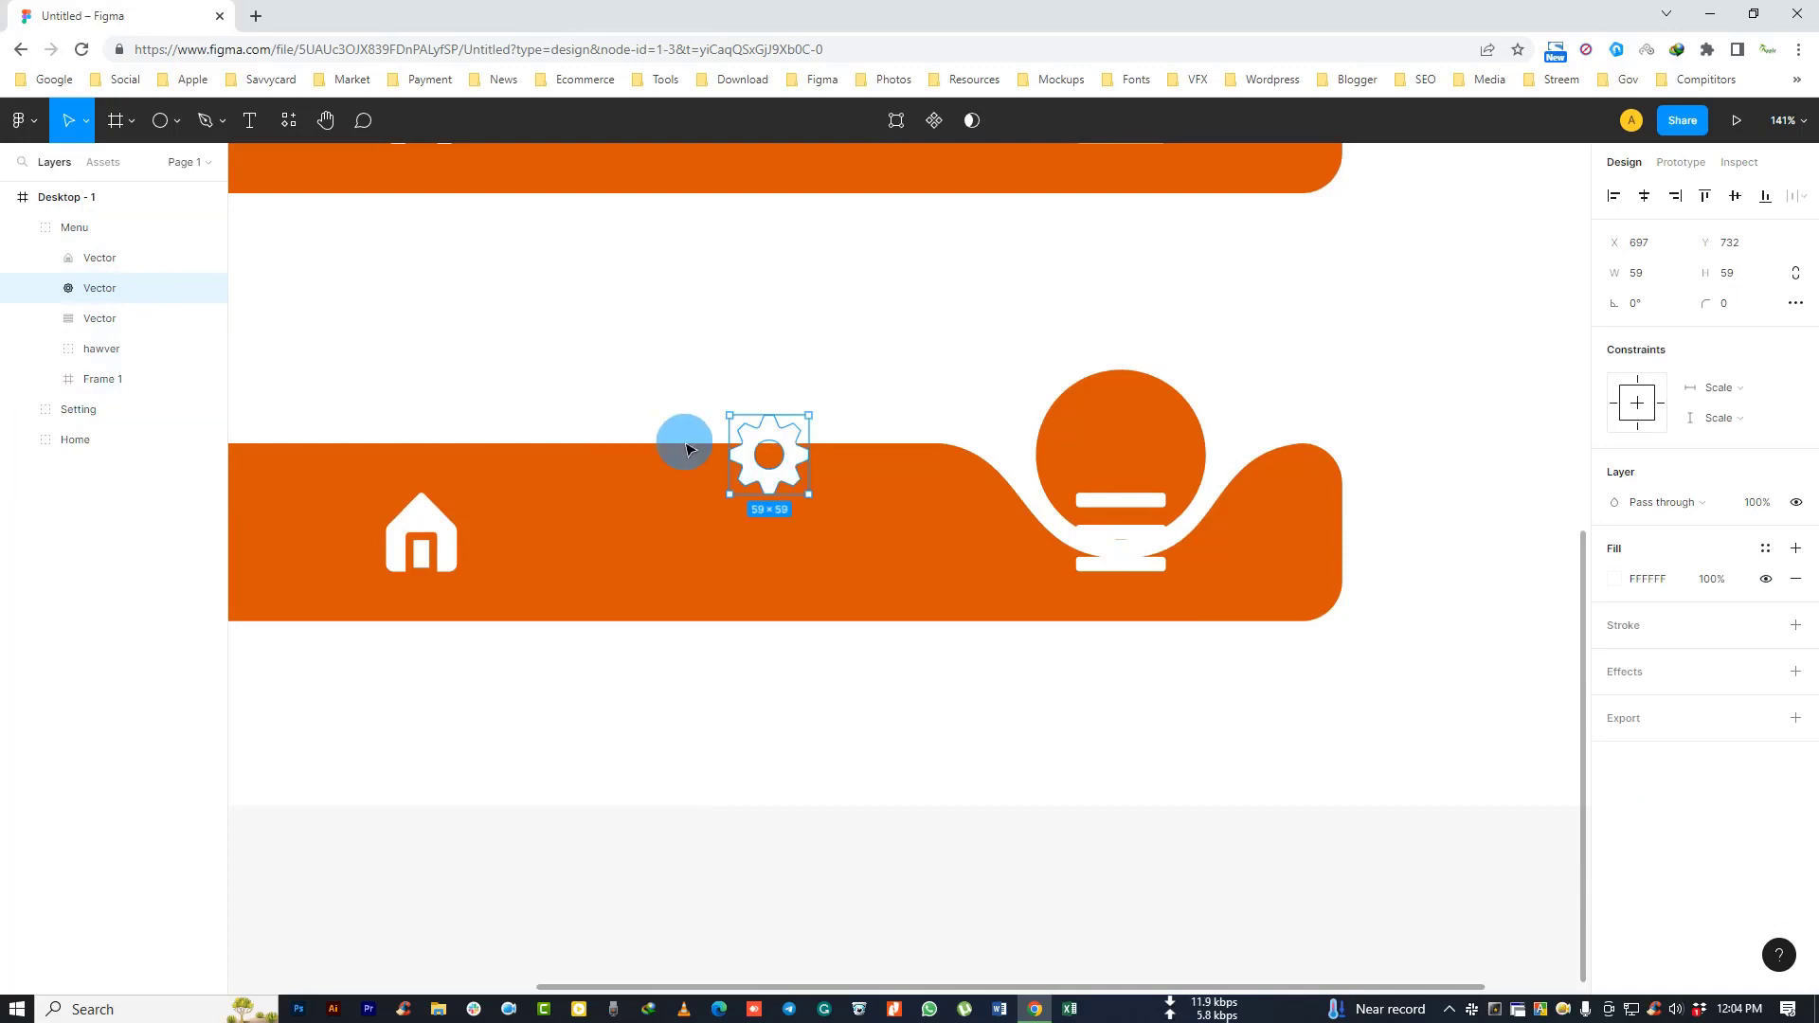
left_click_drag(770, 443, 769, 516)
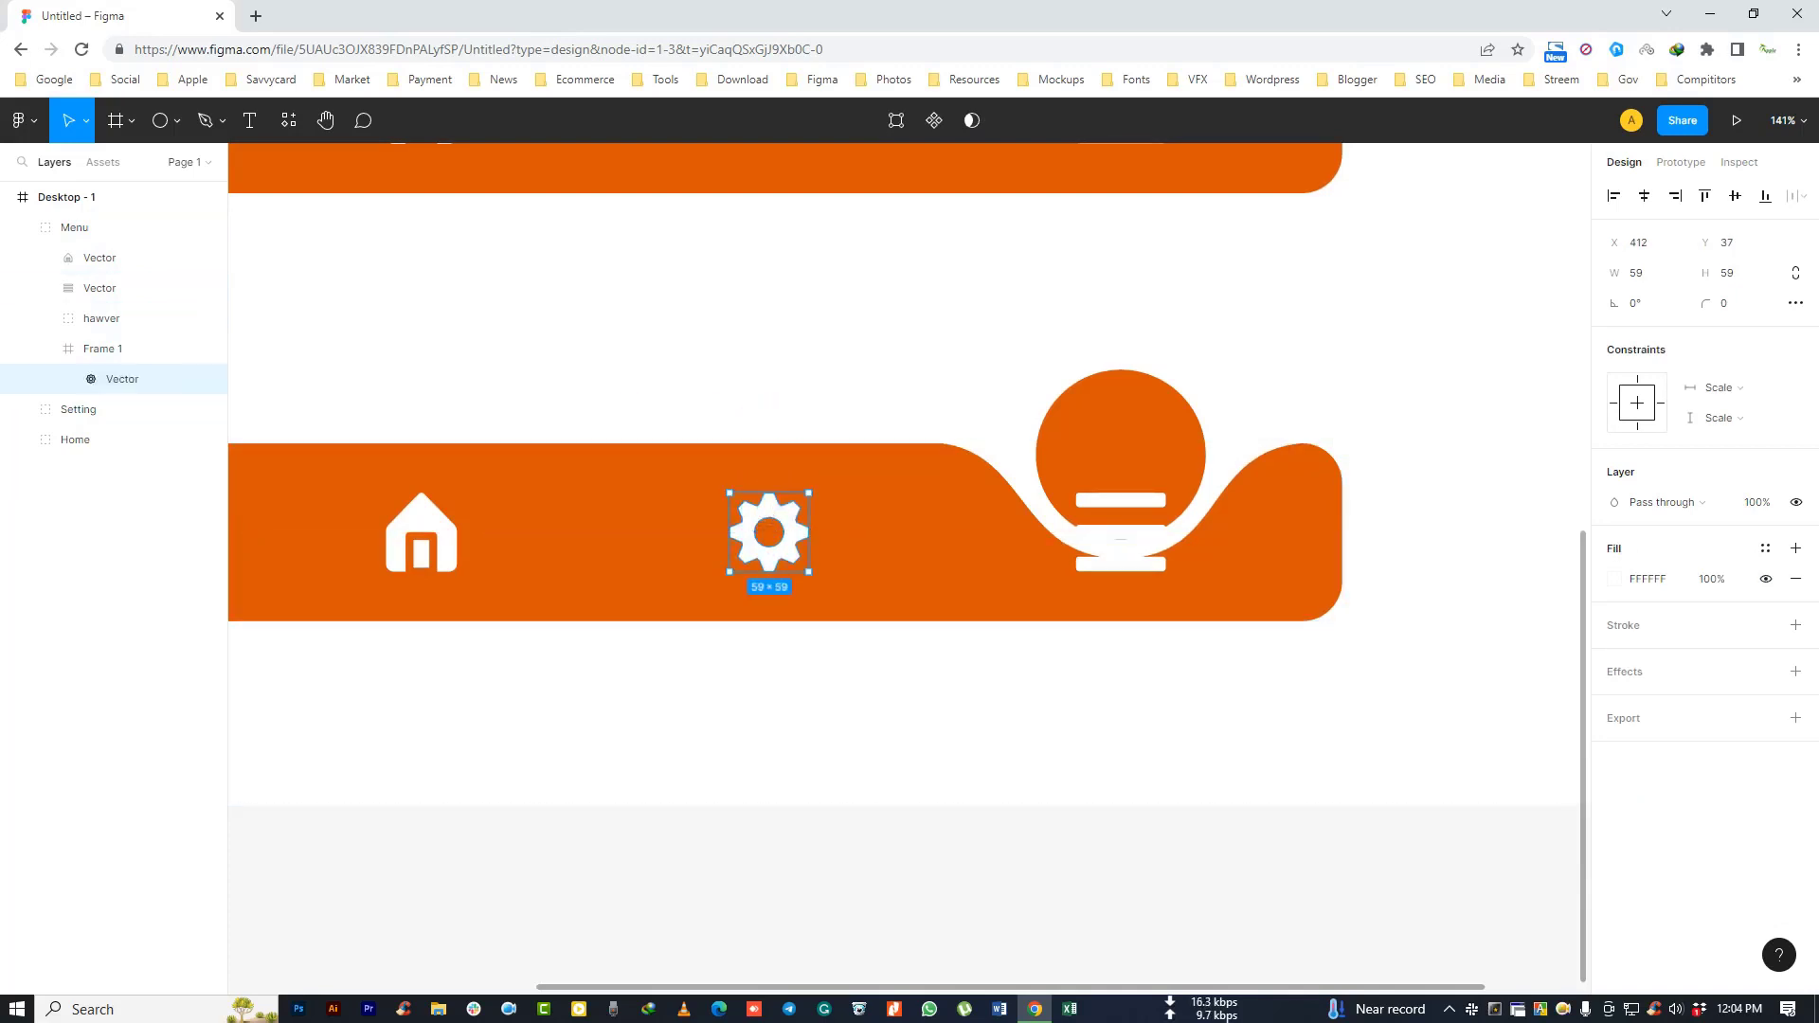
Step: Raise the hamburger icon up into the orange circle
left_click(209, 287)
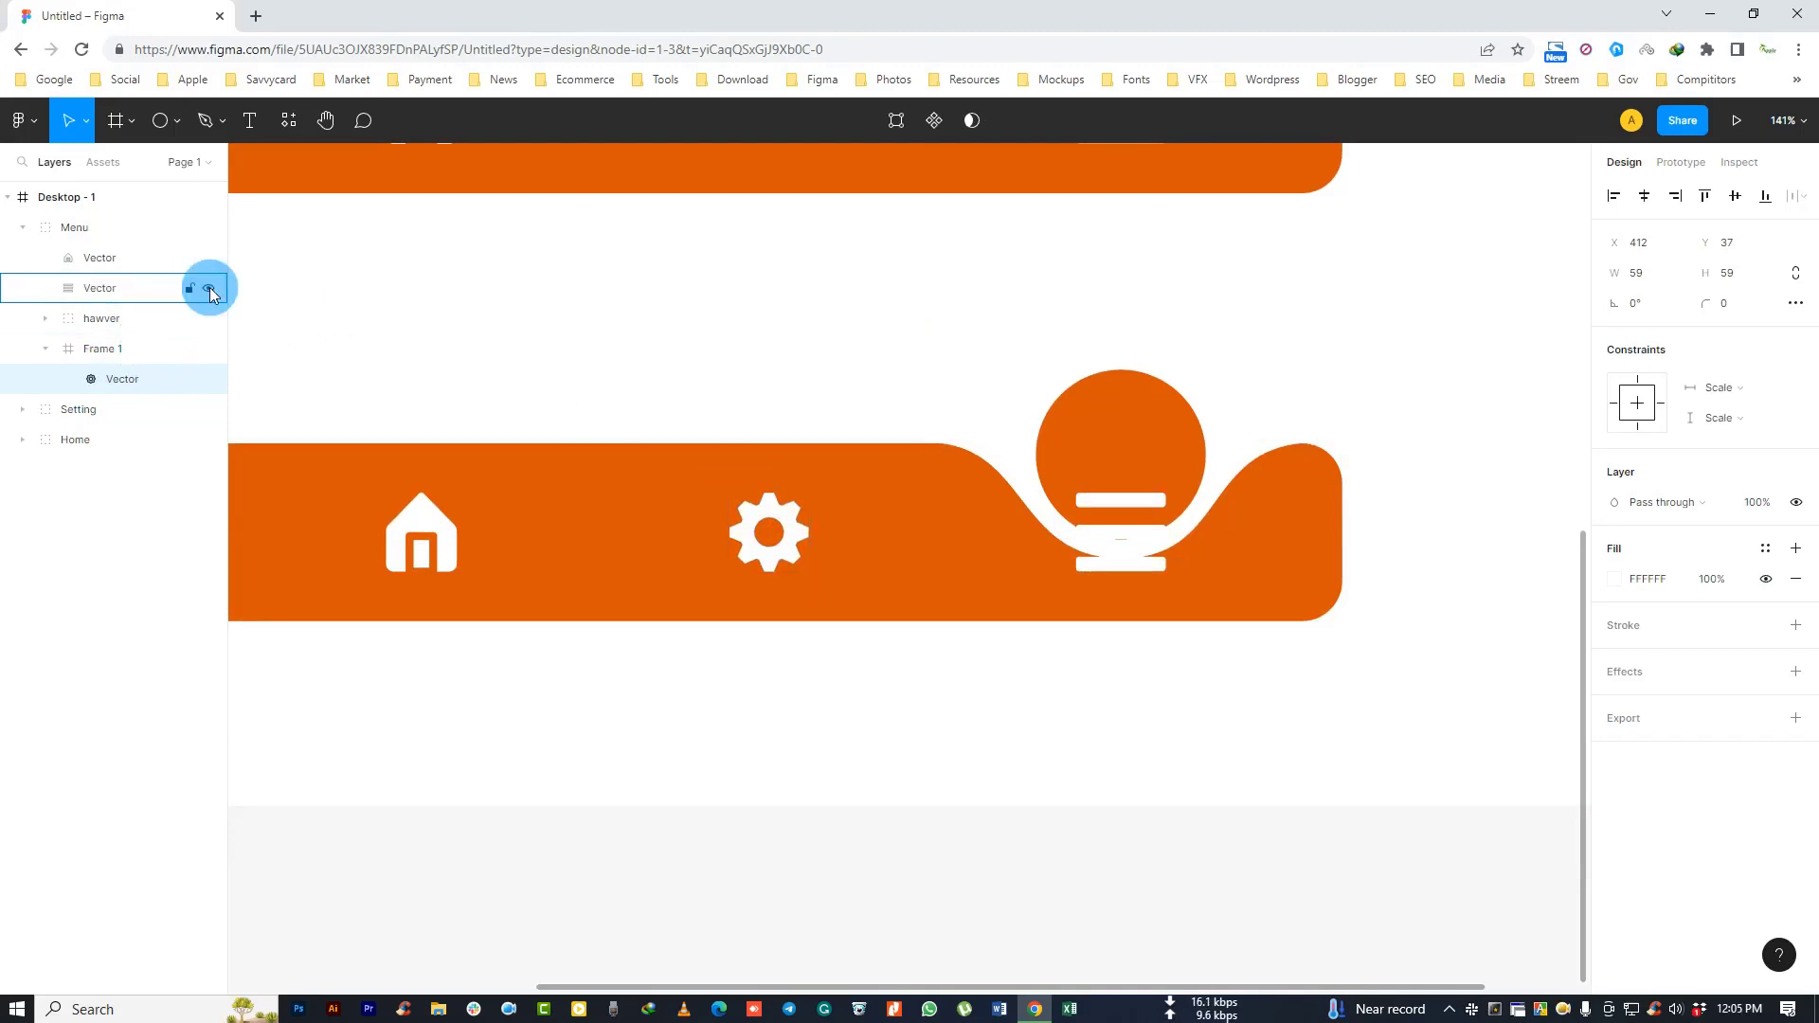
left_click(1120, 501)
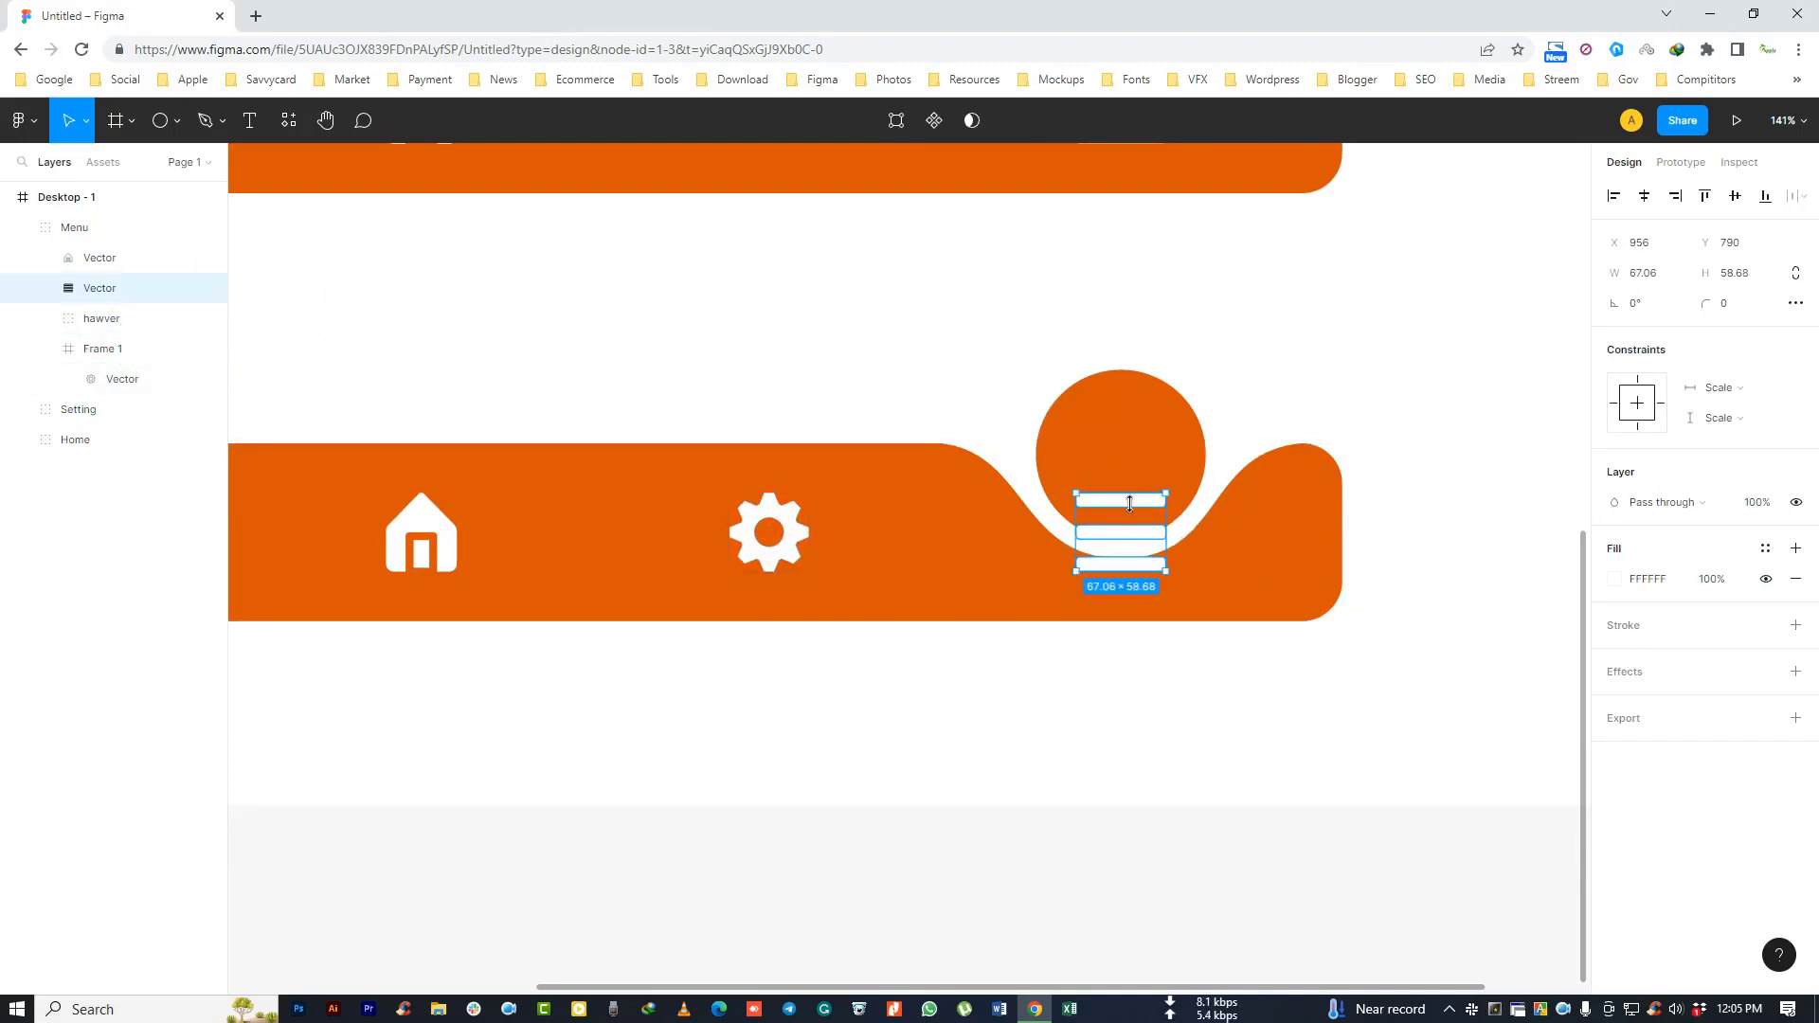
left_click_drag(1127, 511, 1125, 434)
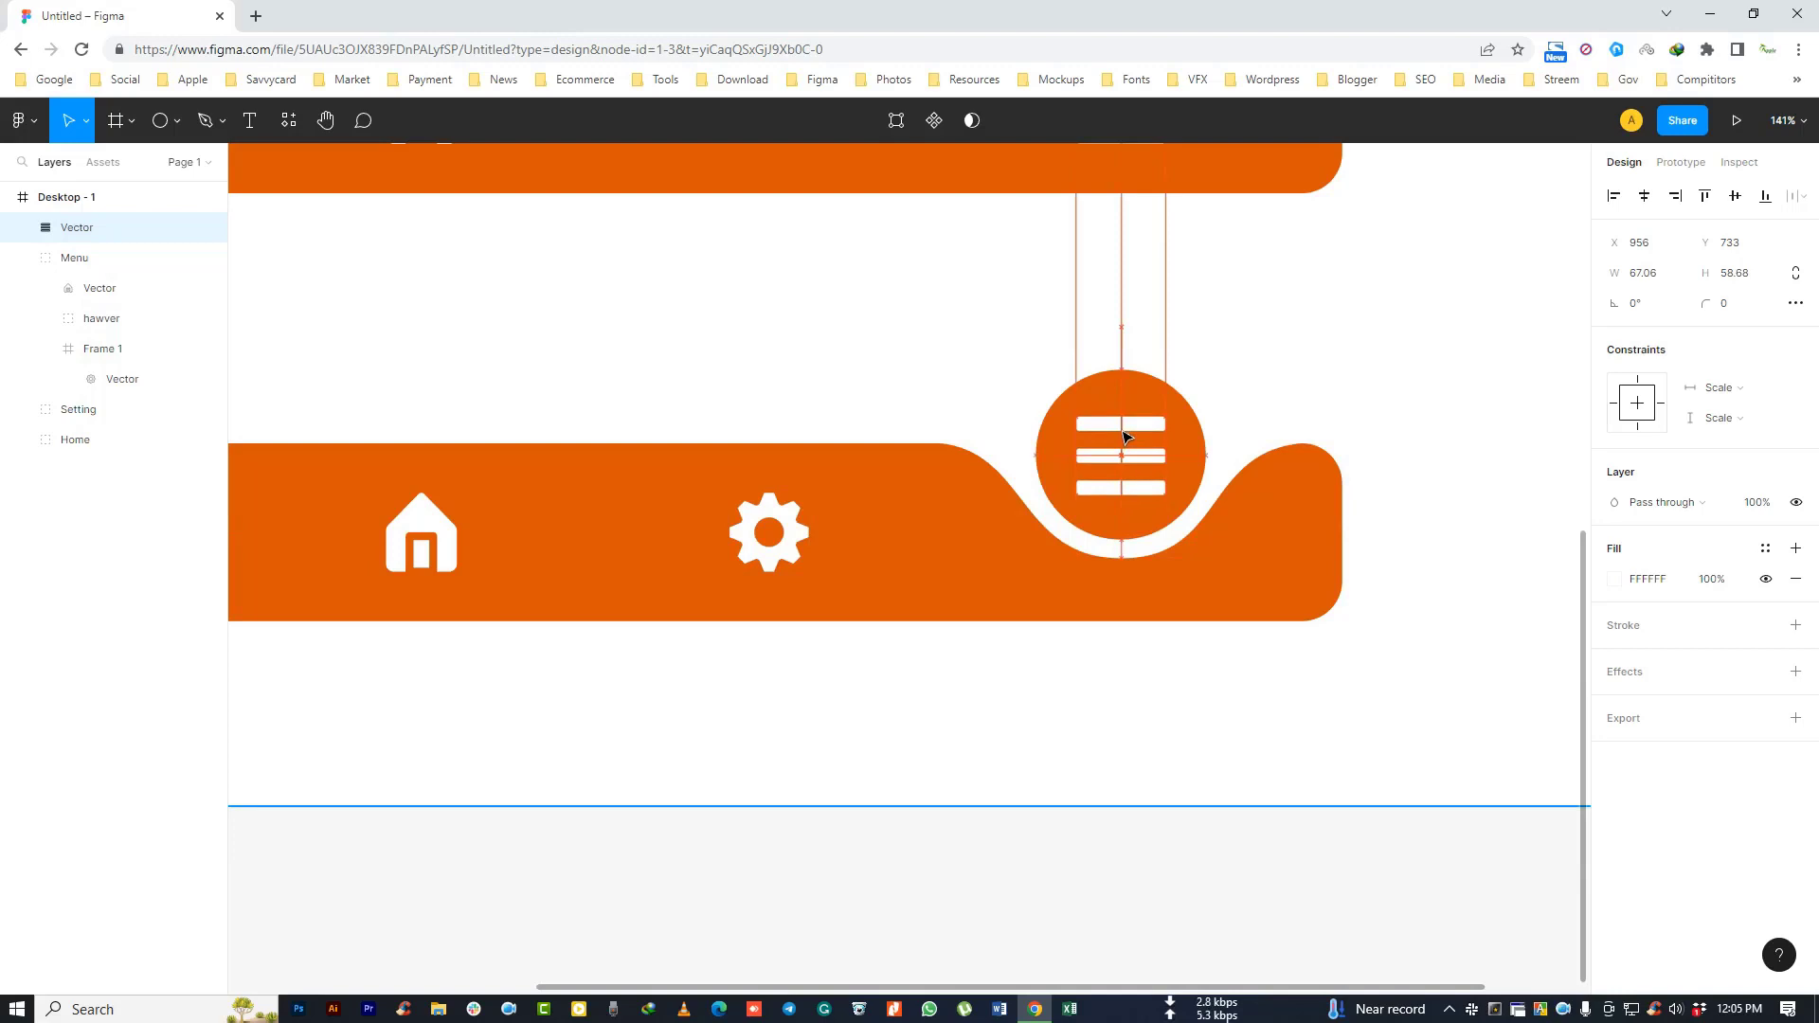
left_click(1428, 389)
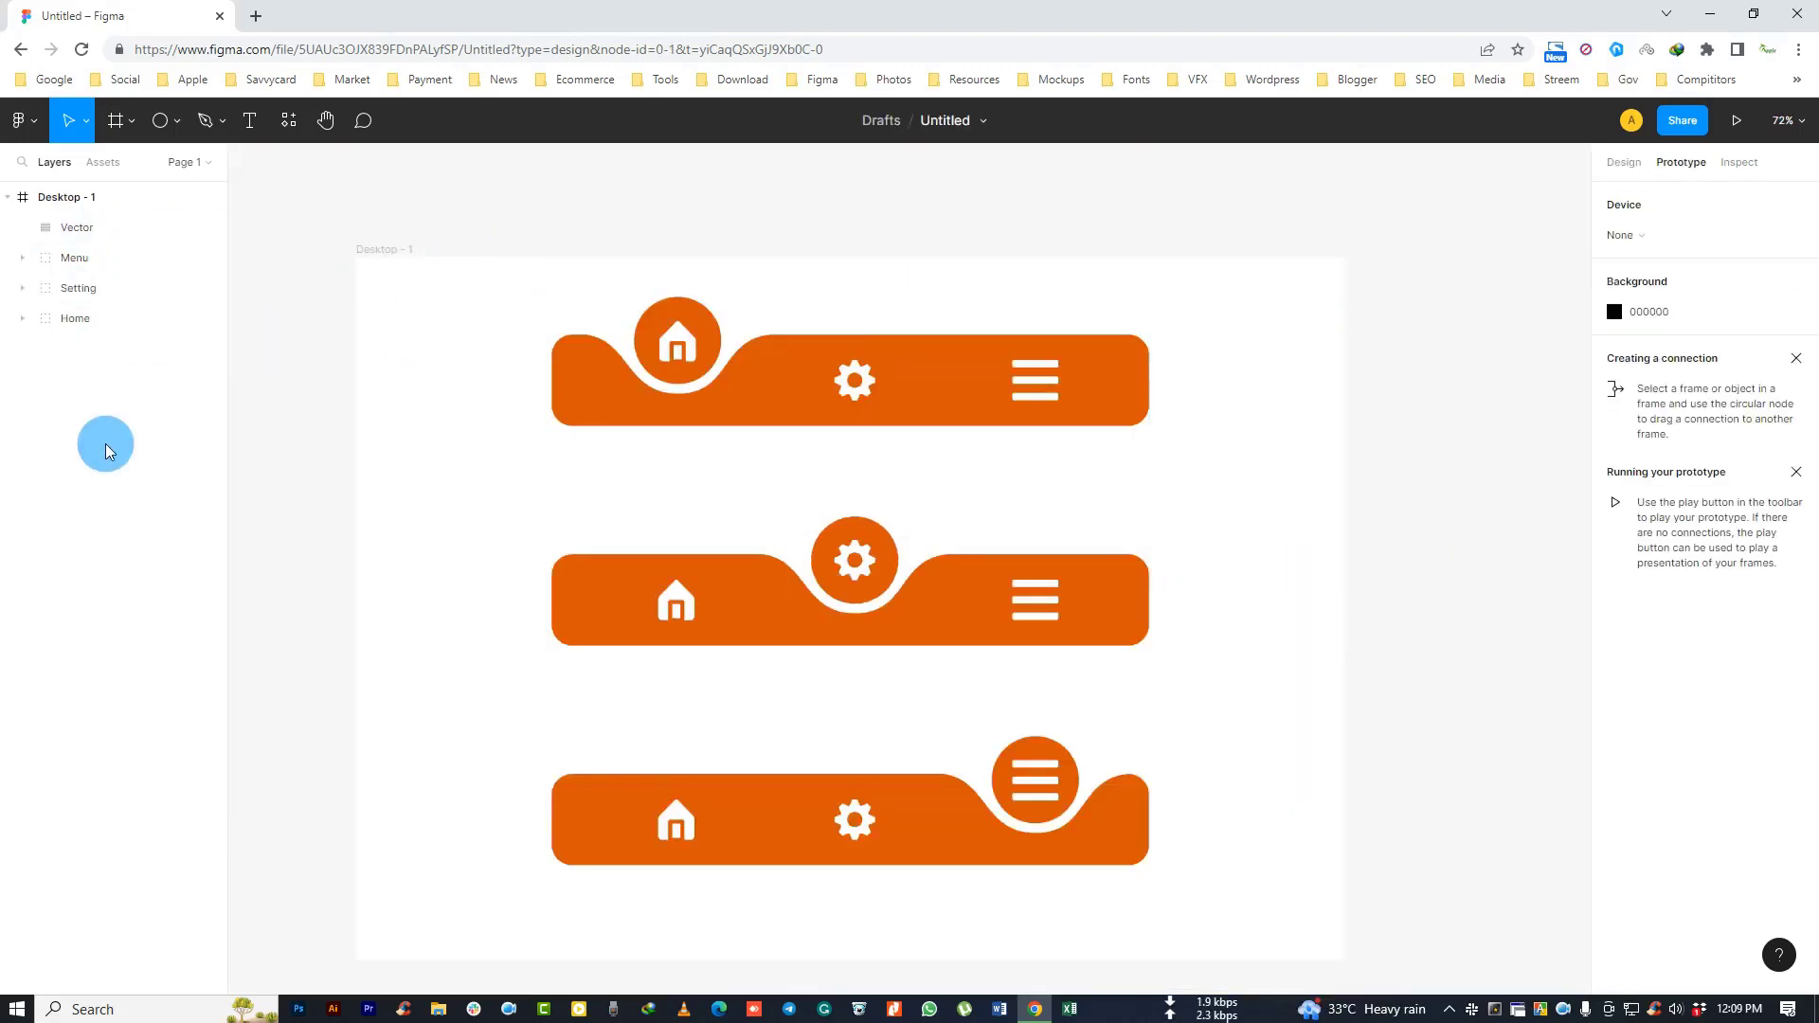
Step: Move the loose hamburger Vector layer into the Menu group and collapse it
left_click(629, 420)
left_click(609, 453)
left_click(744, 390)
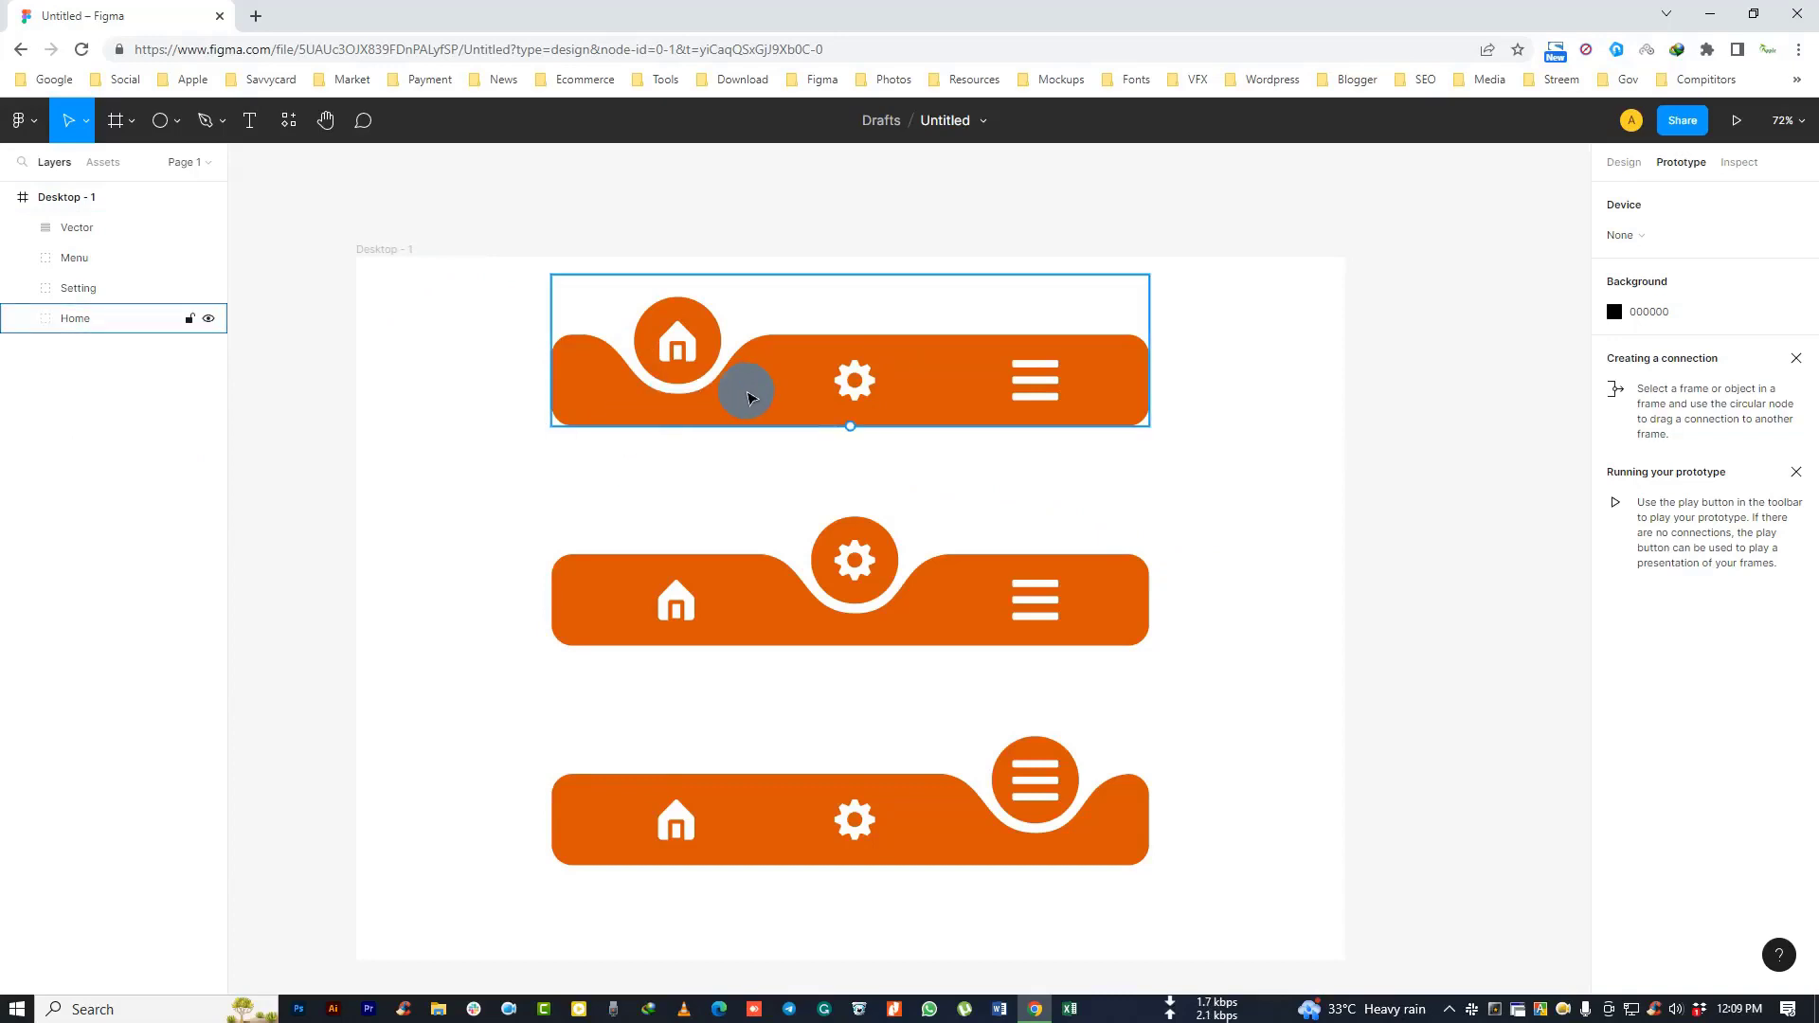
left_click(48, 252)
left_click(72, 232)
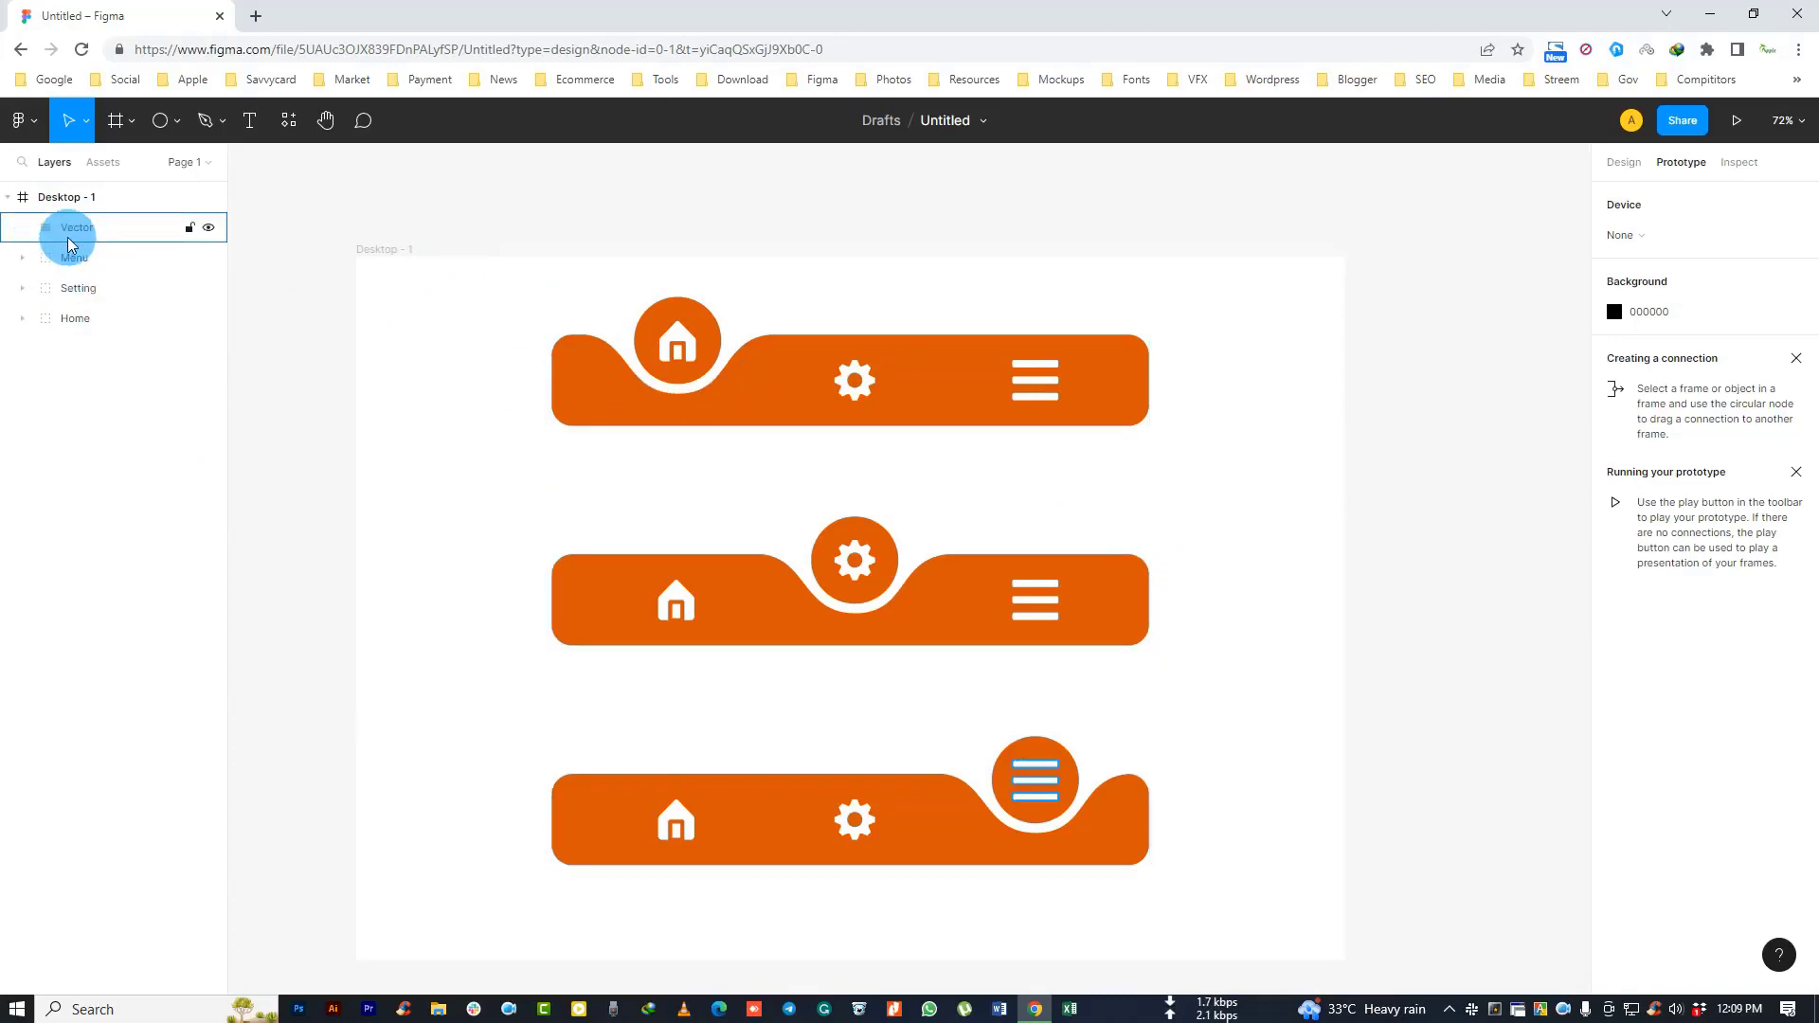
left_click(209, 228)
left_click(209, 227)
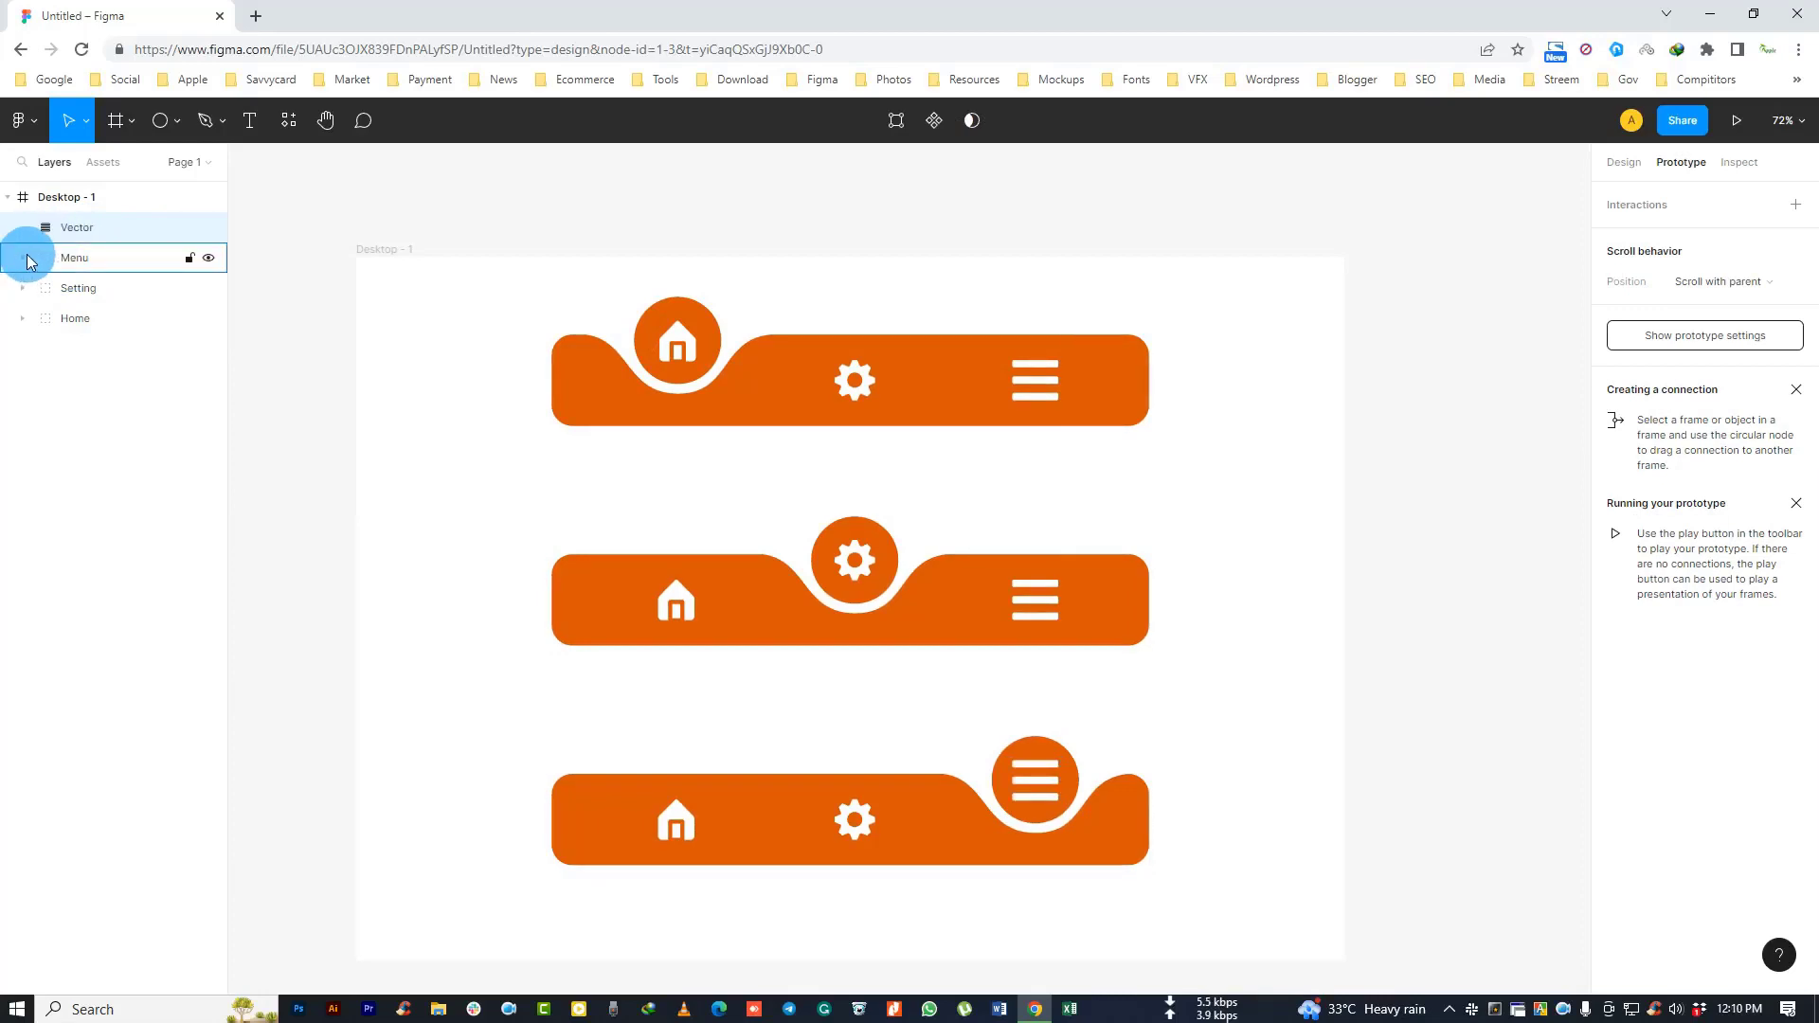
left_click(23, 258)
left_click_drag(90, 265, 87, 263)
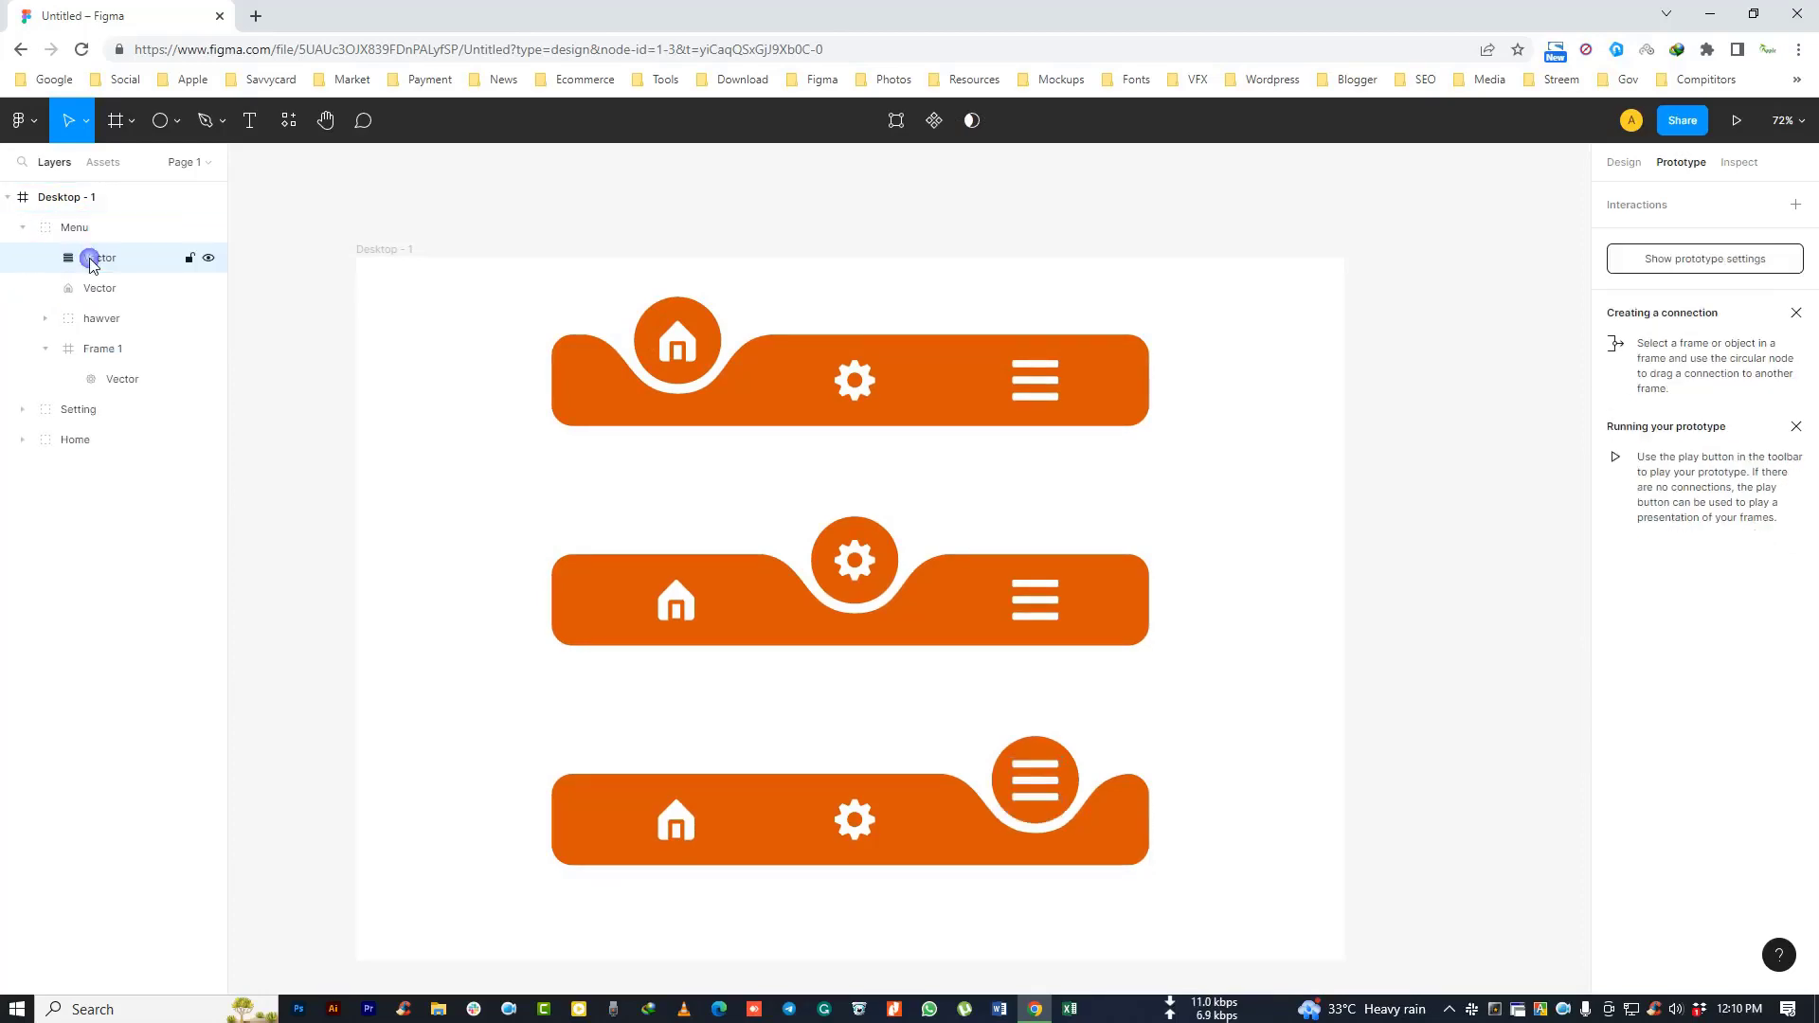
left_click(22, 228)
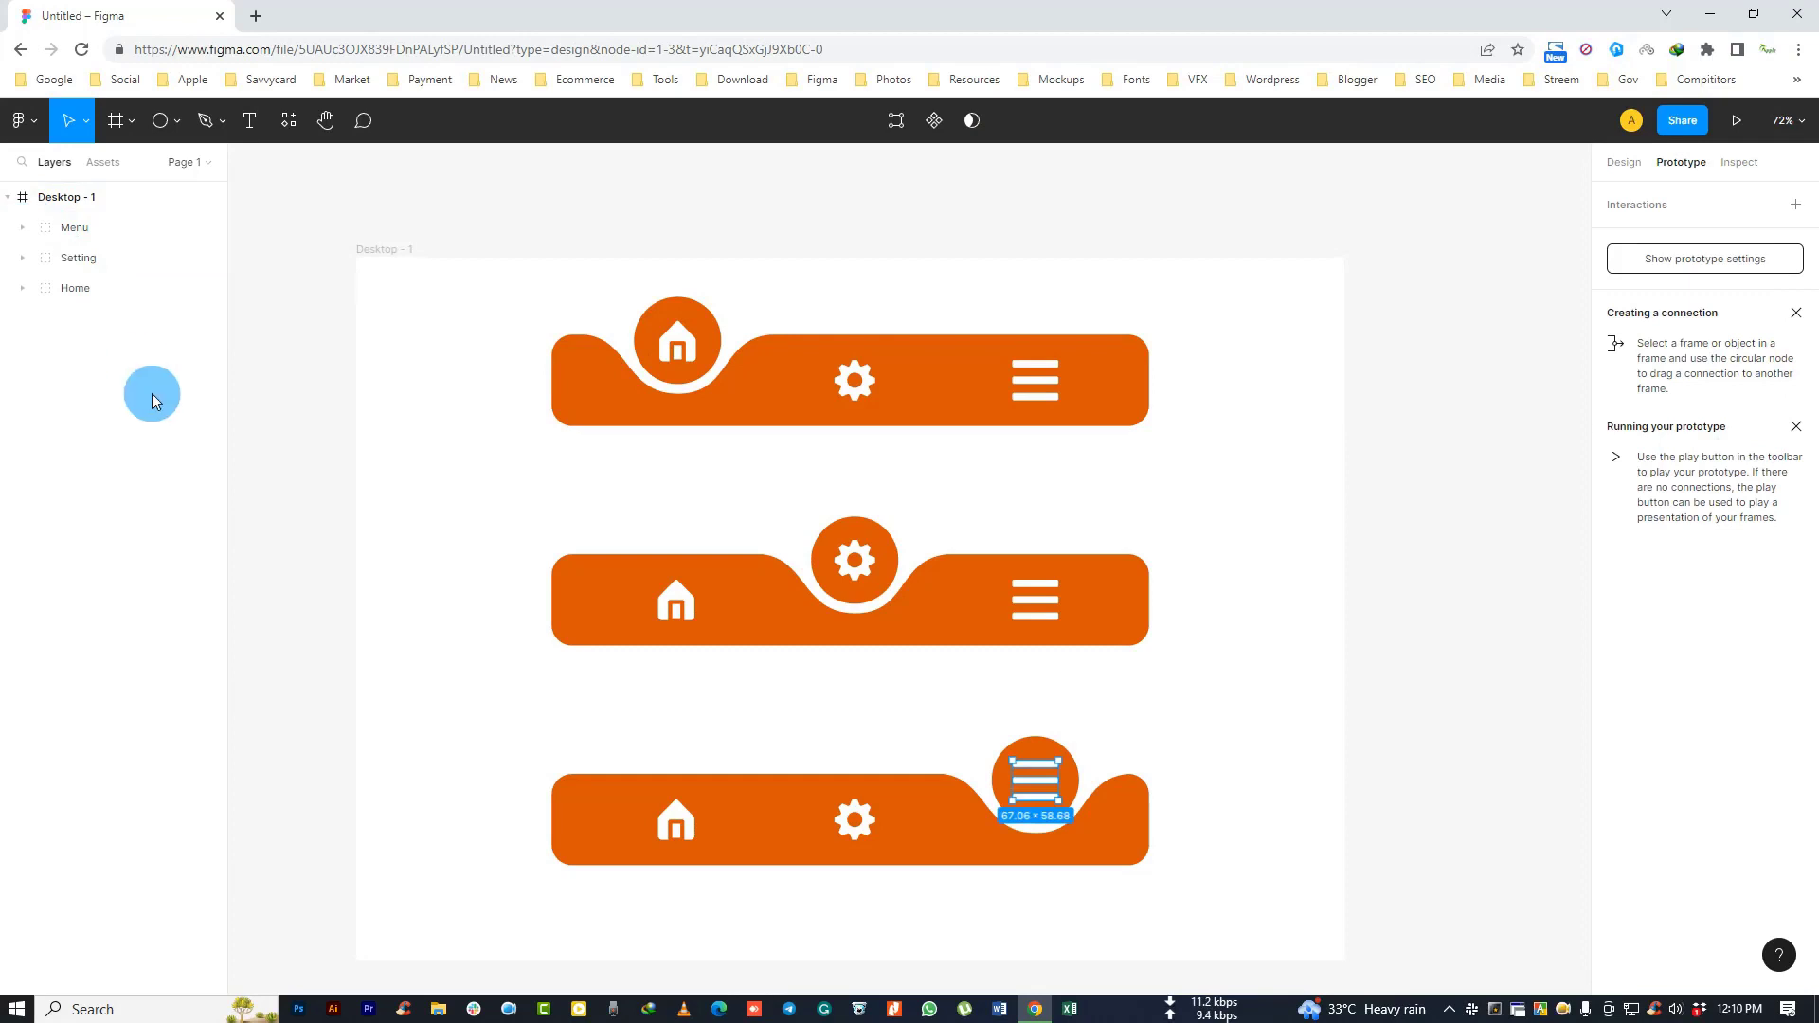
left_click(1196, 683)
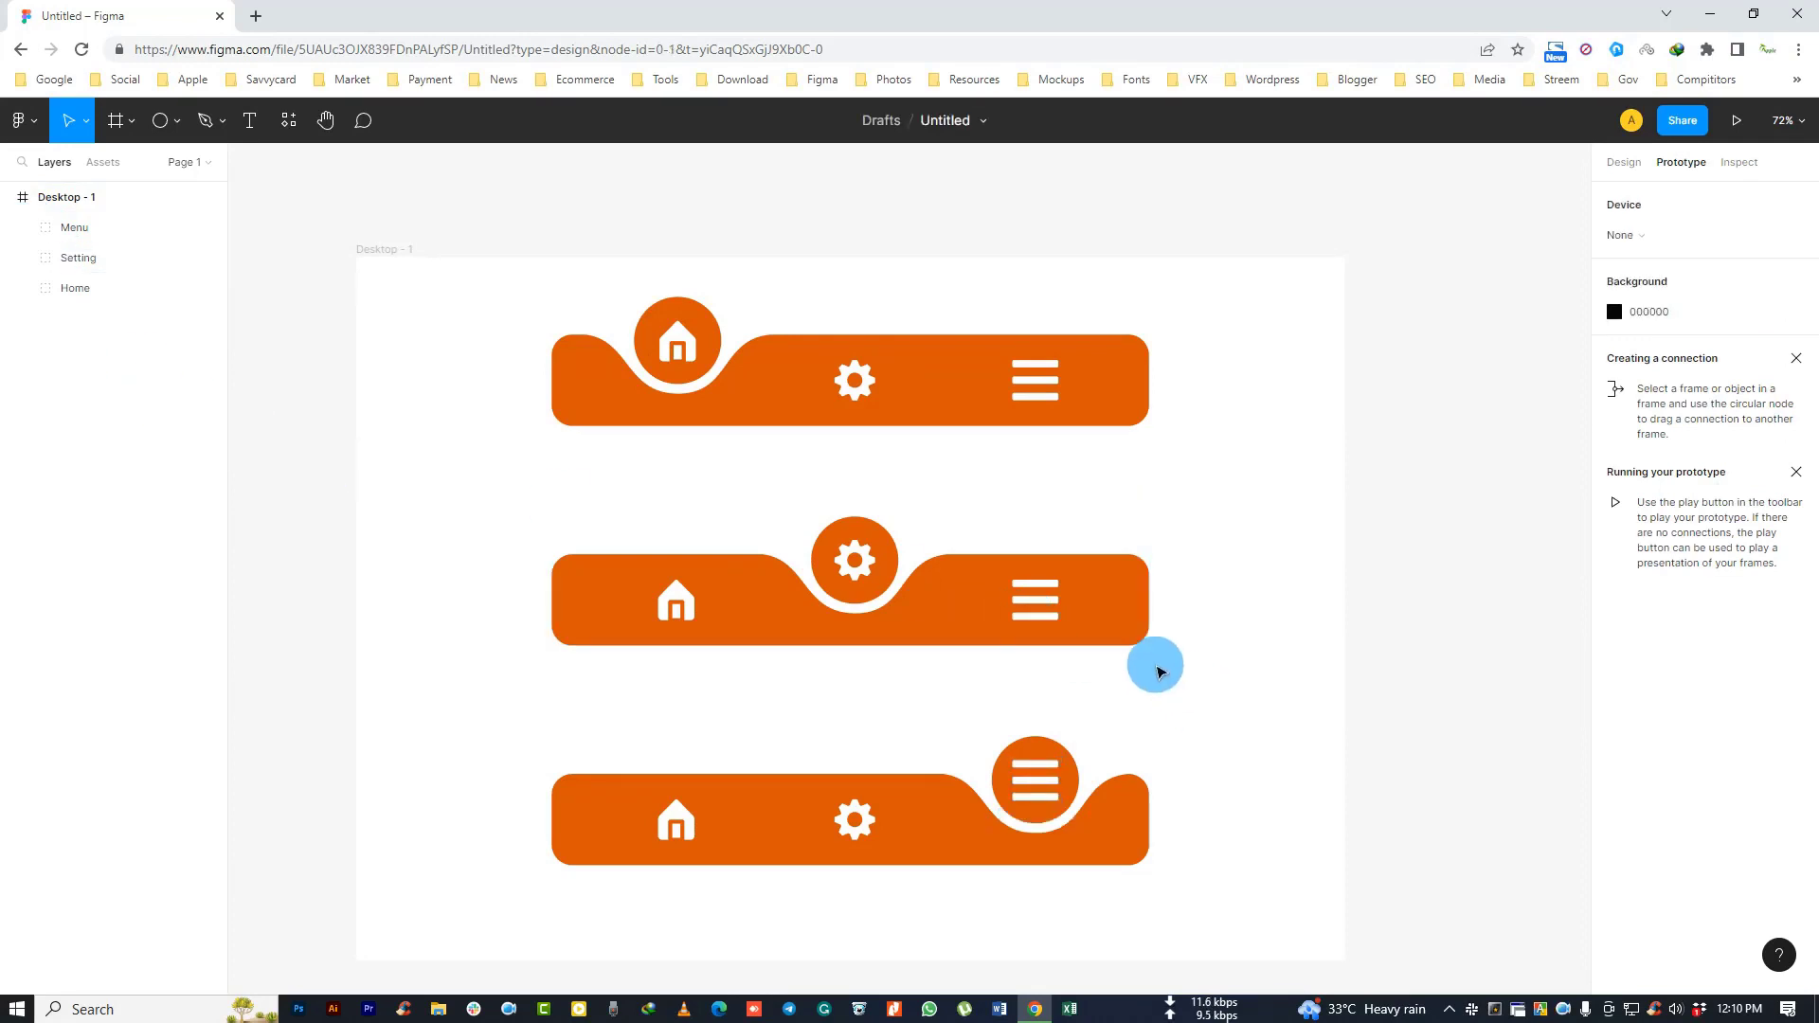
Step: Switch the properties panel from Design back to Prototype mode
scroll(1188, 701, "up", 1)
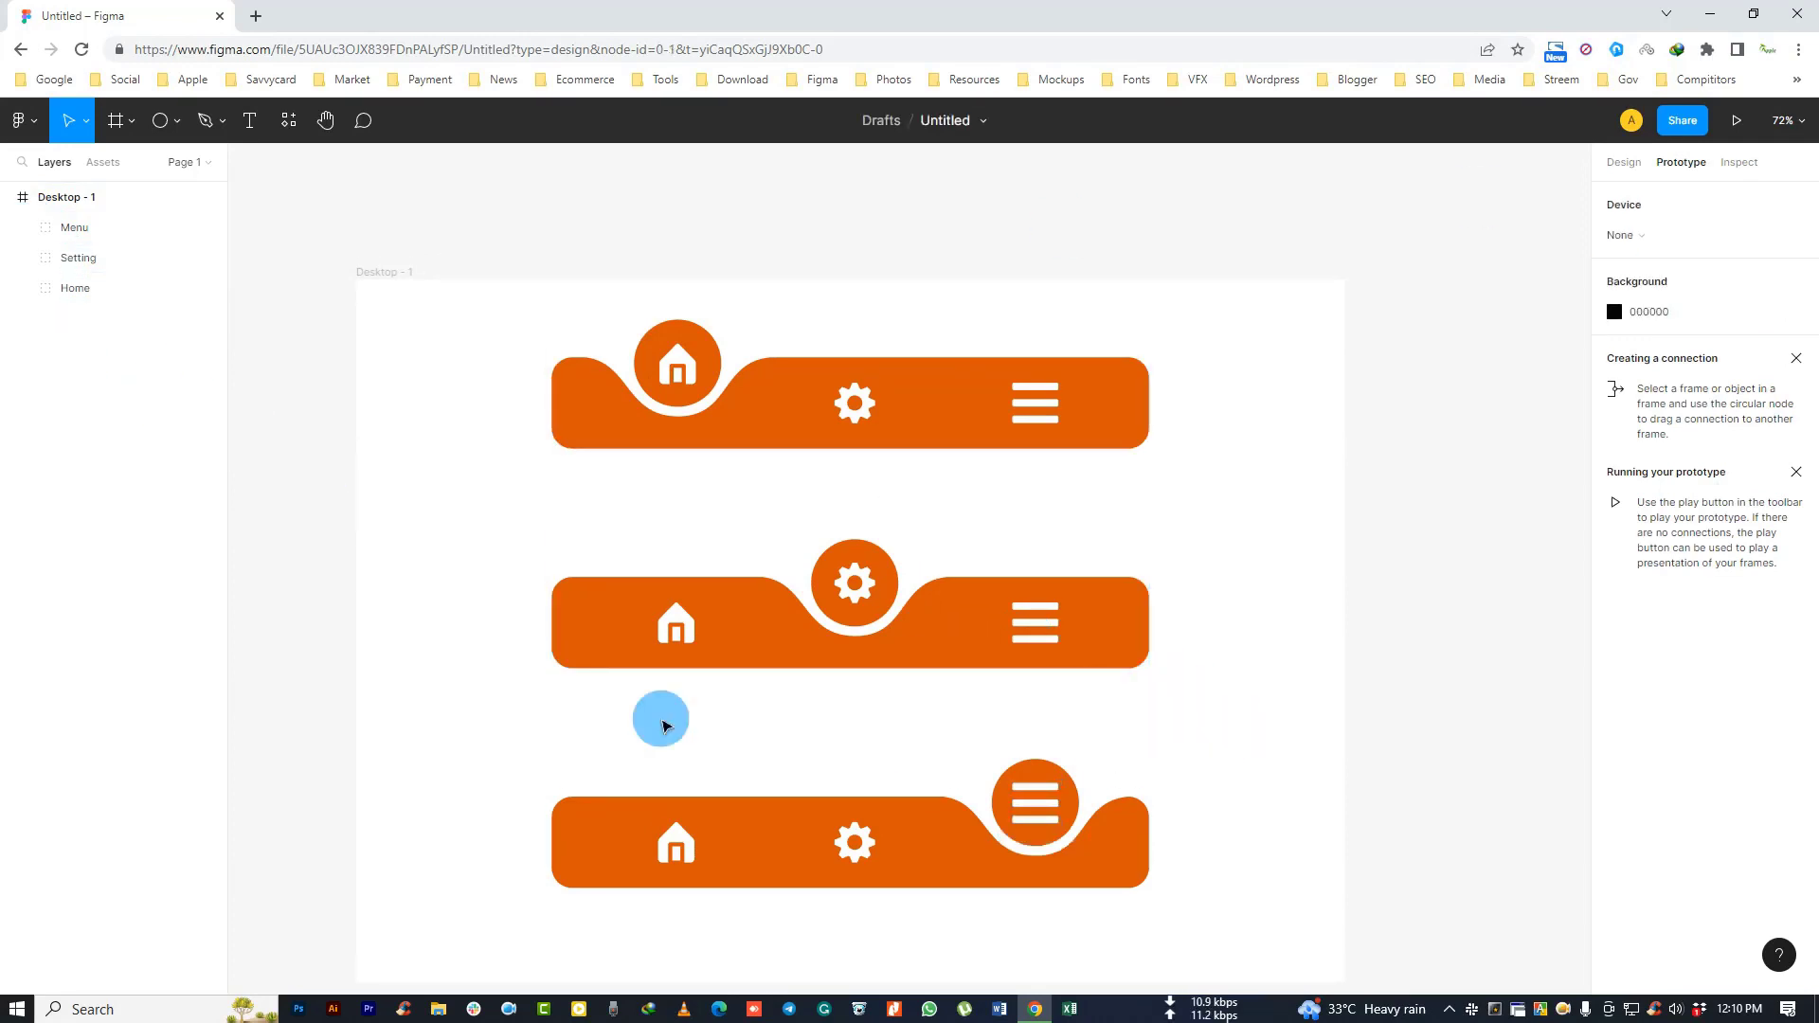
left_click(981, 644)
left_click(1256, 381)
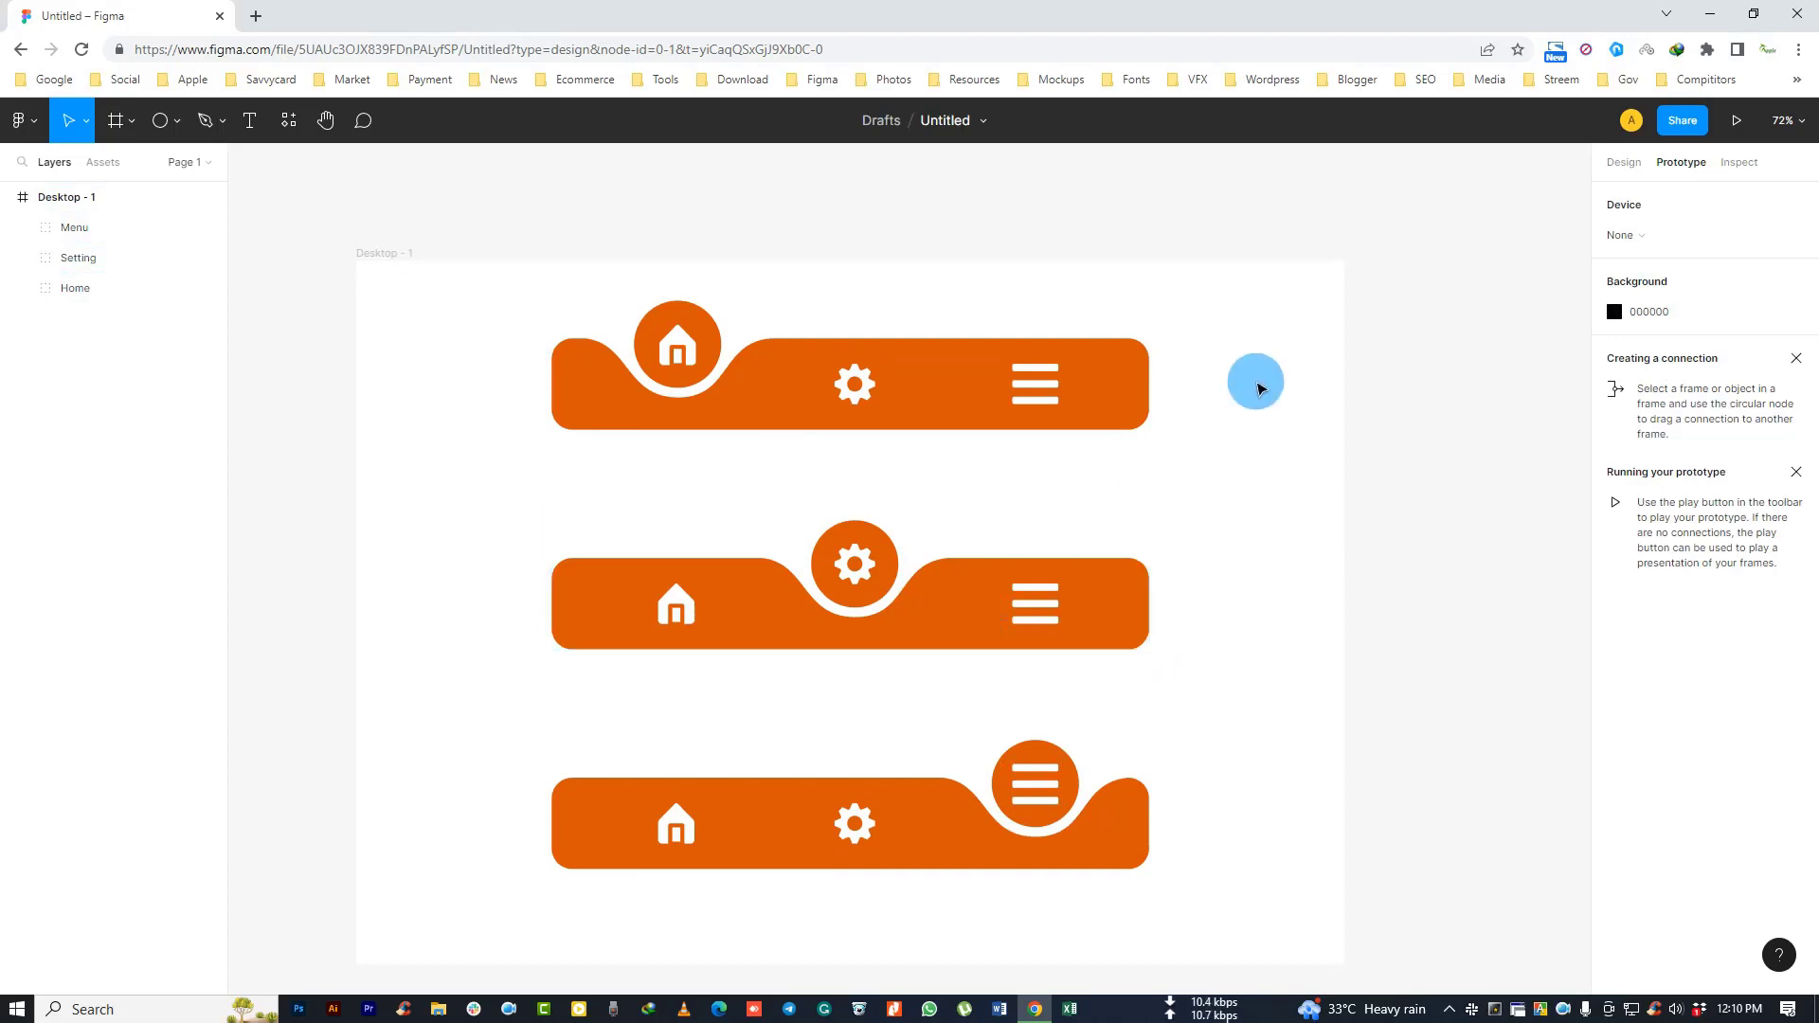
left_click(1638, 167)
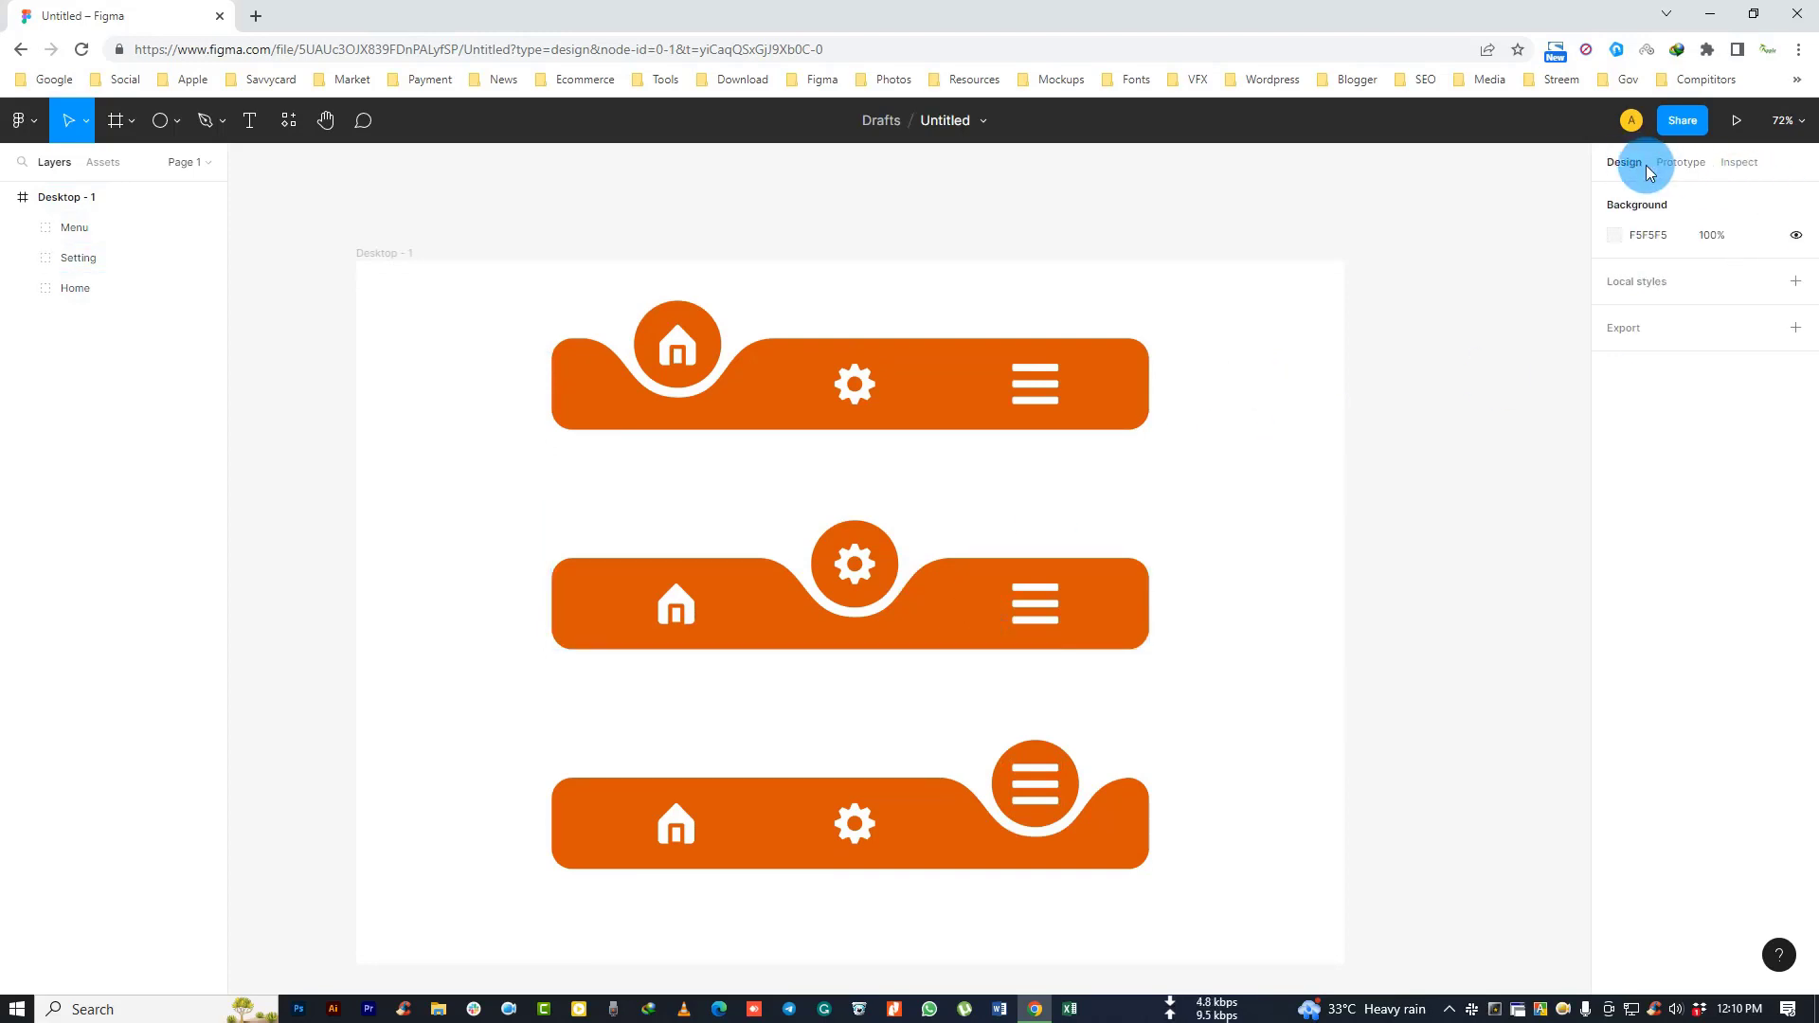
left_click(1682, 164)
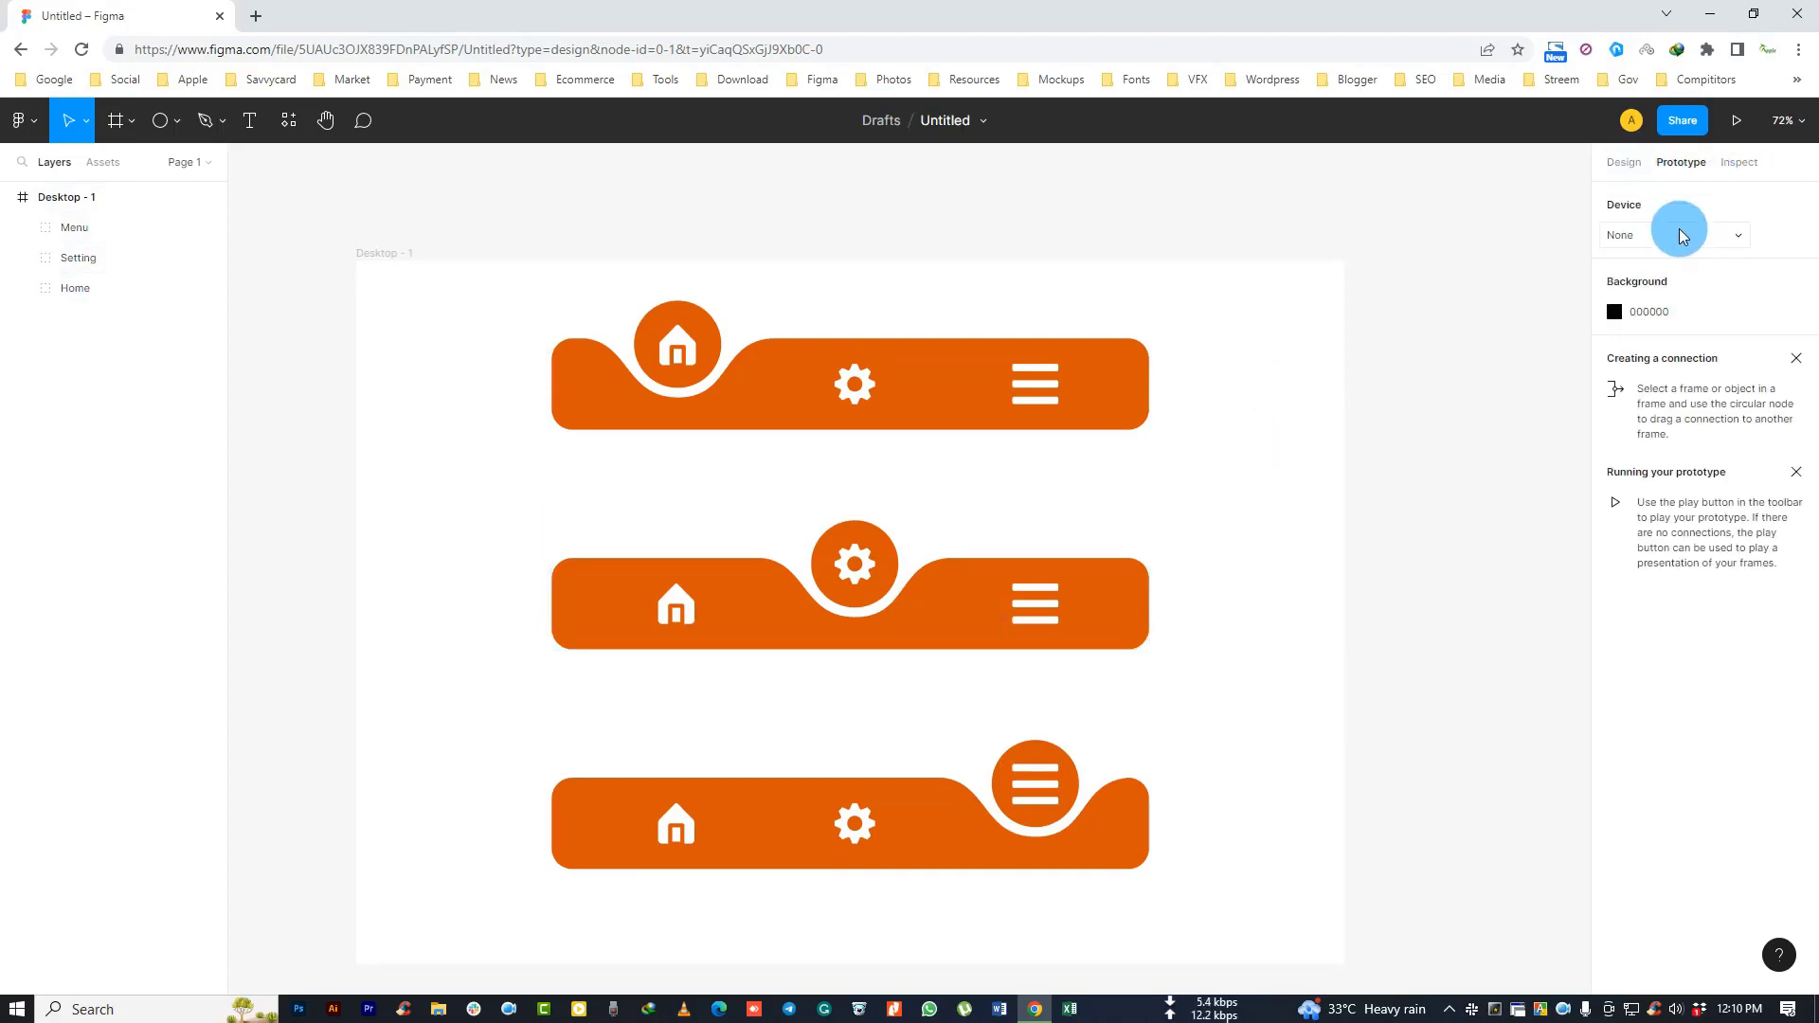
Step: Marquee-select the Home, Setting and Menu bars together on the canvas
left_click(774, 379)
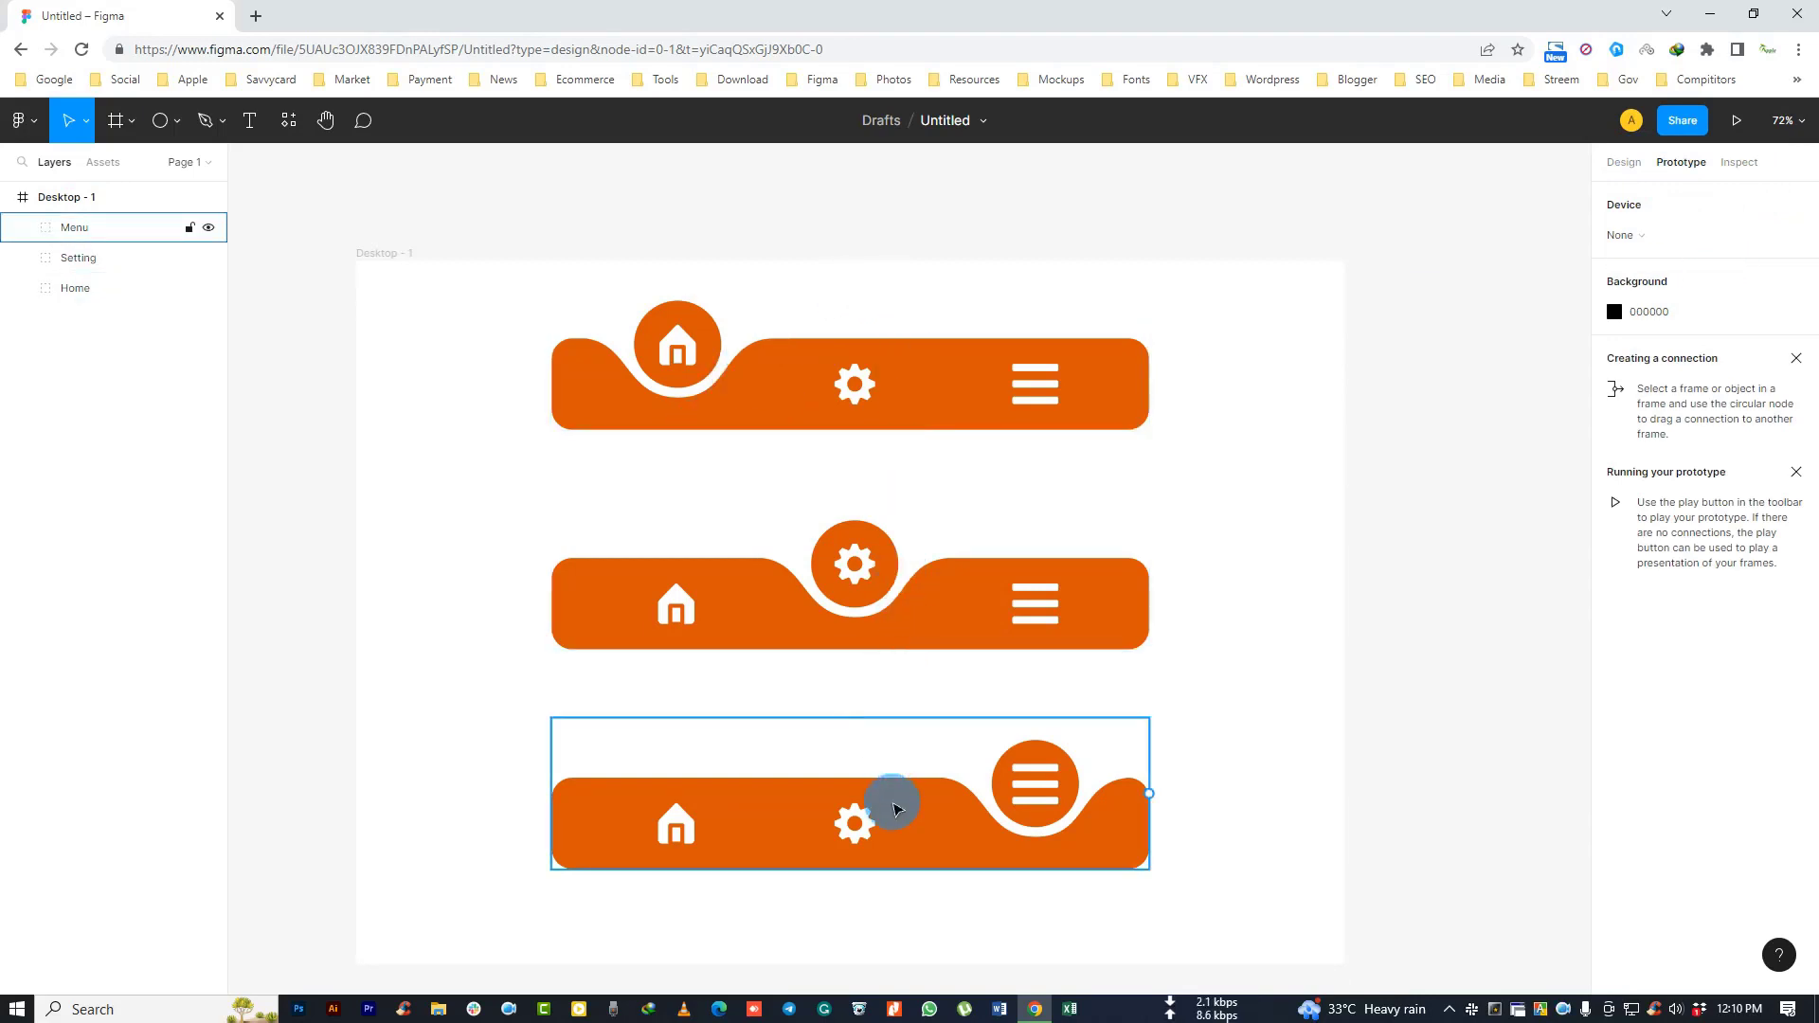
left_click(824, 481)
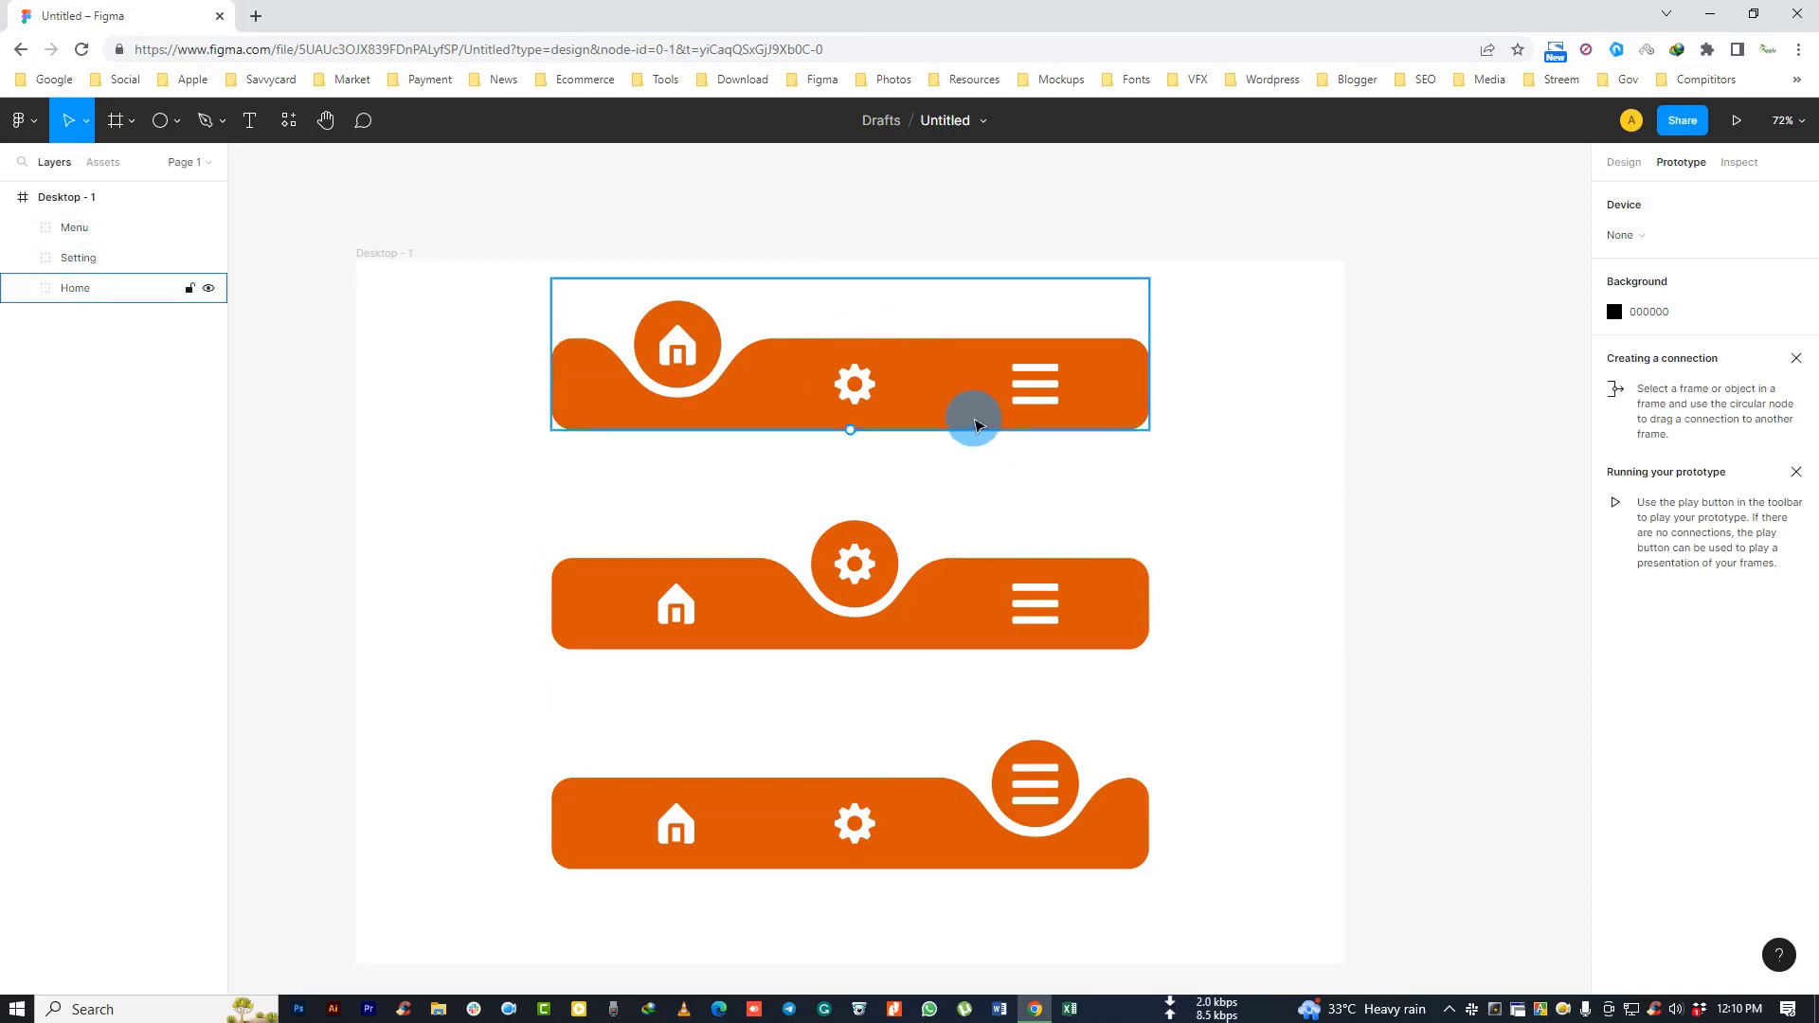
left_click(1136, 835)
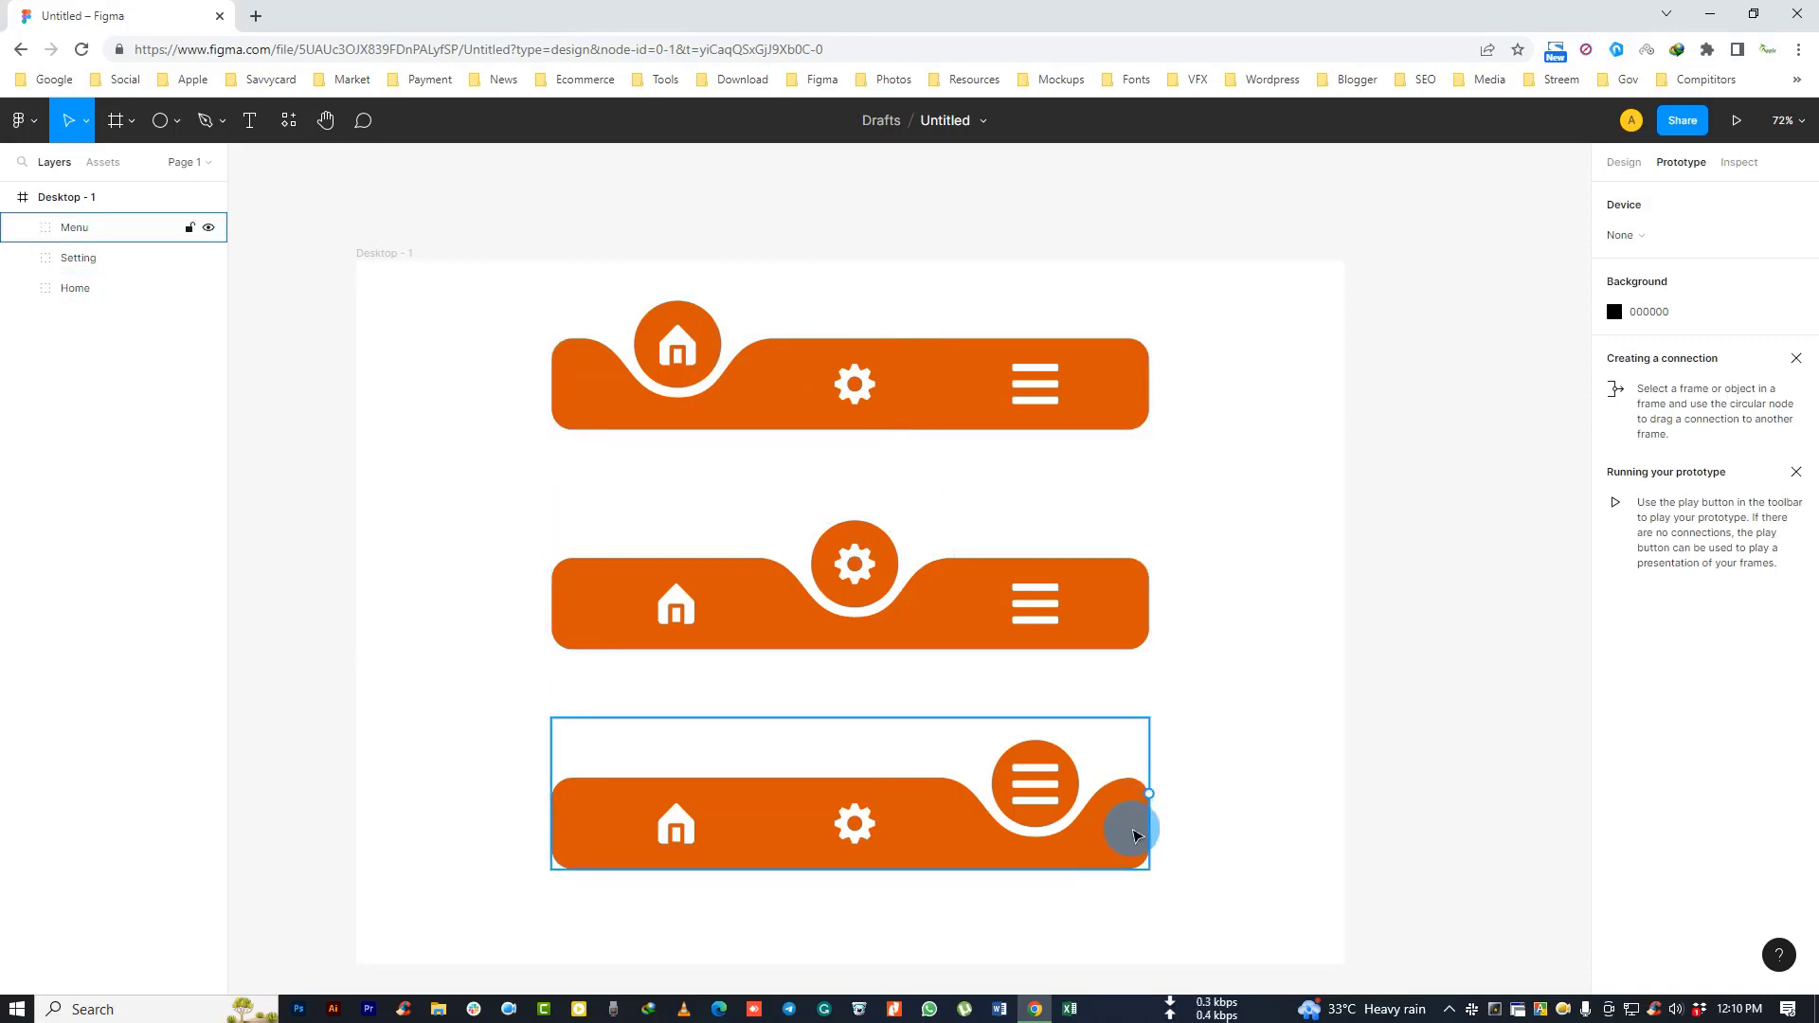
left_click(909, 417)
left_click(850, 630)
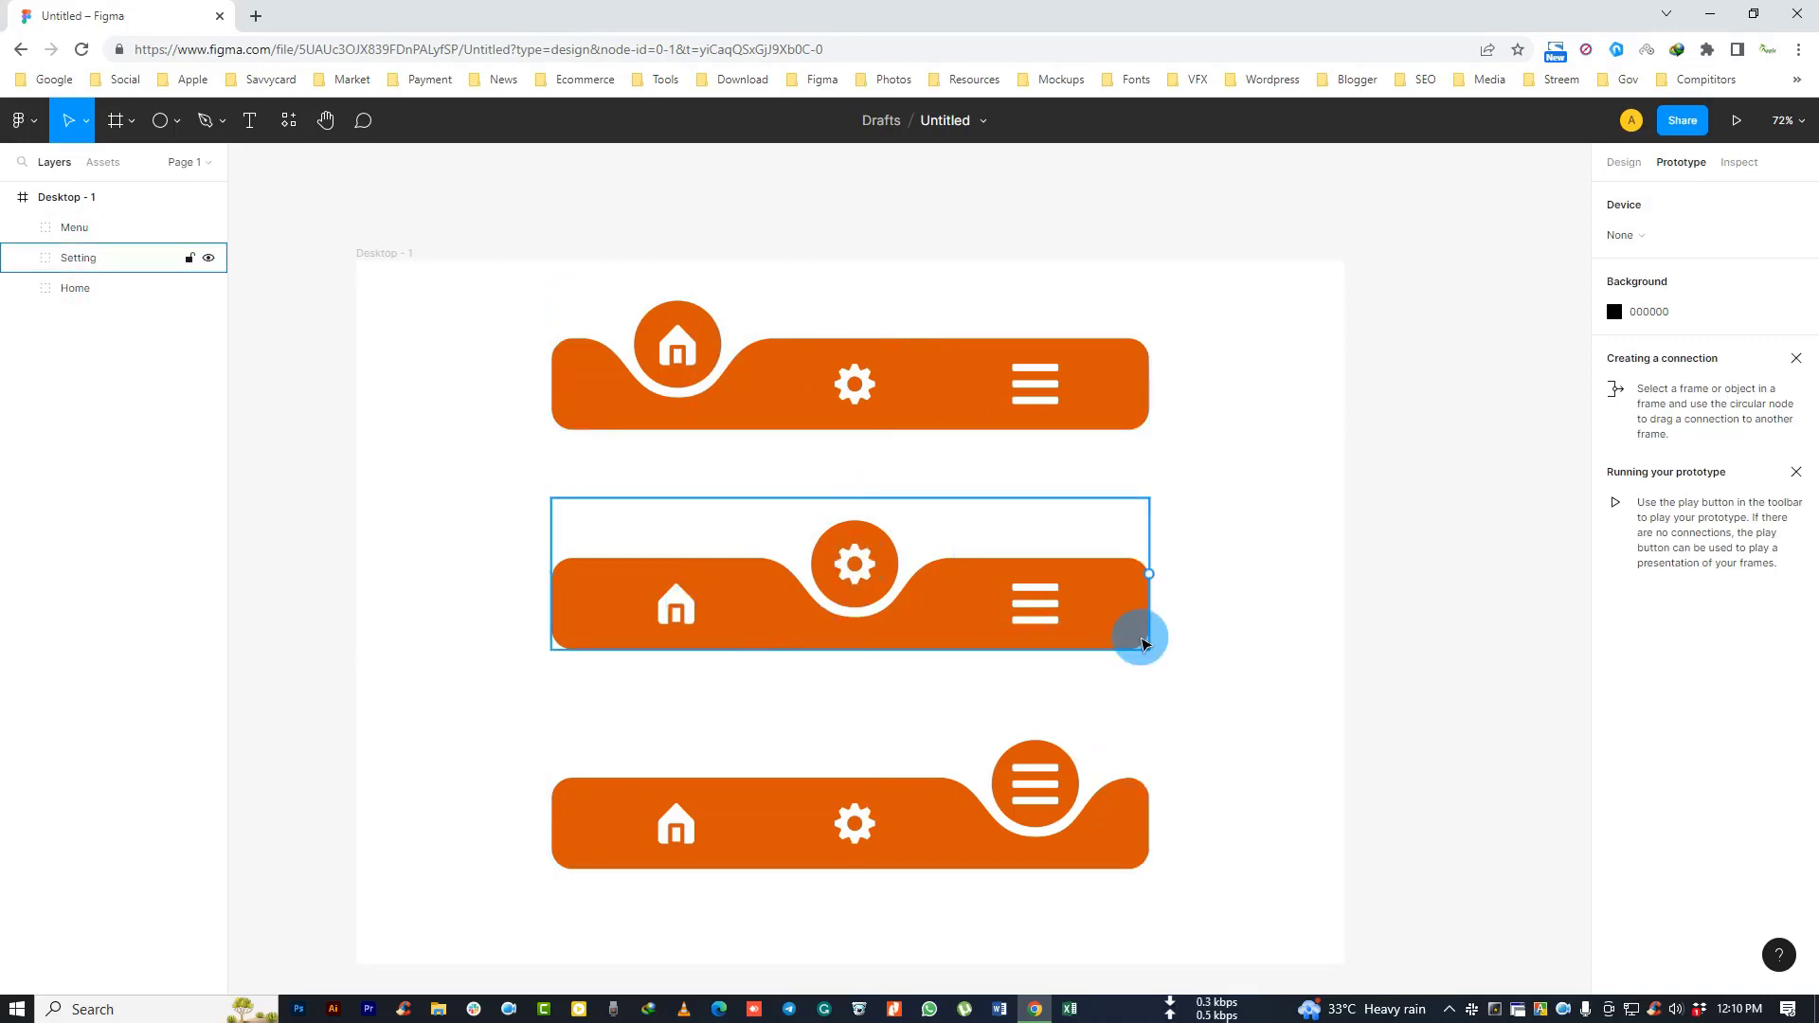
left_click(1143, 644)
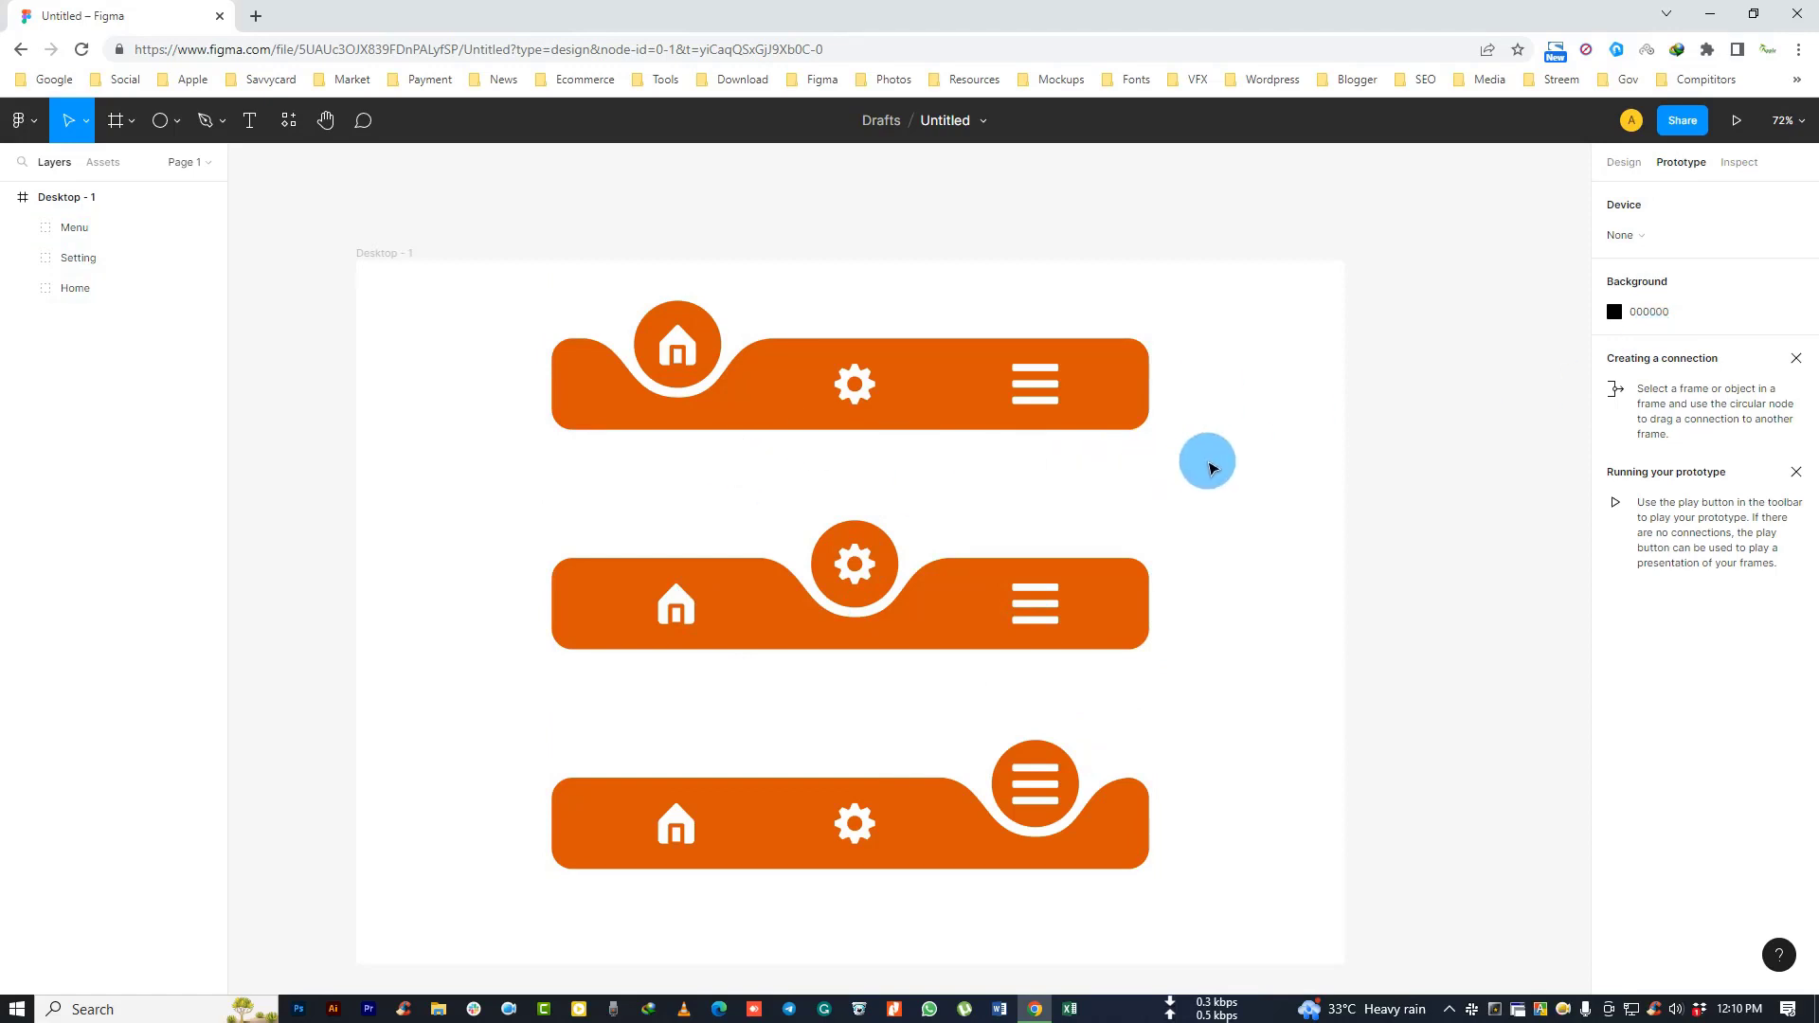
left_click(820, 409)
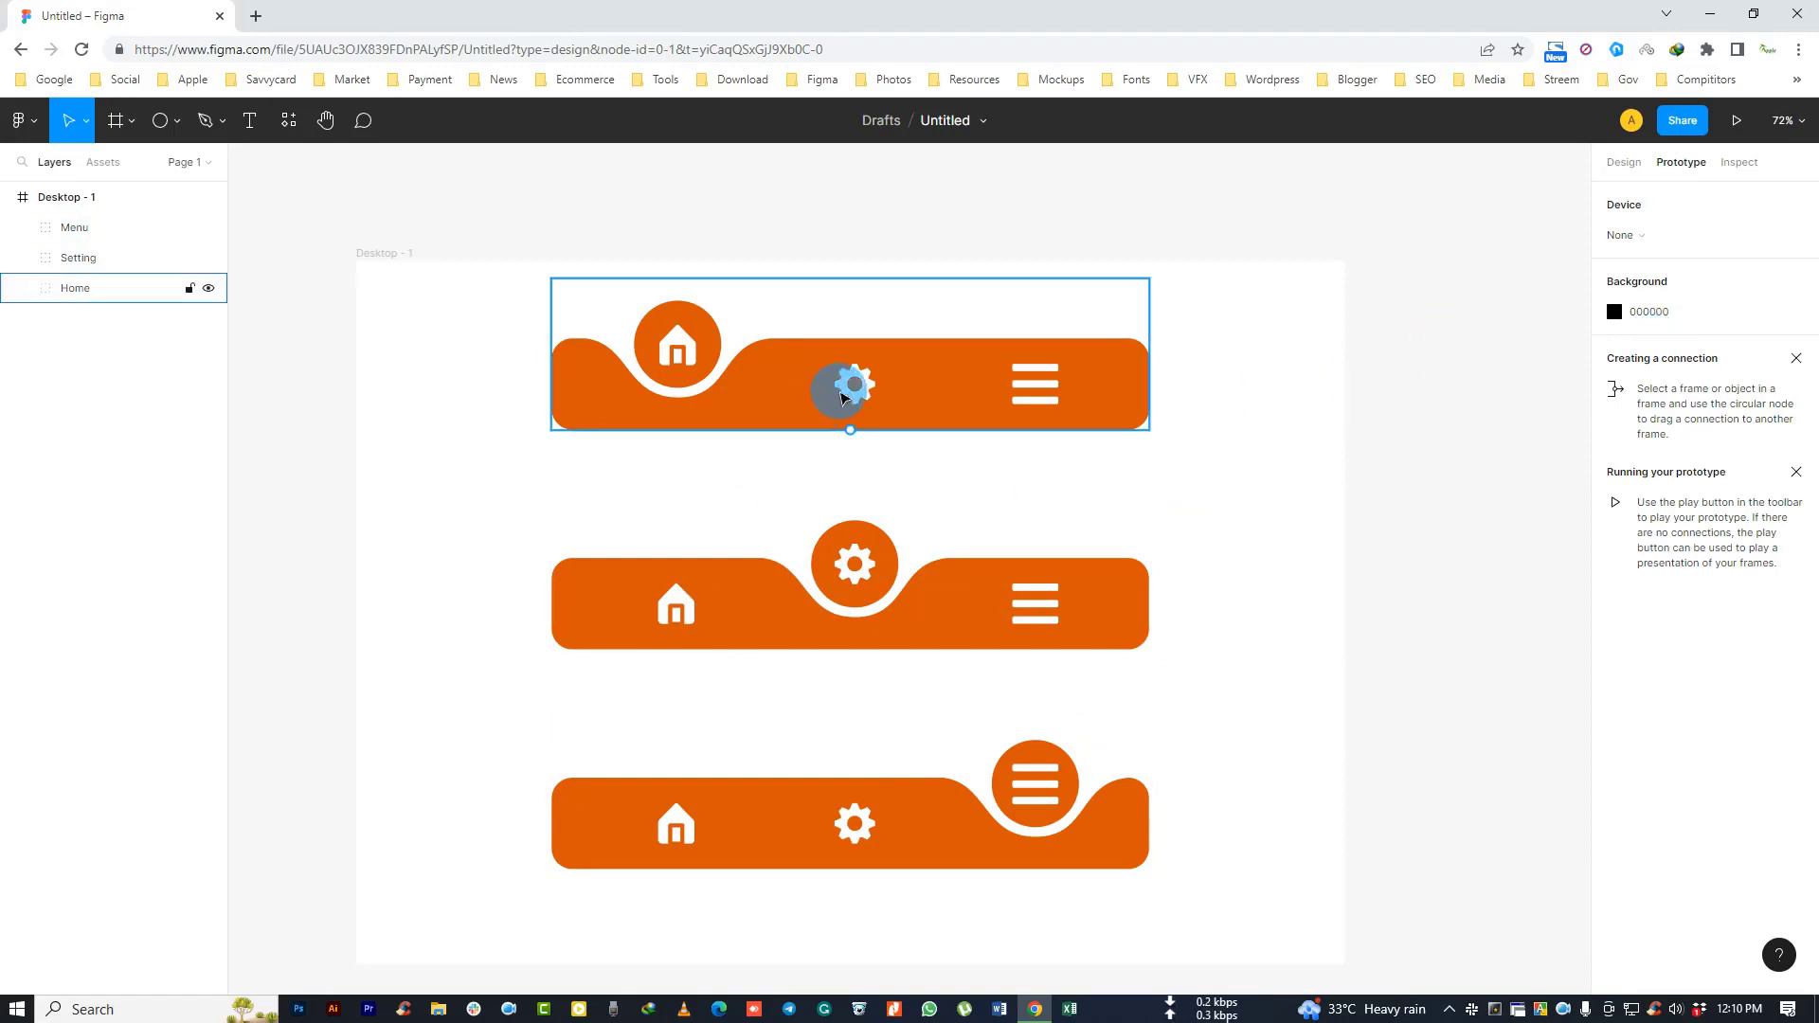
left_click(735, 450)
mouse_move(488, 280)
left_mouse_down()
mouse_move(898, 780)
mouse_move(1174, 902)
left_mouse_up()
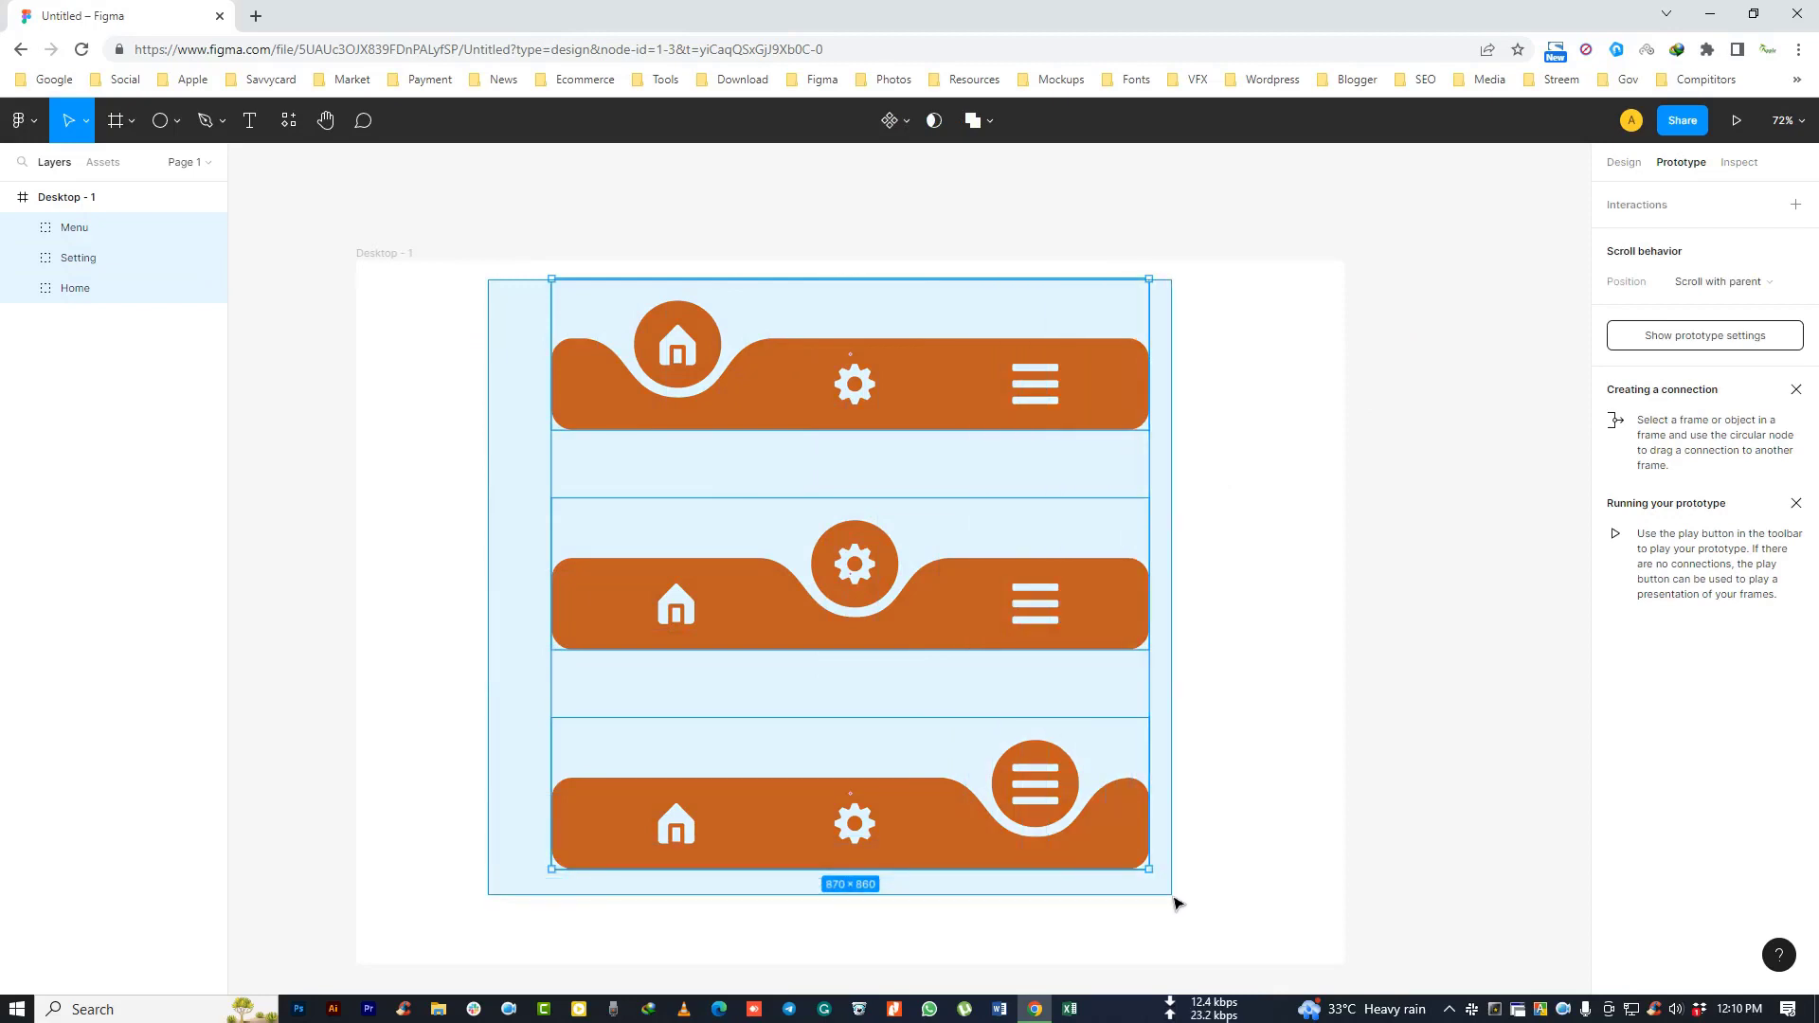
Step: Combine the three bars into component set 'Component 1' and move it lower
left_click_drag(1174, 902, 1169, 894)
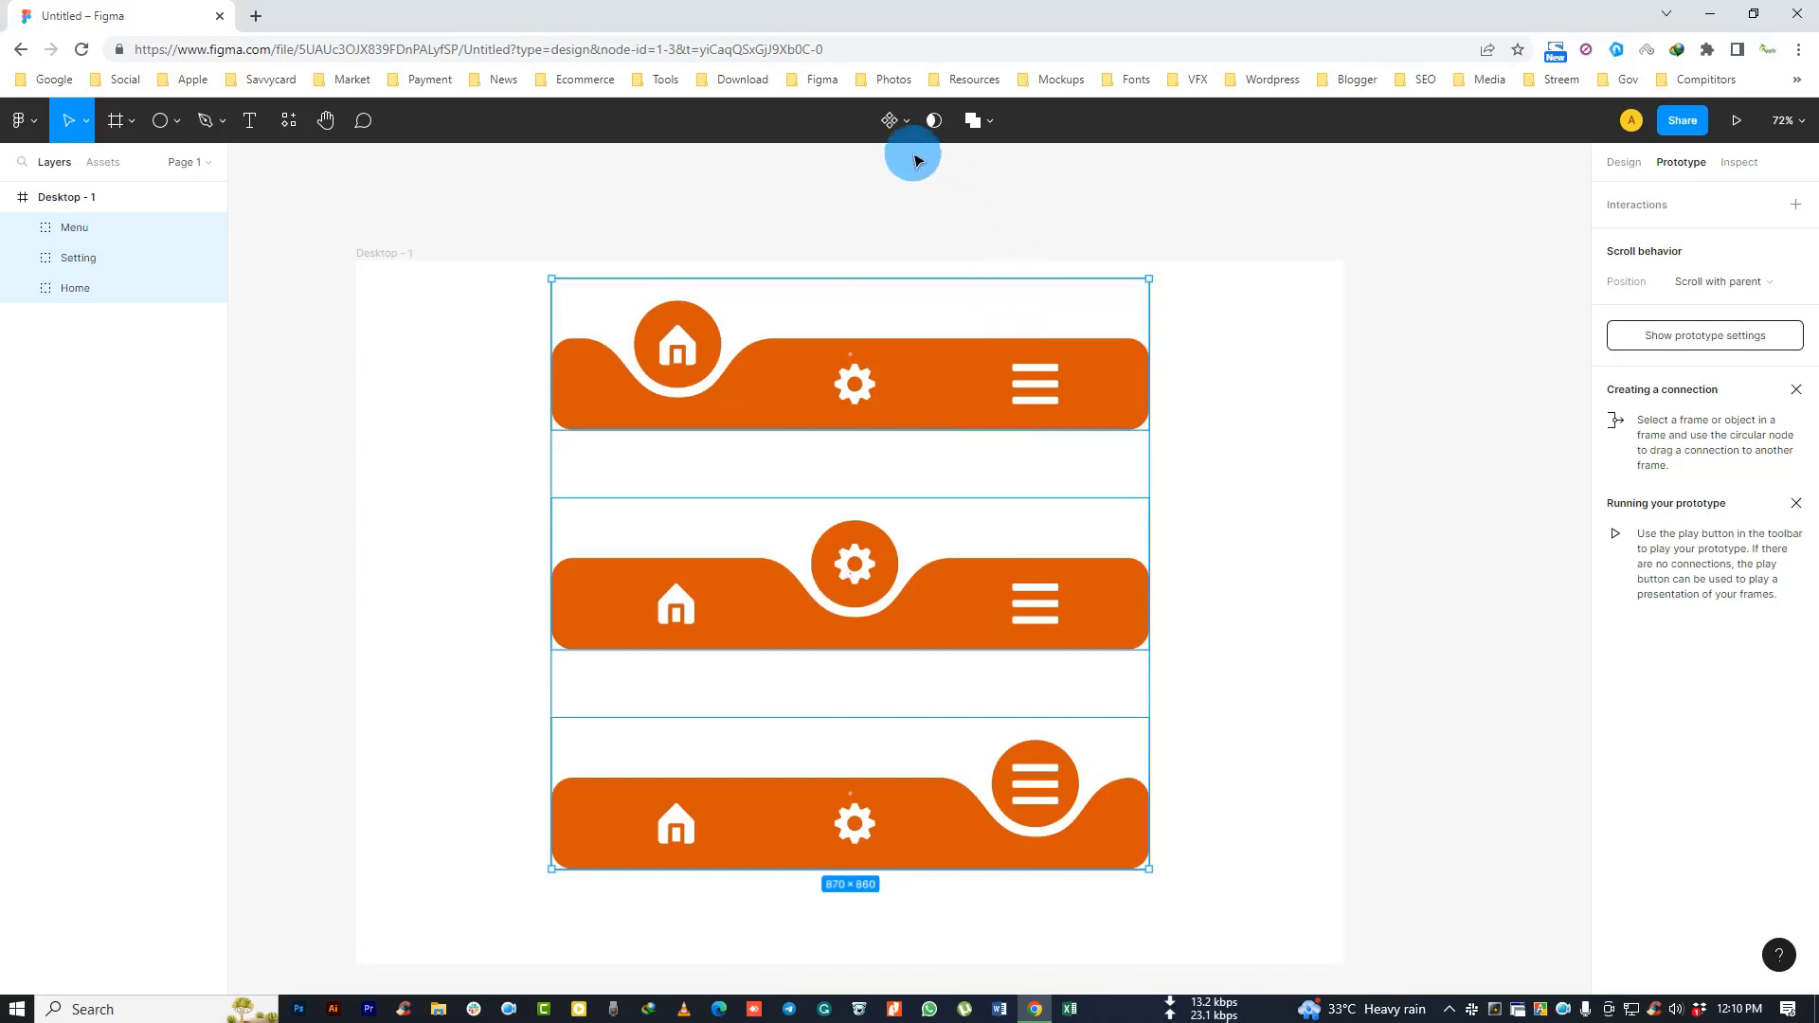
left_click(895, 120)
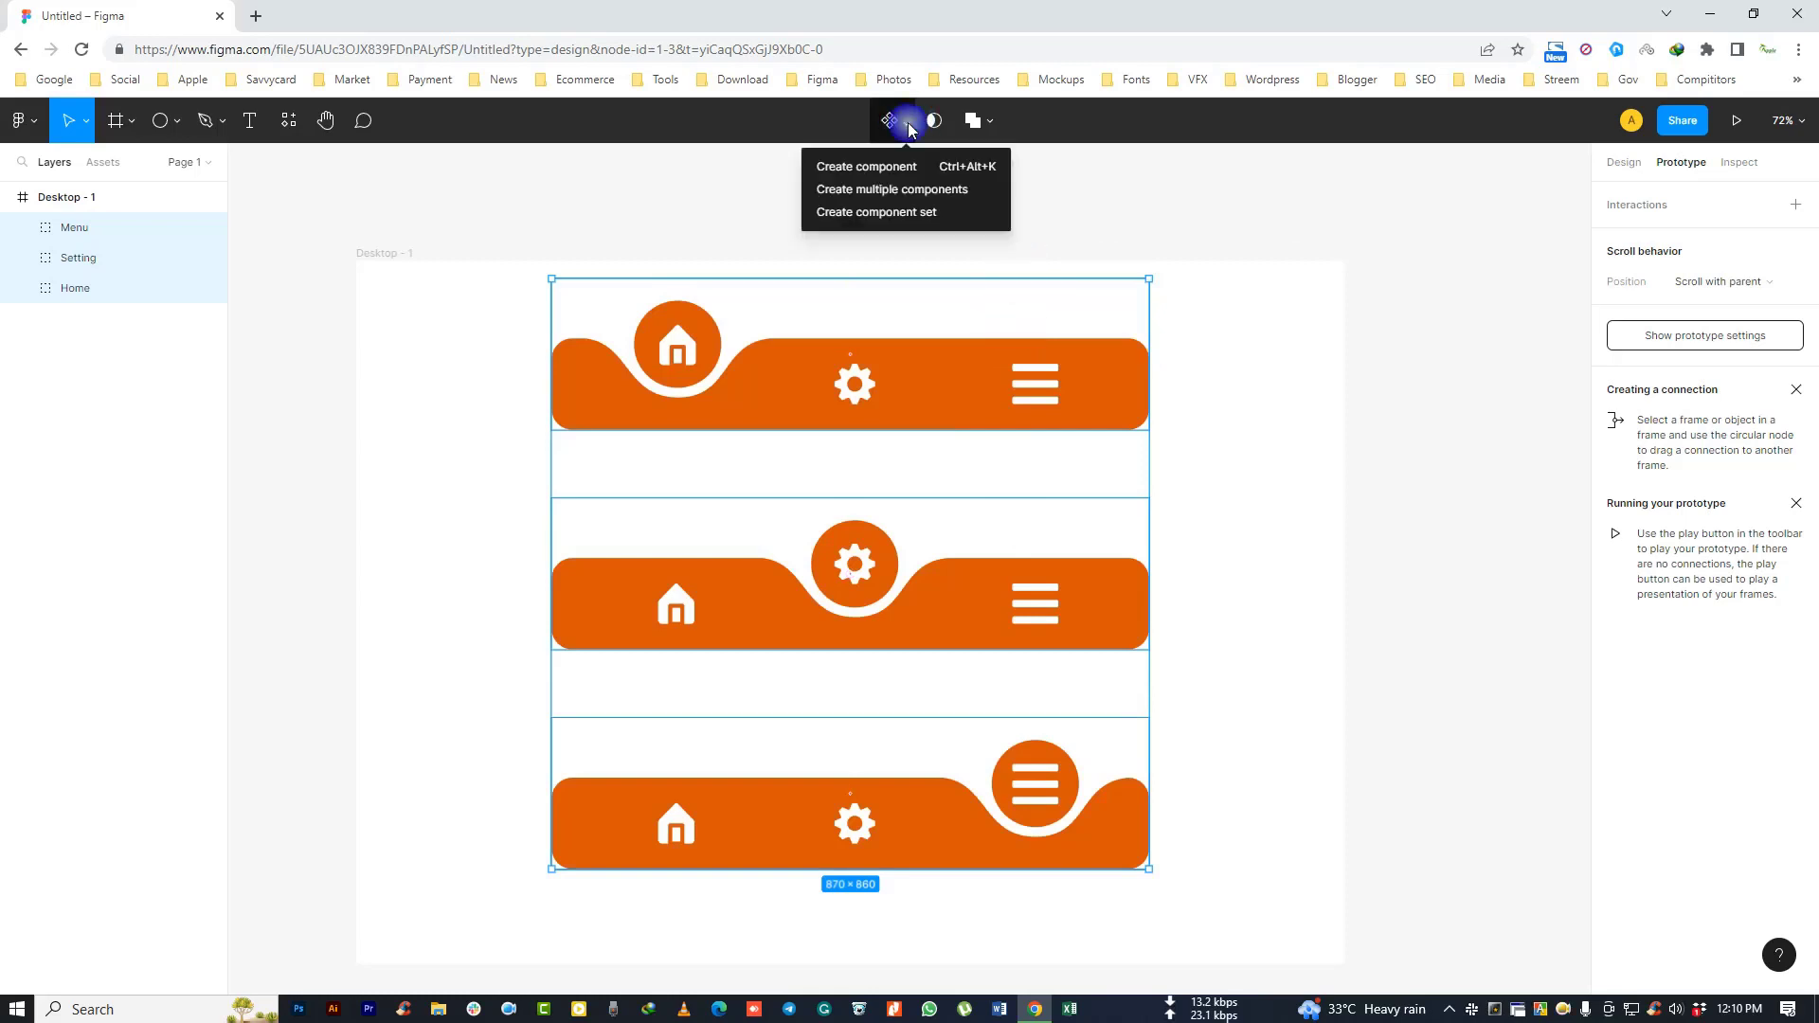
left_click(936, 215)
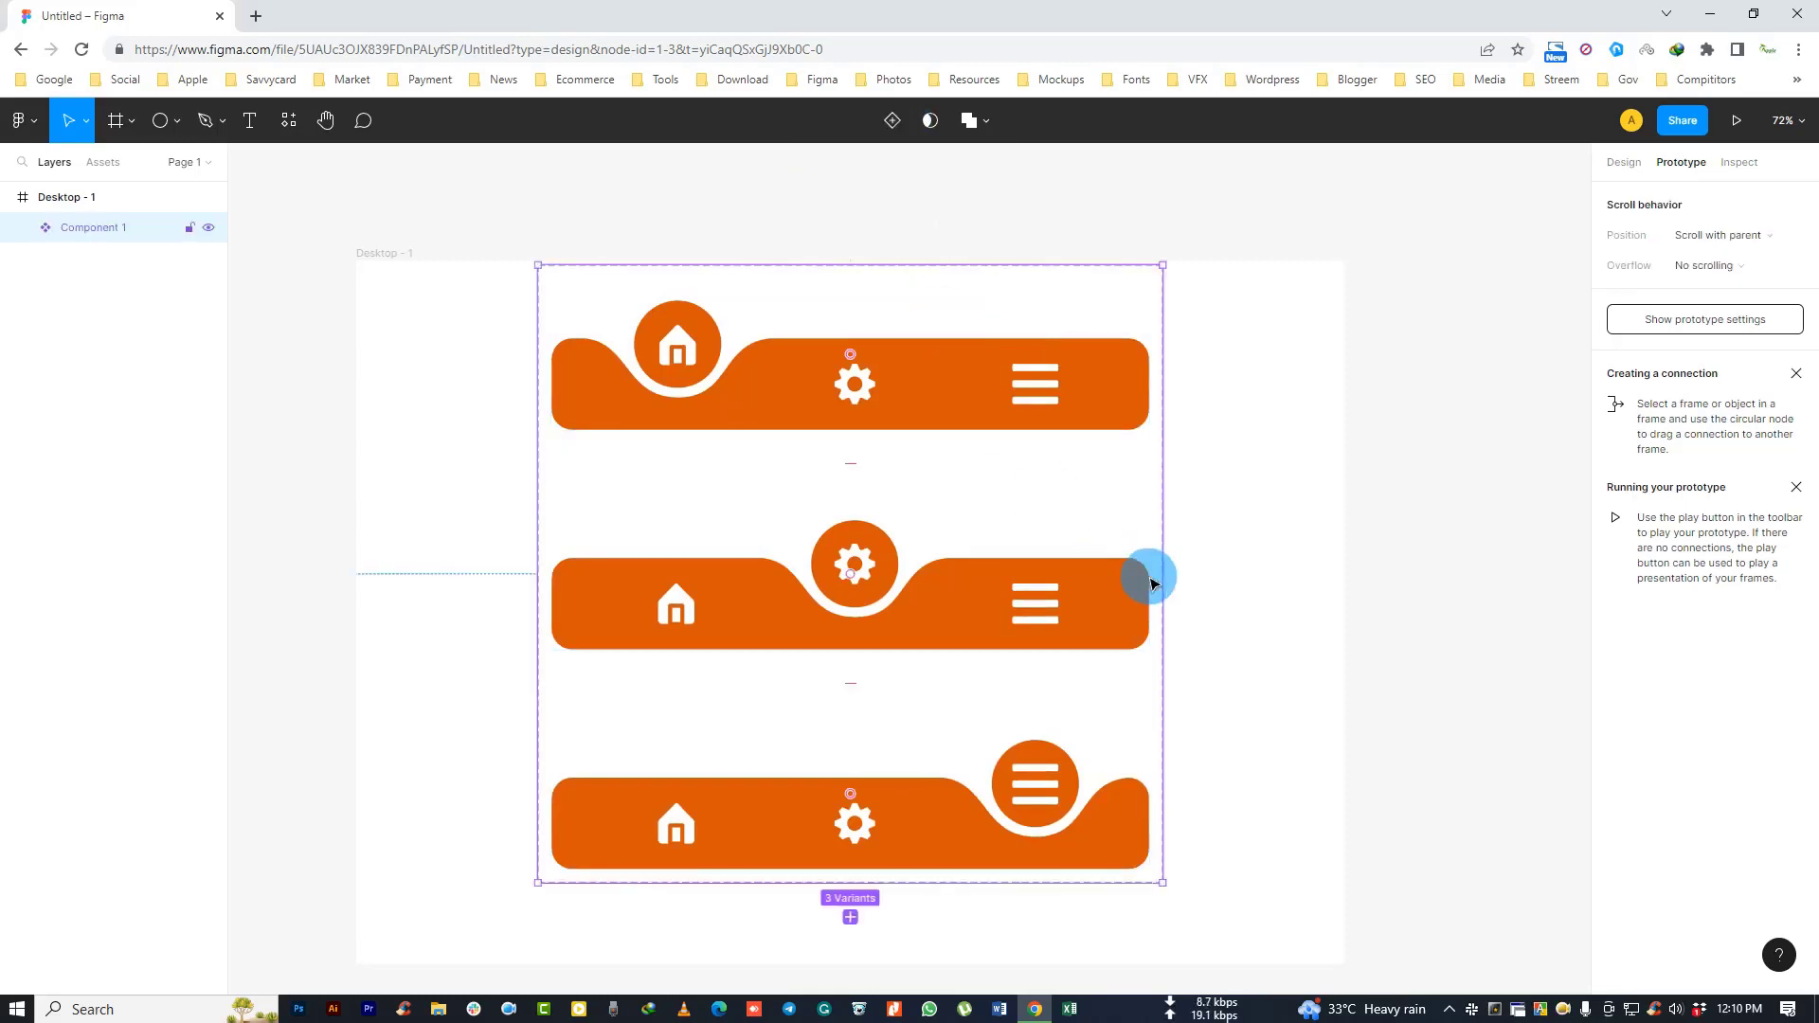
left_click_drag(936, 388, 934, 424)
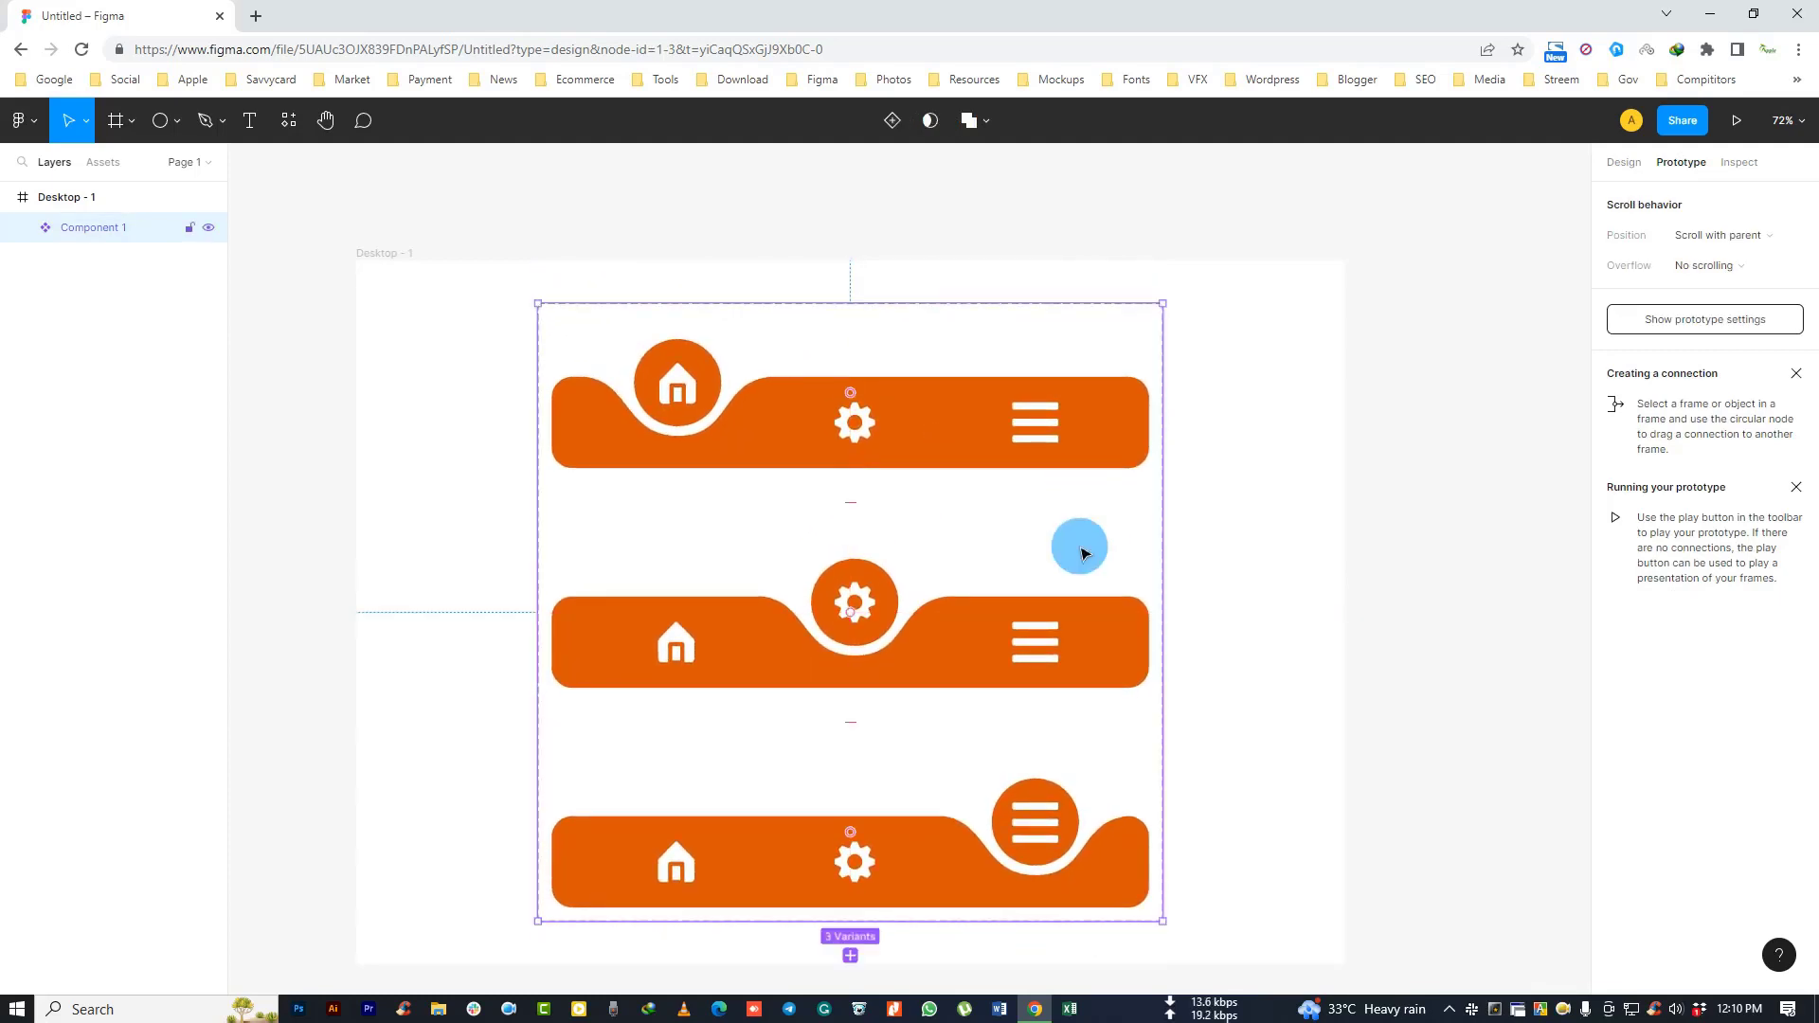
Step: Select the Home variant and drill into its gear icon
left_click(1283, 496)
left_click(895, 380)
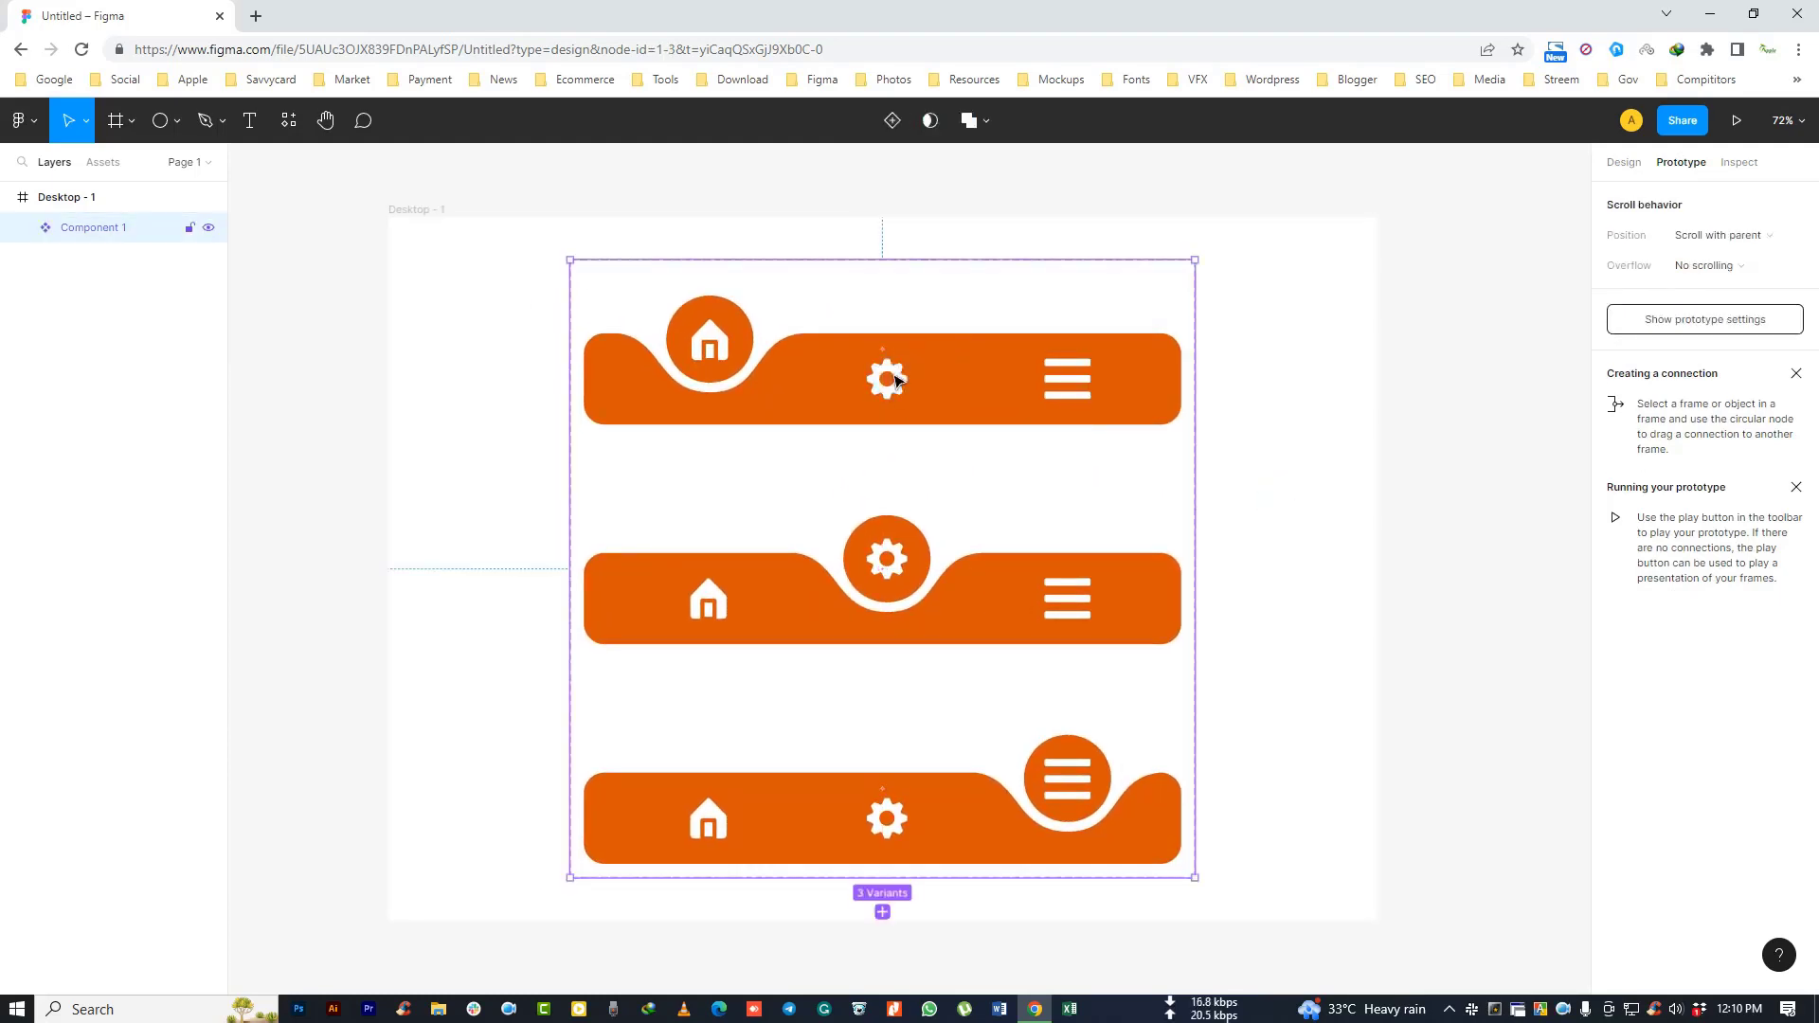
double_click(896, 375)
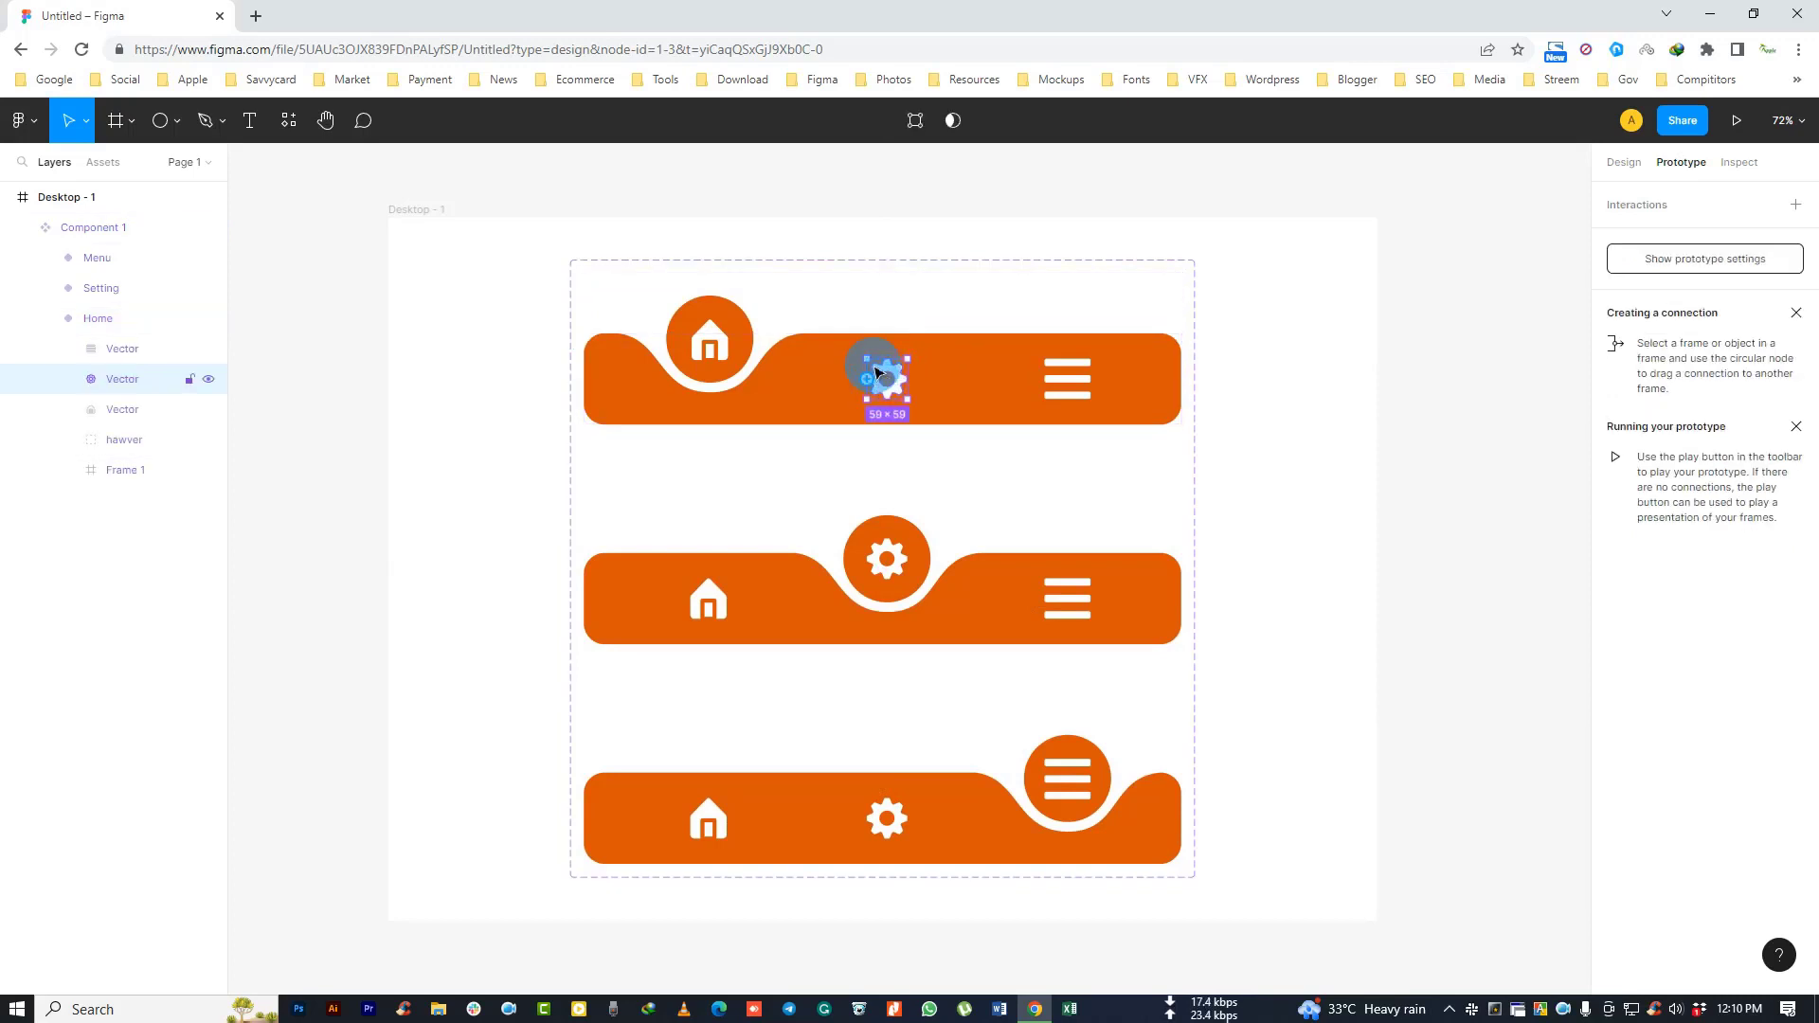
Step: In the Home variant, link the gear click to Setting and the menu click to Menu
left_click_drag(888, 361, 818, 515)
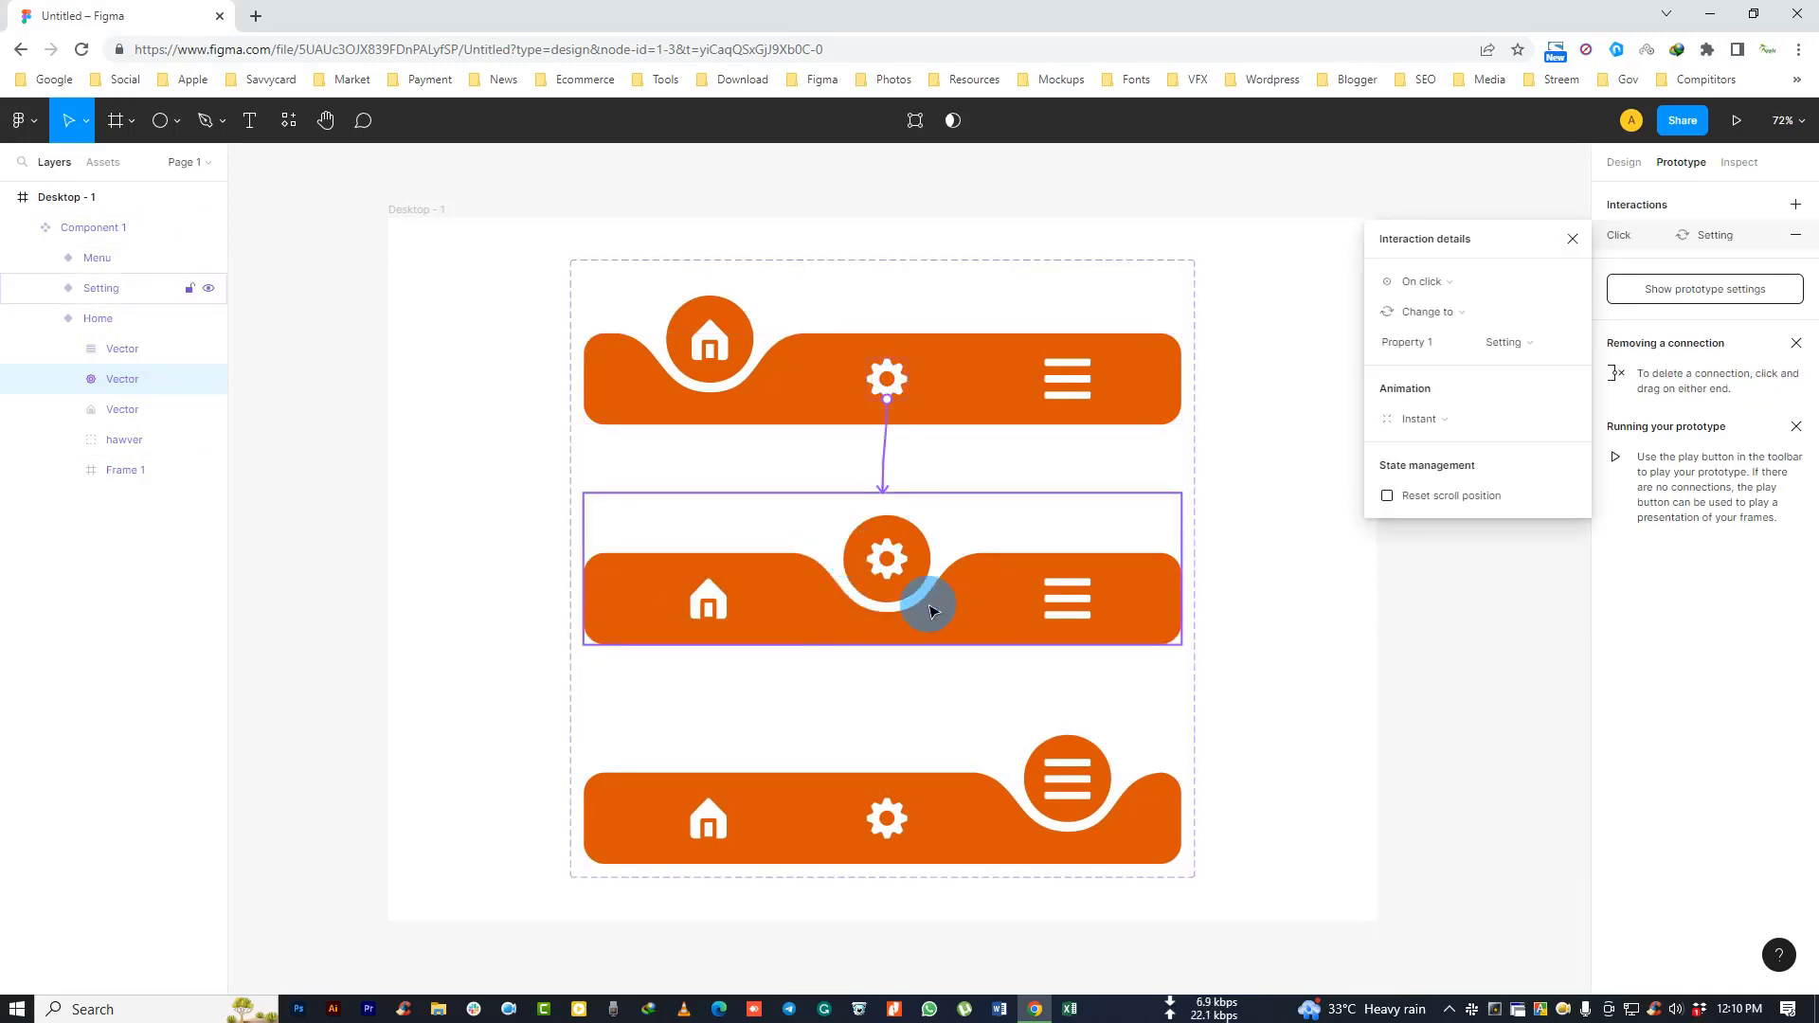
left_click(1080, 397)
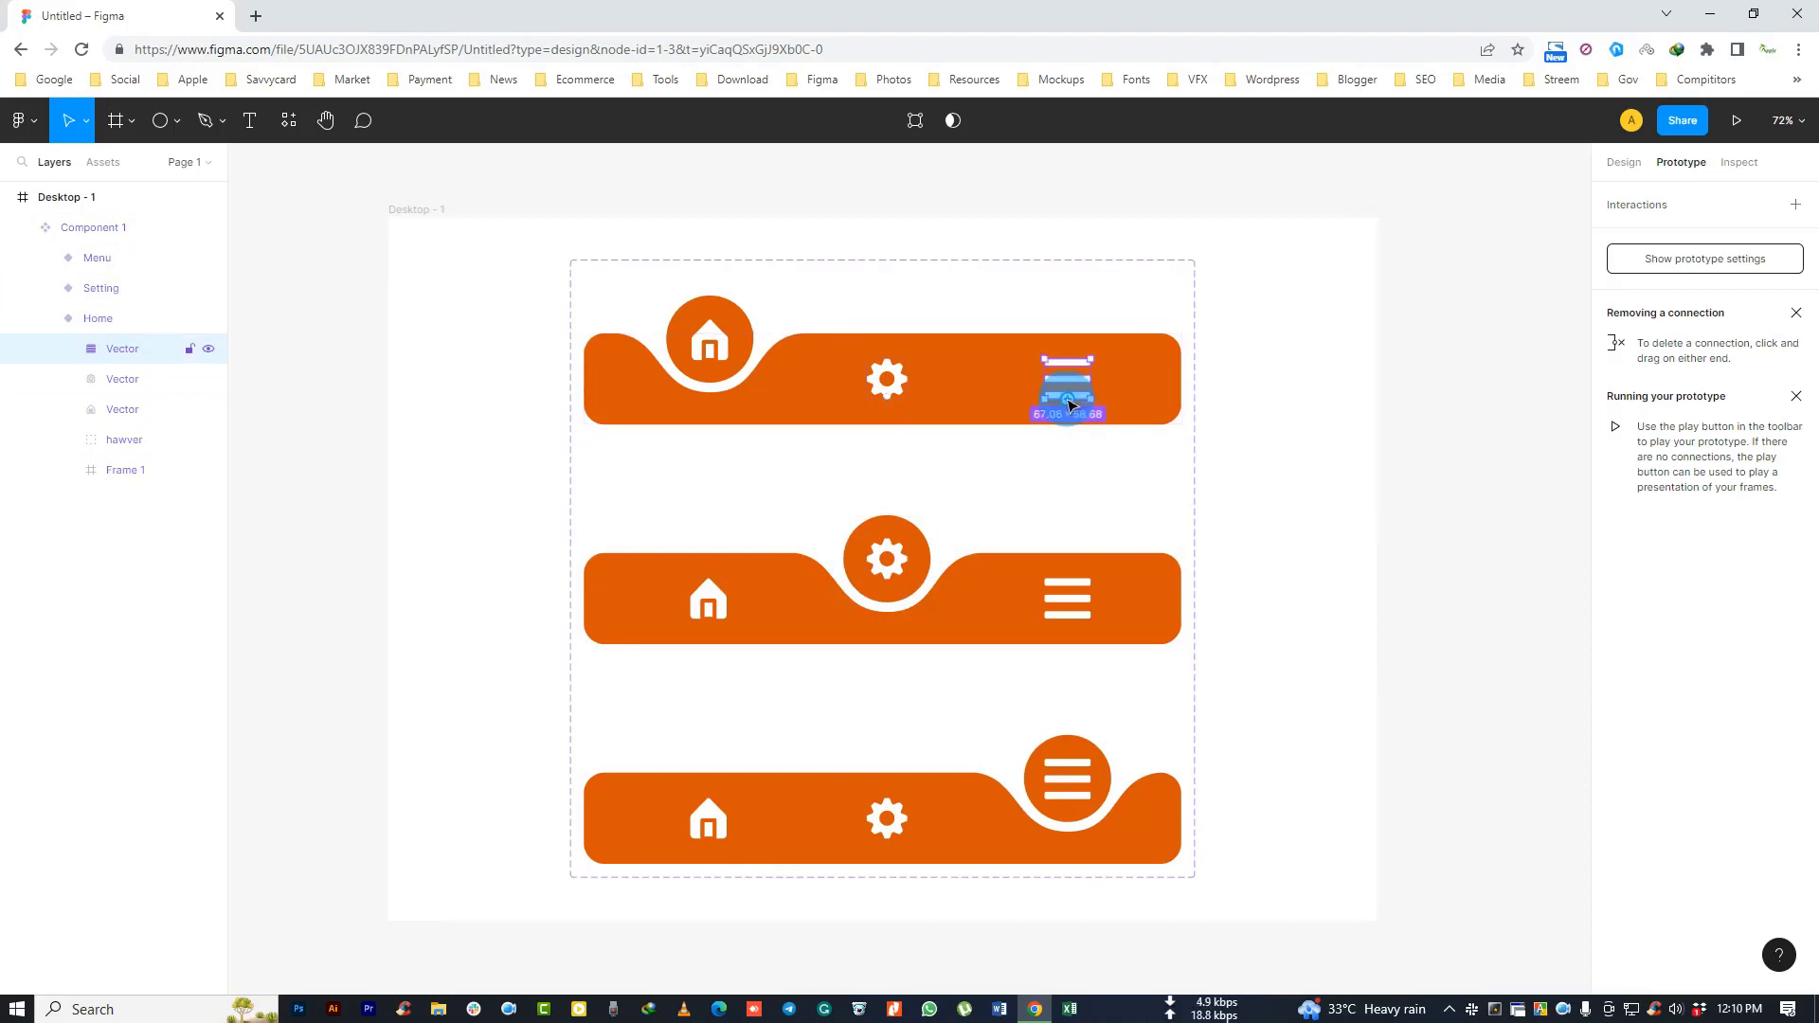
left_click_drag(1068, 399, 992, 725)
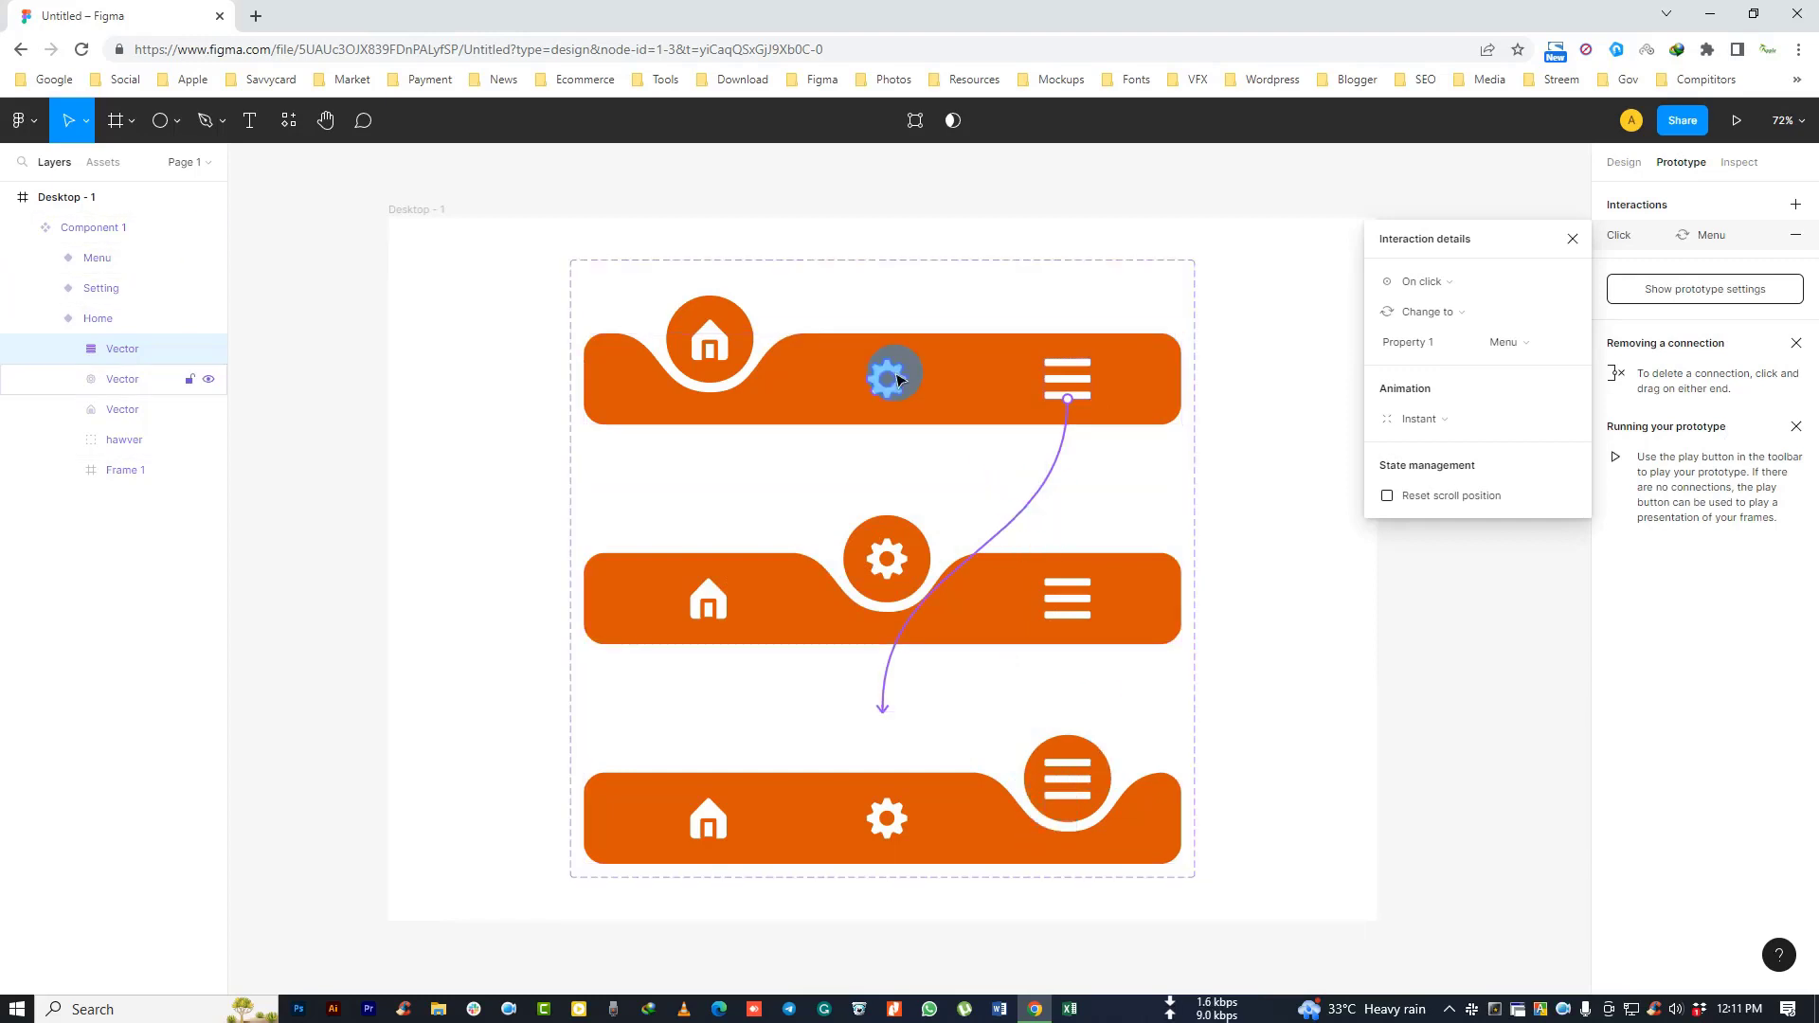
Step: In the Setting variant, link the home icon to Home and the menu icon to Menu
left_click(685, 632)
double_click(708, 599)
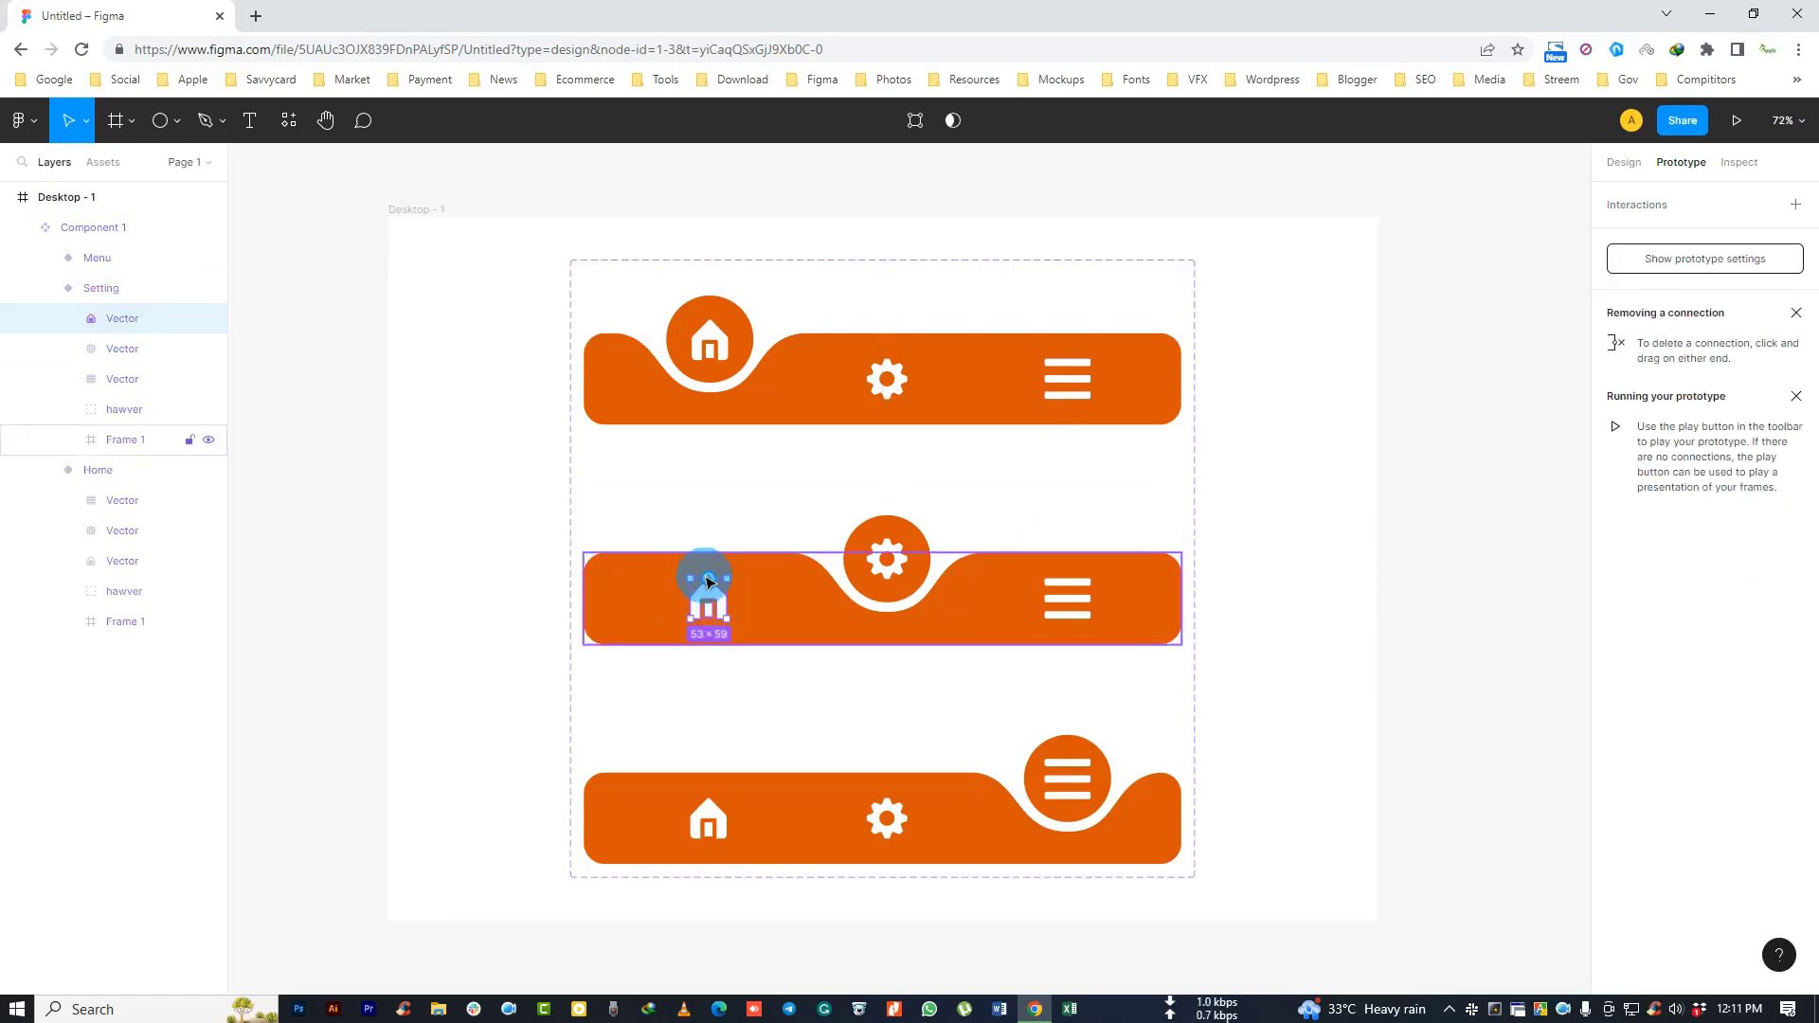
left_click_drag(726, 599, 712, 304)
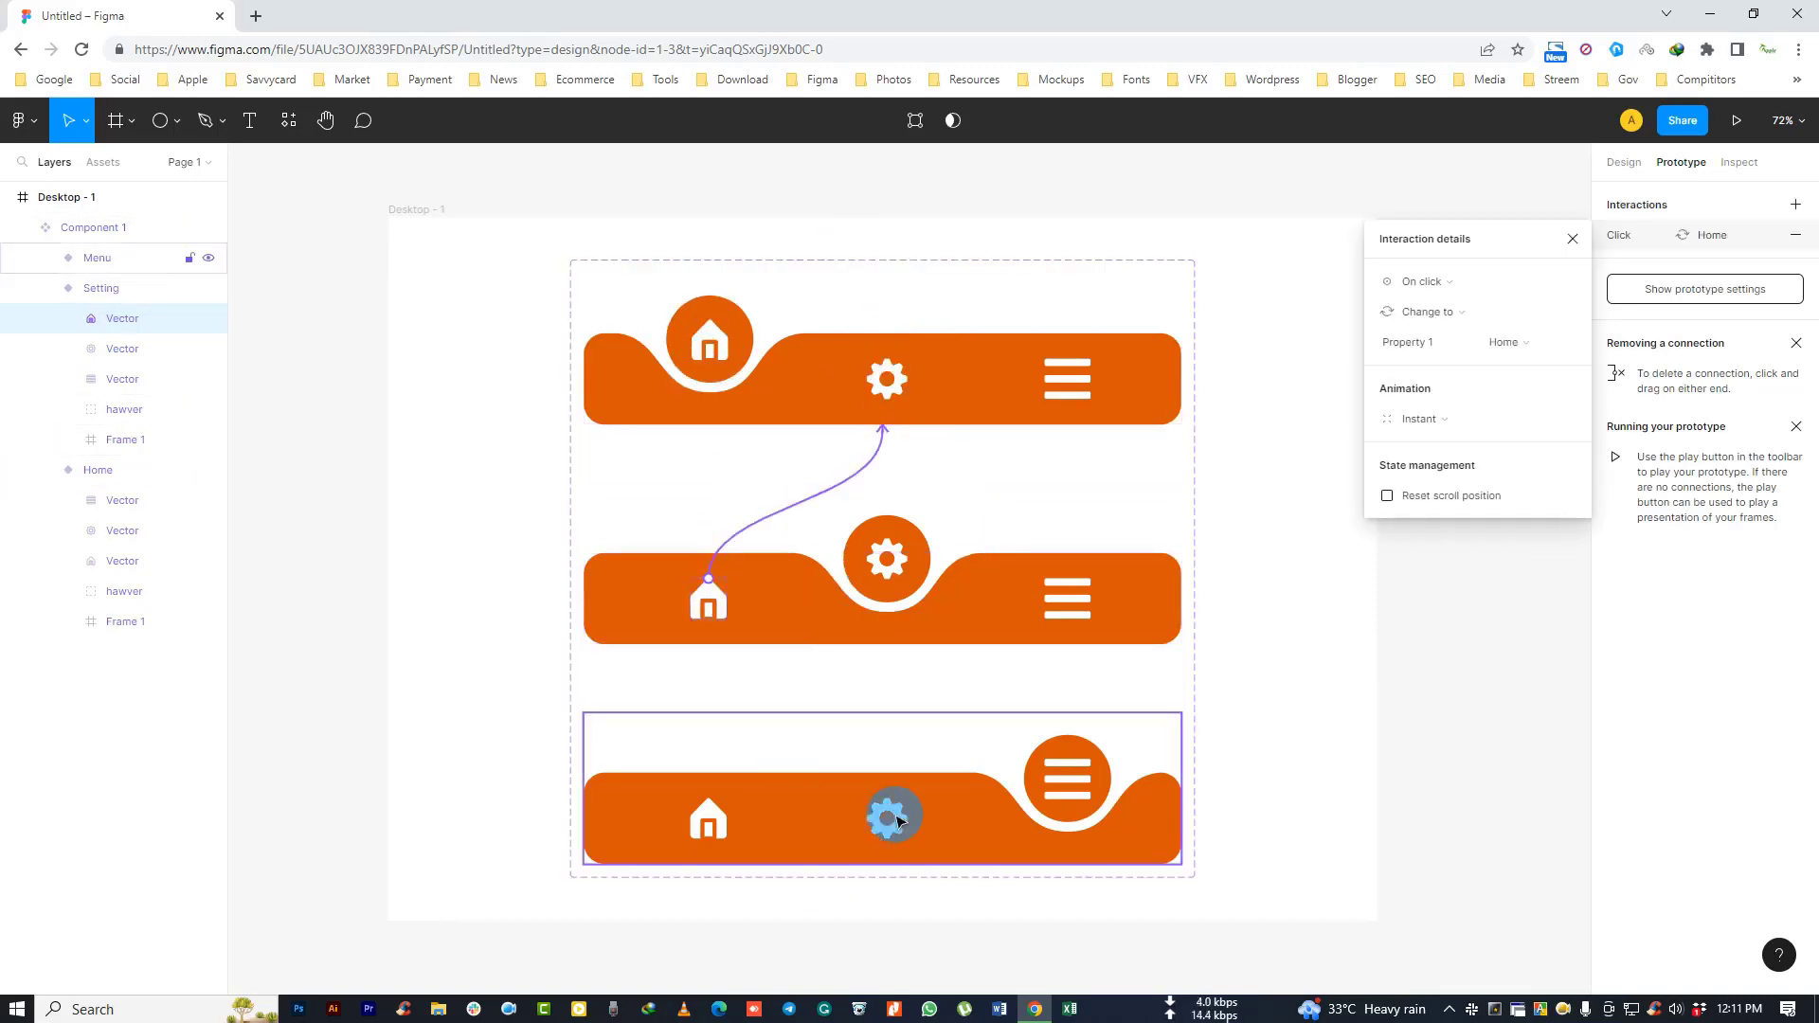
left_click(1076, 597)
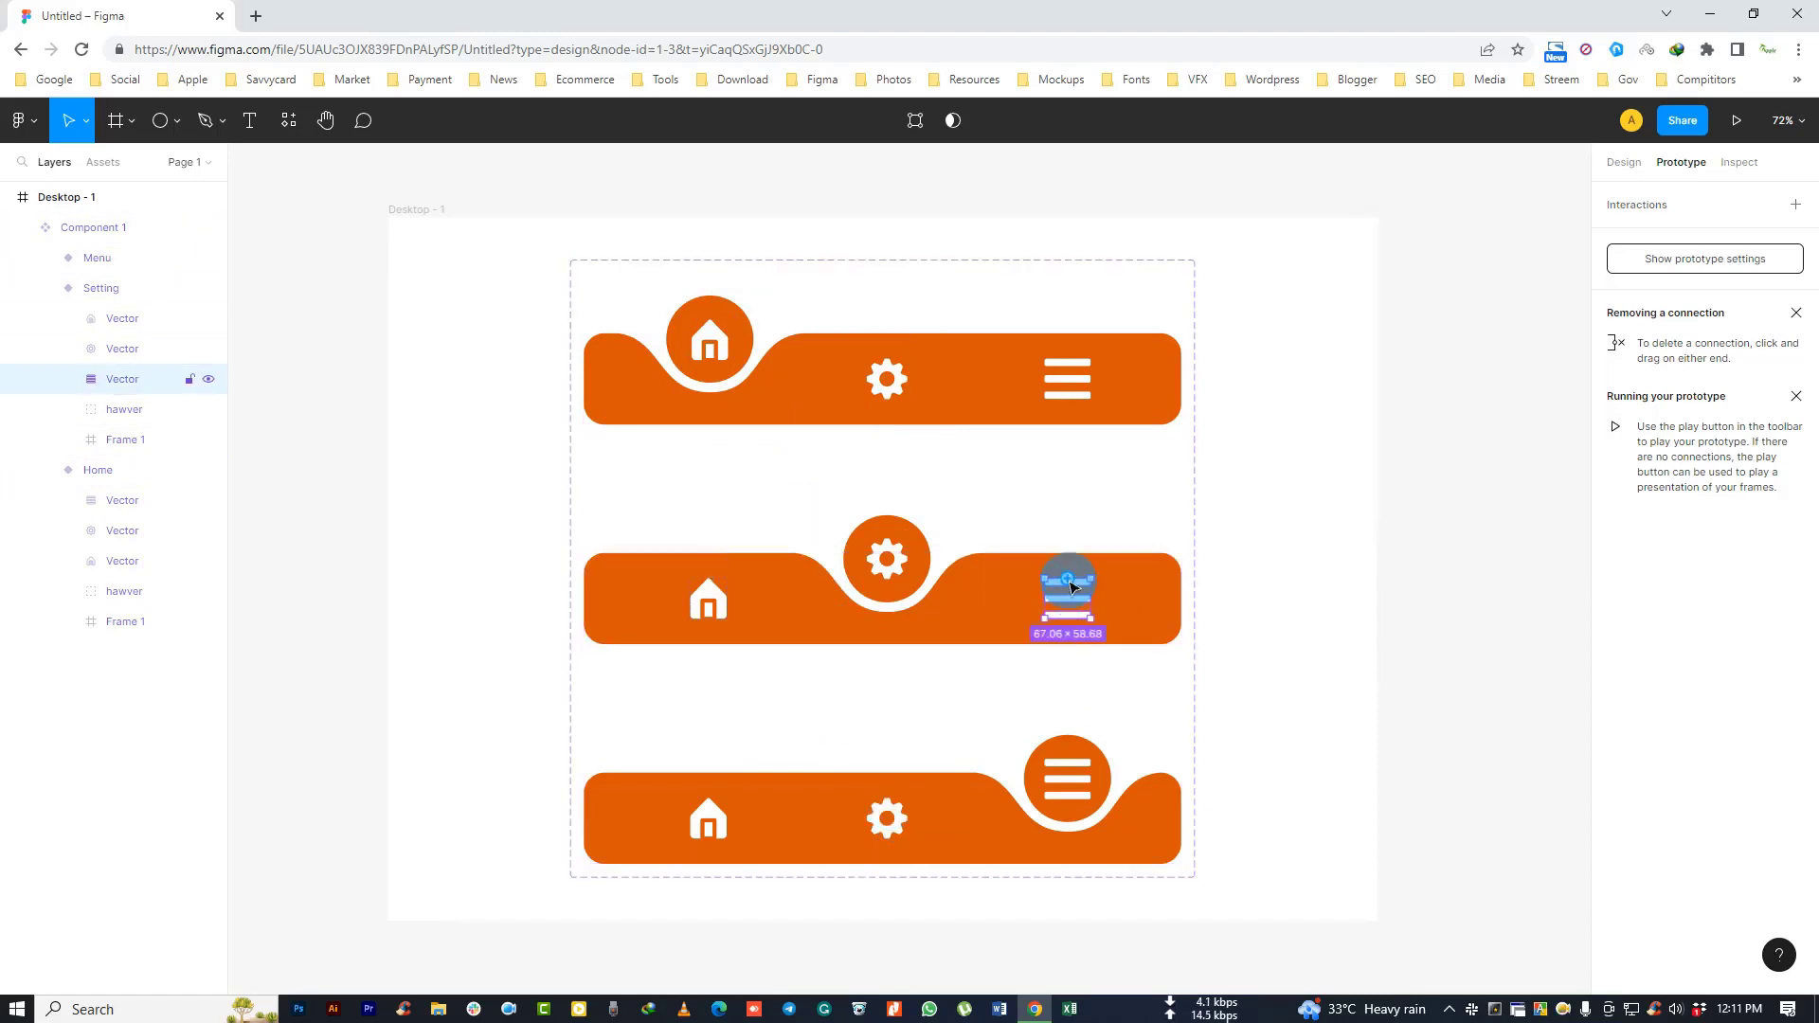
left_click_drag(1068, 581, 1034, 749)
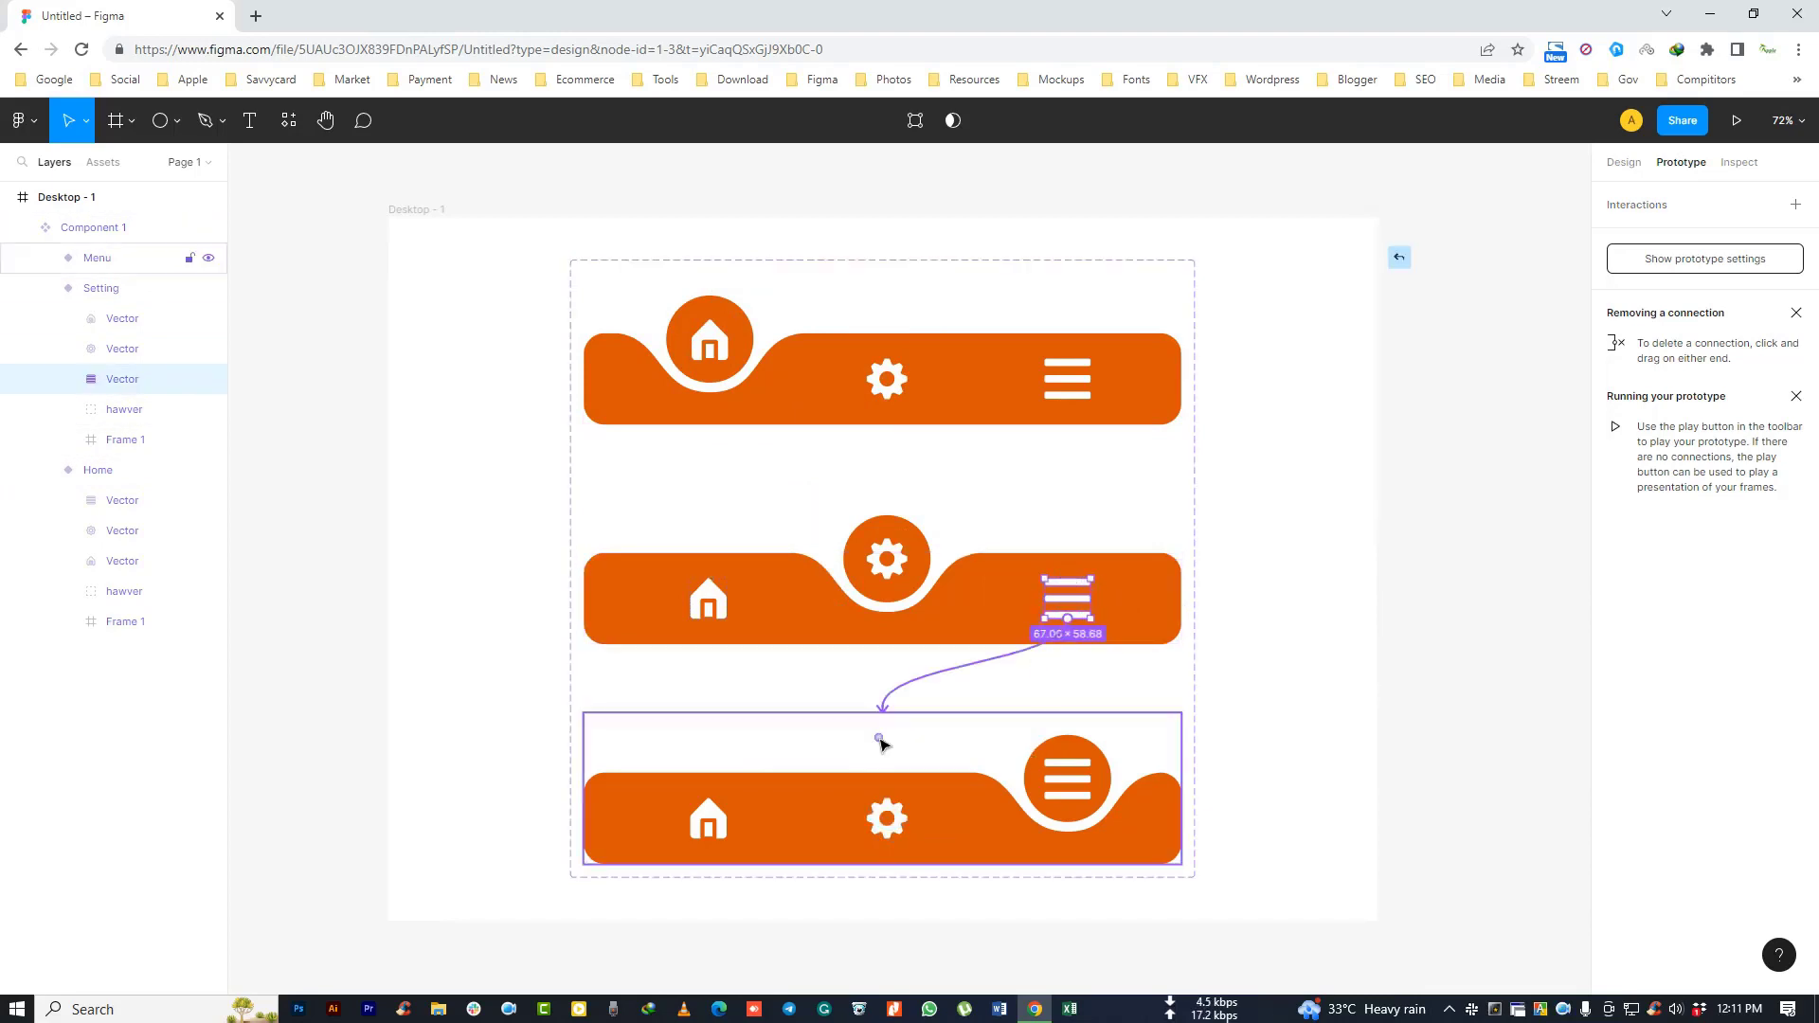
left_click_drag(879, 744, 879, 744)
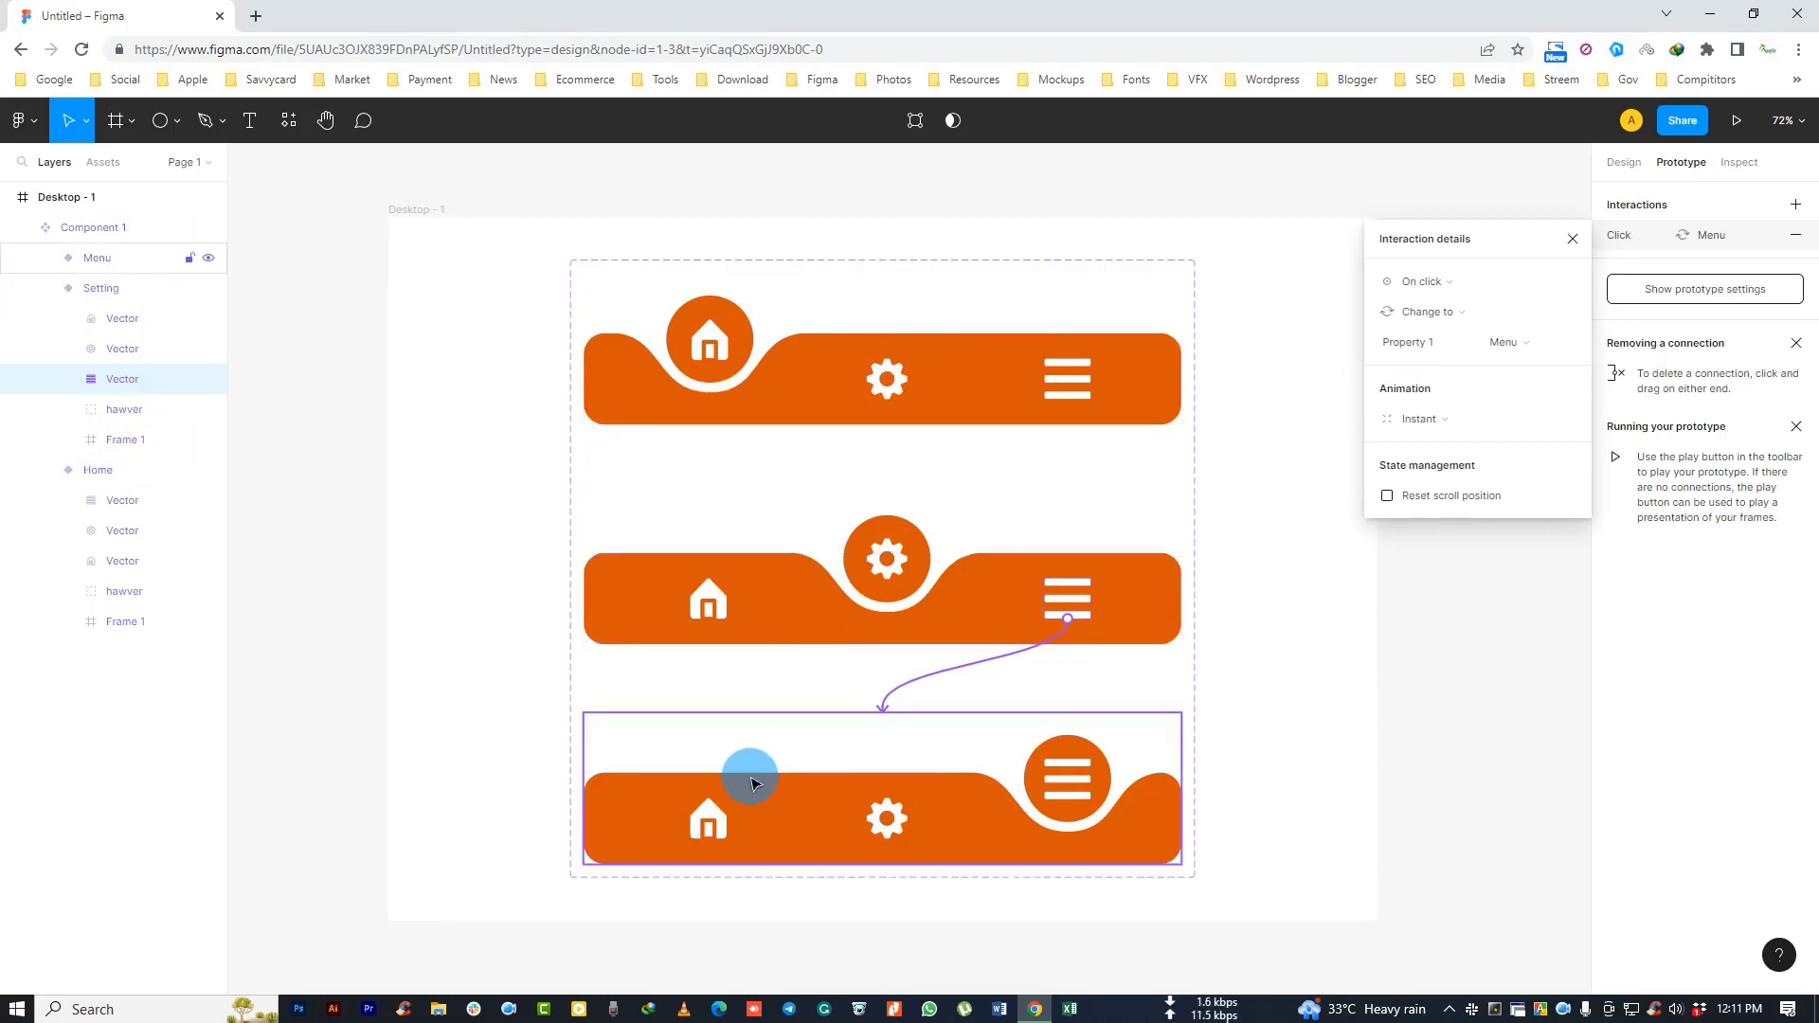
Step: In the Menu variant, link the home icon to Home and the gear to Setting
left_click(718, 815)
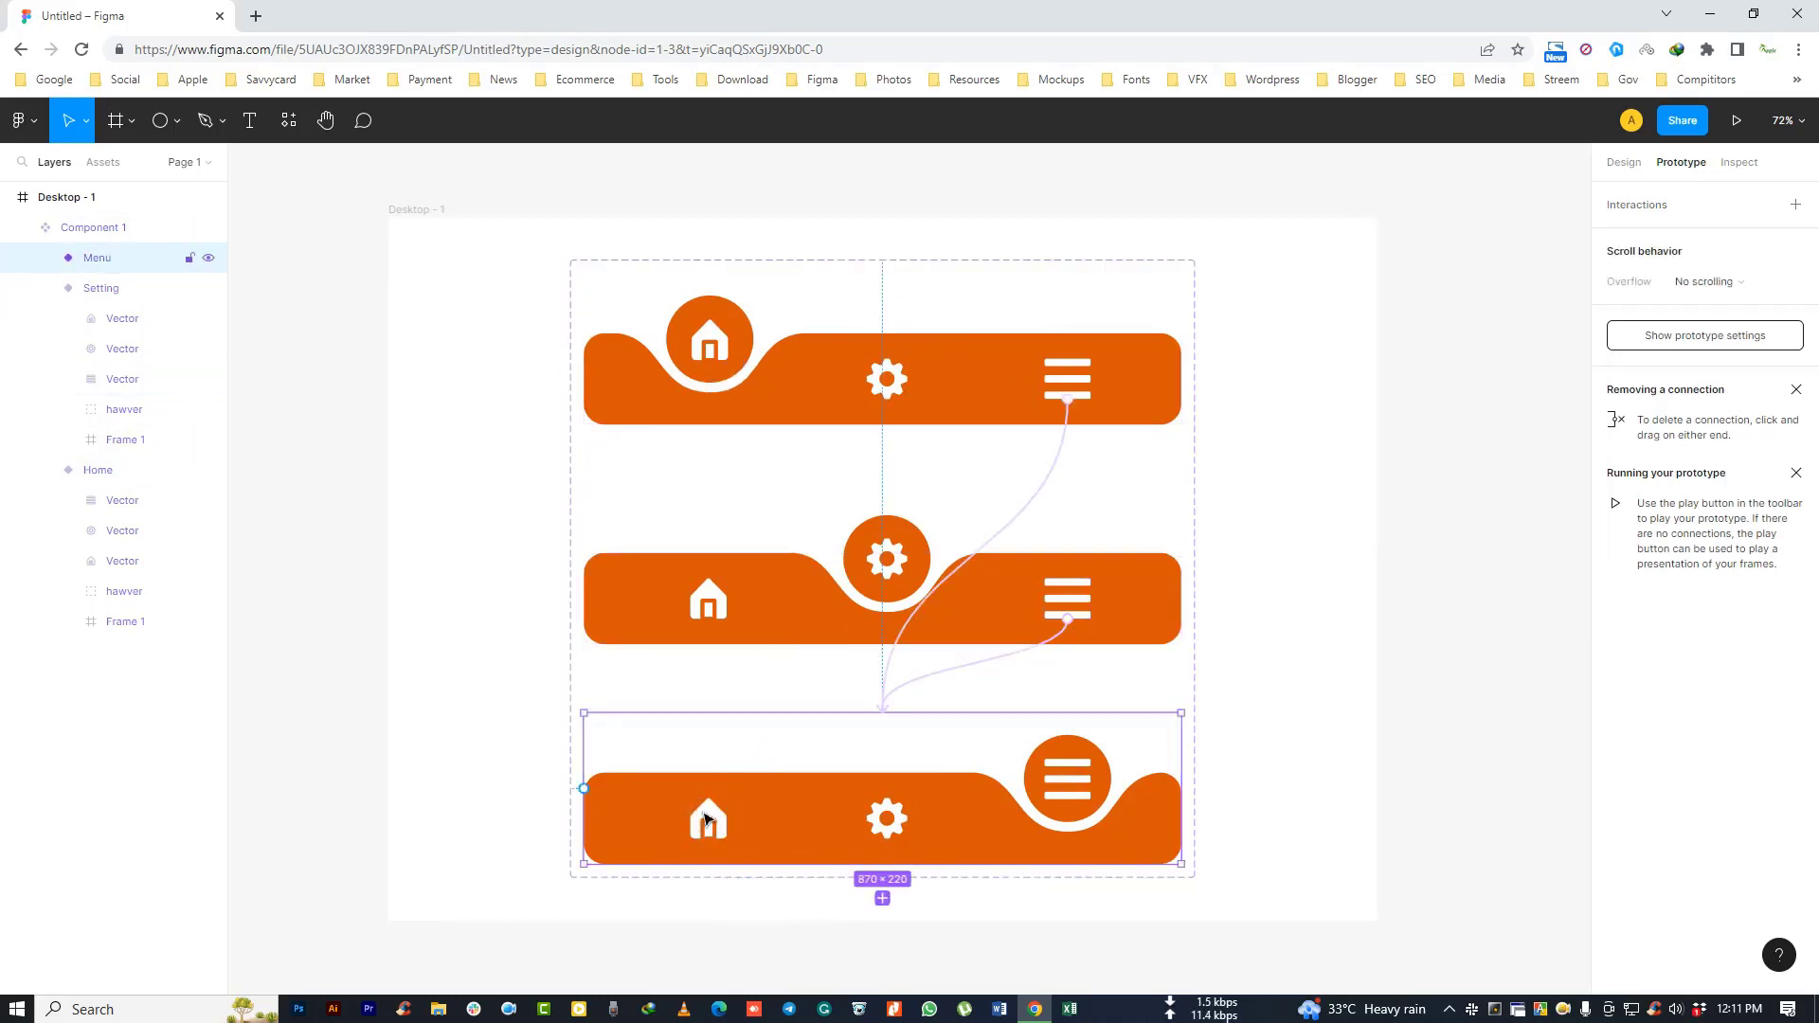
double_click(711, 813)
left_click_drag(715, 802, 692, 411)
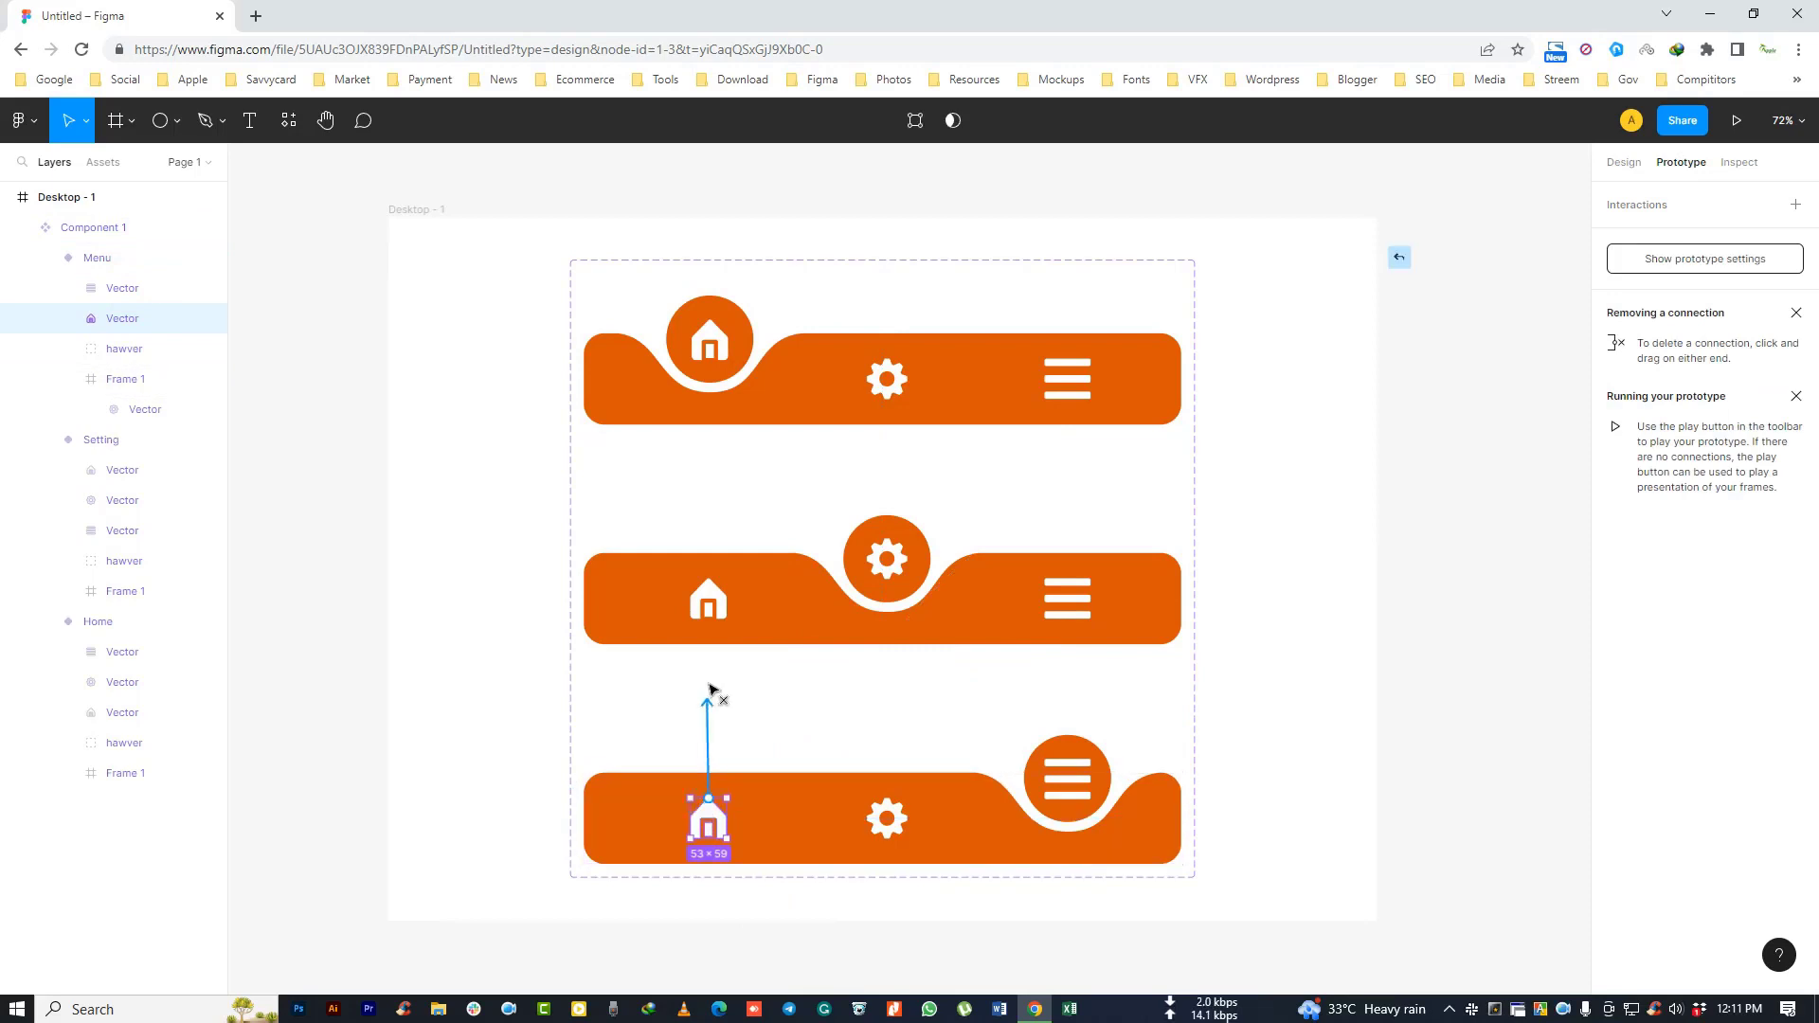
left_click(919, 853)
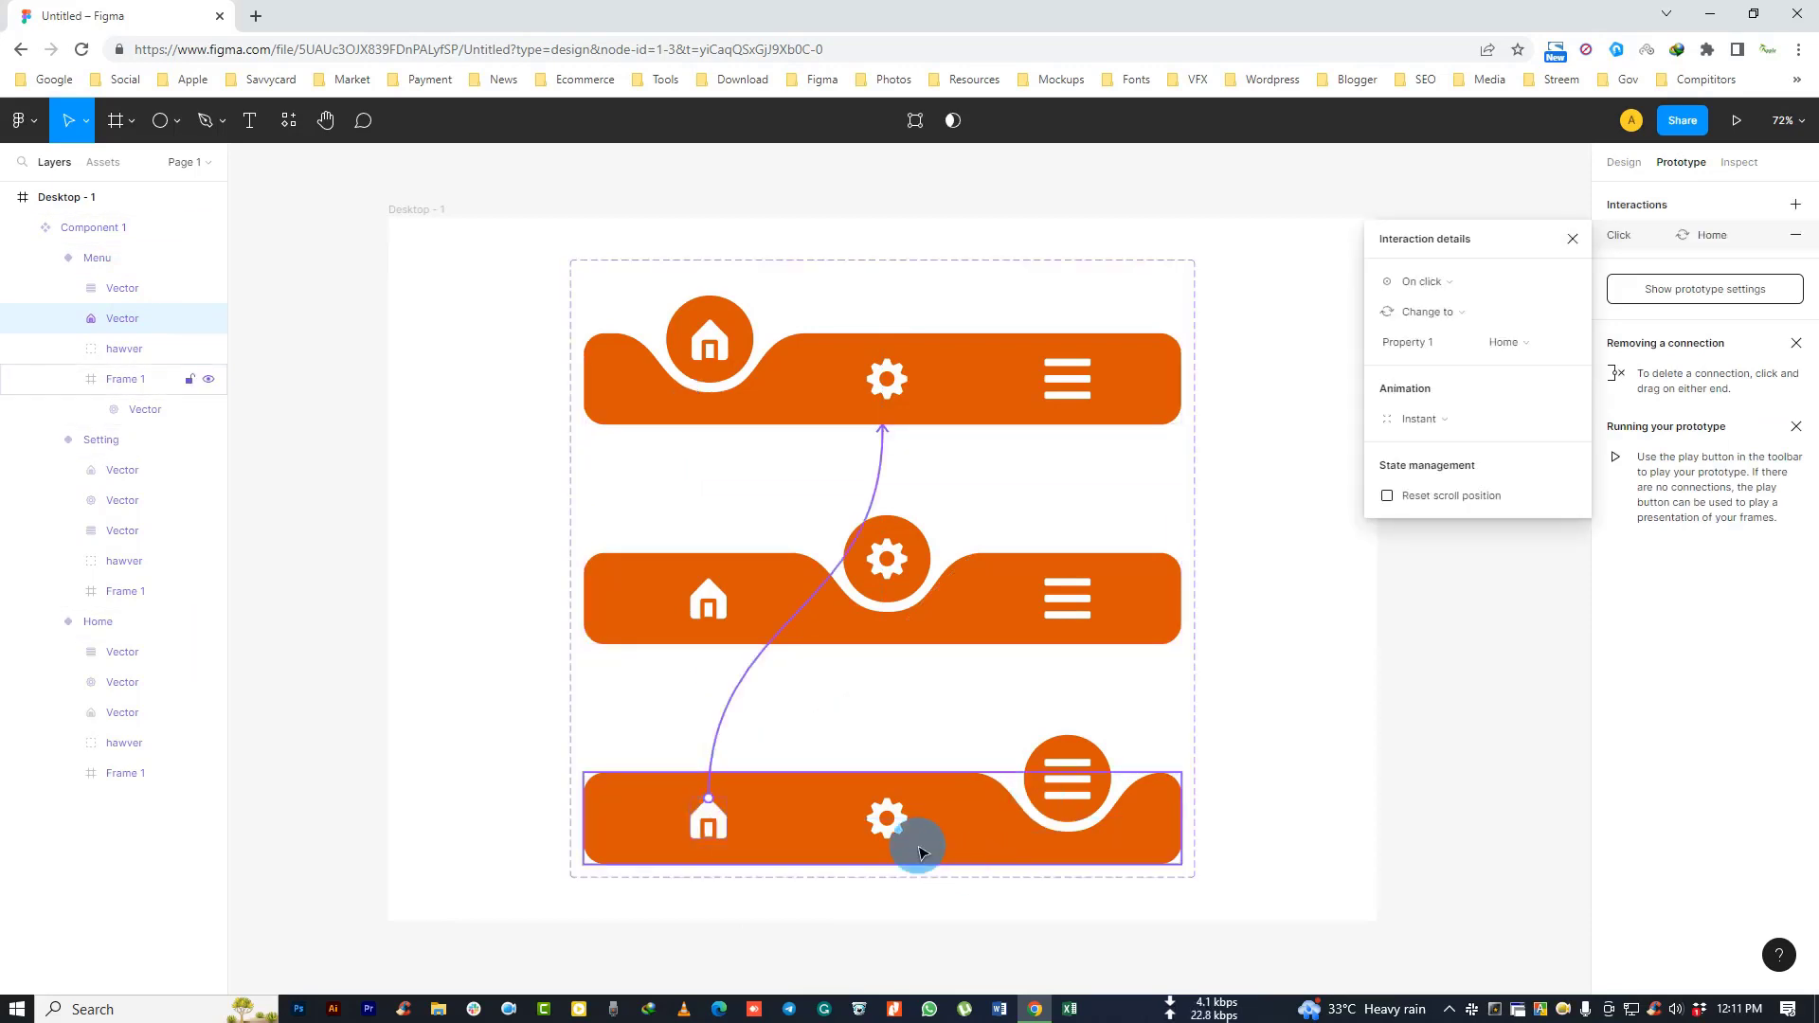
left_click(883, 811)
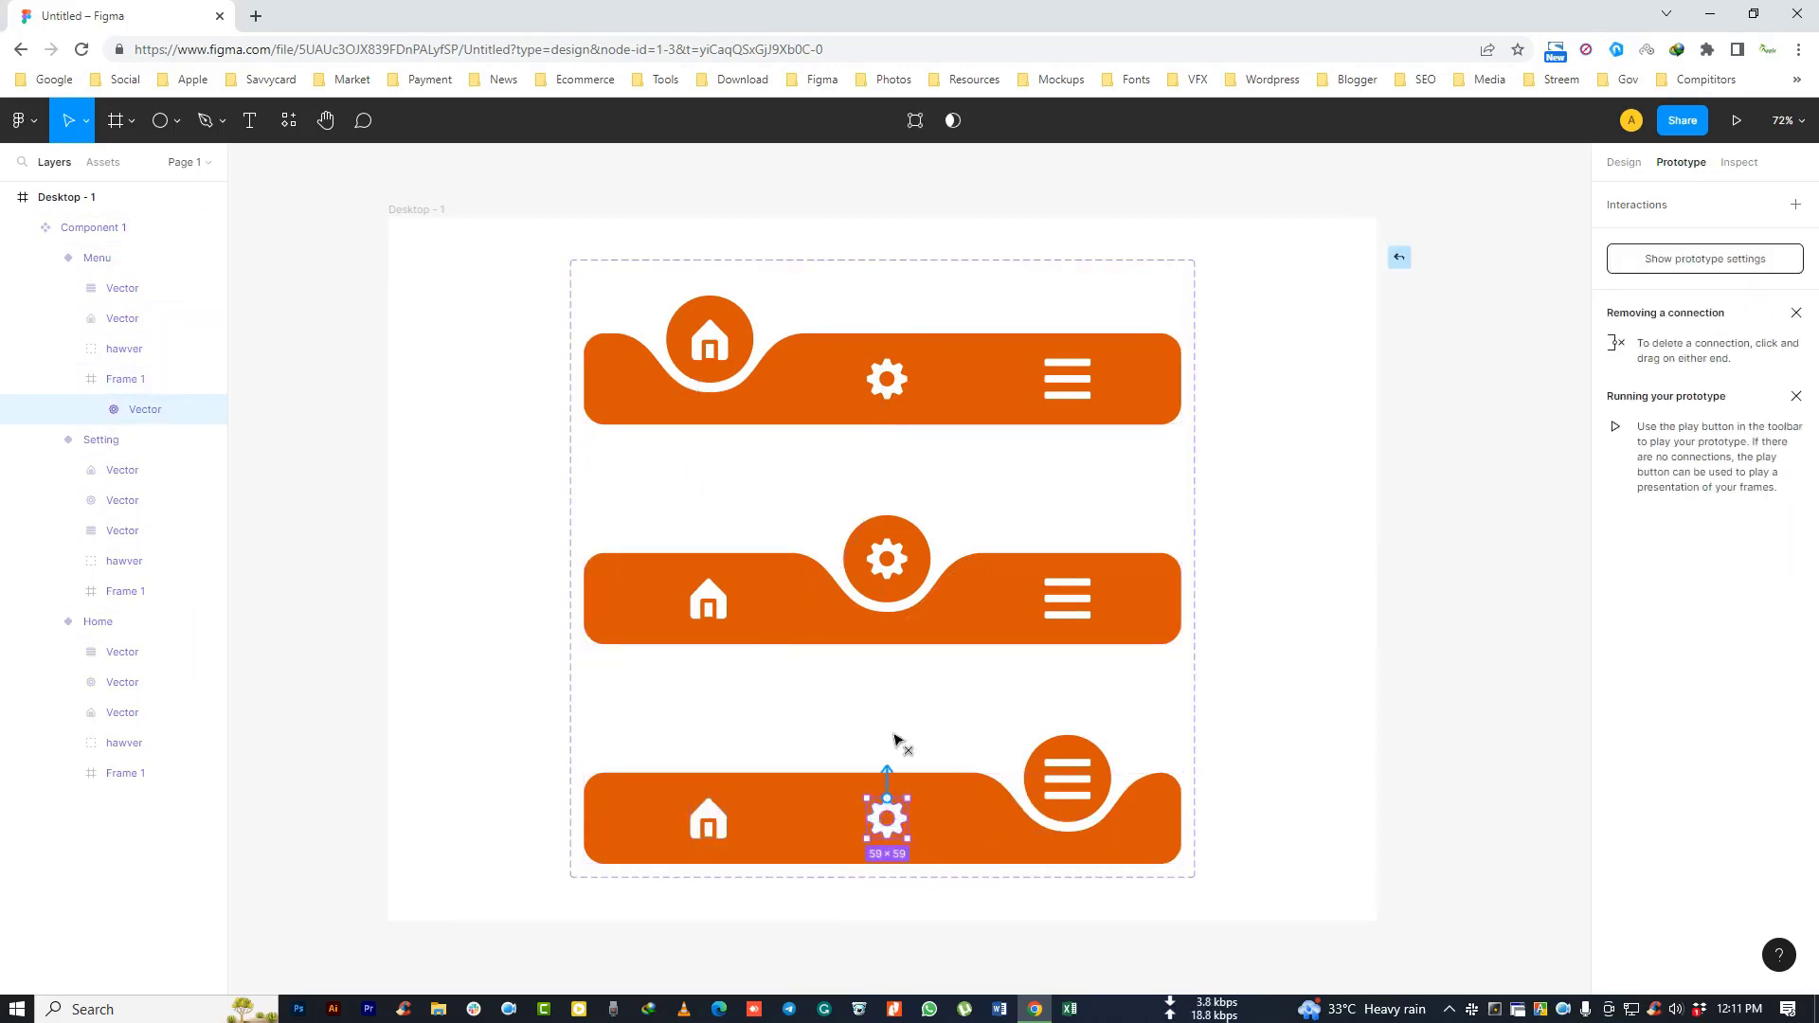
left_click_drag(886, 770, 893, 629)
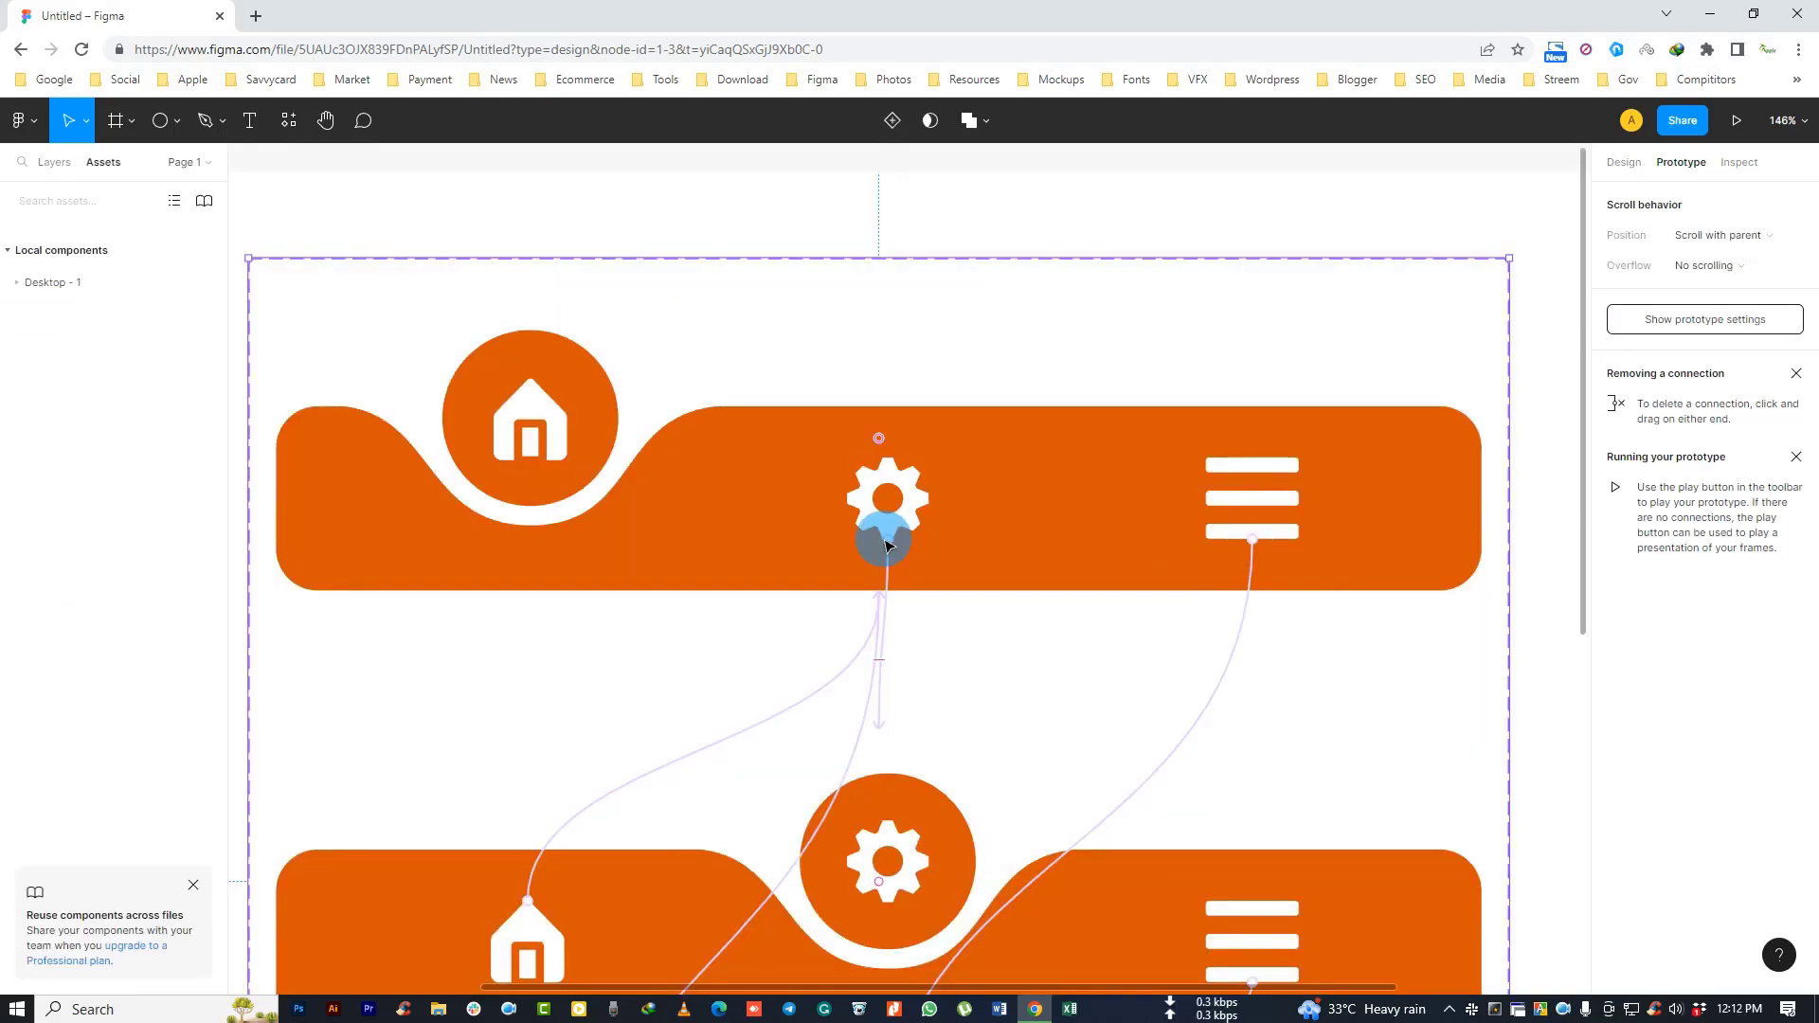
Step: Set the top gear's Change-to-Setting click to Smart animate, Gentle easing, 800ms
left_click(886, 545)
left_click(1622, 235)
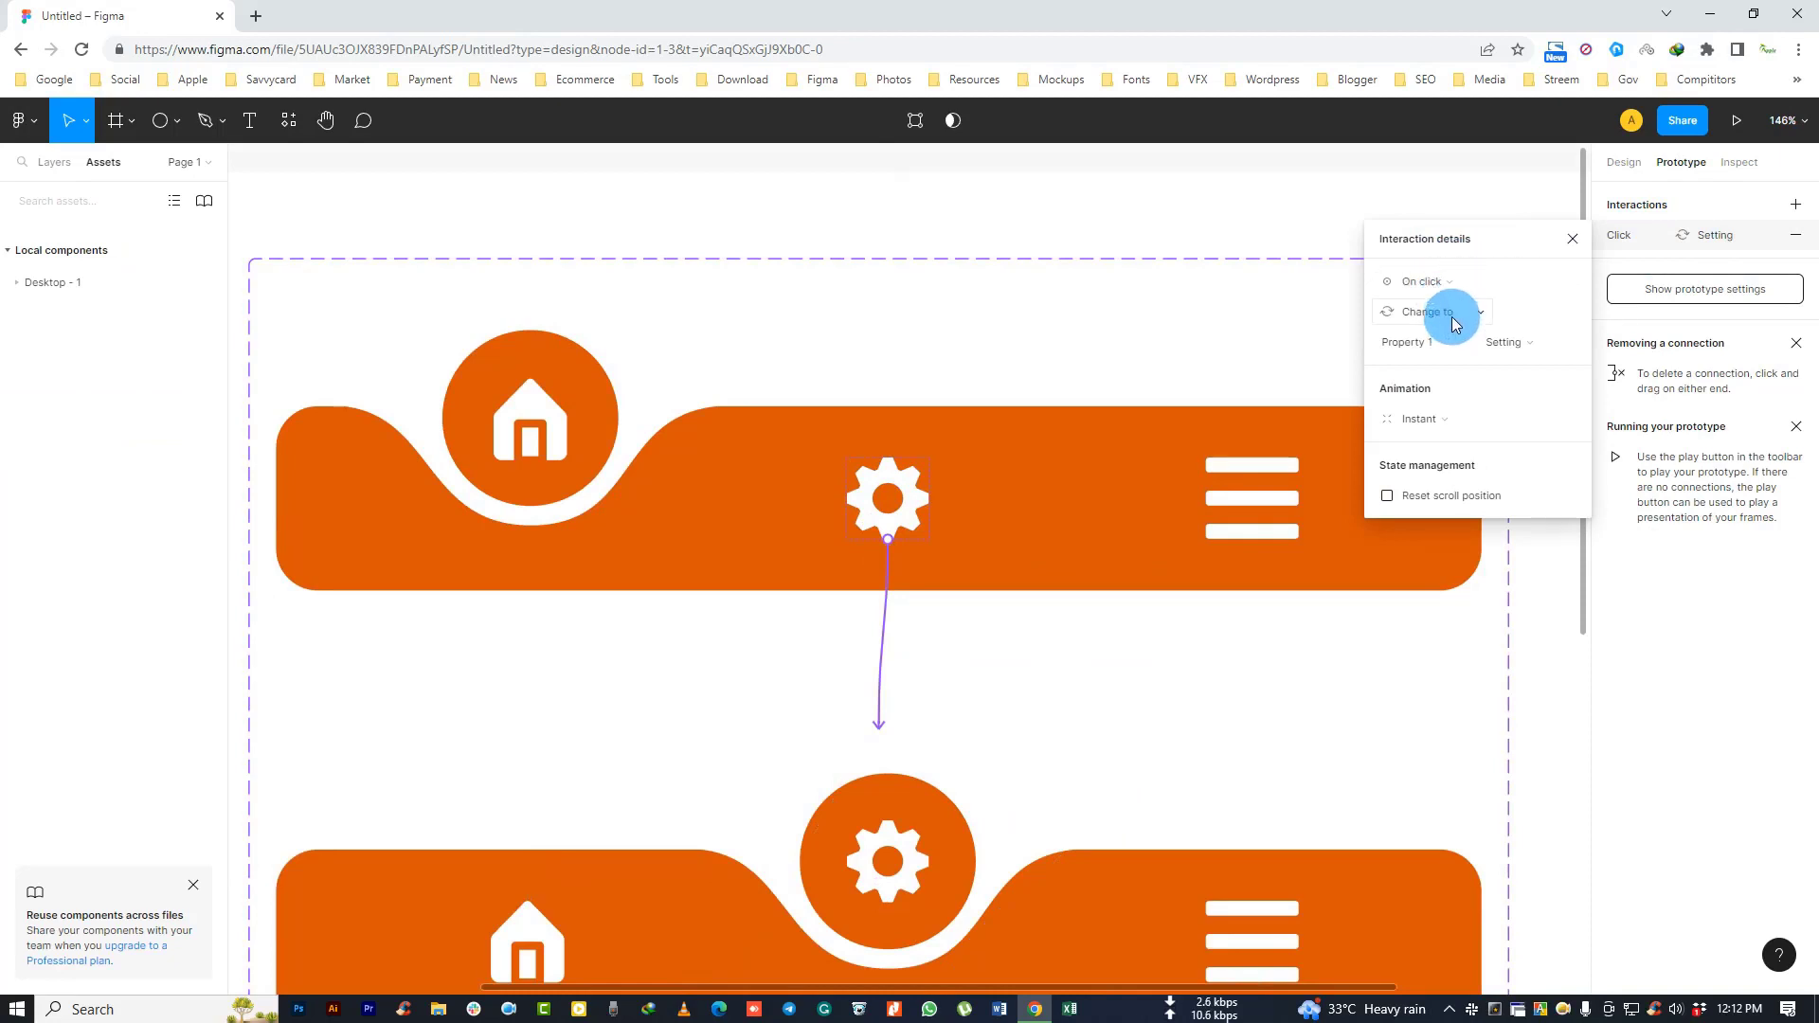
left_click(1452, 314)
left_click(1458, 322)
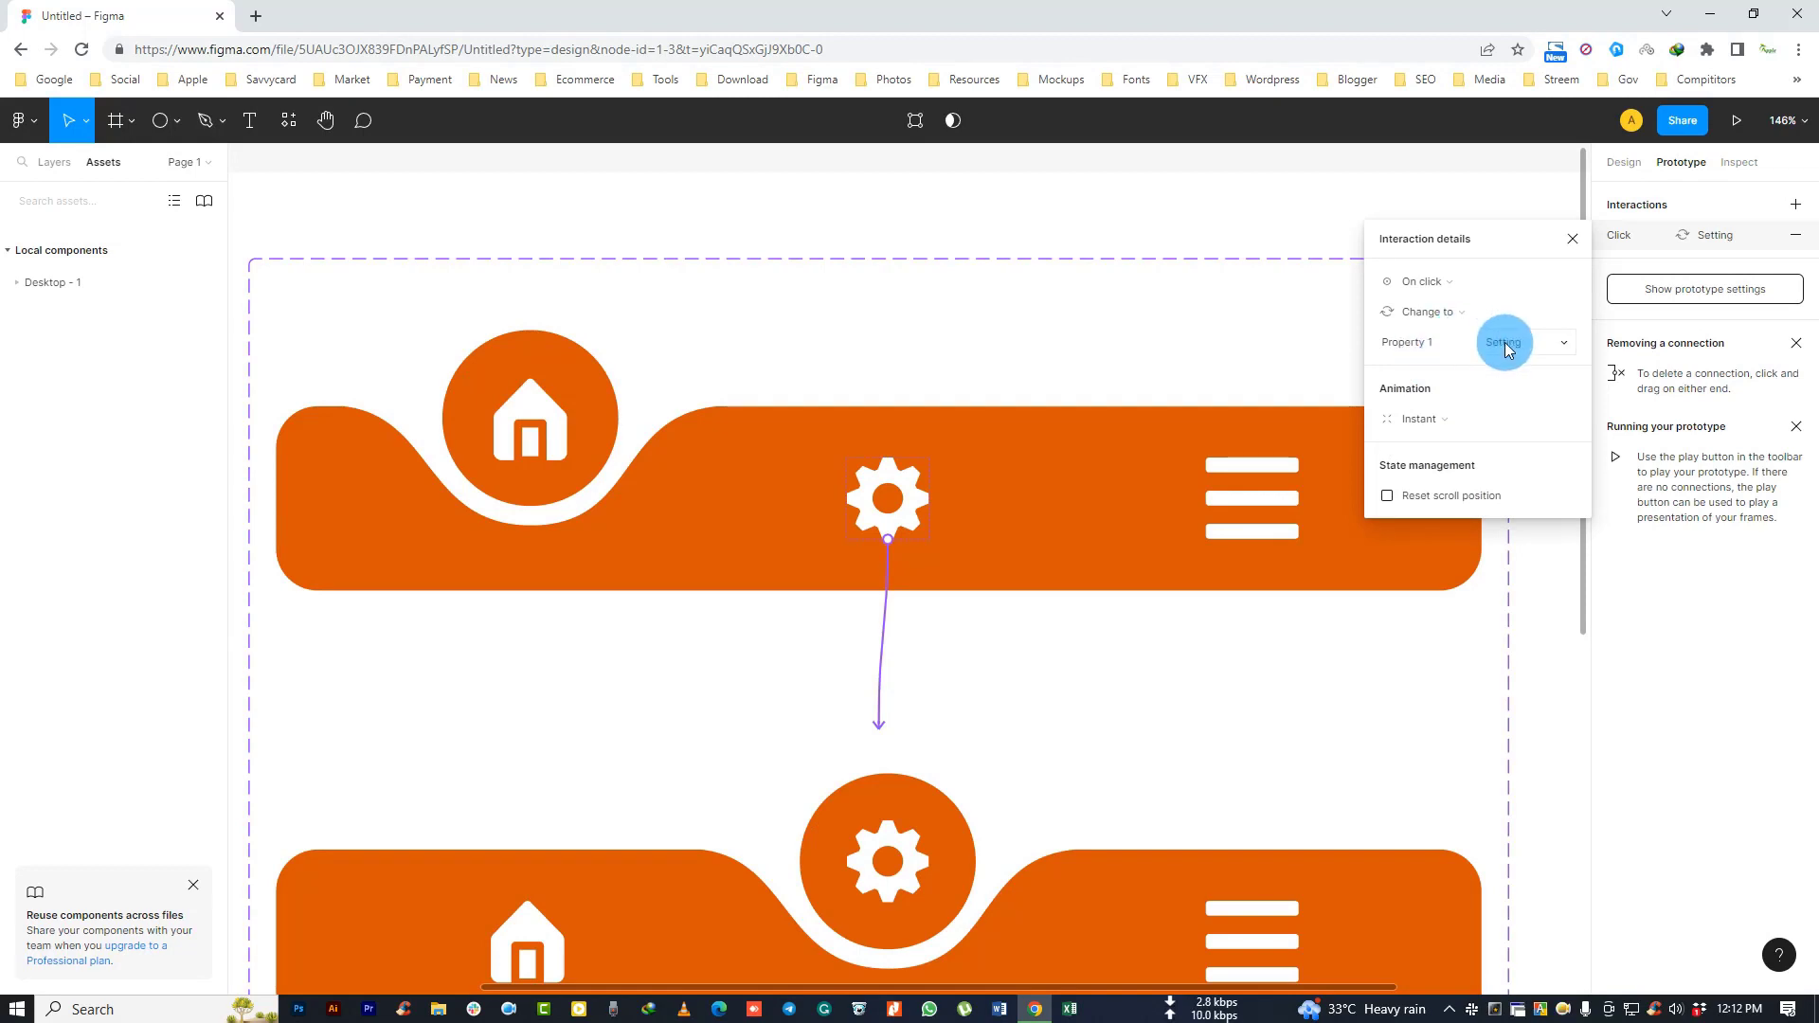
left_click(1438, 423)
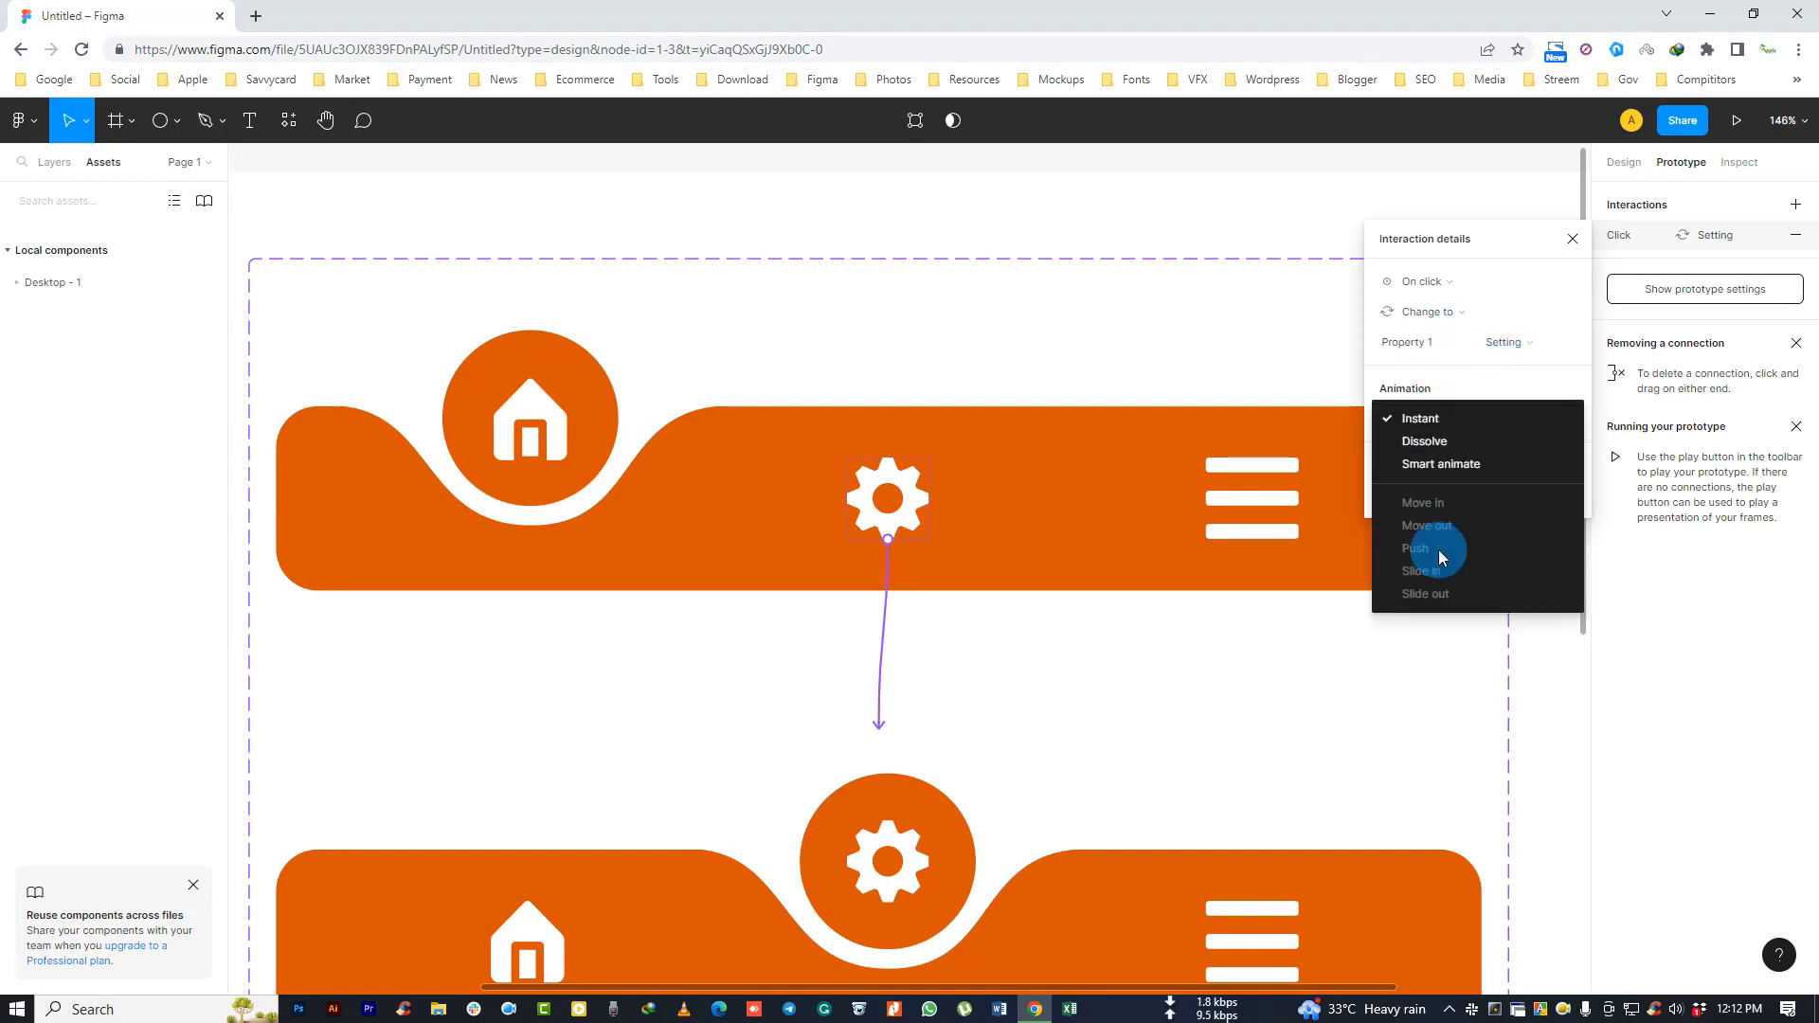
left_click(1481, 468)
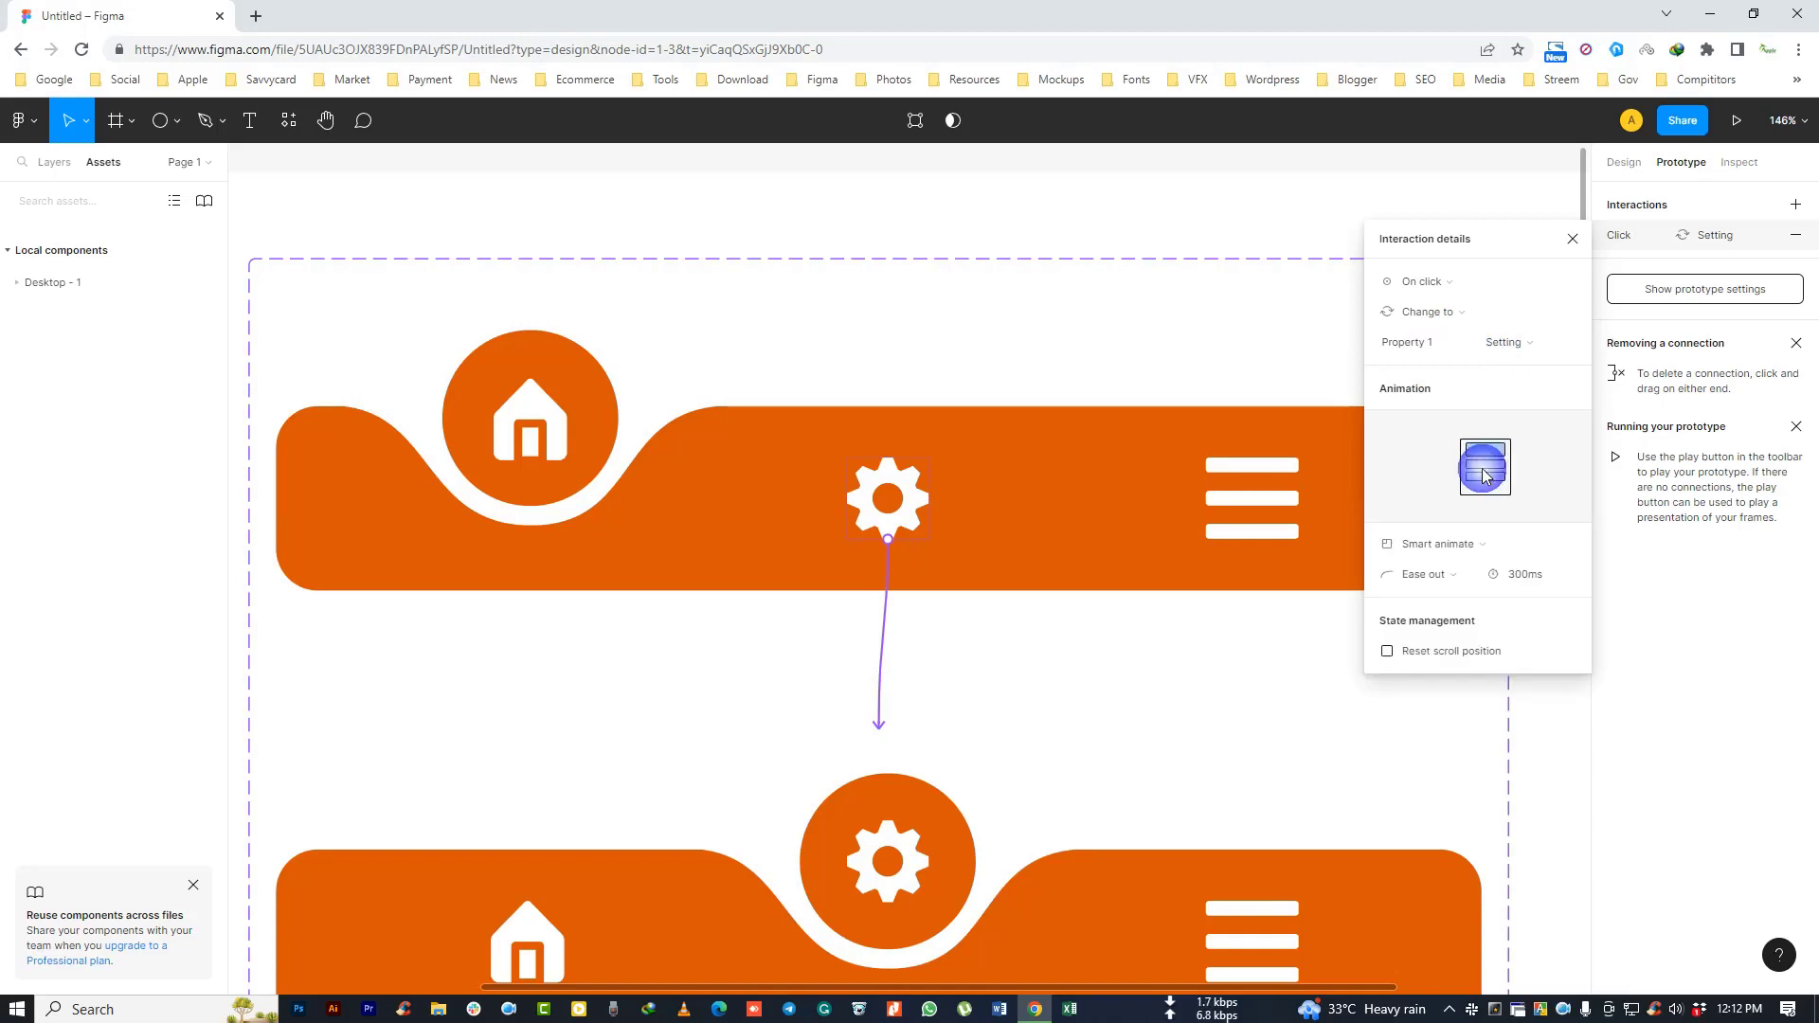
left_click(1420, 577)
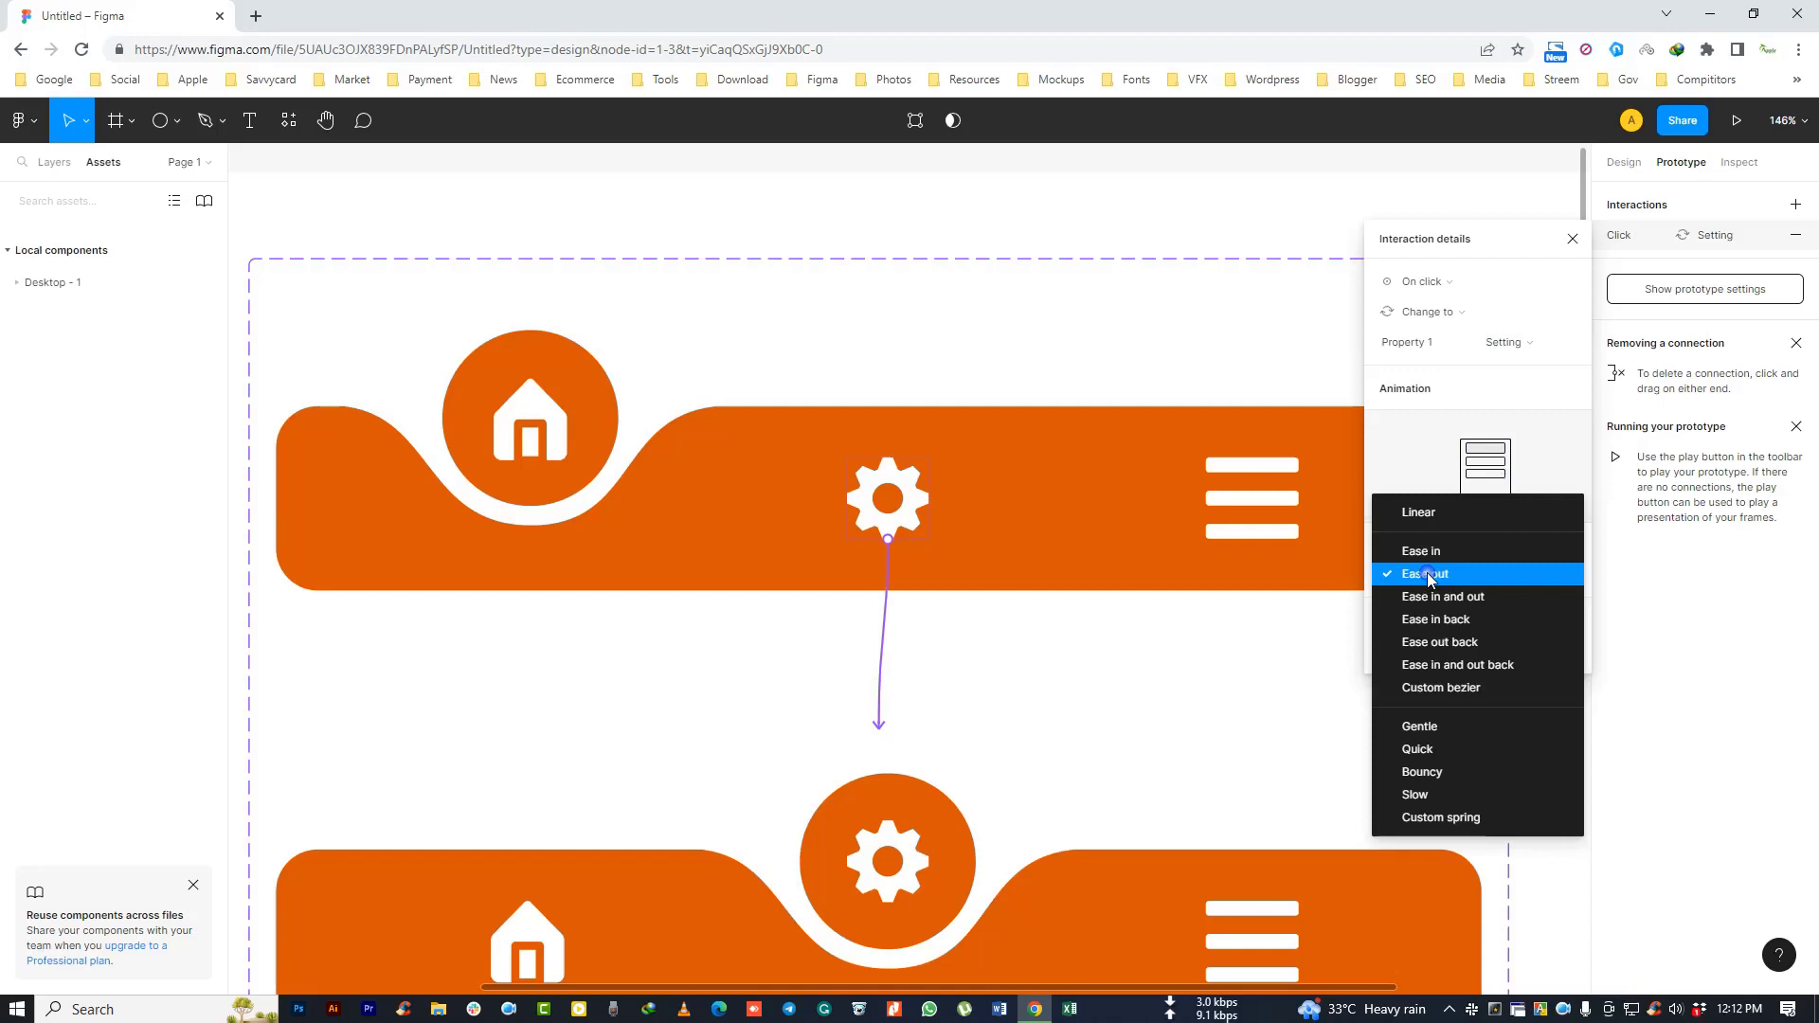
left_click(1446, 732)
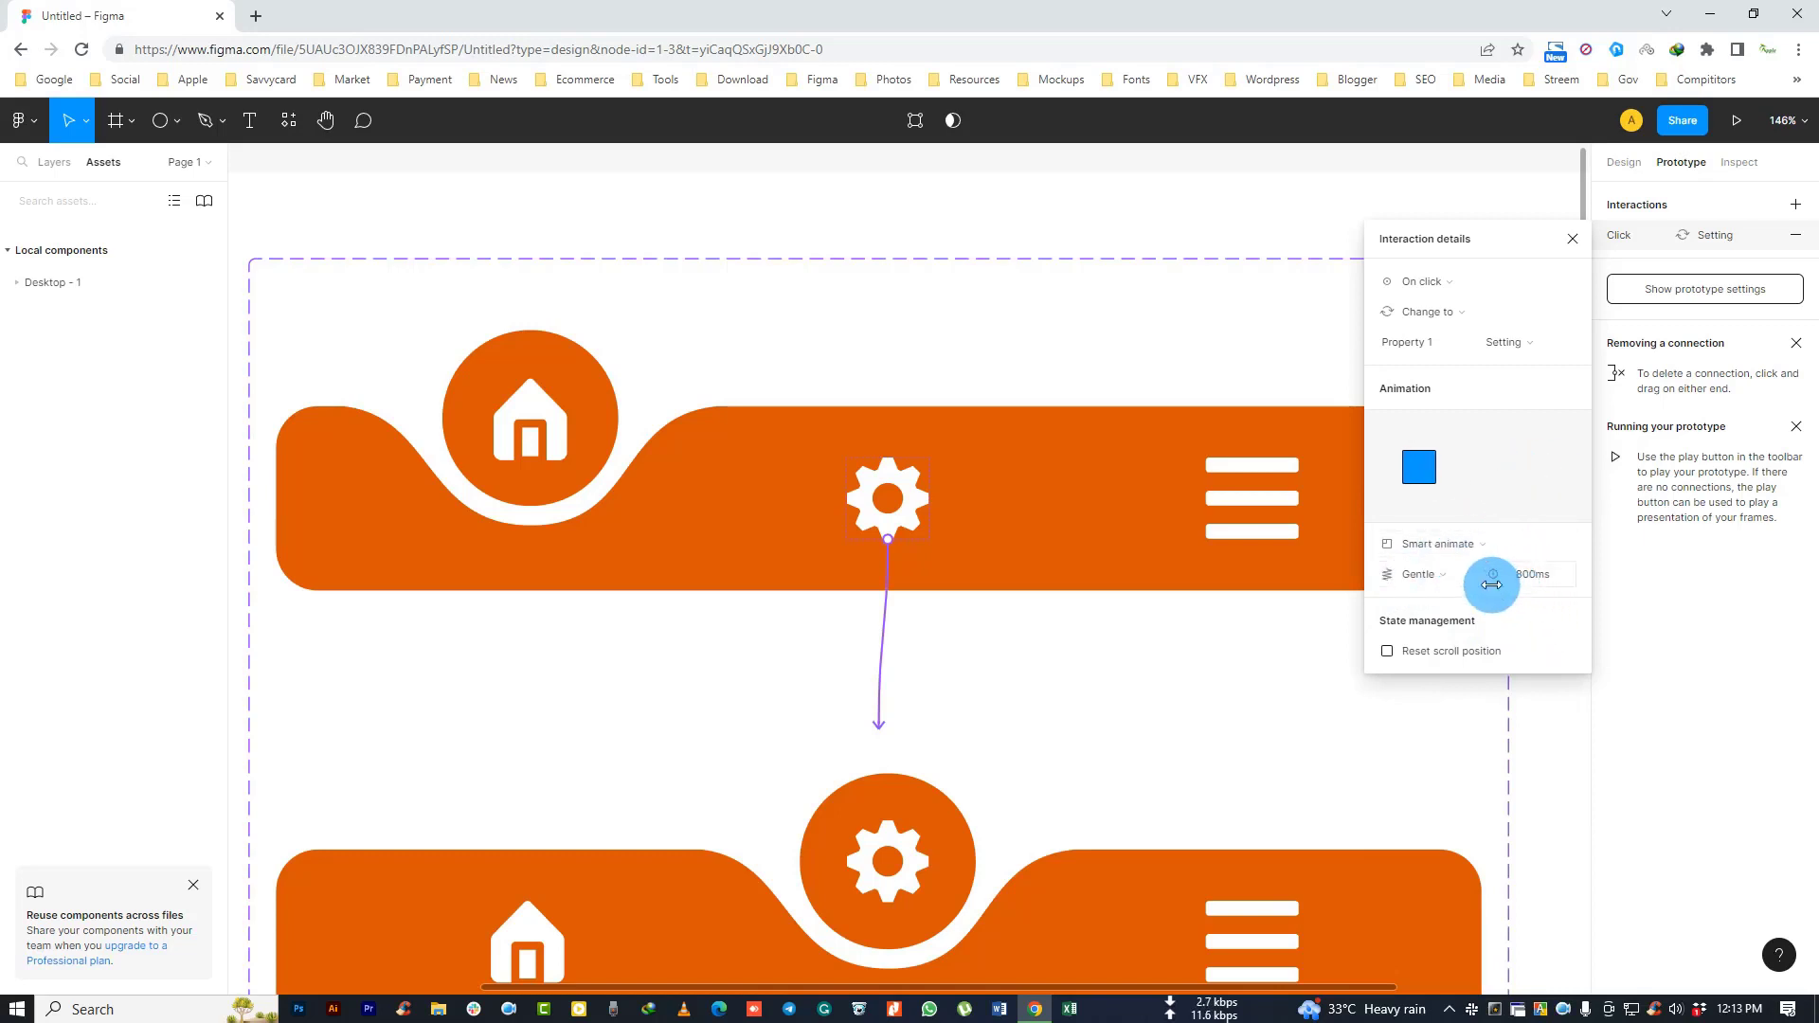
left_click(1525, 585)
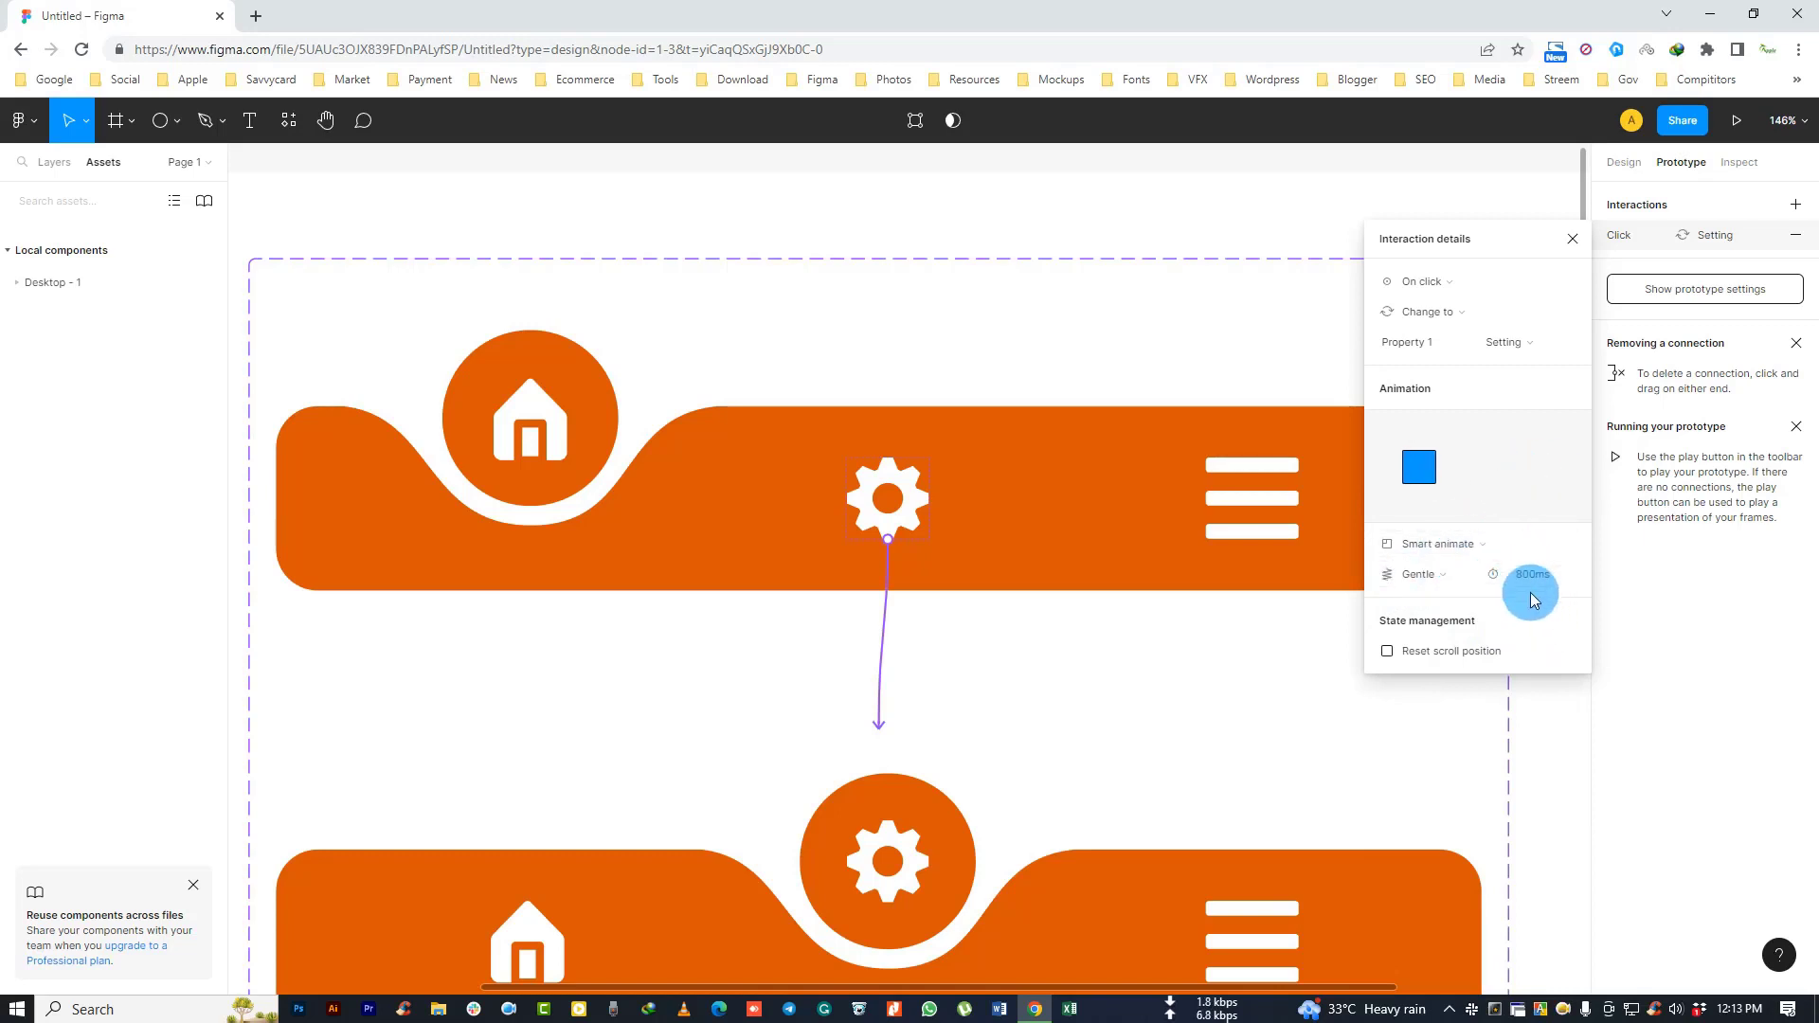
left_click(1572, 238)
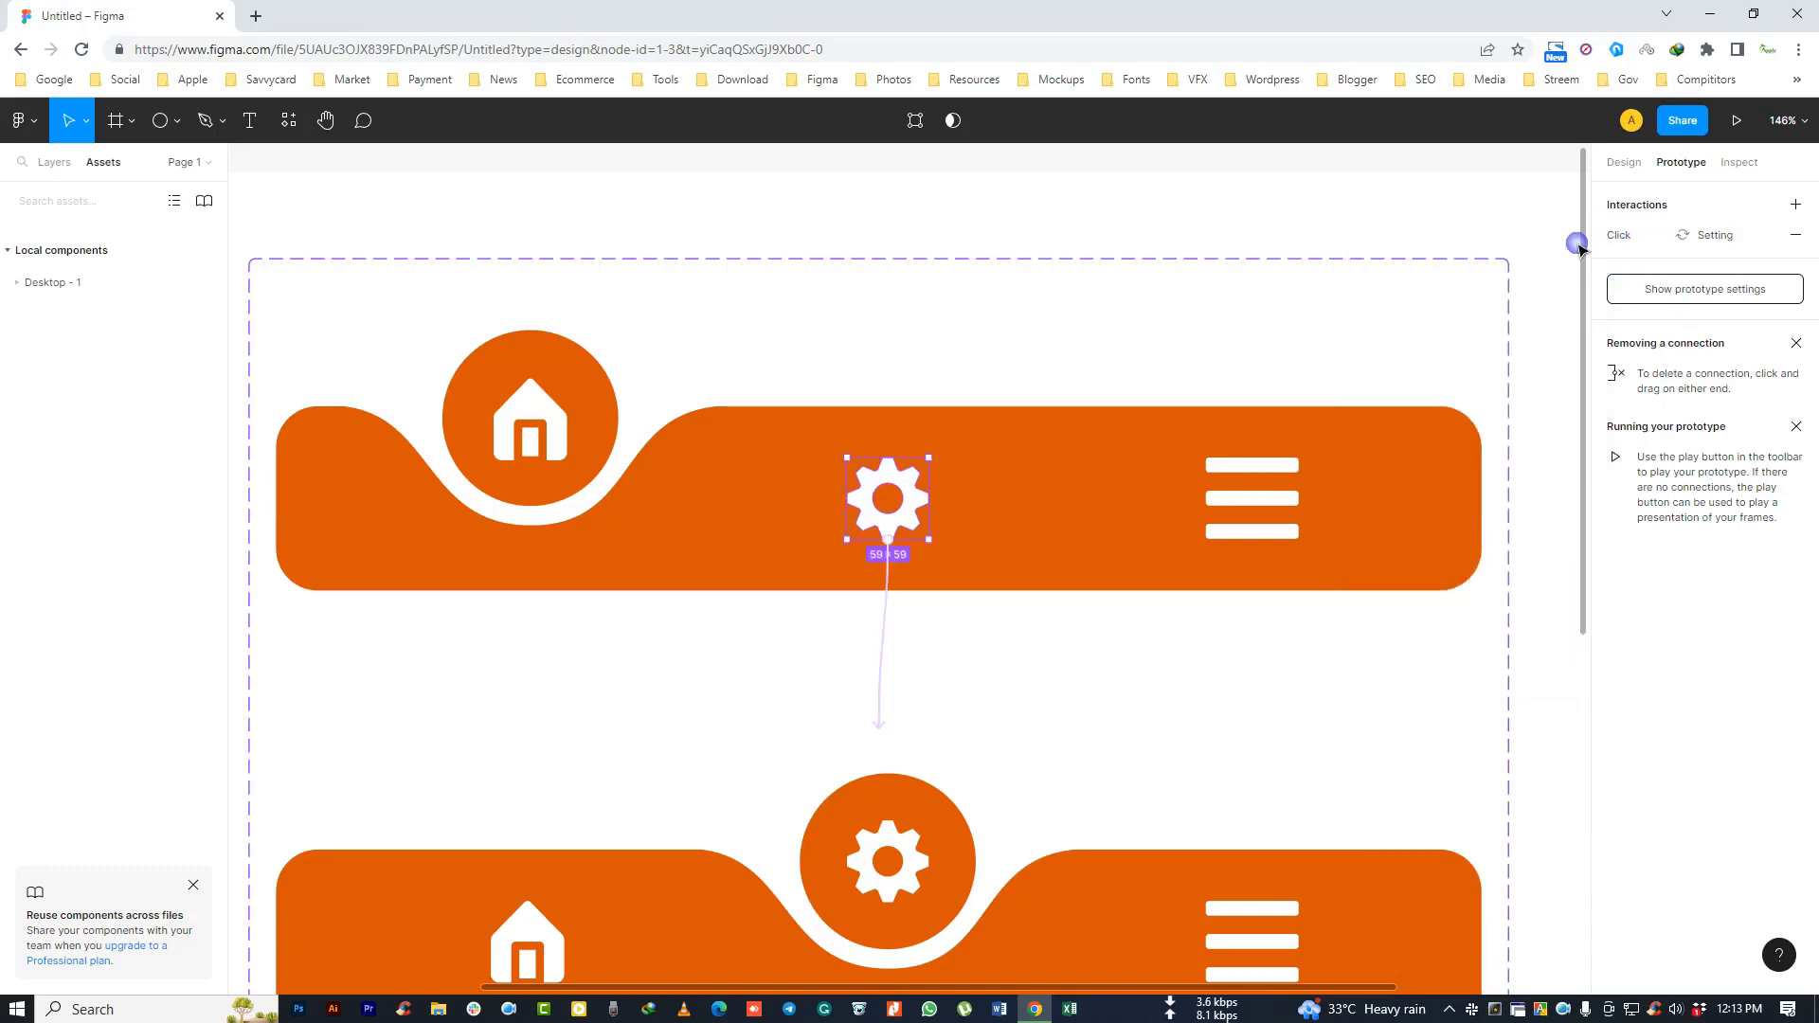
Step: Give the top menu icon's click to Menu Smart animate with Gentle easing, 800ms
left_click(1260, 532)
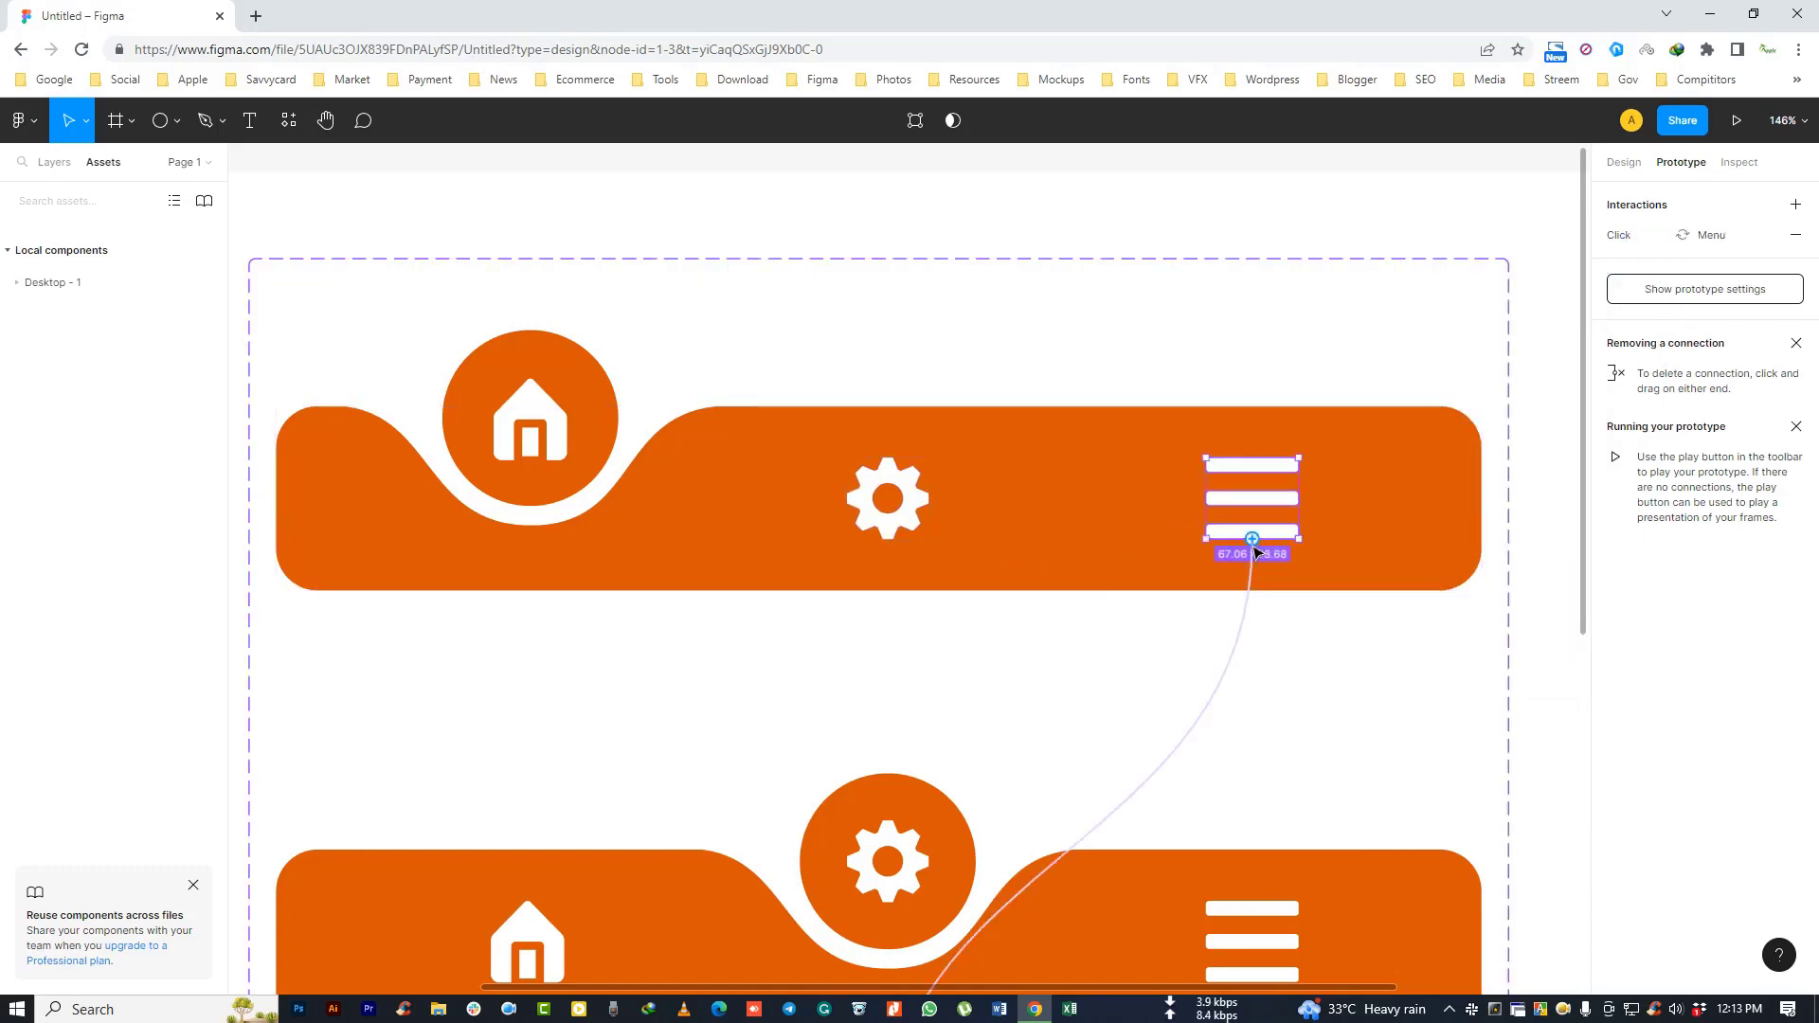
left_click(1630, 227)
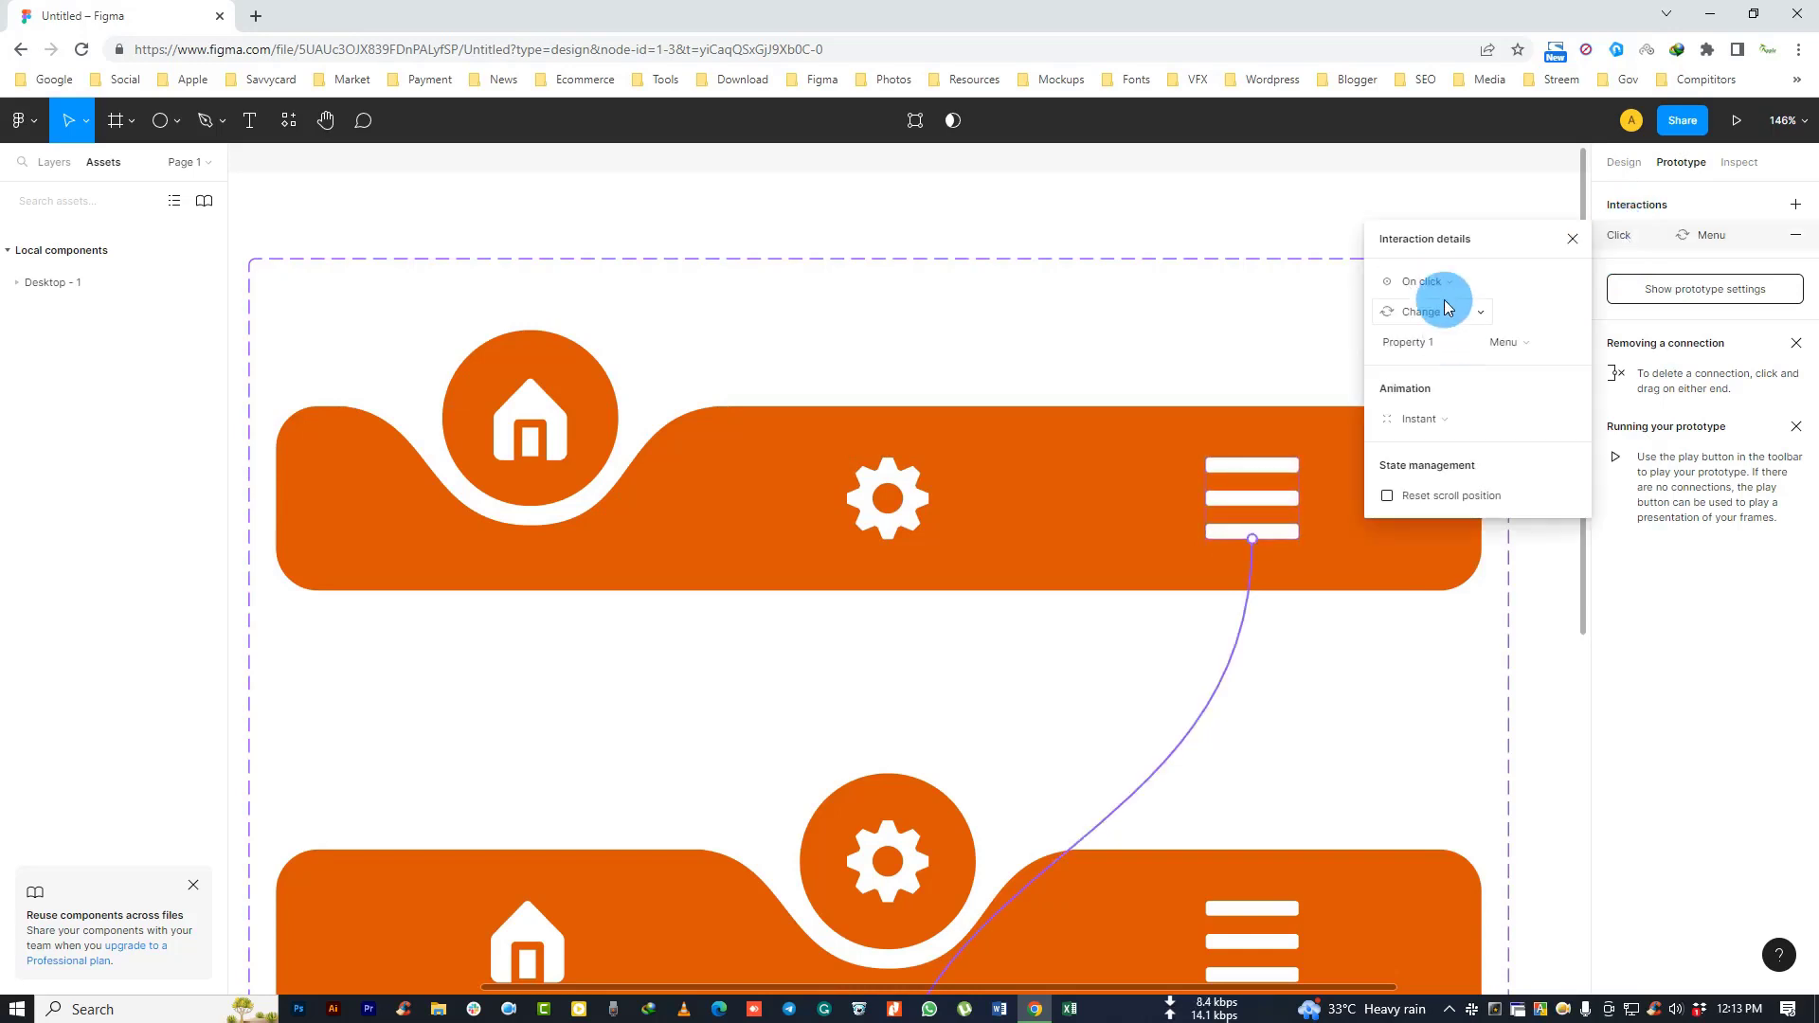
left_click(1418, 417)
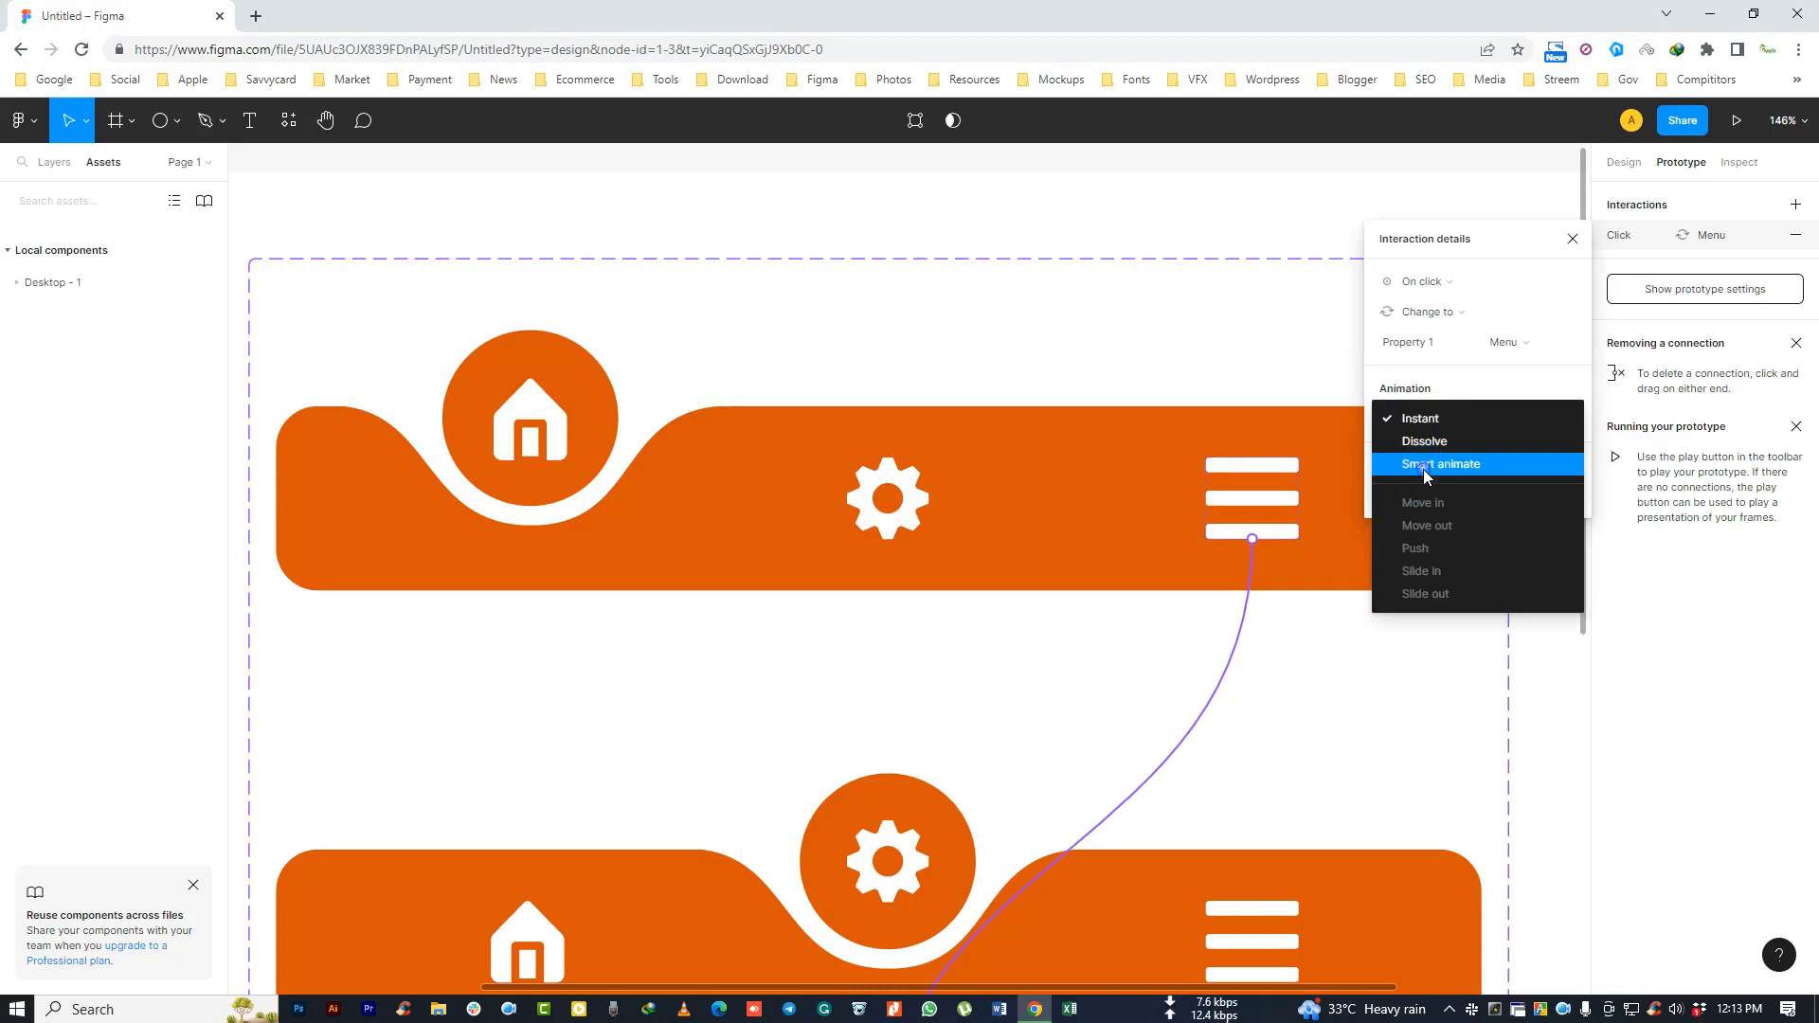
left_click(1430, 465)
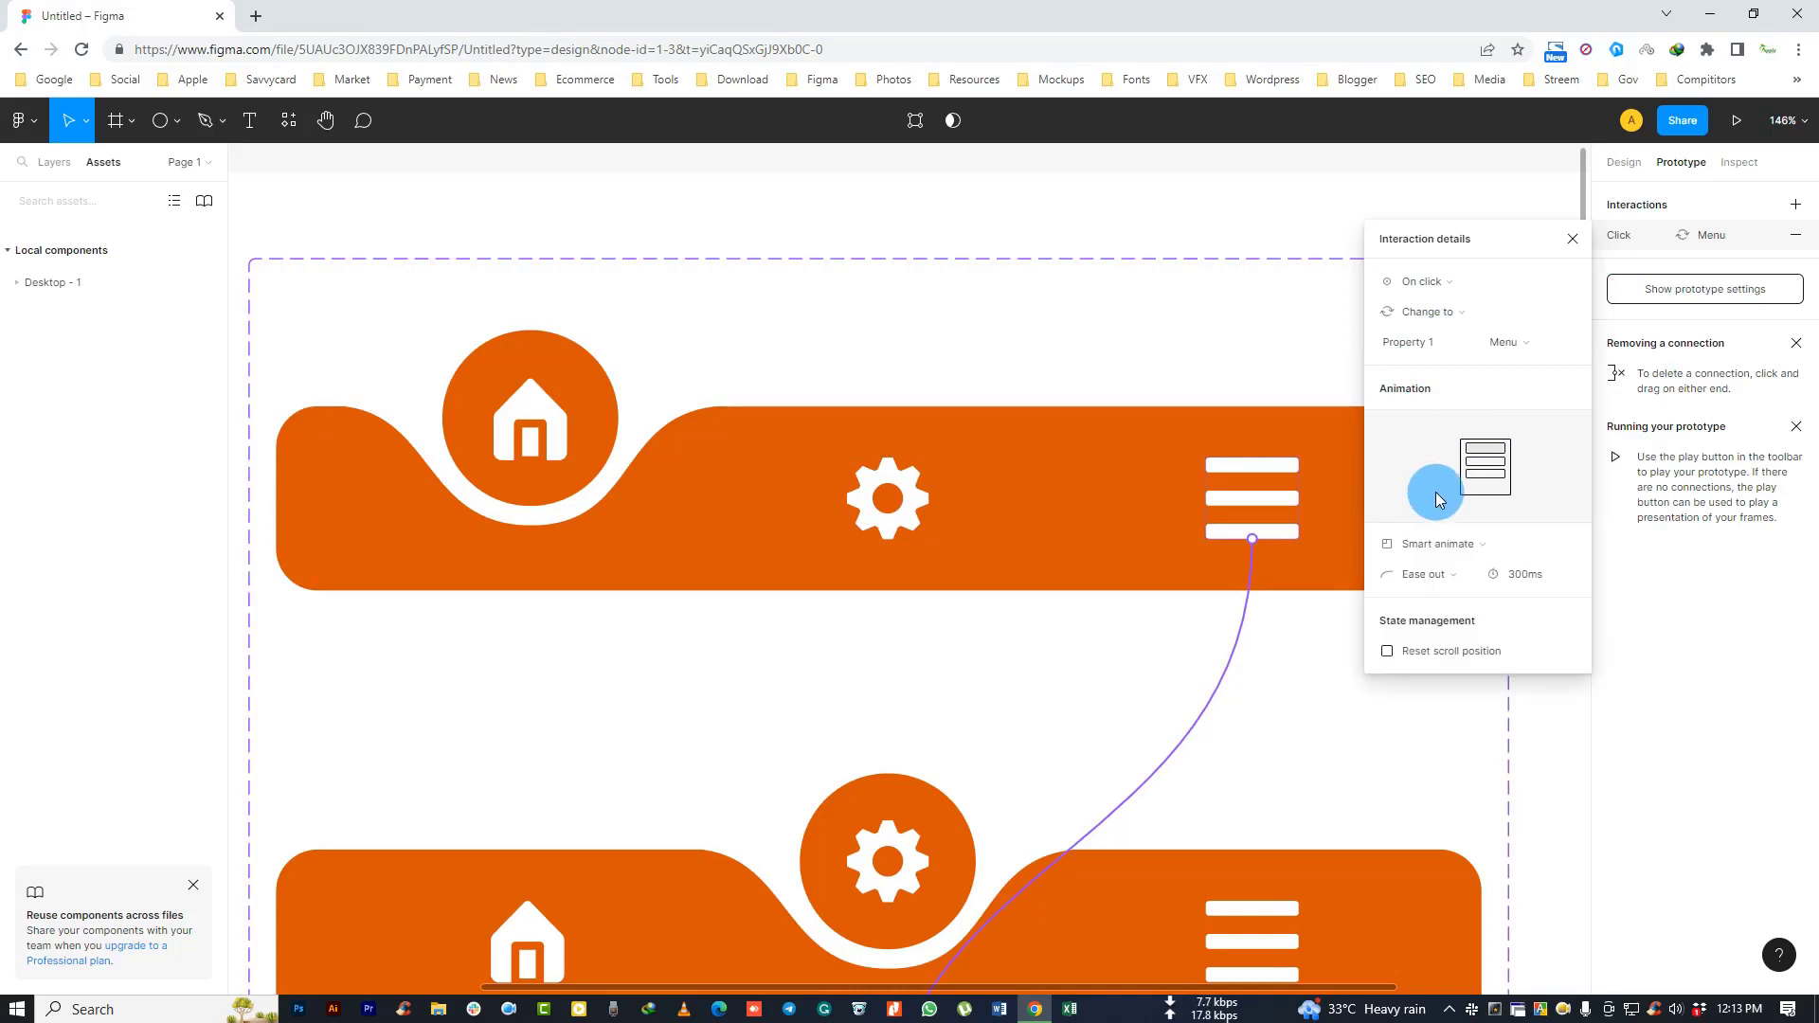
left_click(1432, 576)
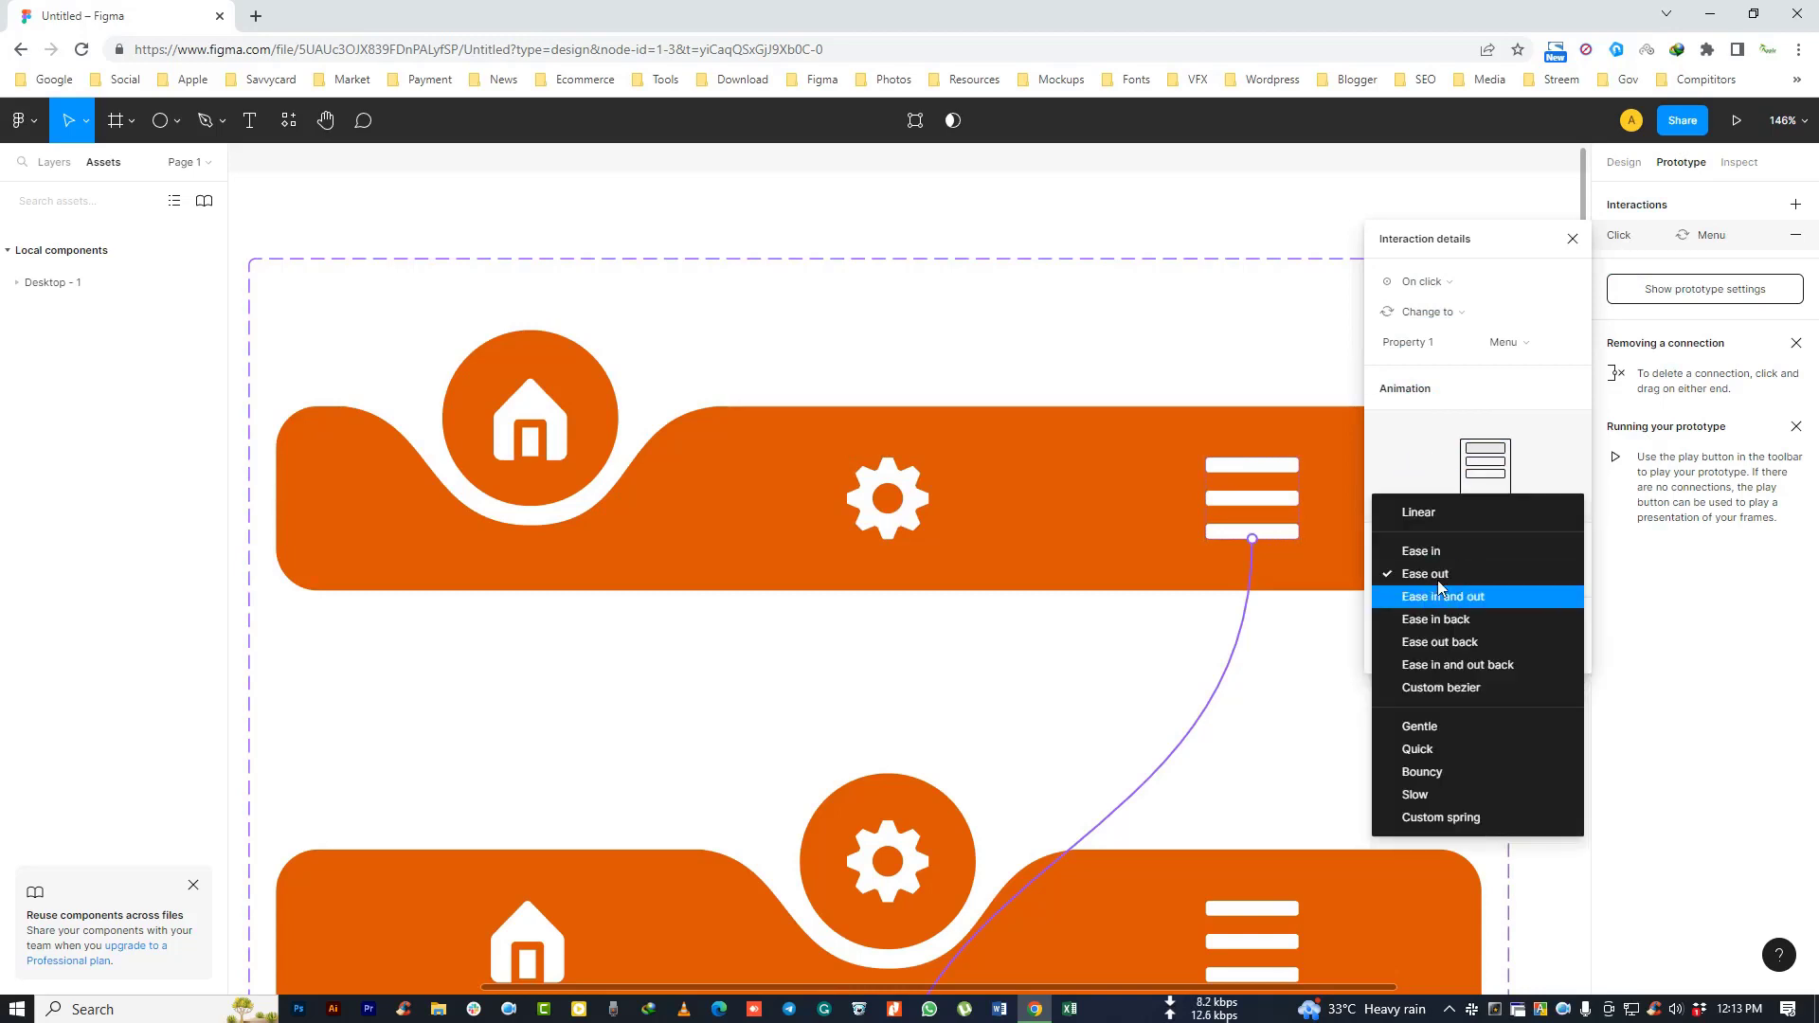
left_click(1432, 727)
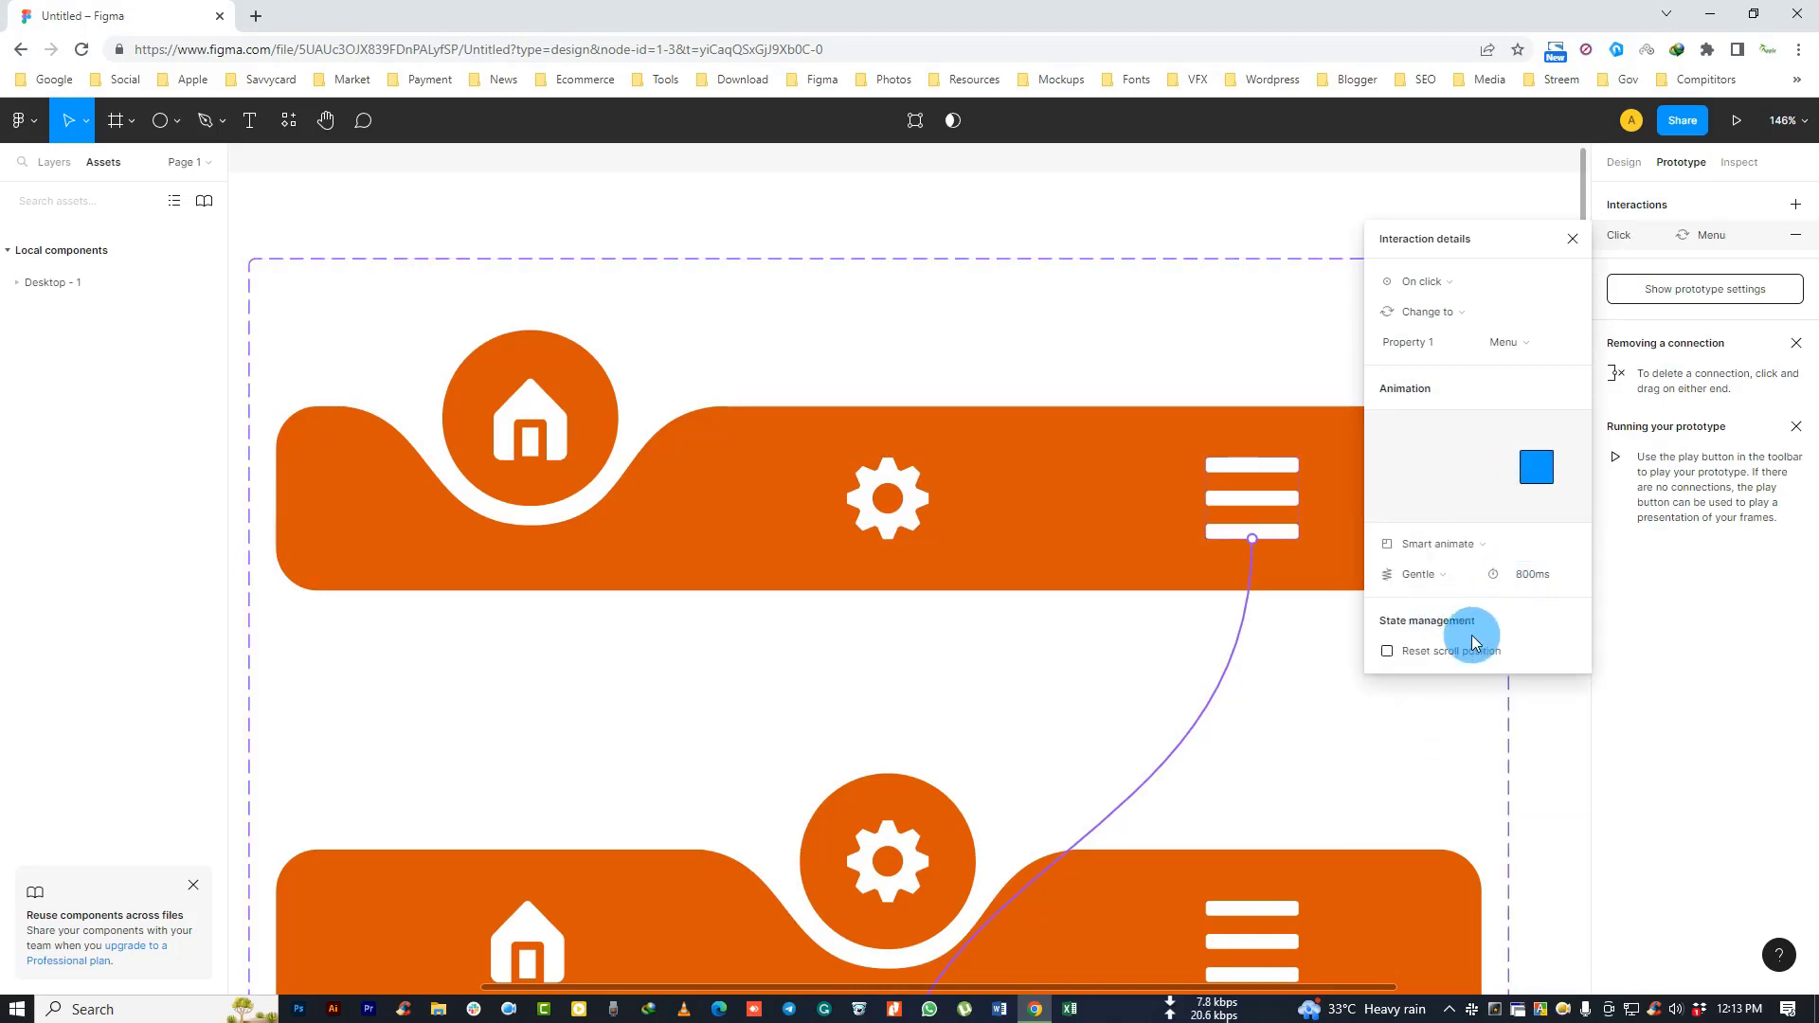
left_click(1315, 687)
scroll(1165, 611, "down", 5)
Step: Give the Home icon's on-click interaction a Smart animate transition with an easing curve
scroll(1012, 555, "down", 3)
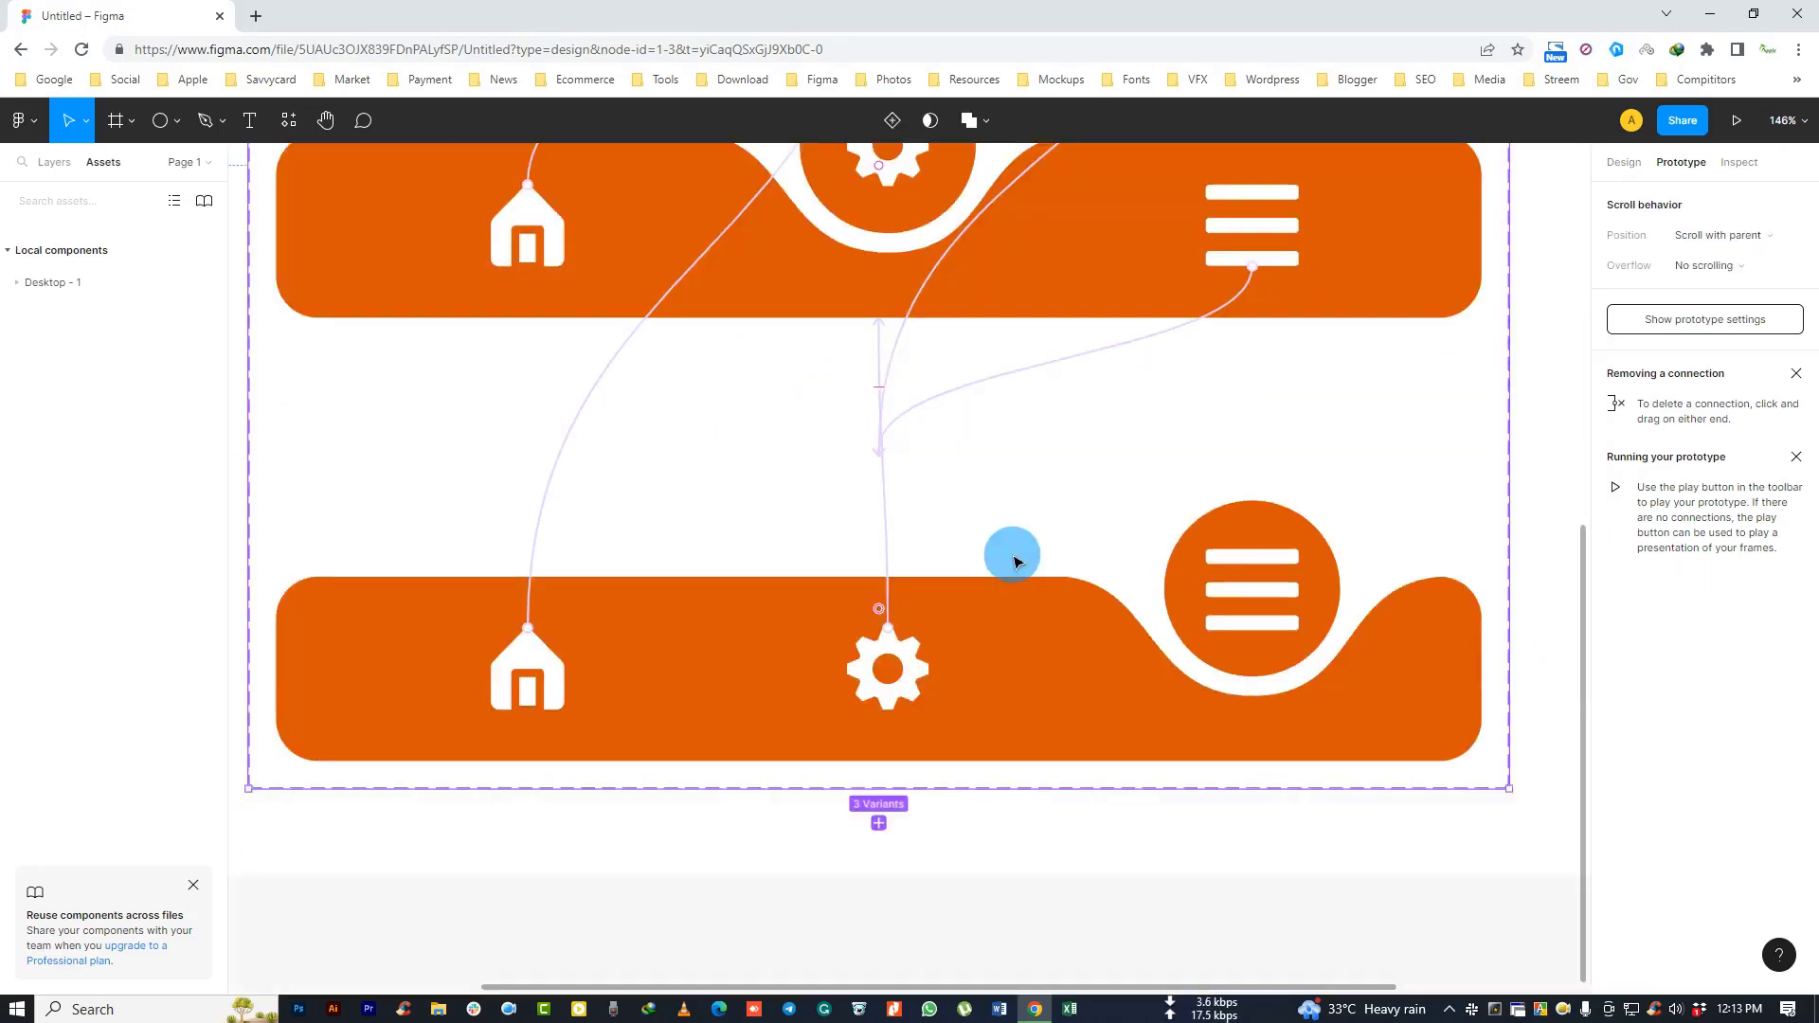
scroll(1011, 554, "up", 1)
scroll(1023, 559, "up", 2)
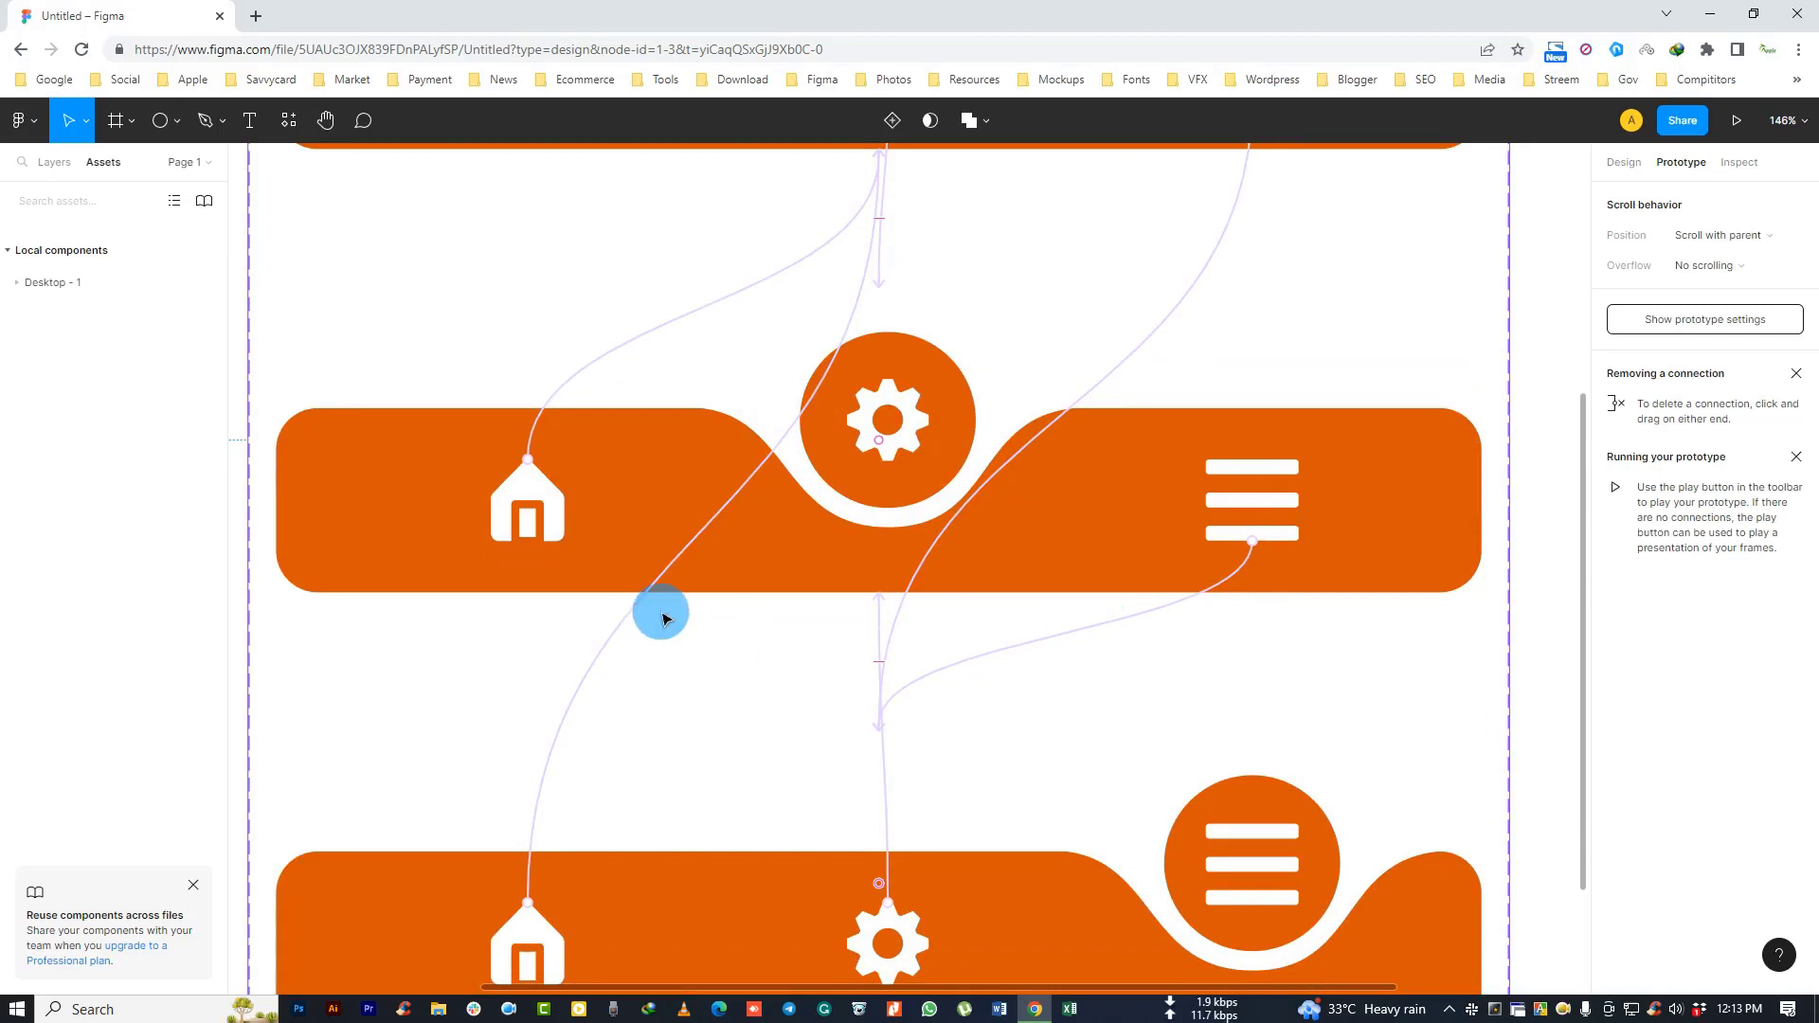
left_click(519, 462)
left_click(1635, 244)
left_click(1426, 281)
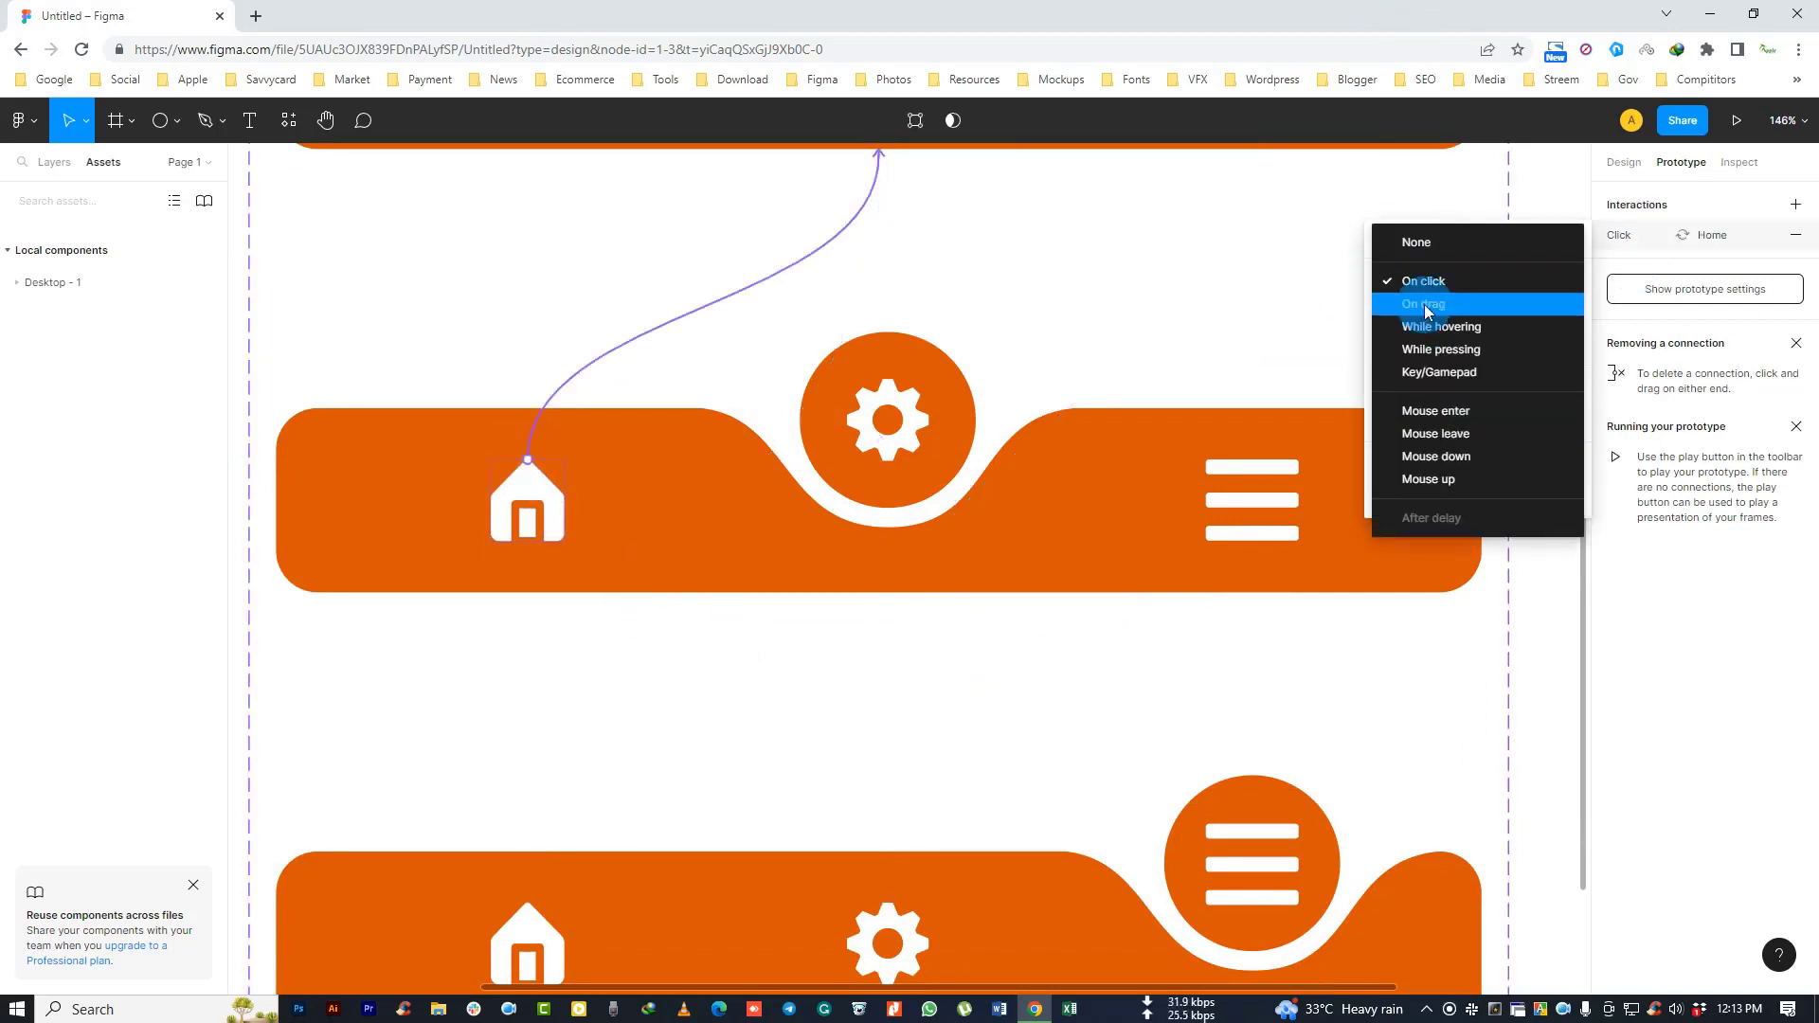
left_click(1438, 265)
left_click(1452, 425)
left_click(1421, 396)
left_click(1418, 574)
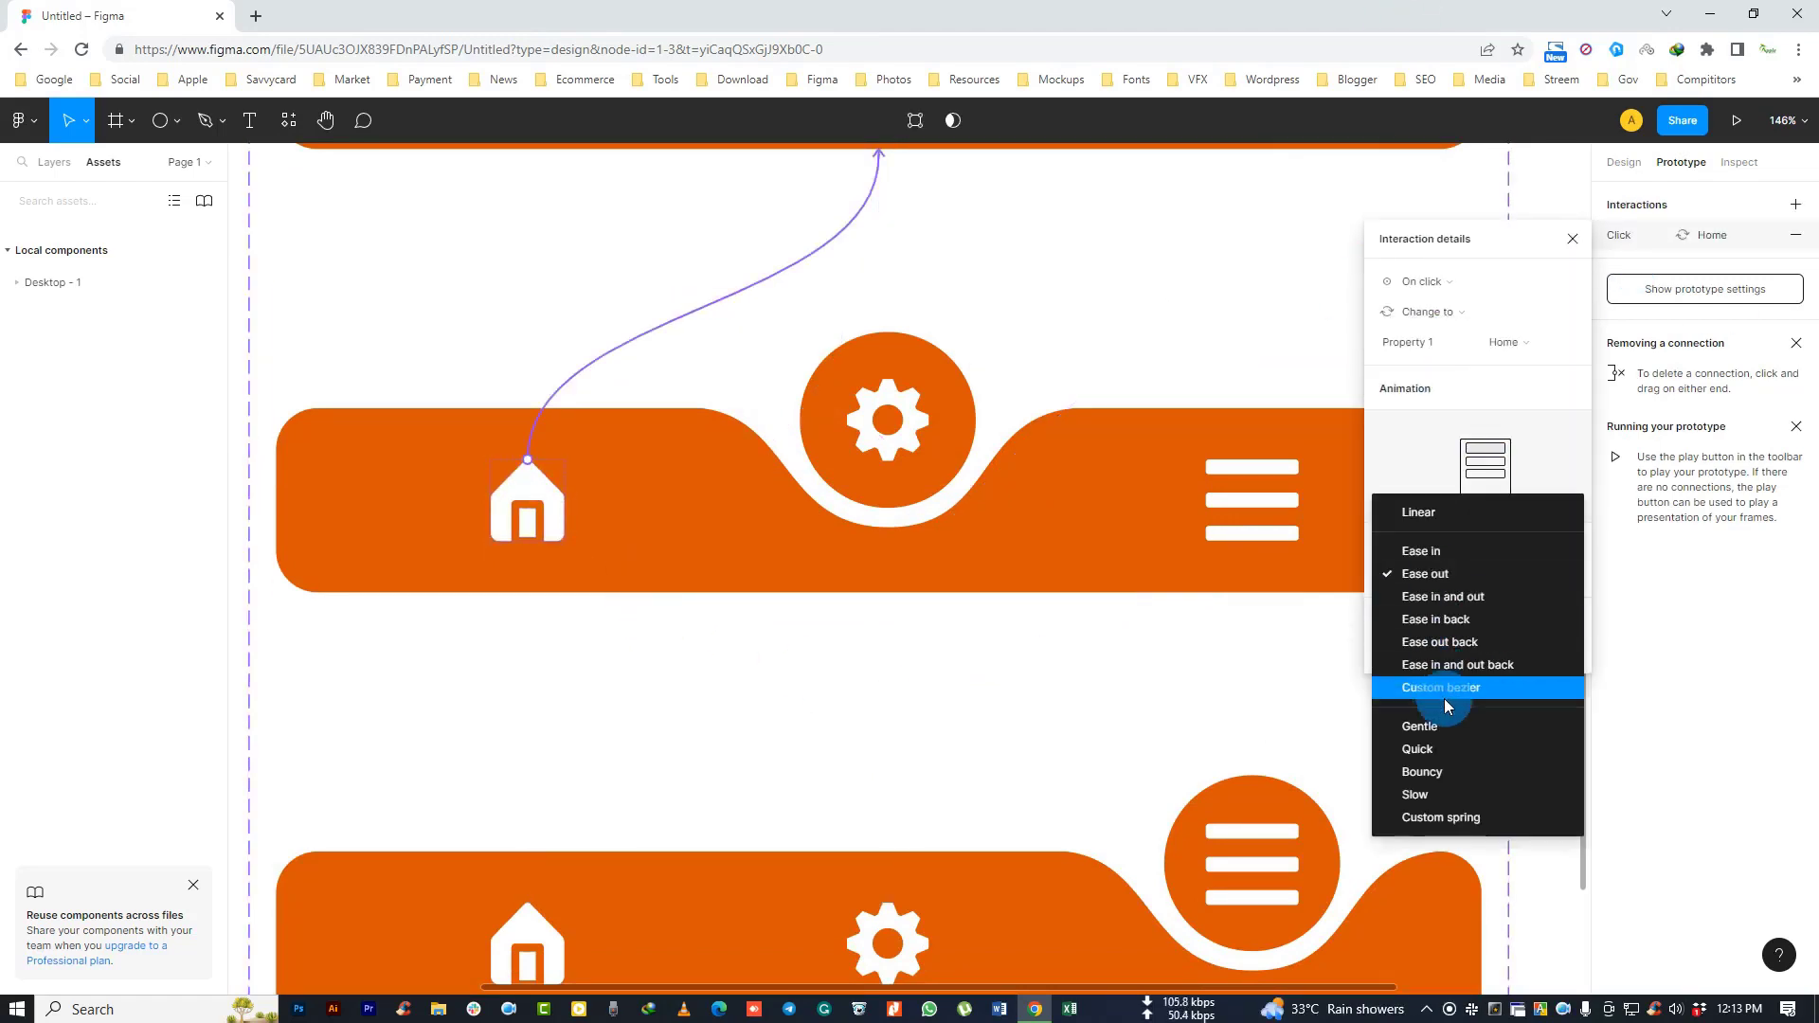
left_click(1445, 728)
Step: Switch the Menu icon's on-click transition to Smart animate
left_click(1253, 500)
left_click(1620, 235)
left_click(1421, 282)
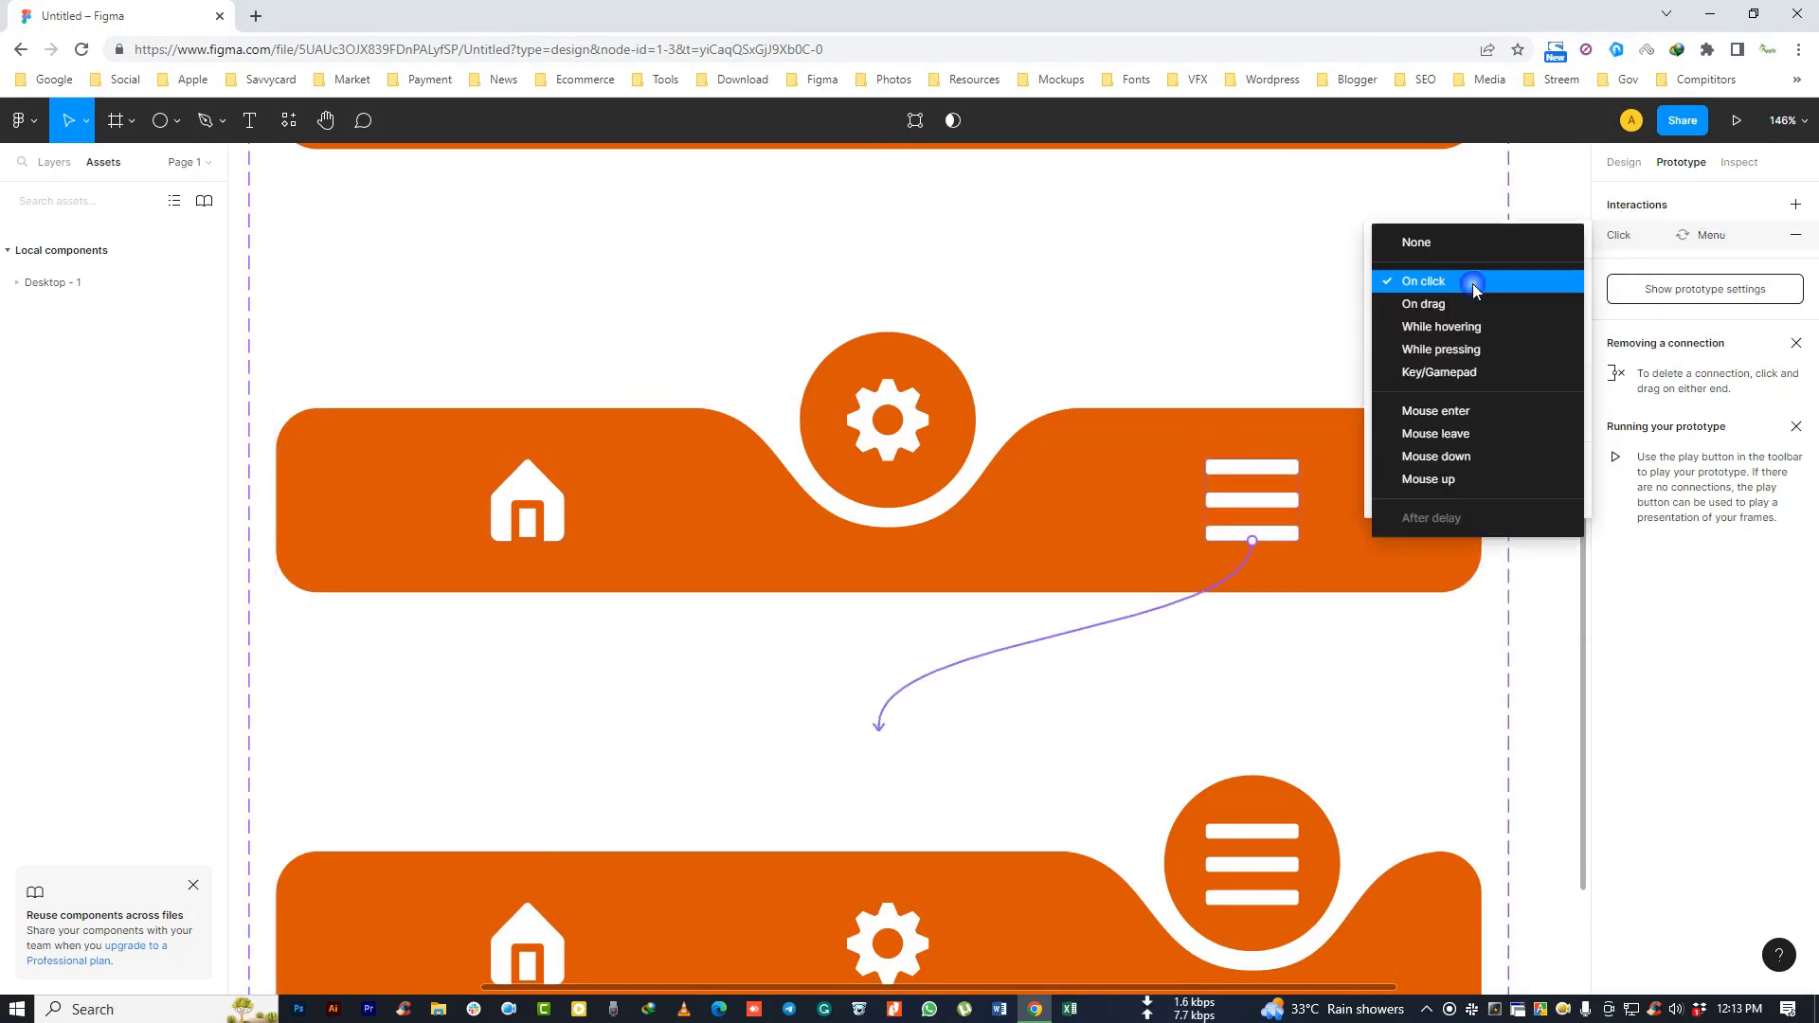
left_click(1469, 285)
left_click(1421, 417)
left_click(1421, 574)
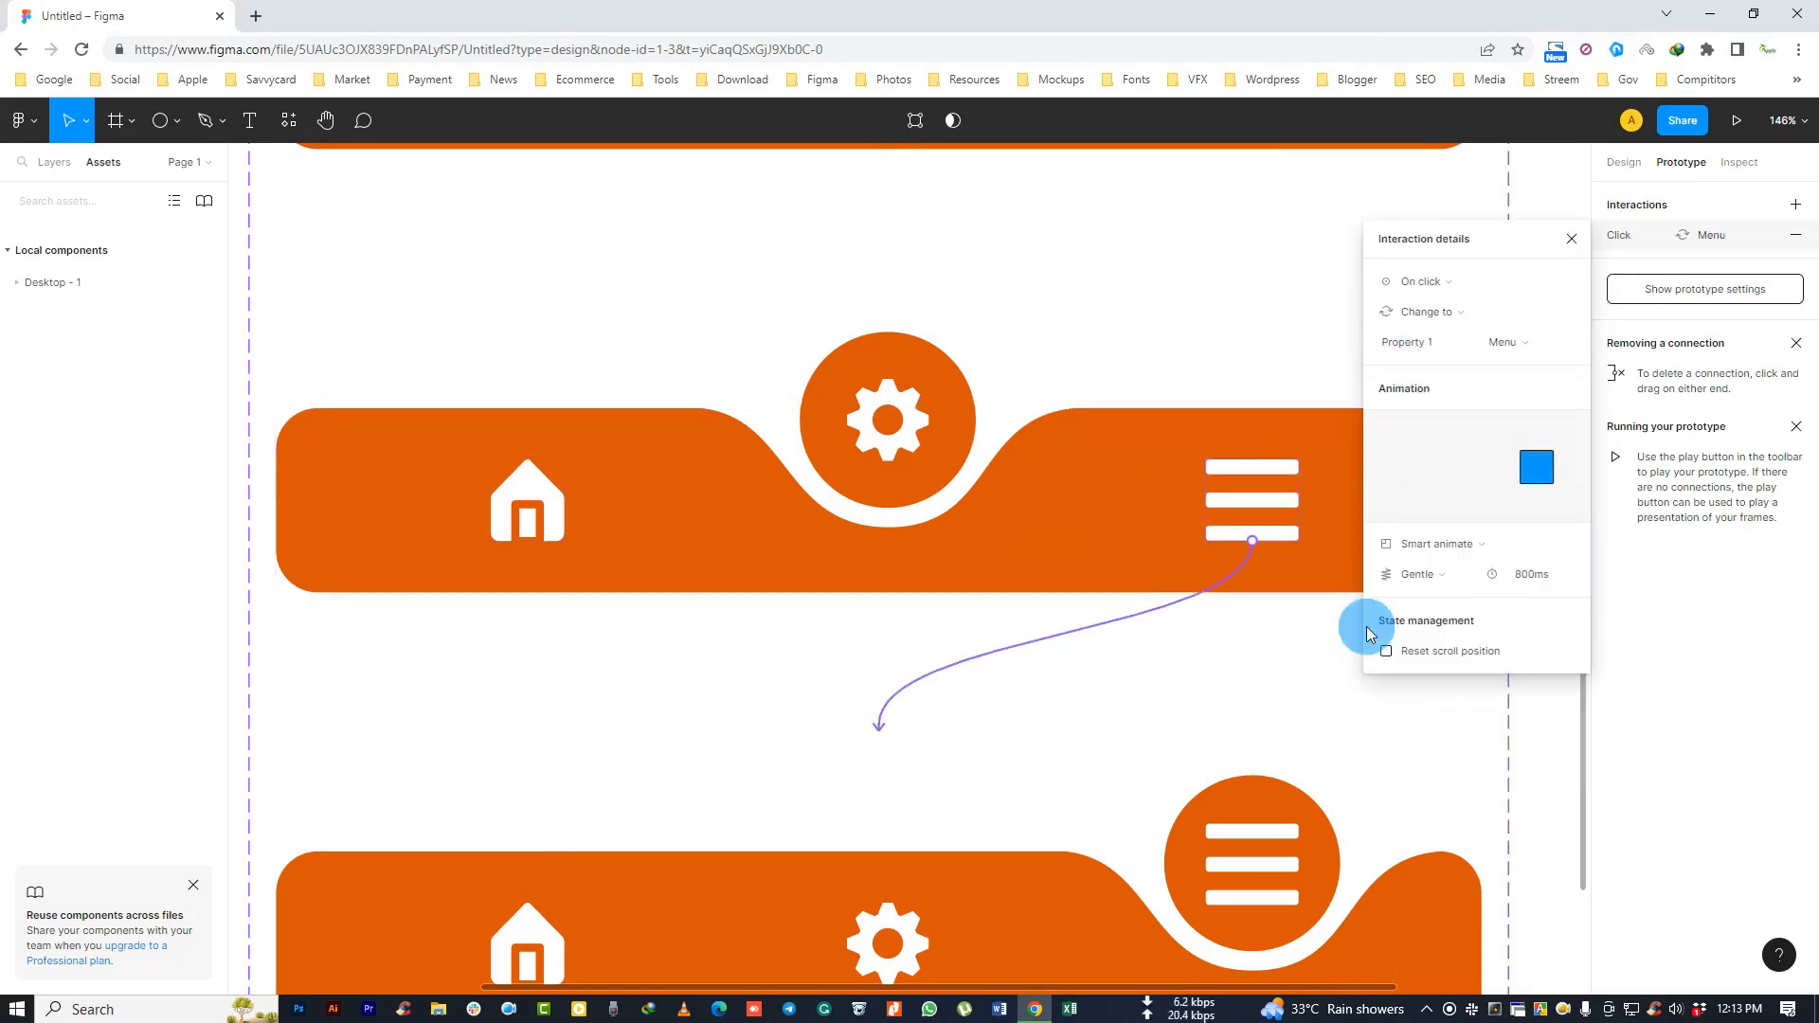
scroll(853, 663, "down", 5)
left_click(549, 474)
Step: Set the lower variant's home-icon interaction to Smart animate
left_click(527, 417)
left_click(1421, 410)
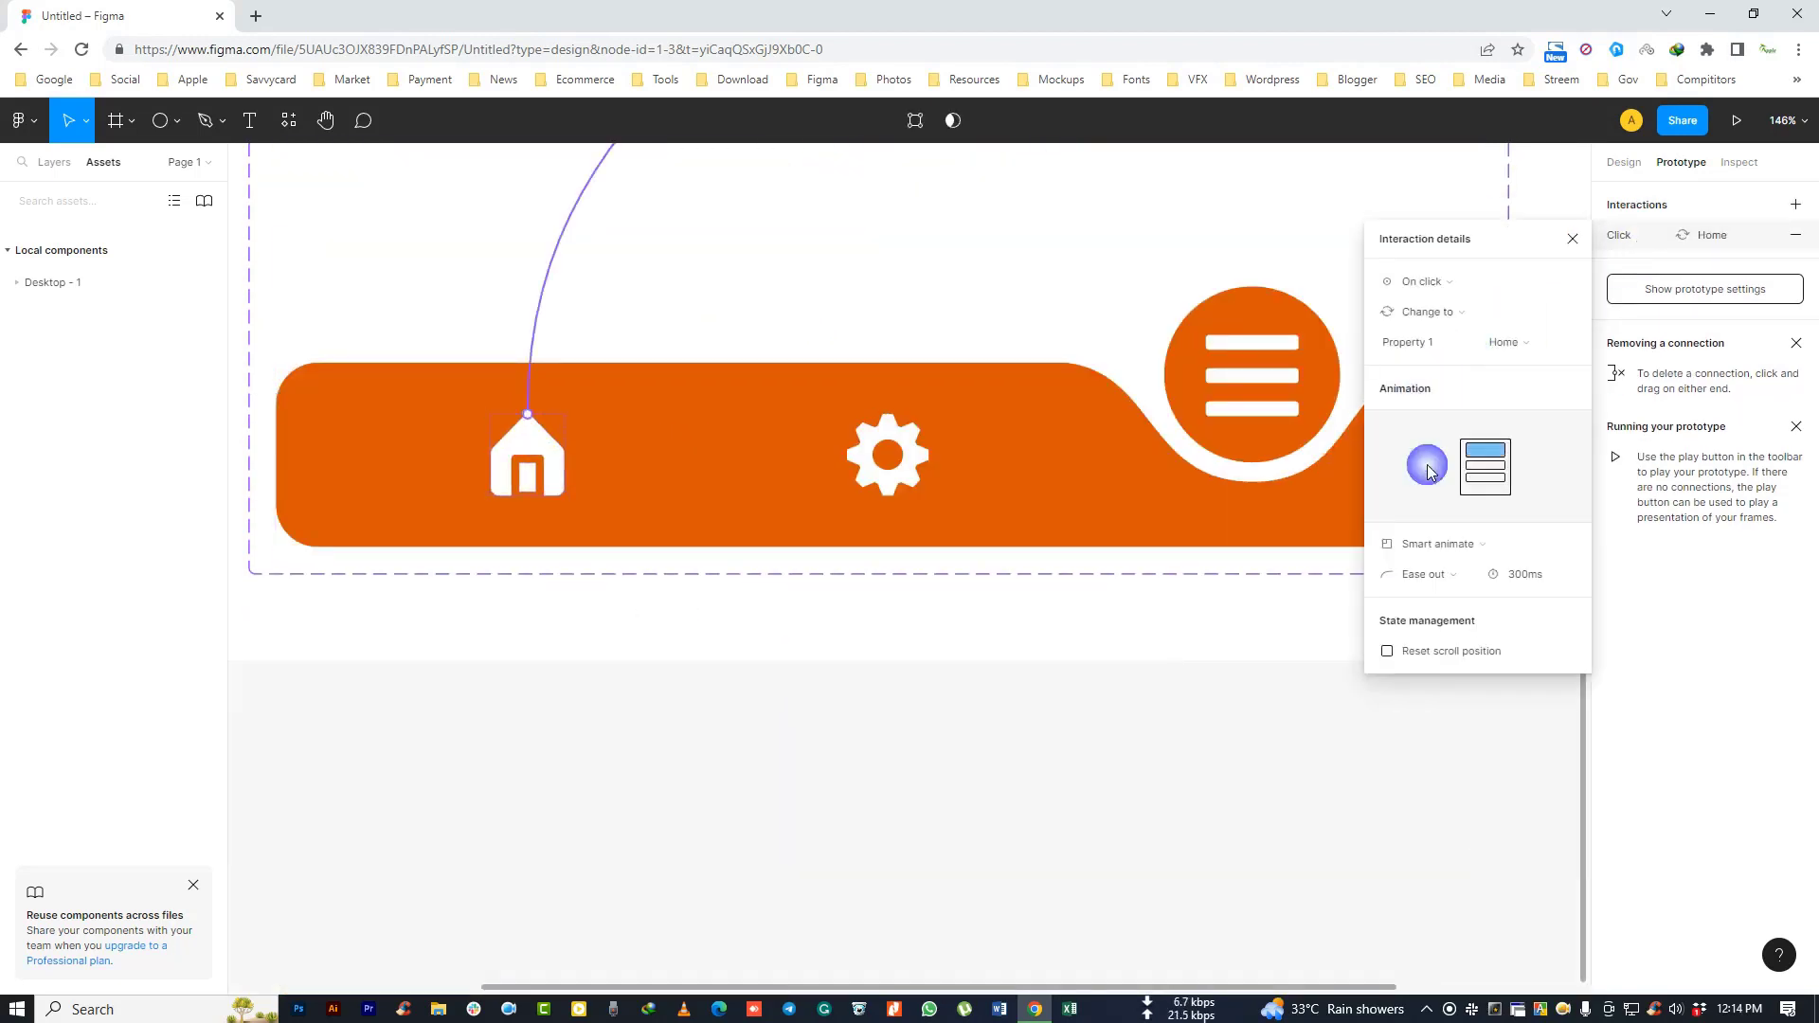
left_click(1421, 574)
left_click(1444, 723)
left_click(895, 436)
Step: Connect the gear icon to the Setting variant using a smart-animated, eased transition
left_click_drag(895, 436, 891, 431)
left_click(1535, 235)
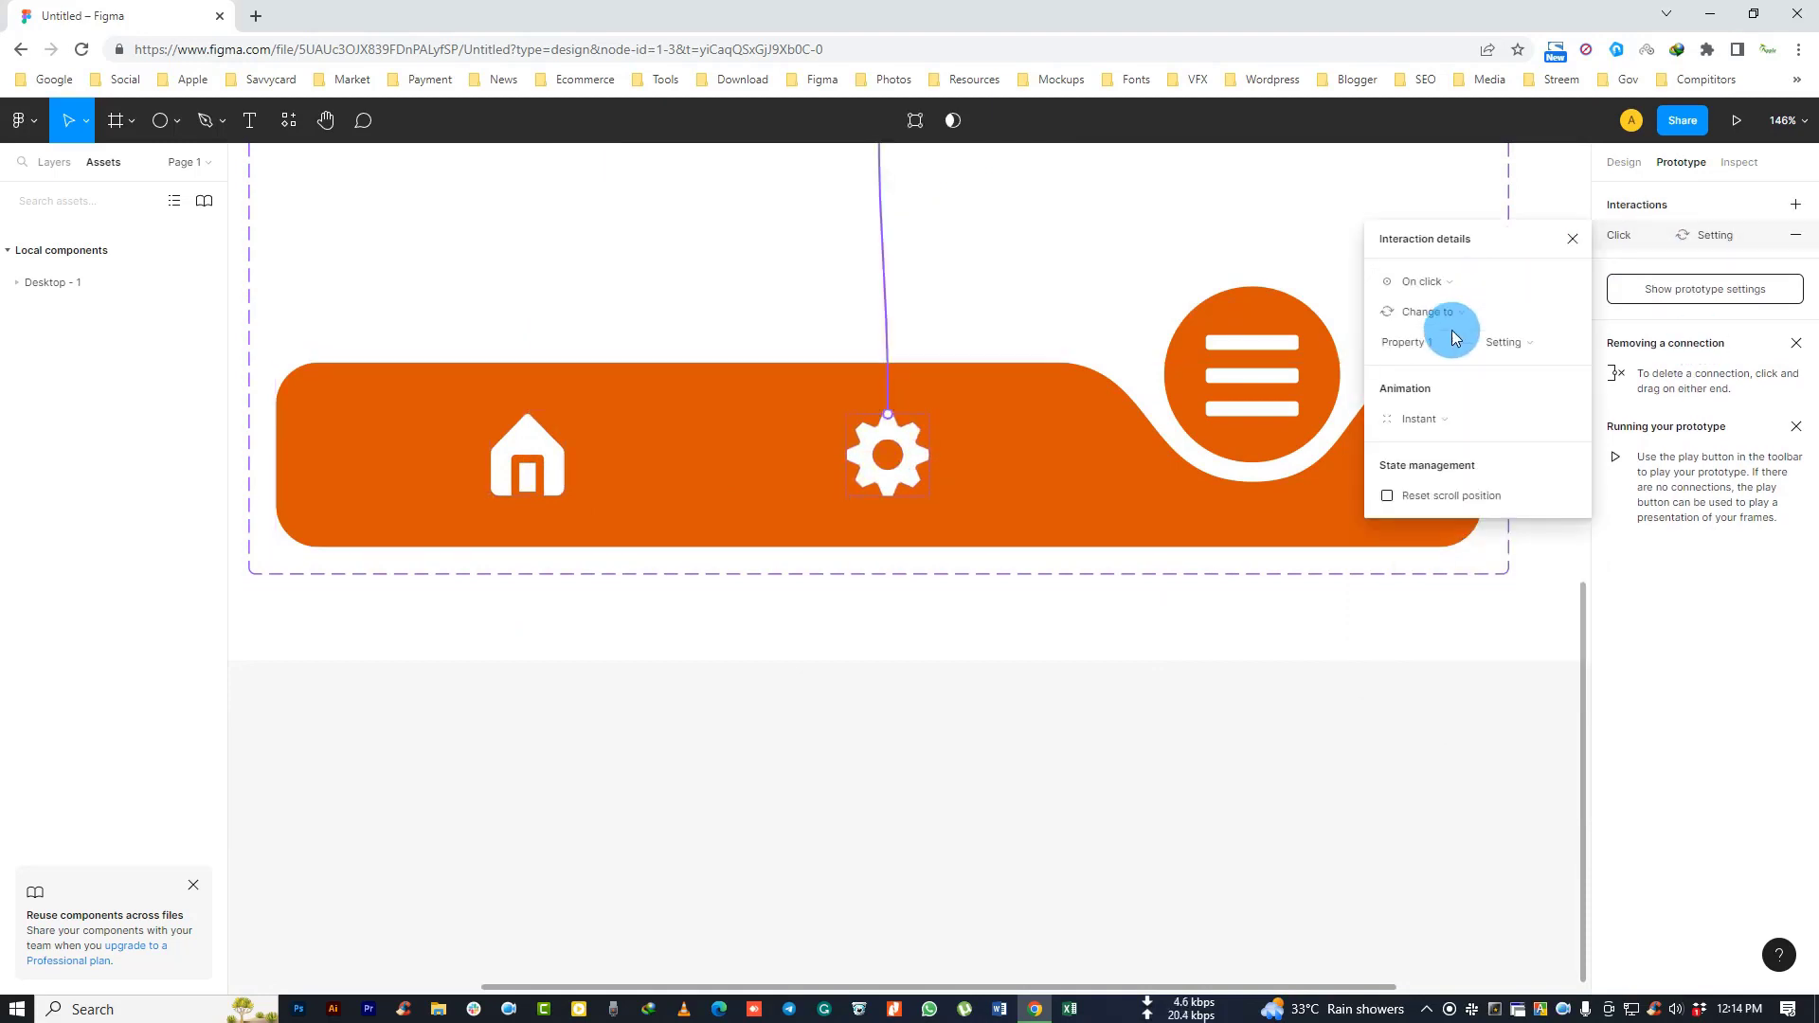
left_click(1421, 418)
left_click(1450, 463)
left_click(1430, 574)
left_click(1421, 725)
left_click(1014, 693)
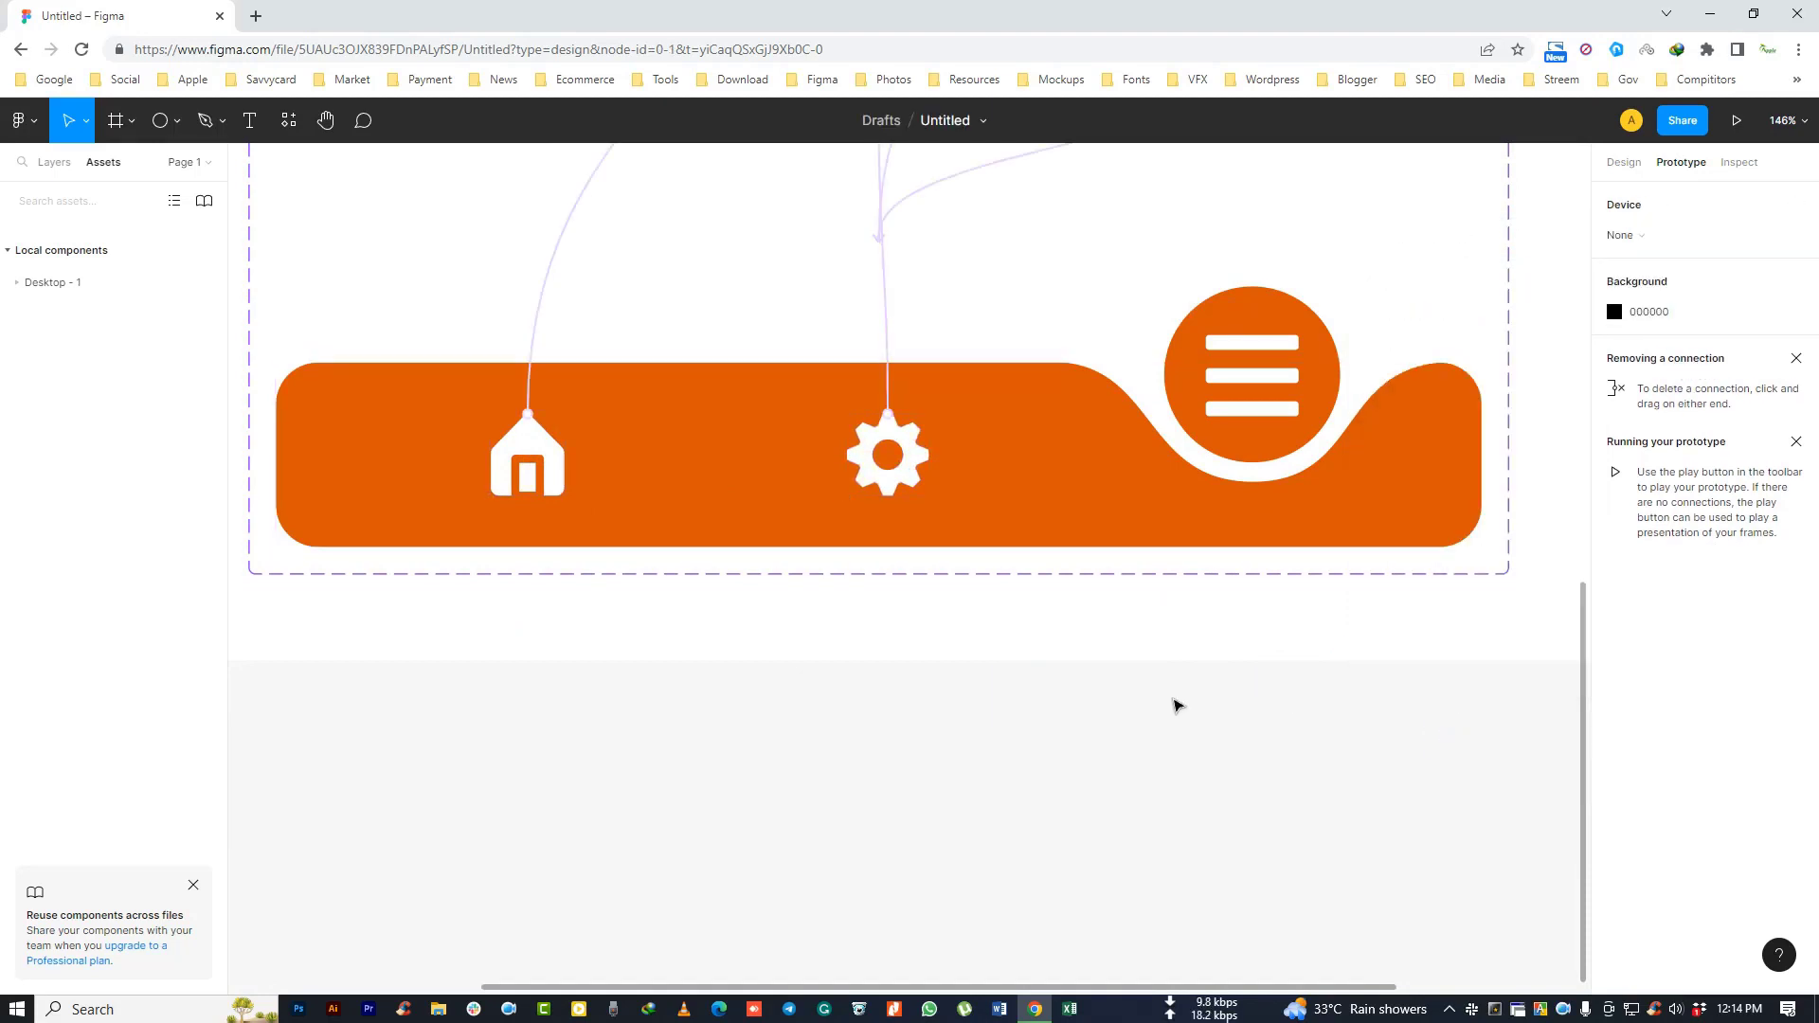
left_click(963, 503)
Step: Drag the three-variant Component 1 nav bar set left, outside the Desktop - 1 frame
scroll(916, 397, "down", 3)
scroll(916, 398, "down", 2)
scroll(966, 389, "down", 2)
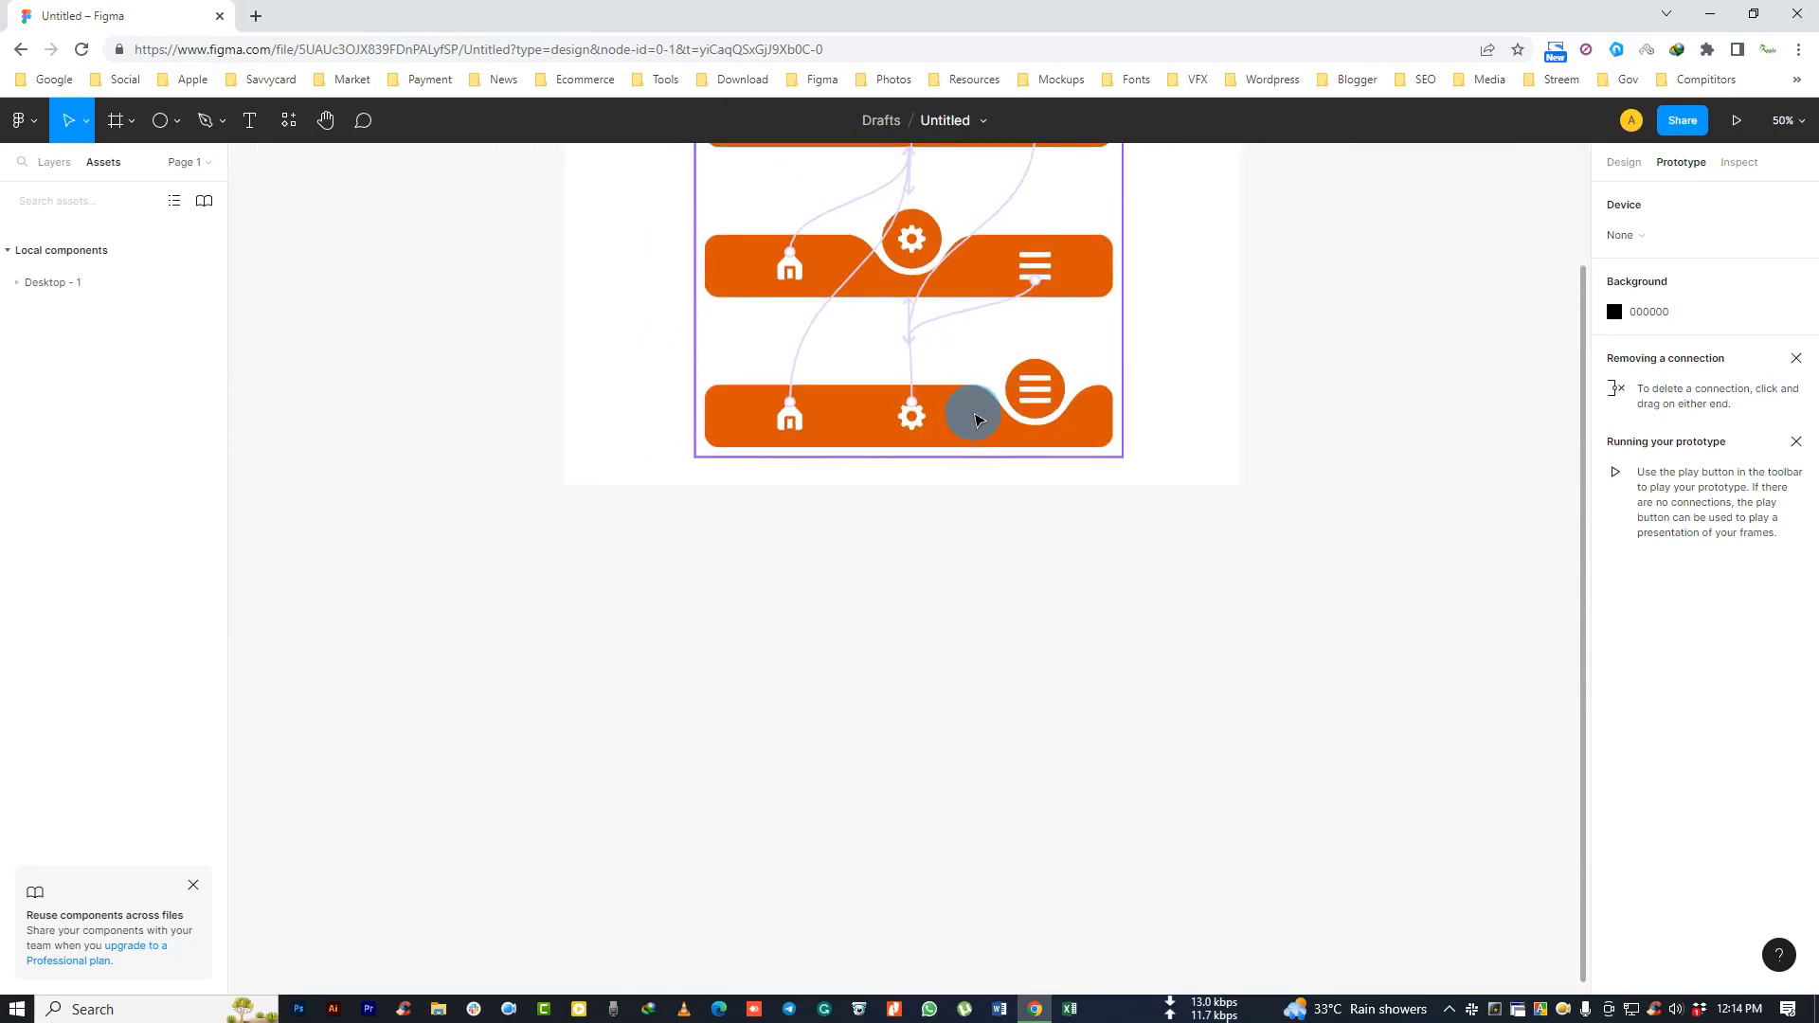
scroll(974, 414, "down", 2)
scroll(974, 580, "up", 1)
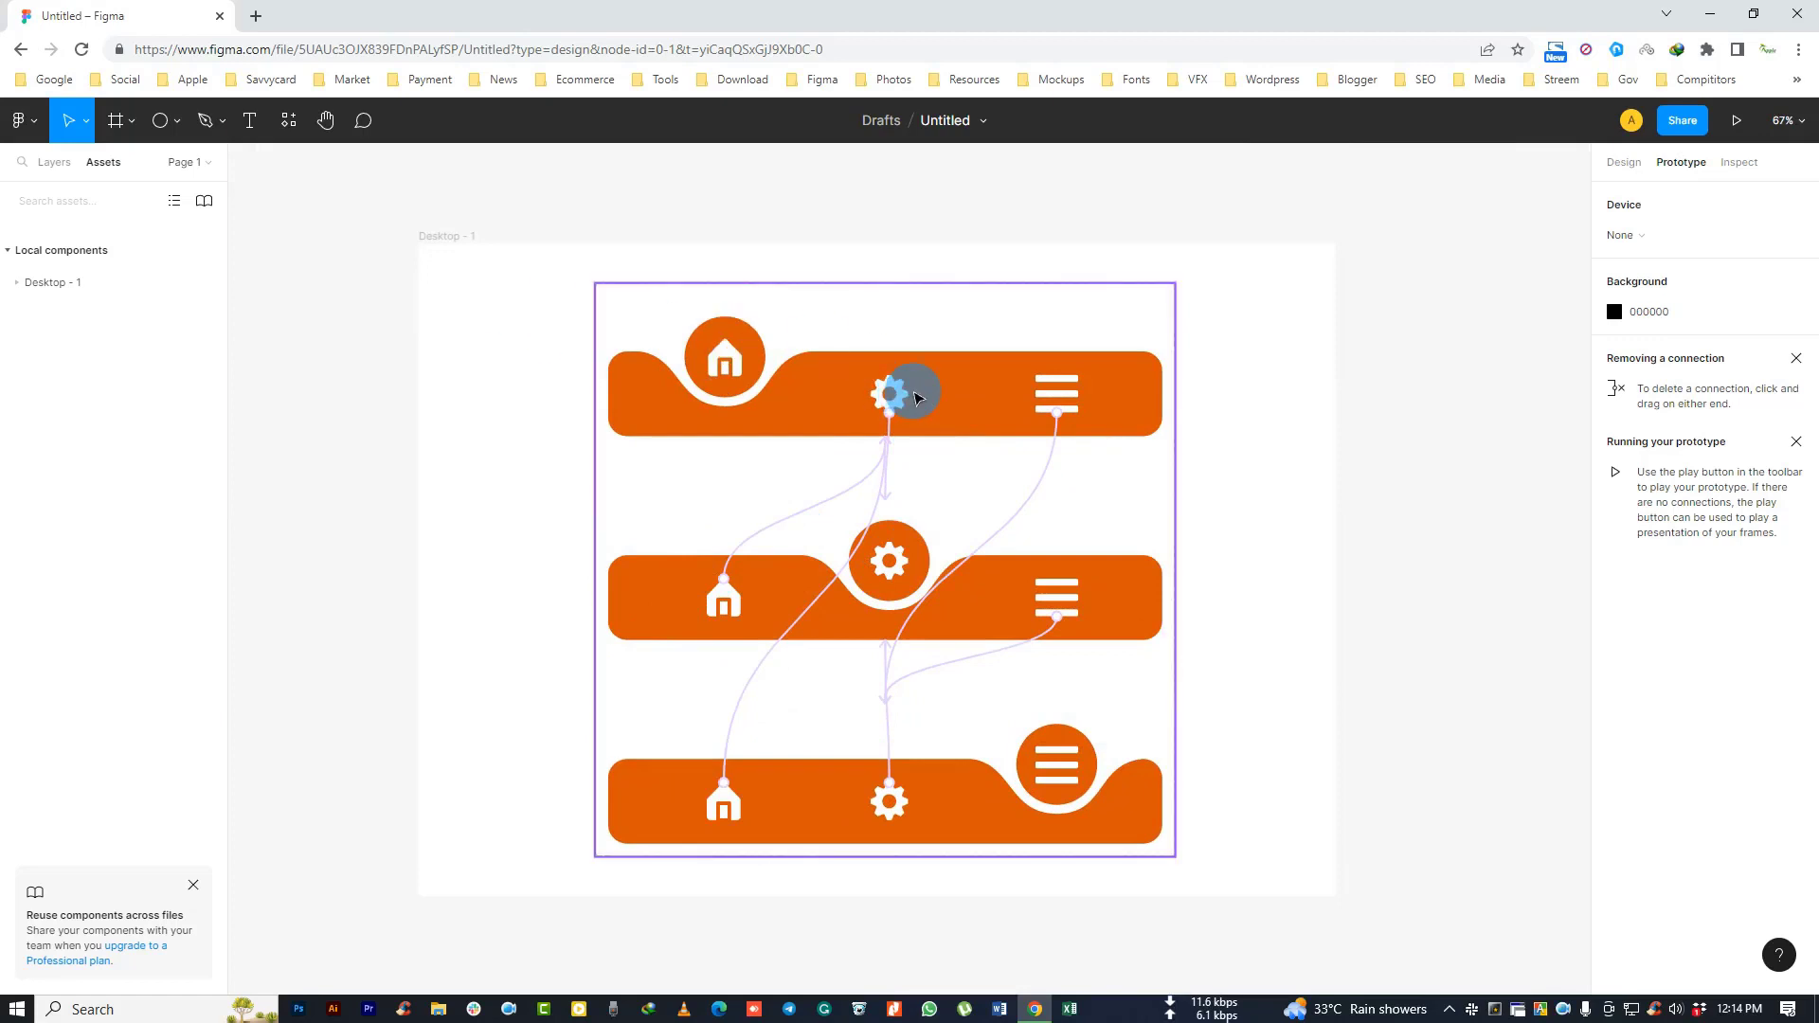
scroll(917, 398, "down", 3)
scroll(840, 398, "down", 1)
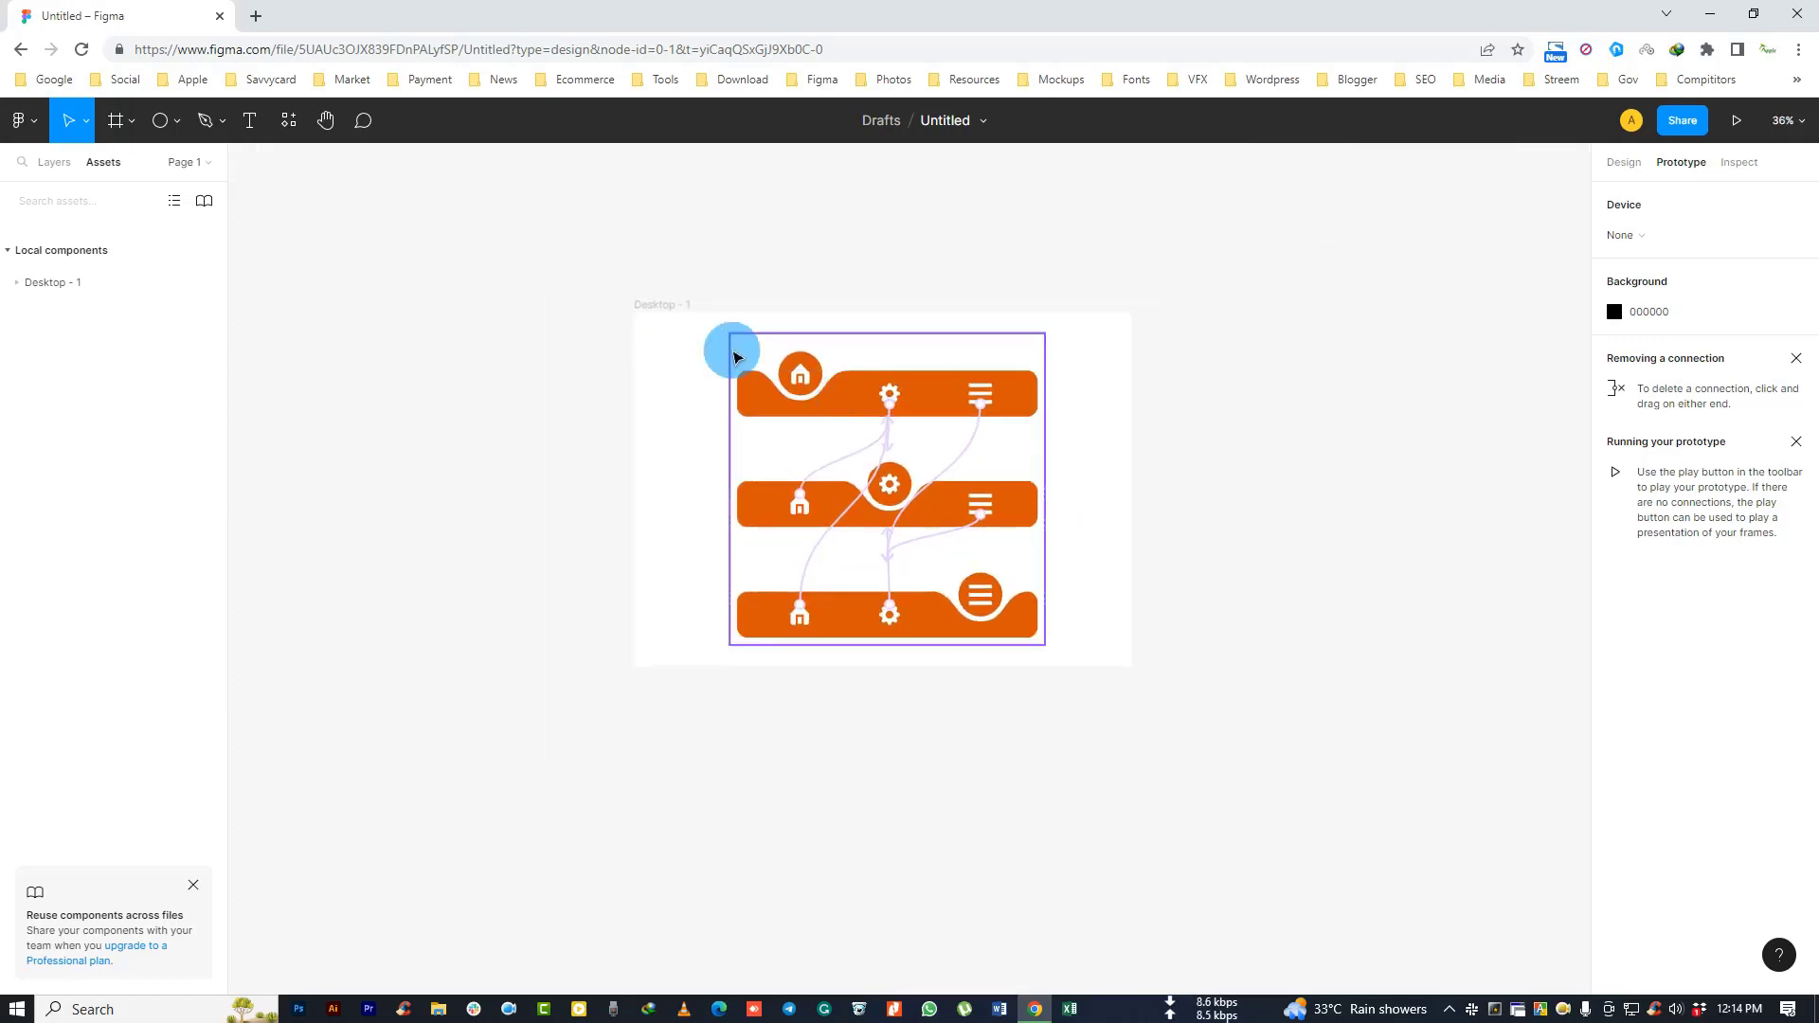
left_click(809, 335)
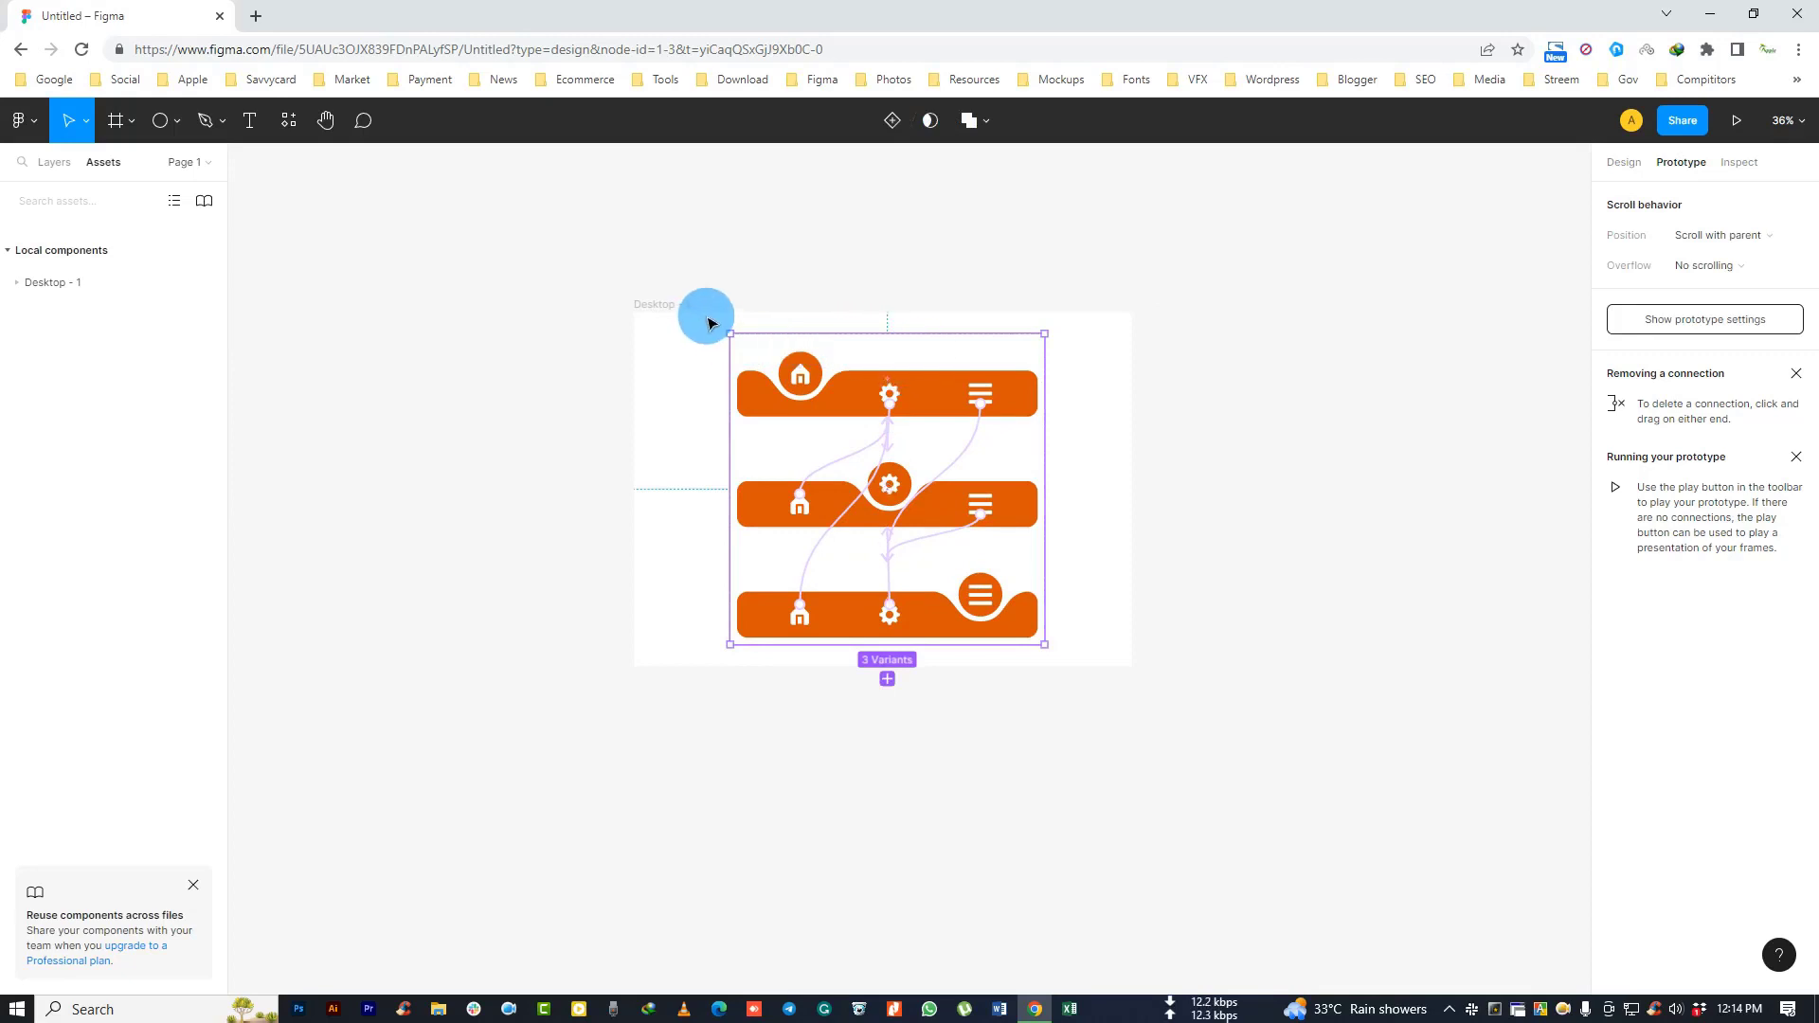
left_click_drag(711, 323, 1083, 698)
left_click_drag(941, 398, 503, 402)
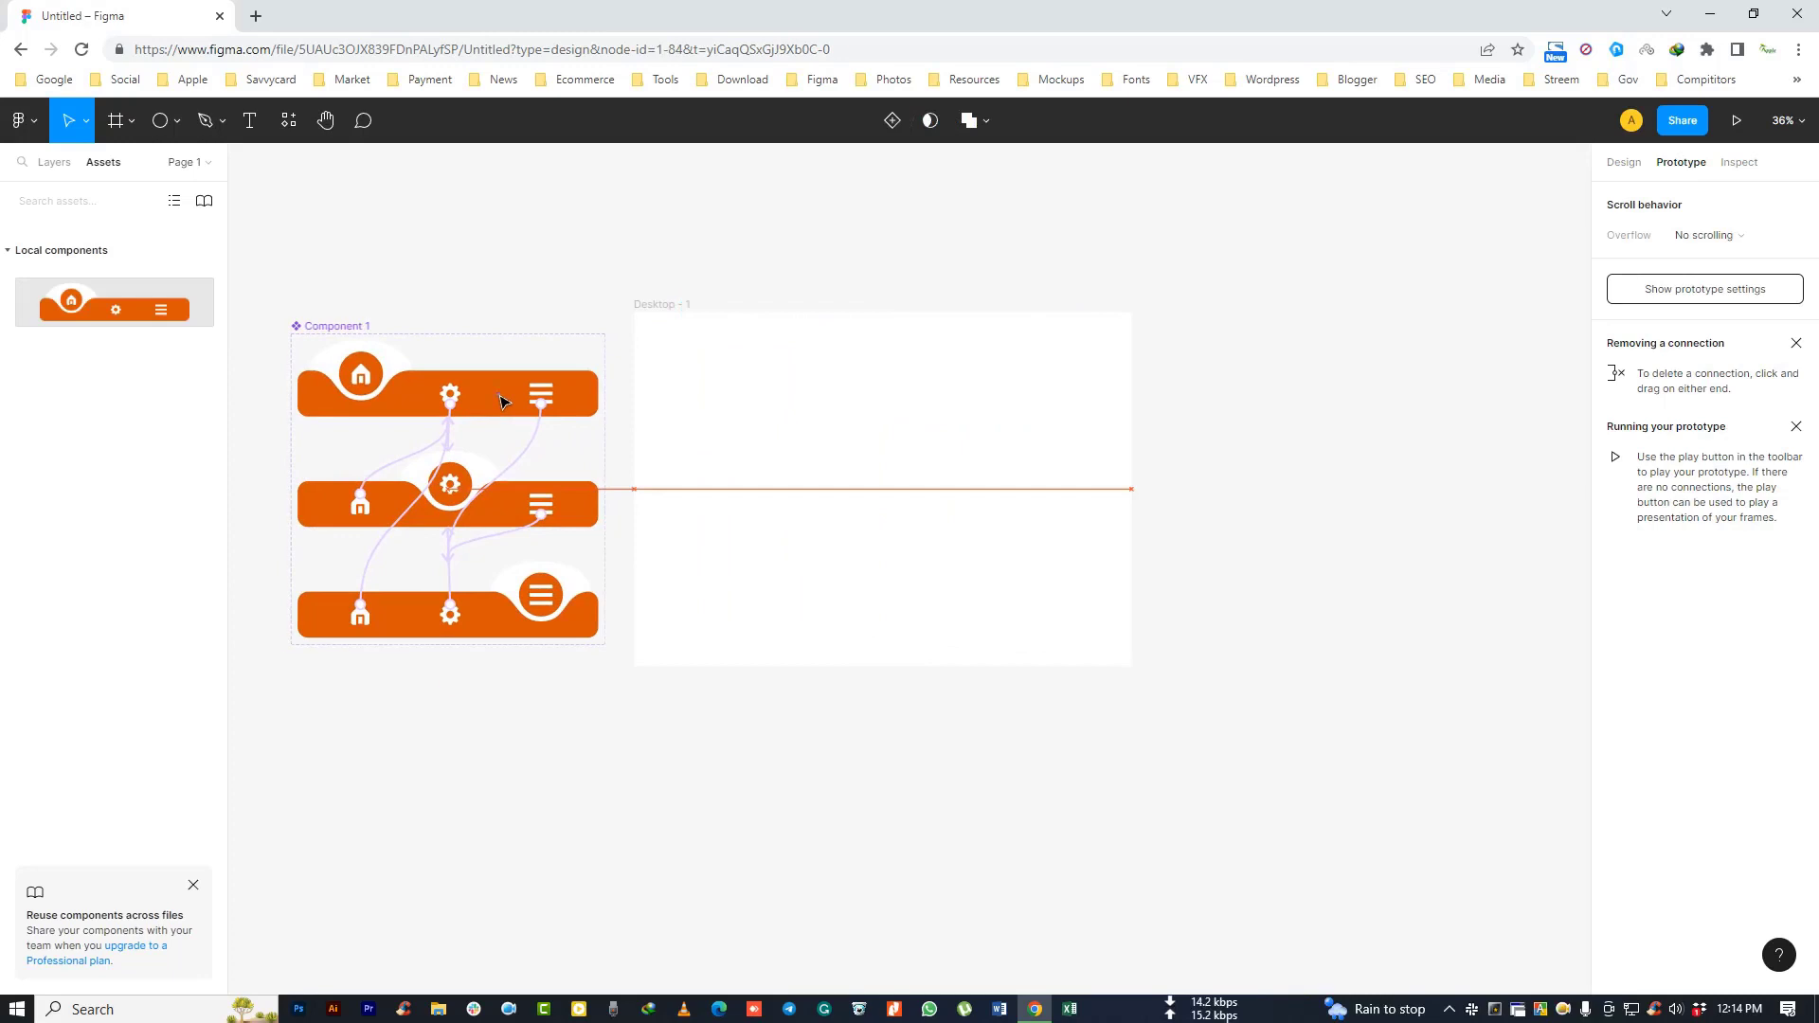
Step: Drop a Component 1 instance from Assets into Desktop - 1 and move it to the top
left_click(142, 235)
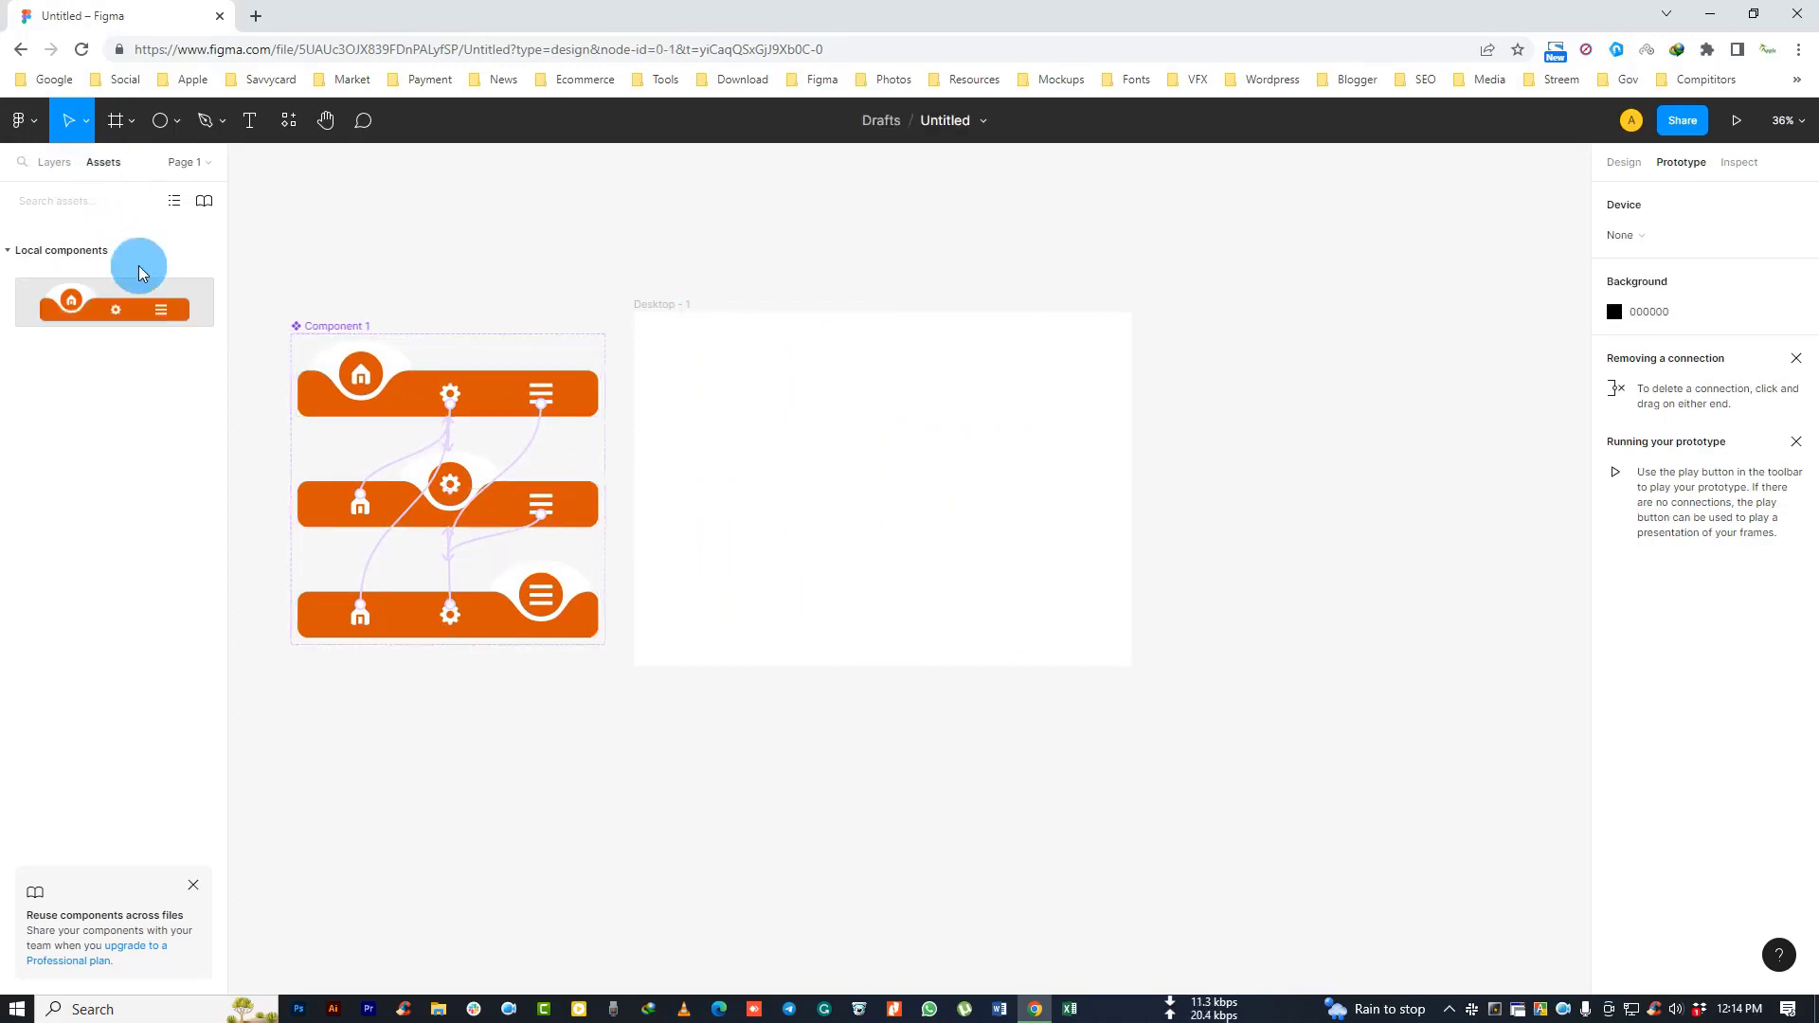
left_click_drag(114, 303, 74, 313)
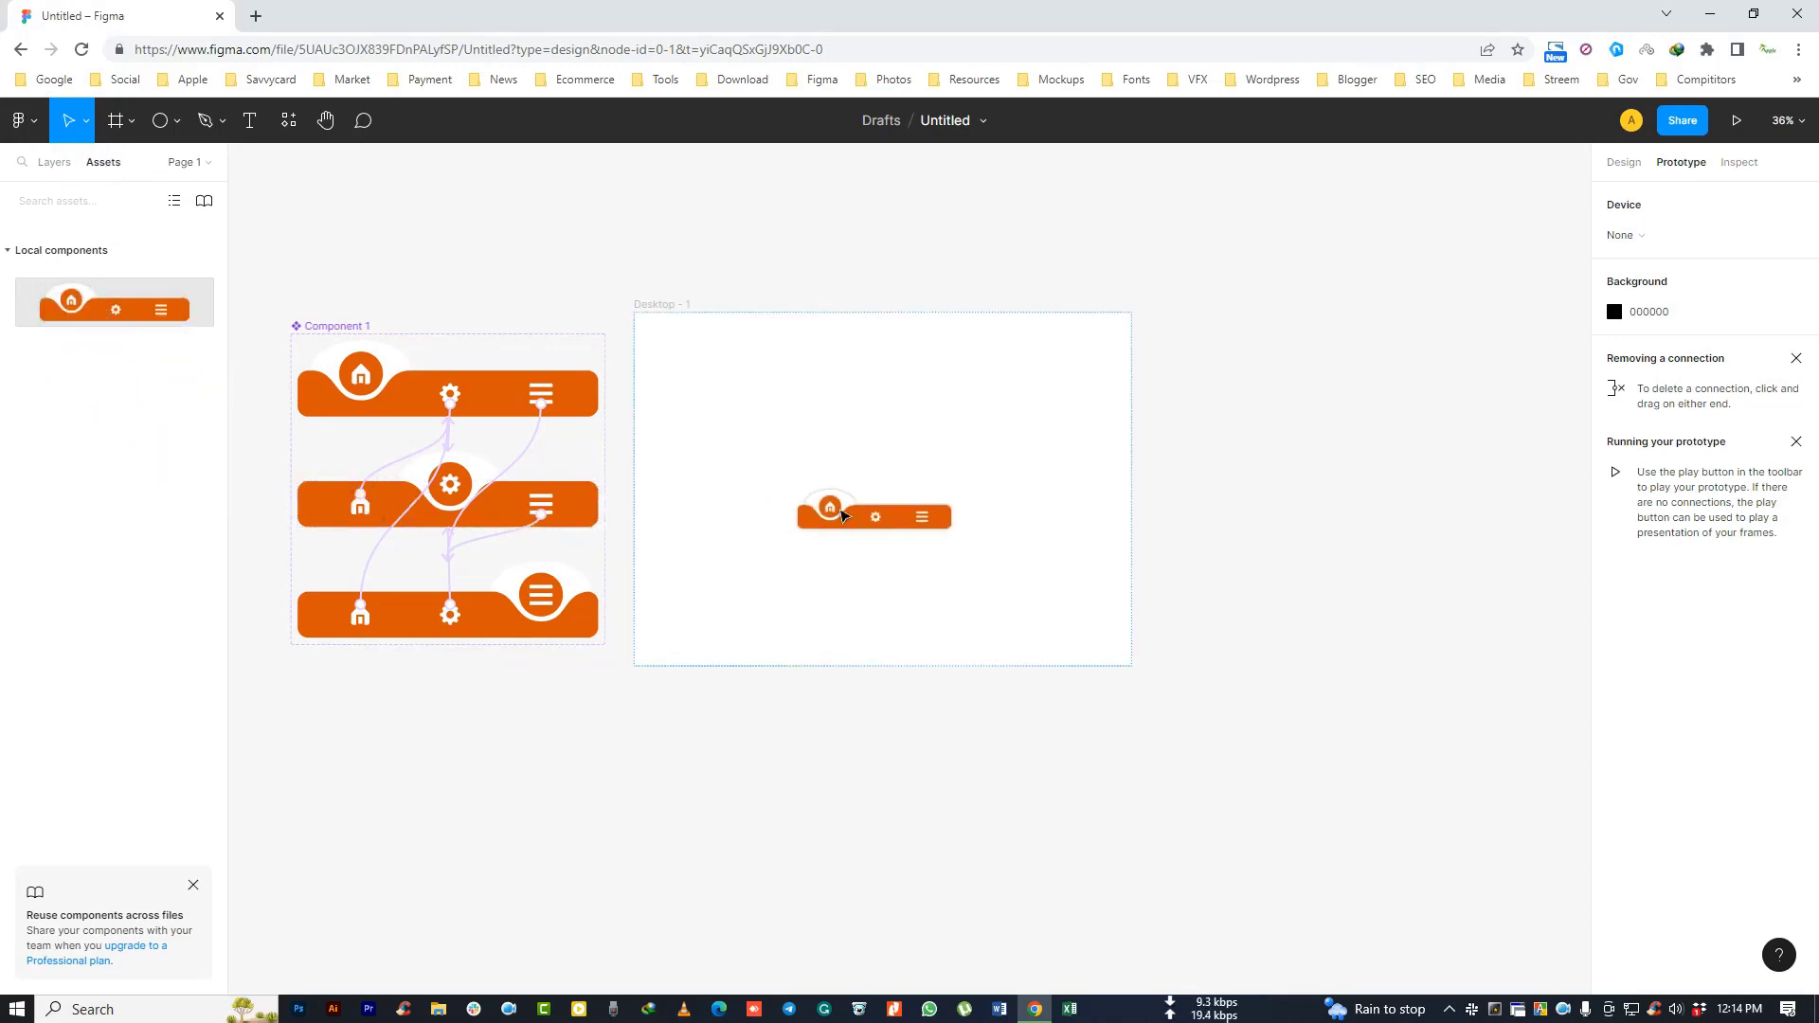
mouse_move(57, 308)
left_mouse_down()
mouse_move(820, 431)
mouse_move(829, 488)
mouse_move(923, 452)
left_mouse_up()
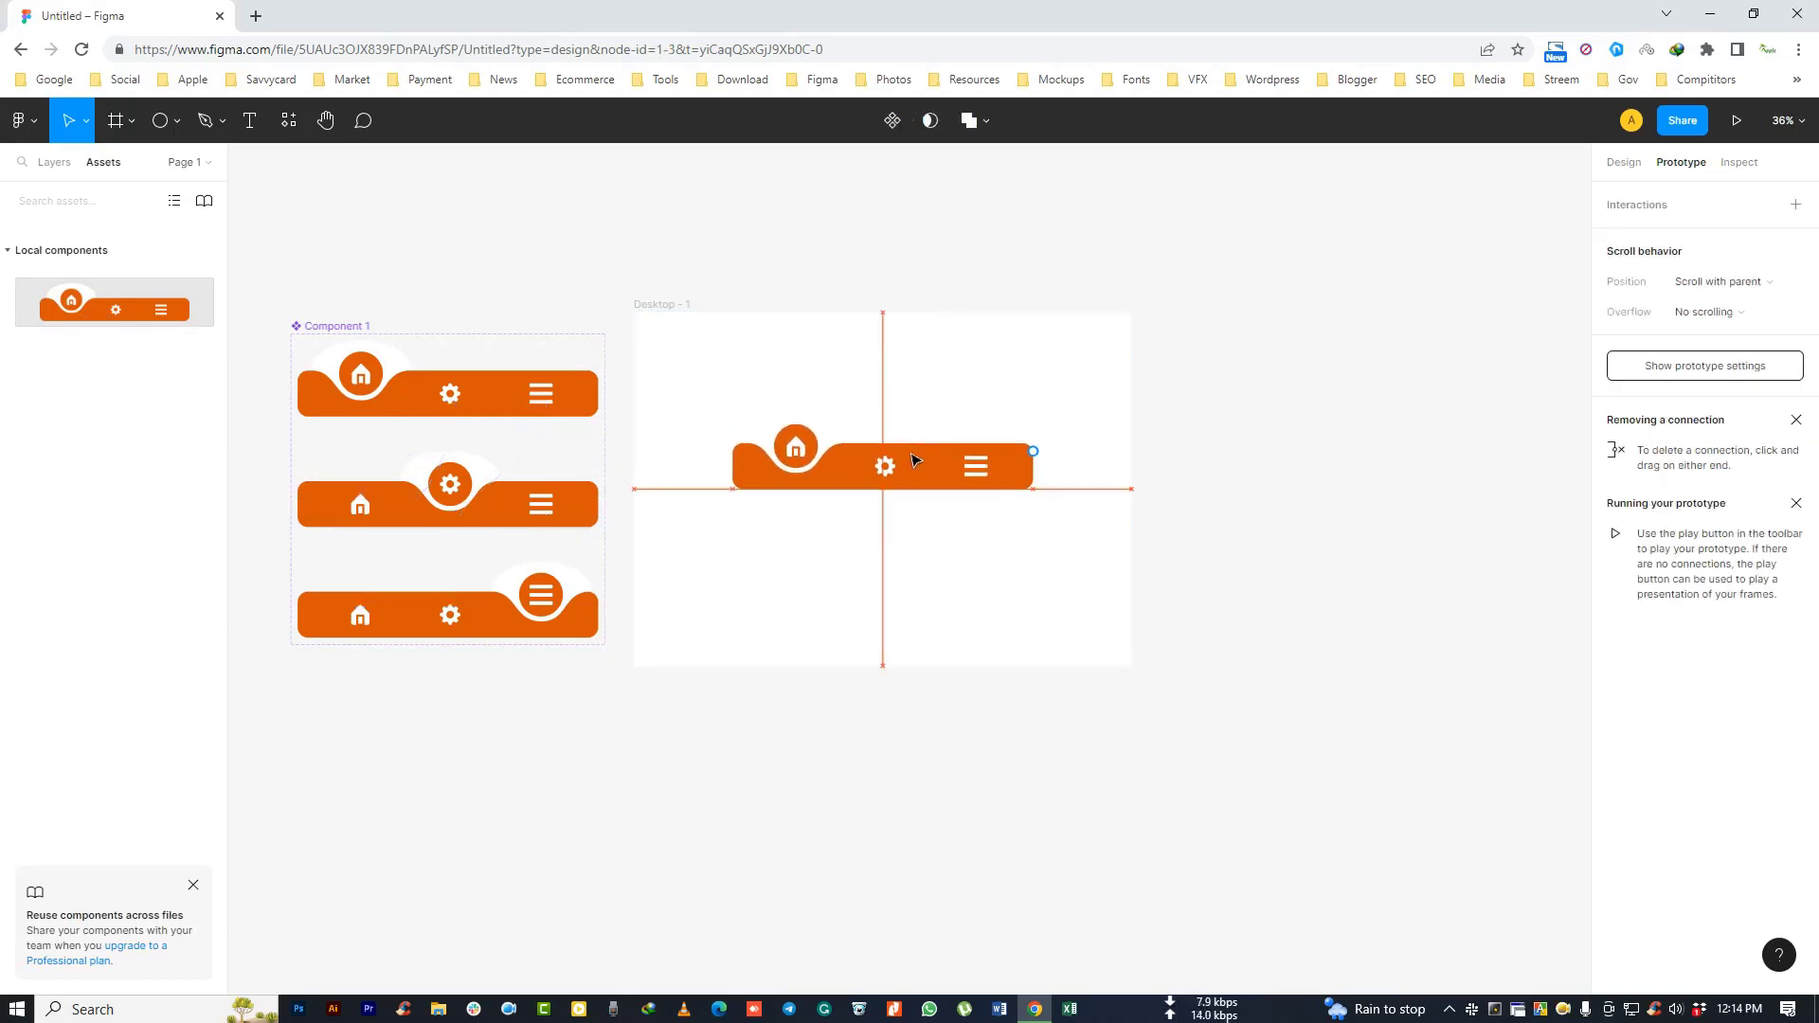
scroll(910, 450, "up", 3)
scroll(910, 454, "up", 2)
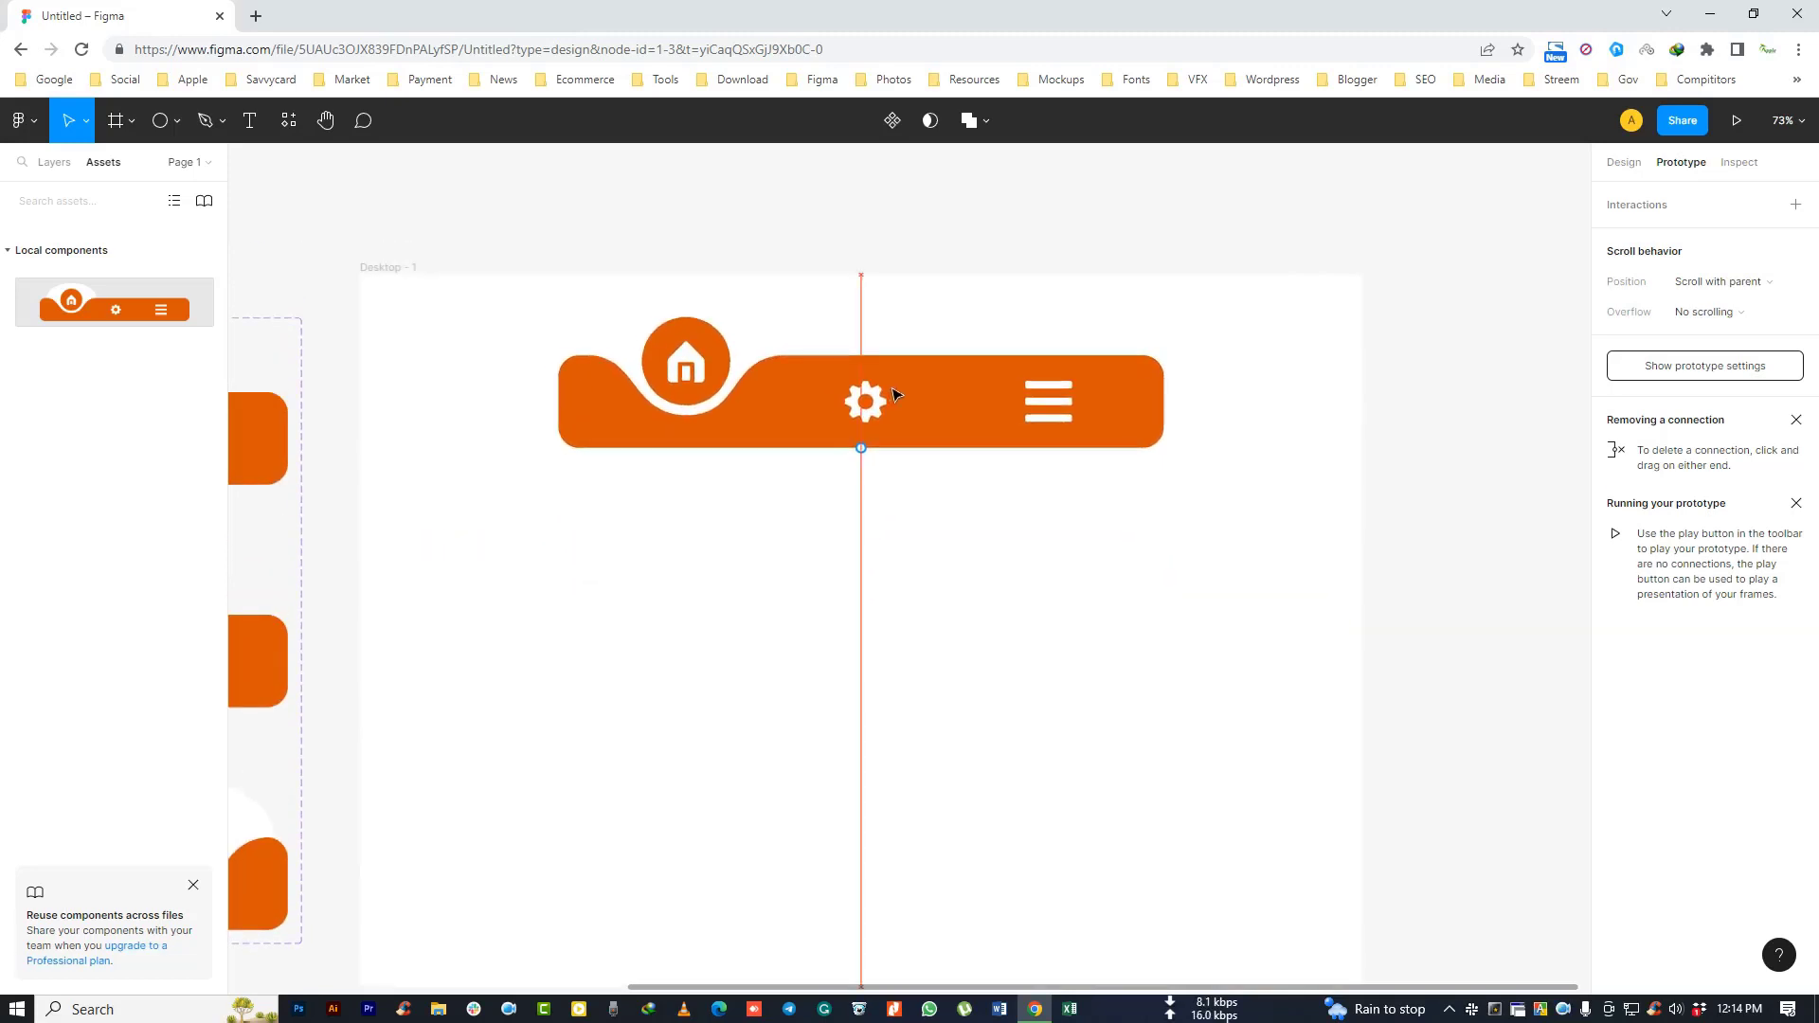
left_click_drag(890, 576, 890, 394)
left_click(1047, 637)
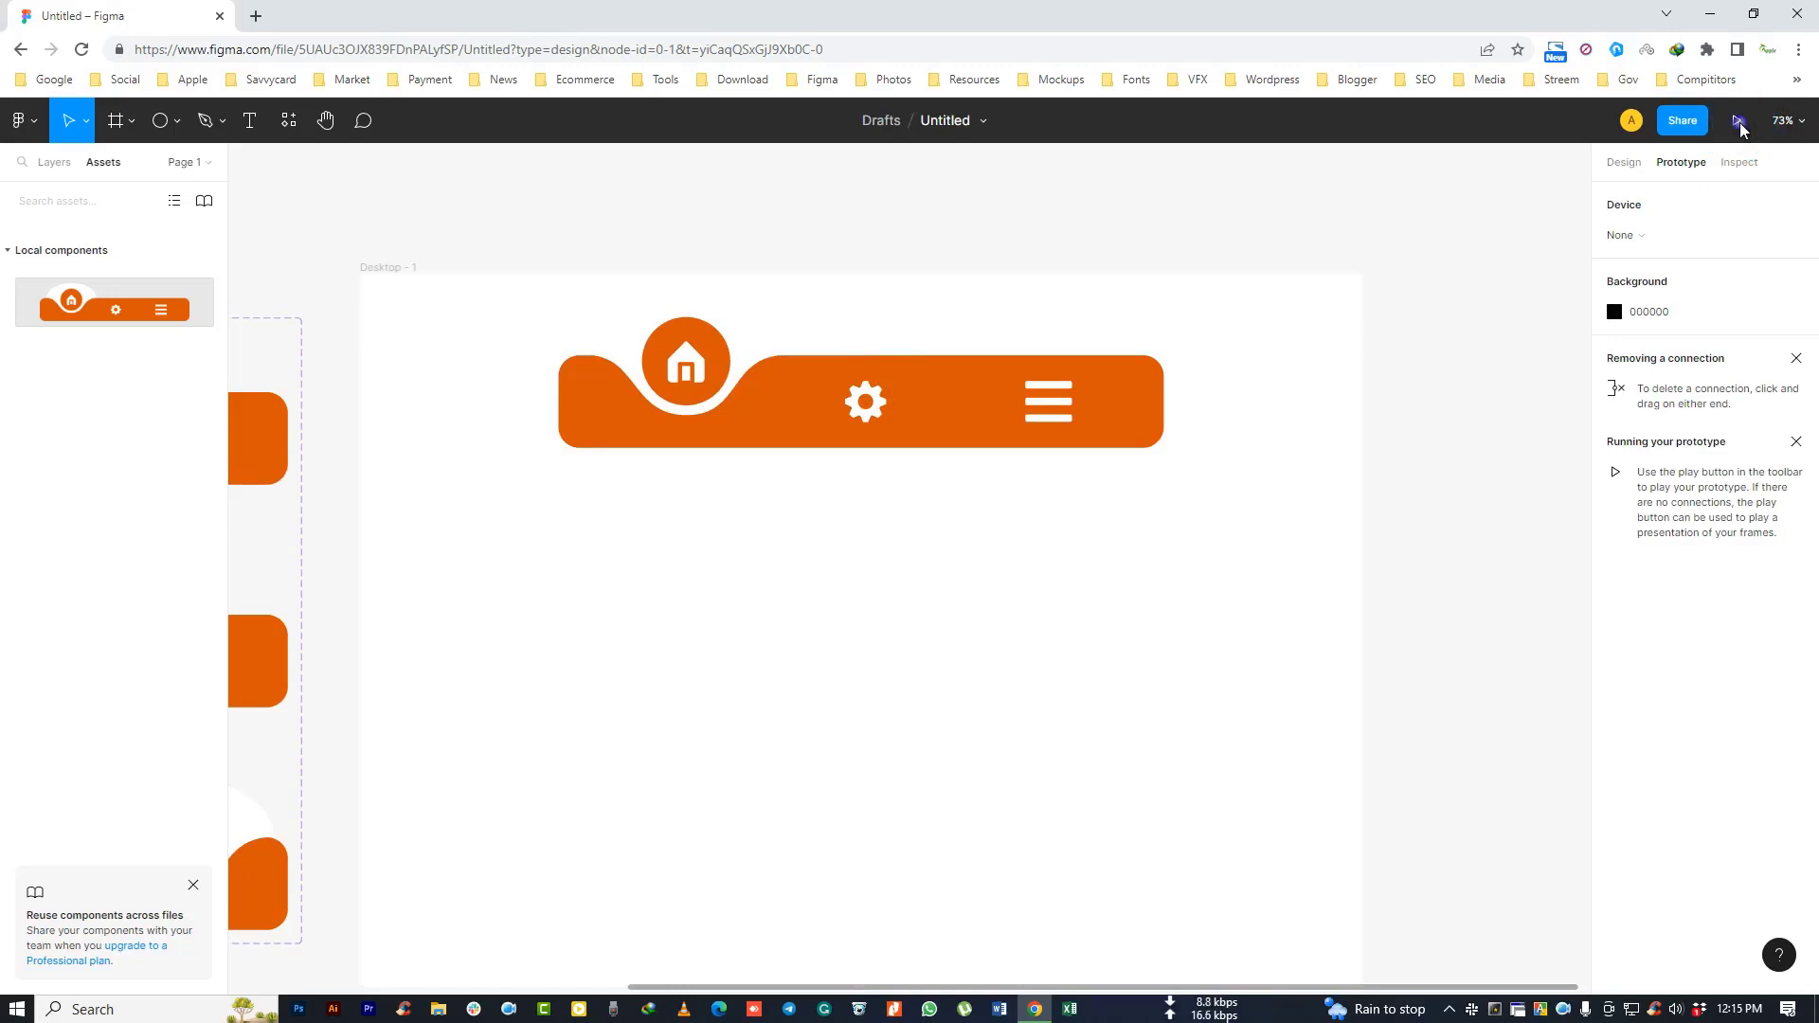
left_click(1738, 121)
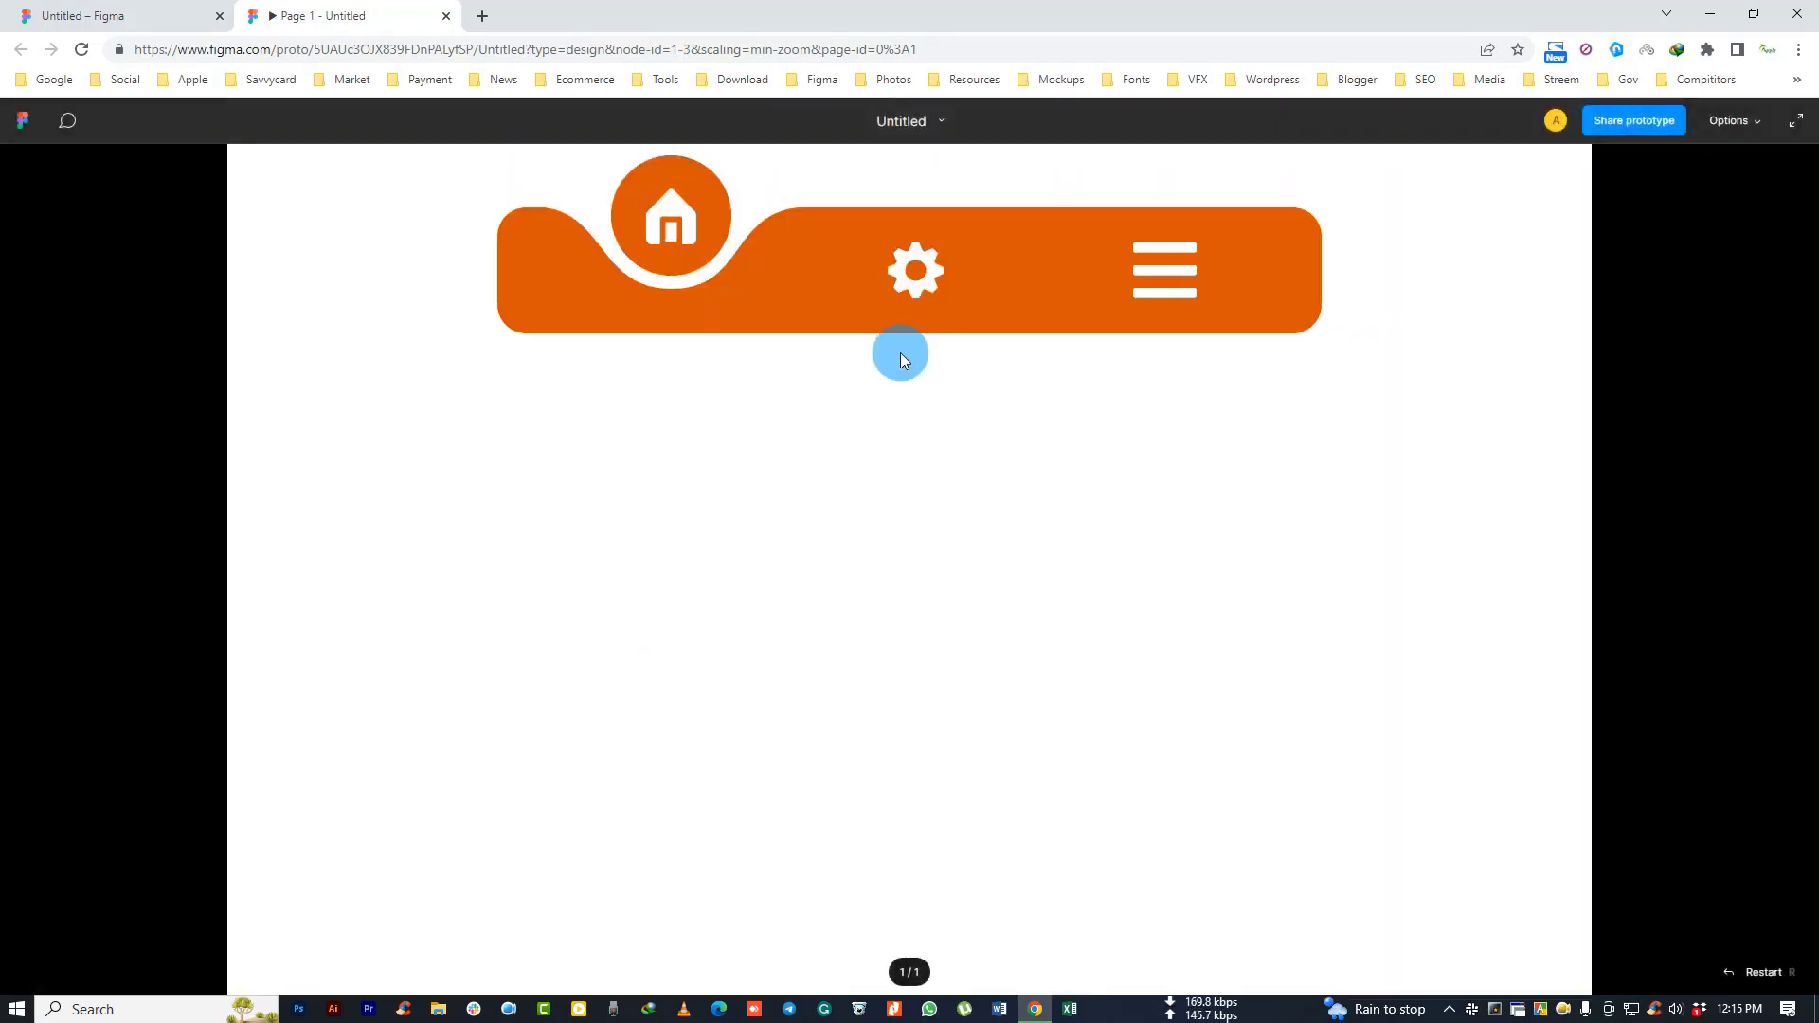
left_click(915, 269)
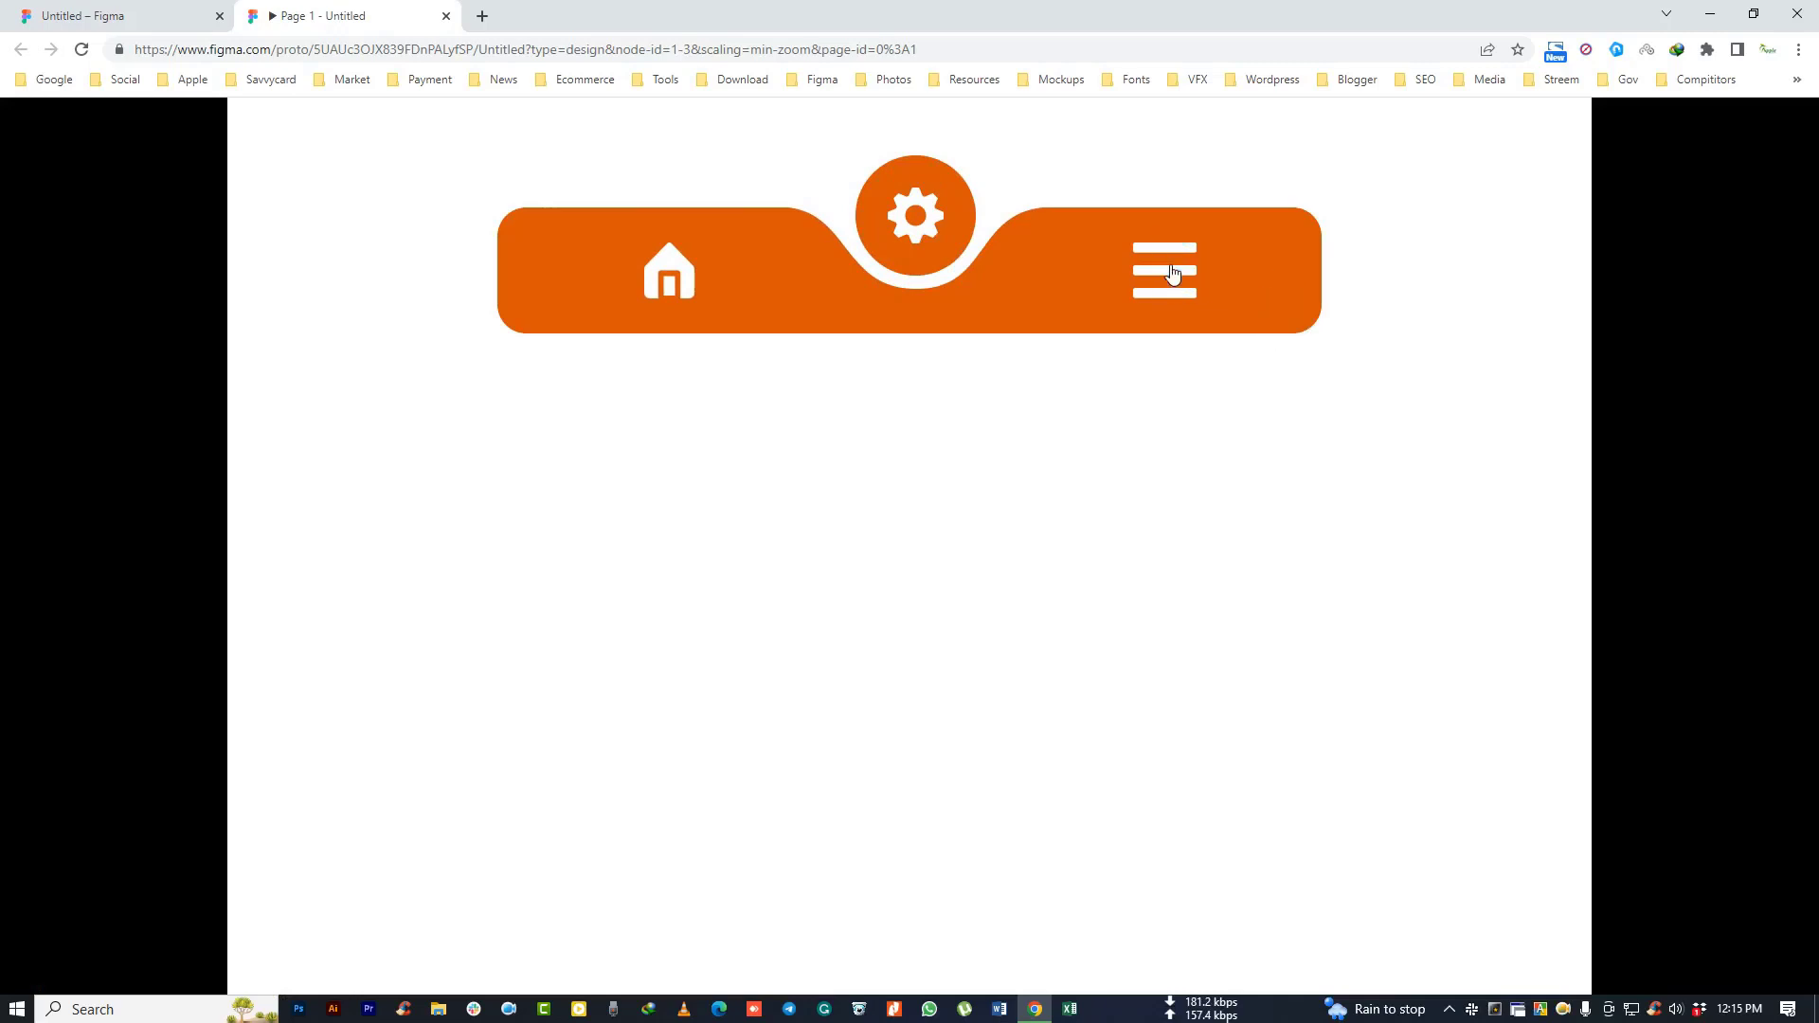
left_click(1172, 273)
left_click(781, 286)
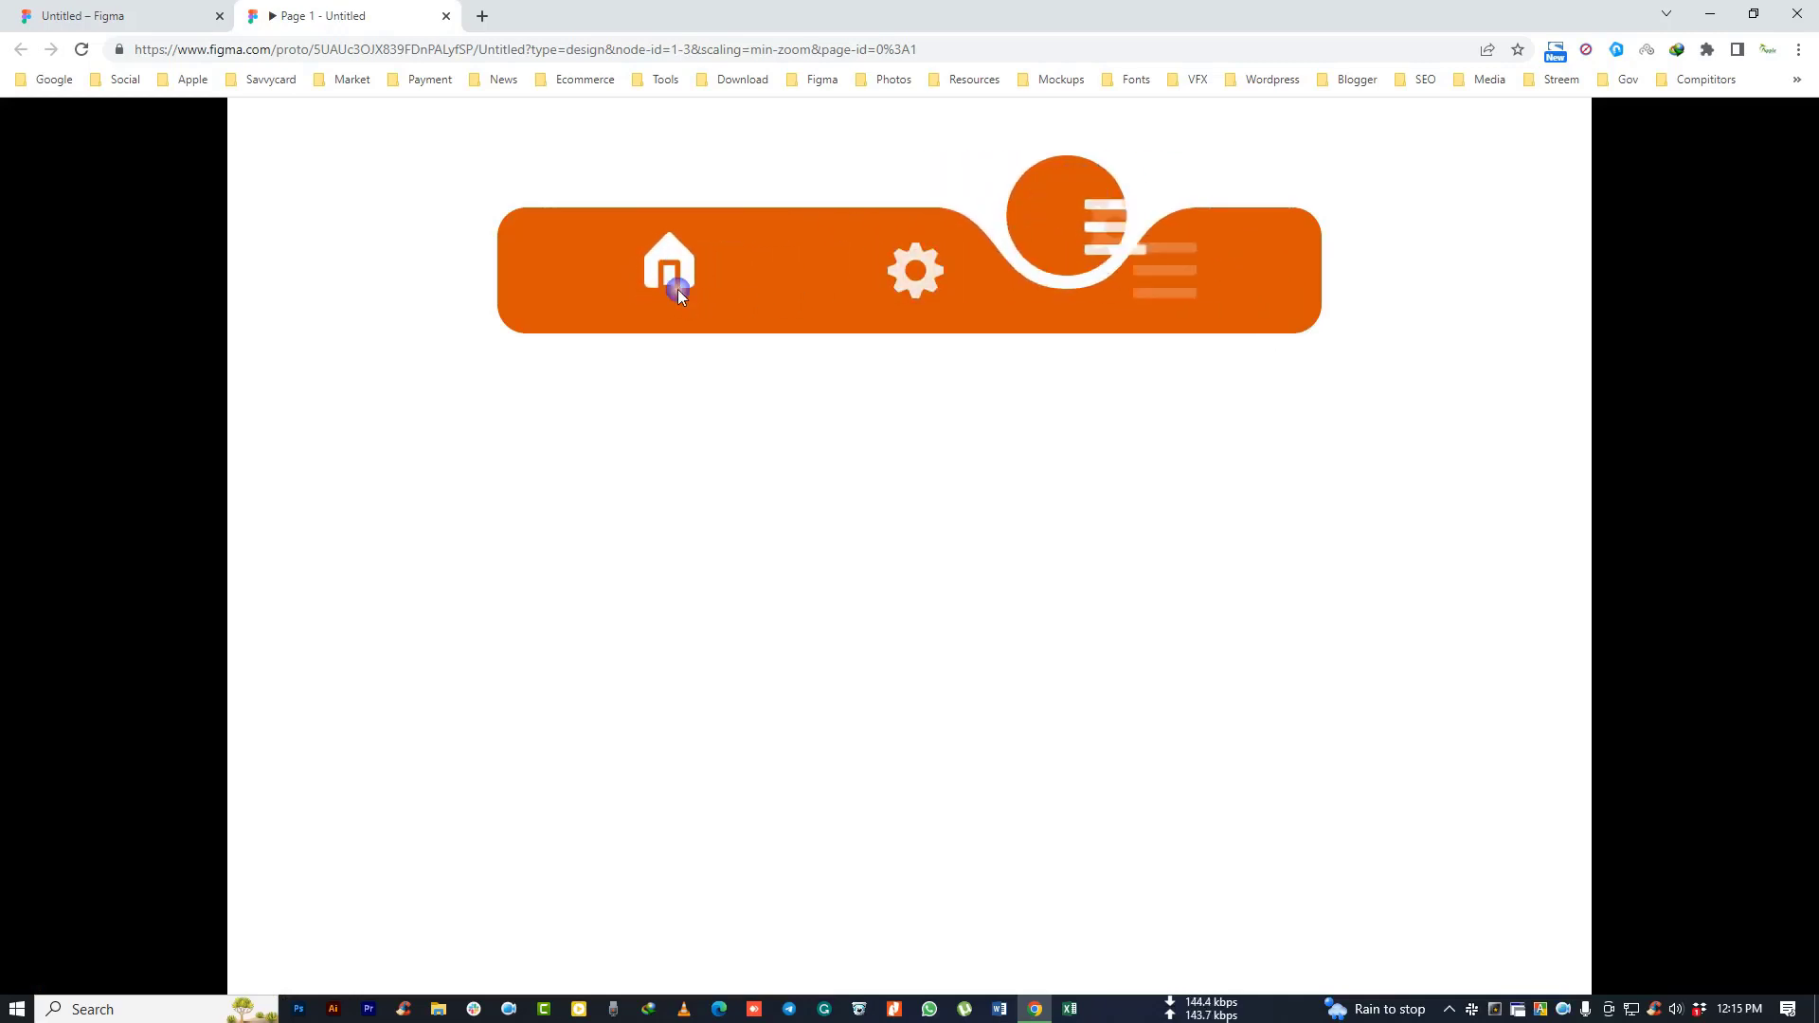
left_click(1088, 265)
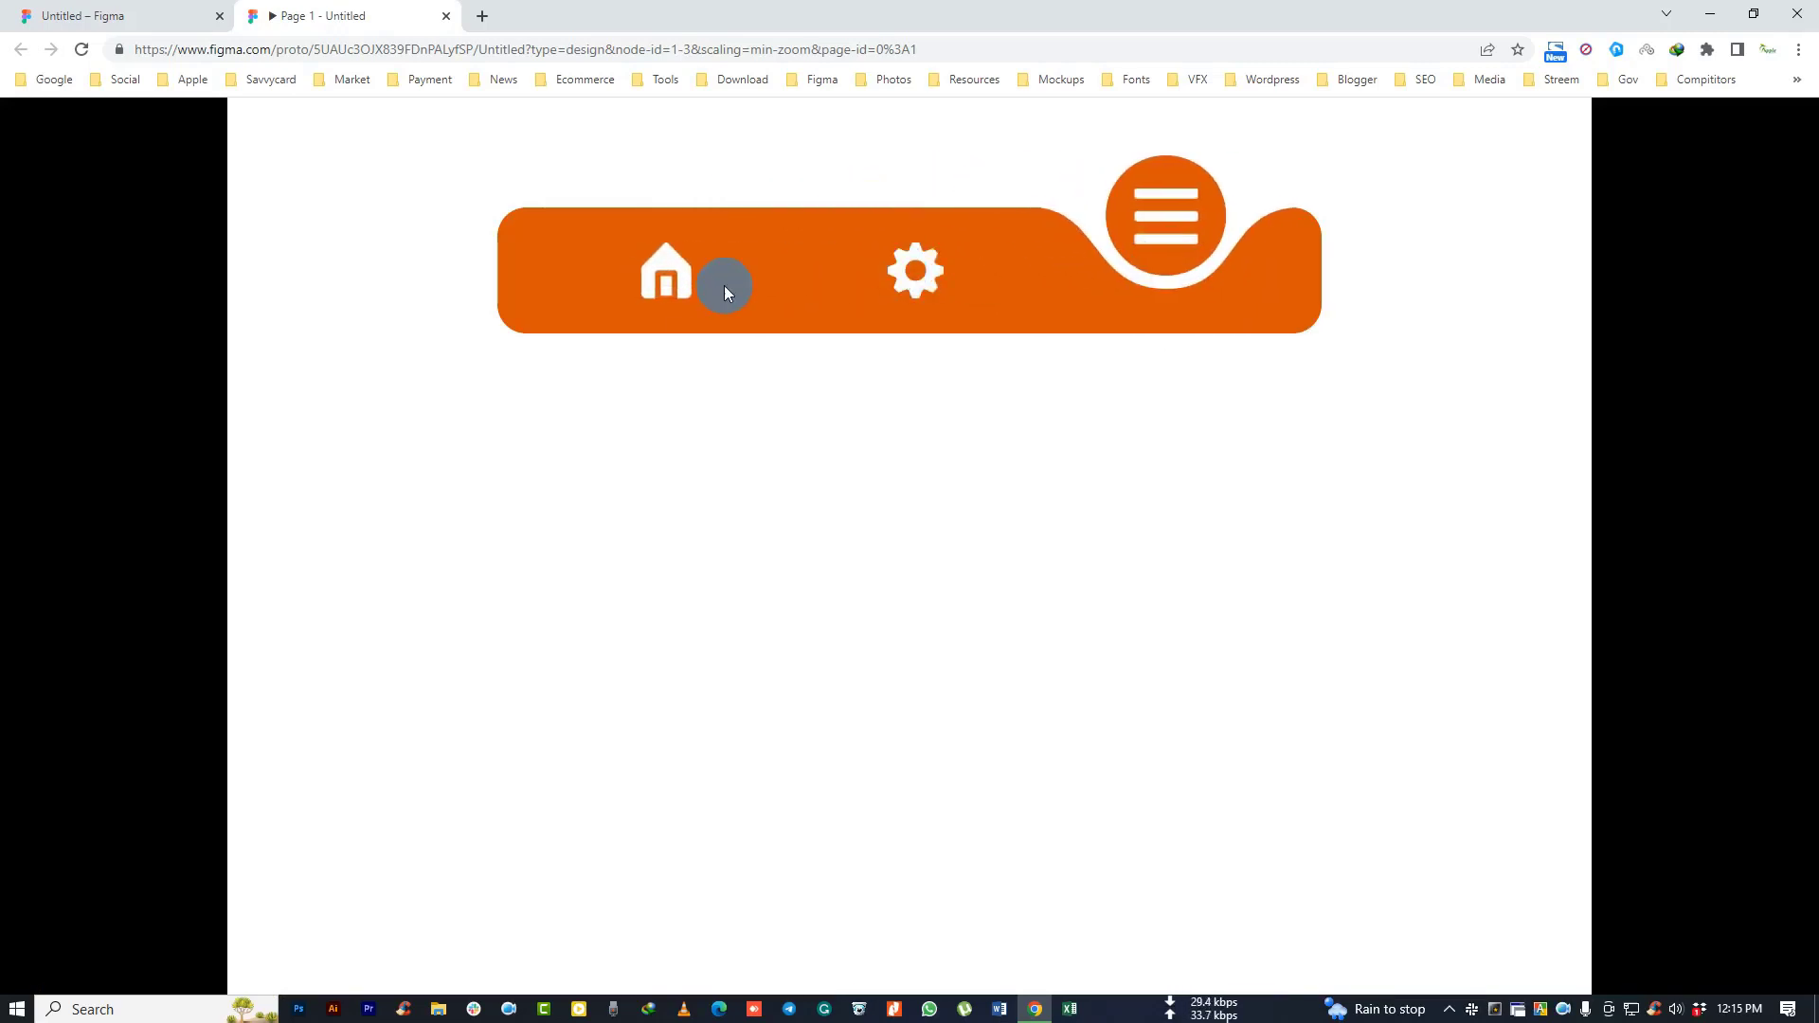
left_click(673, 280)
left_click(1115, 269)
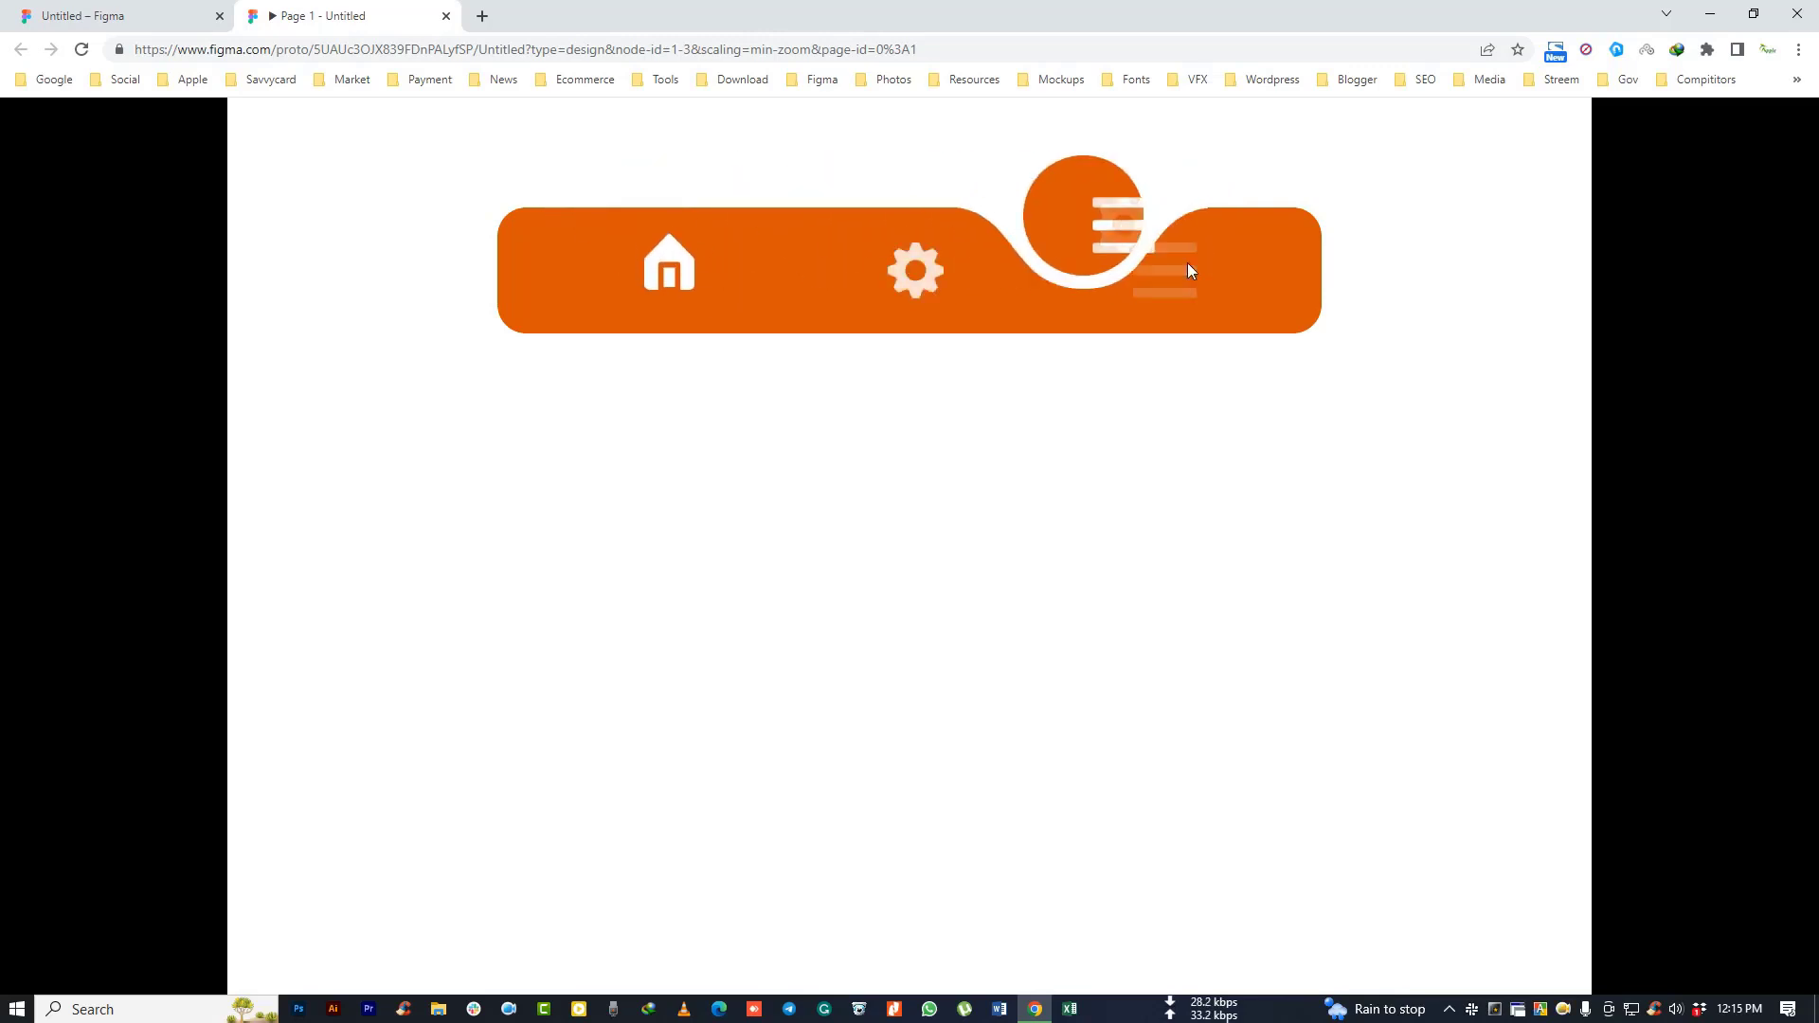
left_click(440, 13)
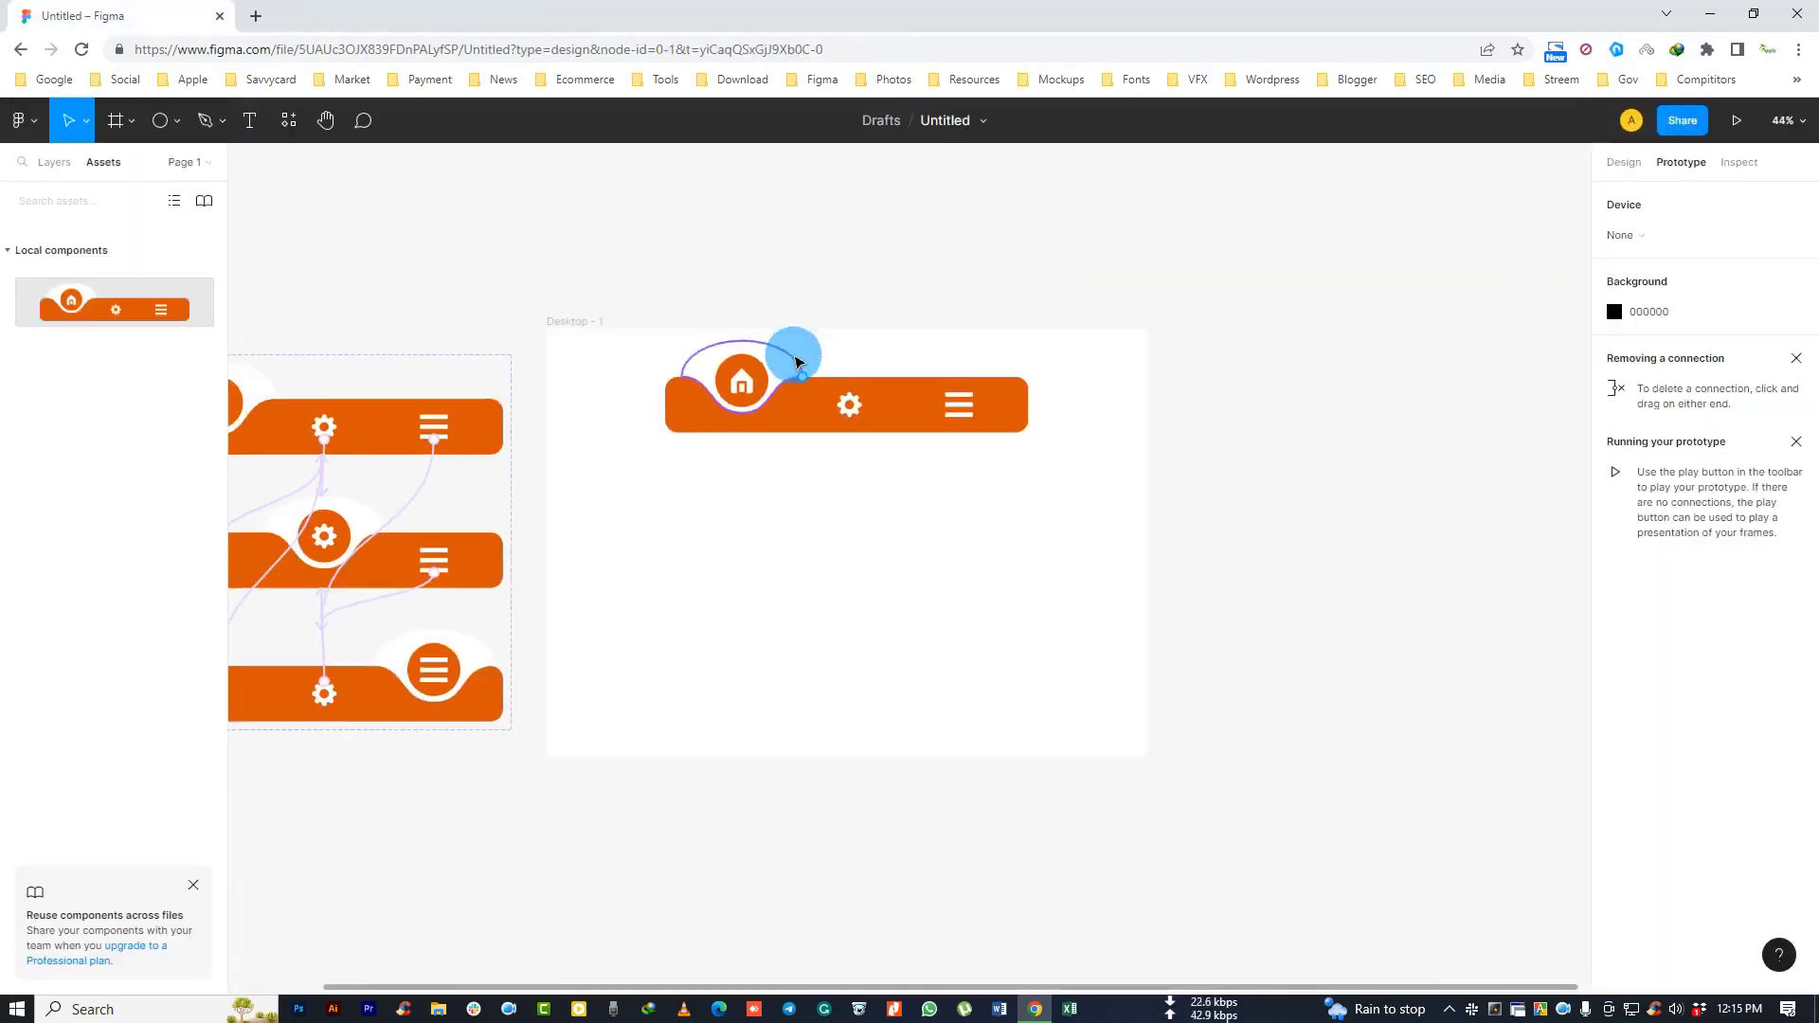
left_click(813, 432)
left_click(683, 469)
scroll(684, 473, "up", 1)
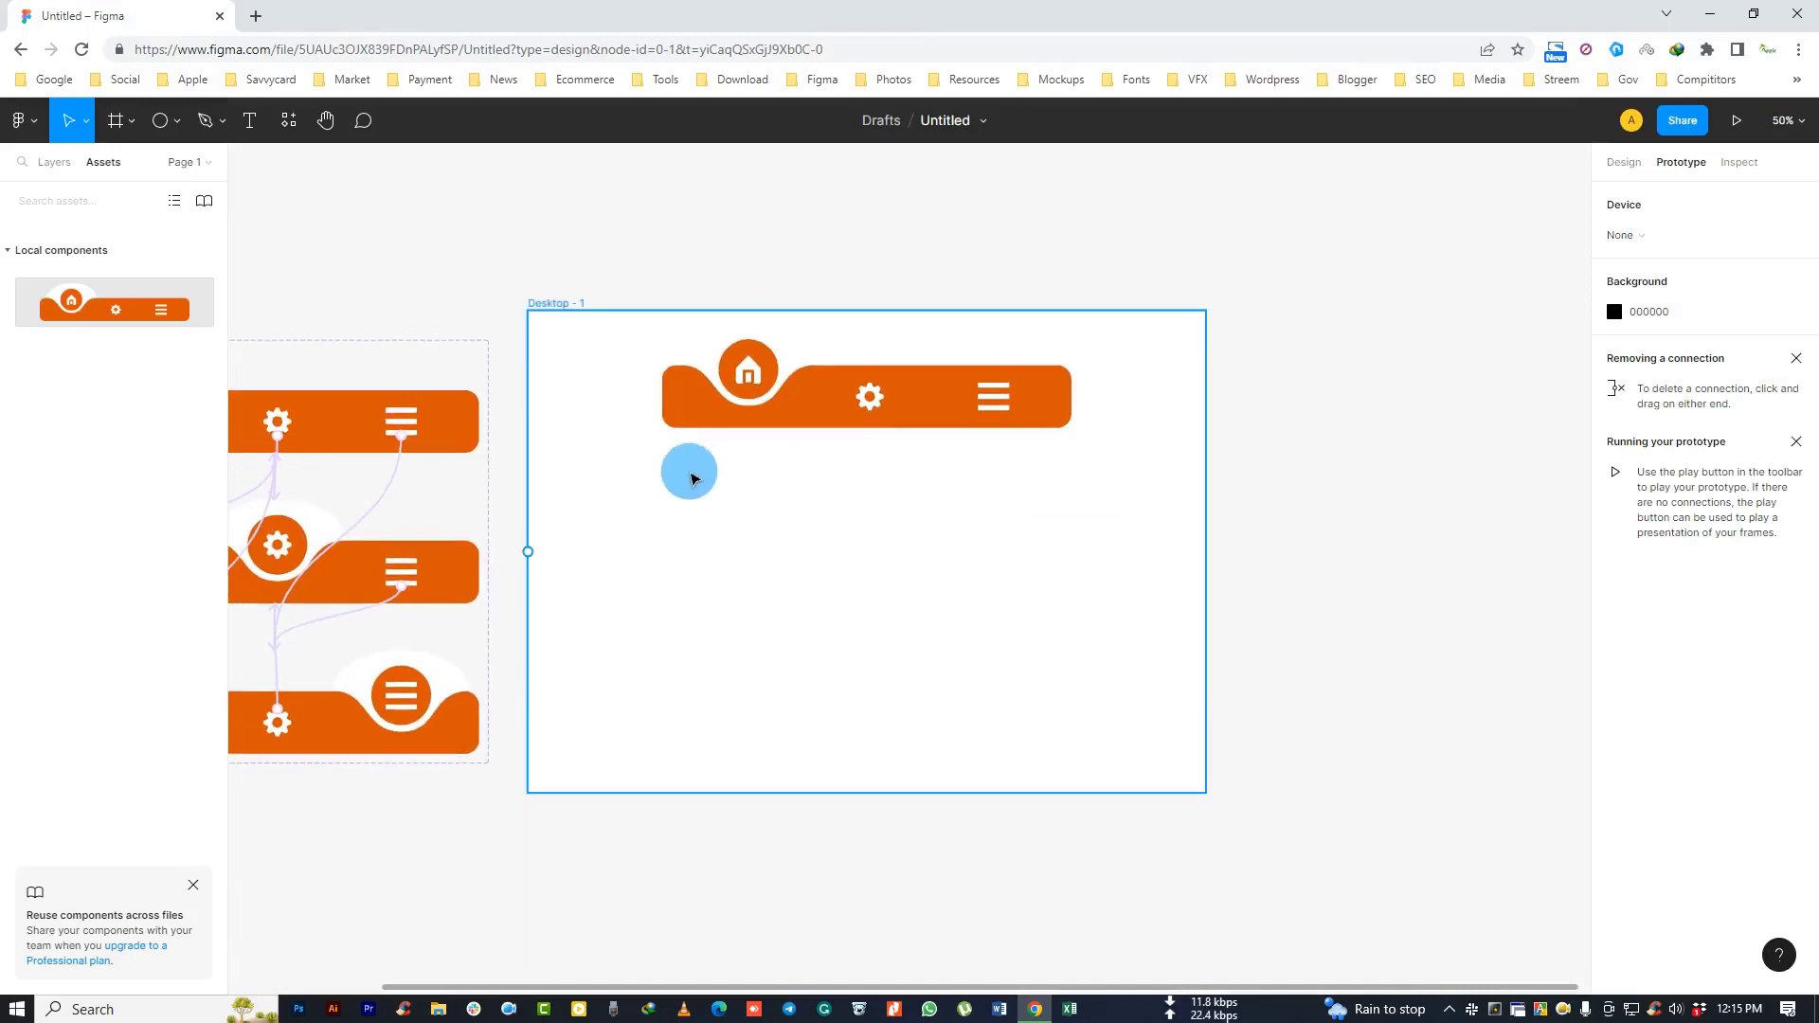
left_click(608, 405)
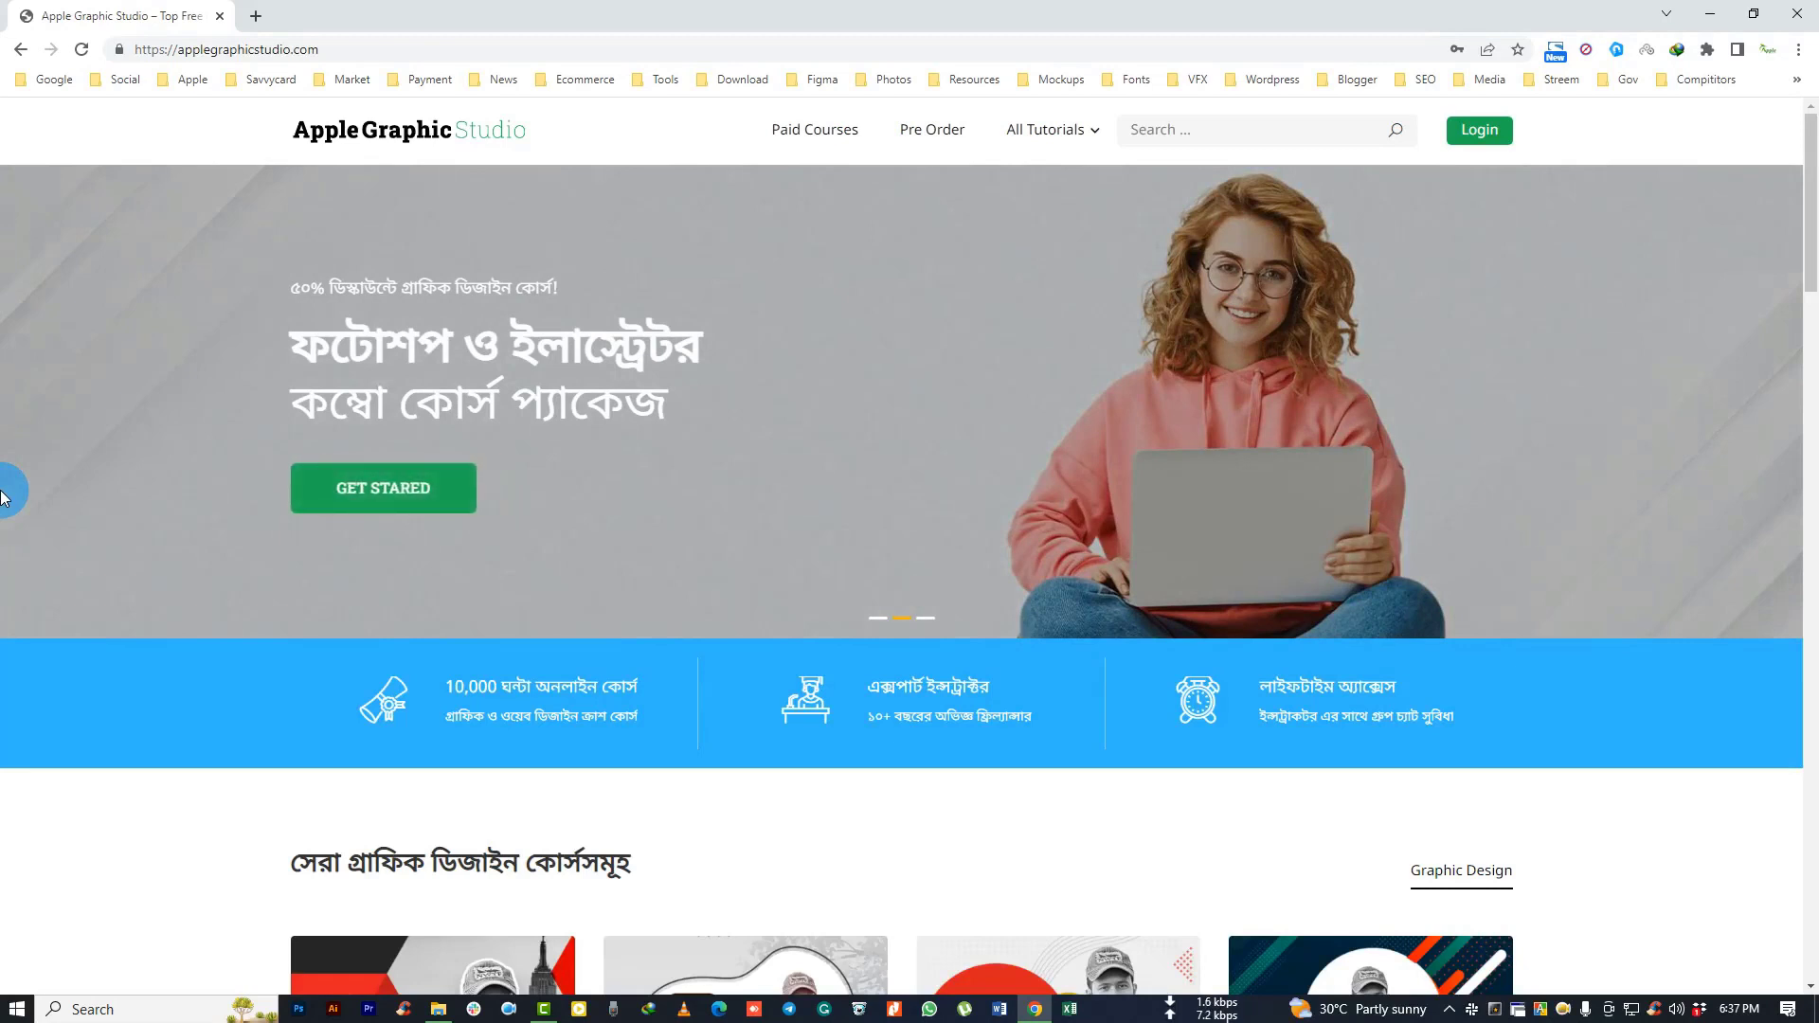
Step: Select and then deselect the applegraphicstudio.com address in the browser's address bar
left_click(379, 48)
left_click(495, 48)
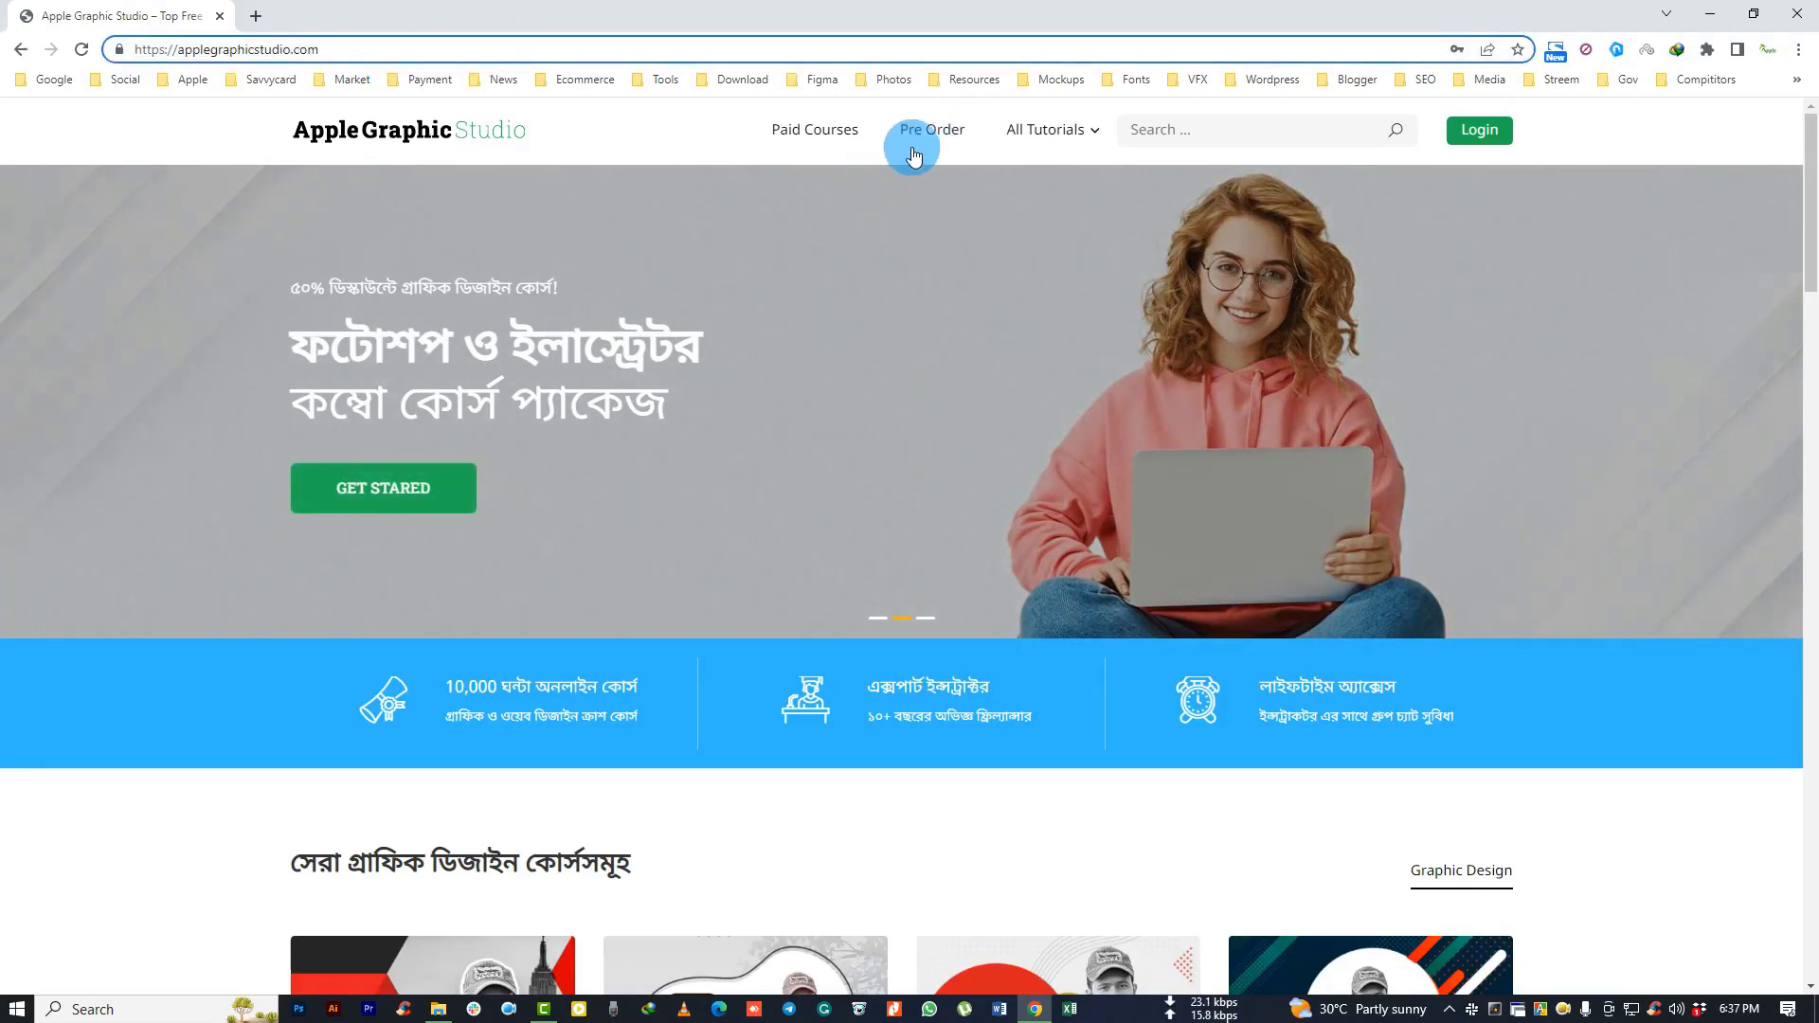